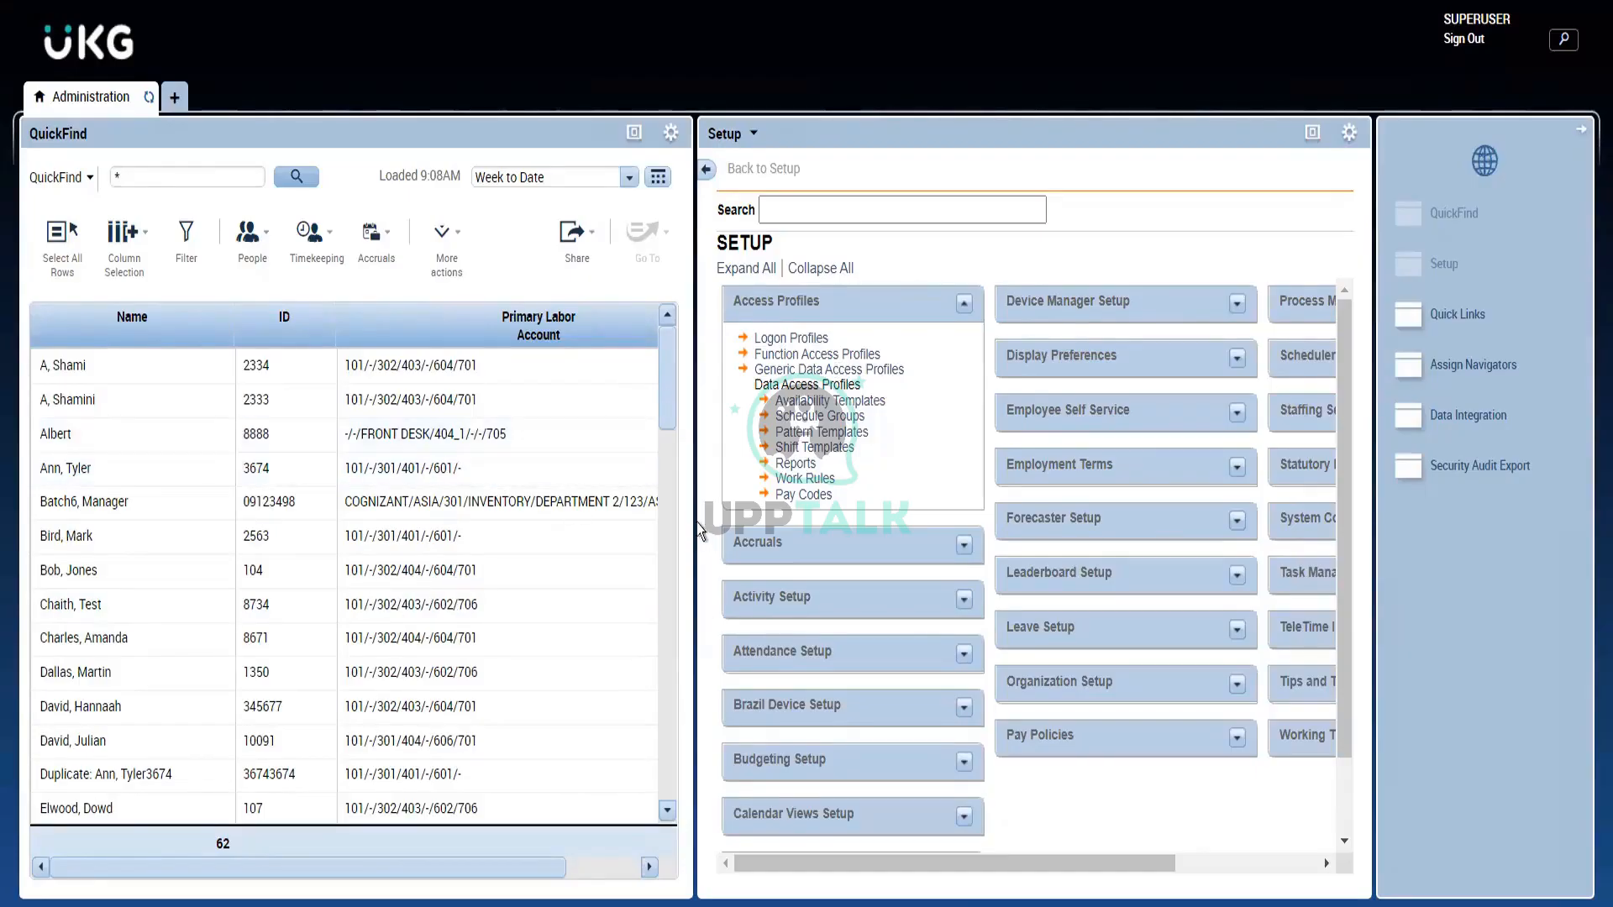
# Step: Open the employee with the North Division labor account for editing in the People Editor
pyautogui.moveTo(668, 396); pyautogui.dragTo(674, 497)
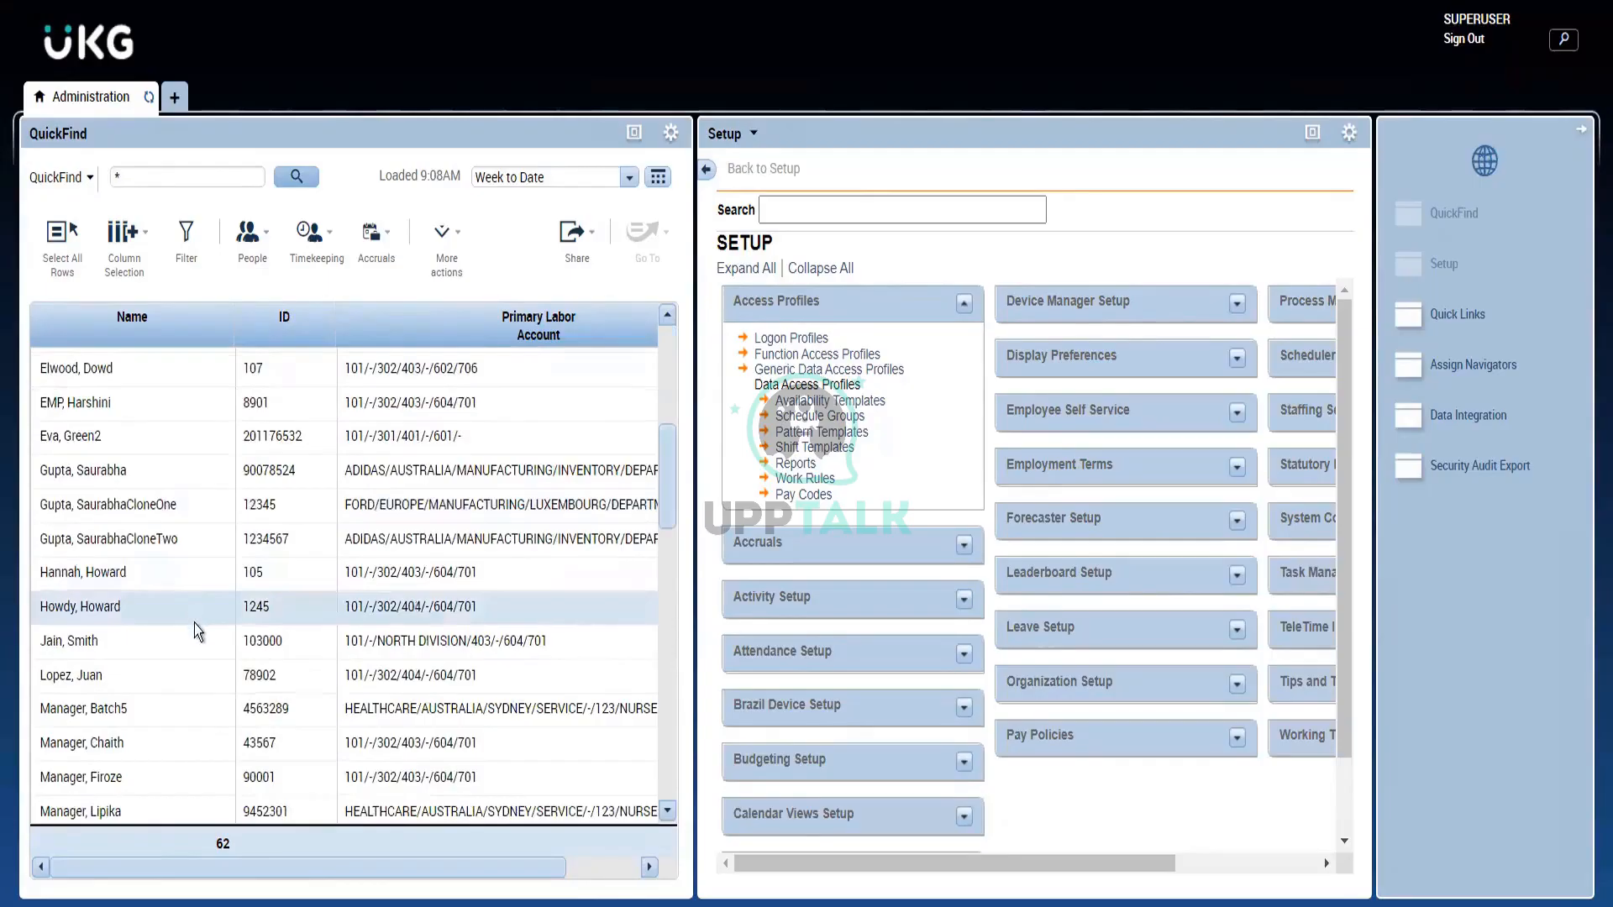
pyautogui.click(204, 639)
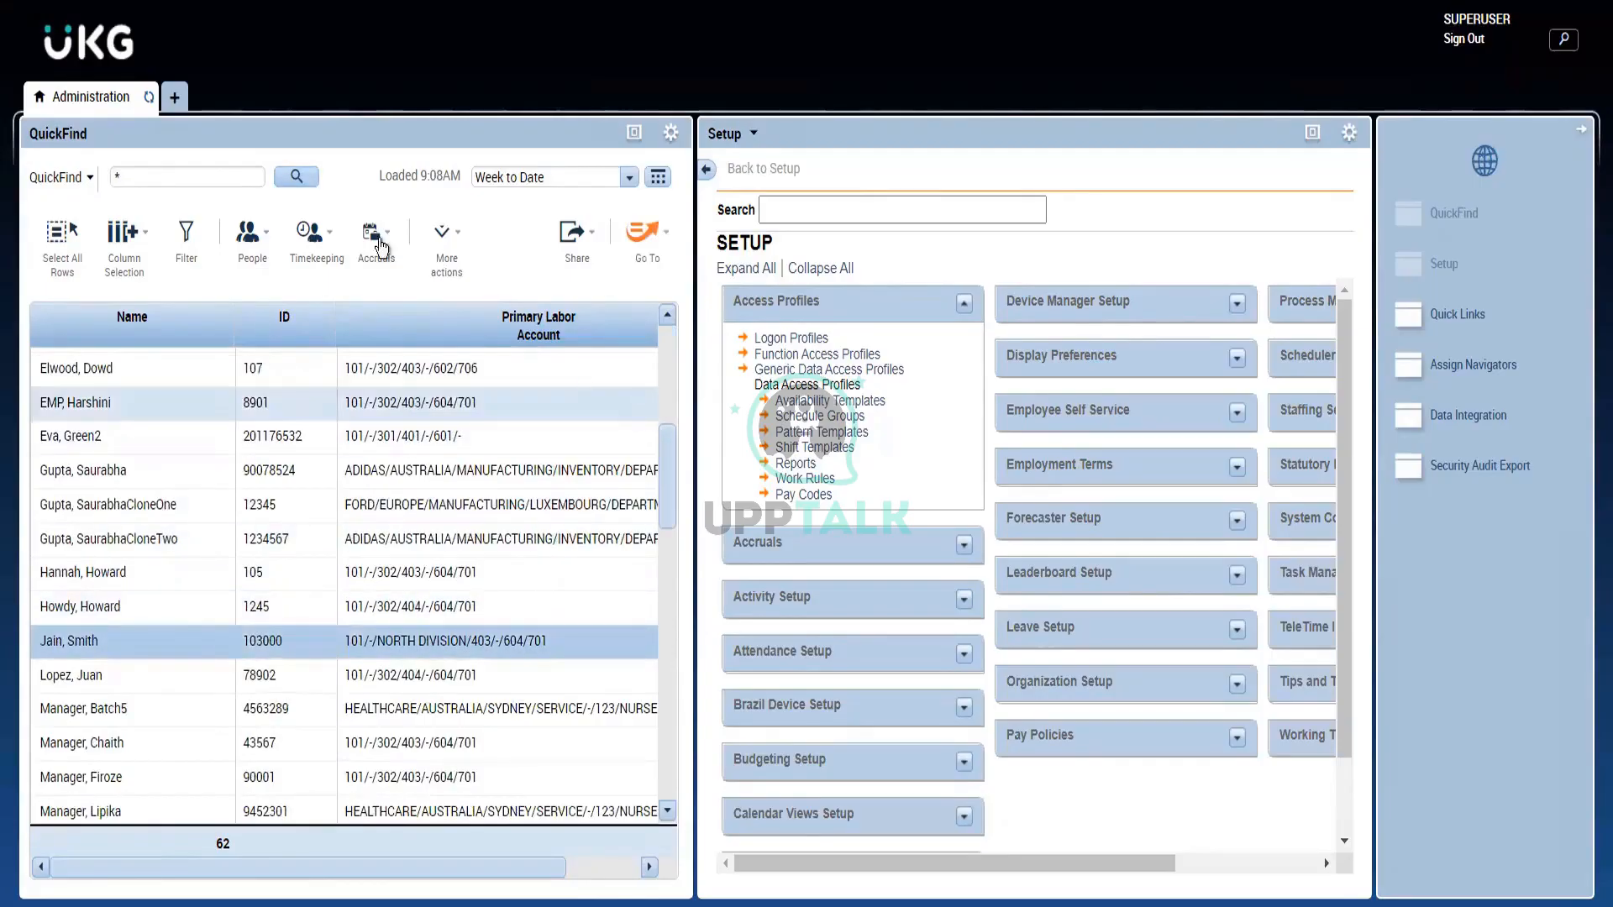
pyautogui.click(242, 245)
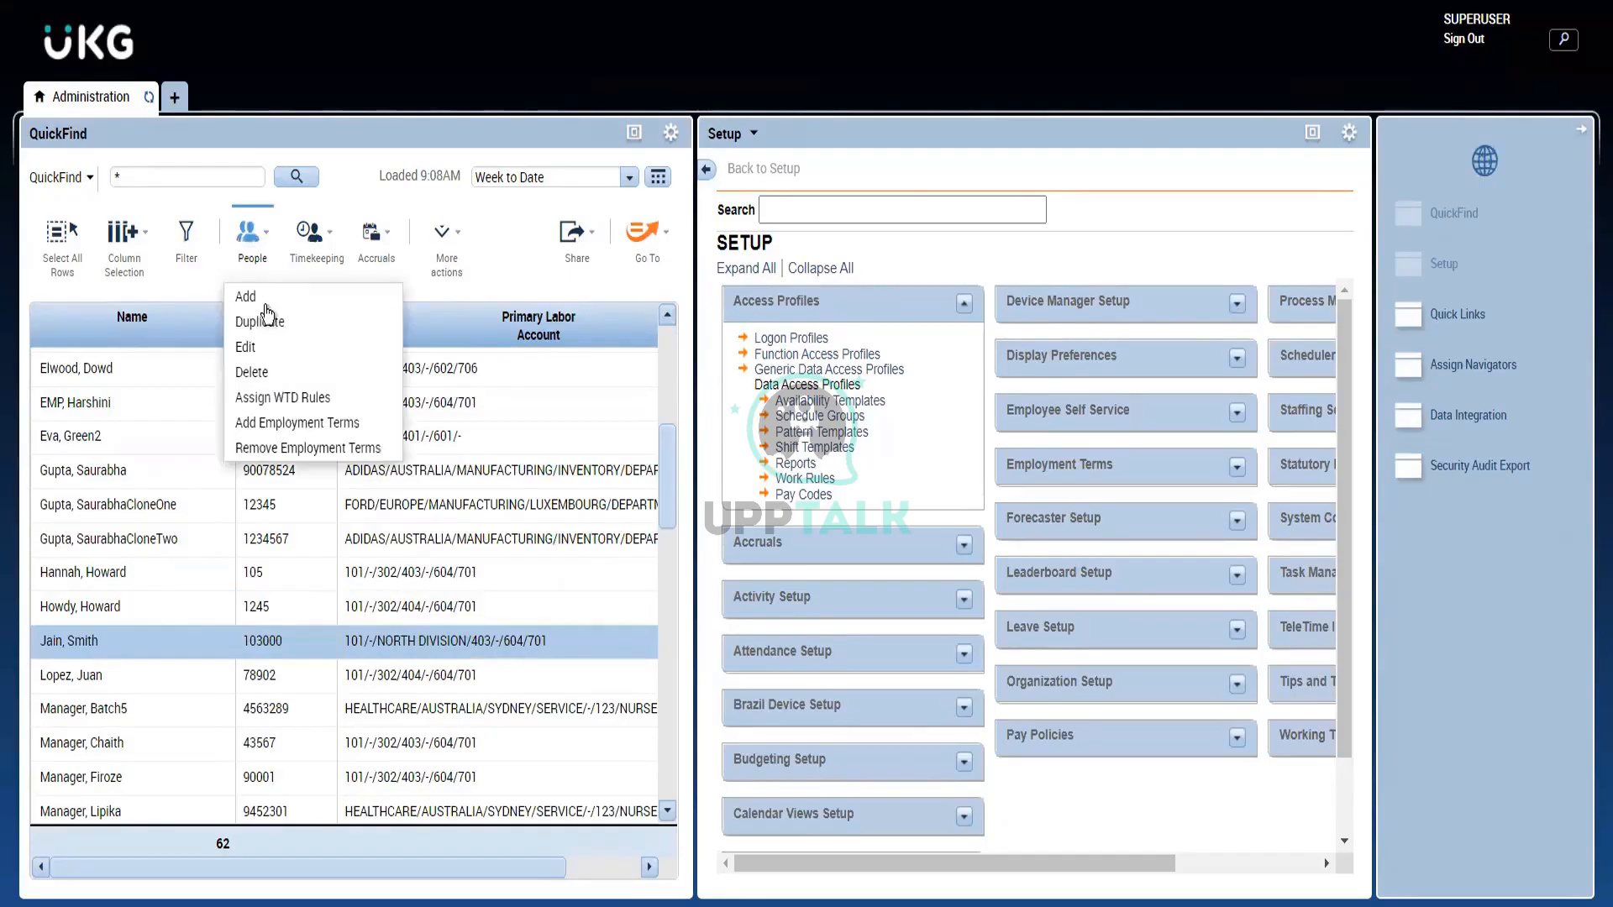
pyautogui.click(245, 356)
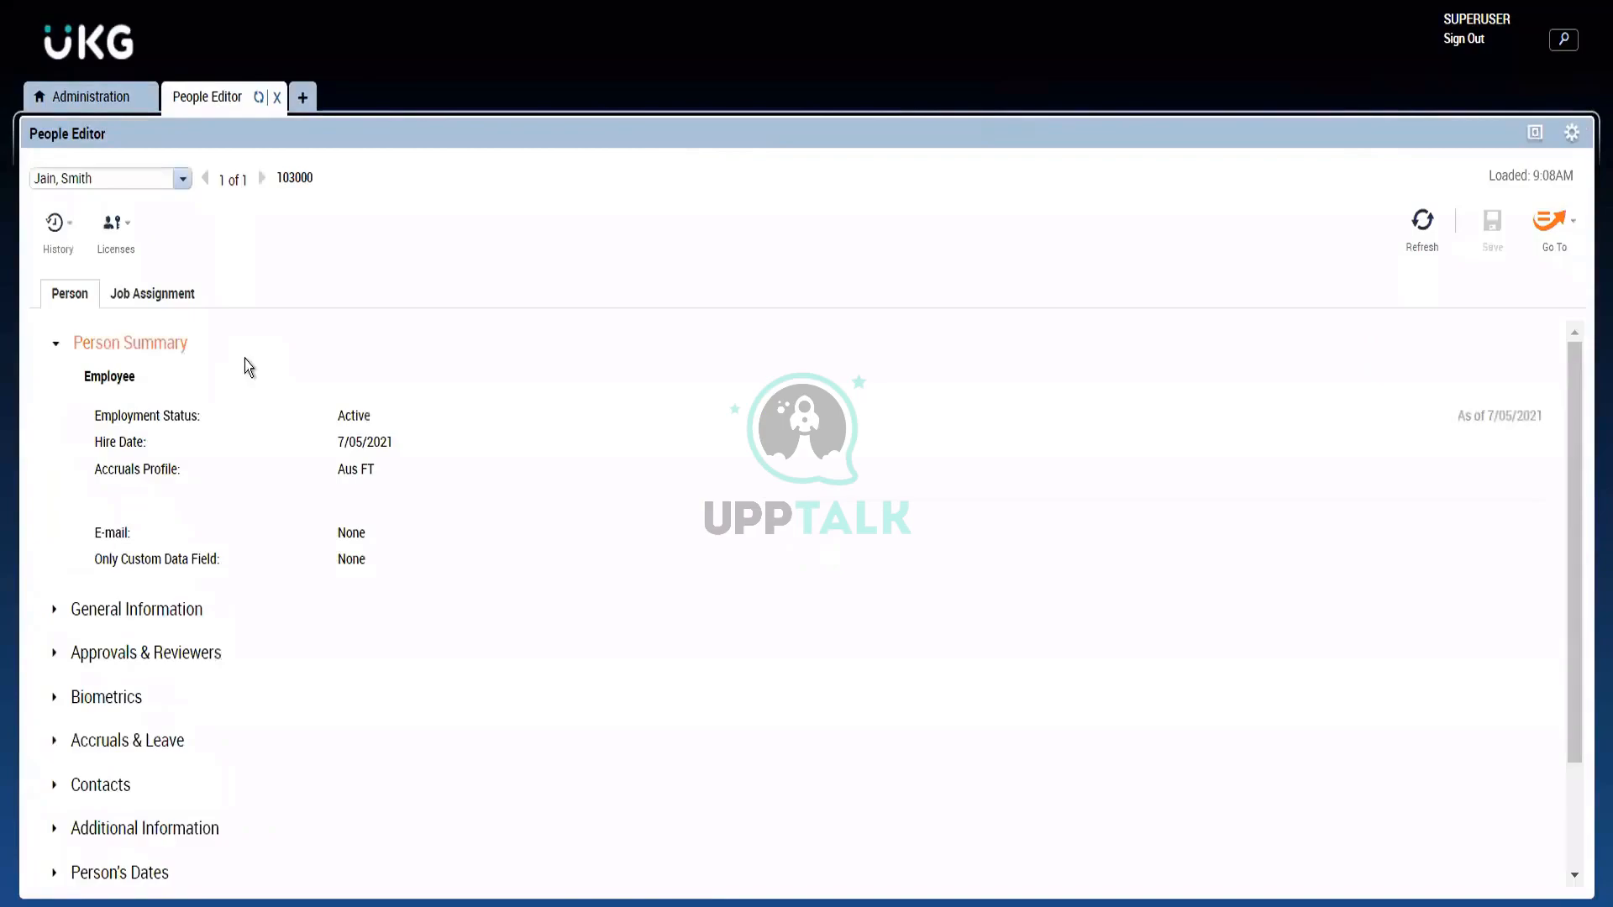
# Step: Examine the Access Profiles and Employee Role settings in the employee's job assignment
pyautogui.click(111, 355)
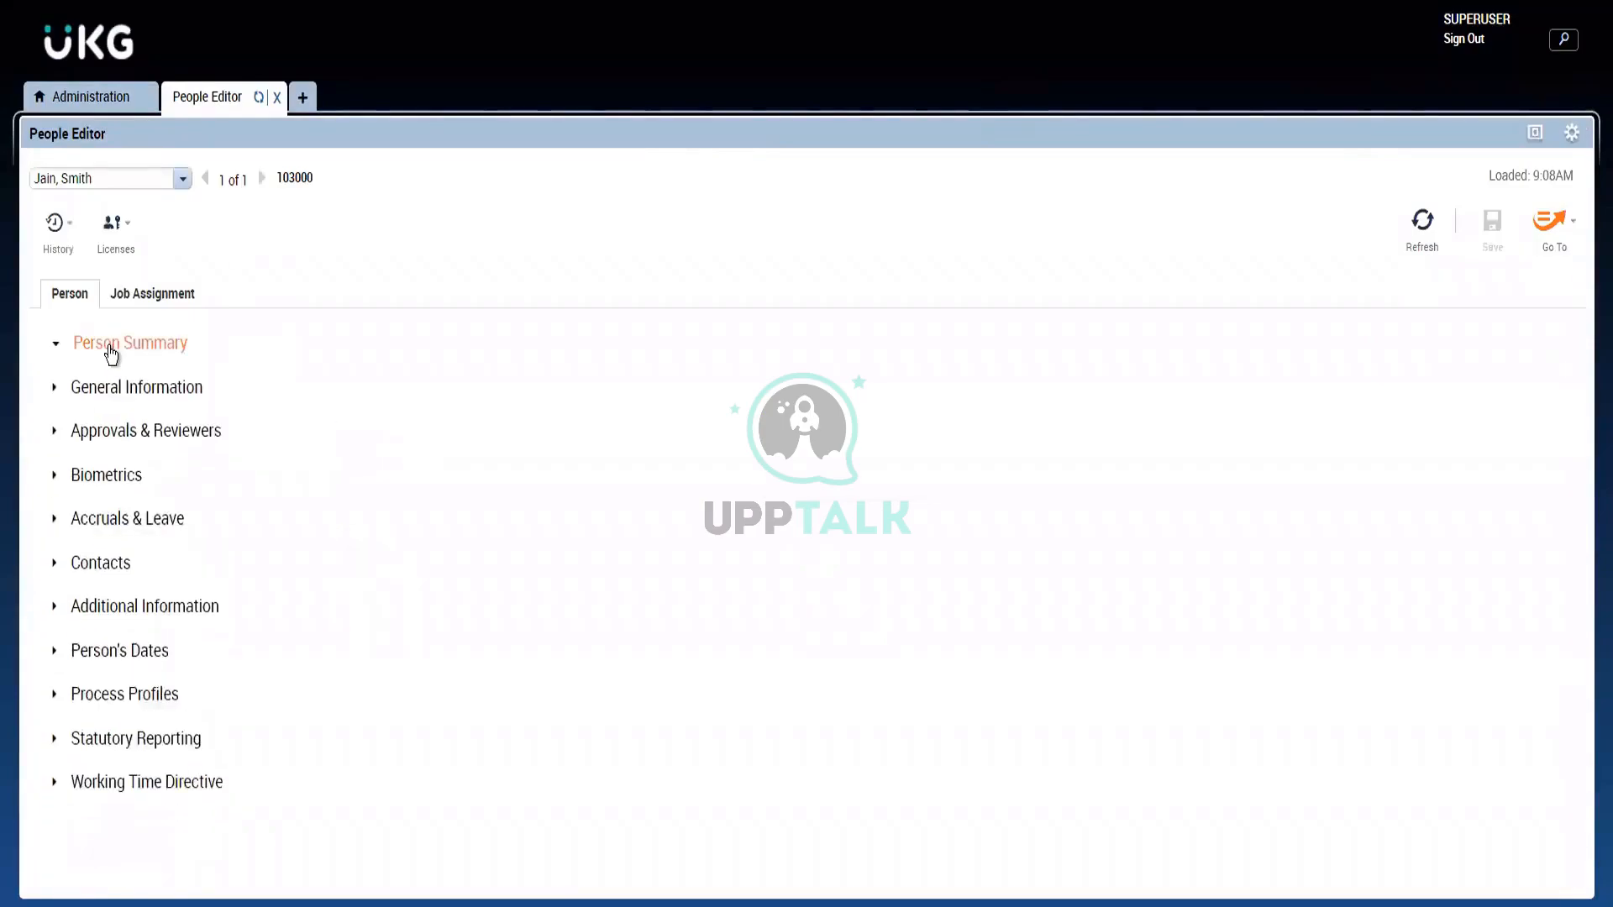
pyautogui.click(168, 301)
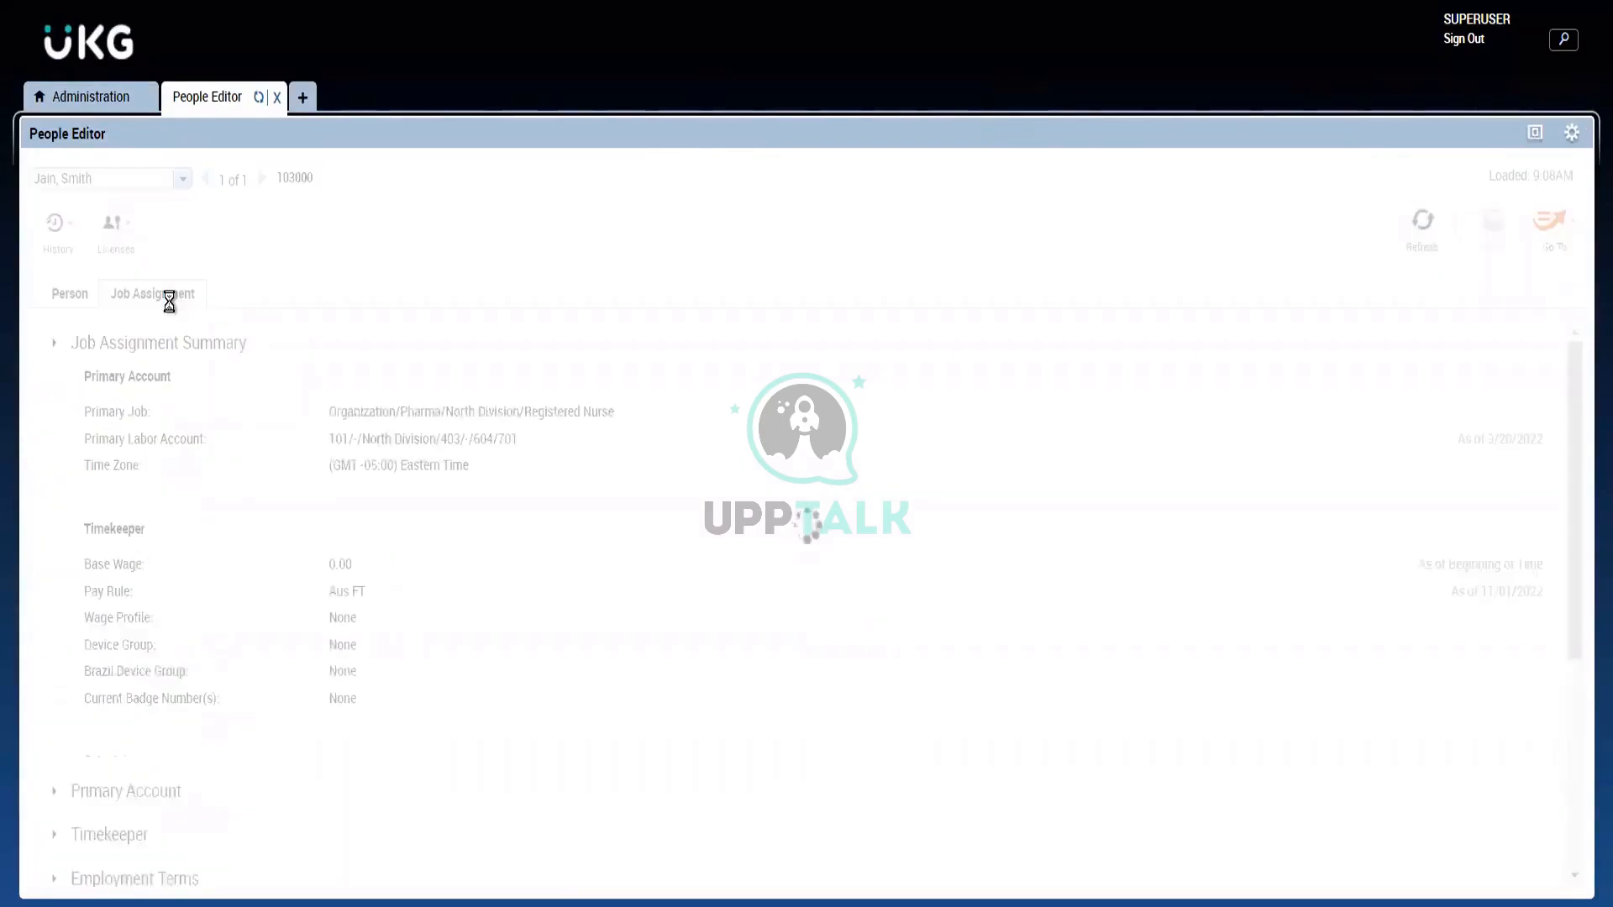
pyautogui.click(118, 346)
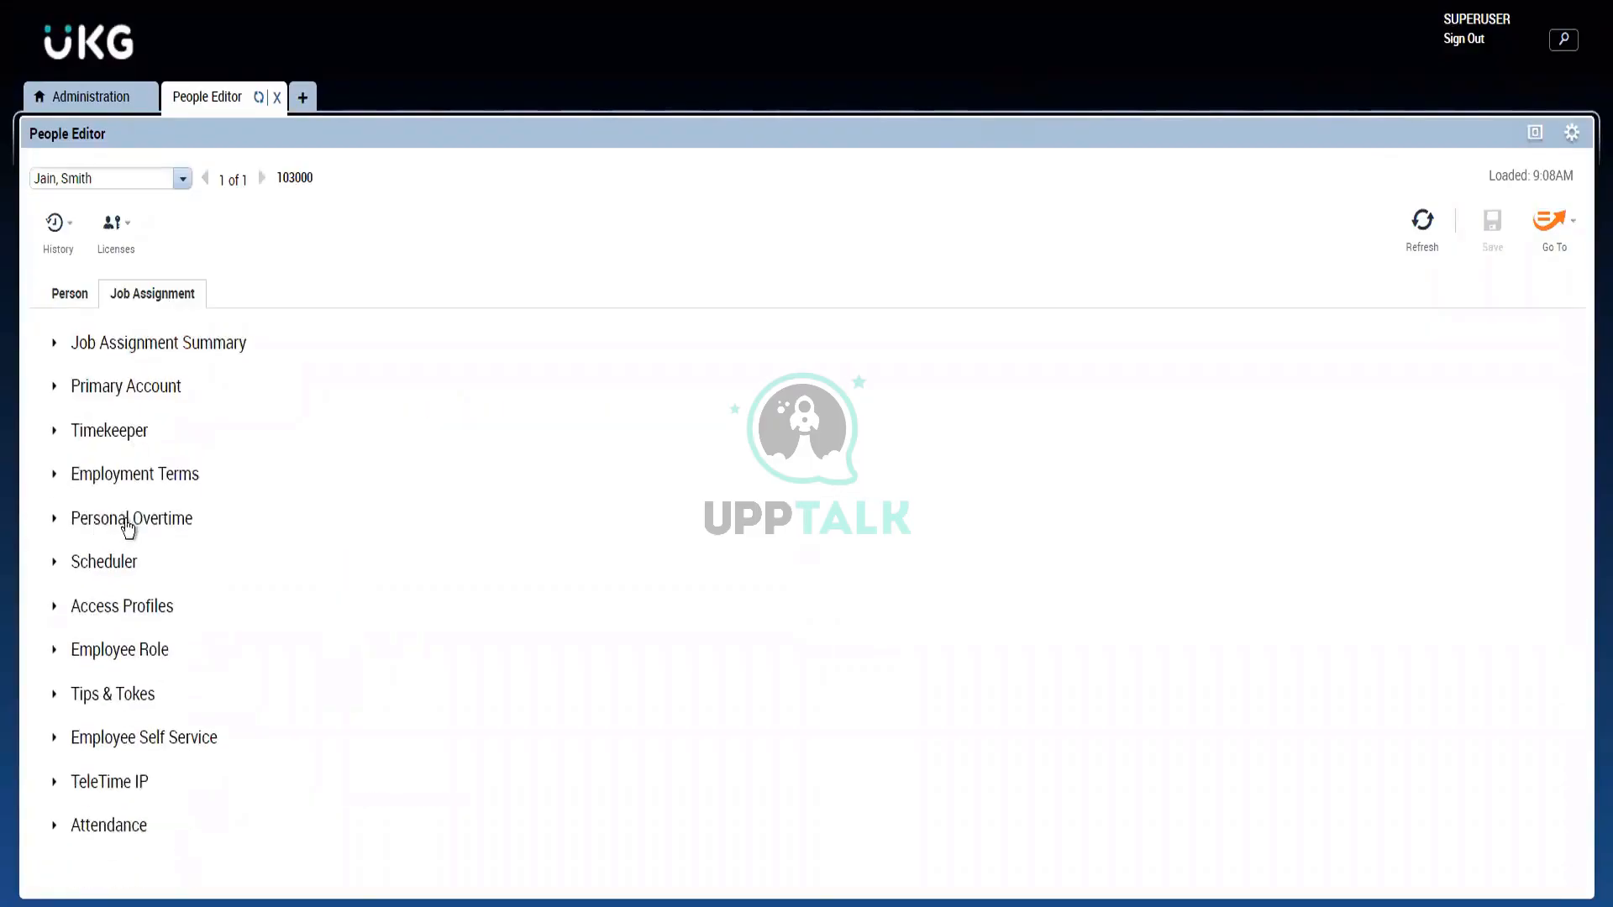
pyautogui.click(132, 606)
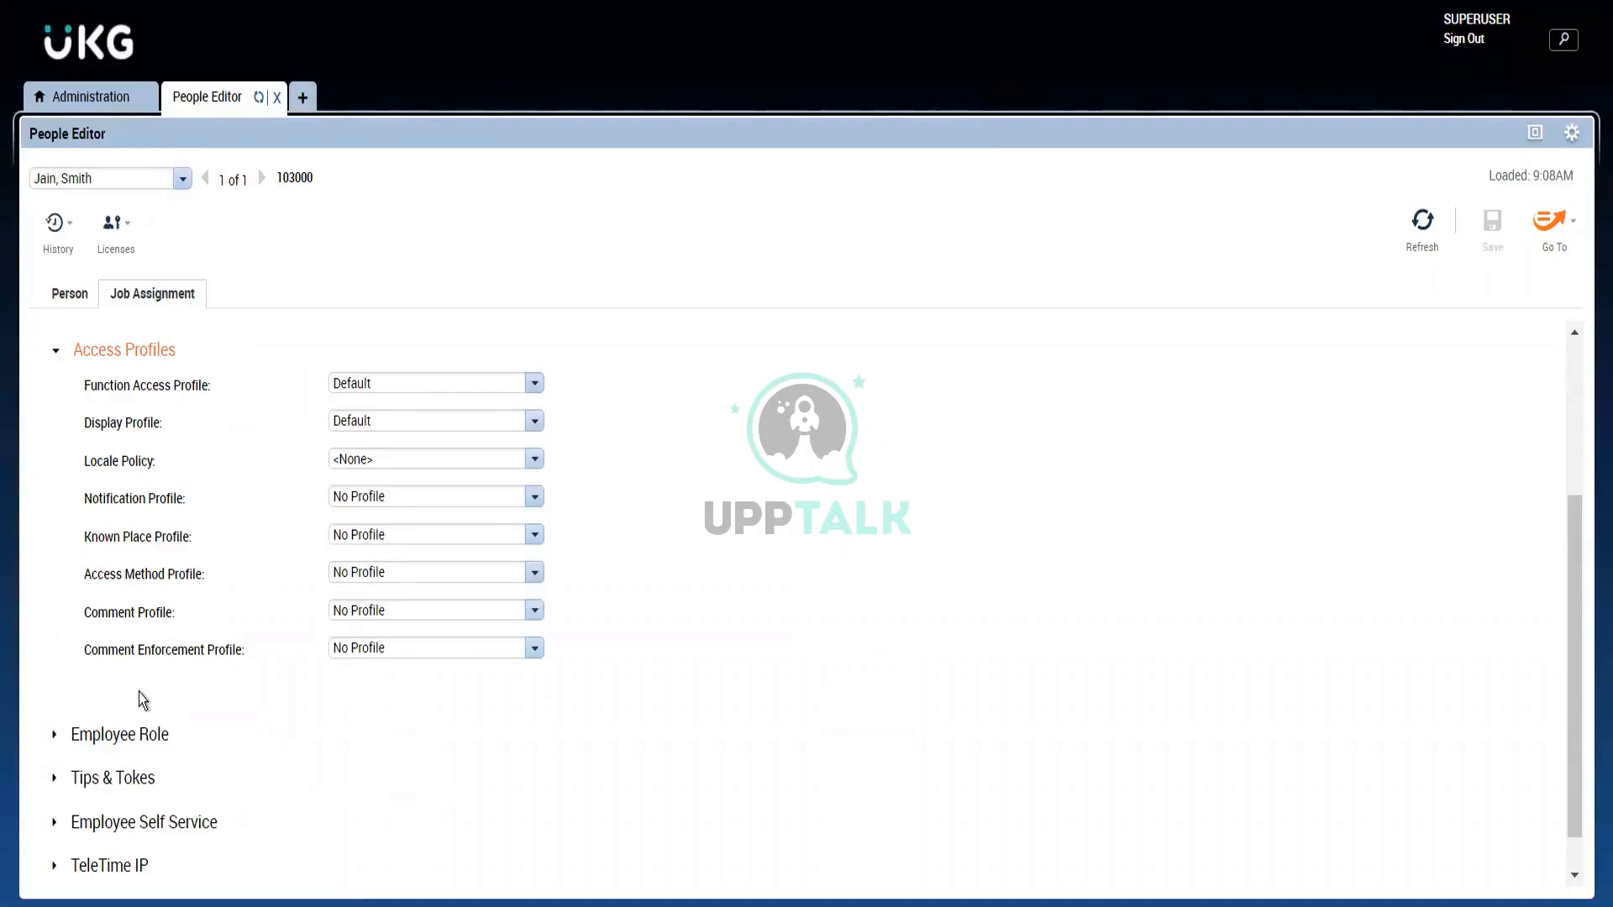
pyautogui.click(115, 738)
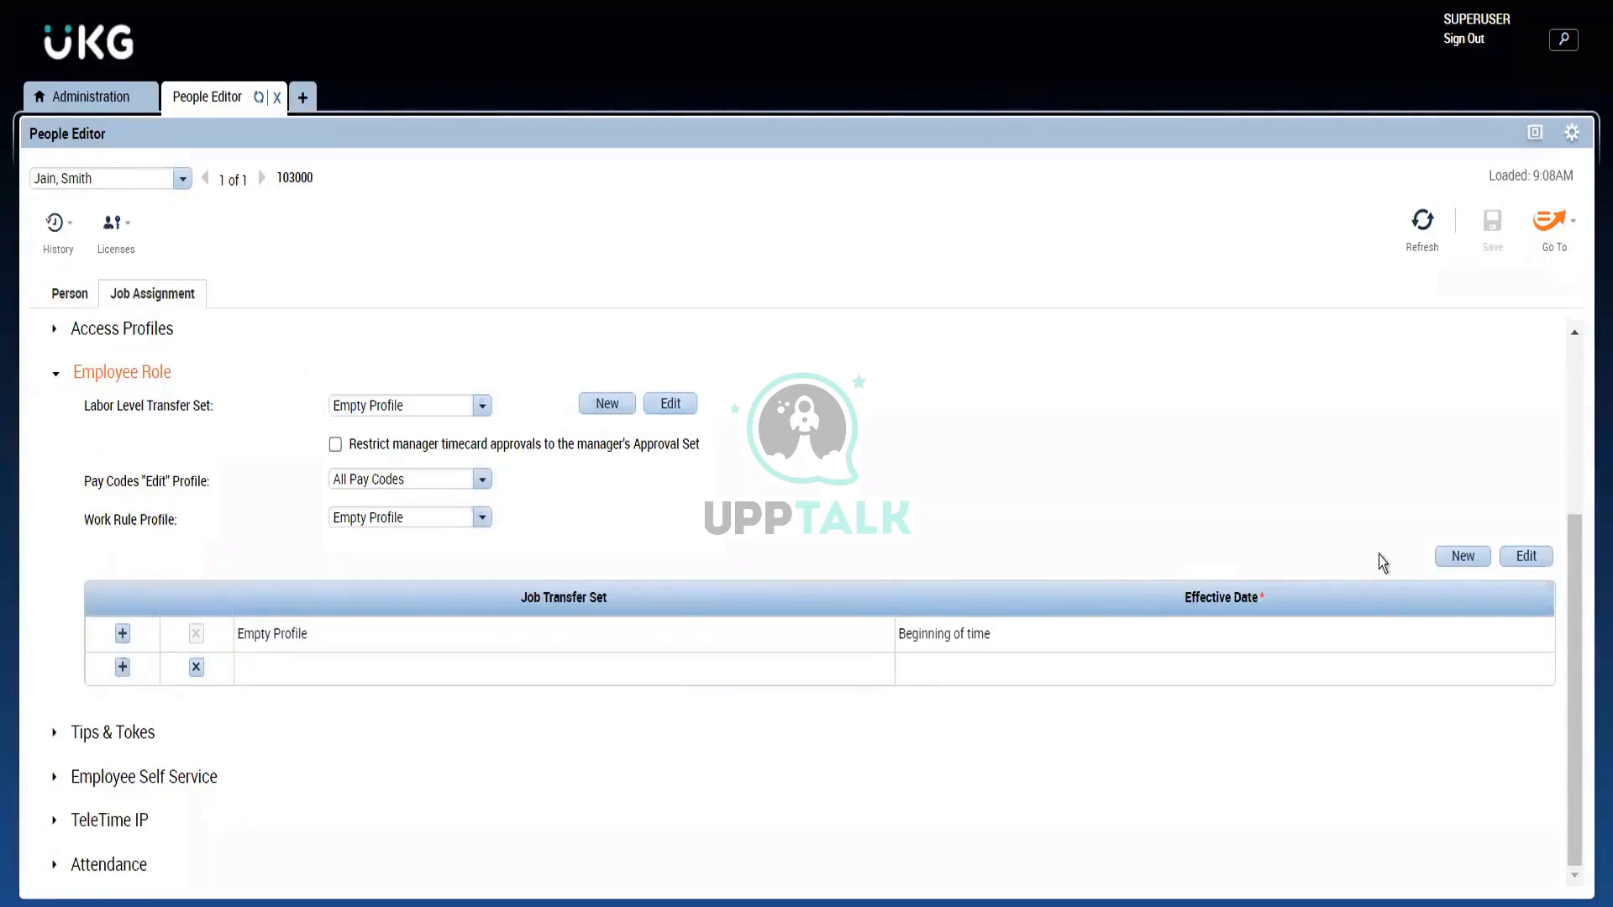
pyautogui.moveTo(1578, 535); pyautogui.dragTo(1551, 386)
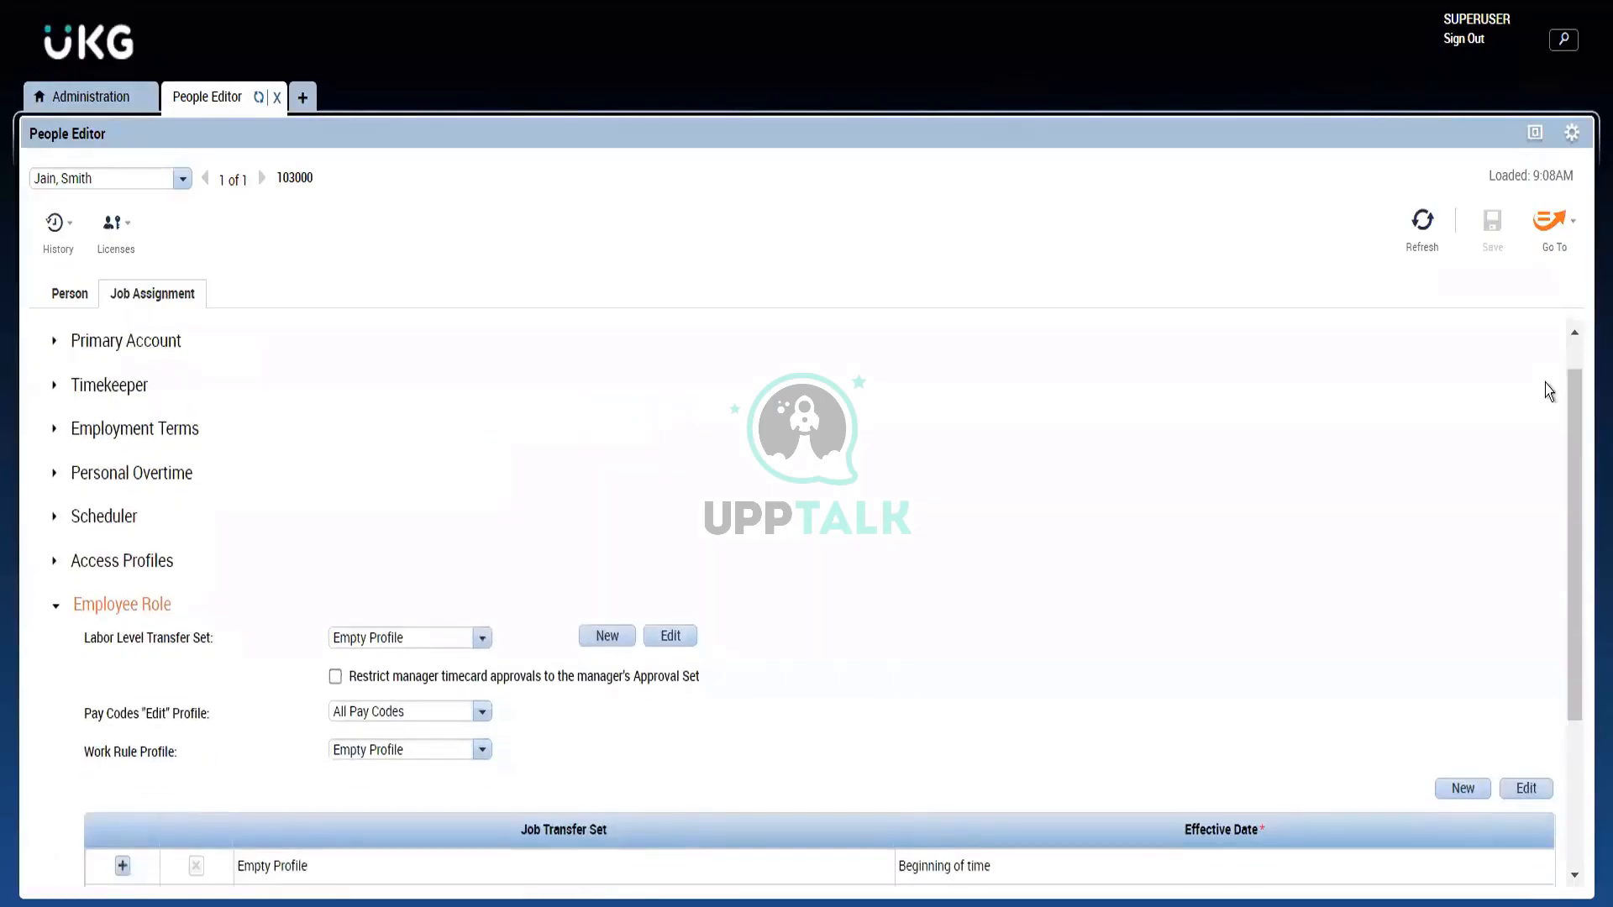
# Step: Assign the Workforce Manager license to the employee and try to save the record
pyautogui.click(130, 251)
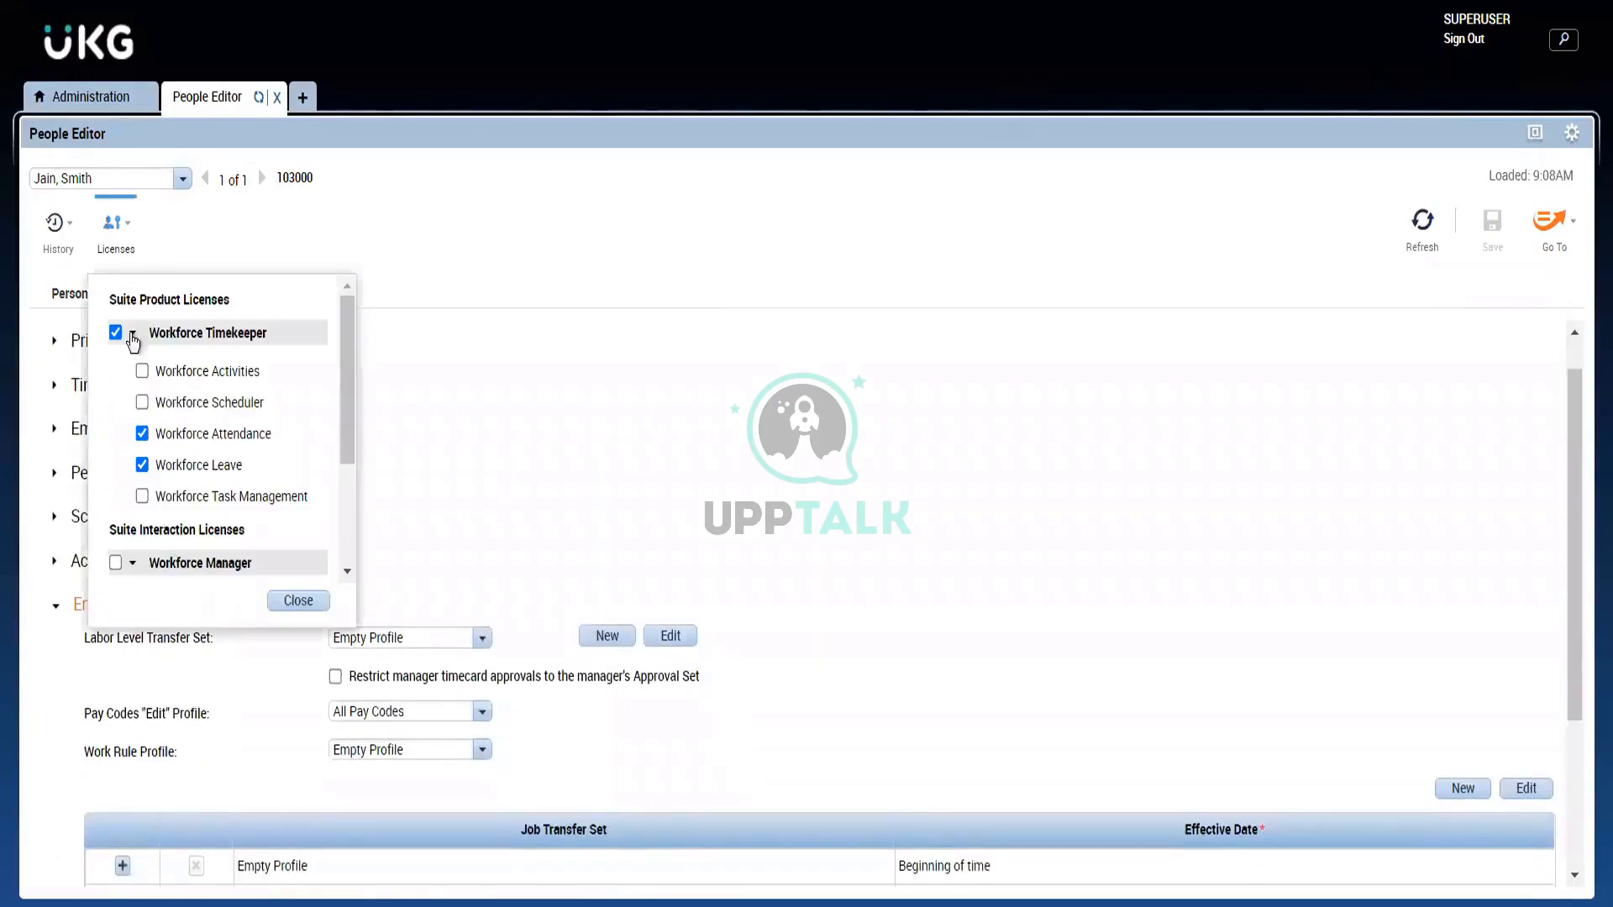
pyautogui.click(115, 563)
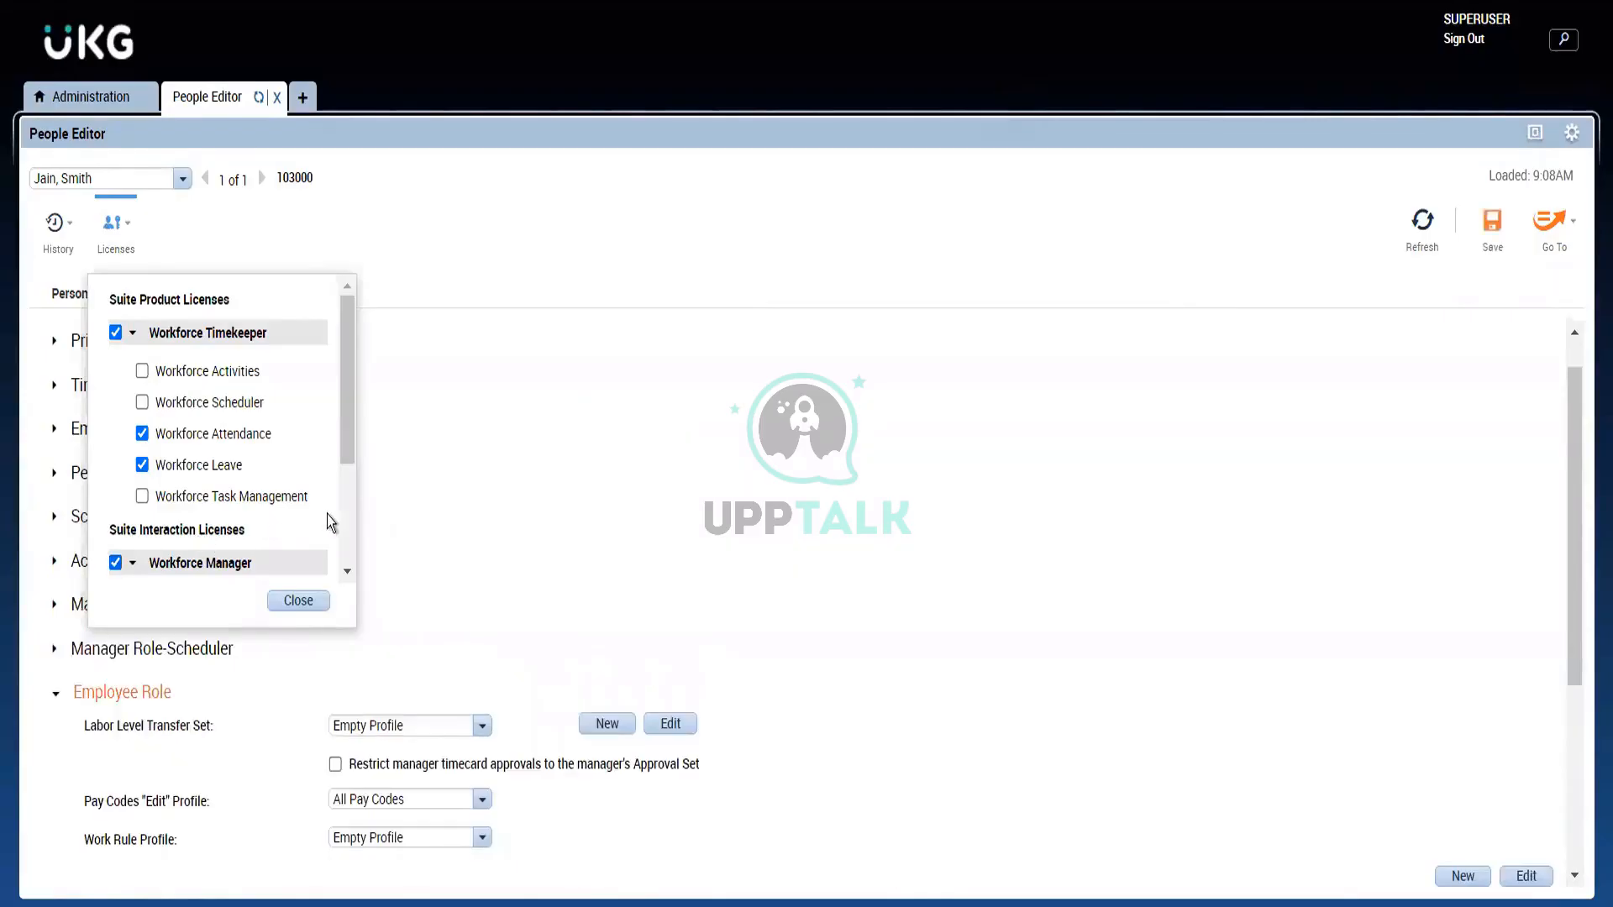
pyautogui.scroll(-3, 349, 517)
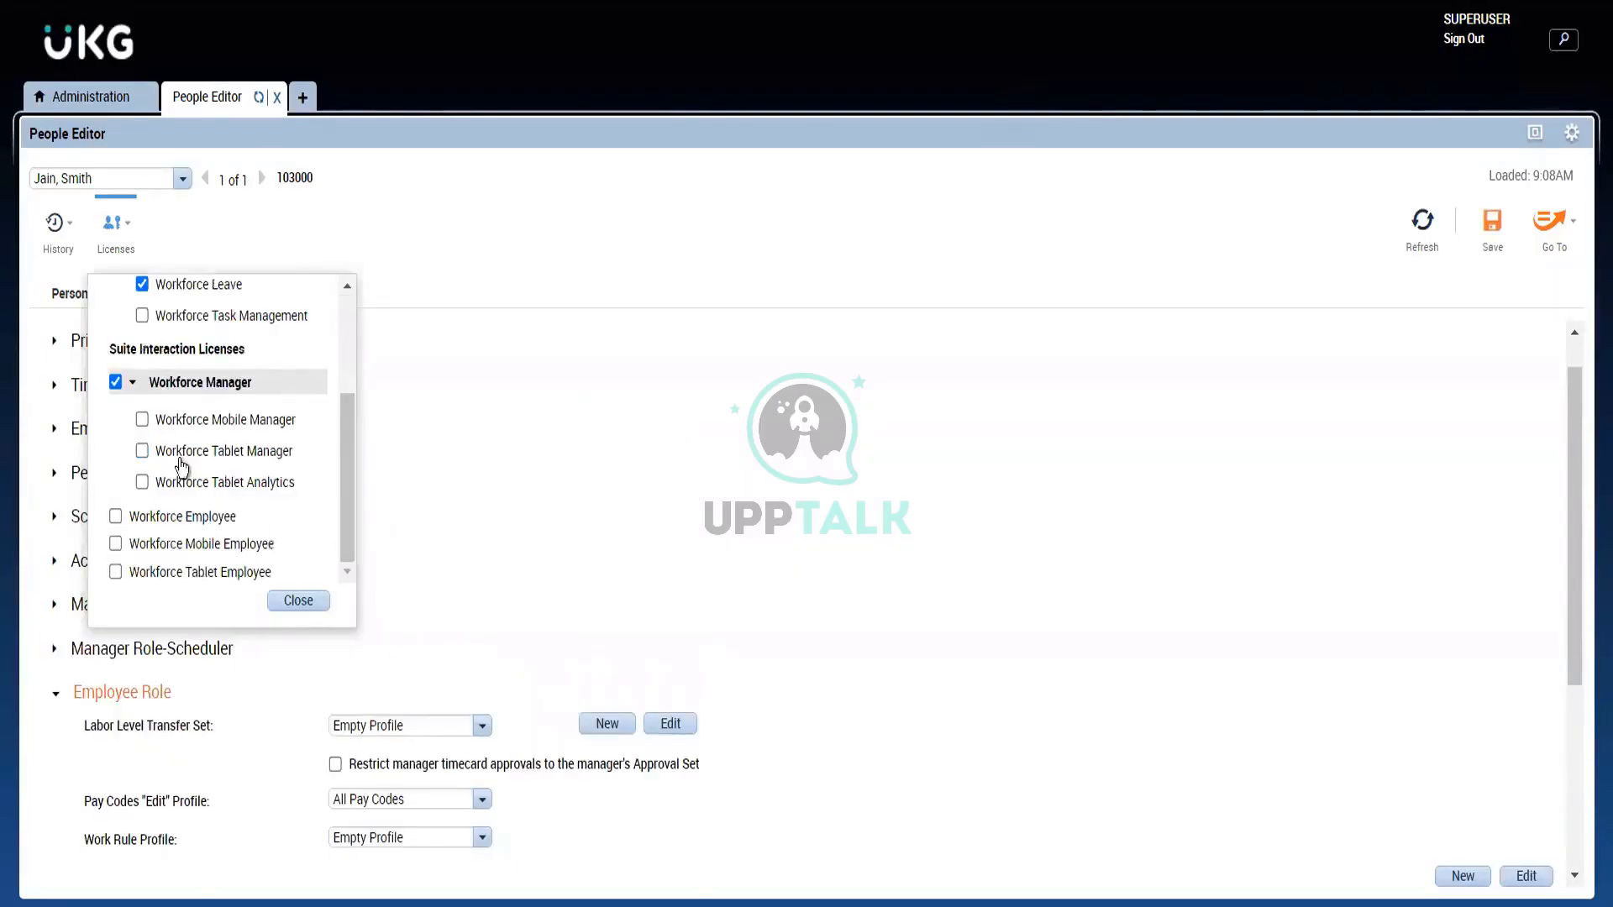
pyautogui.click(299, 603)
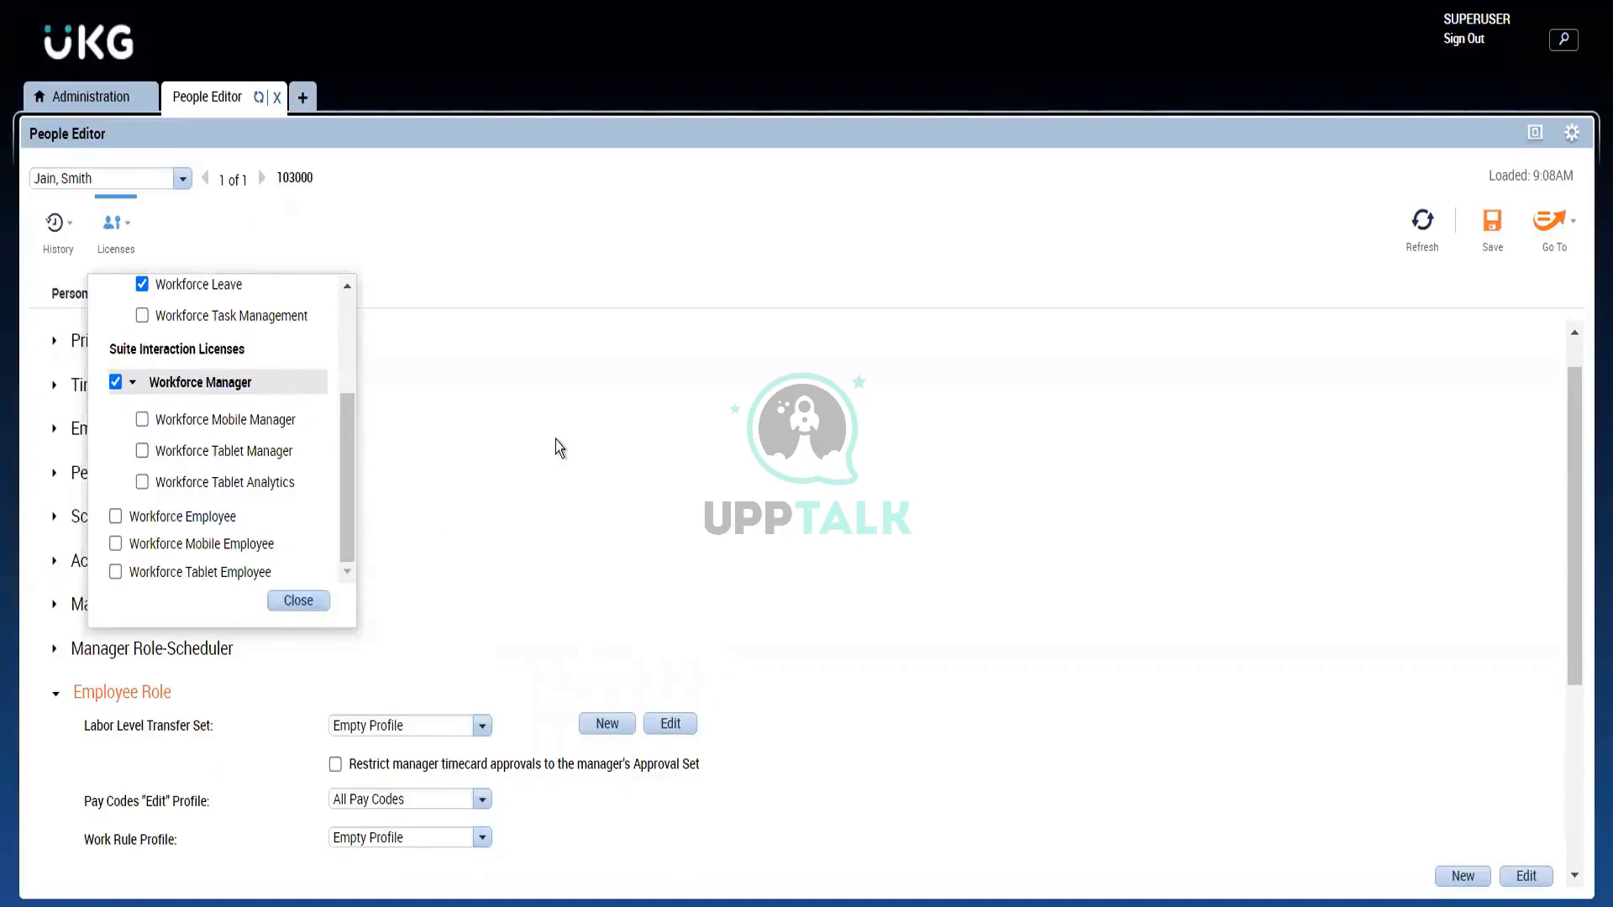
pyautogui.click(1491, 239)
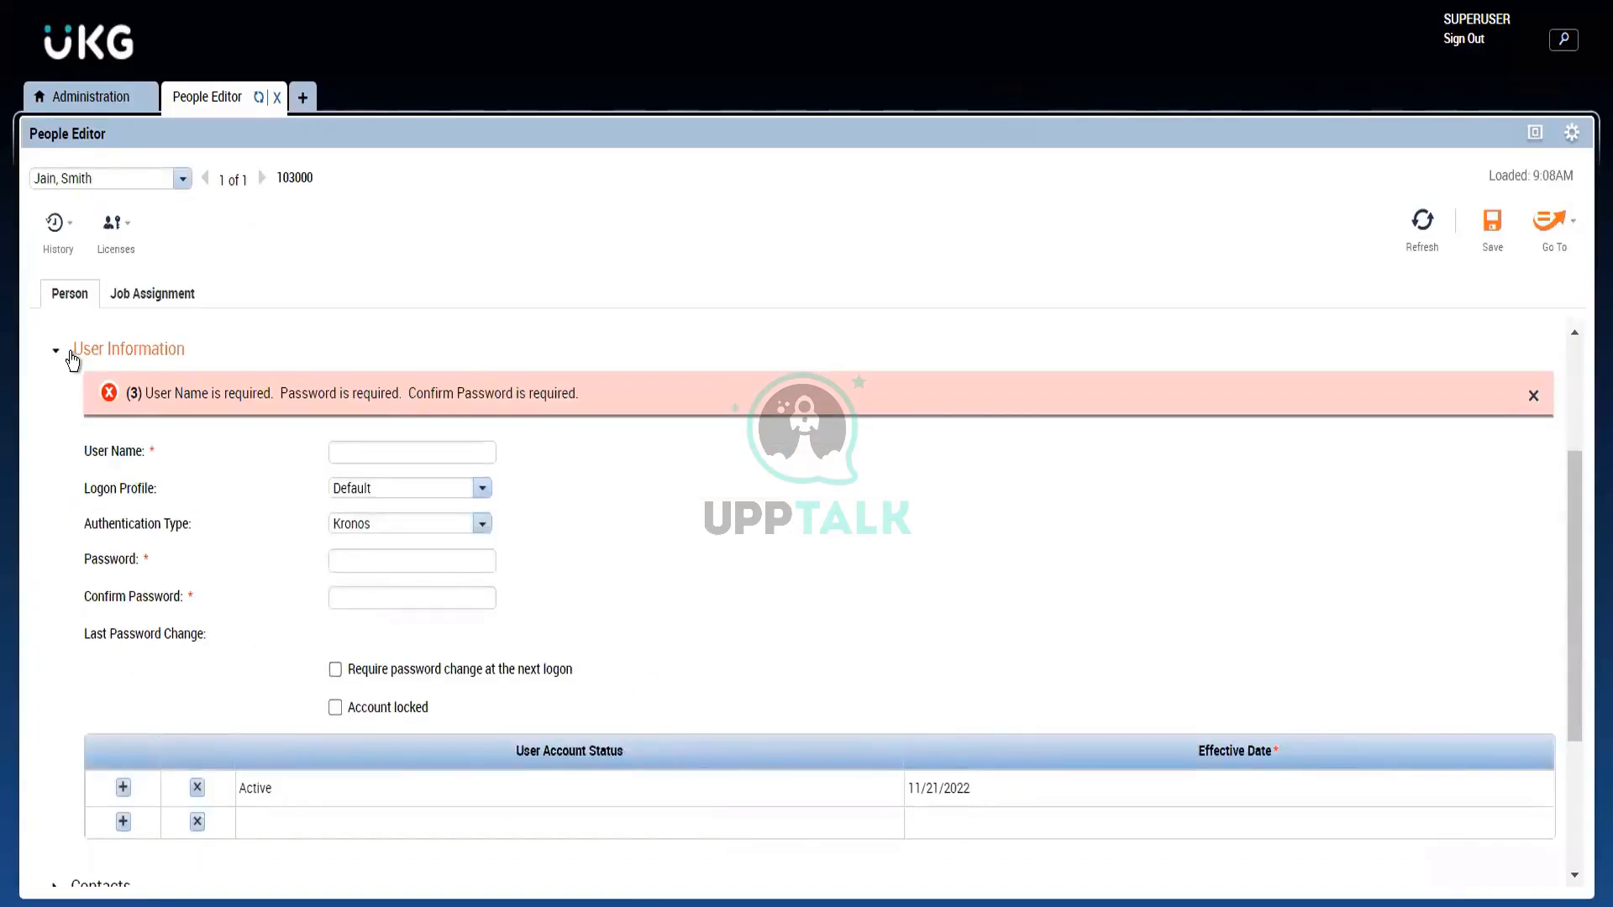
# Step: Try to fill in the account password and its confirmation in the employee's user information
pyautogui.click(356, 555)
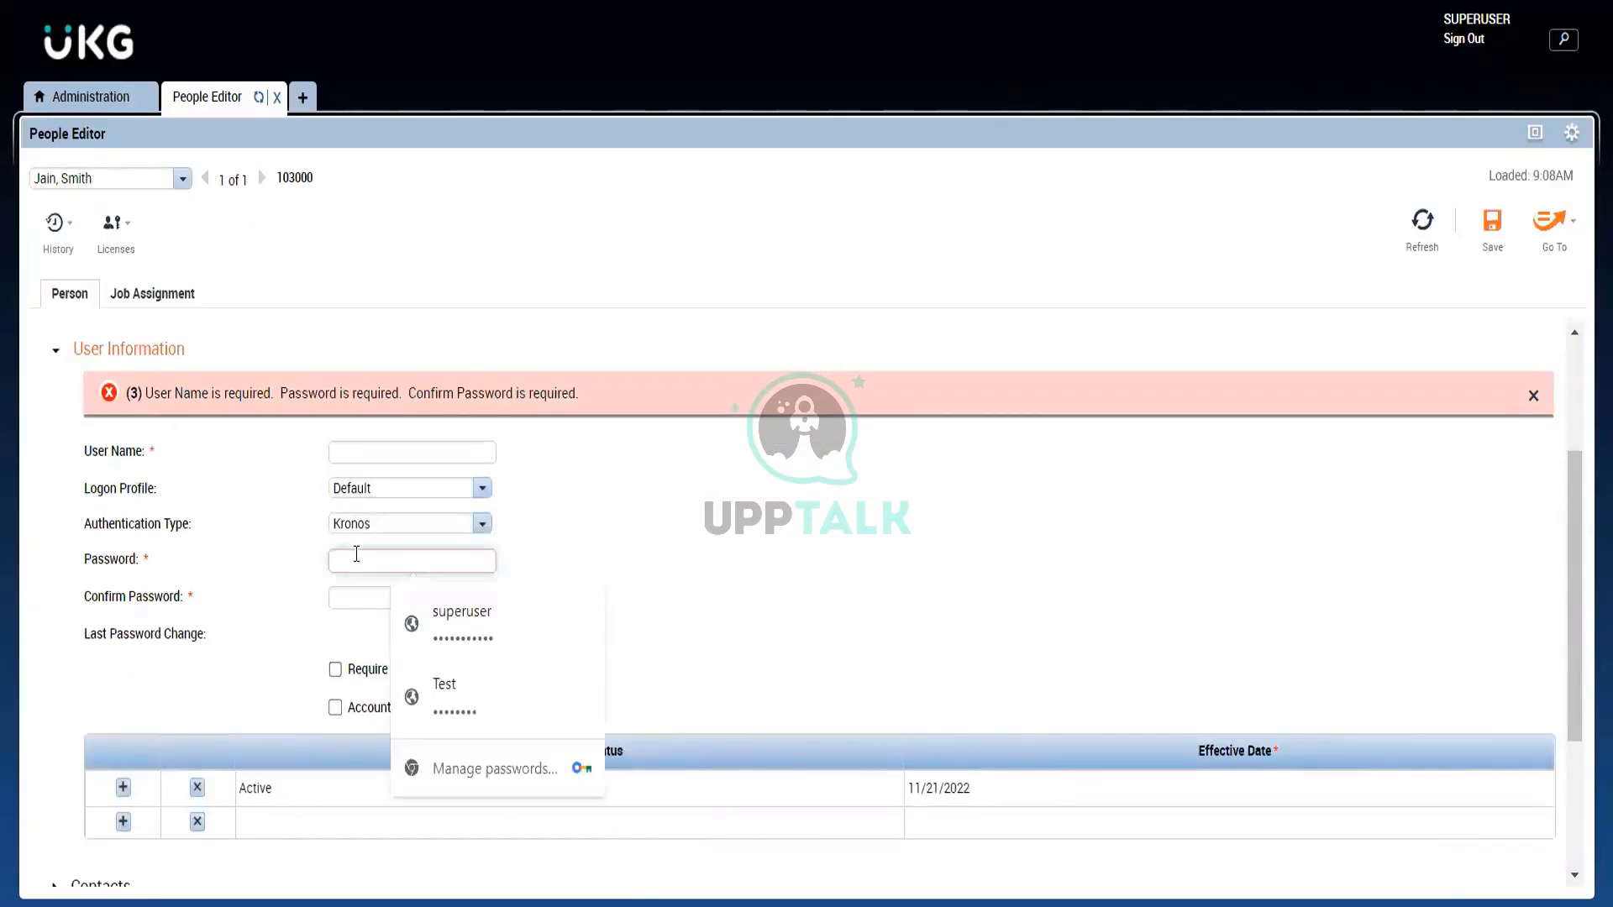
pyautogui.click(458, 707)
pyautogui.click(395, 600)
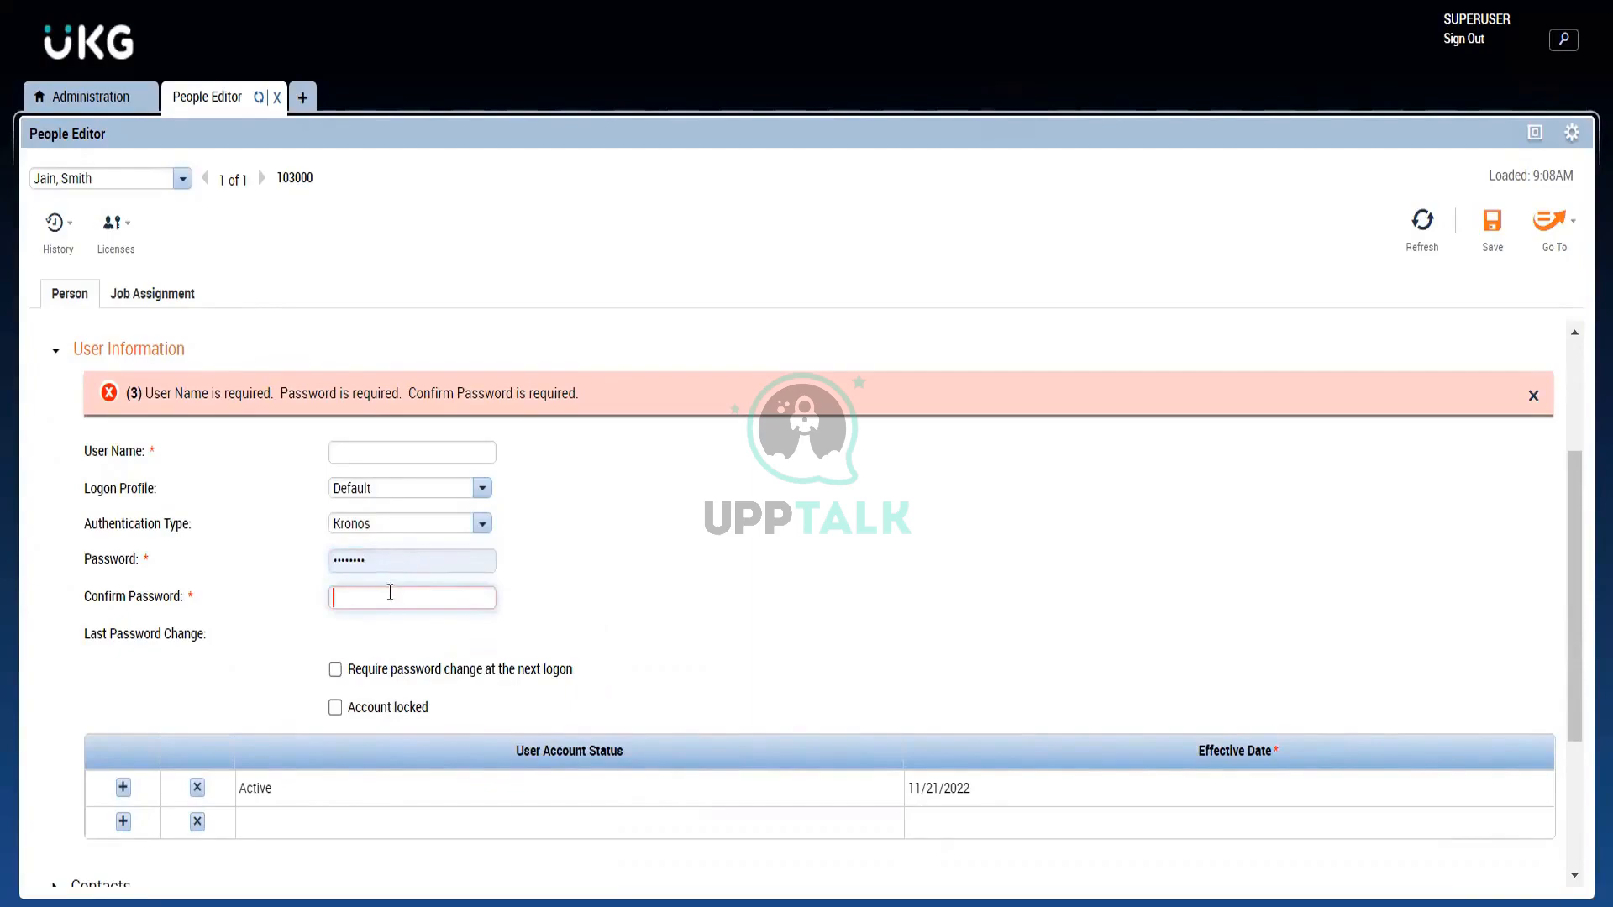
pyautogui.click(395, 568)
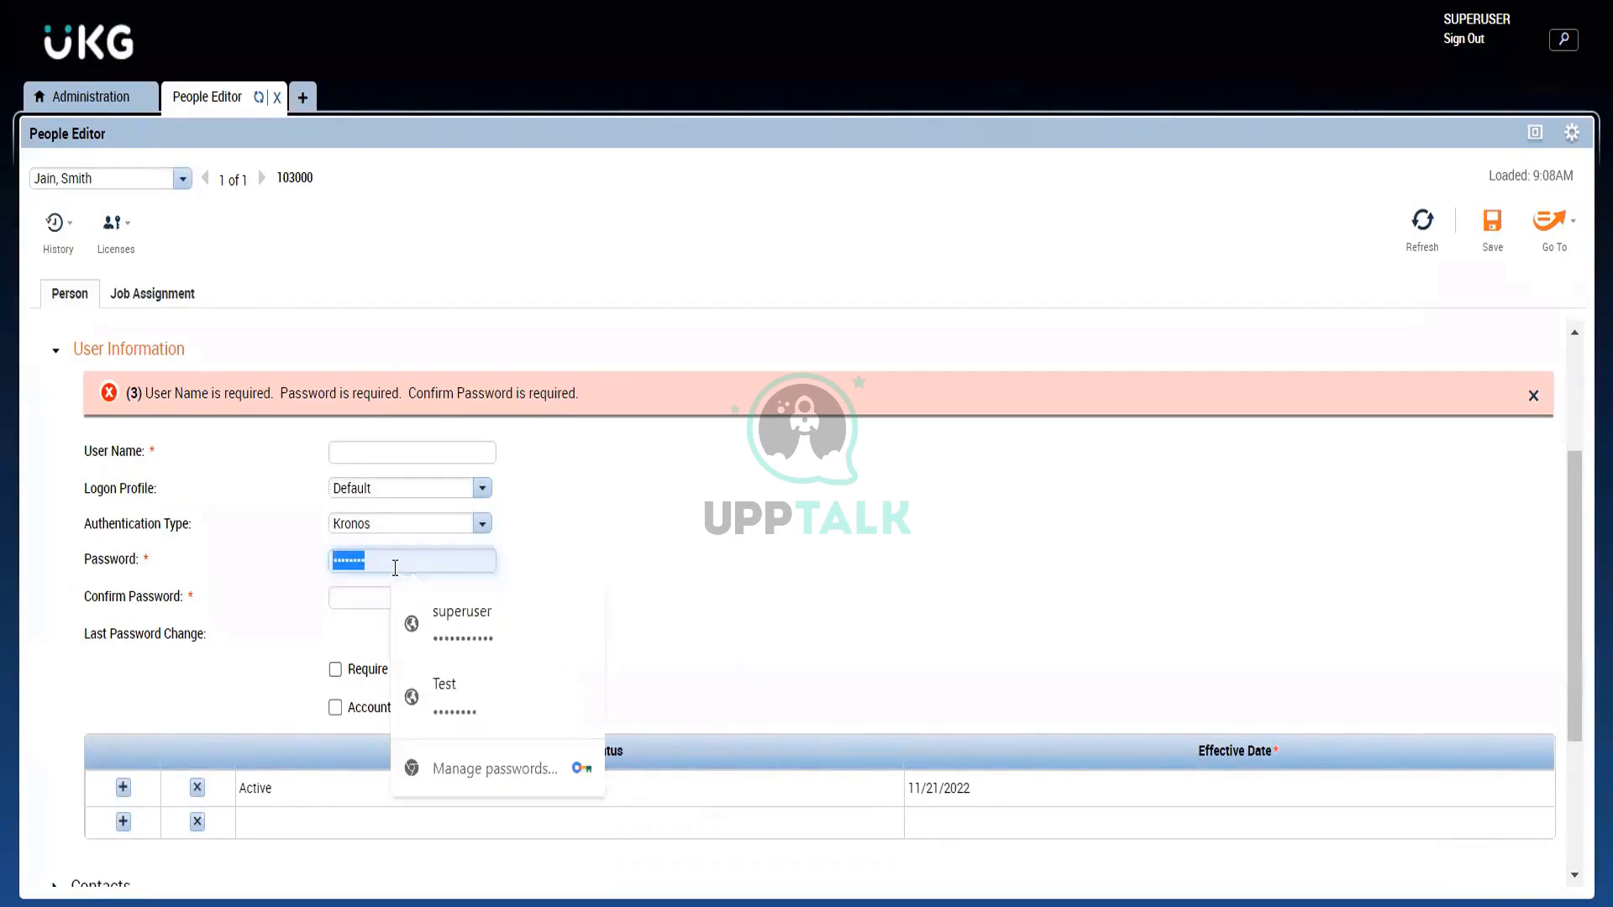
pyautogui.press('BackSpace')
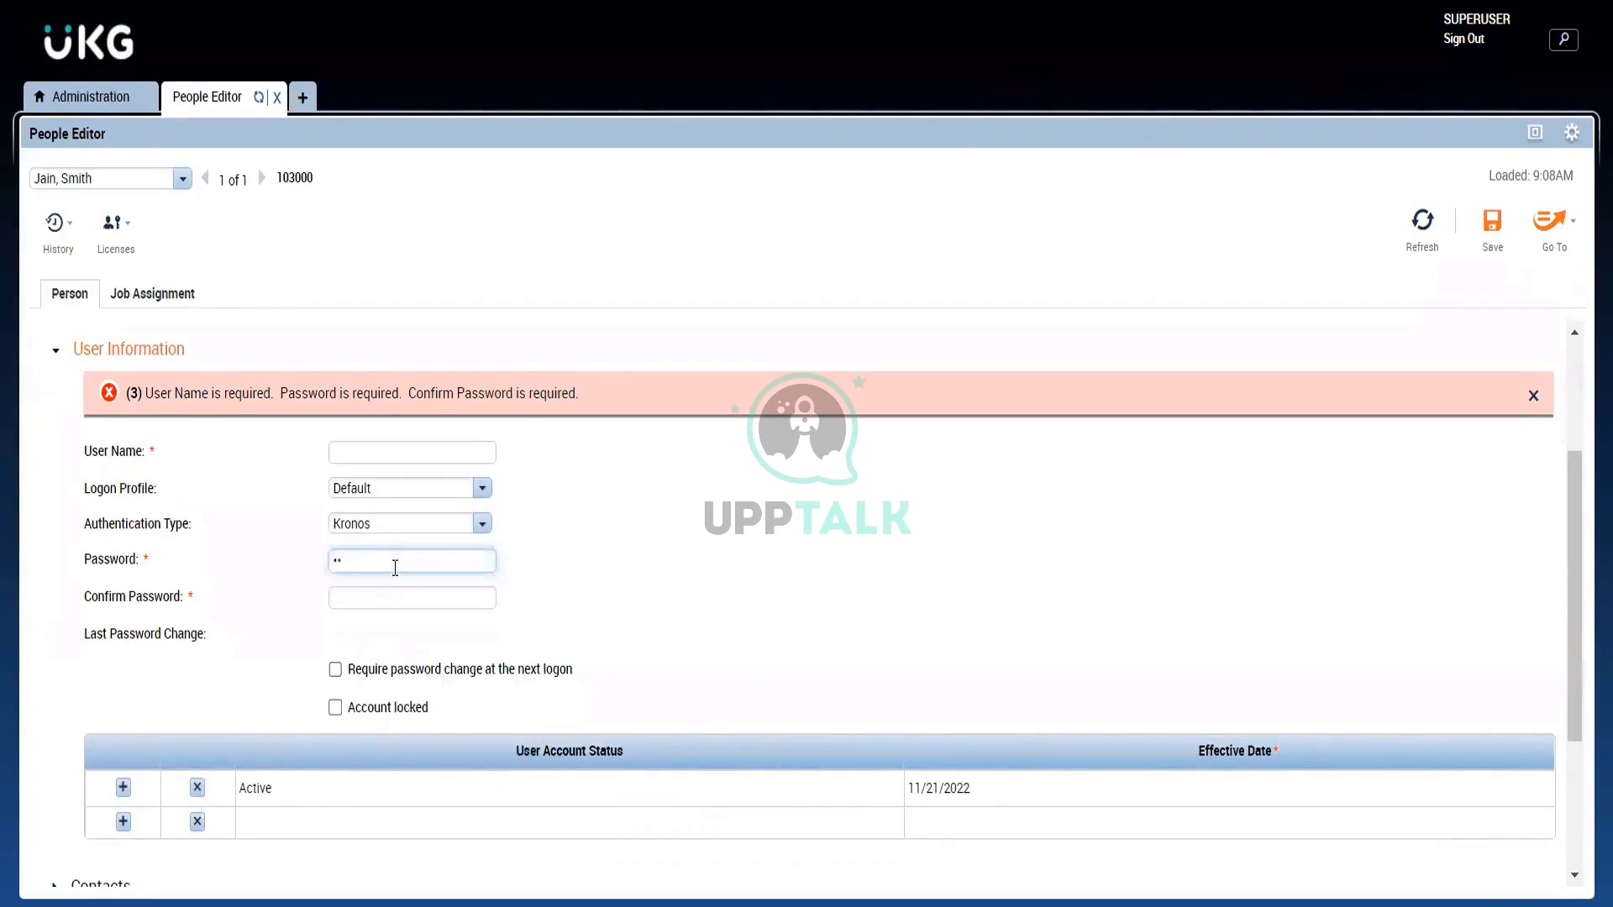
pyautogui.write('•••••••')
pyautogui.moveTo(402, 615); pyautogui.dragTo(394, 603)
pyautogui.click(393, 603)
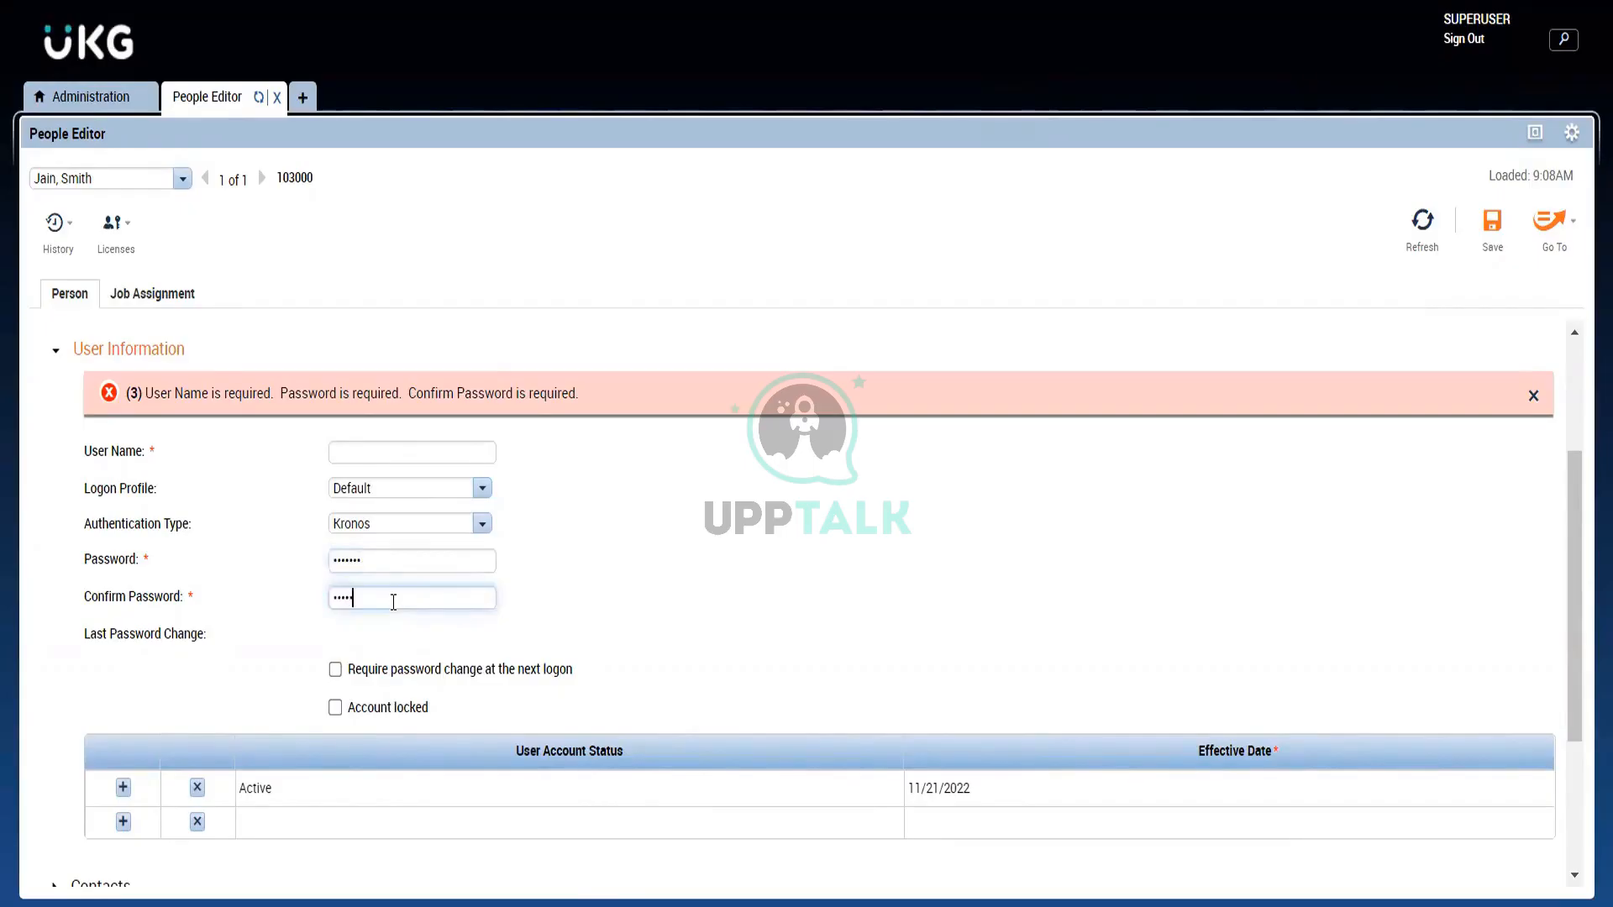
pyautogui.click(115, 223)
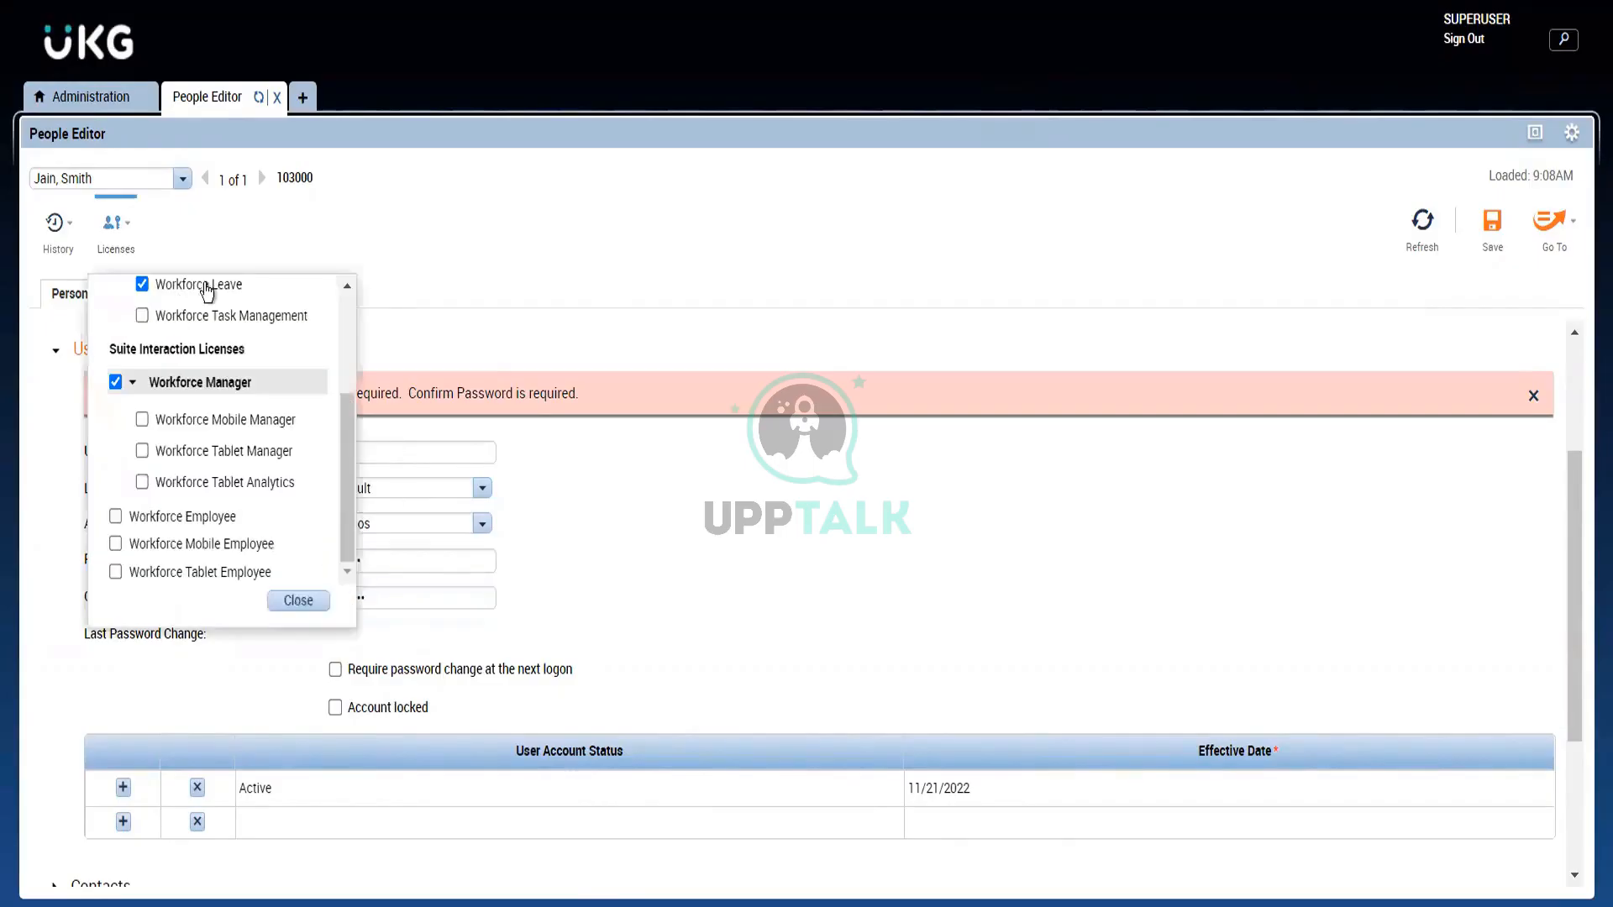
pyautogui.click(467, 229)
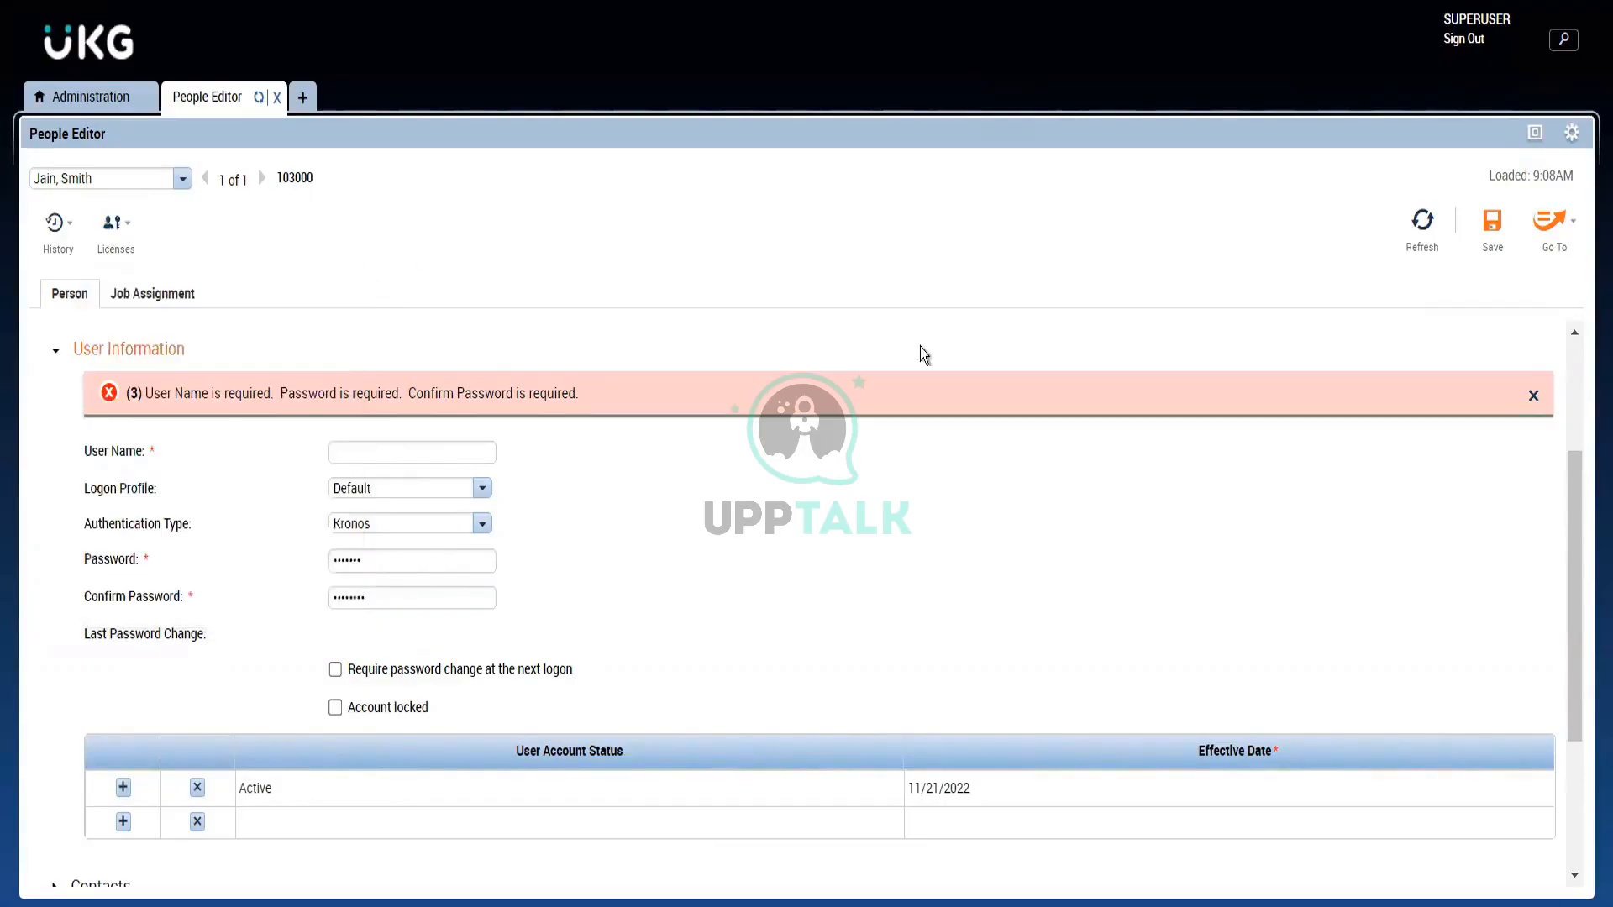
# Step: Enter the employee's ID number as the user name and try to save the record
pyautogui.click(339, 453)
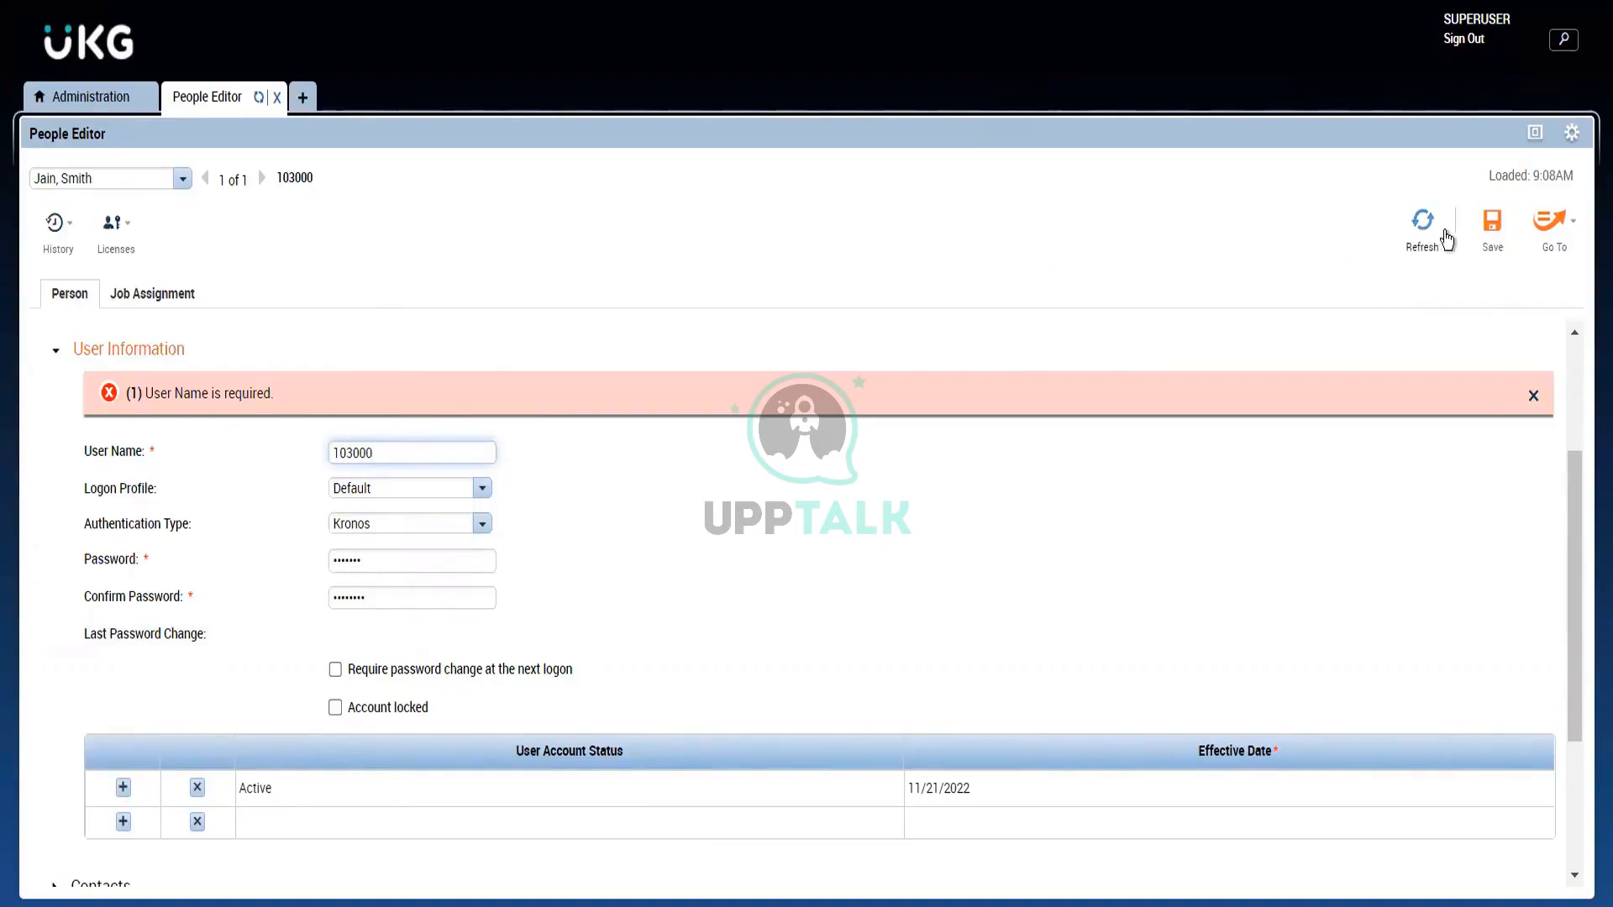
pyautogui.click(1483, 237)
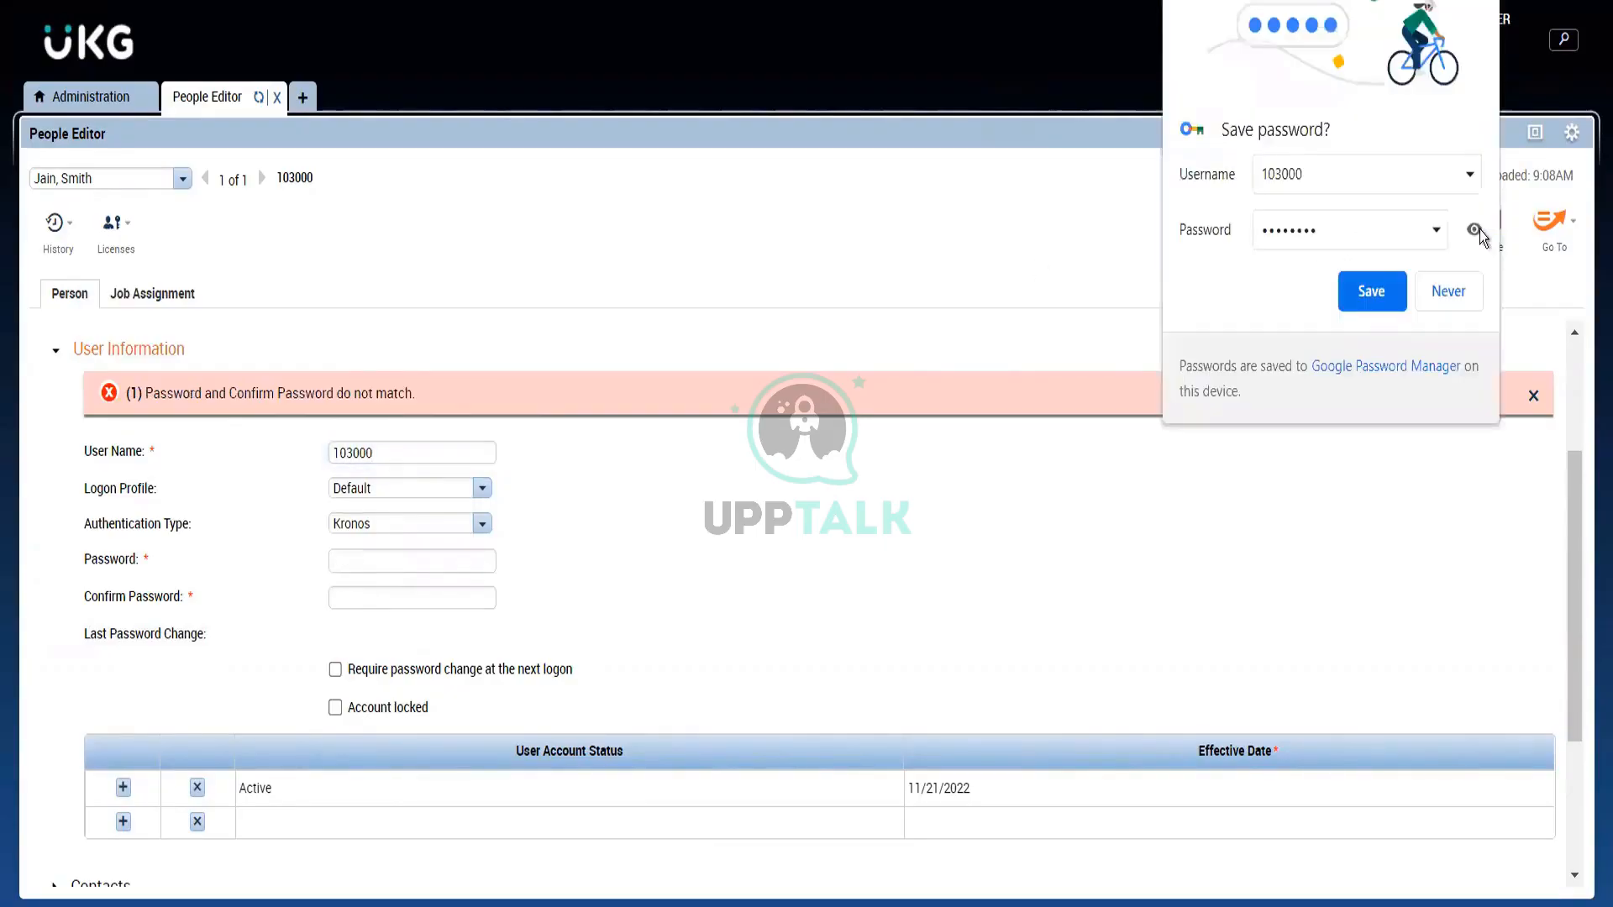
pyautogui.click(1372, 292)
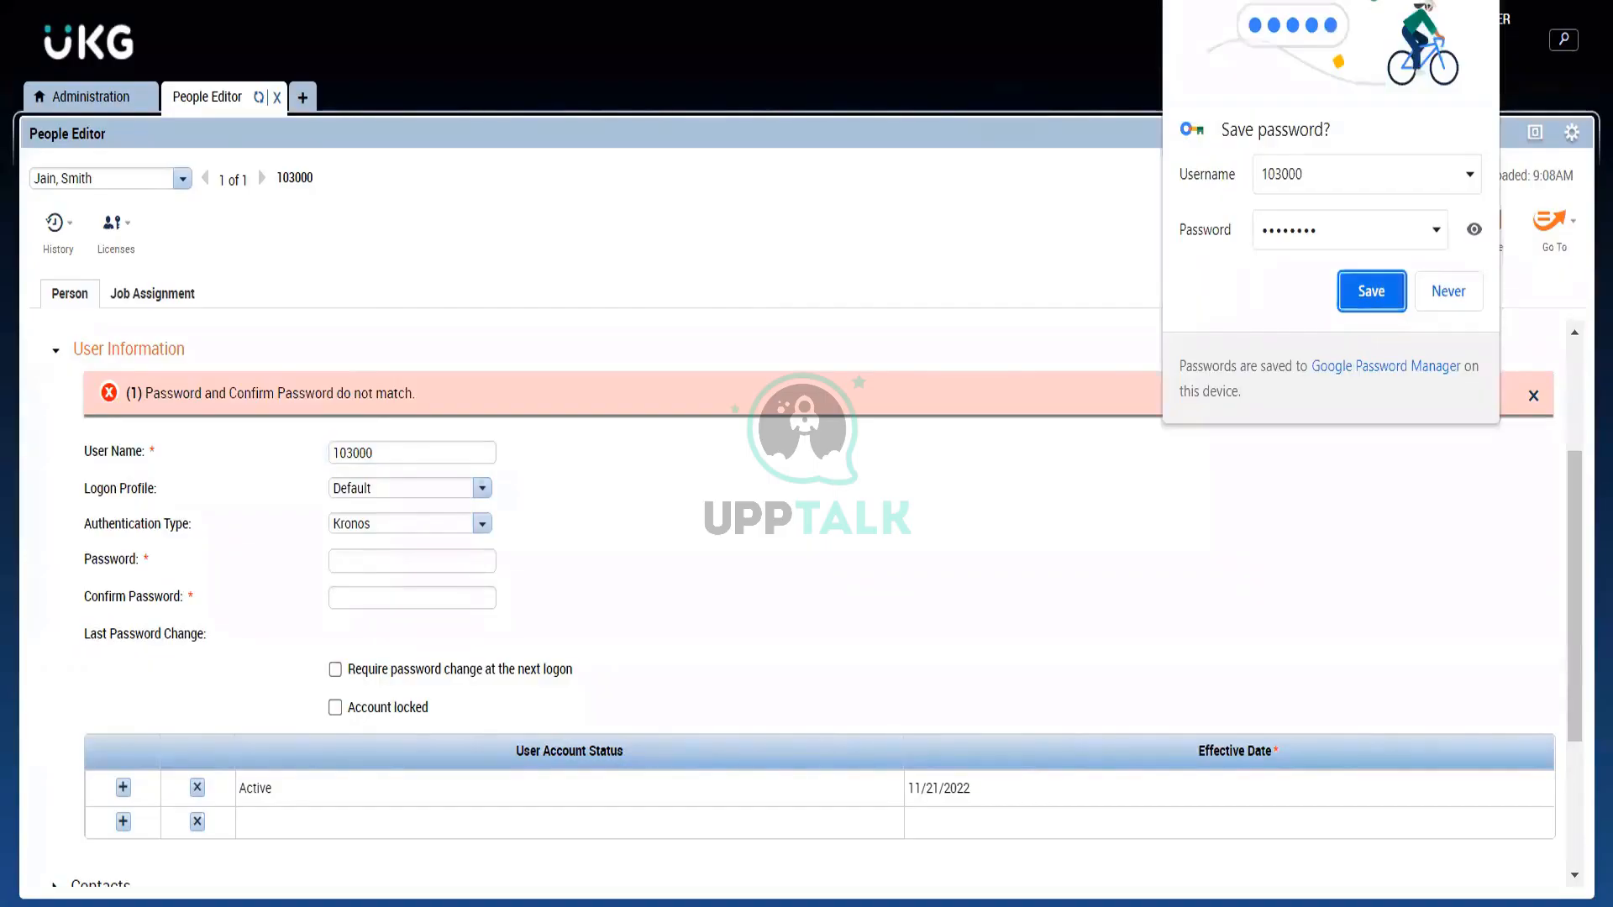
pyautogui.click(1471, 226)
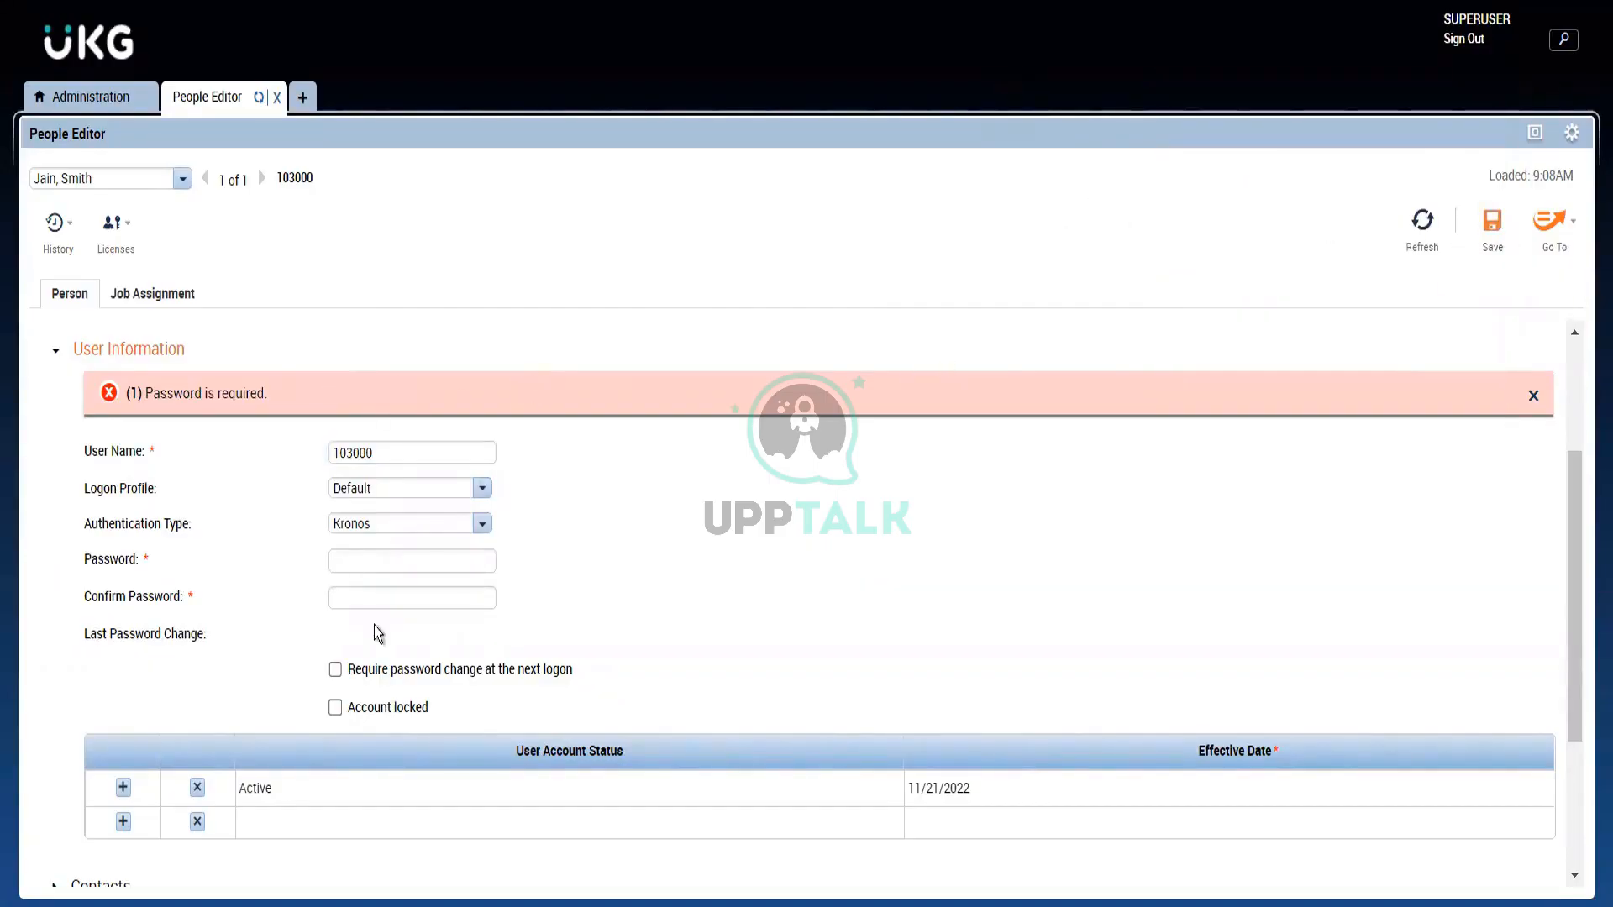
# Step: Re-enter matching values for the account password and its confirmation, and try to save the record again
pyautogui.click(370, 565)
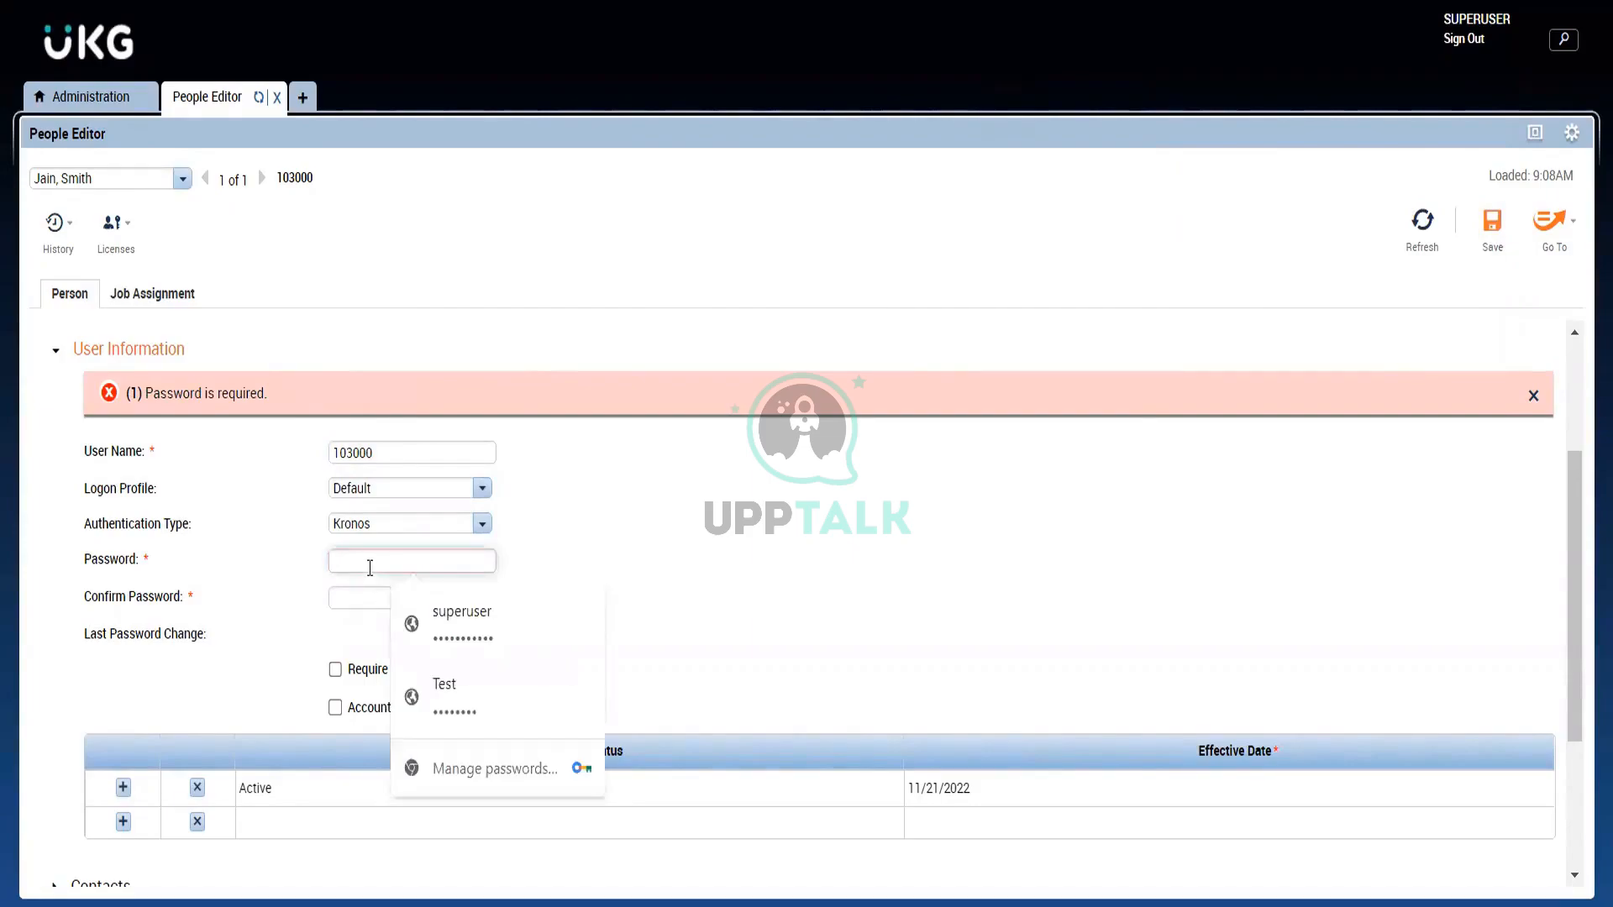
pyautogui.write('•')
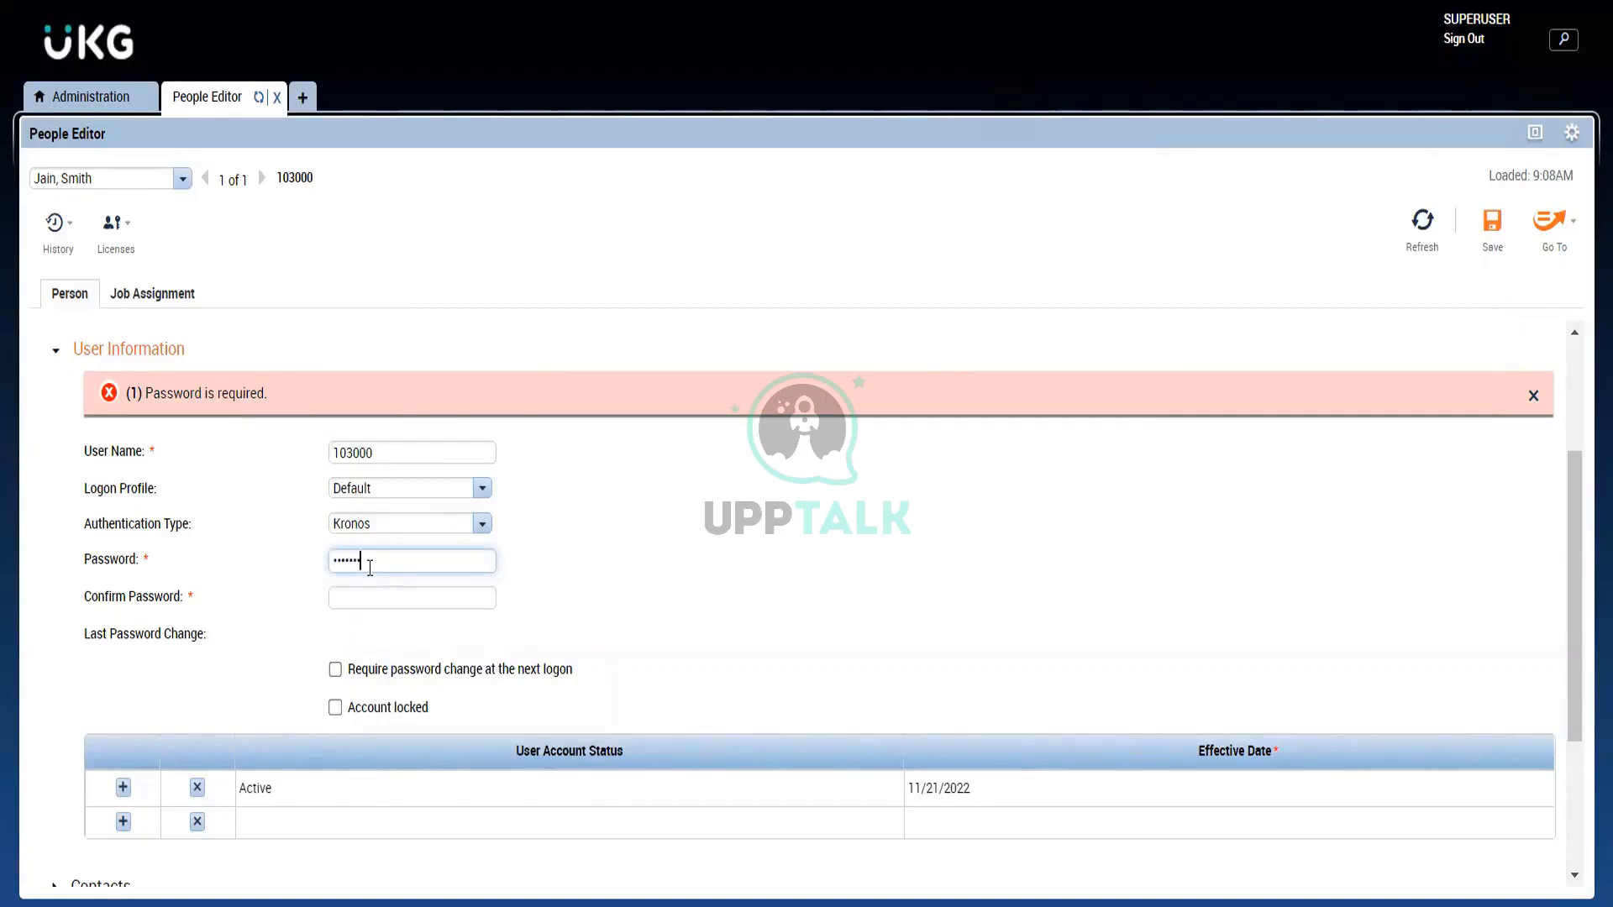
pyautogui.click(375, 601)
pyautogui.write('•')
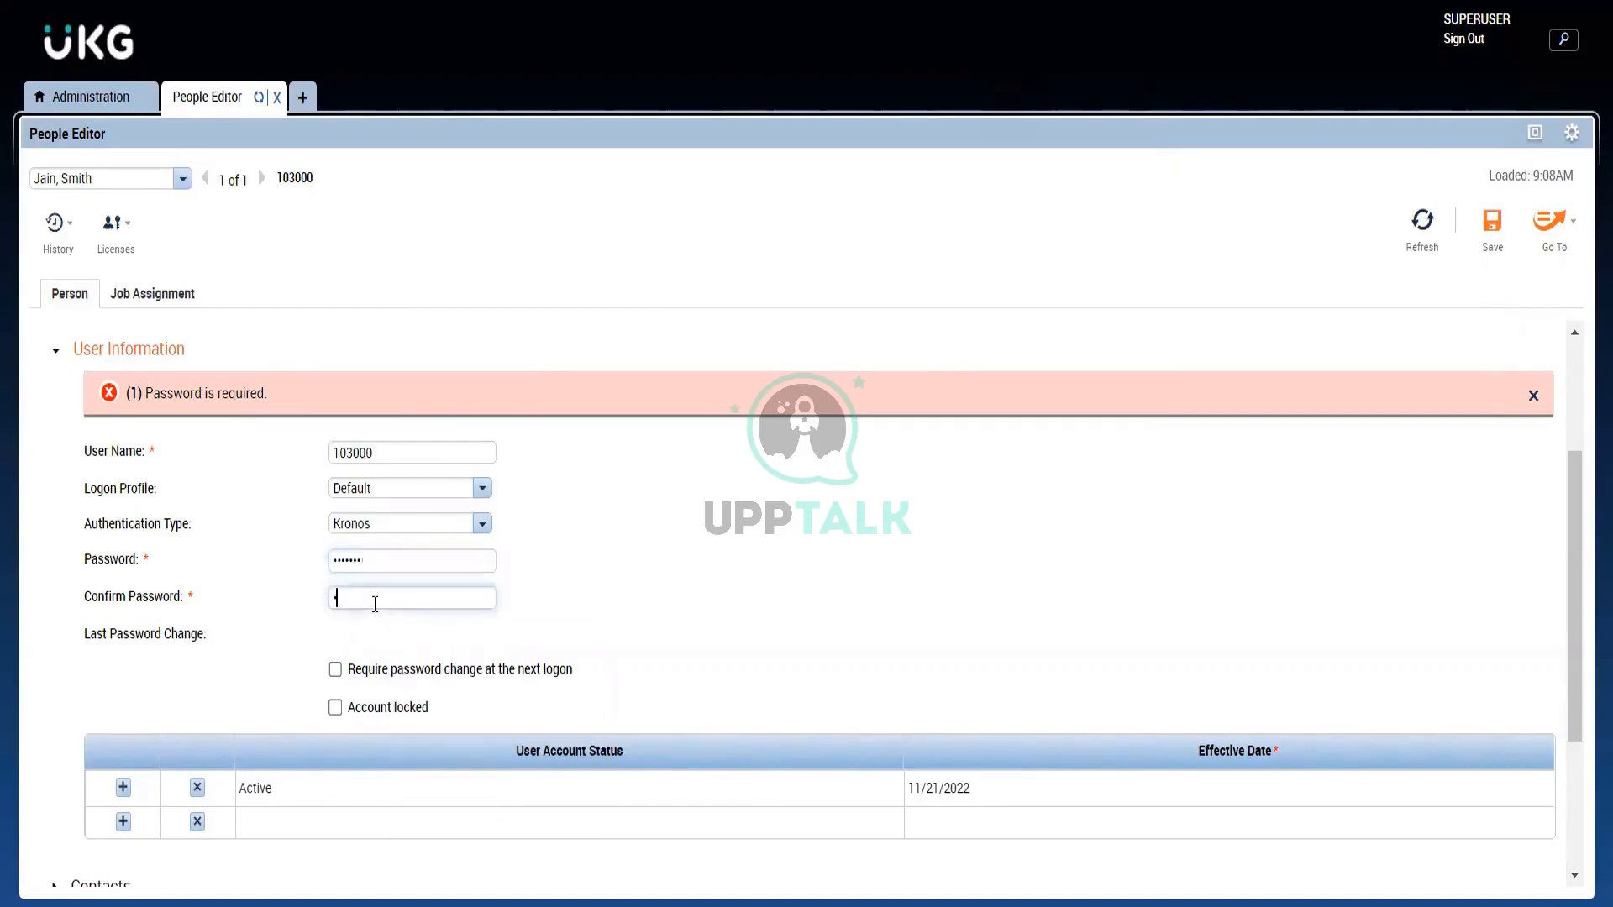
pyautogui.press('BackSpace')
pyautogui.write('•')
pyautogui.click(1495, 243)
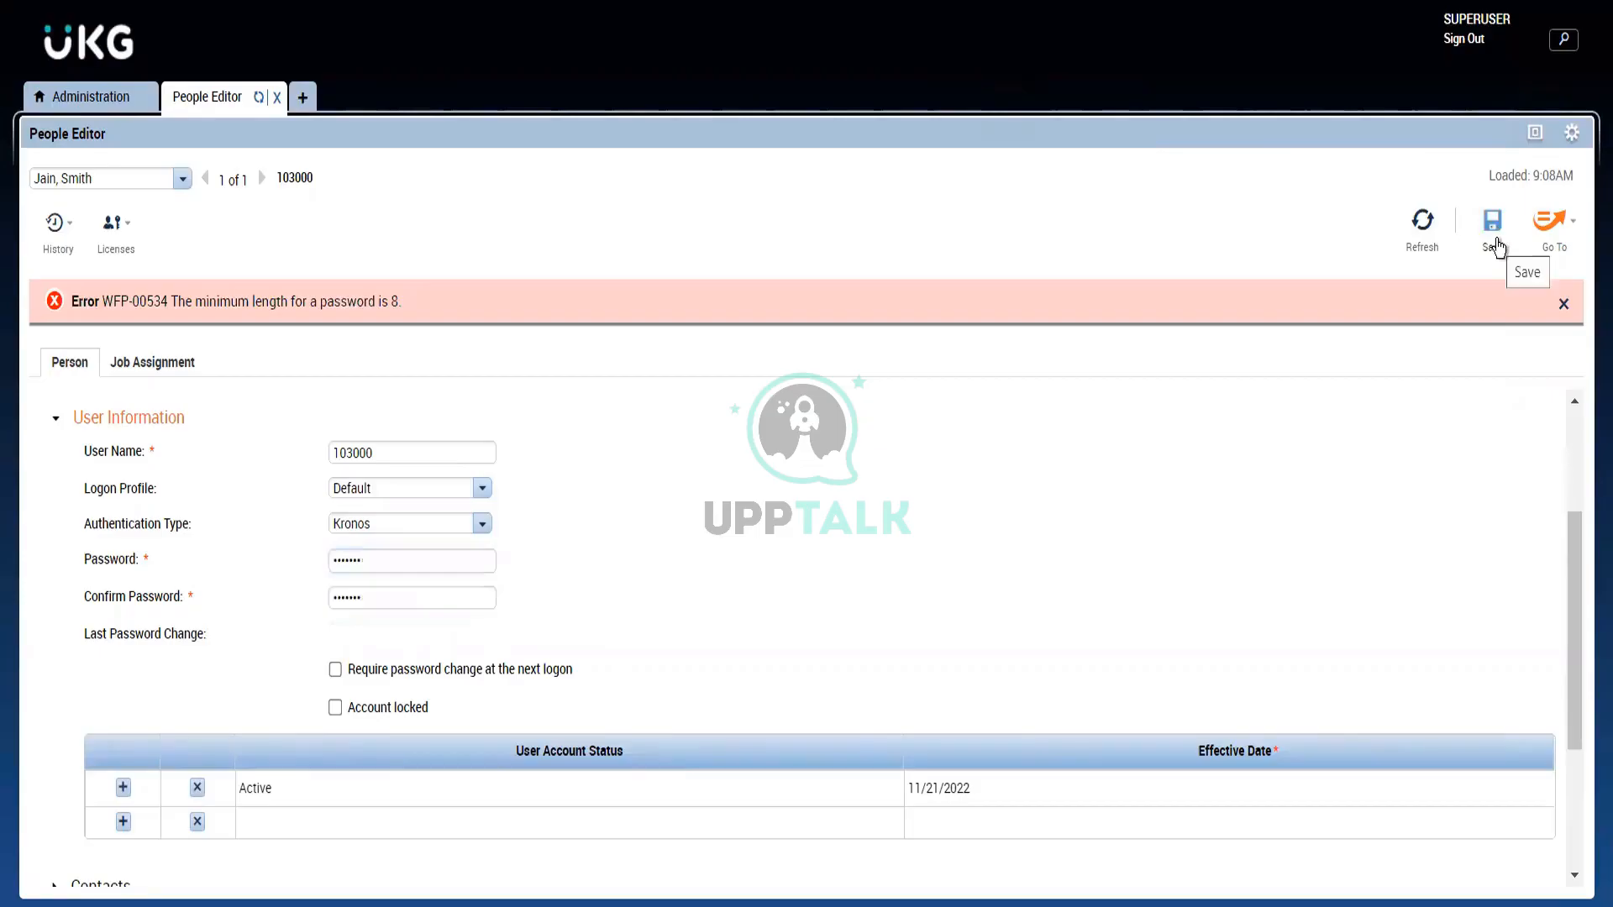
# Step: Replace the account password and its confirmation with a longer password and save the employee record
pyautogui.doubleClick(390, 562)
pyautogui.click(390, 562)
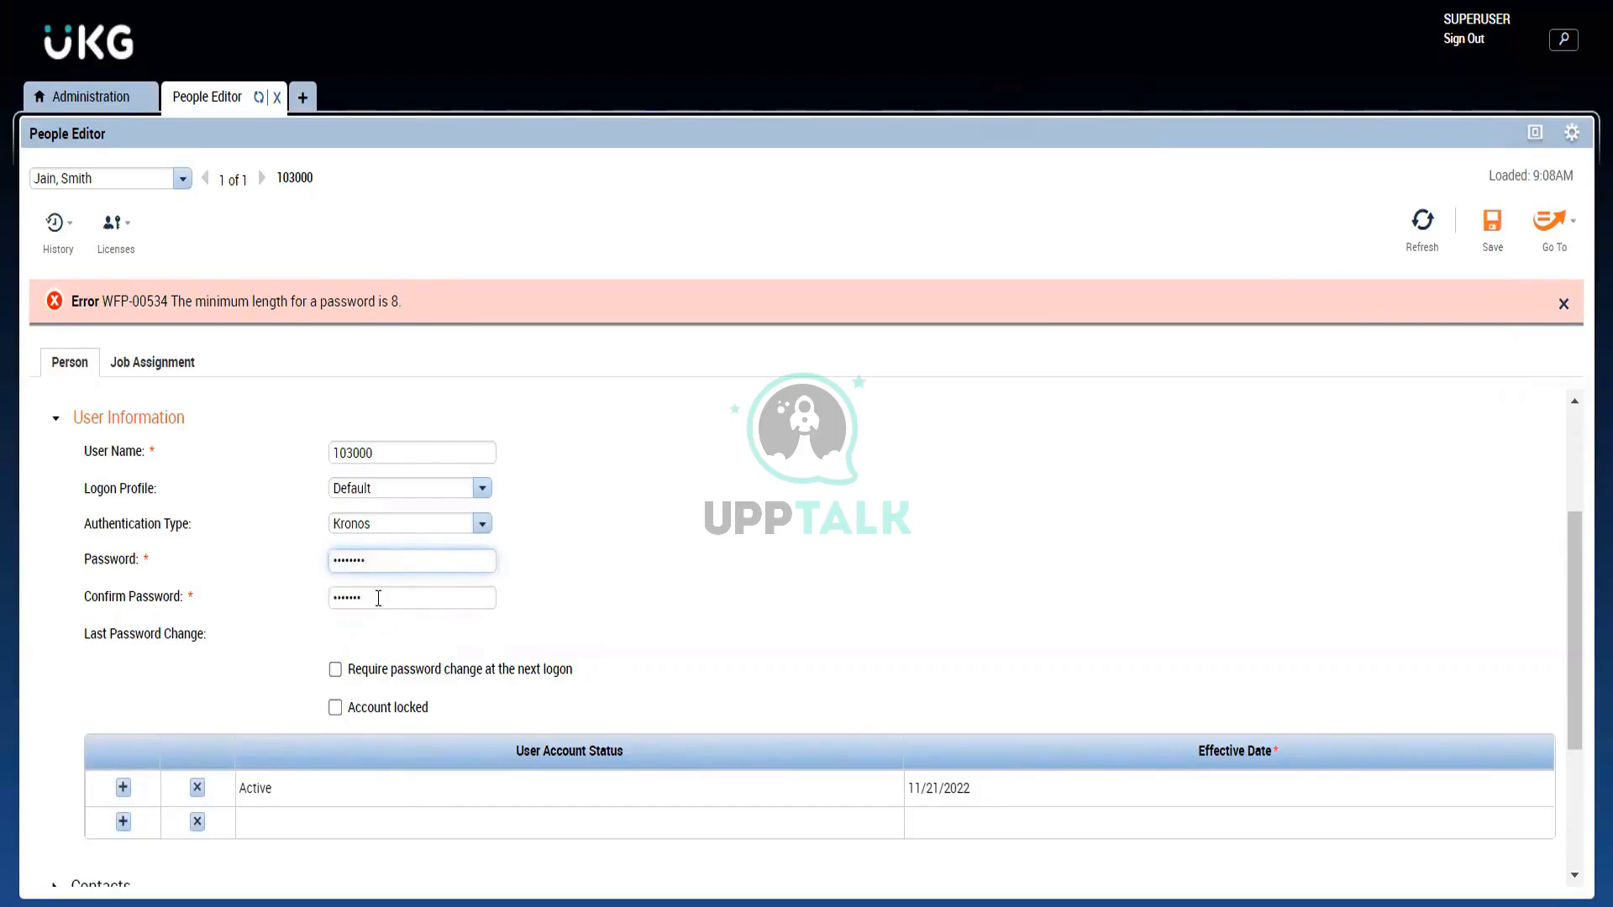
pyautogui.doubleClick(378, 598)
pyautogui.click(378, 598)
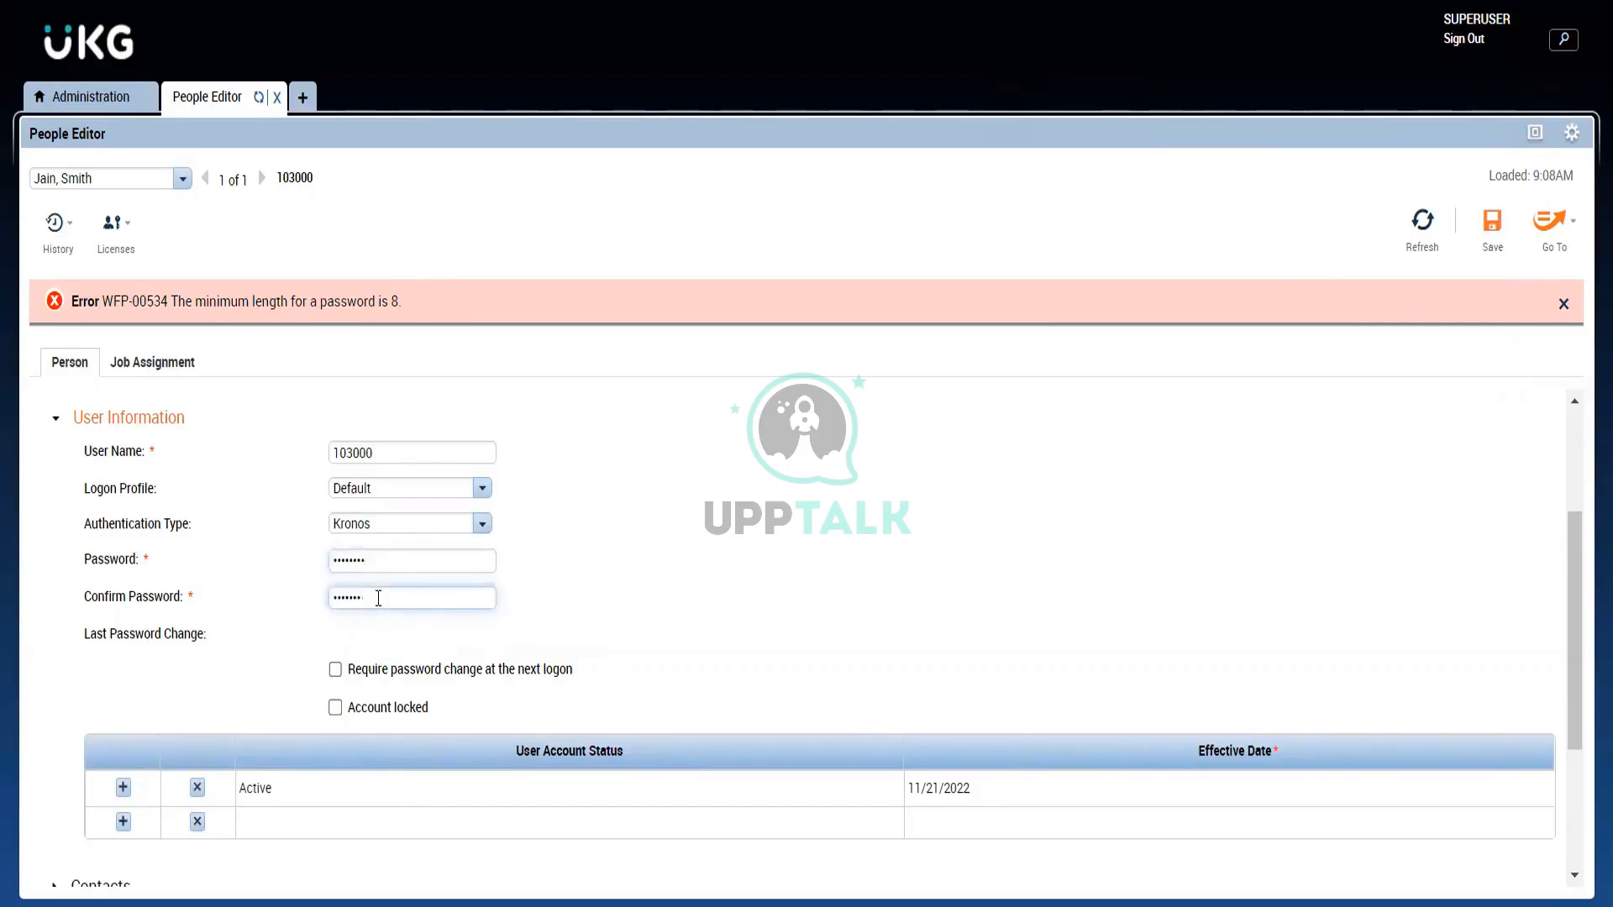
pyautogui.write('1')
pyautogui.click(1481, 211)
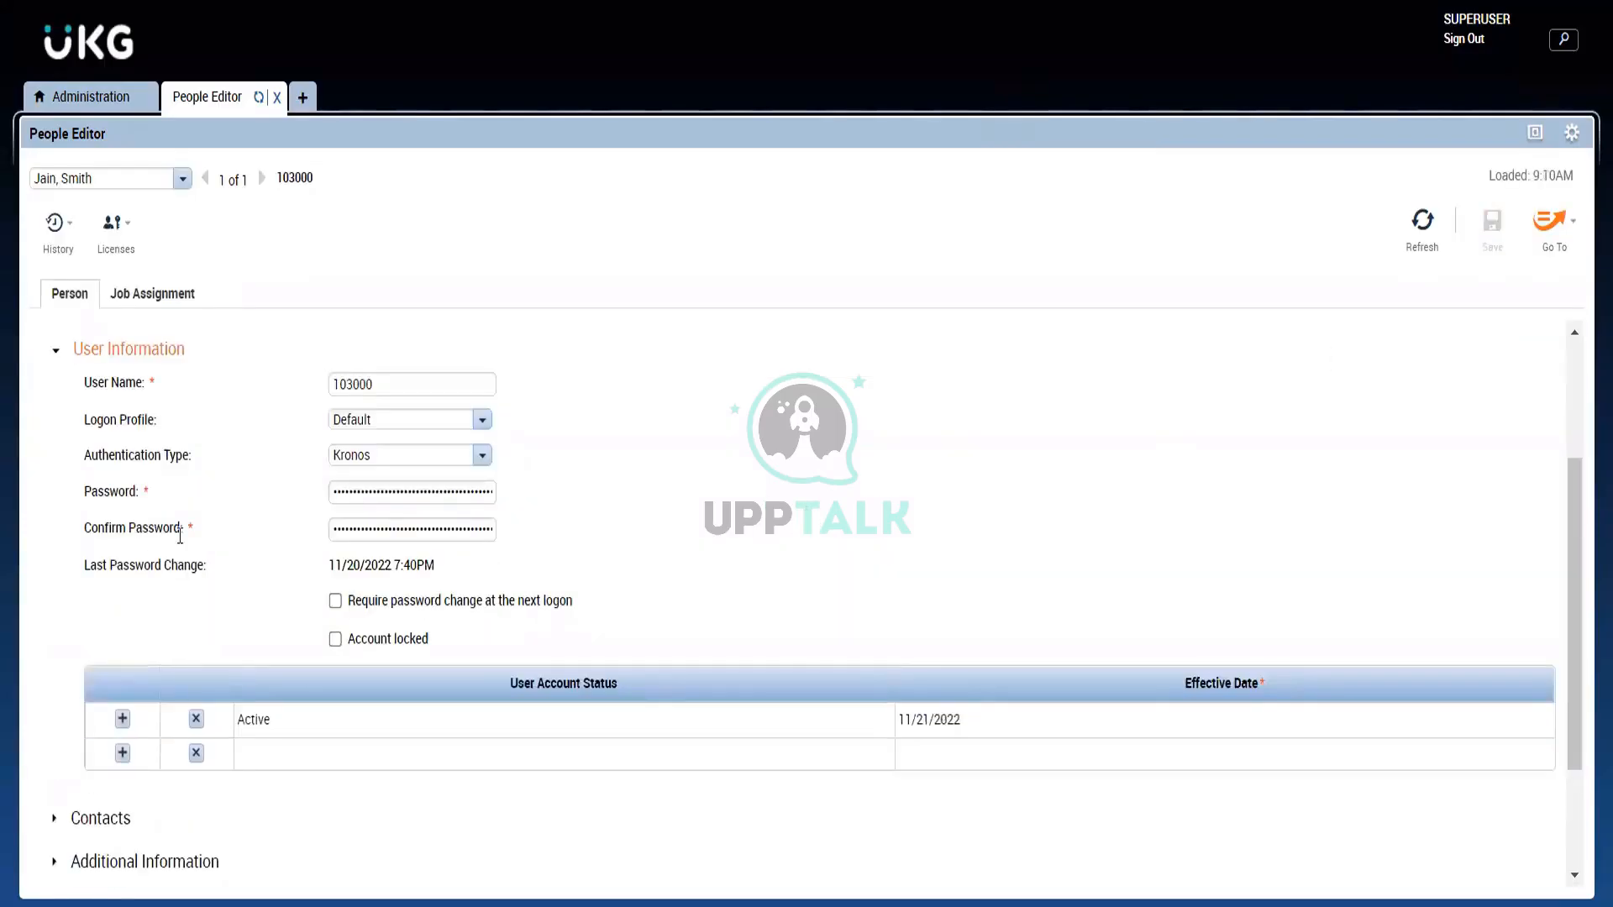
# Step: Return to the employee's job assignment settings and dismiss the browser's offer to save the password
pyautogui.click(167, 297)
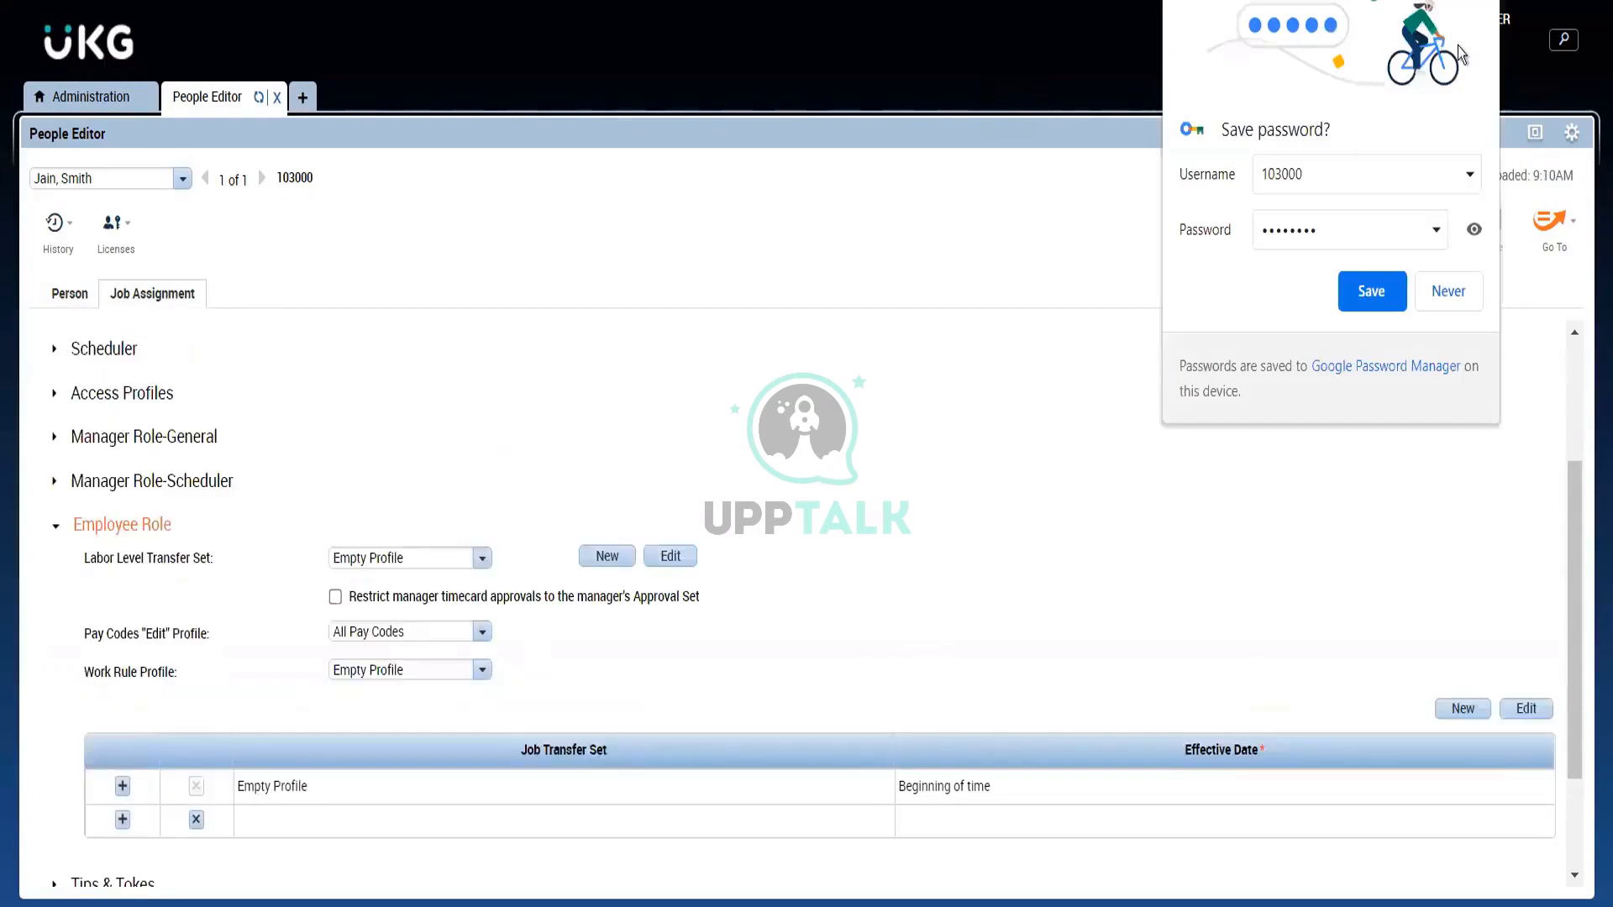
pyautogui.click(1482, 2)
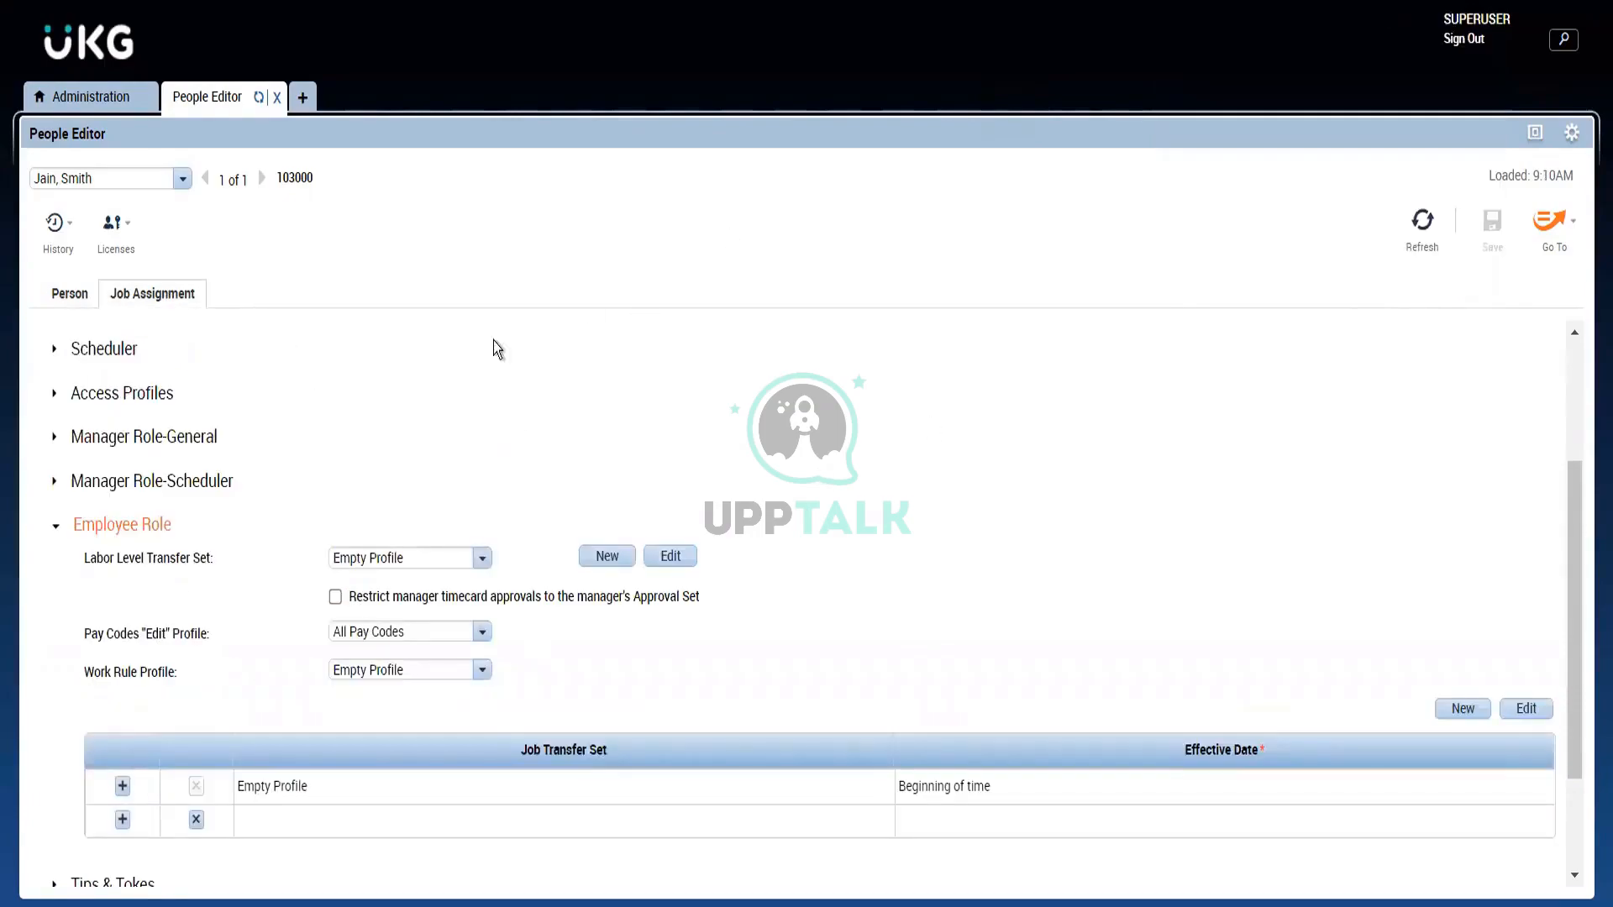
# Step: Close the Employee Role section and review the Manager Role-General settings, including the organizational group and job transfer set tables
pyautogui.click(117, 525)
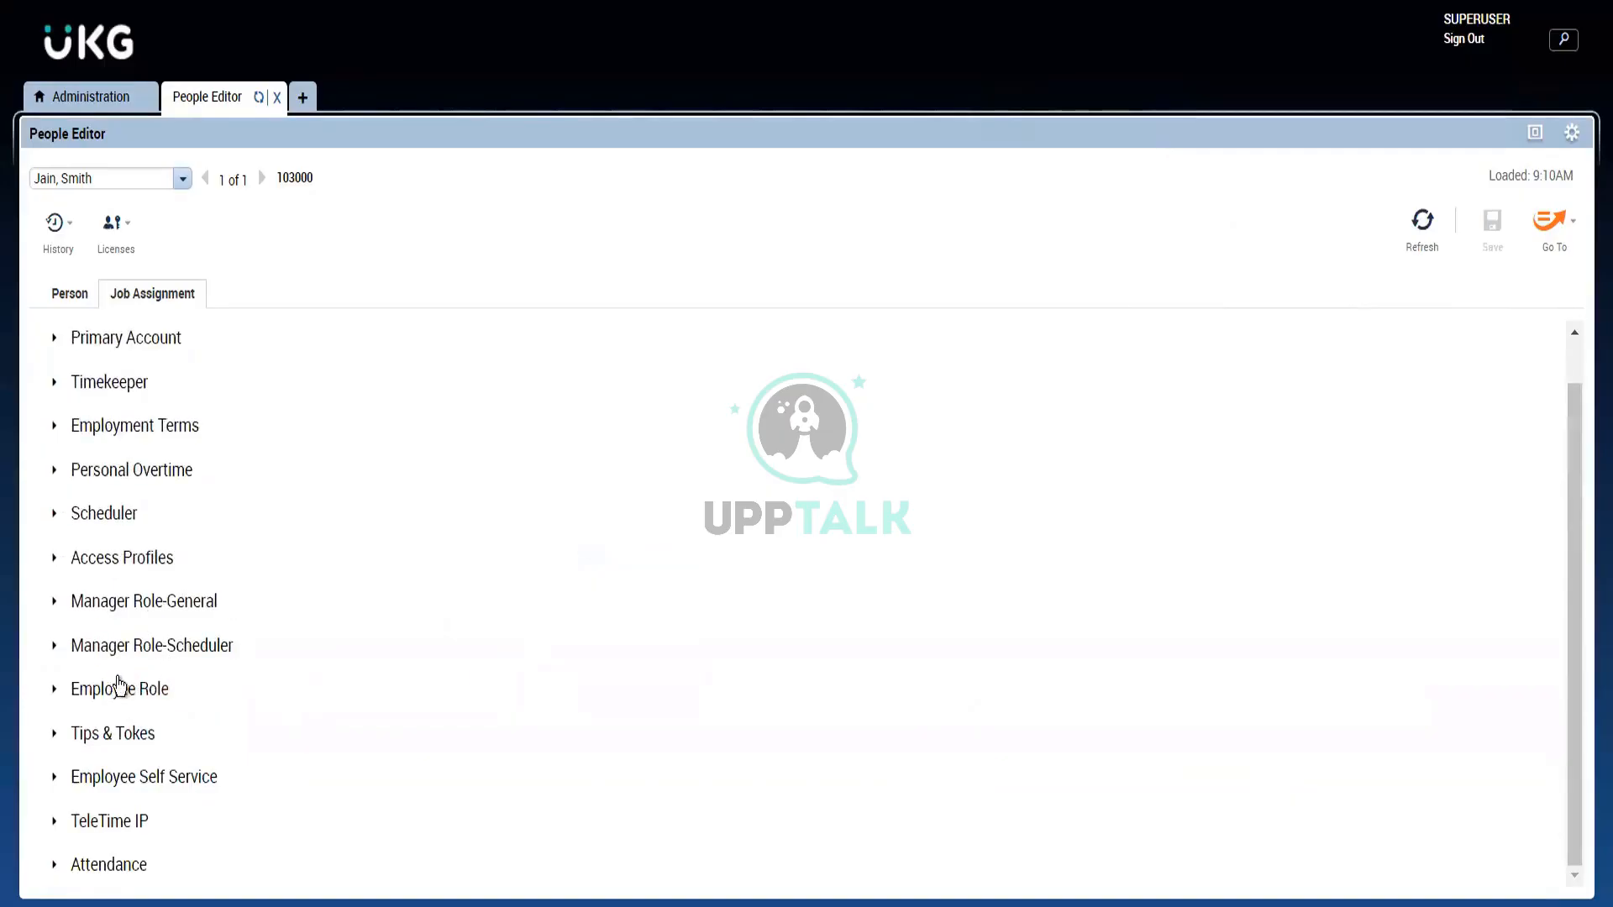
pyautogui.click(155, 603)
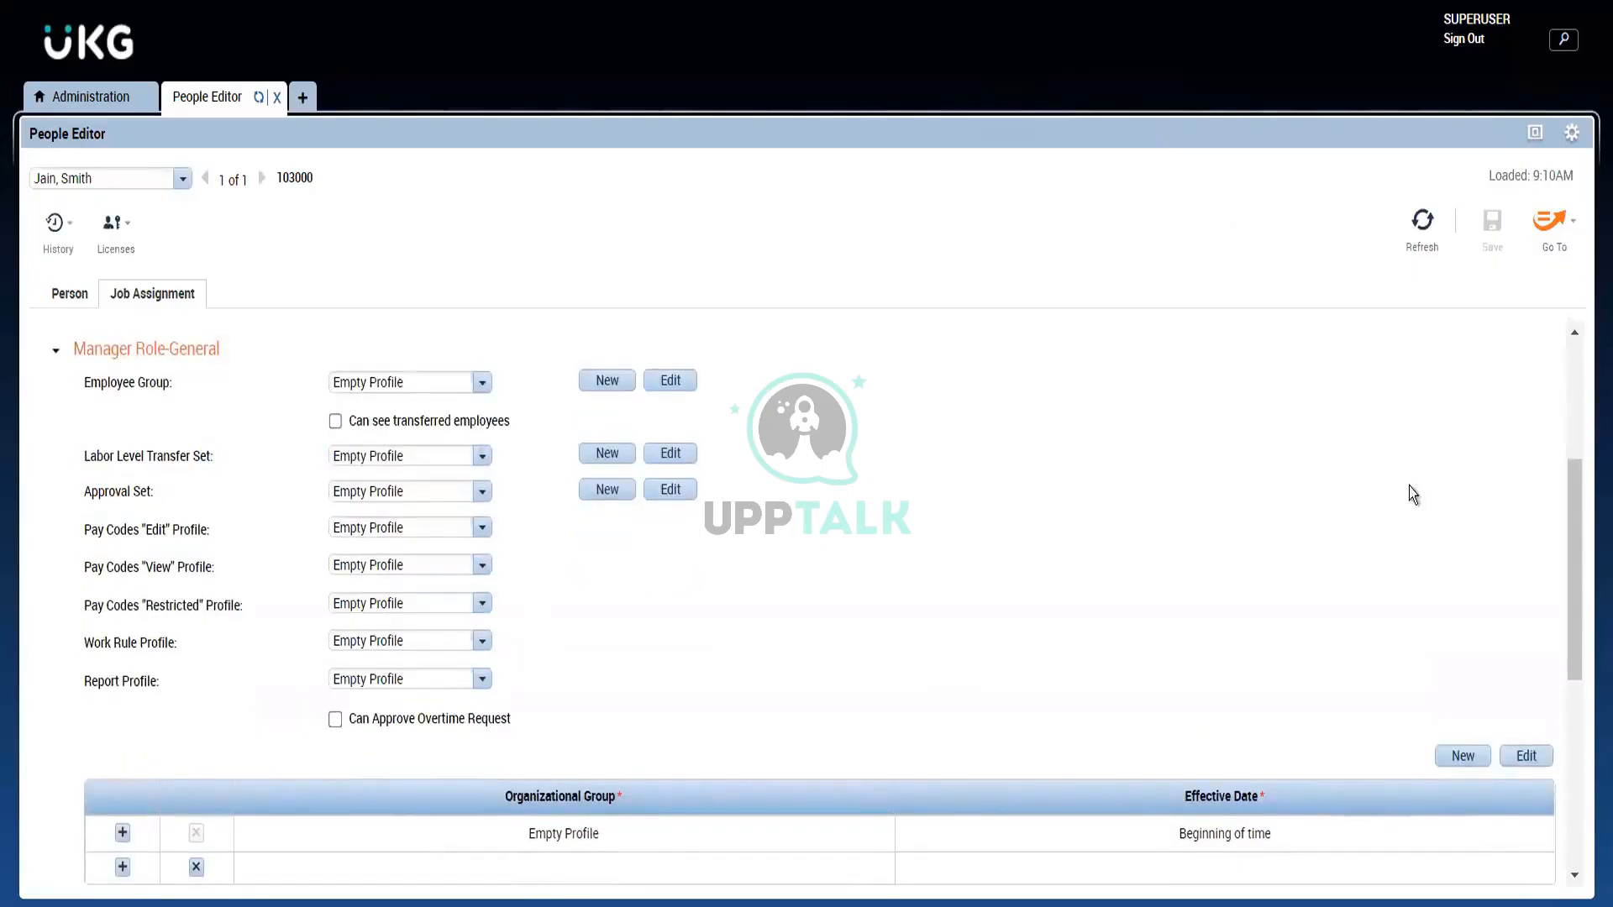
pyautogui.moveTo(1571, 547); pyautogui.dragTo(1565, 497)
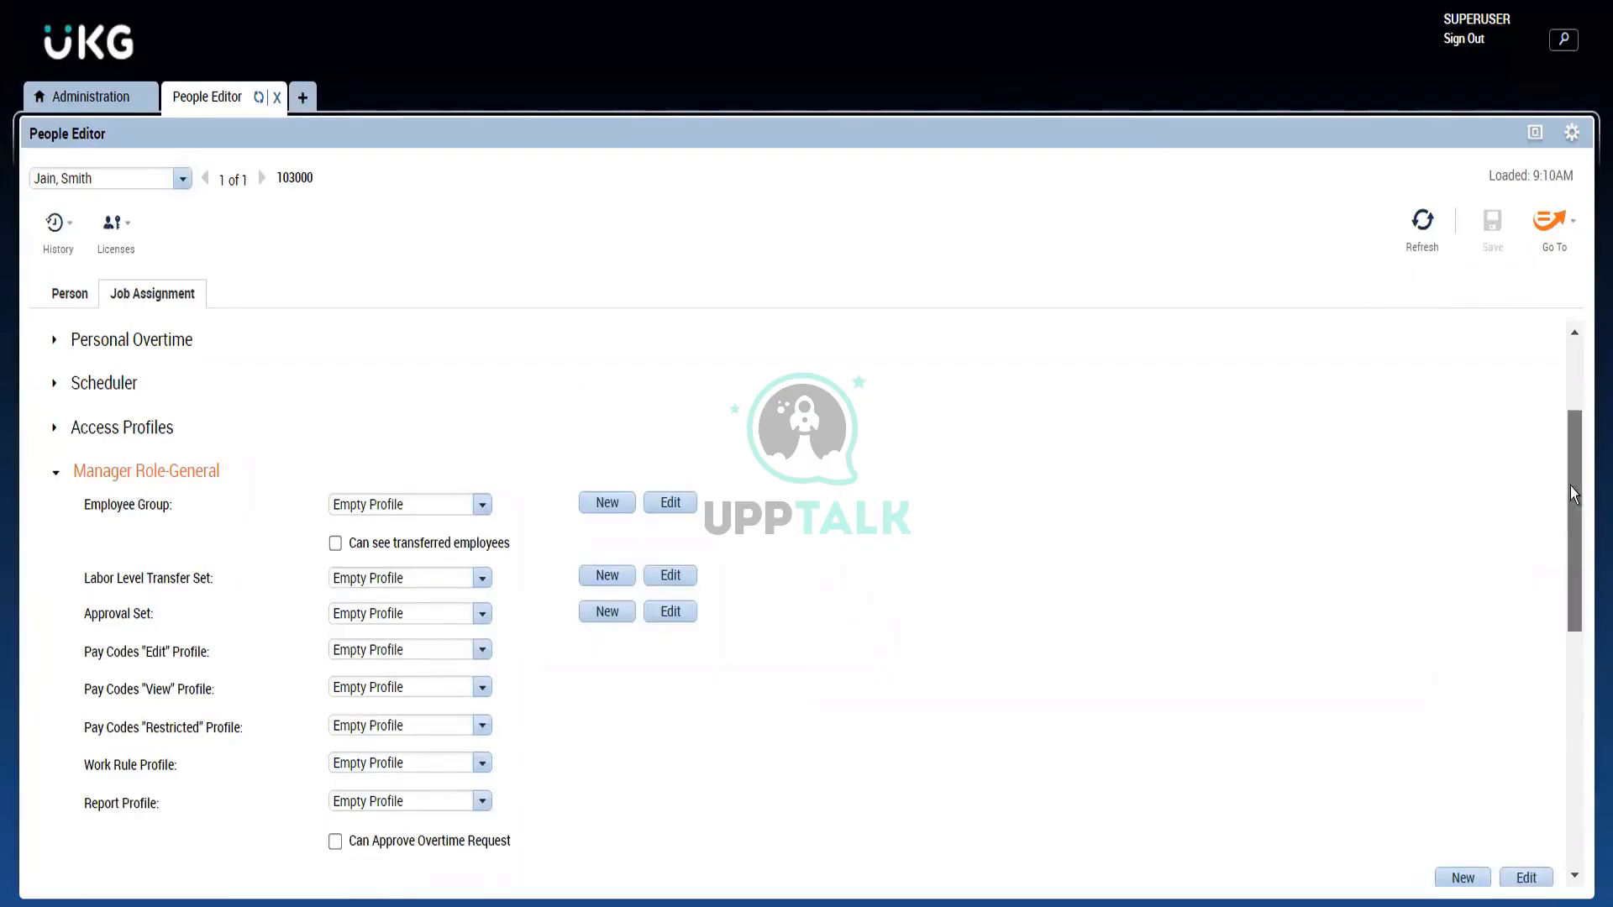
pyautogui.moveTo(1571, 486); pyautogui.dragTo(1558, 610)
pyautogui.scroll(-4, 1556, 601)
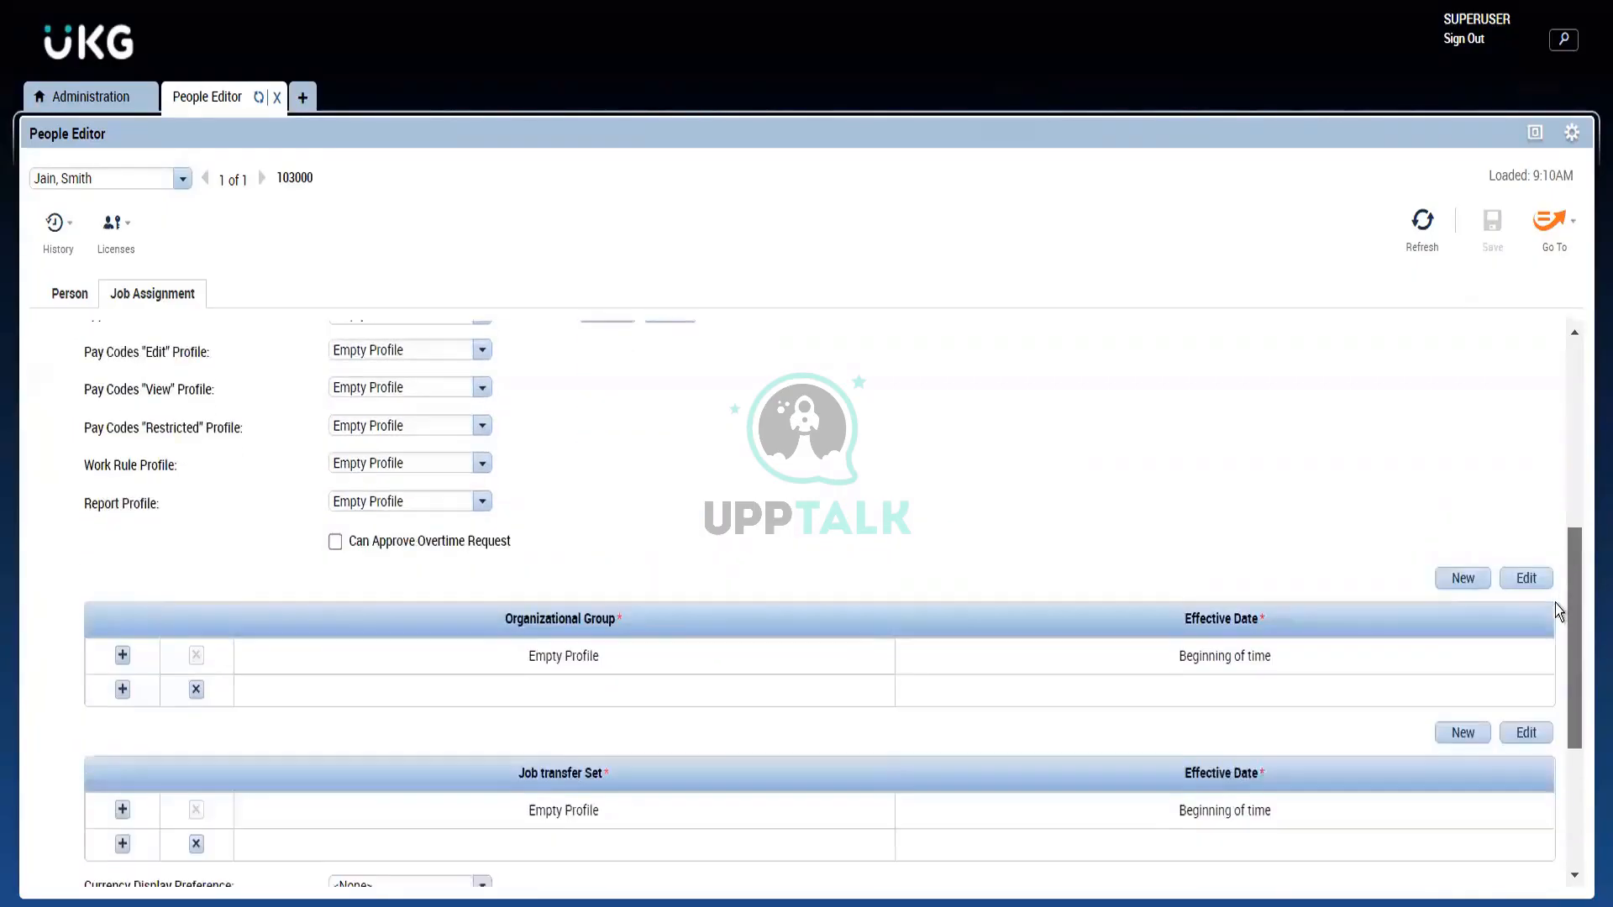
pyautogui.scroll(3, 1550, 637)
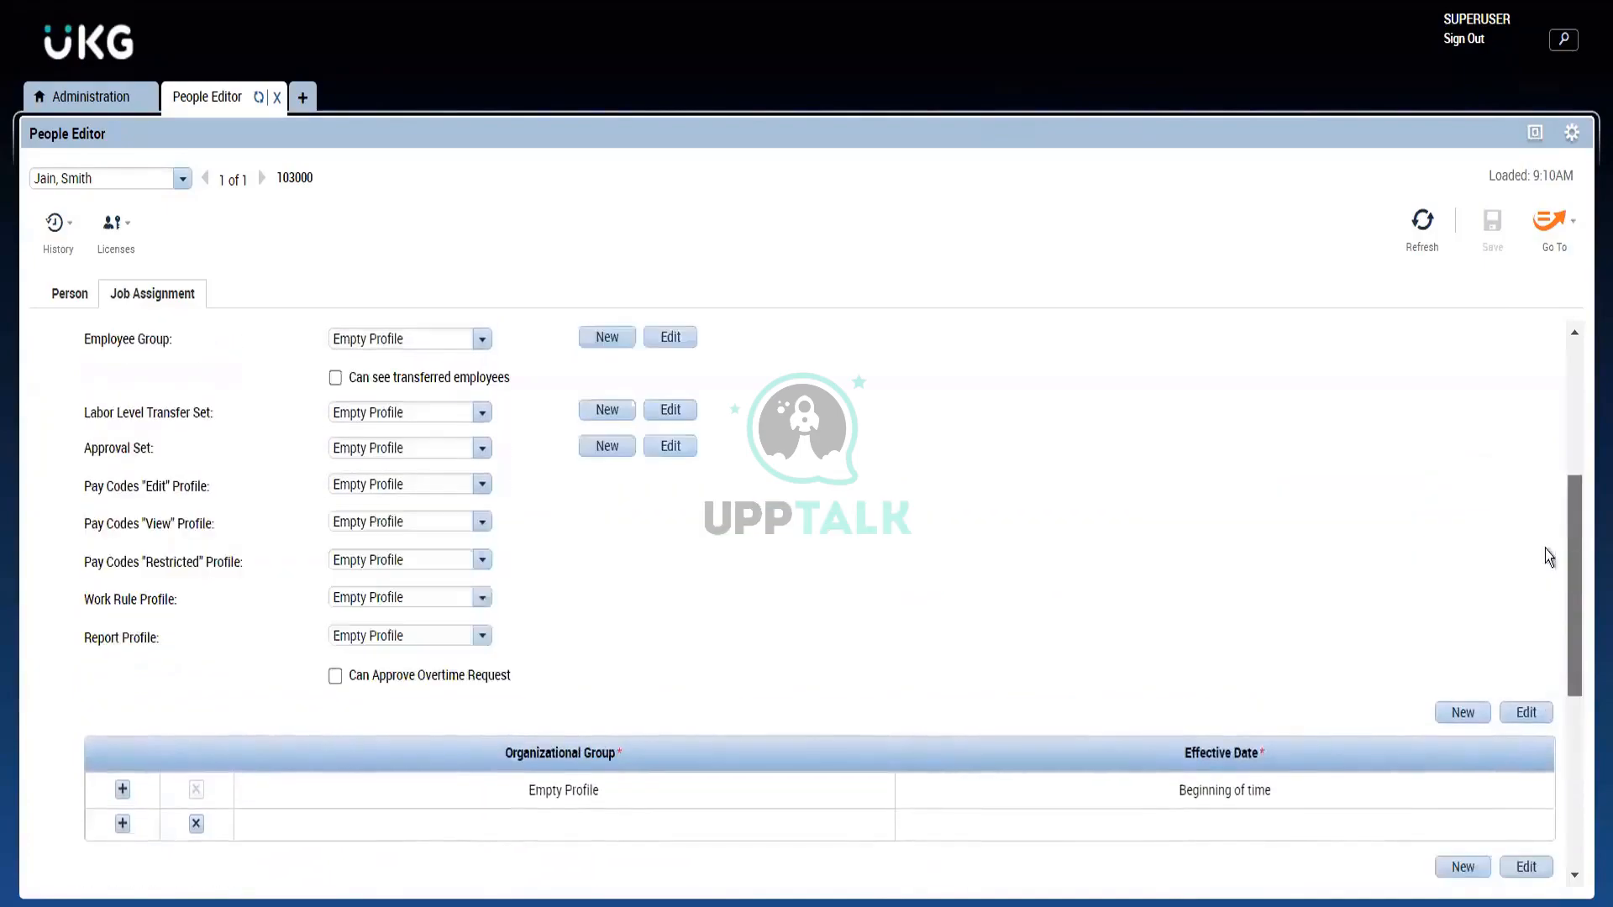
pyautogui.click(1576, 334)
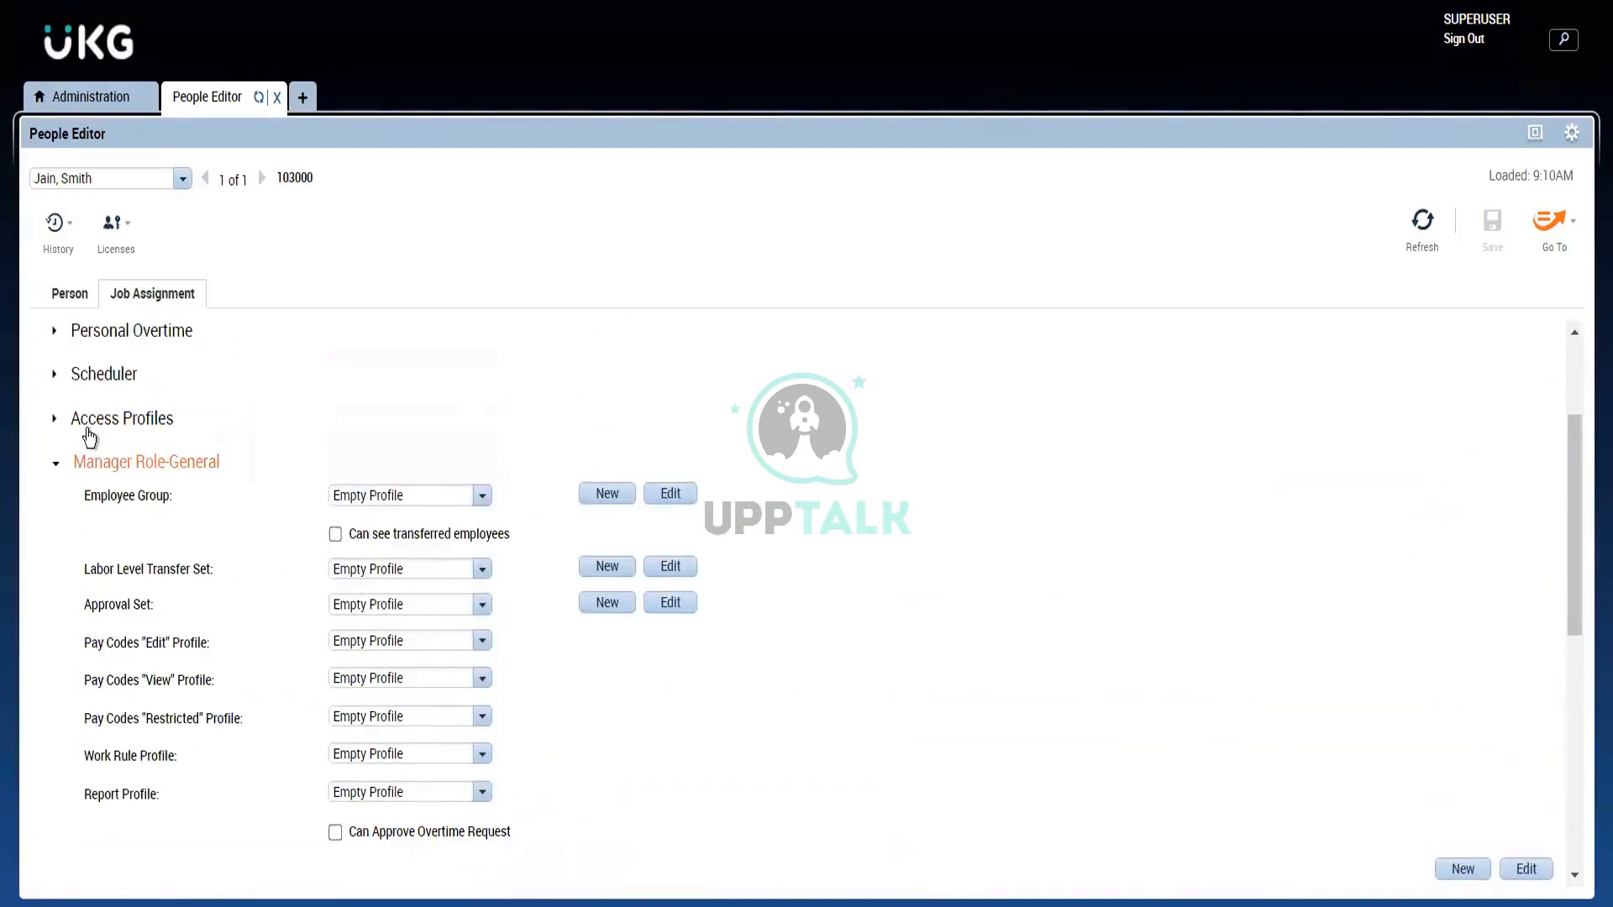
# Step: Expand the Access Profiles section of the job assignment and examine its Generic Data Access Profiles area
pyautogui.click(87, 427)
pyautogui.scroll(-1, 252, 637)
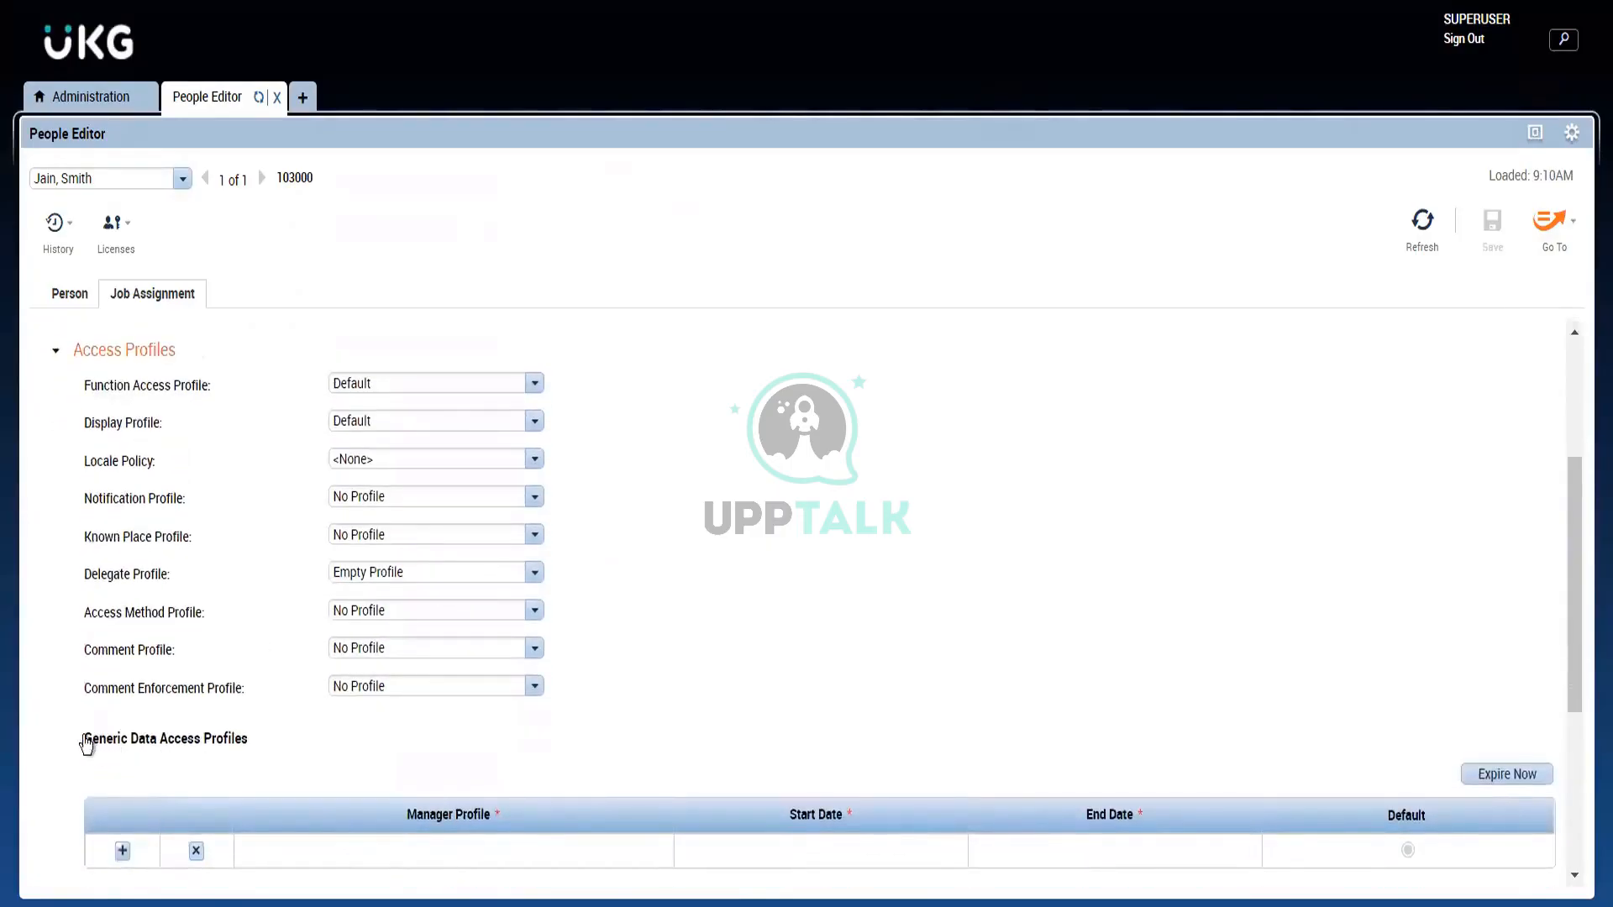
pyautogui.moveTo(78, 741); pyautogui.dragTo(256, 749)
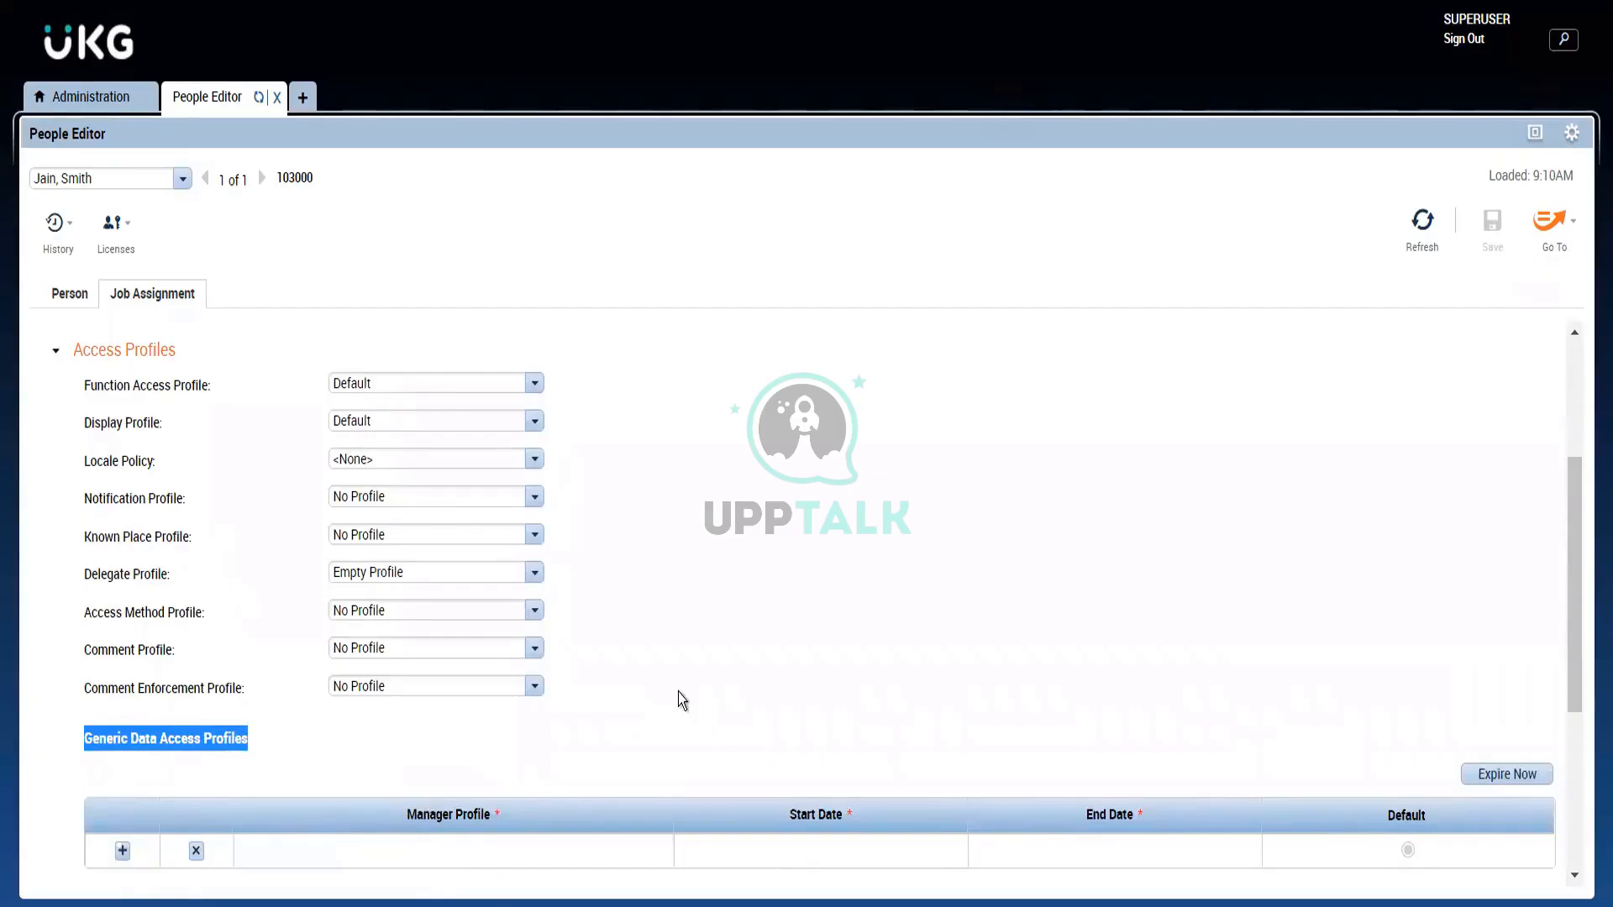
# Step: Locate Generic Data Access Profiles in the Administration setup and view the list of Pay Codes data access profiles in full size
pyautogui.click(62, 106)
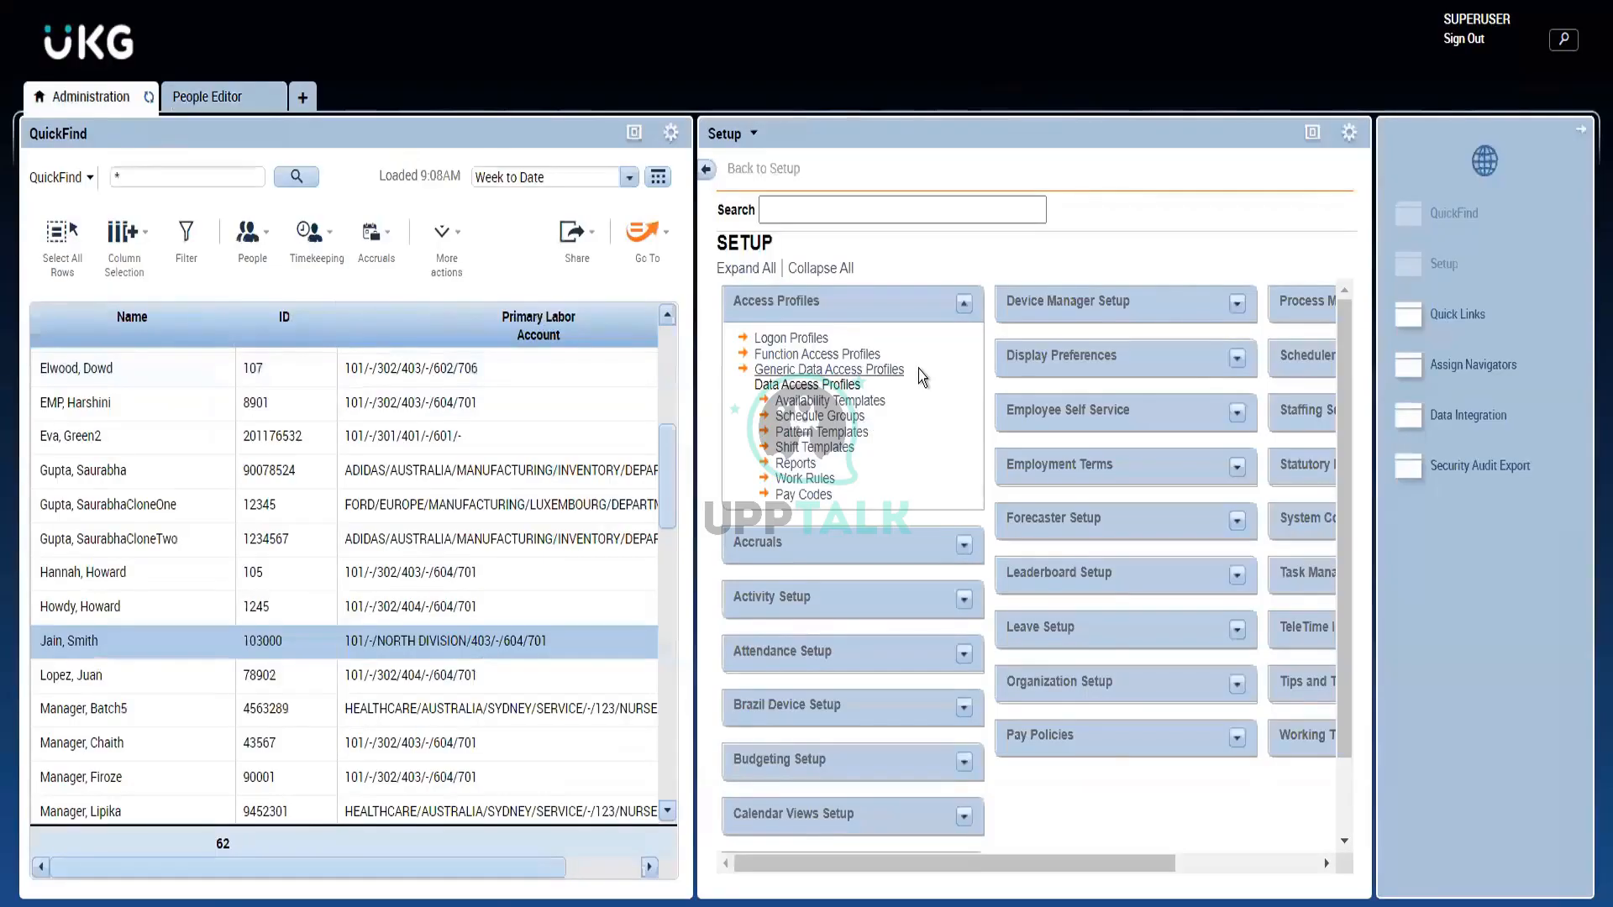
pyautogui.moveTo(754, 370); pyautogui.dragTo(757, 382)
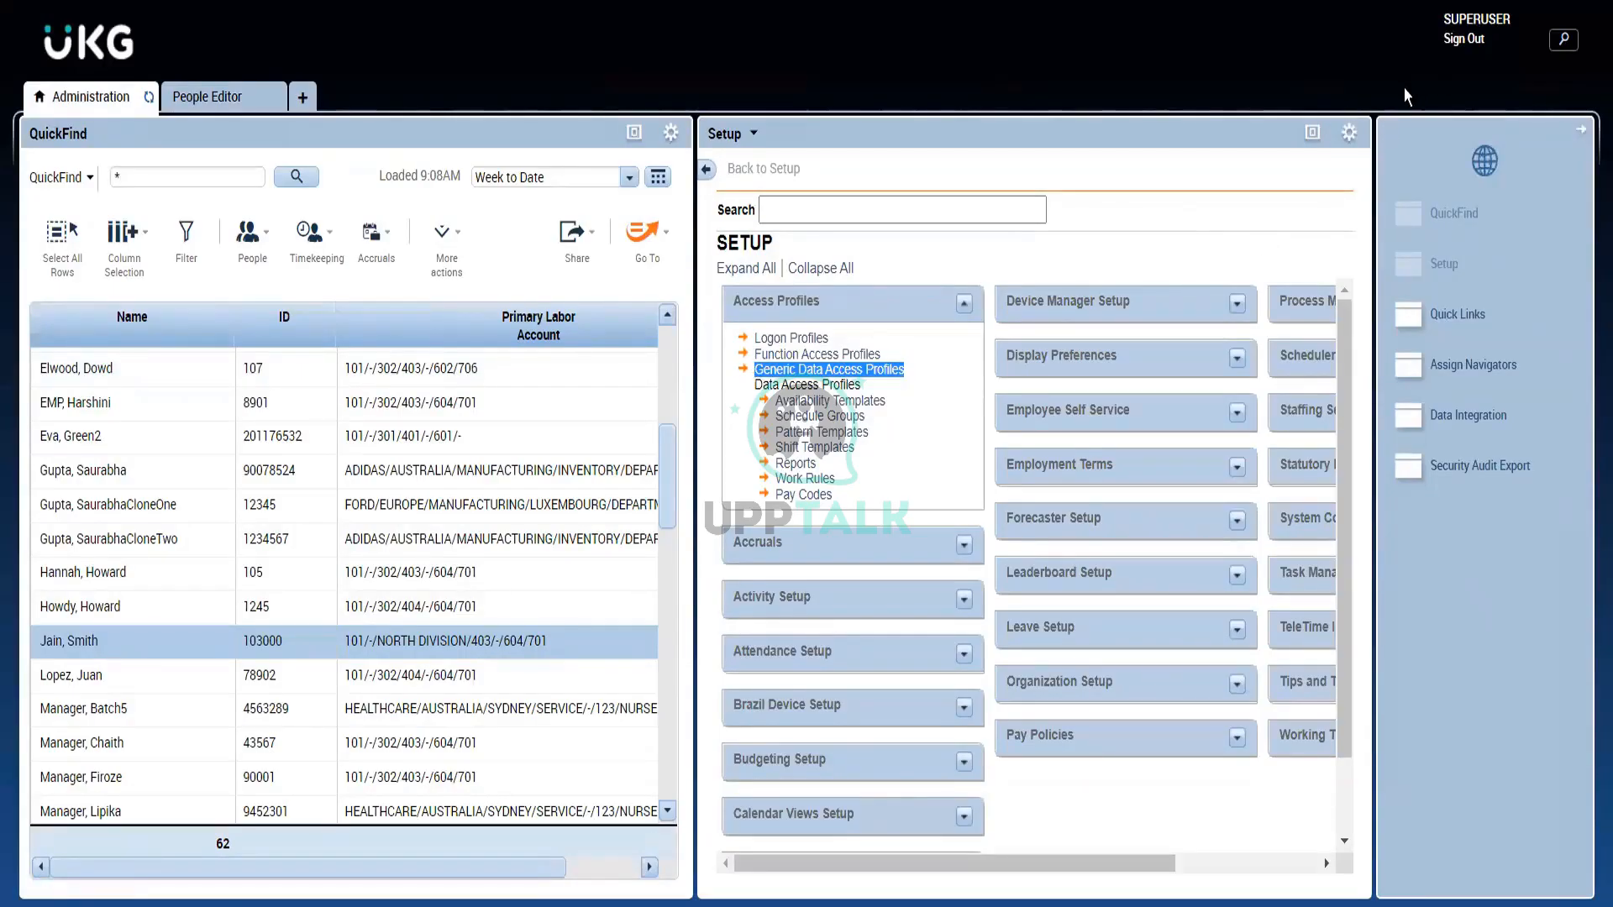
pyautogui.click(1309, 135)
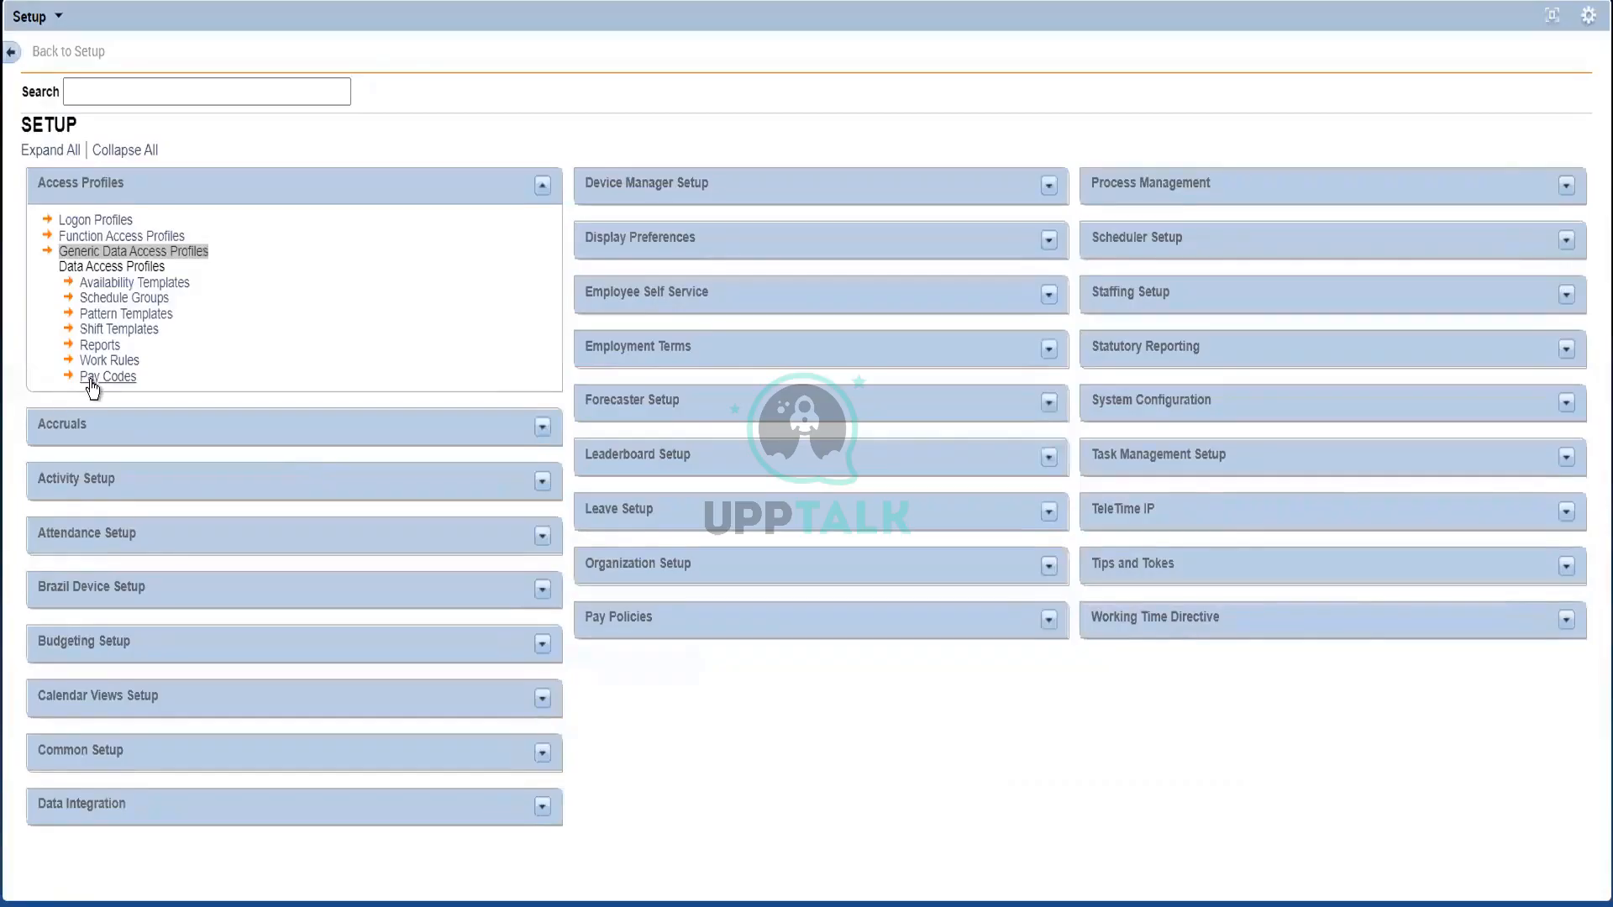
pyautogui.click(89, 378)
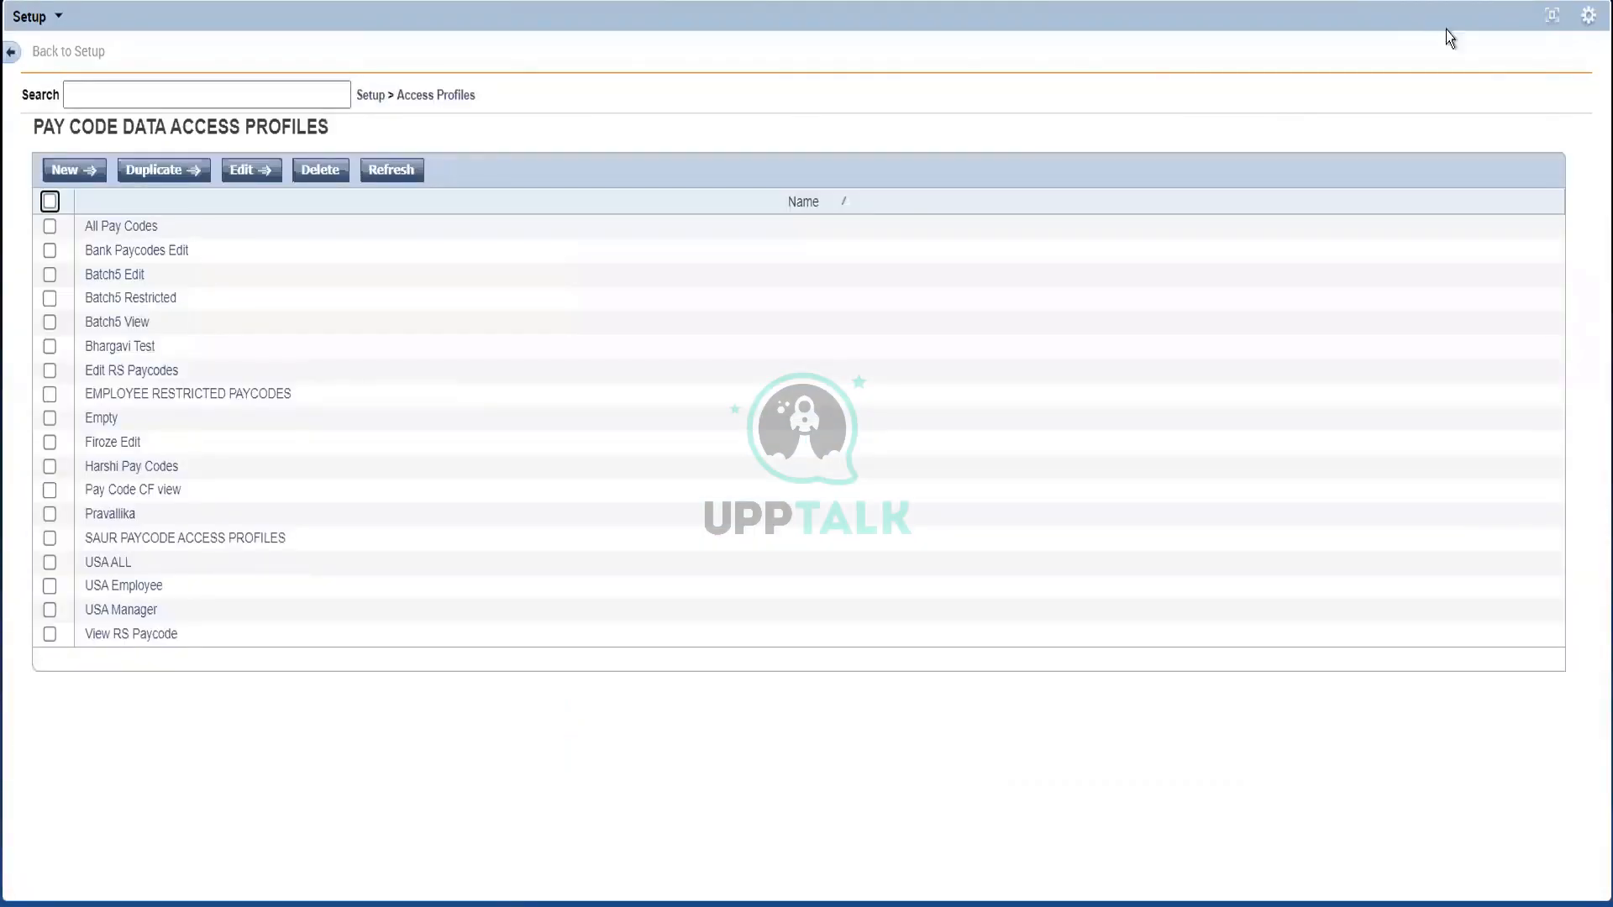
pyautogui.click(1553, 19)
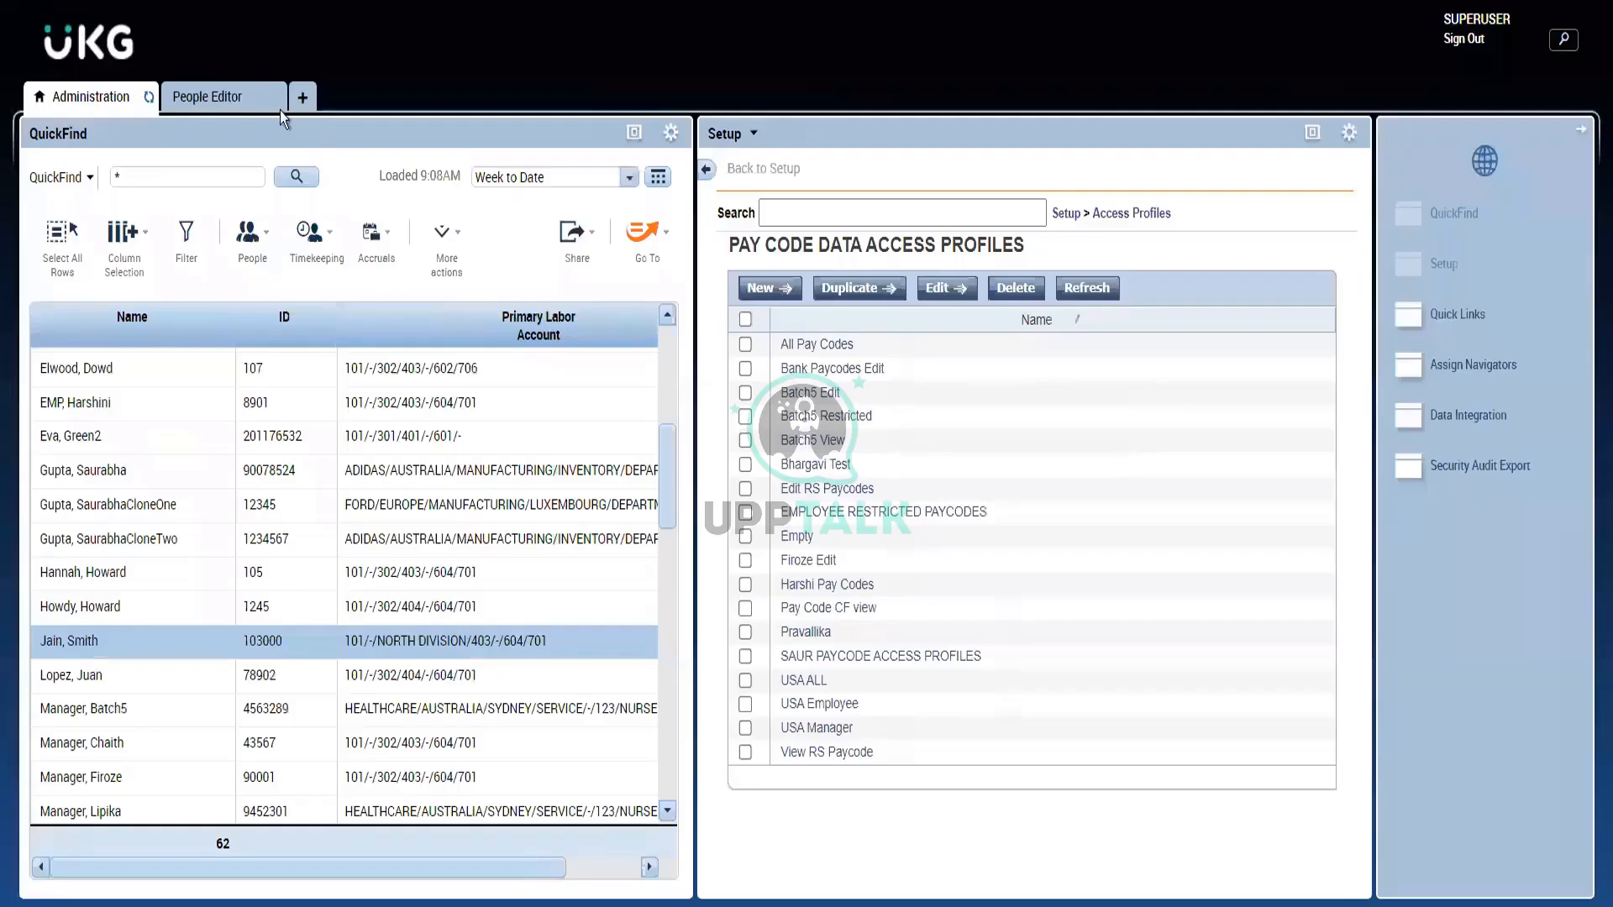
# Step: Return to the employee's record, expand Employee Role and look through the options of the Pay Codes "Edit" Profile
pyautogui.click(241, 99)
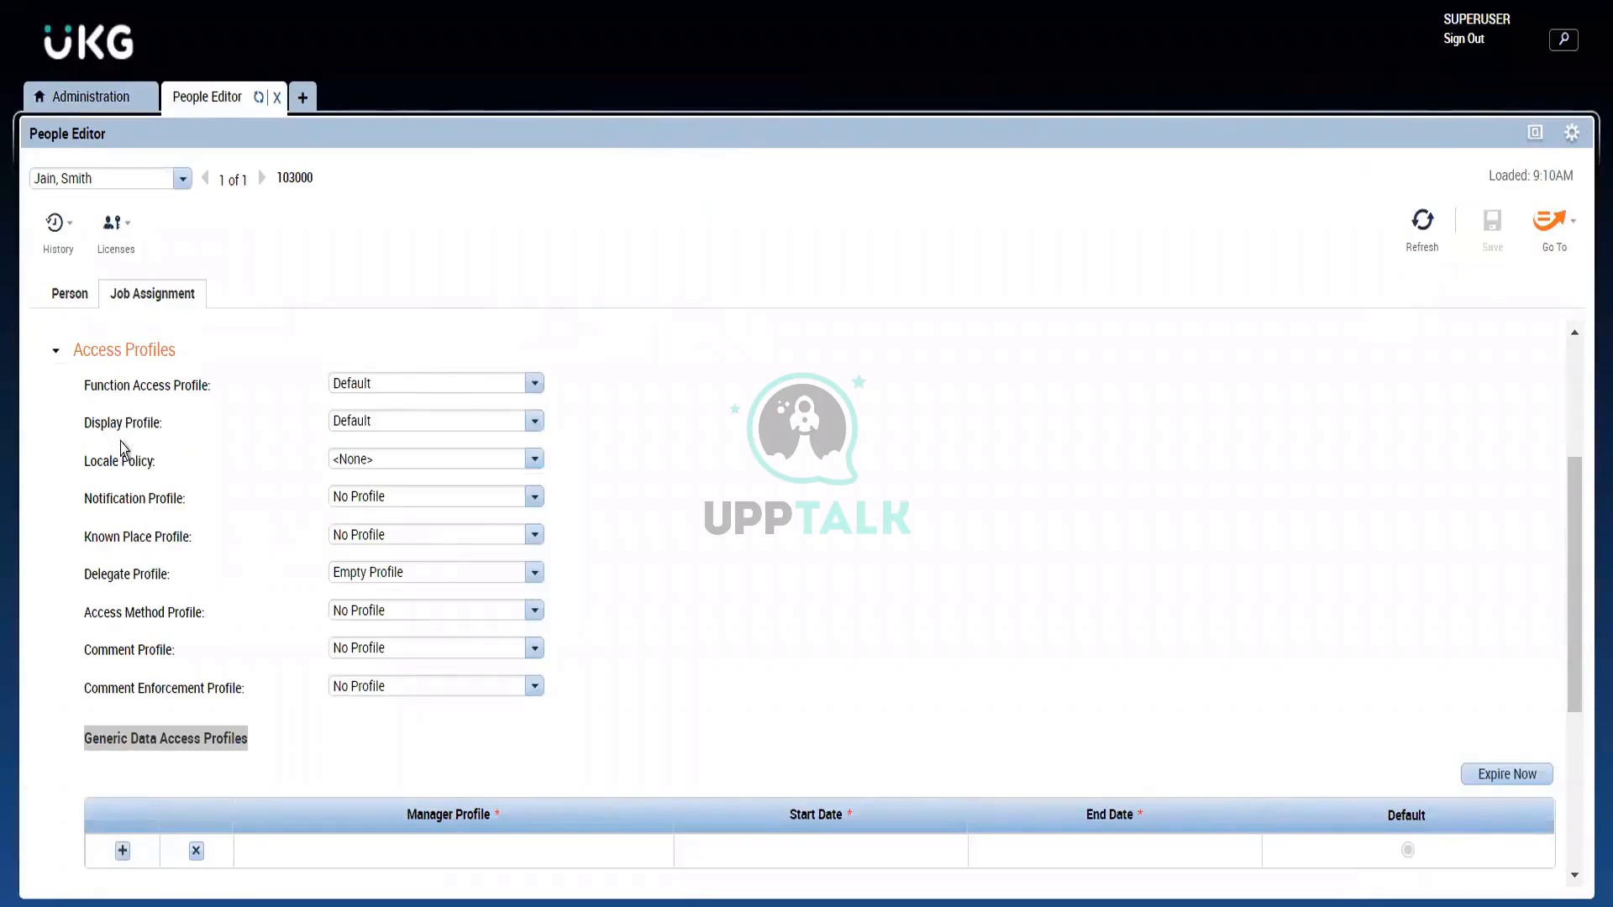
pyautogui.click(116, 352)
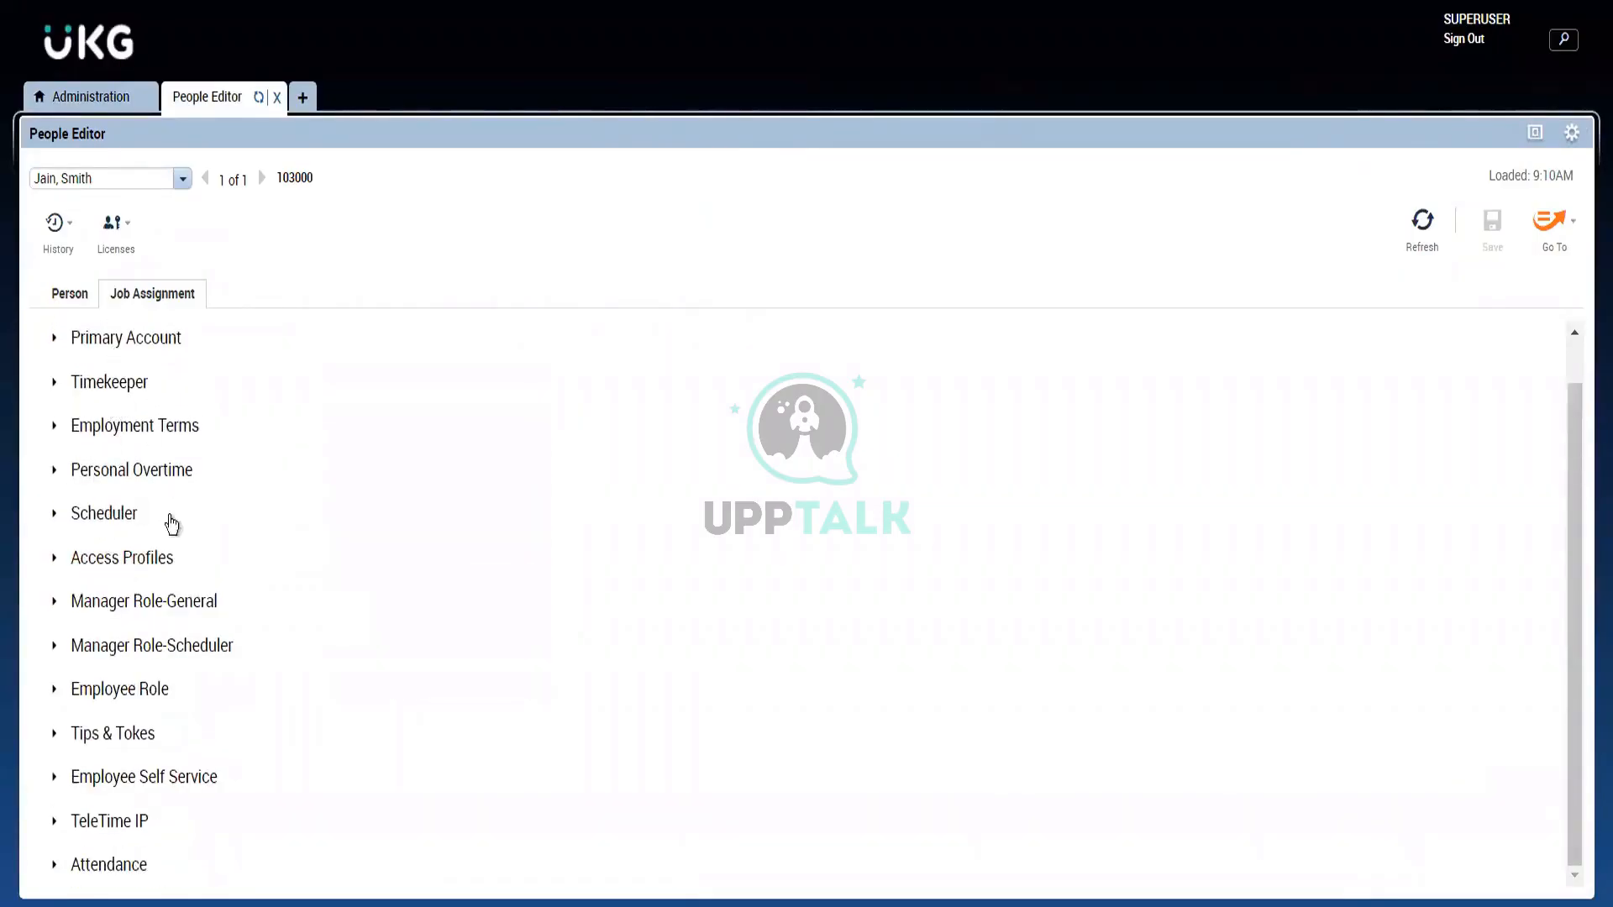
pyautogui.click(109, 691)
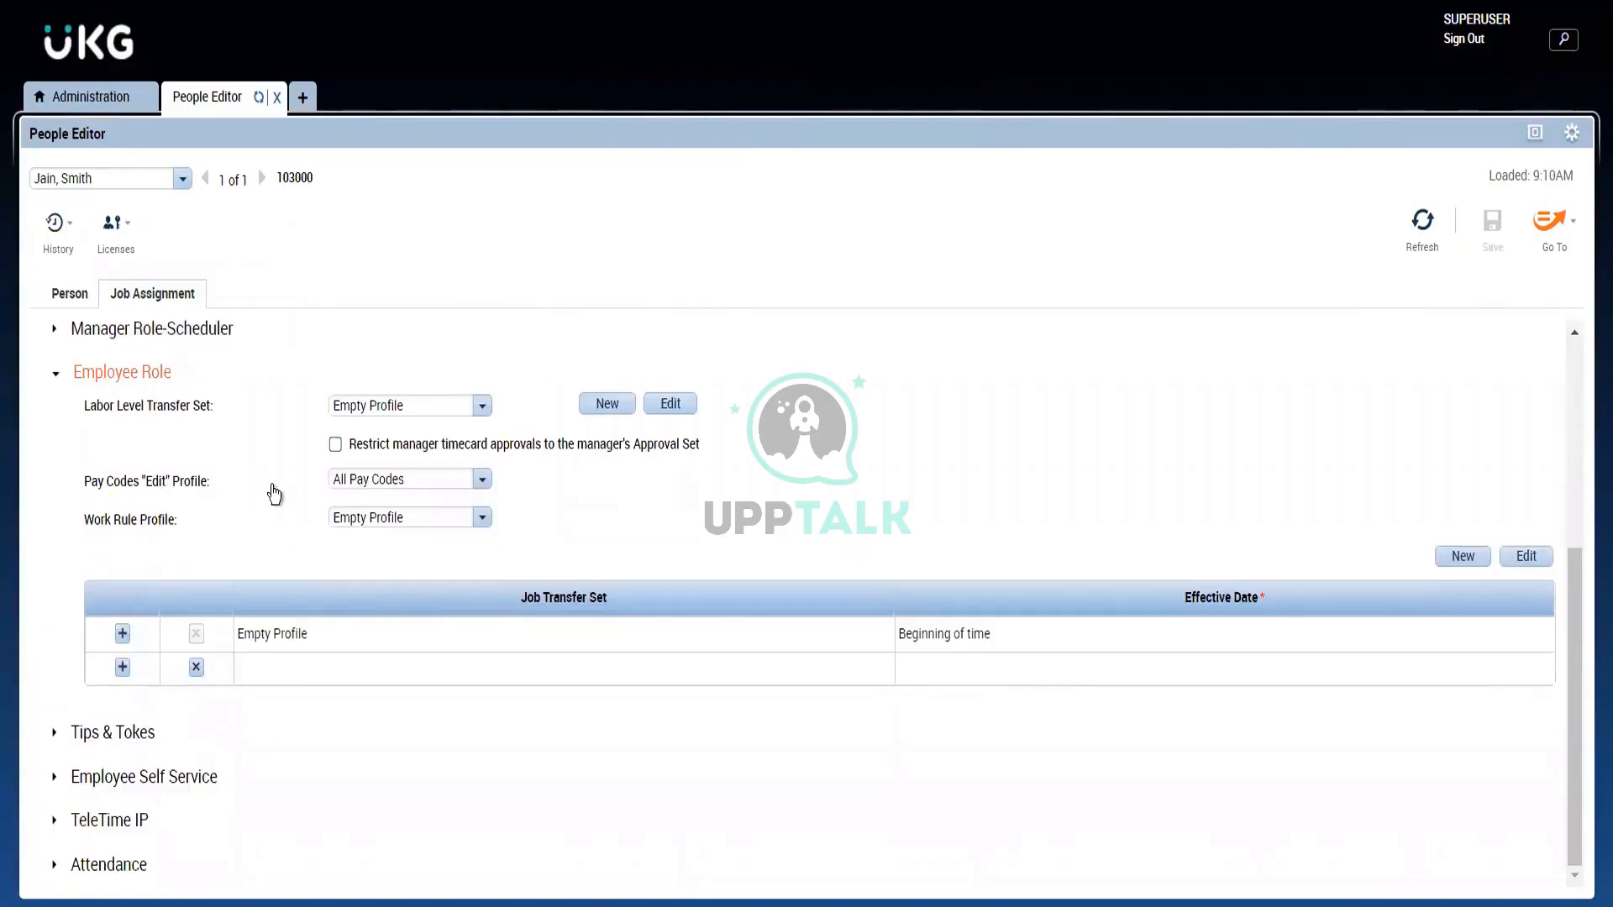
pyautogui.click(460, 483)
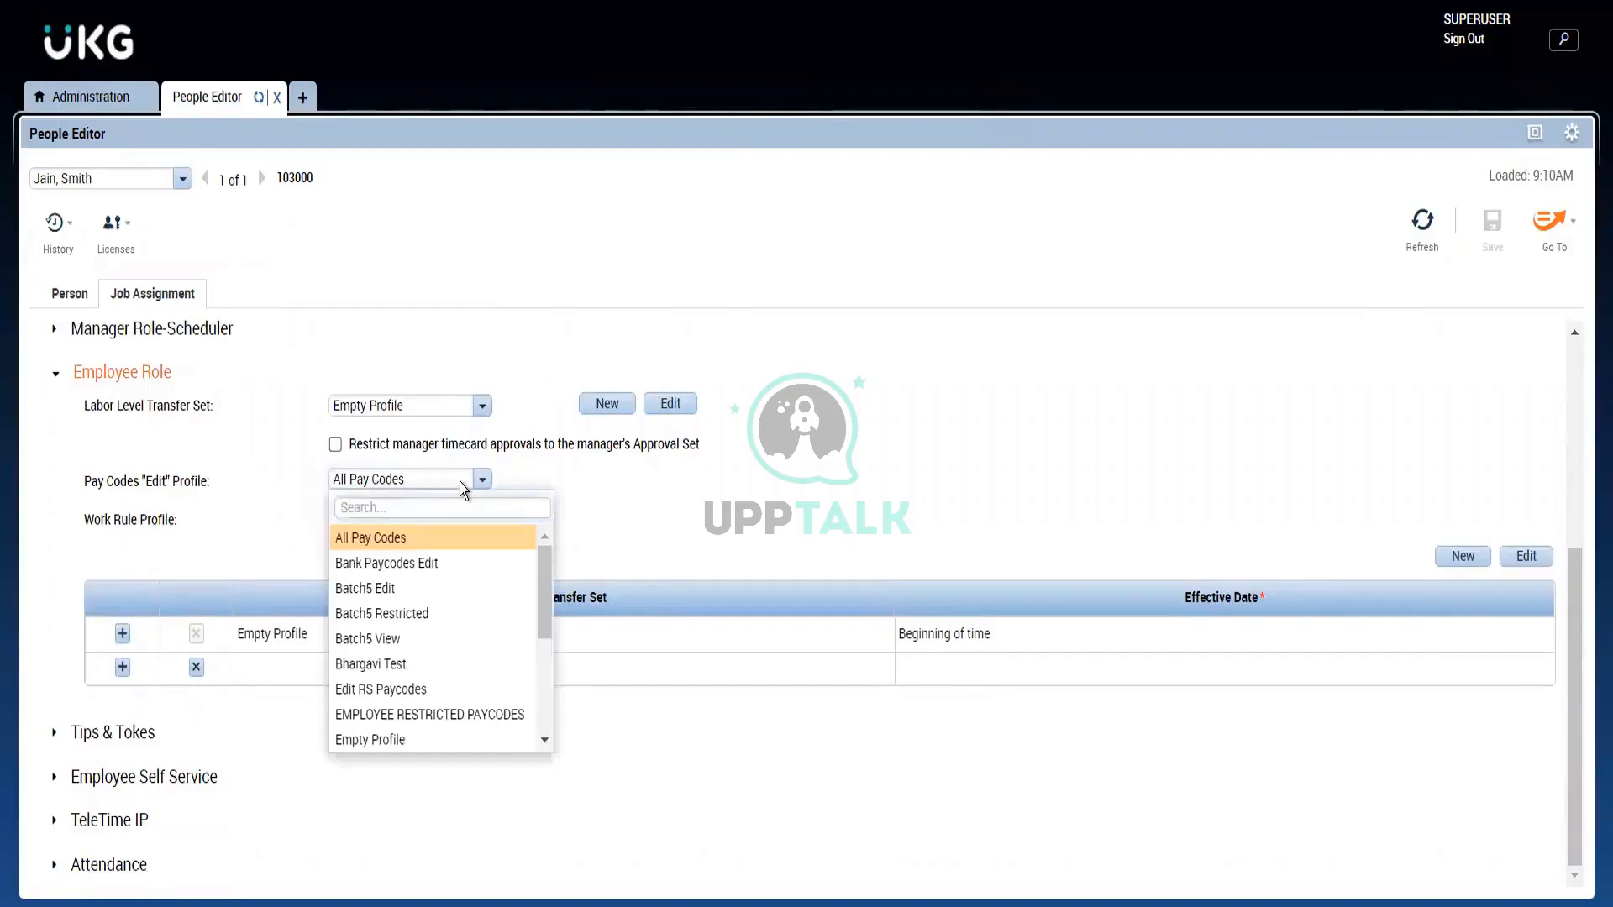
pyautogui.click(460, 482)
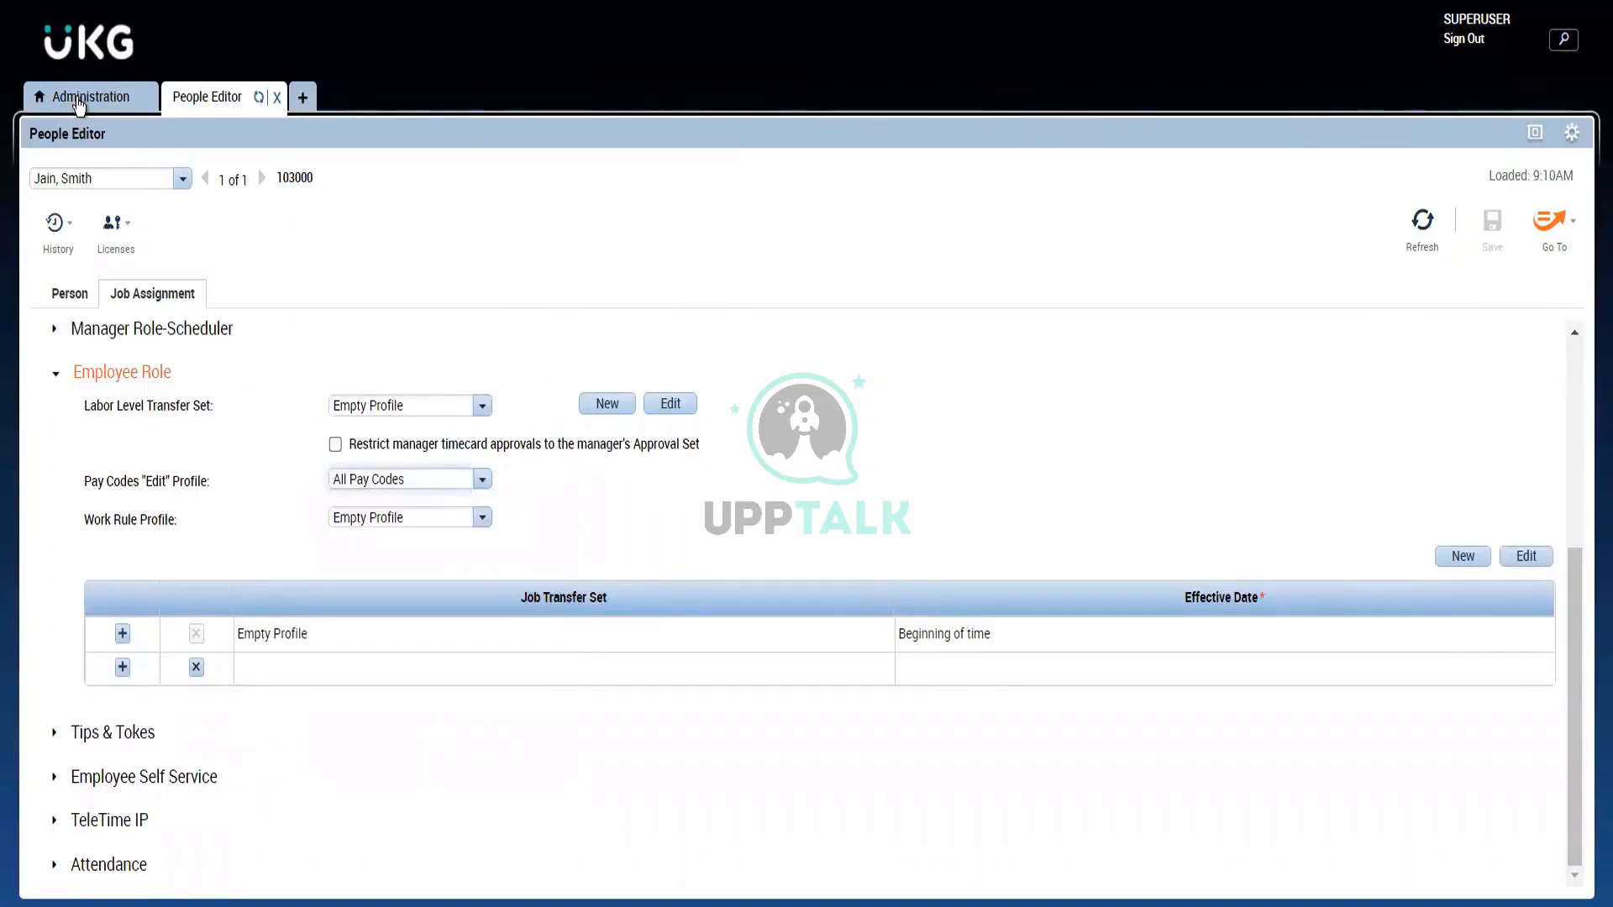
# Step: Open a blank pay code data access profile in Setup, examine the available pay codes, and return without saving
pyautogui.click(78, 105)
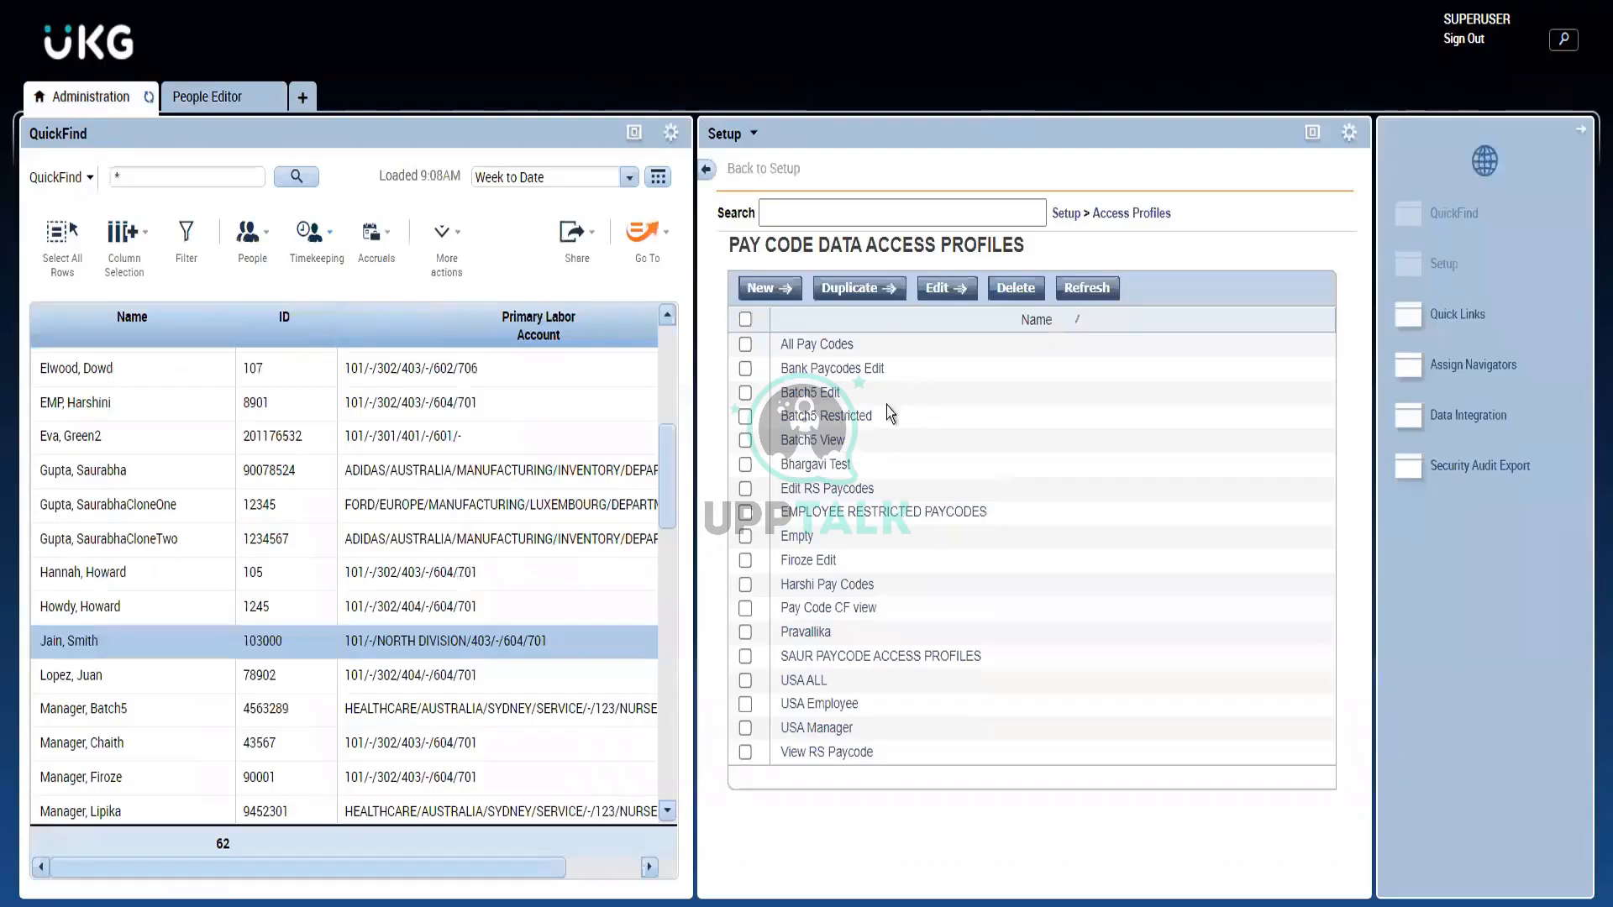
pyautogui.click(1313, 132)
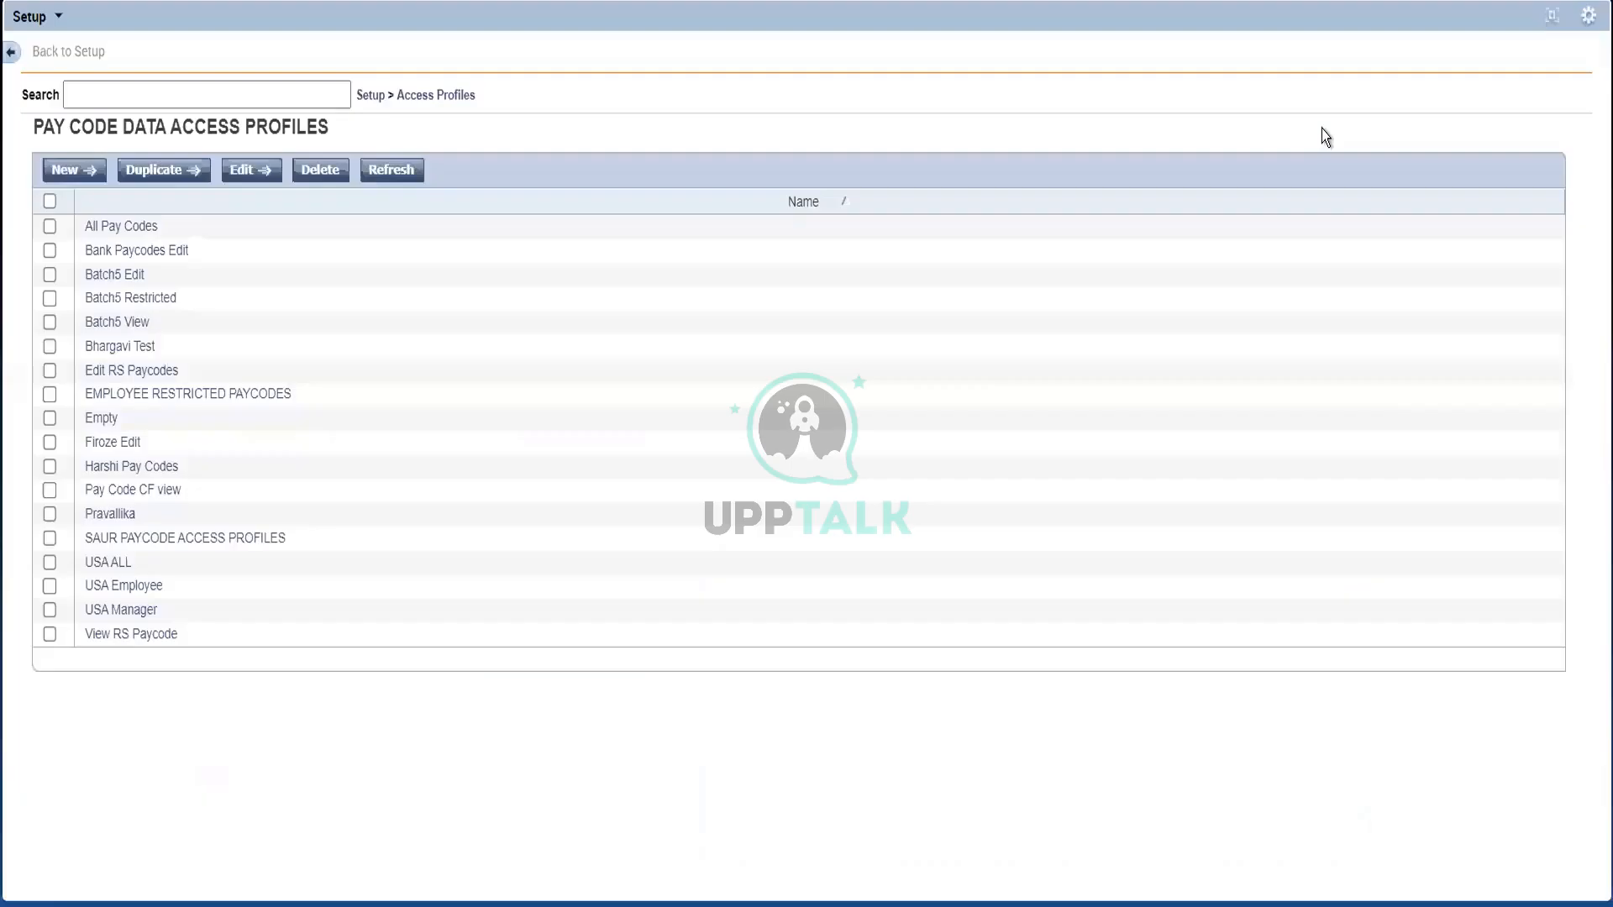
pyautogui.click(68, 174)
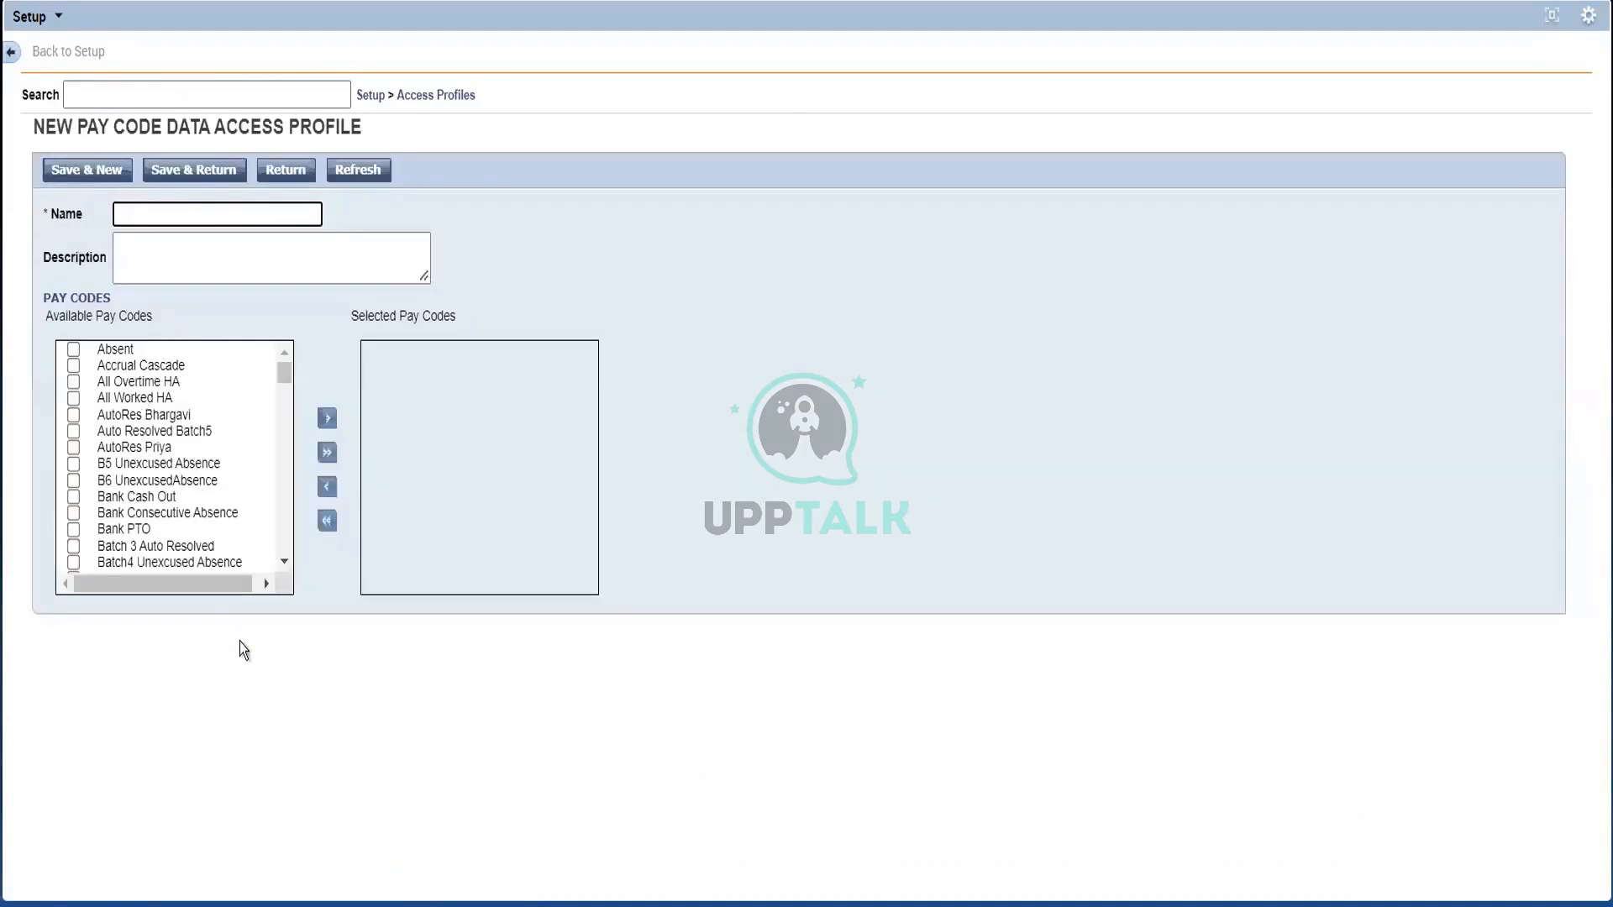
pyautogui.scroll(-4, 290, 454)
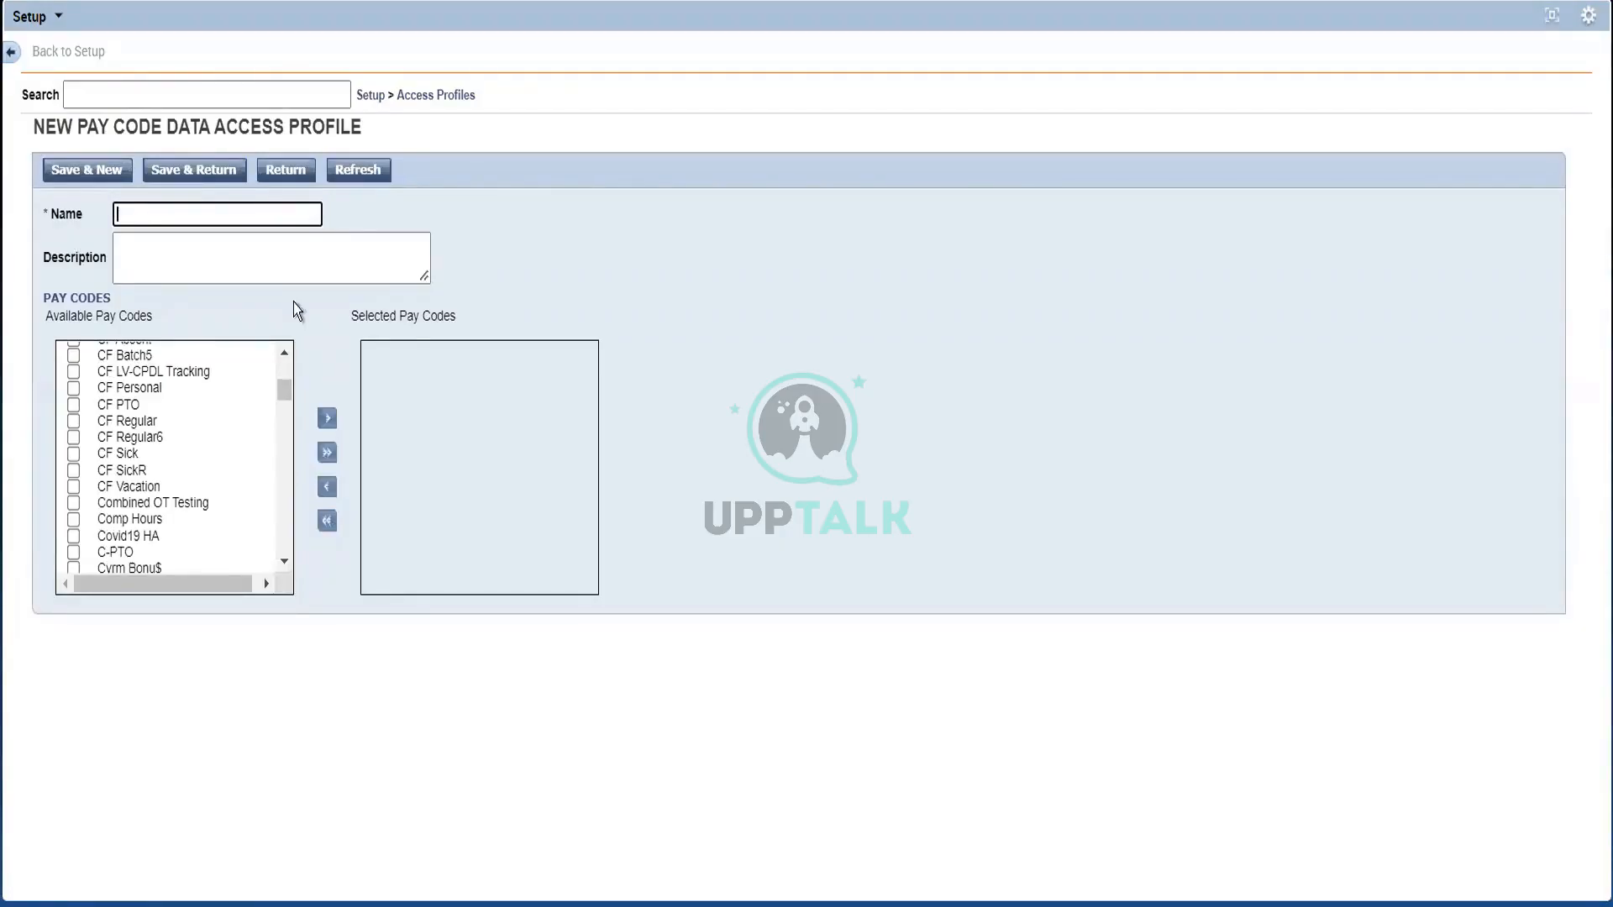
pyautogui.click(286, 170)
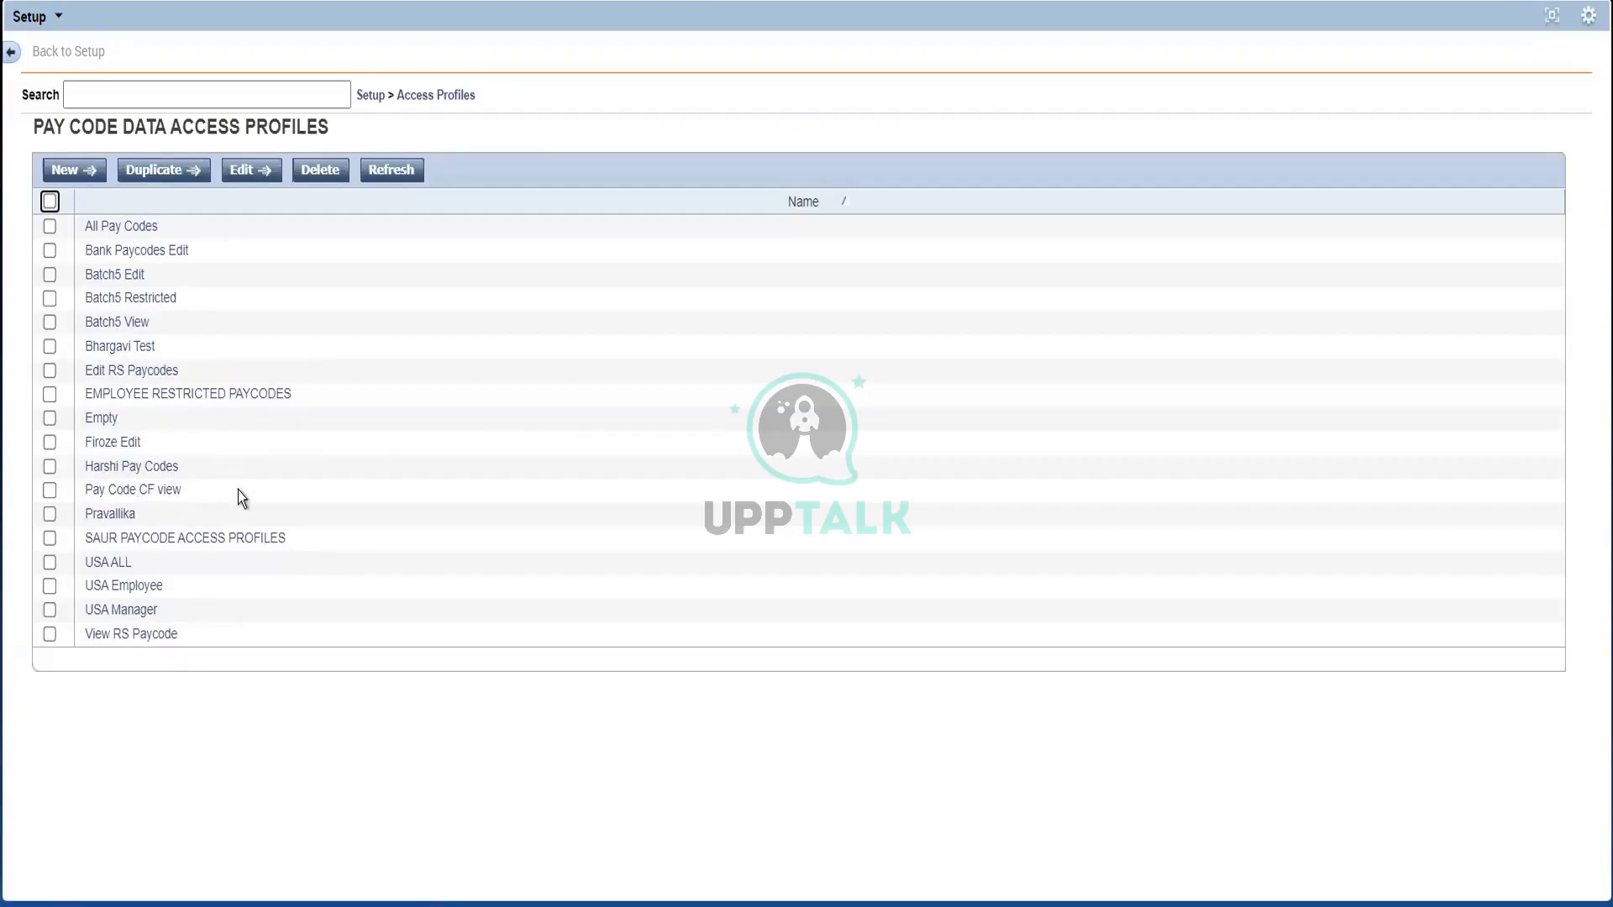
# Step: View the USA Employee pay code data access profile and check the Pay Codes "Edit" Profile choices in the employee's Employee Role settings
pyautogui.click(129, 590)
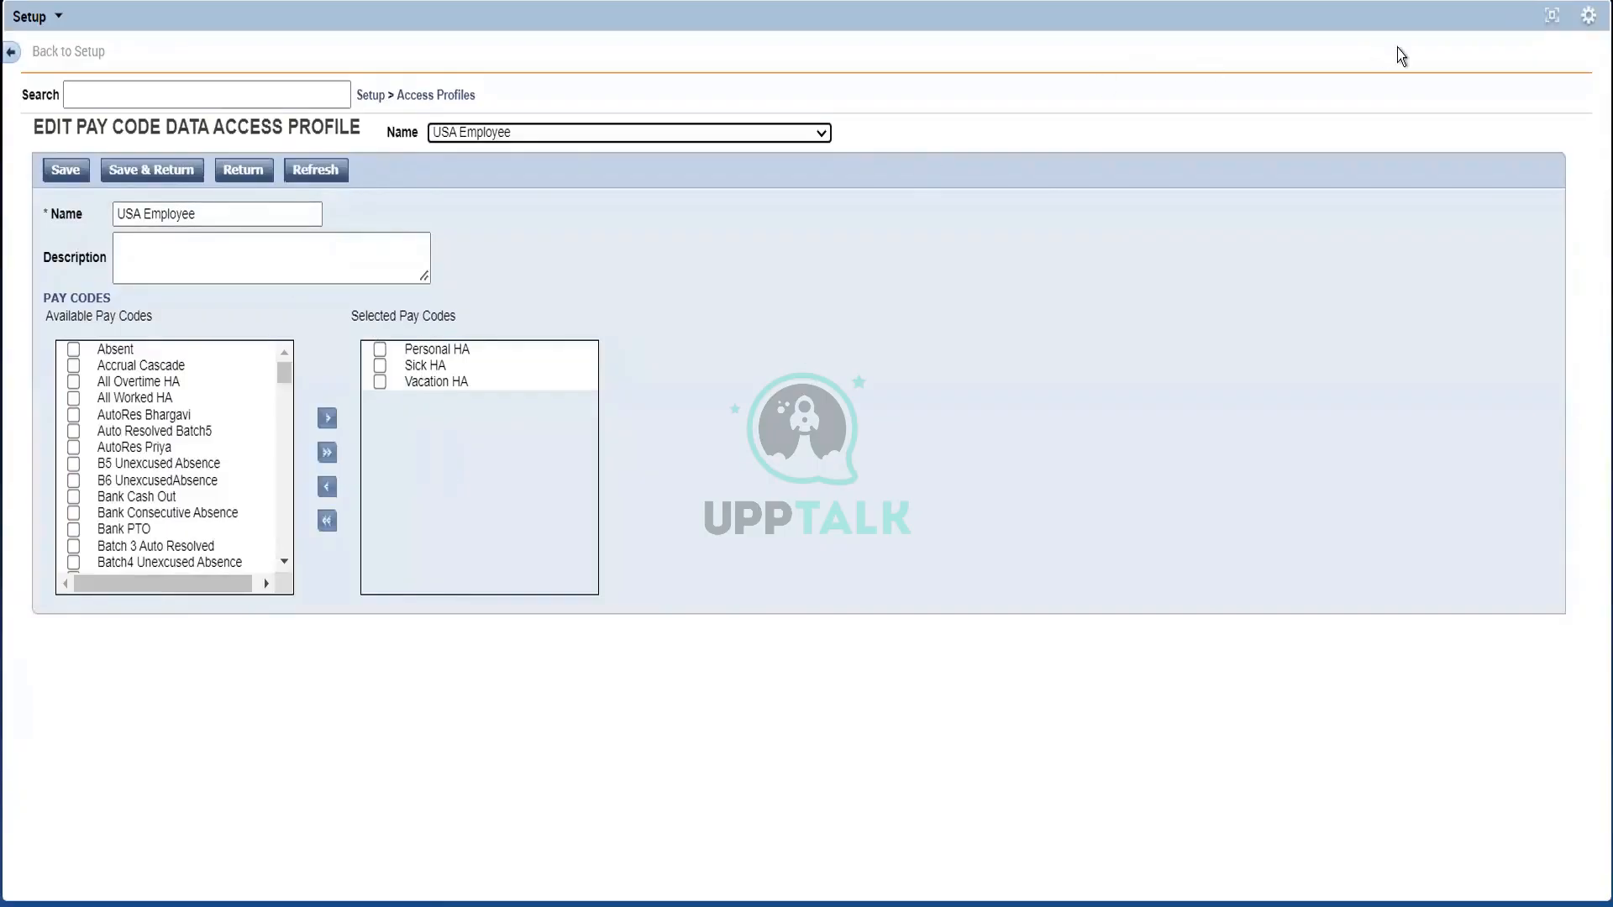
pyautogui.click(1551, 15)
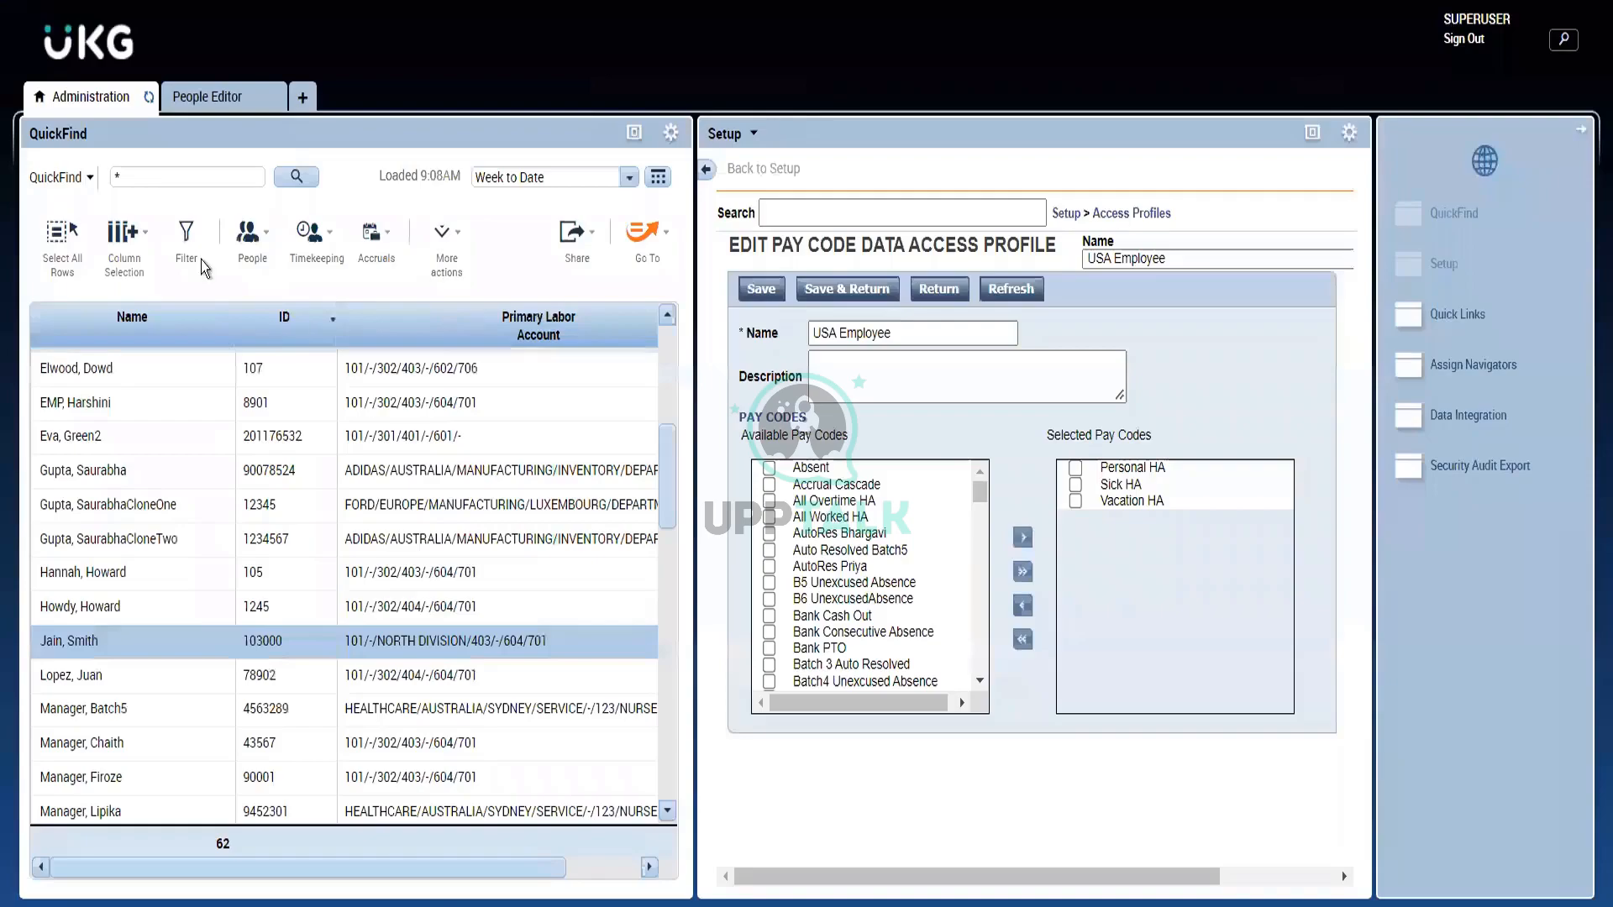
pyautogui.click(211, 110)
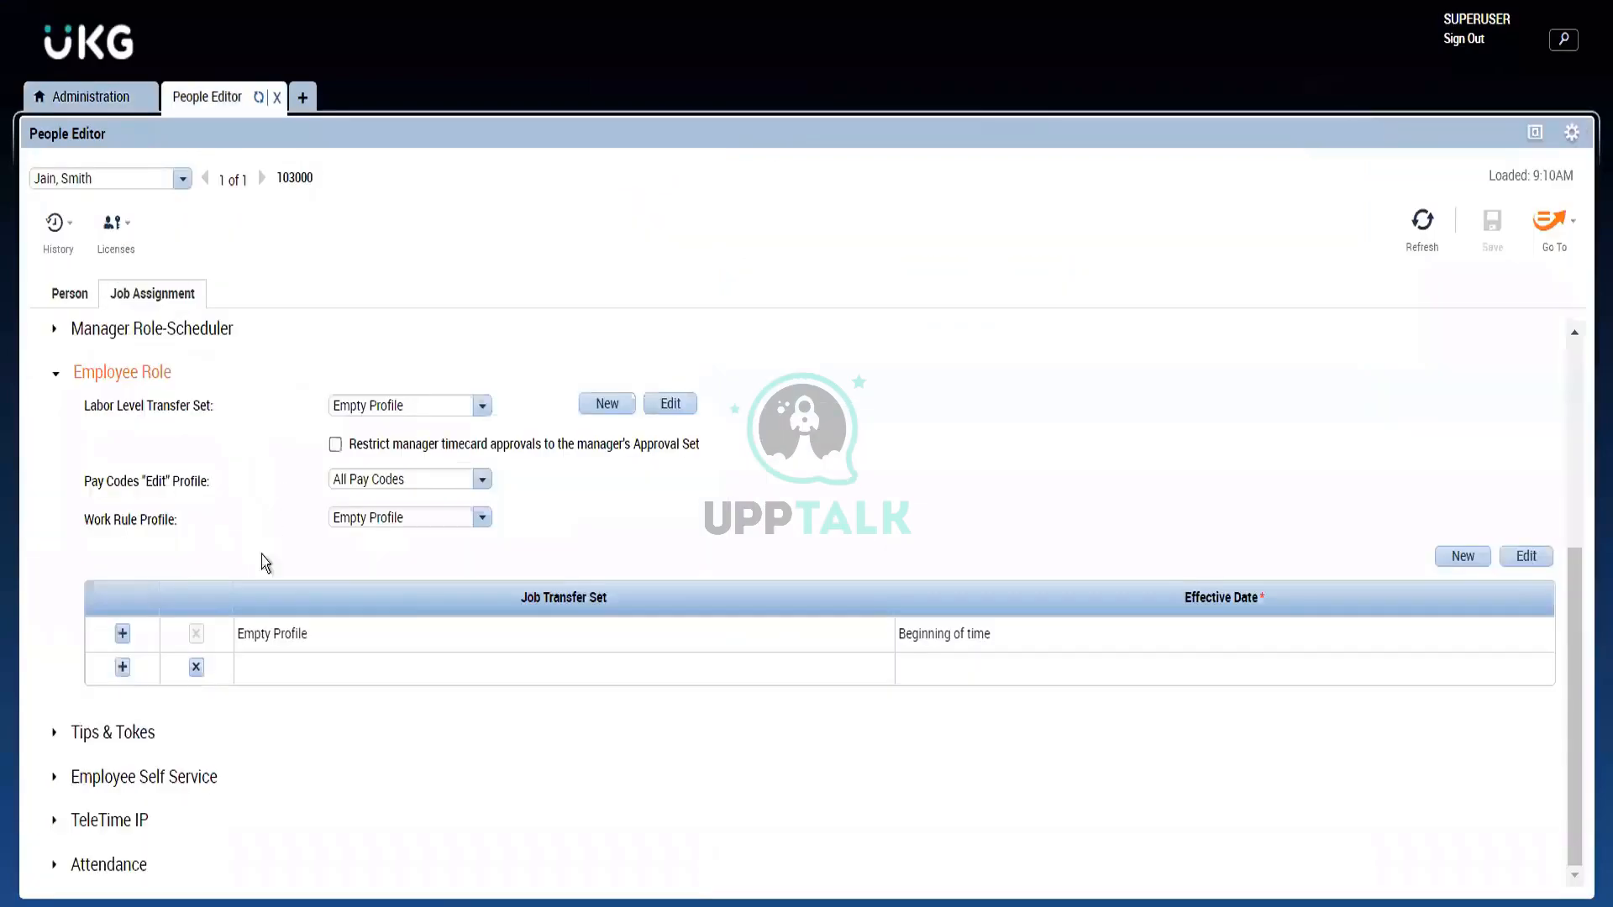
pyautogui.click(483, 479)
pyautogui.scroll(-3, 547, 722)
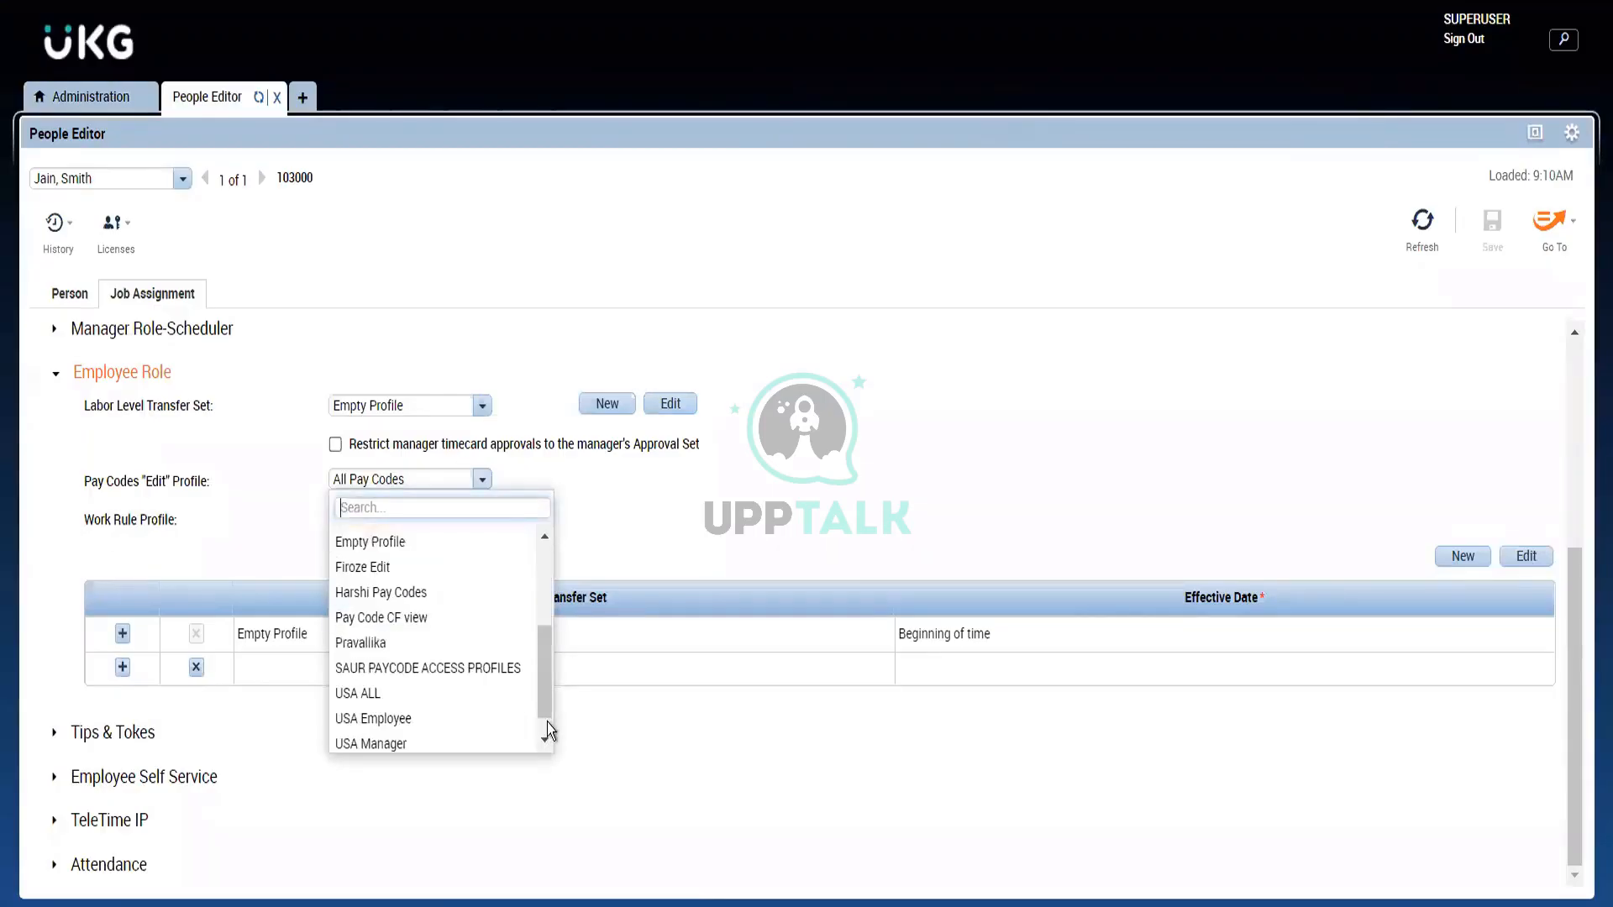
pyautogui.click(758, 517)
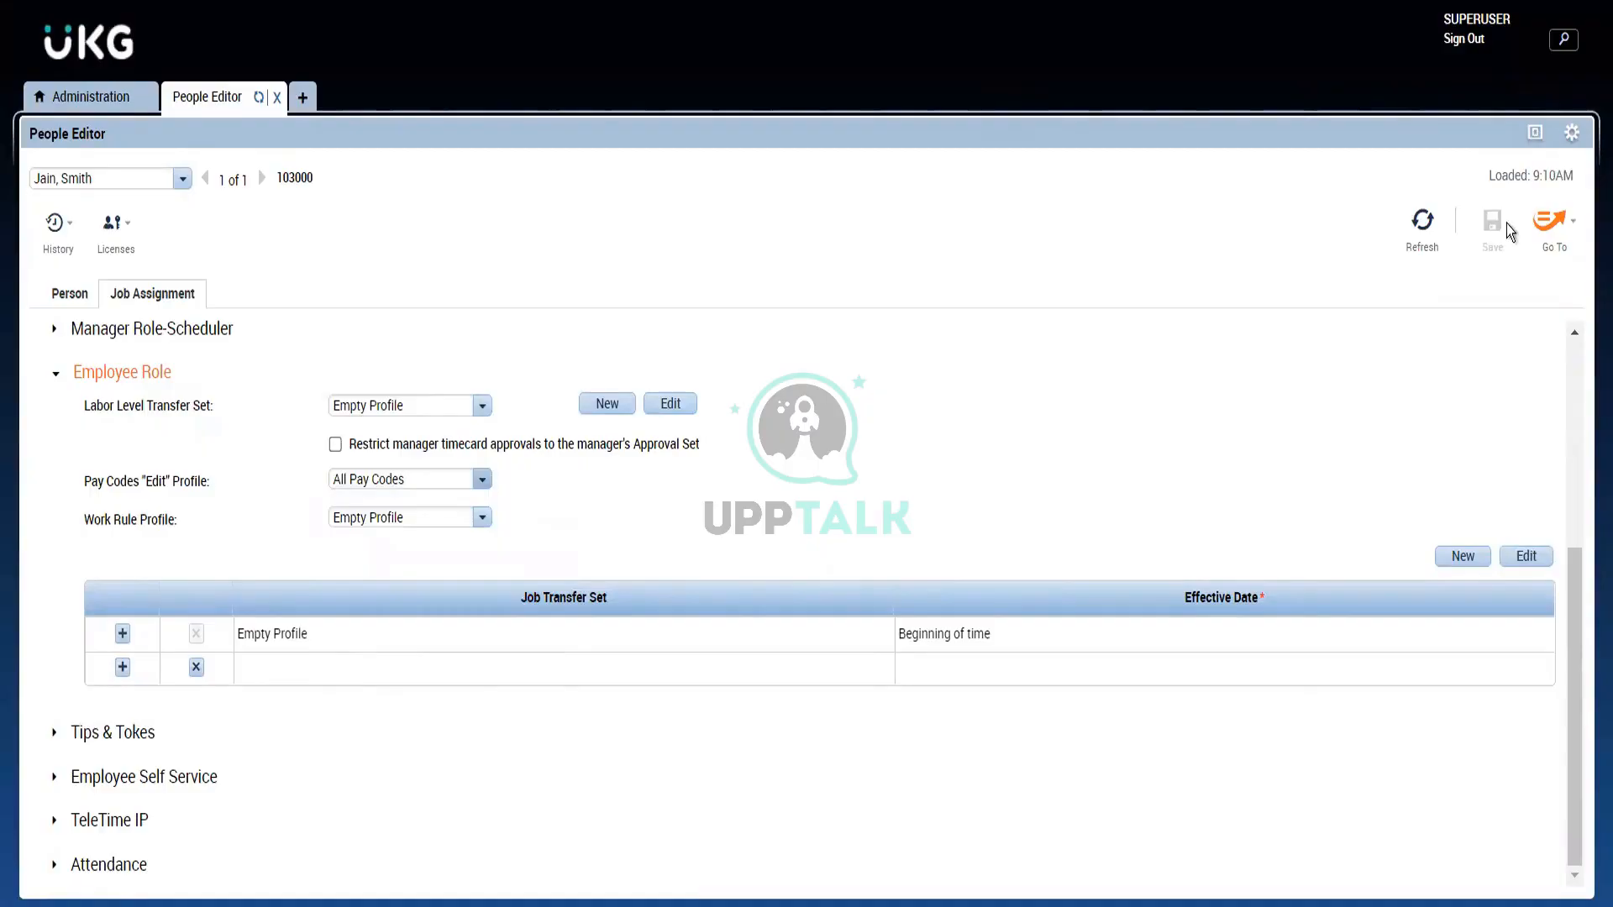
# Step: Go to the employee's timecard, examine the pay codes offered for Sun 11/20, and return to the People Editor without choosing one
pyautogui.click(1546, 223)
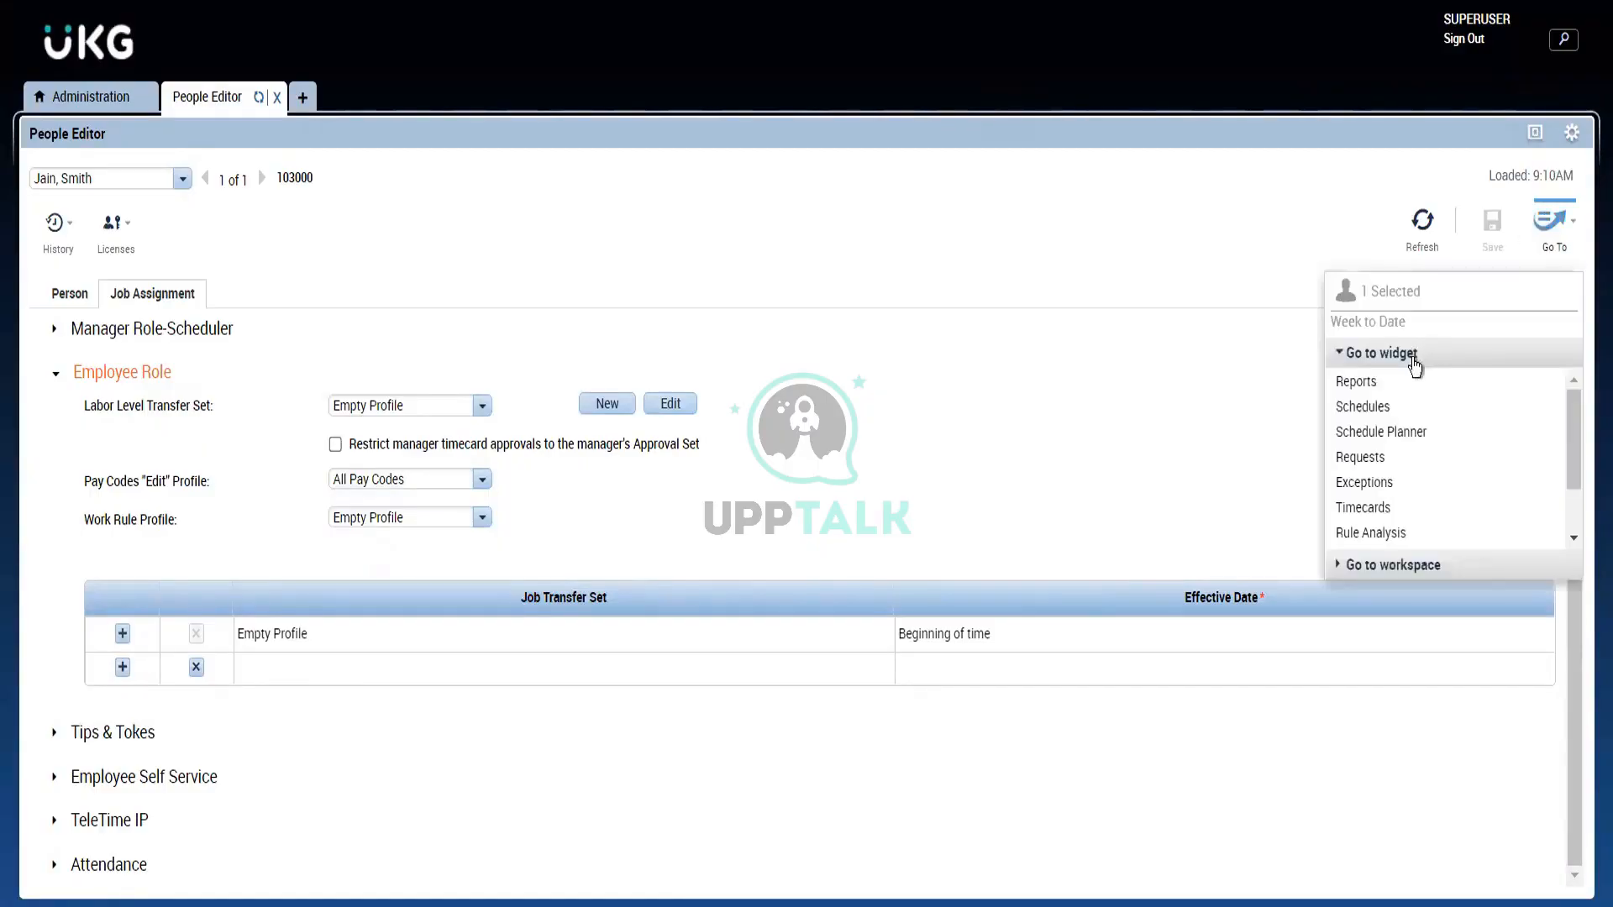
pyautogui.click(1362, 508)
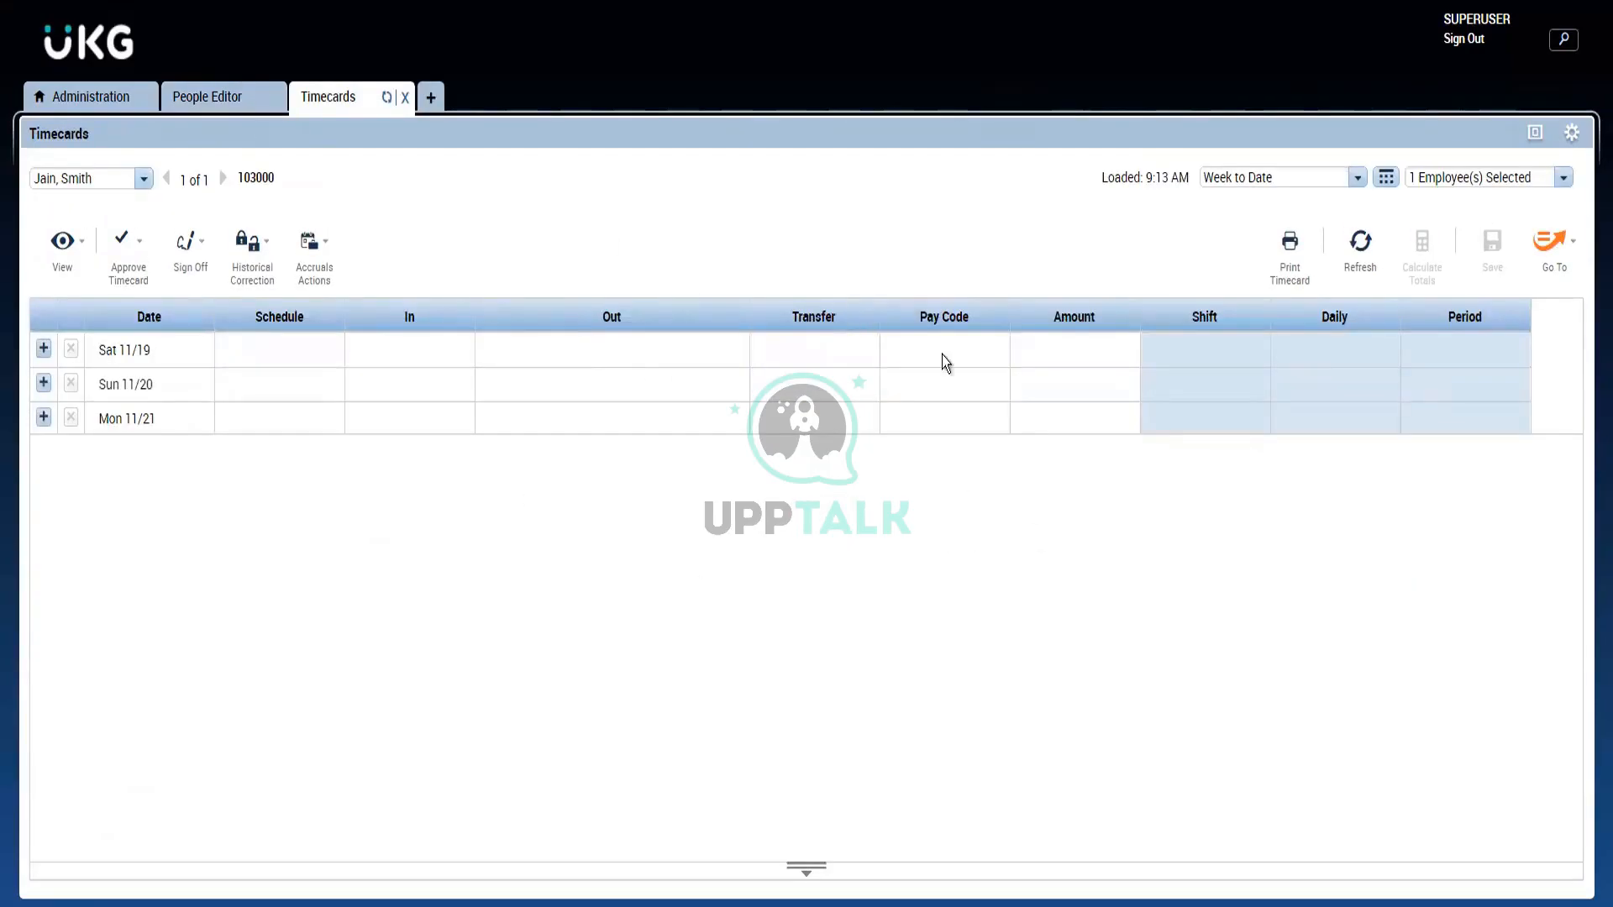
pyautogui.click(978, 392)
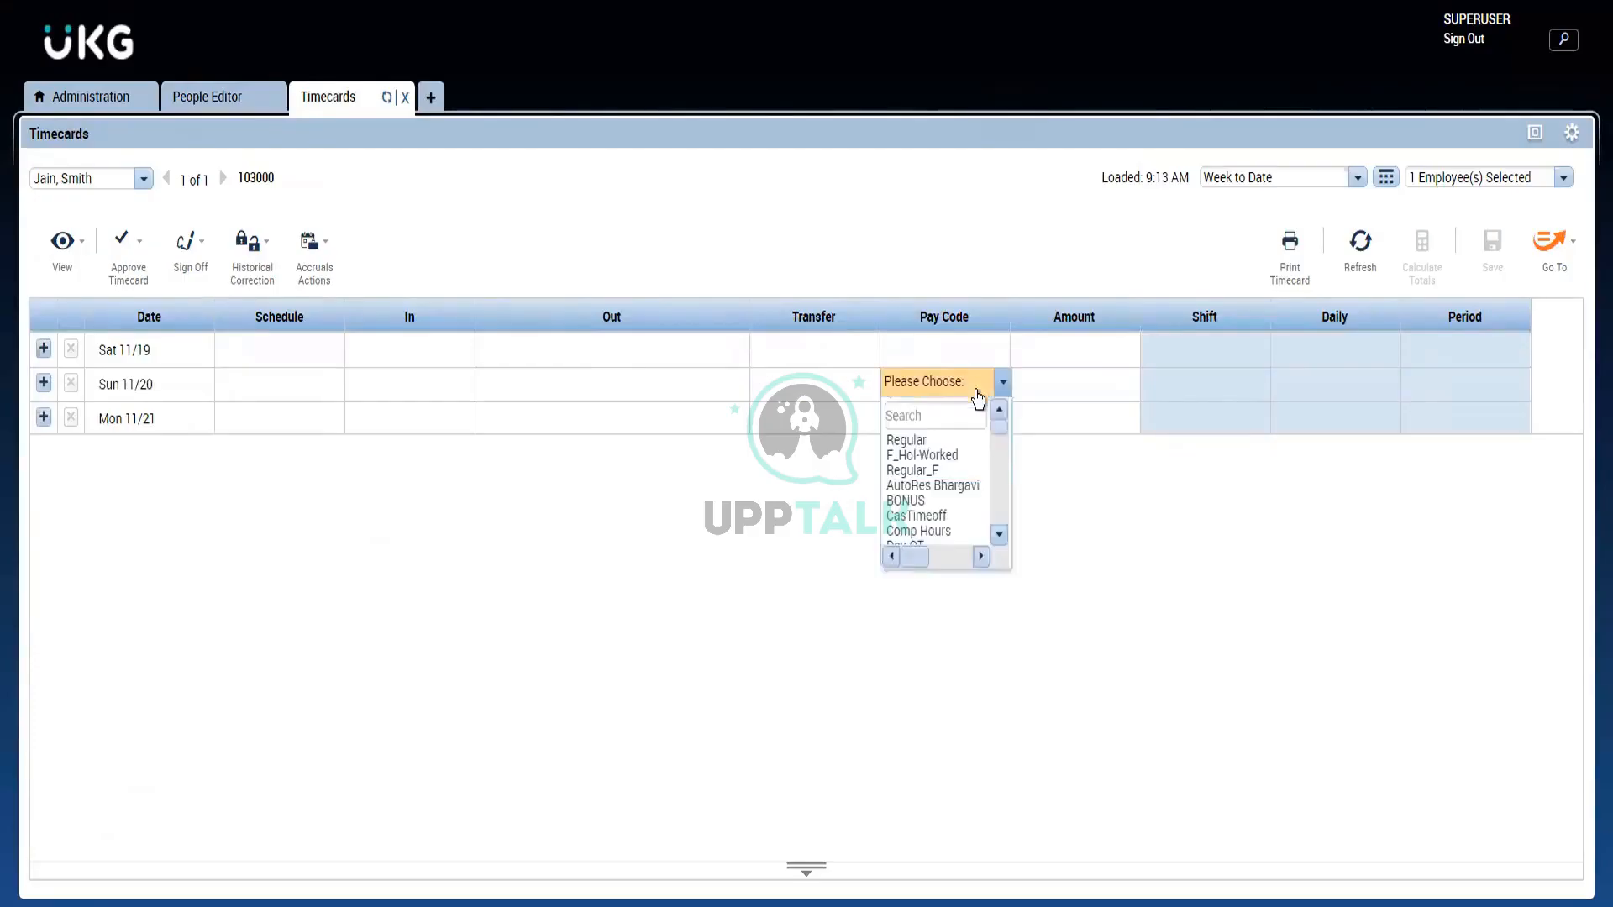
pyautogui.moveTo(998, 430); pyautogui.dragTo(1004, 558)
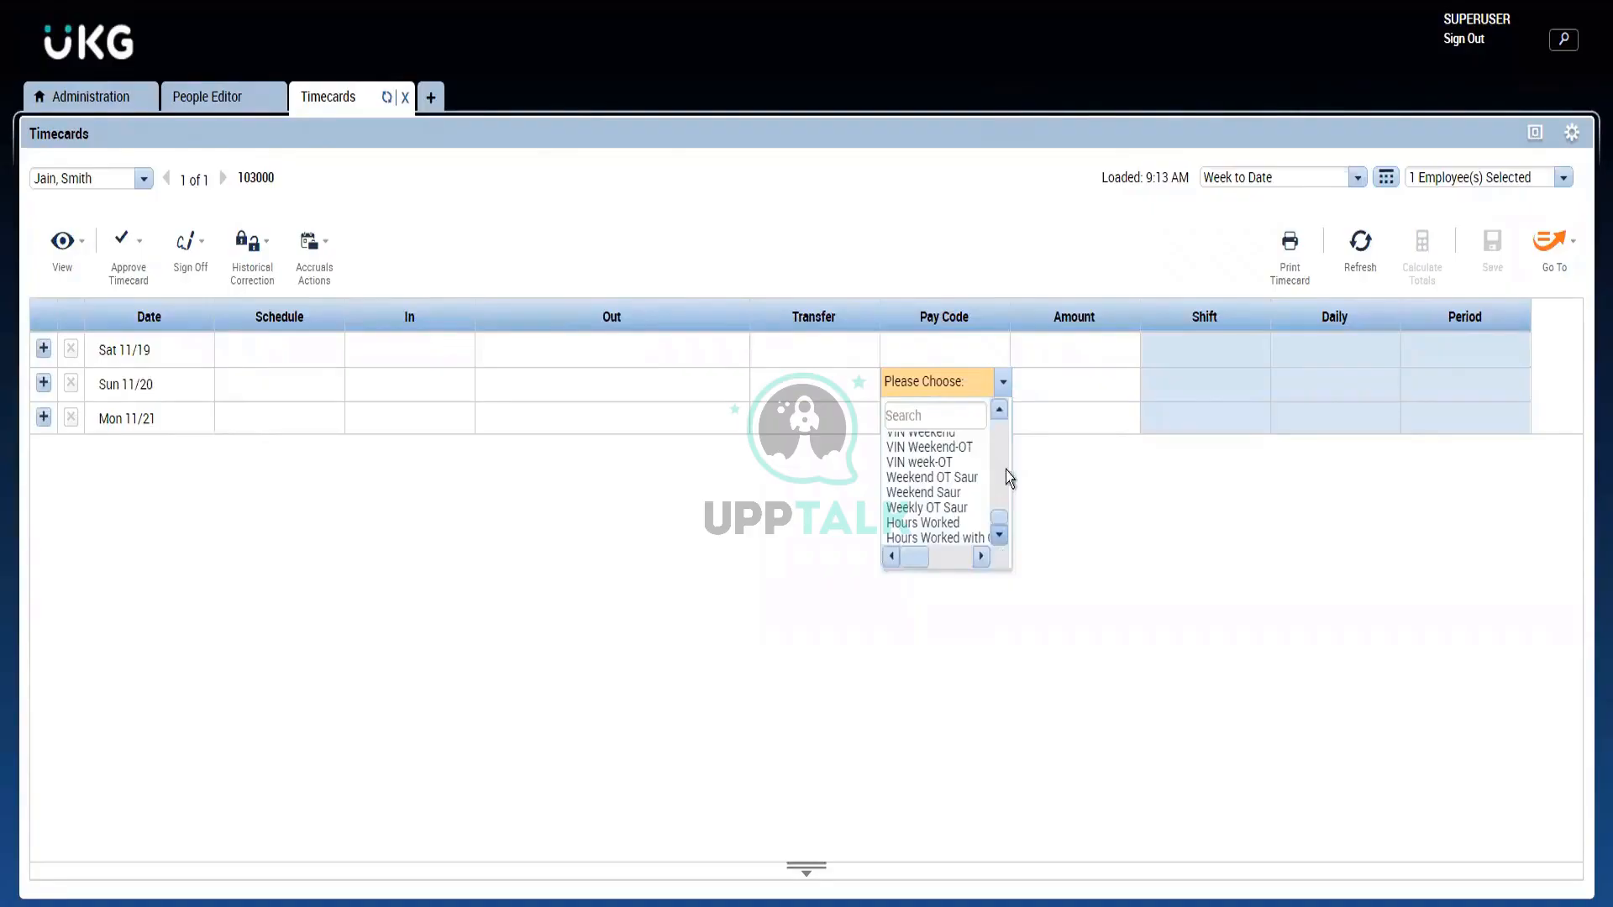
pyautogui.scroll(10, 1008, 471)
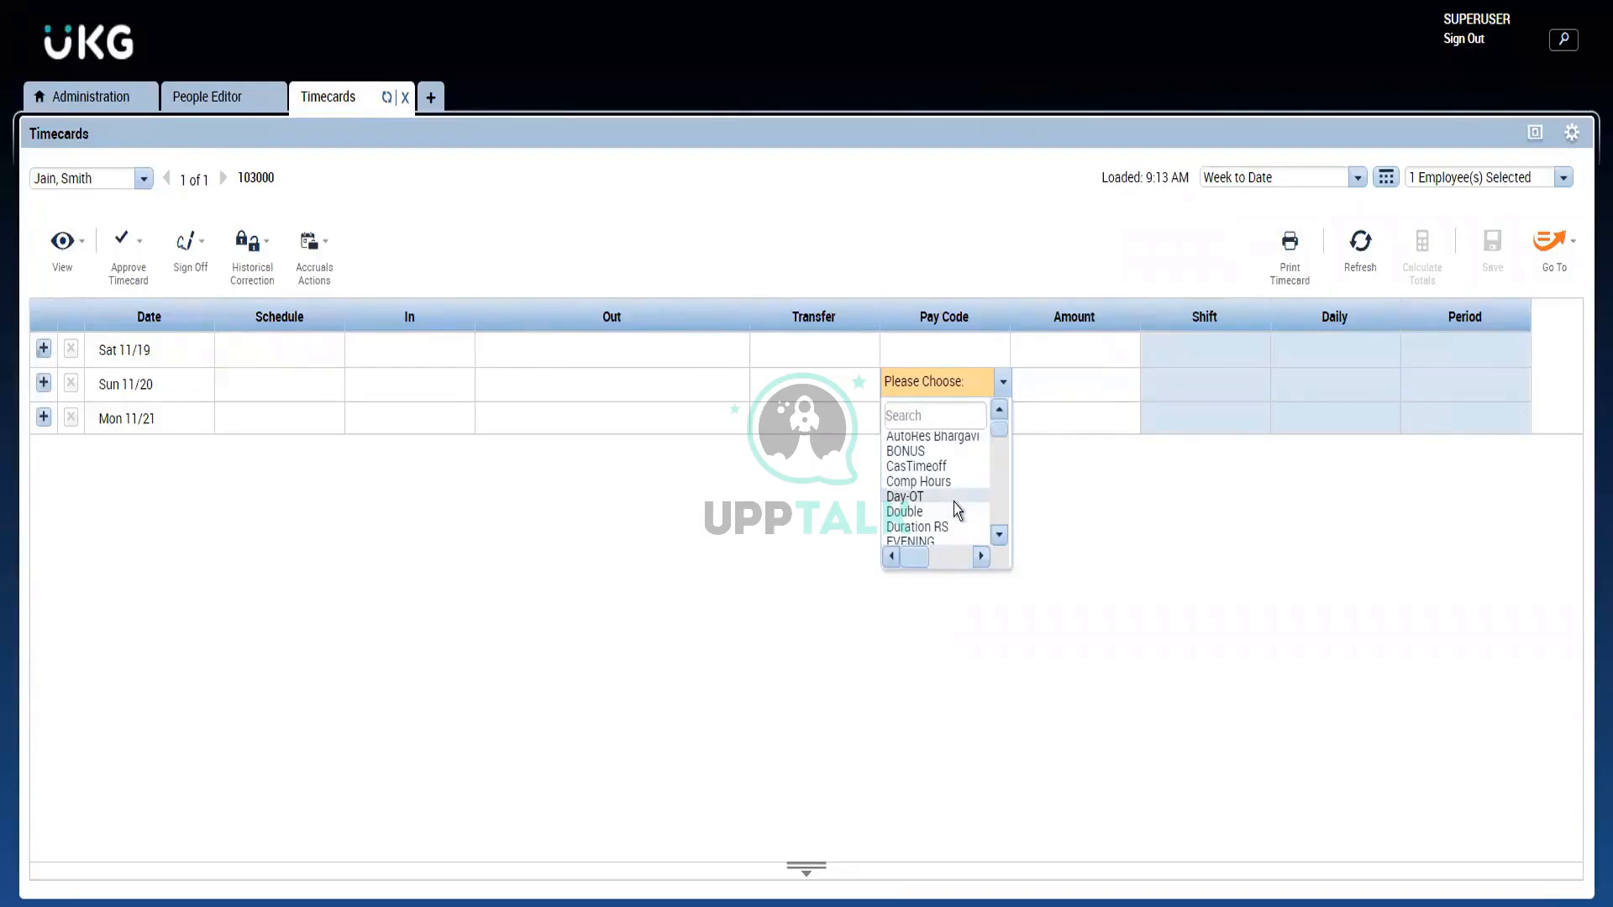
pyautogui.click(683, 524)
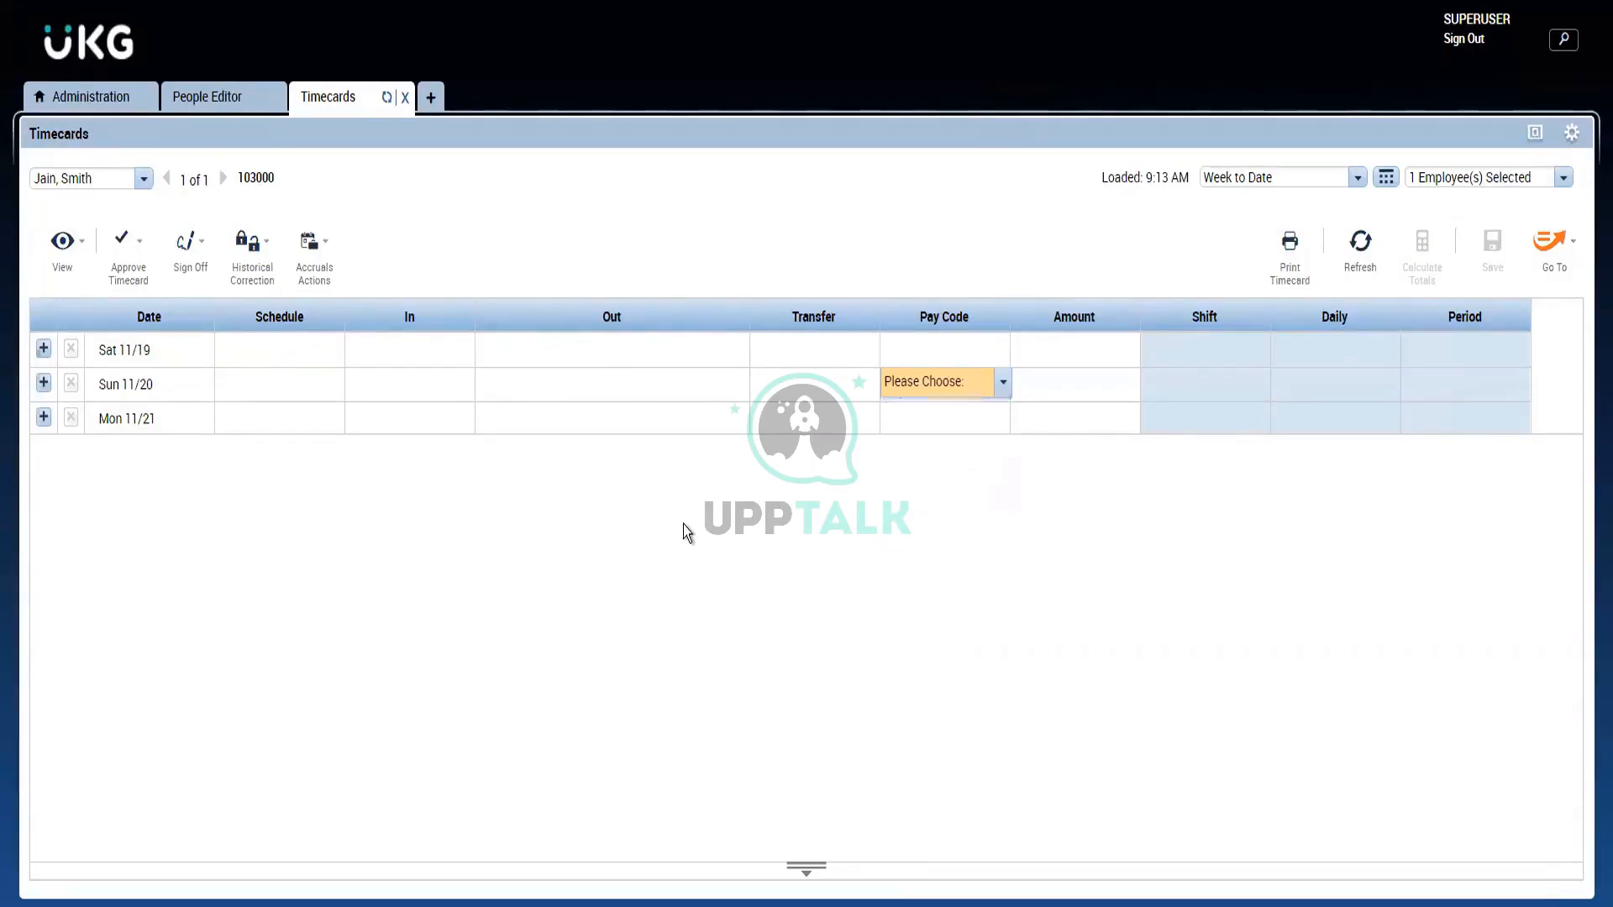
pyautogui.click(194, 99)
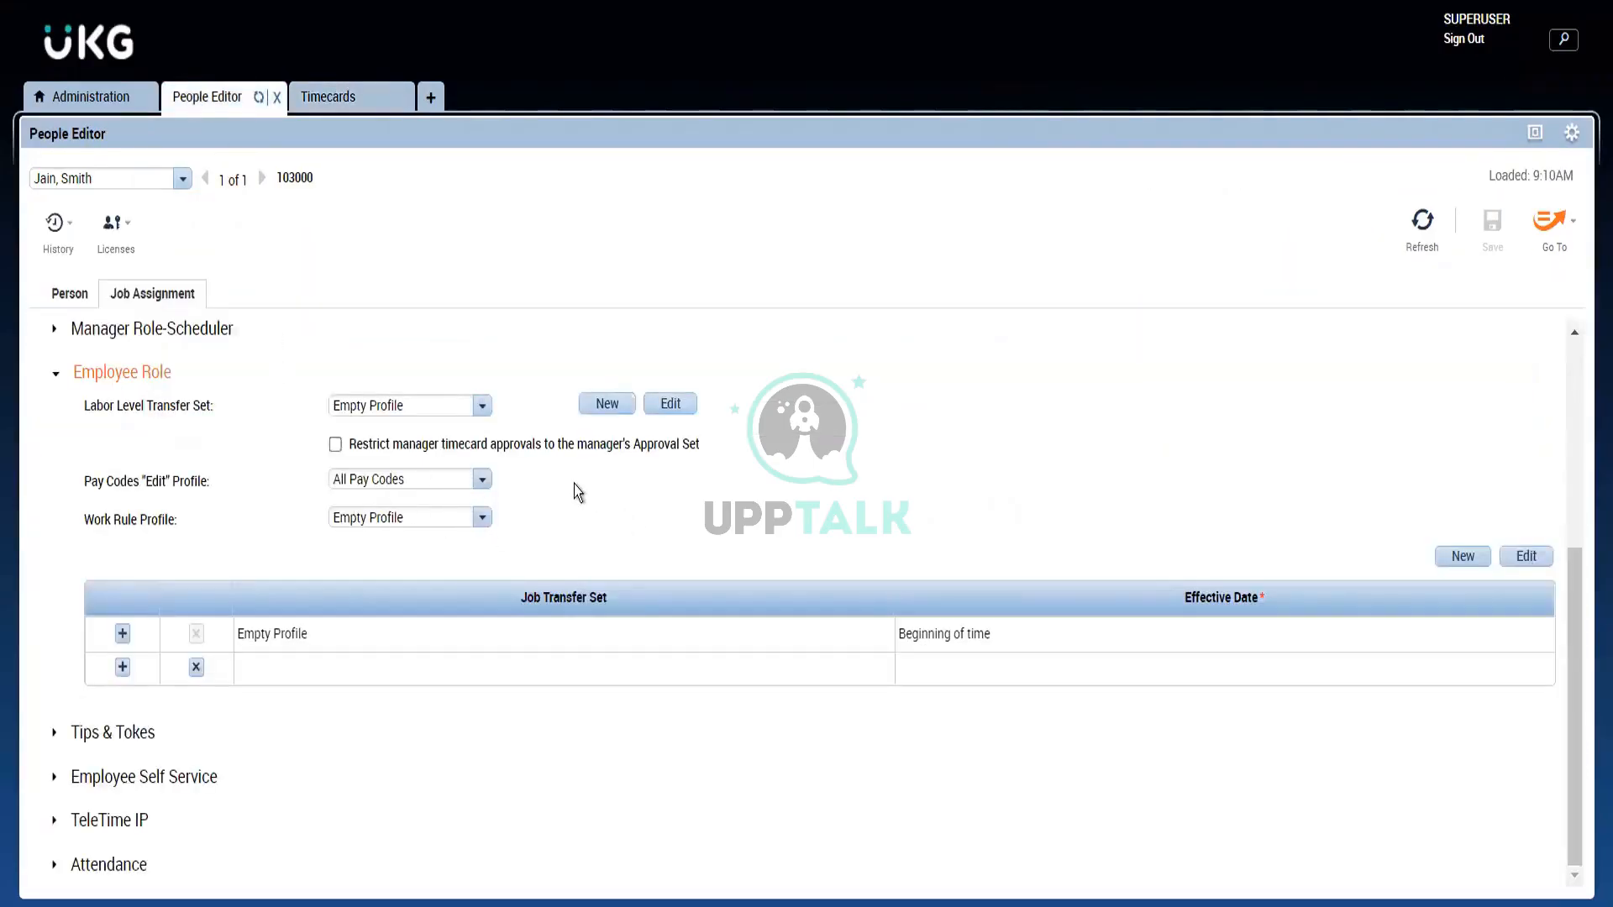
# Step: Open a blank report data access profile from the Access Profiles in Setup and examine the available reports
pyautogui.click(118, 99)
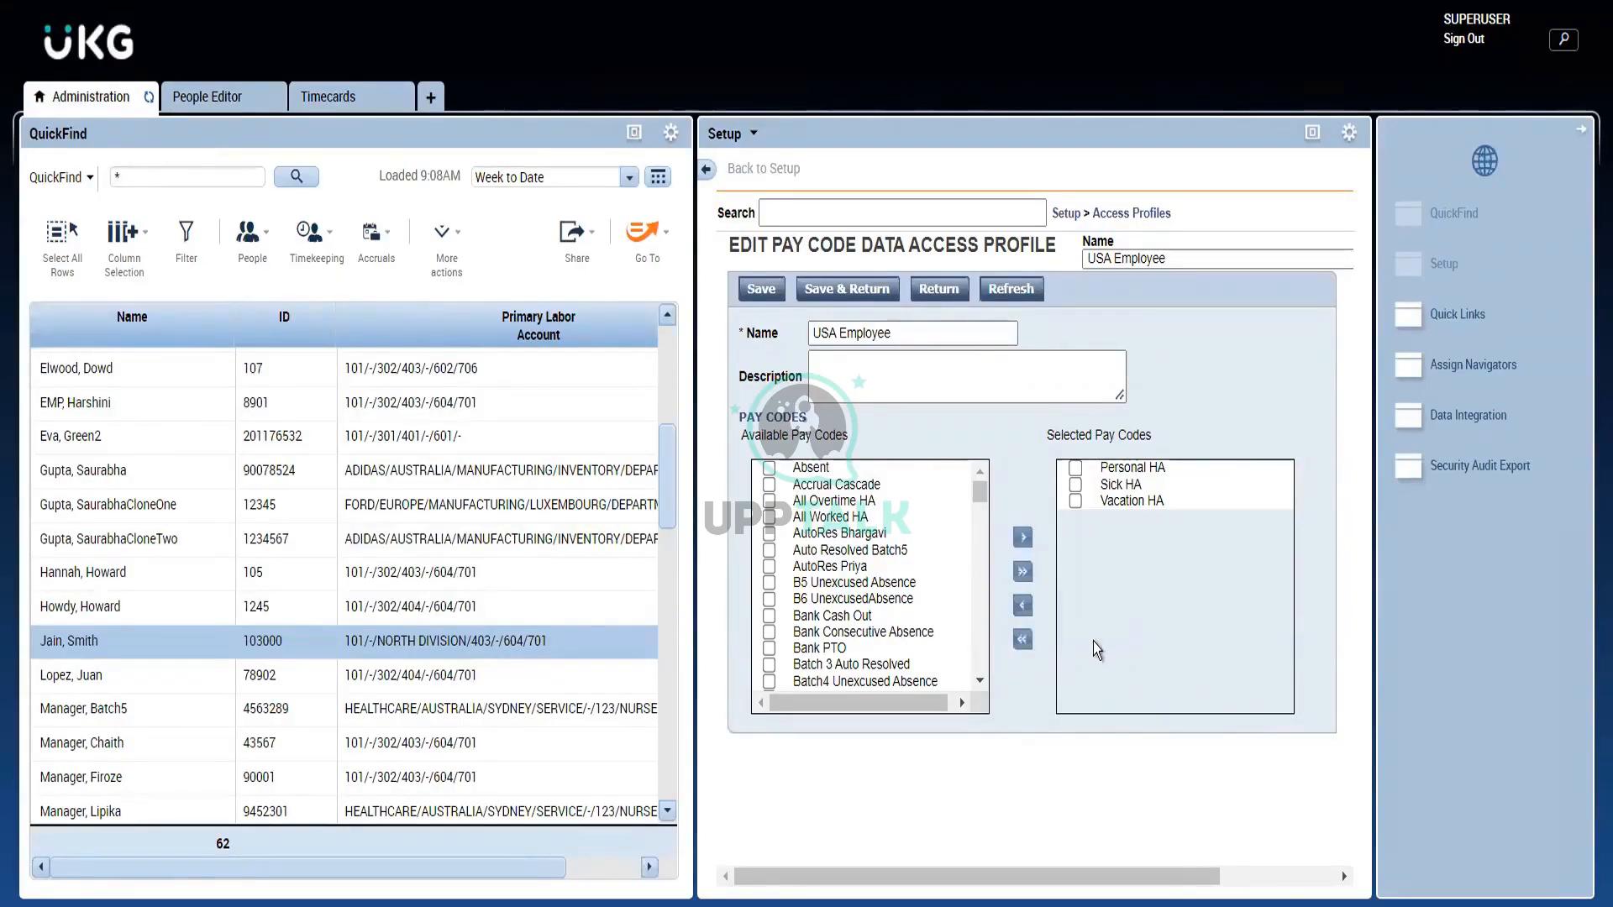
pyautogui.click(1118, 220)
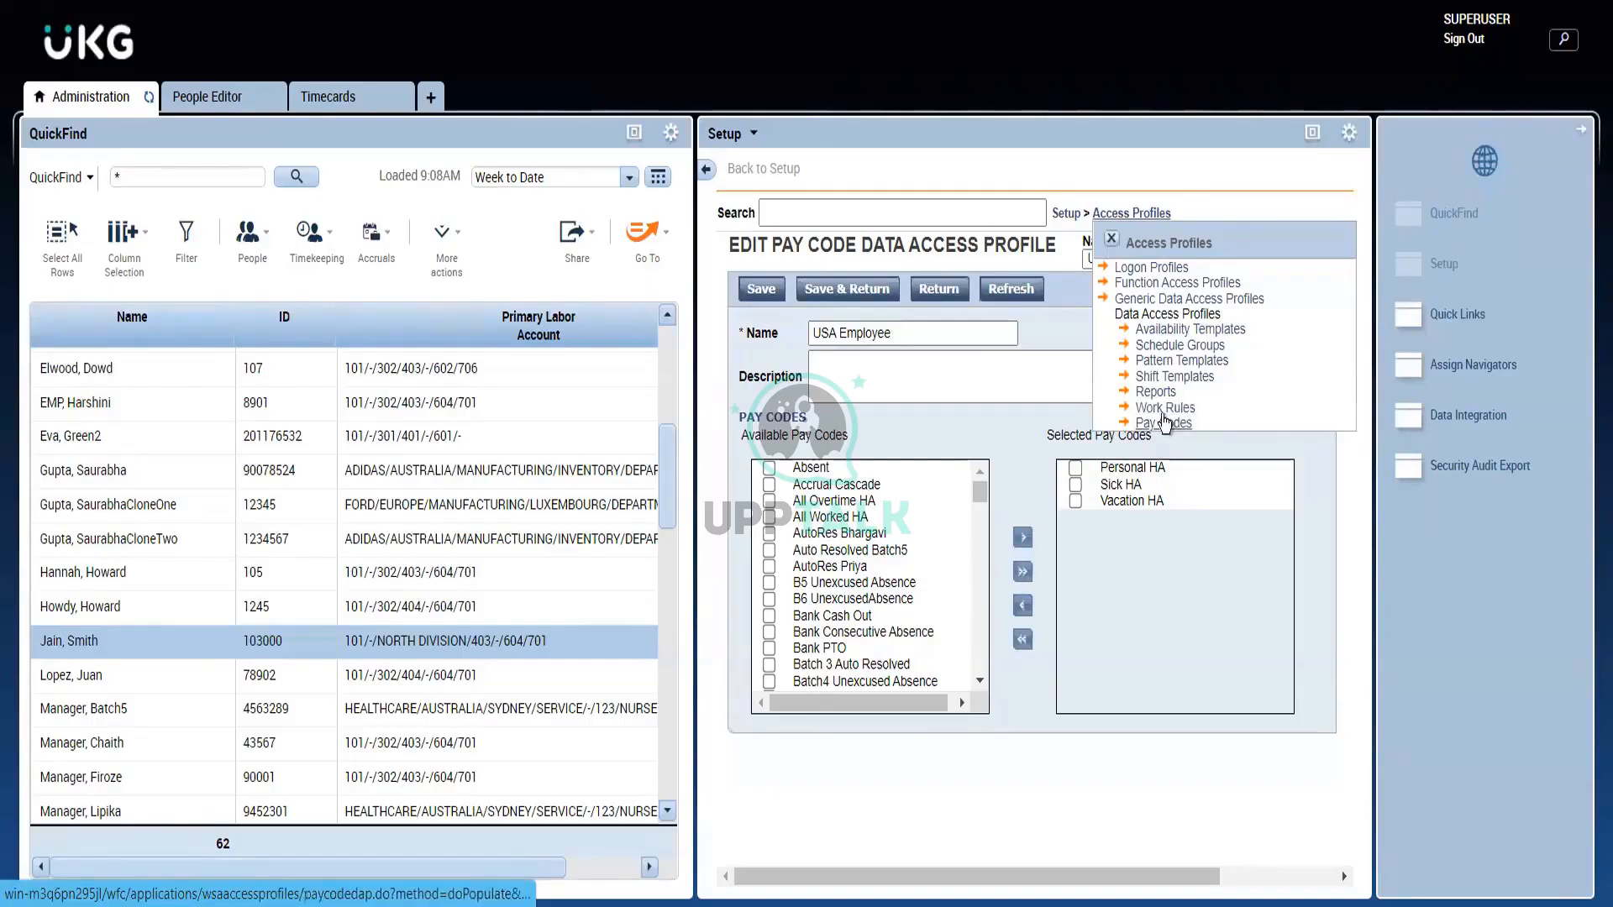
pyautogui.click(1146, 393)
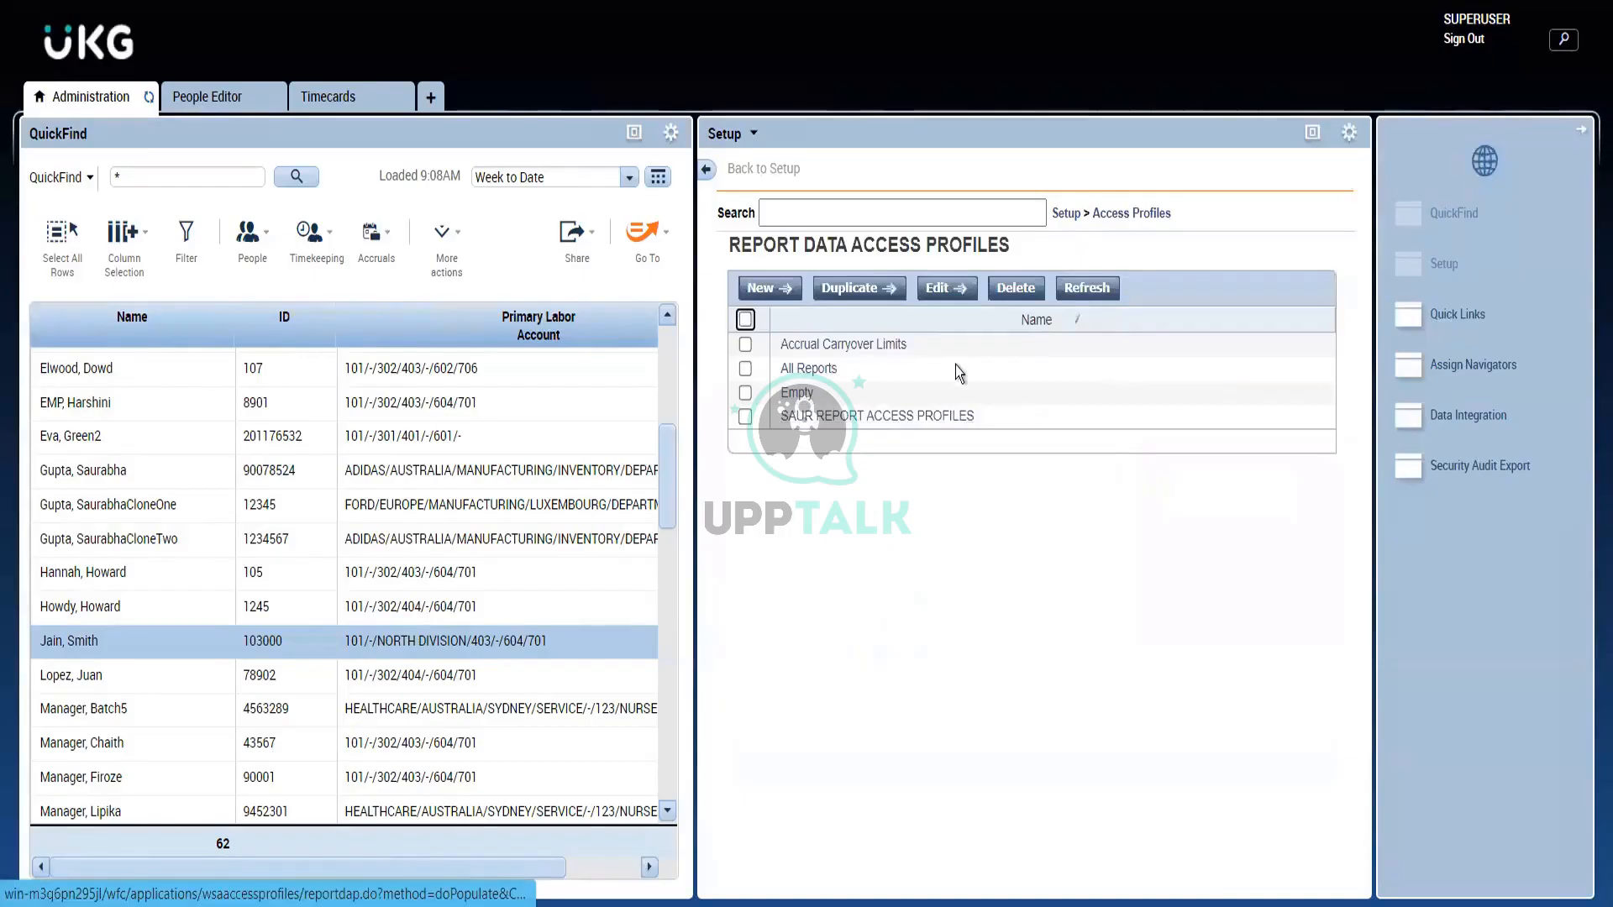
pyautogui.click(764, 291)
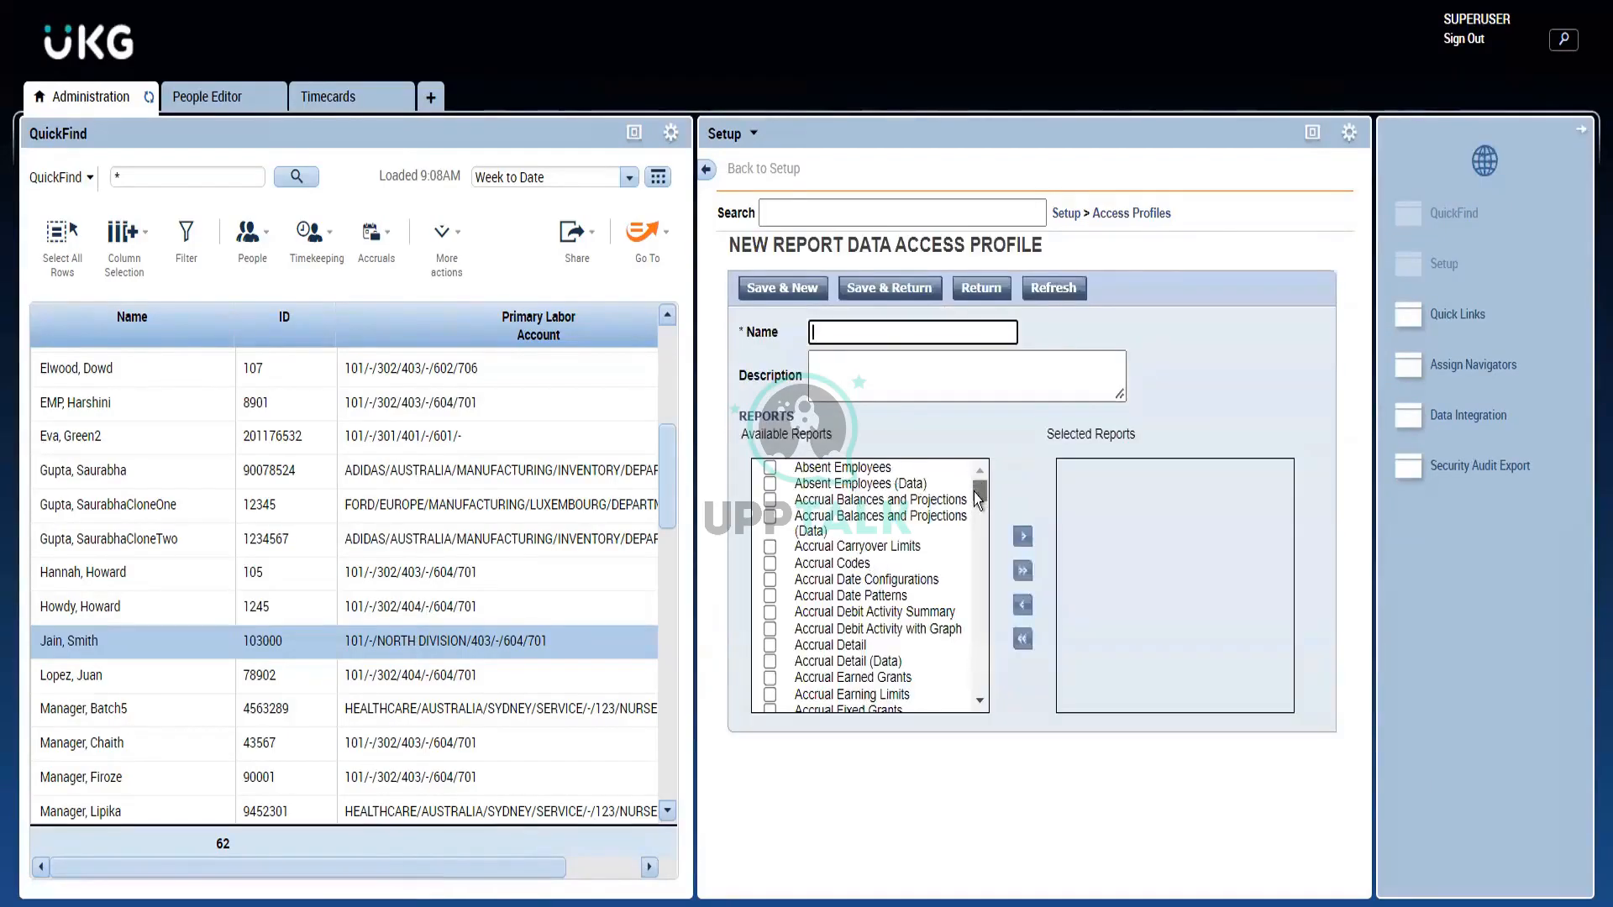
pyautogui.moveTo(975, 492)
pyautogui.mouseDown()
pyautogui.moveTo(989, 722)
pyautogui.moveTo(980, 473)
pyautogui.mouseUp()
# Step: Open Reports from the Manage My Department workspace and view the reports in the All category
pyautogui.click(430, 100)
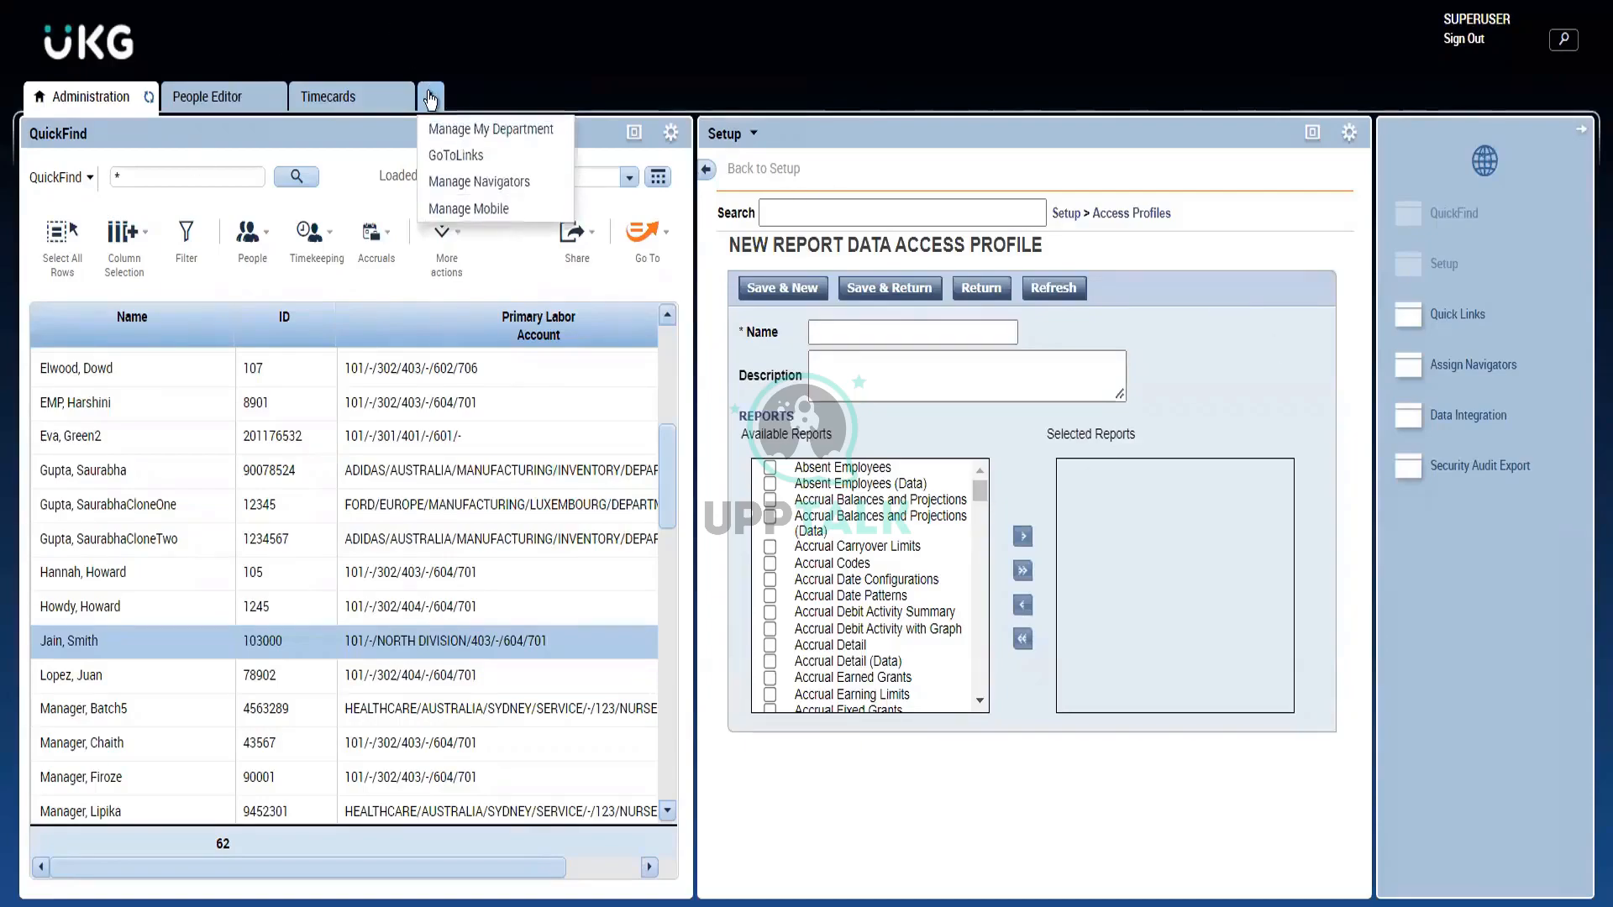
pyautogui.click(497, 128)
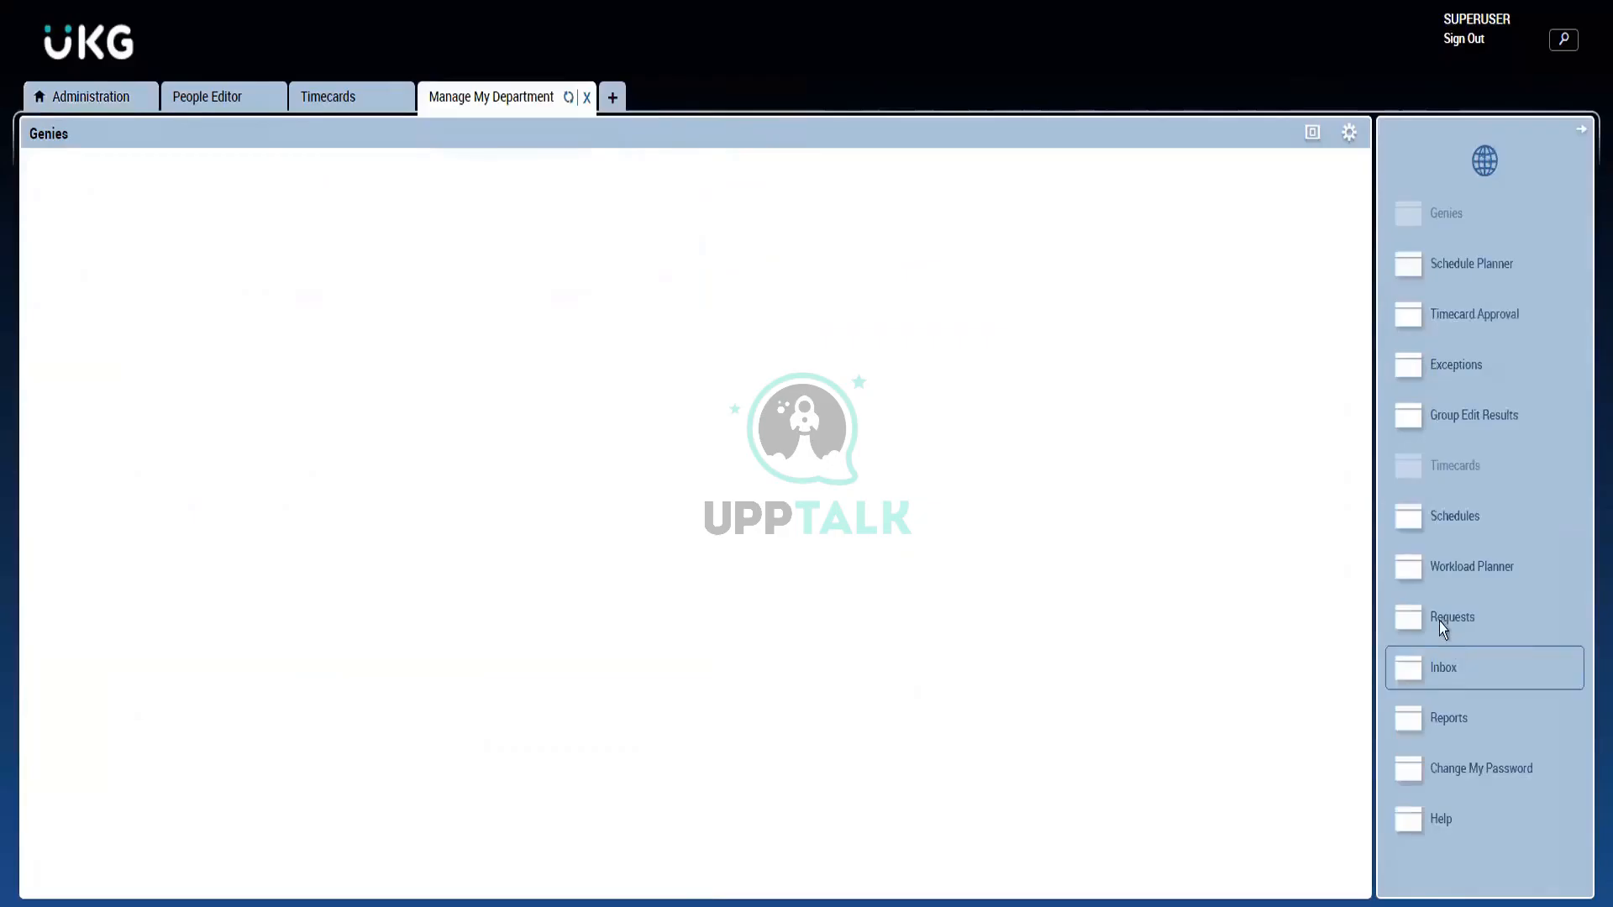
pyautogui.click(1455, 709)
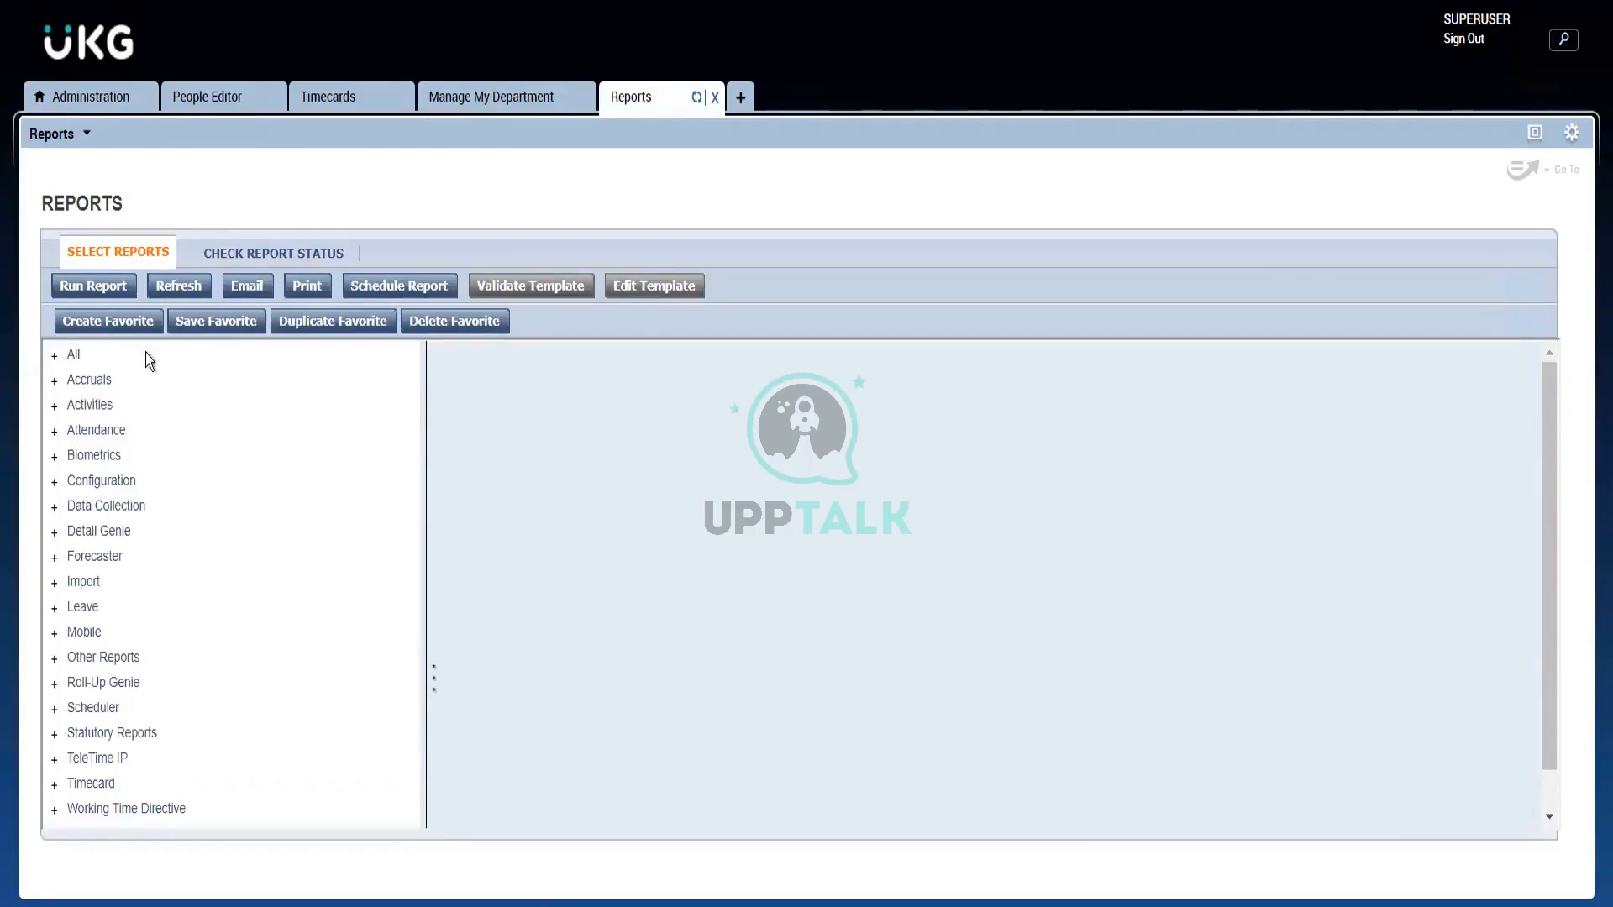
pyautogui.click(73, 356)
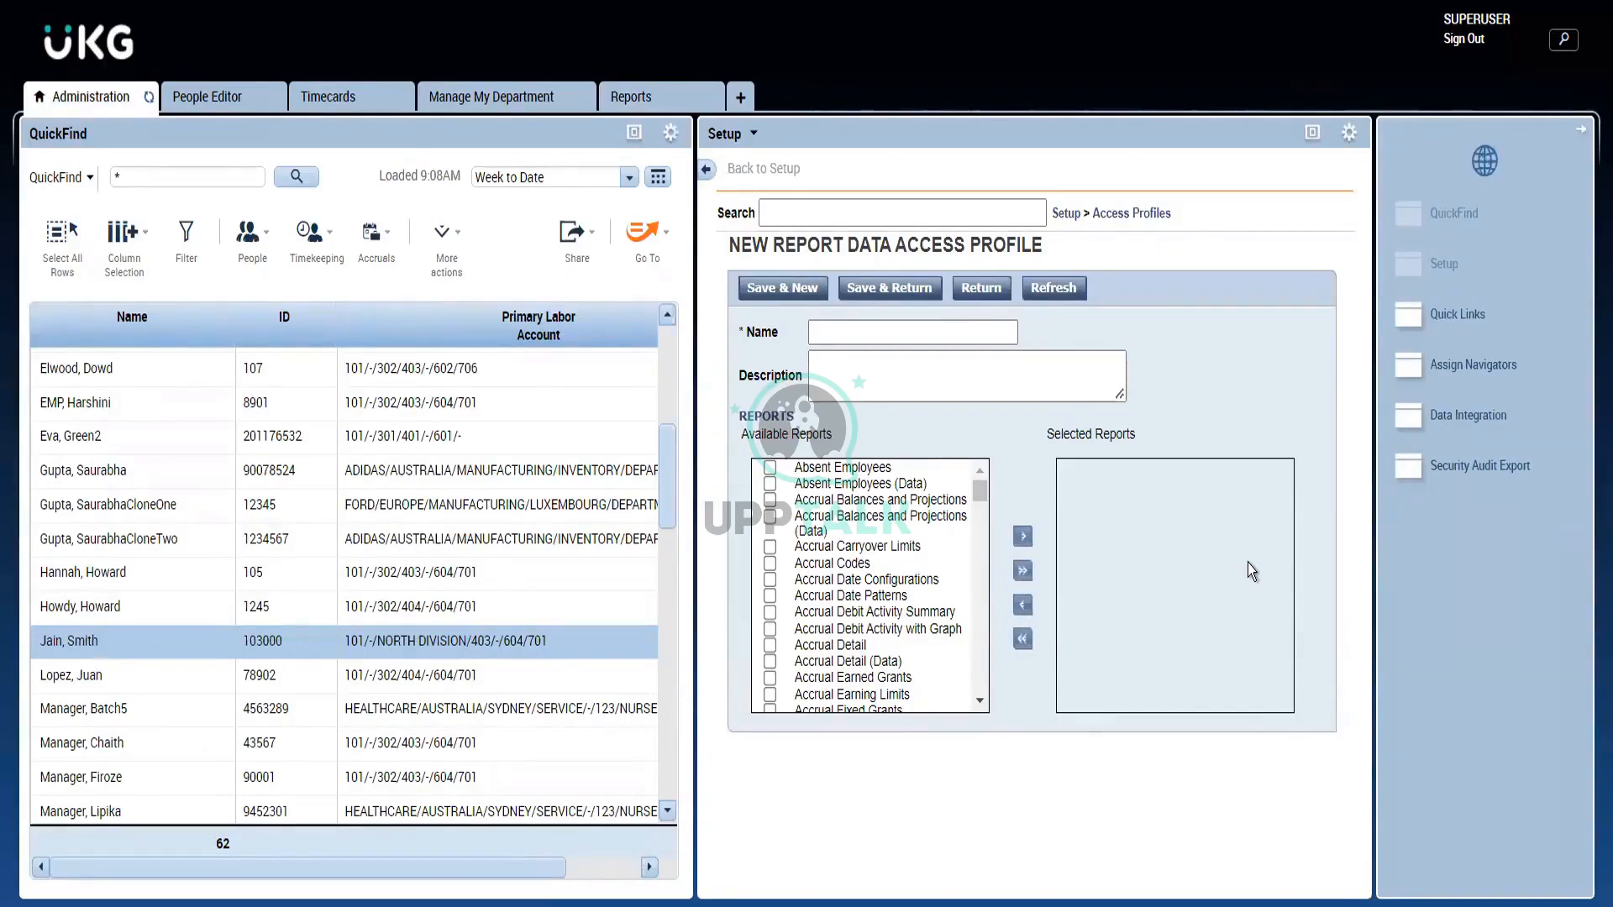
# Step: Open a blank work rule data access profile in Setup, examine the available work rules, and return without saving
pyautogui.click(1136, 220)
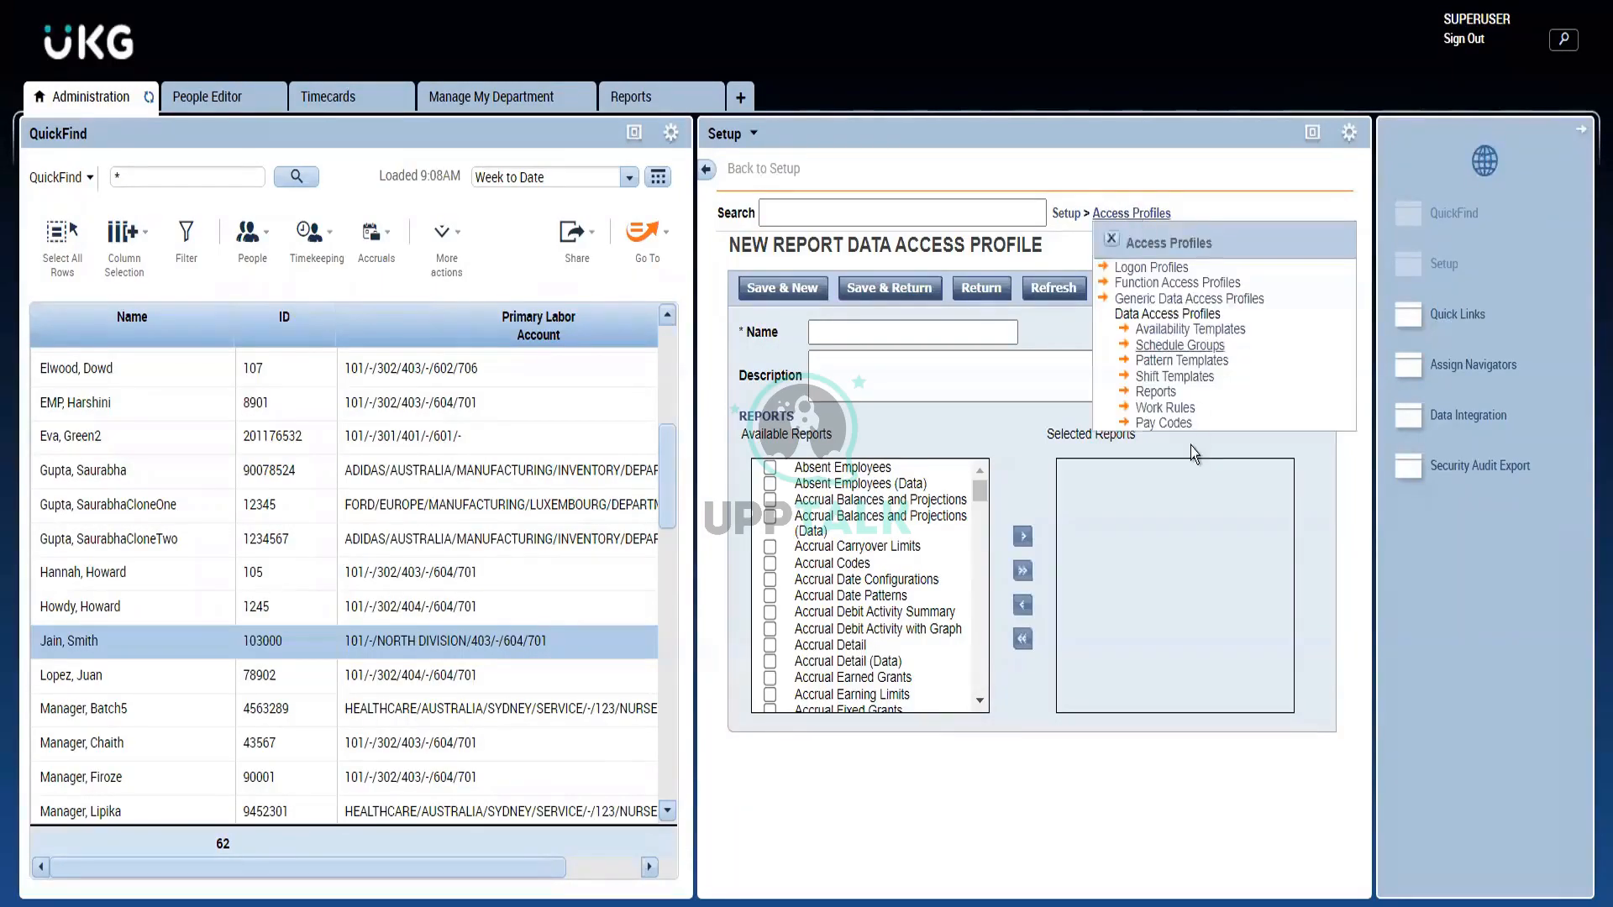
pyautogui.click(1172, 409)
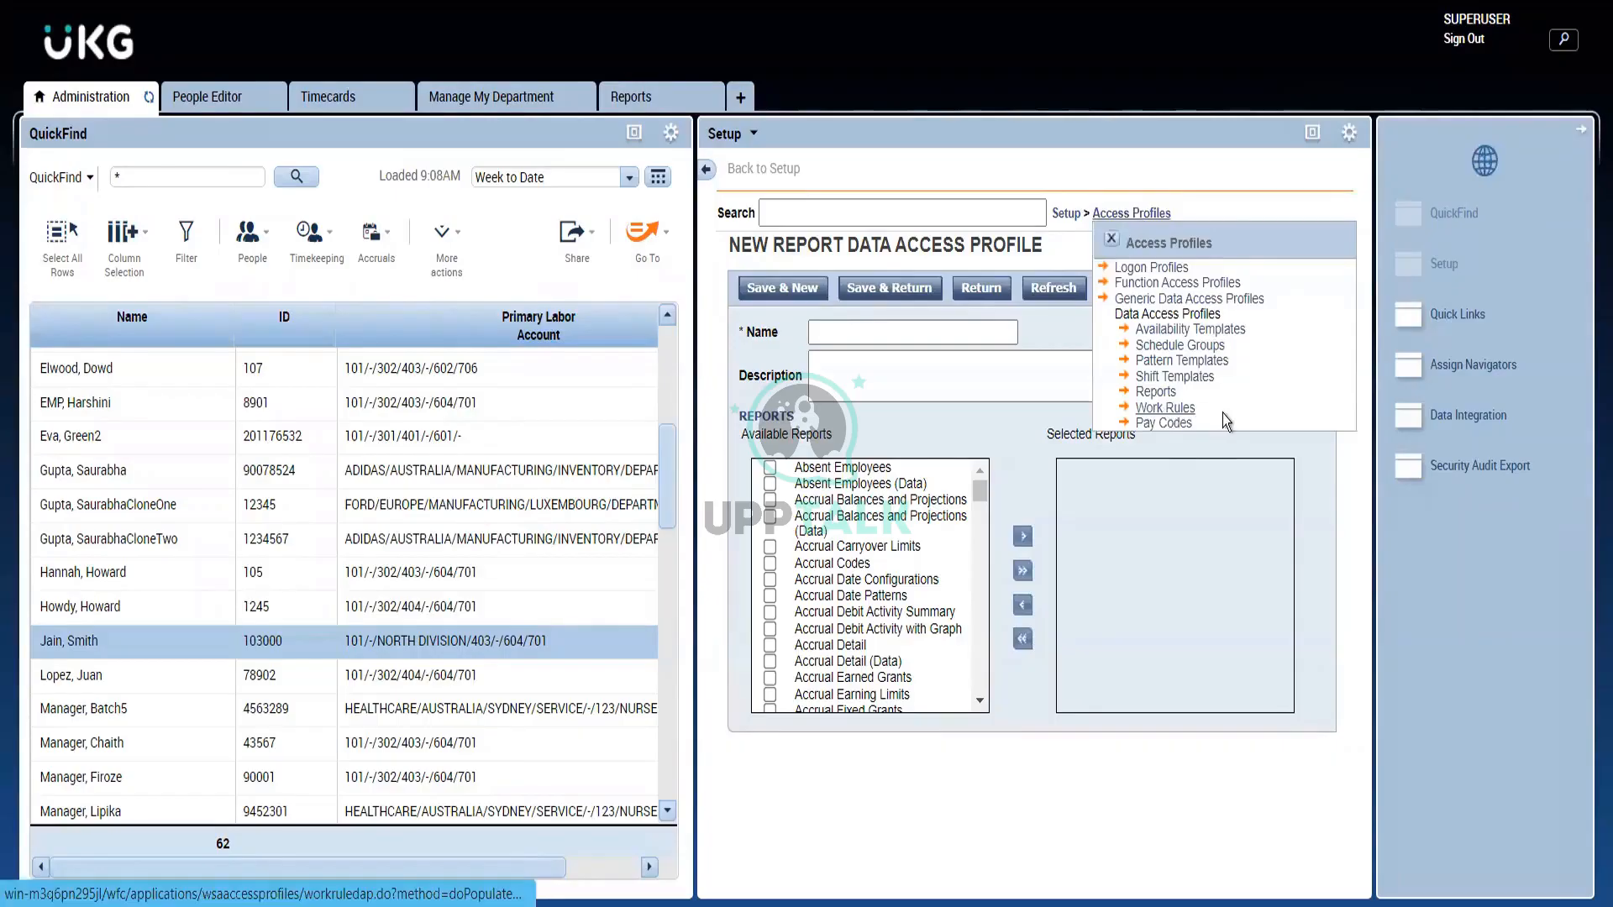
pyautogui.click(1172, 410)
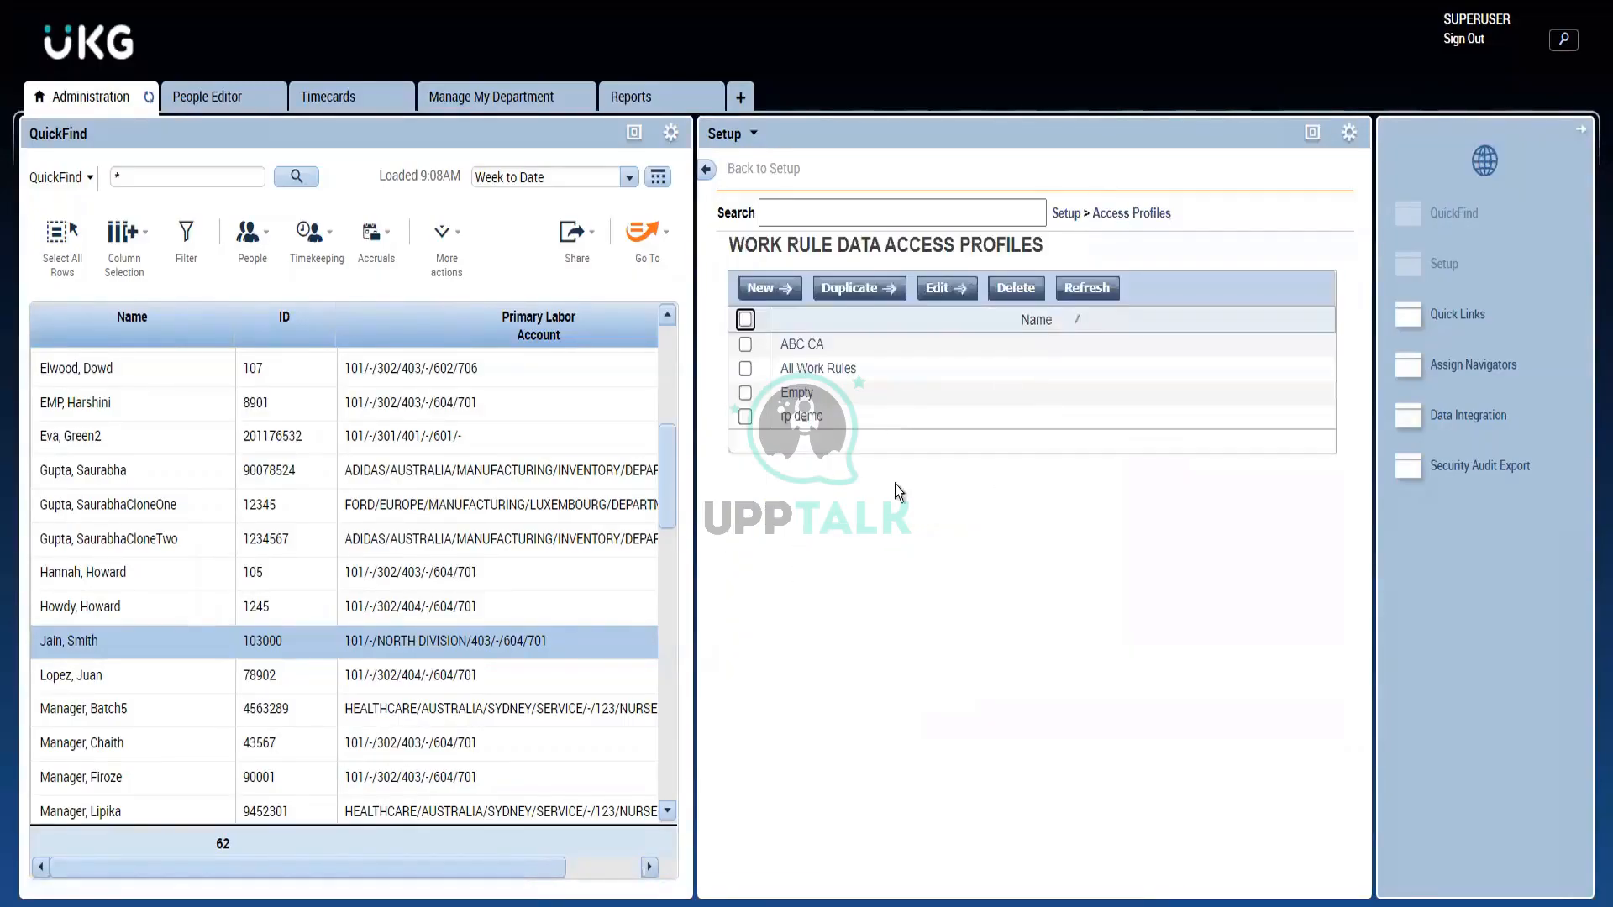
pyautogui.click(772, 294)
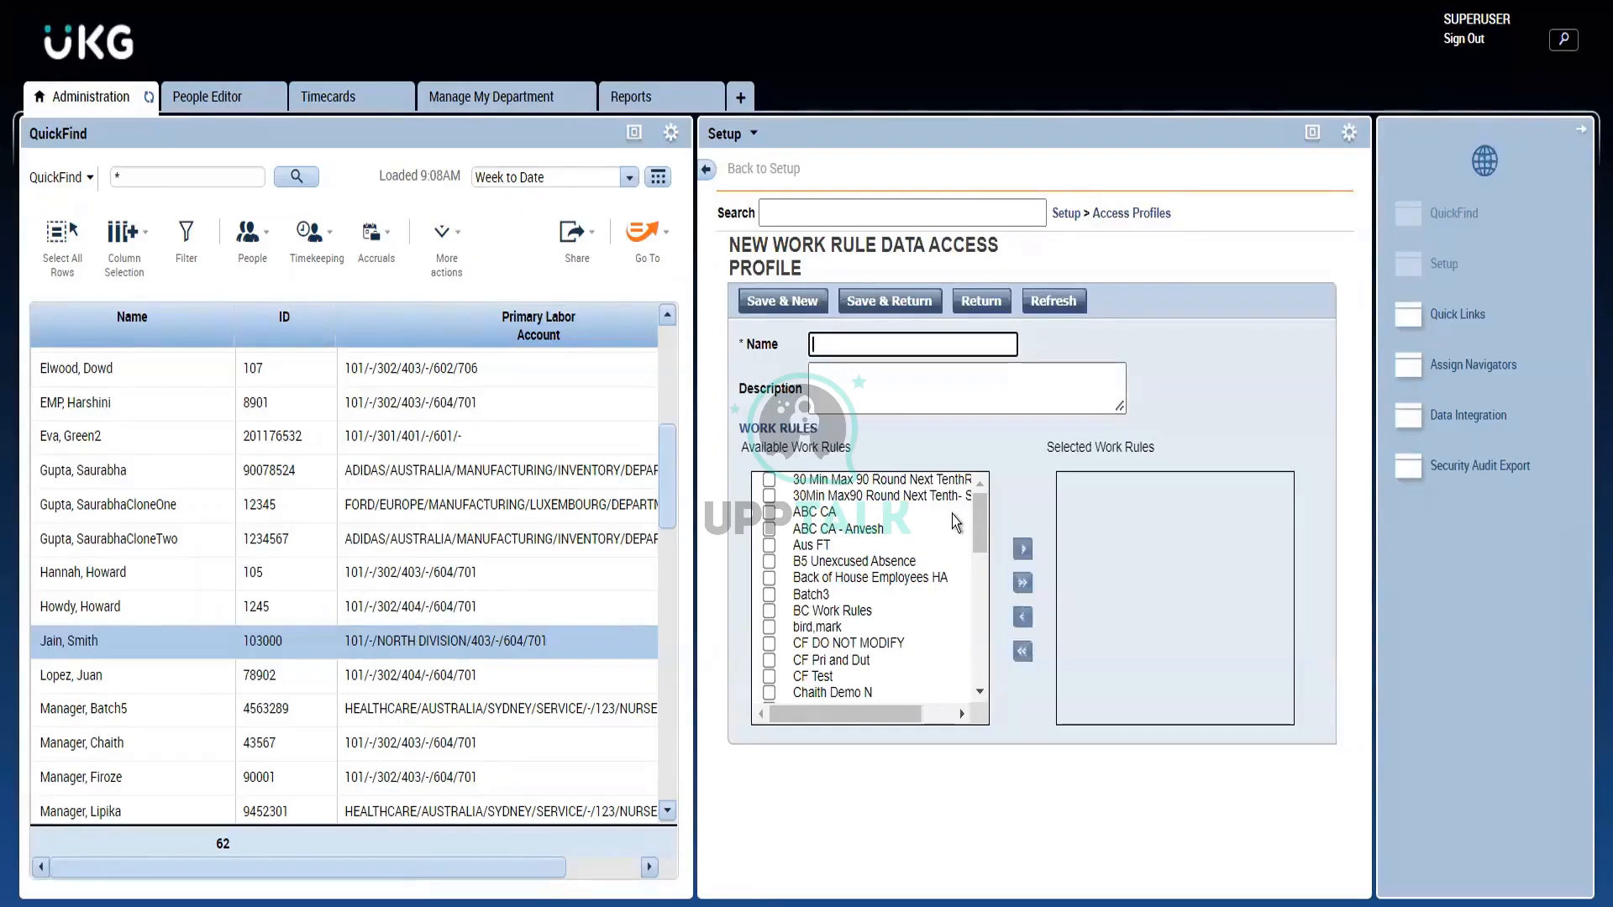
pyautogui.moveTo(975, 518); pyautogui.dragTo(981, 719)
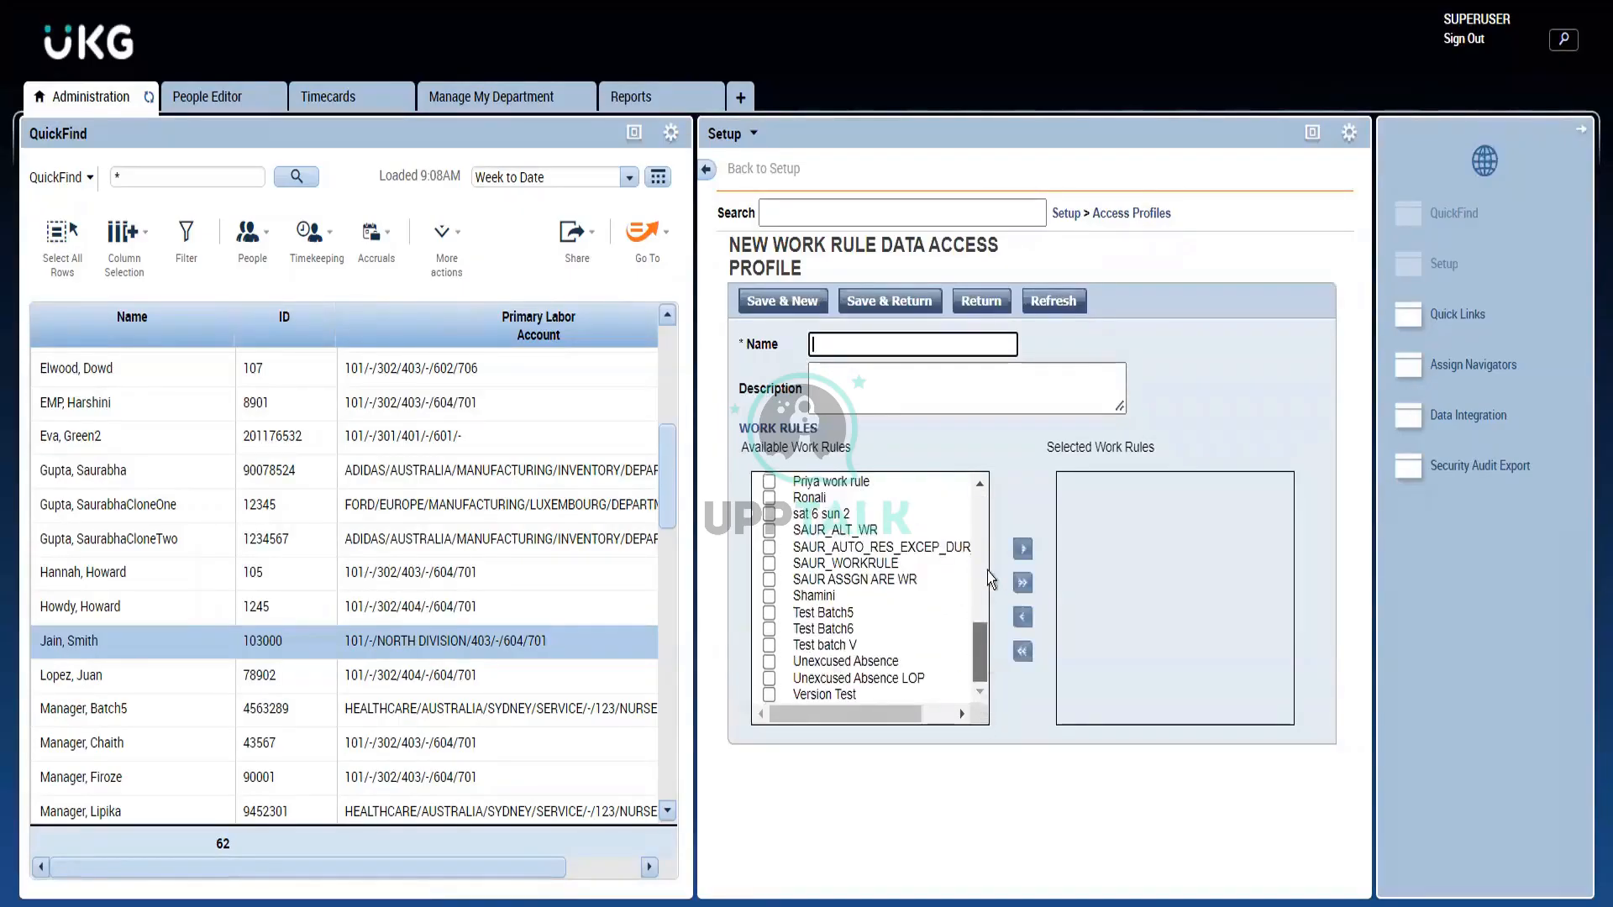
pyautogui.scroll(10, 983, 580)
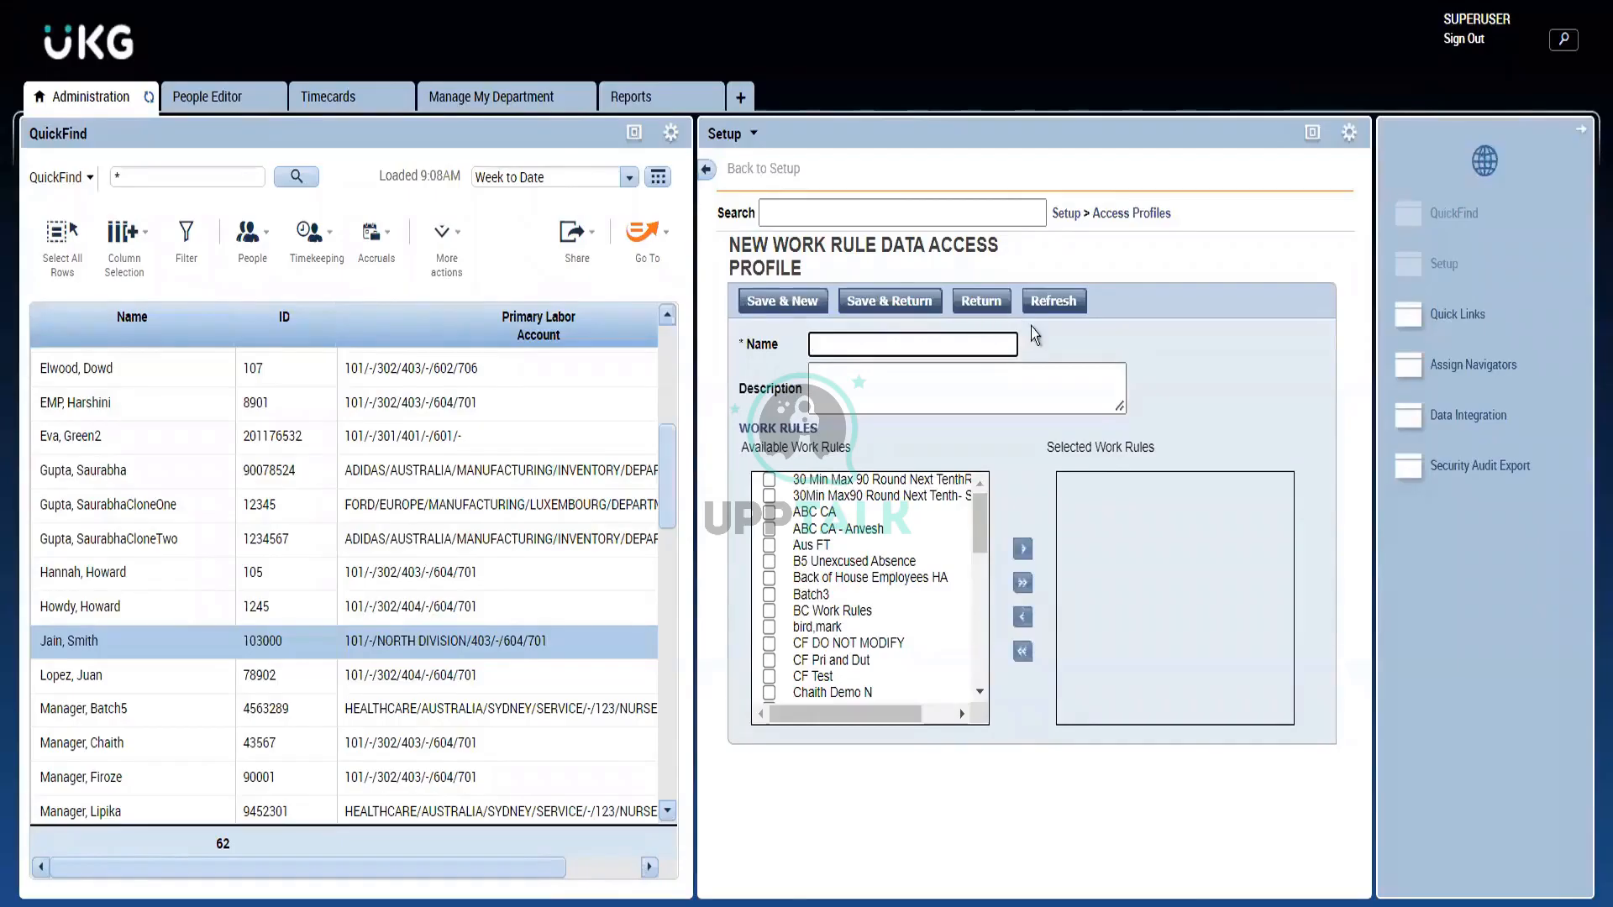
pyautogui.click(980, 302)
# Step: Open a blank shift template data access profile from the Access Profiles and examine the available shift templates
pyautogui.moveTo(1203, 208)
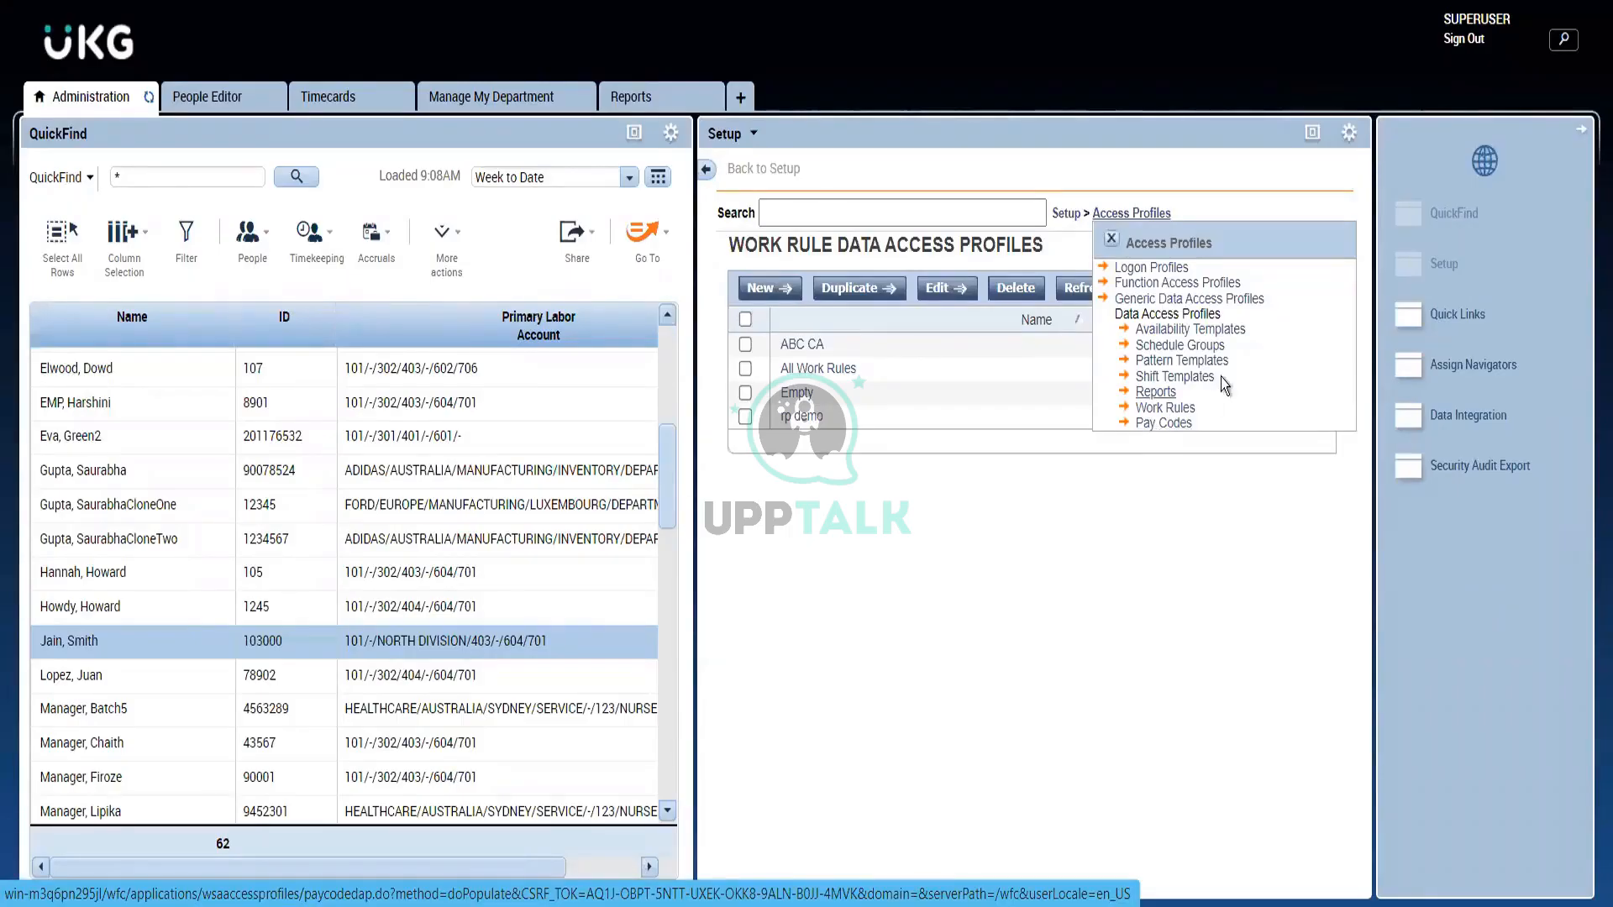
pyautogui.moveTo(1222, 381); pyautogui.dragTo(1203, 381)
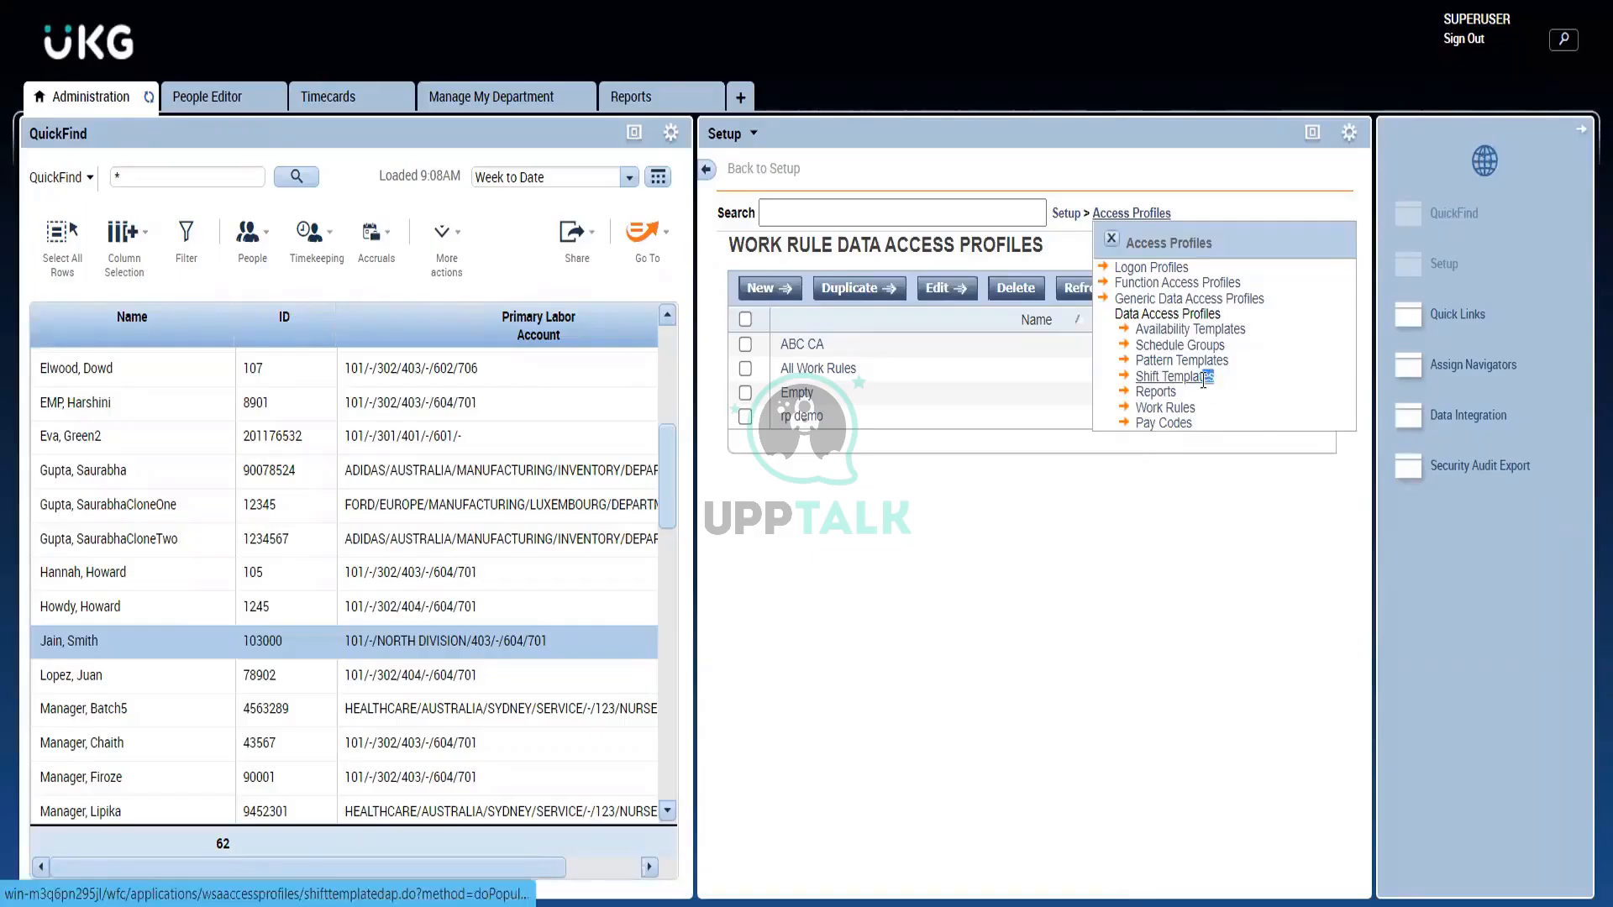
pyautogui.rightClick(1203, 380)
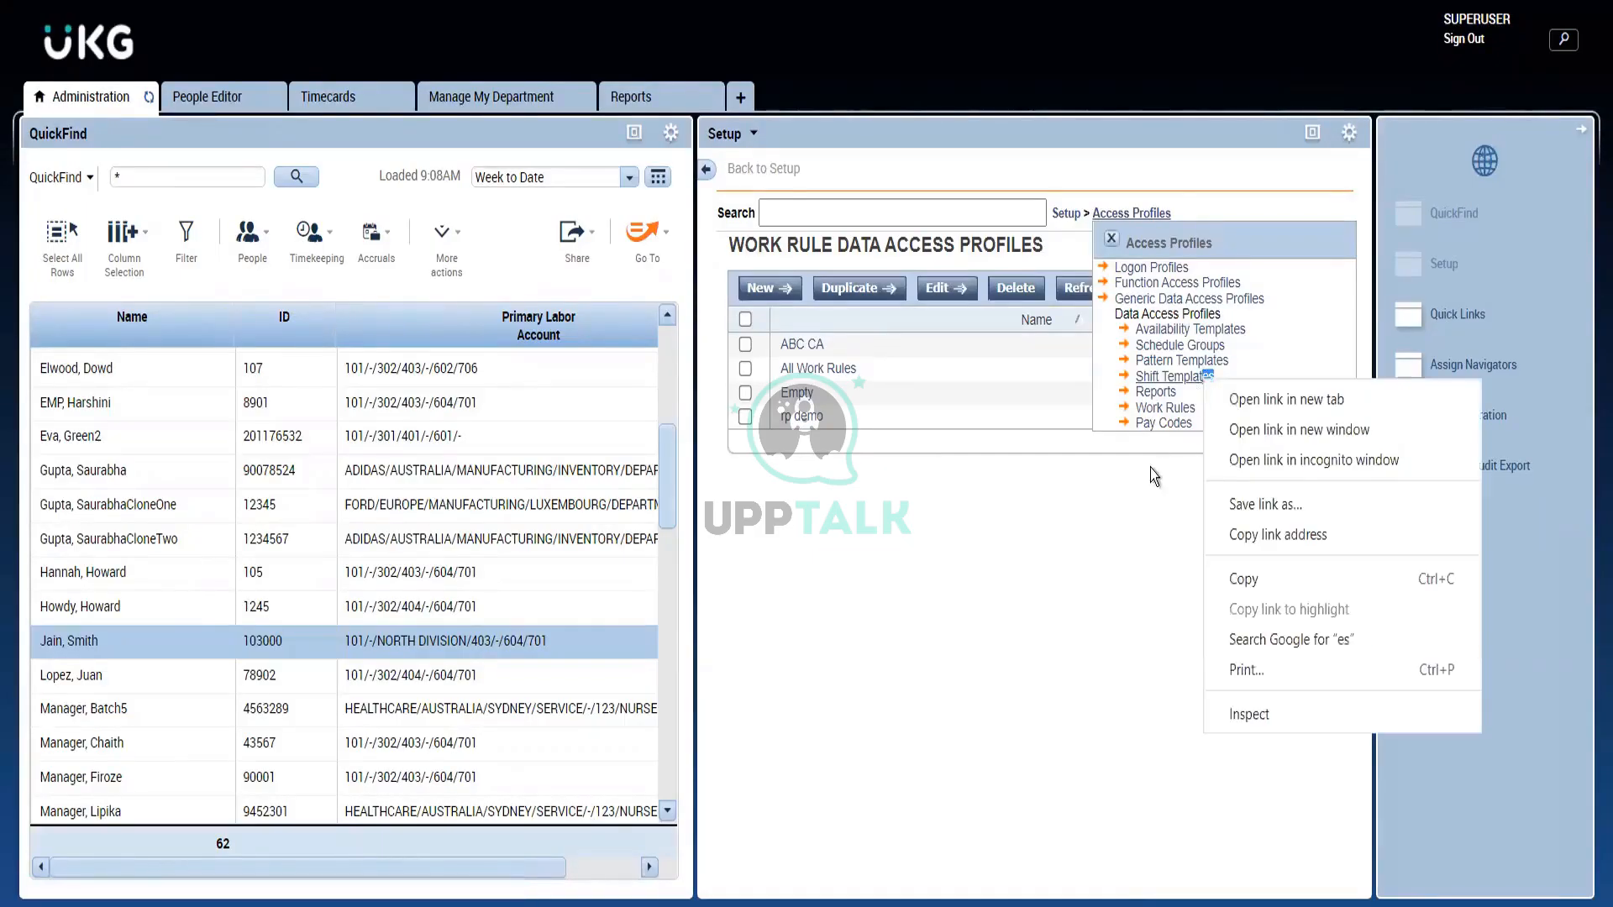
pyautogui.click(1219, 387)
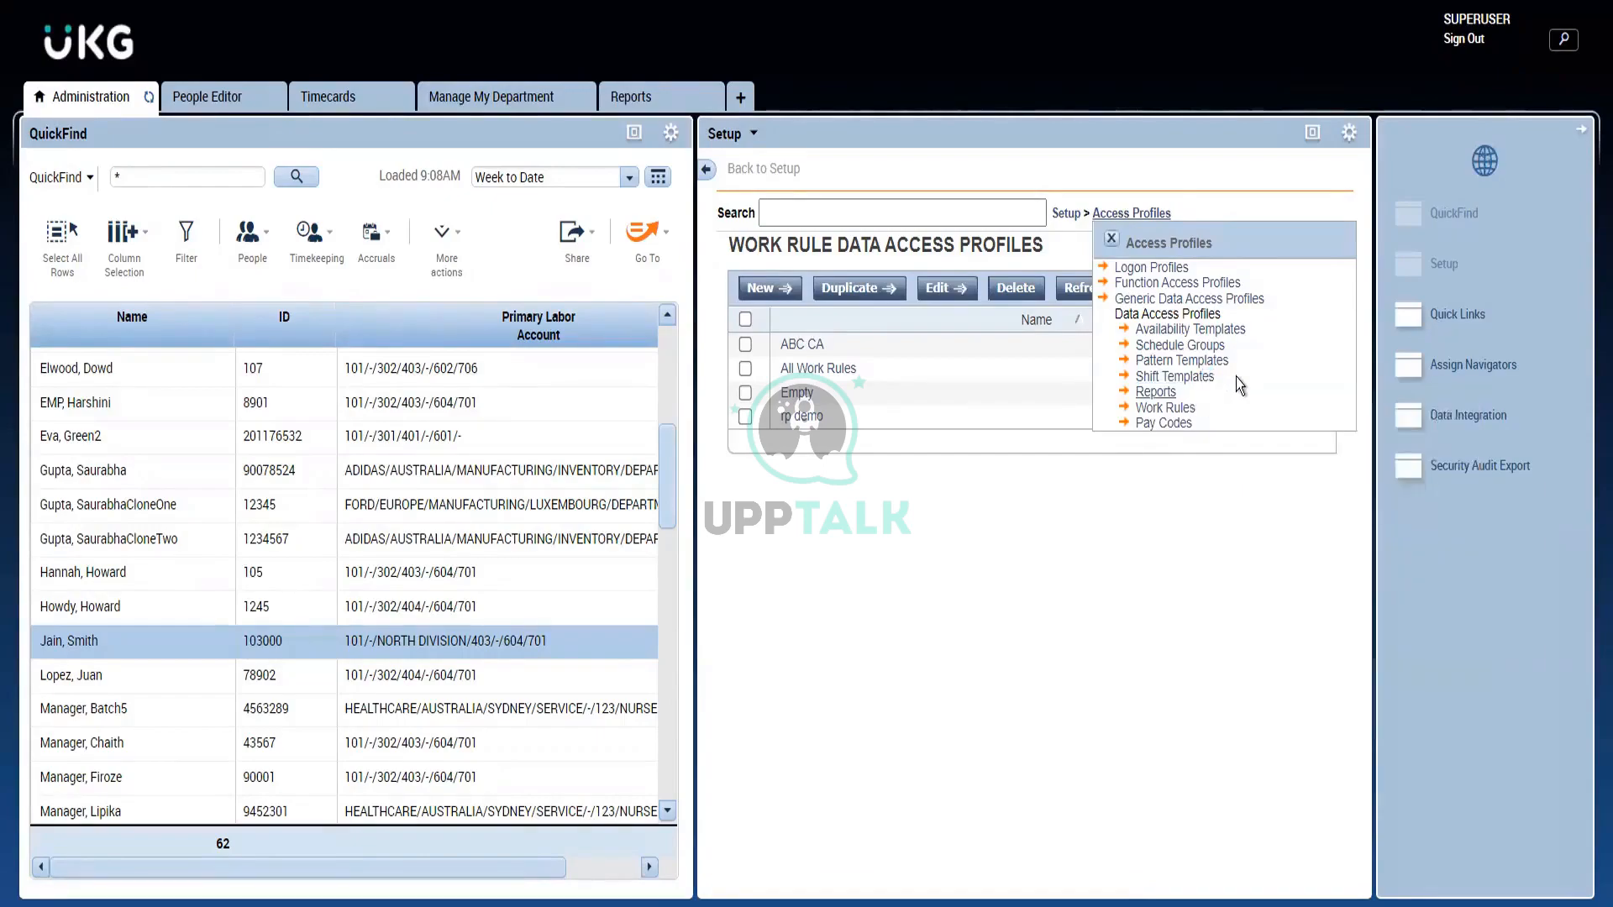
pyautogui.moveTo(1234, 380); pyautogui.dragTo(1133, 370)
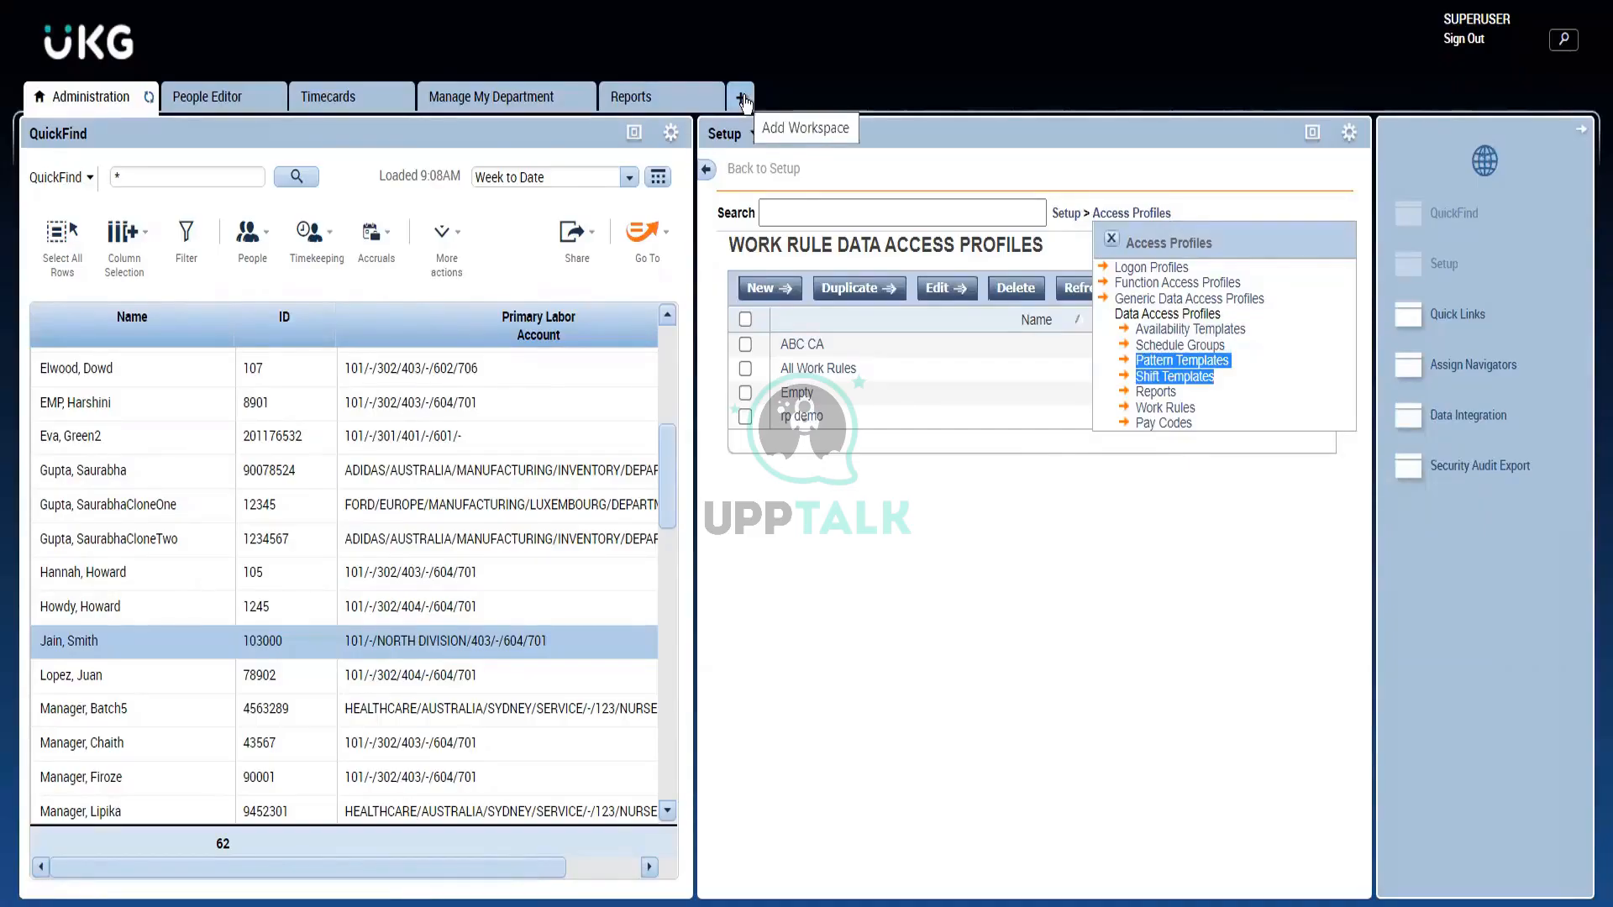
pyautogui.click(1151, 380)
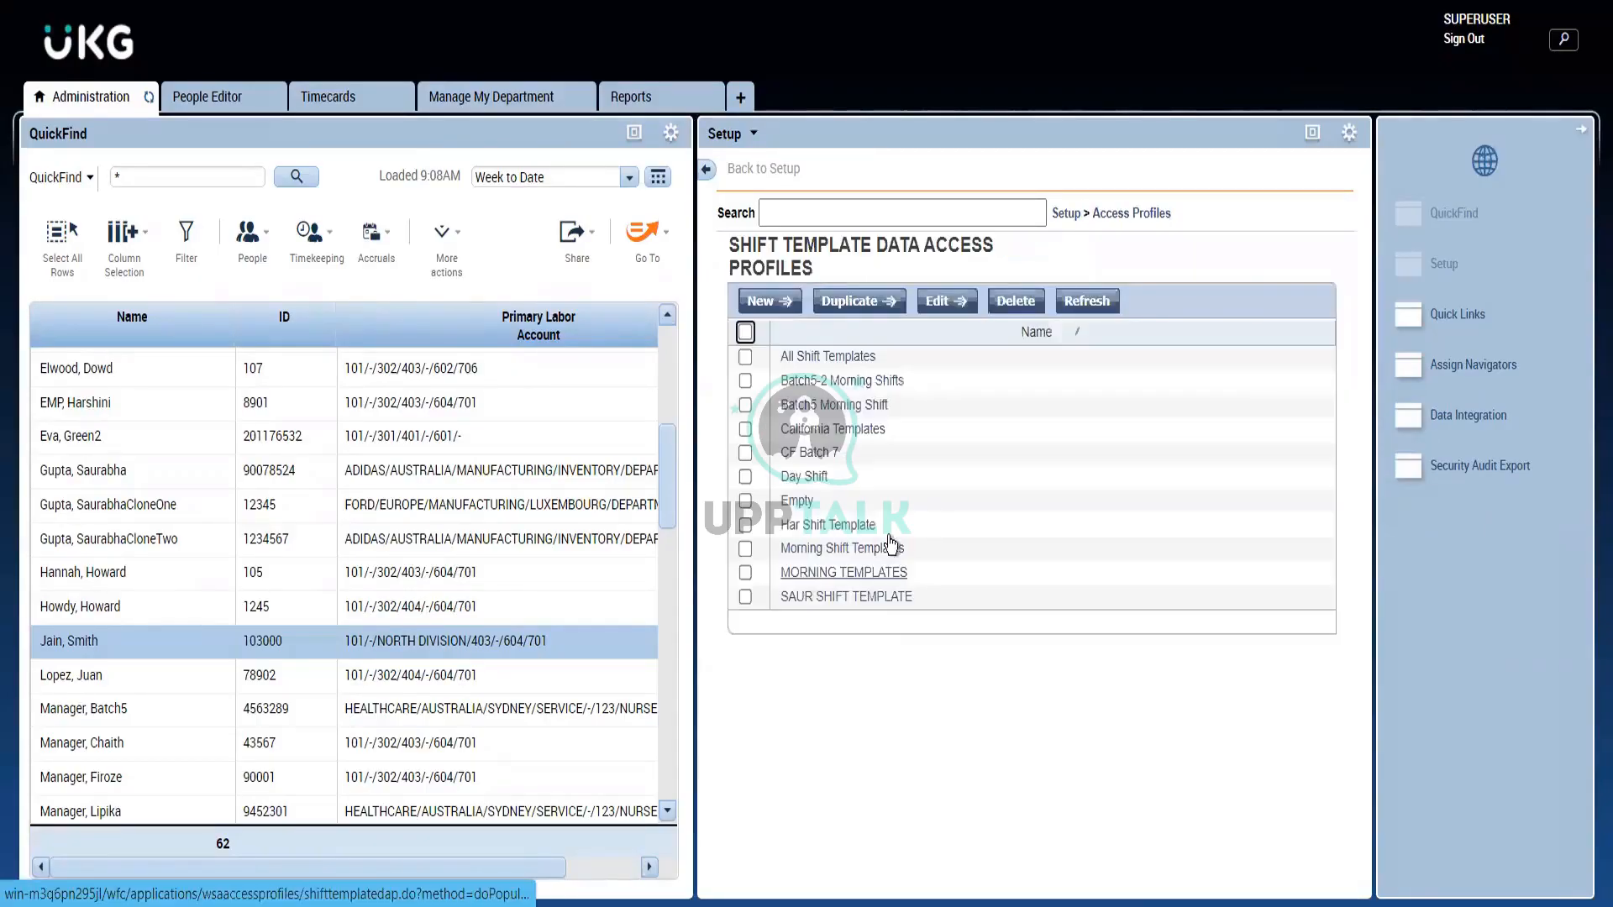
pyautogui.click(766, 300)
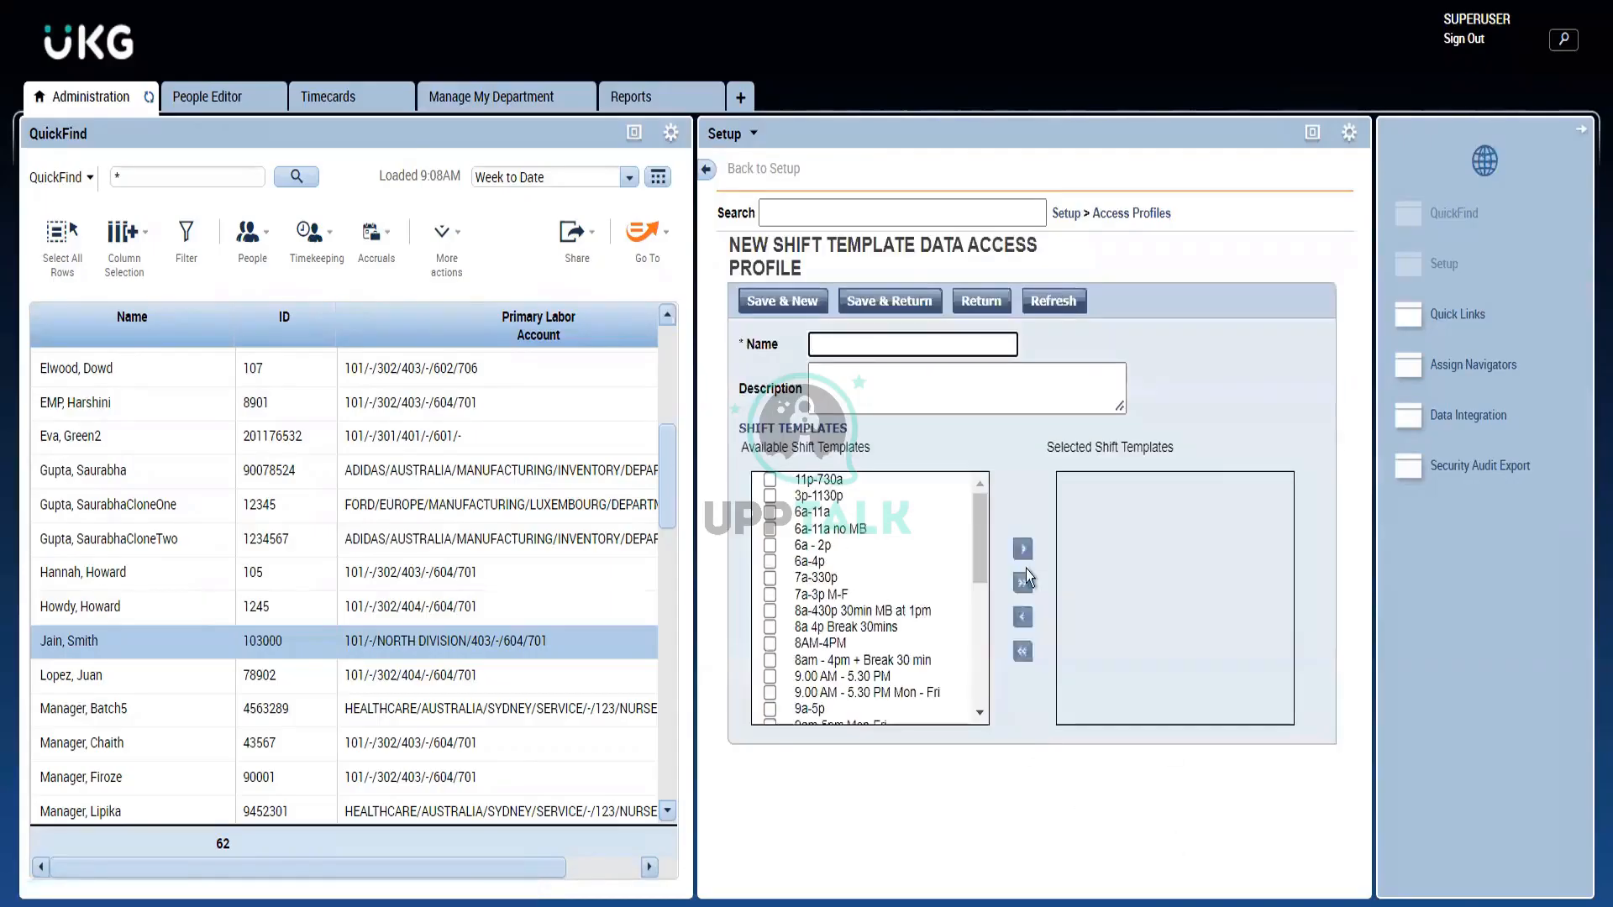
pyautogui.moveTo(977, 537); pyautogui.dragTo(975, 496)
# Step: Open a blank pattern template data access profile, examine the available pattern templates, and bring up the Access Profiles list again
pyautogui.click(1154, 220)
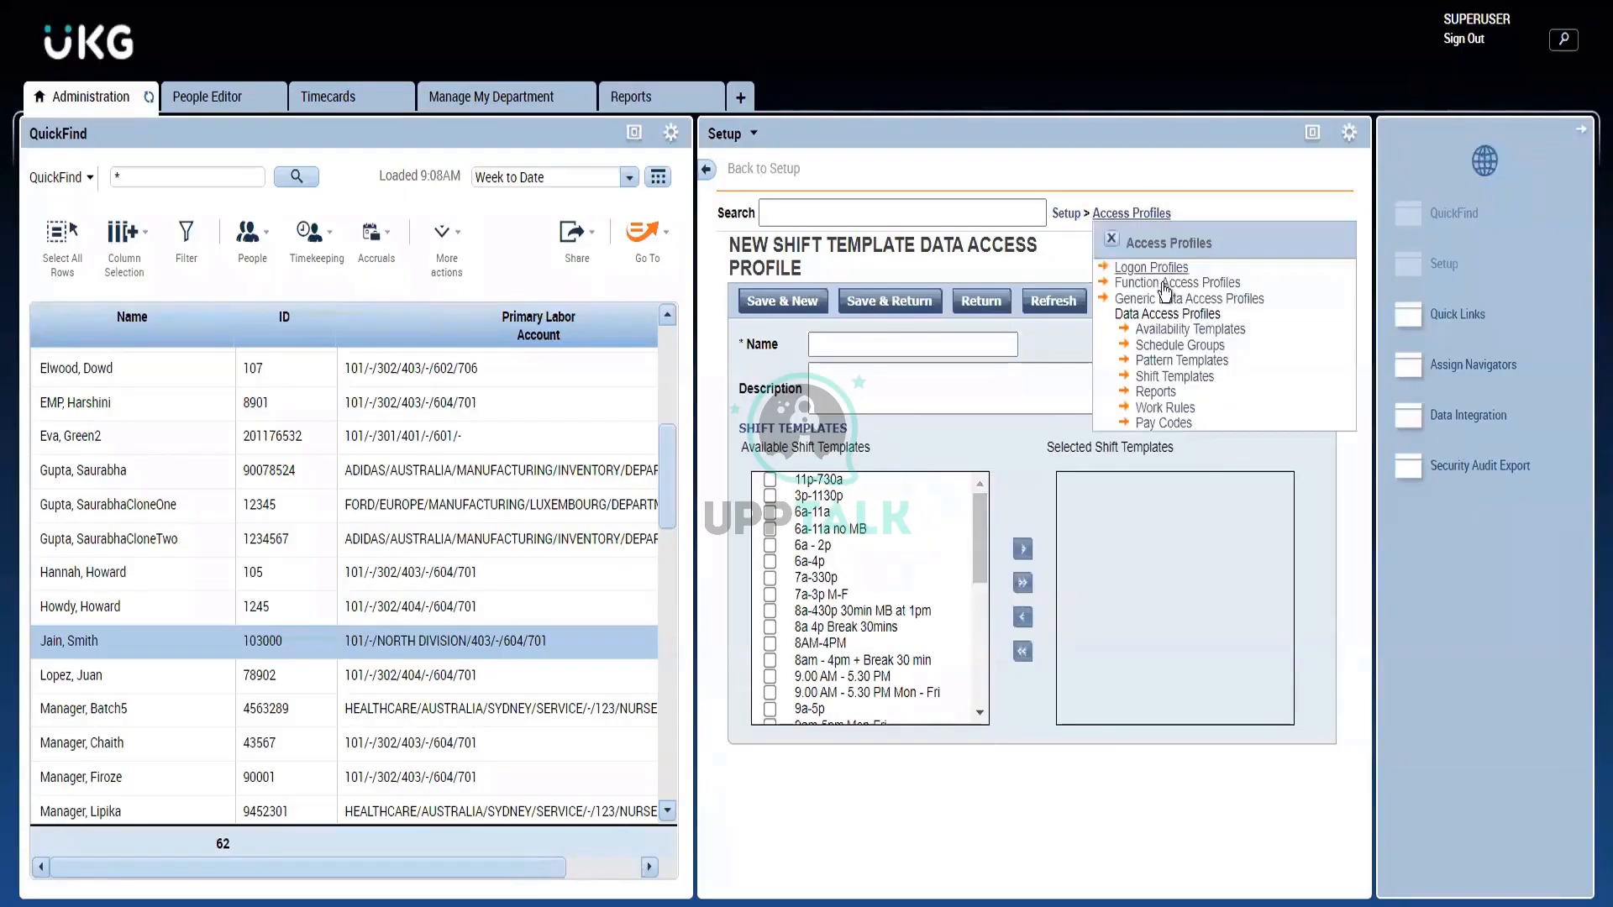
pyautogui.click(1177, 362)
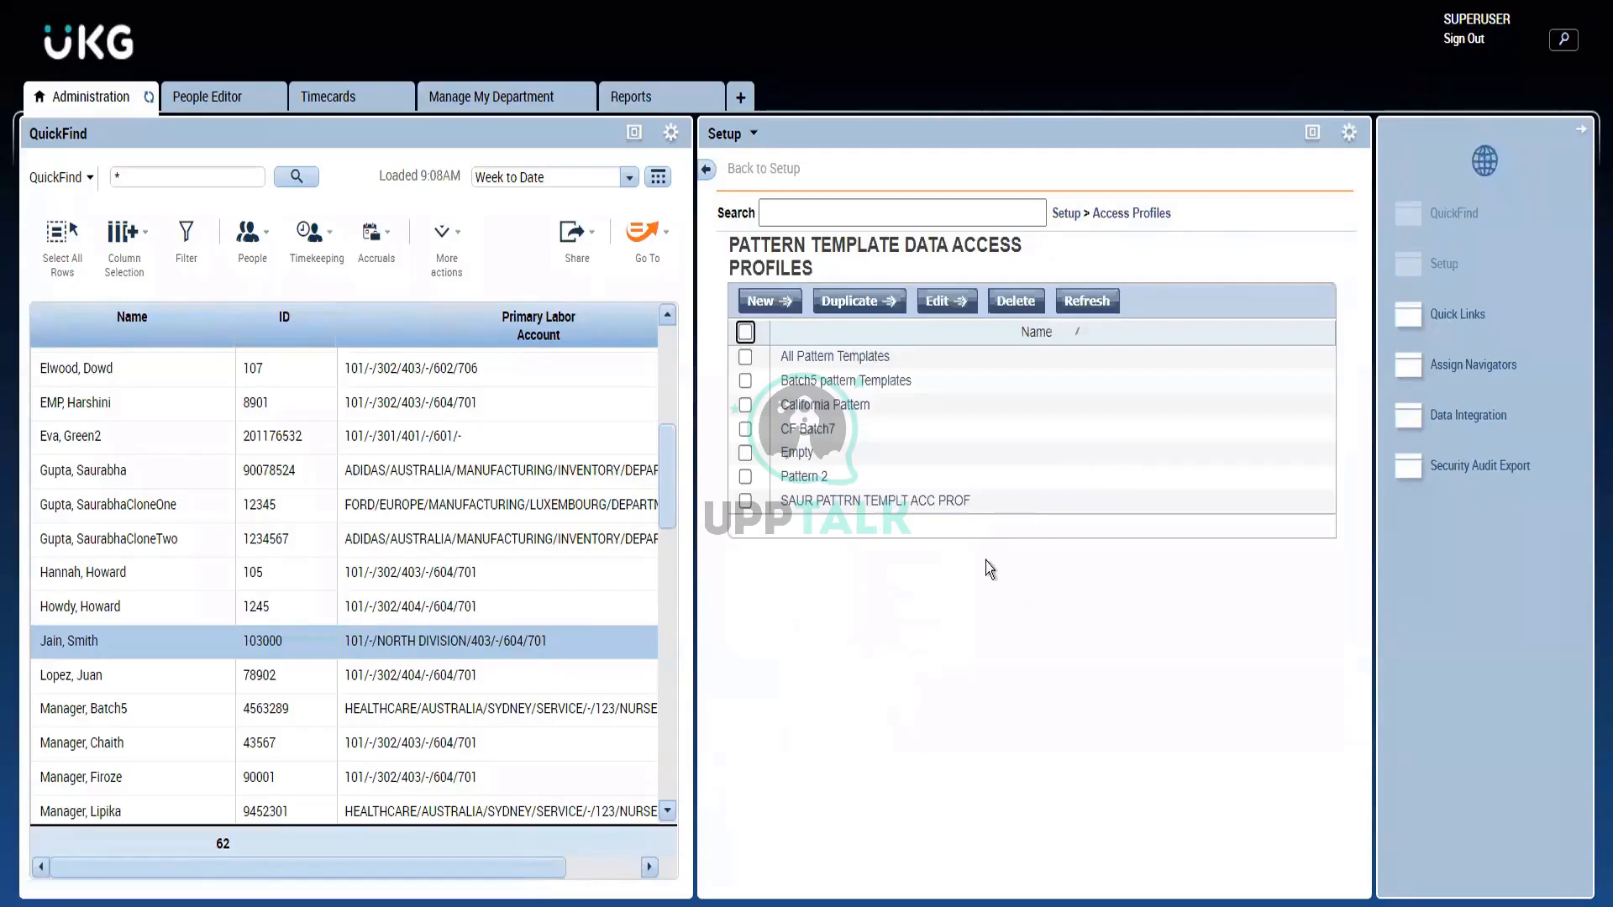
pyautogui.click(749, 299)
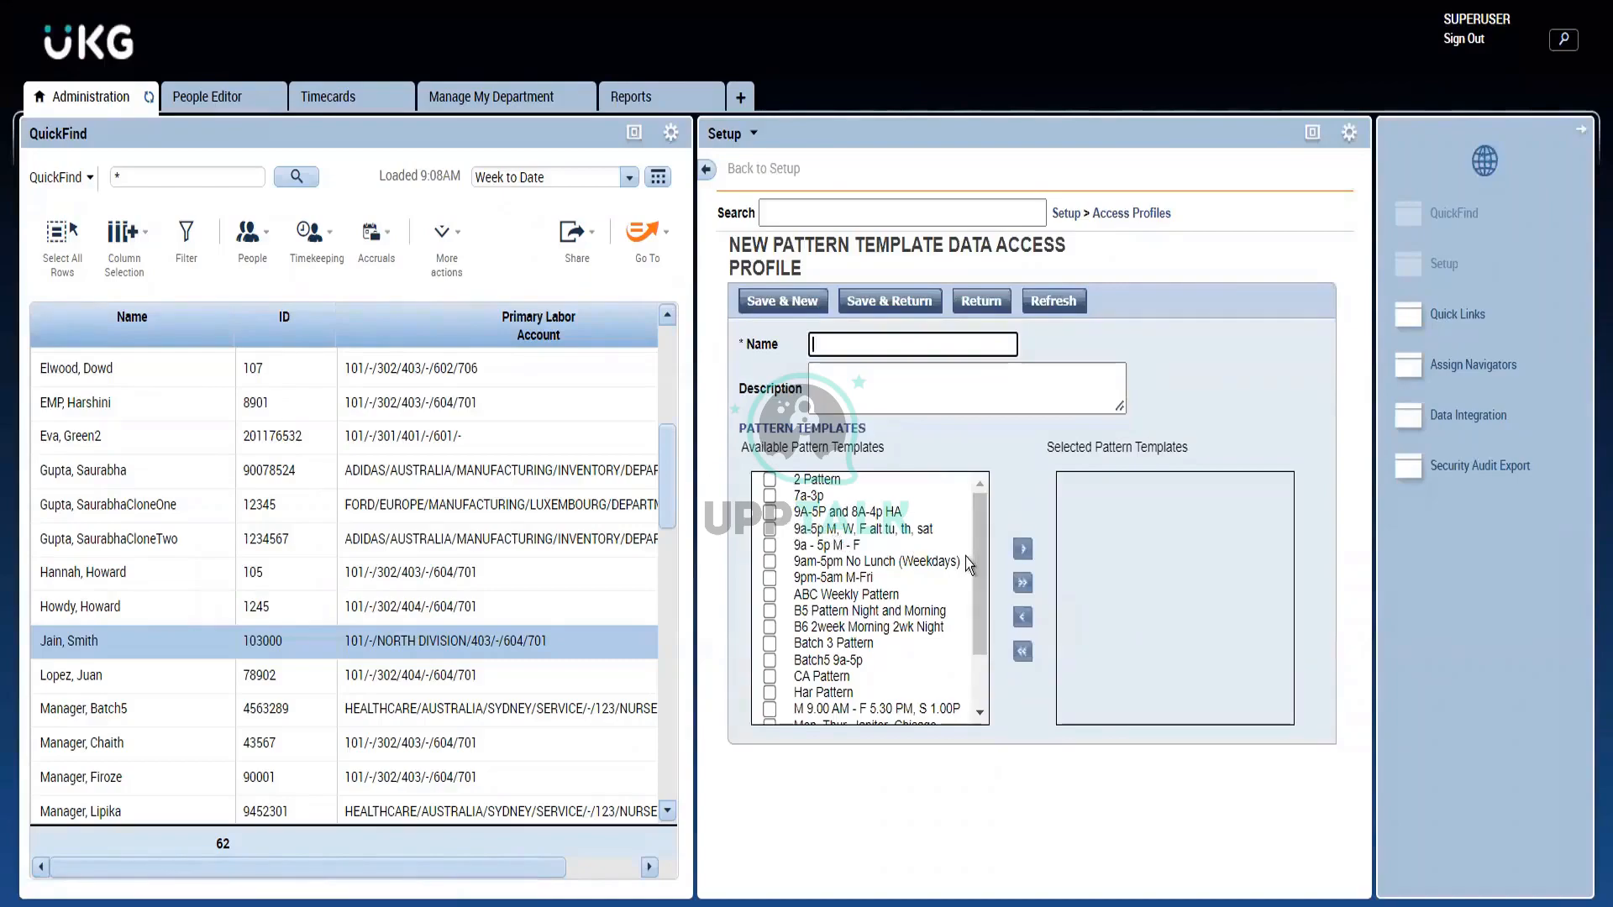
pyautogui.moveTo(975, 561); pyautogui.dragTo(976, 507)
pyautogui.click(1206, 442)
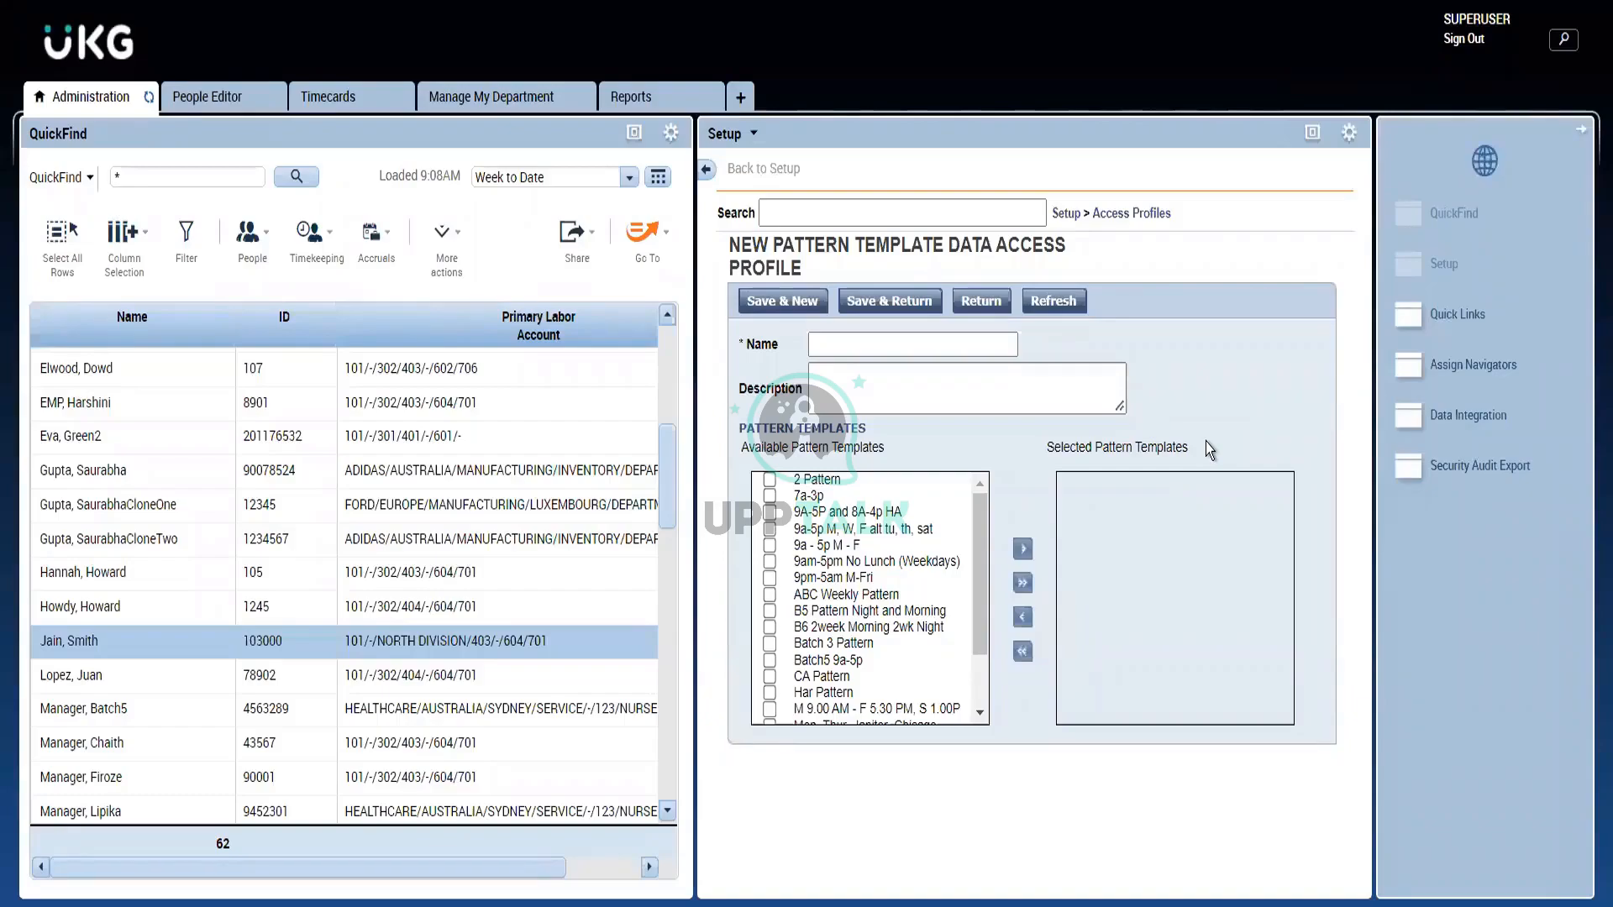
pyautogui.click(1124, 213)
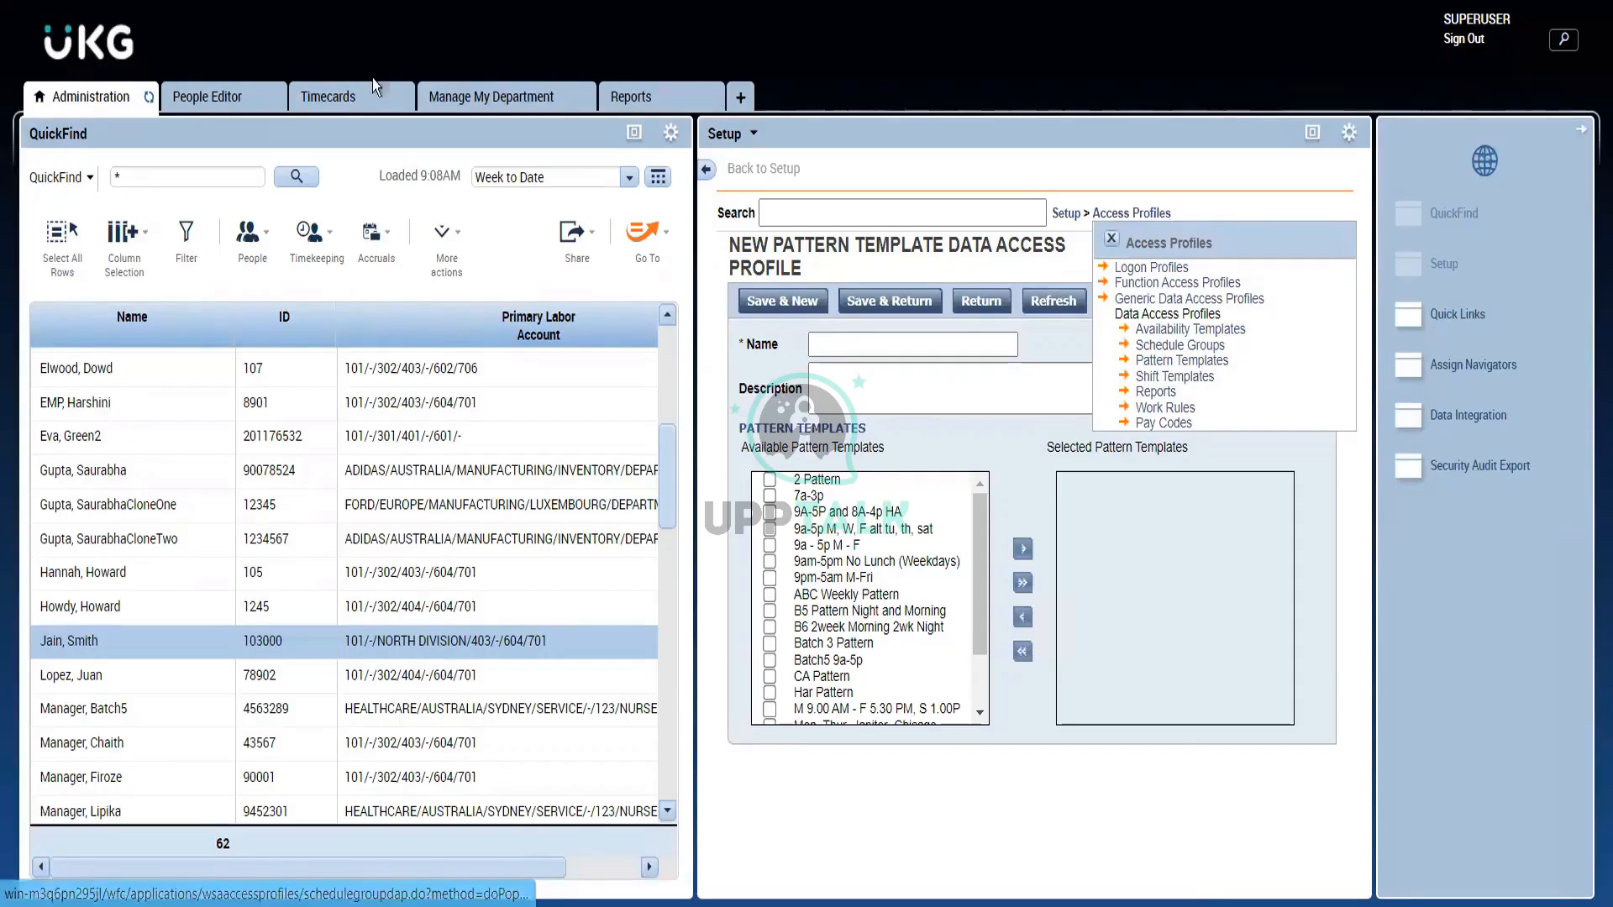
# Step: Return to the employee's record, expand Manager Role-General and check the Report Profile choices without changing the selection
pyautogui.click(191, 94)
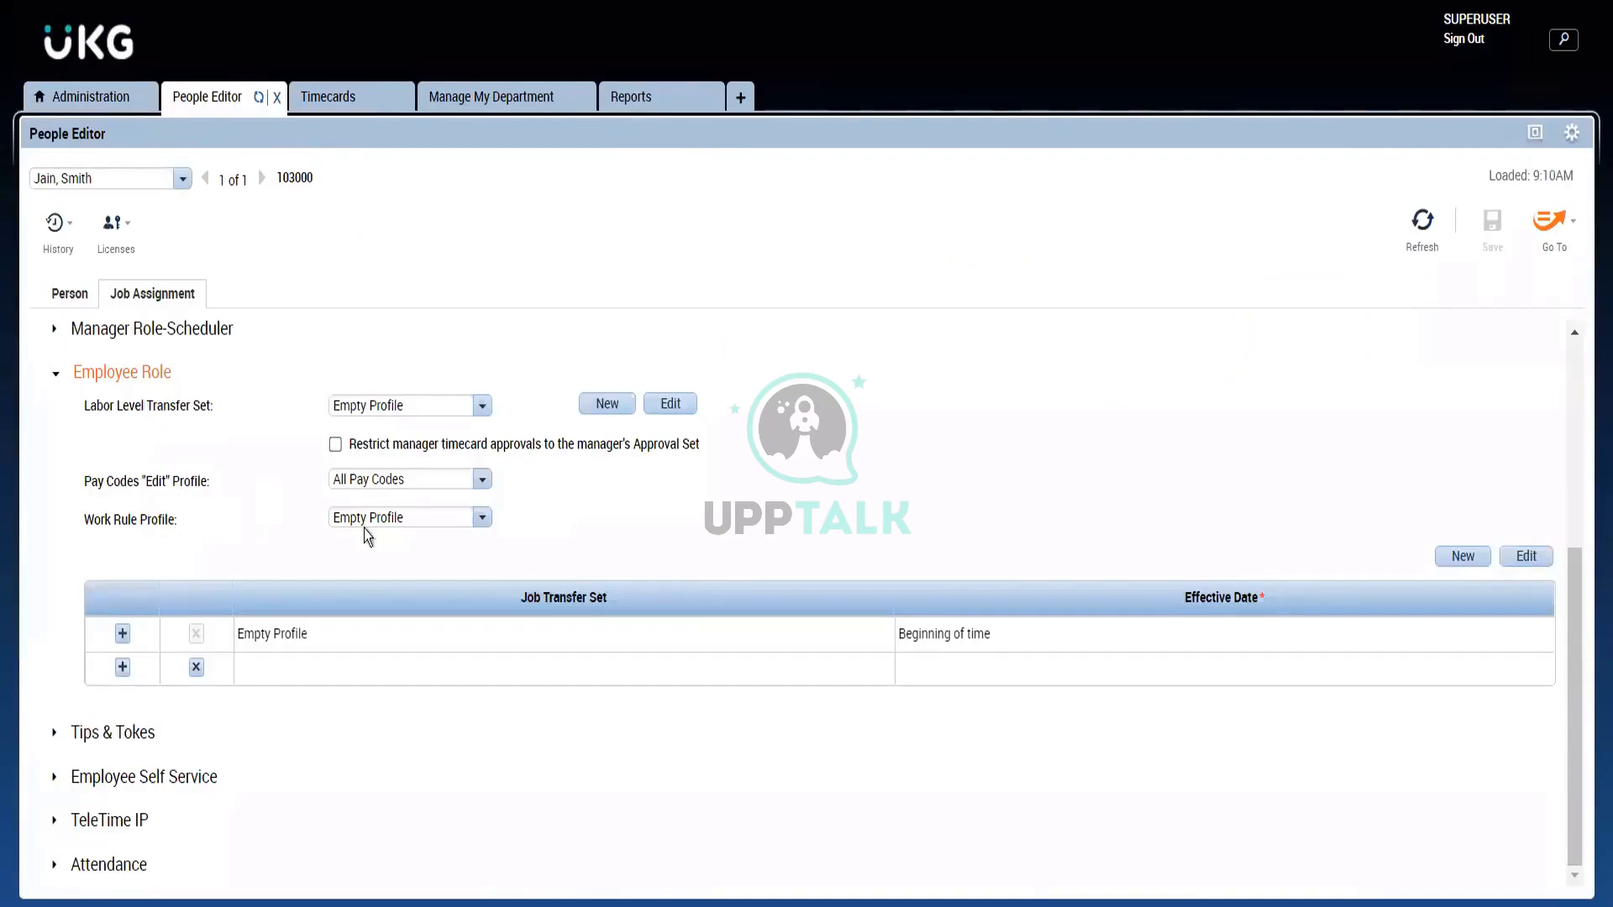
pyautogui.click(164, 375)
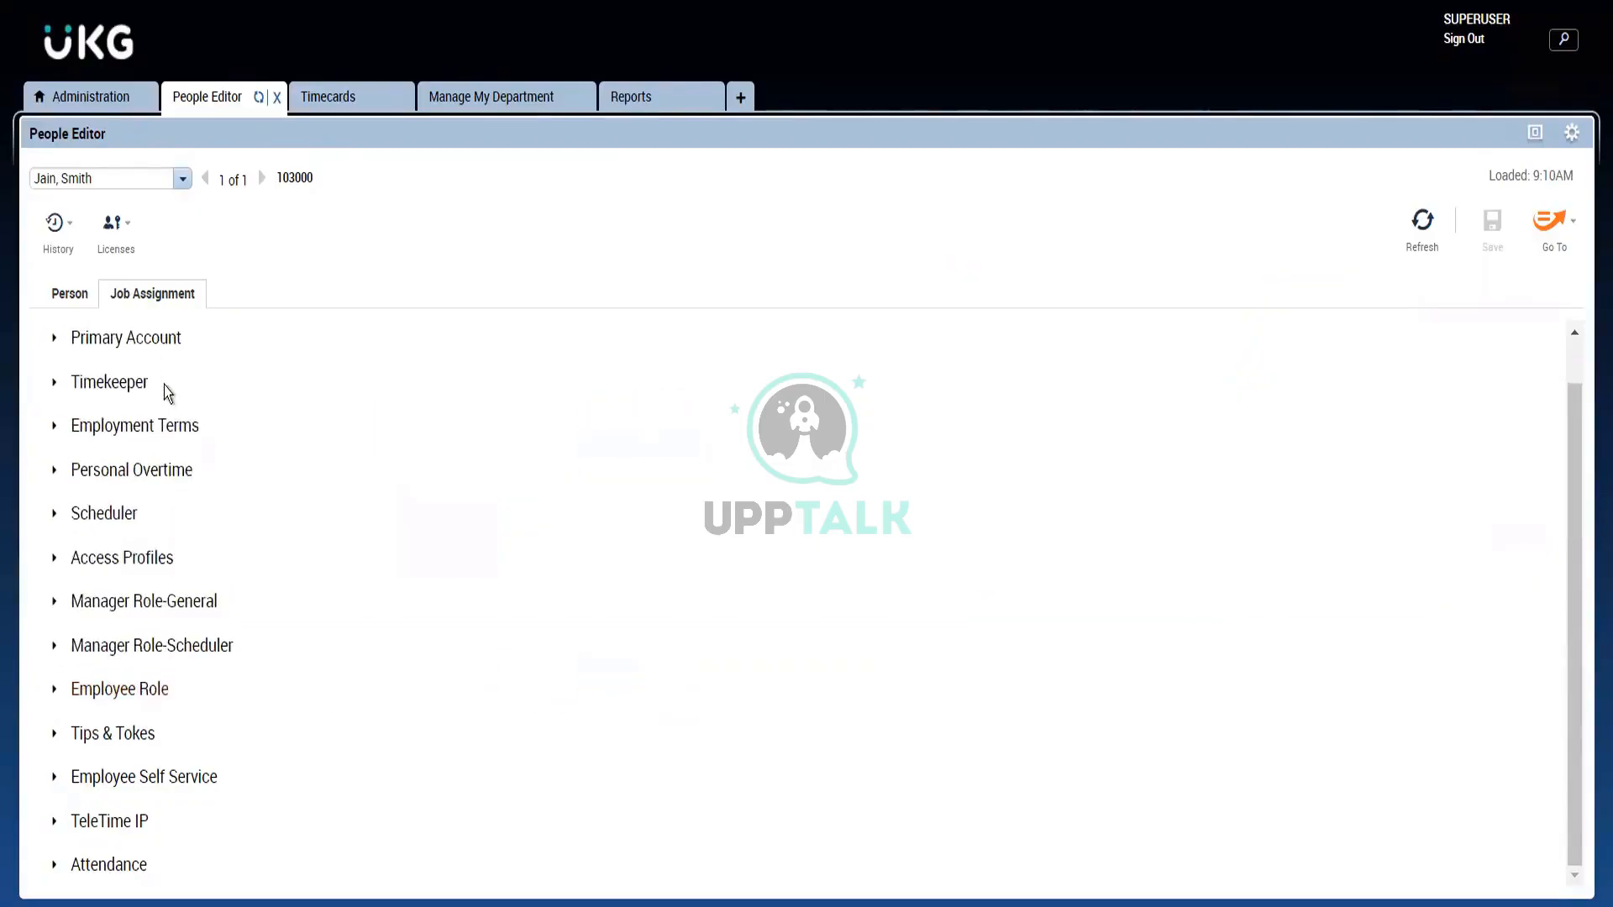
pyautogui.click(151, 604)
pyautogui.scroll(5, 150, 602)
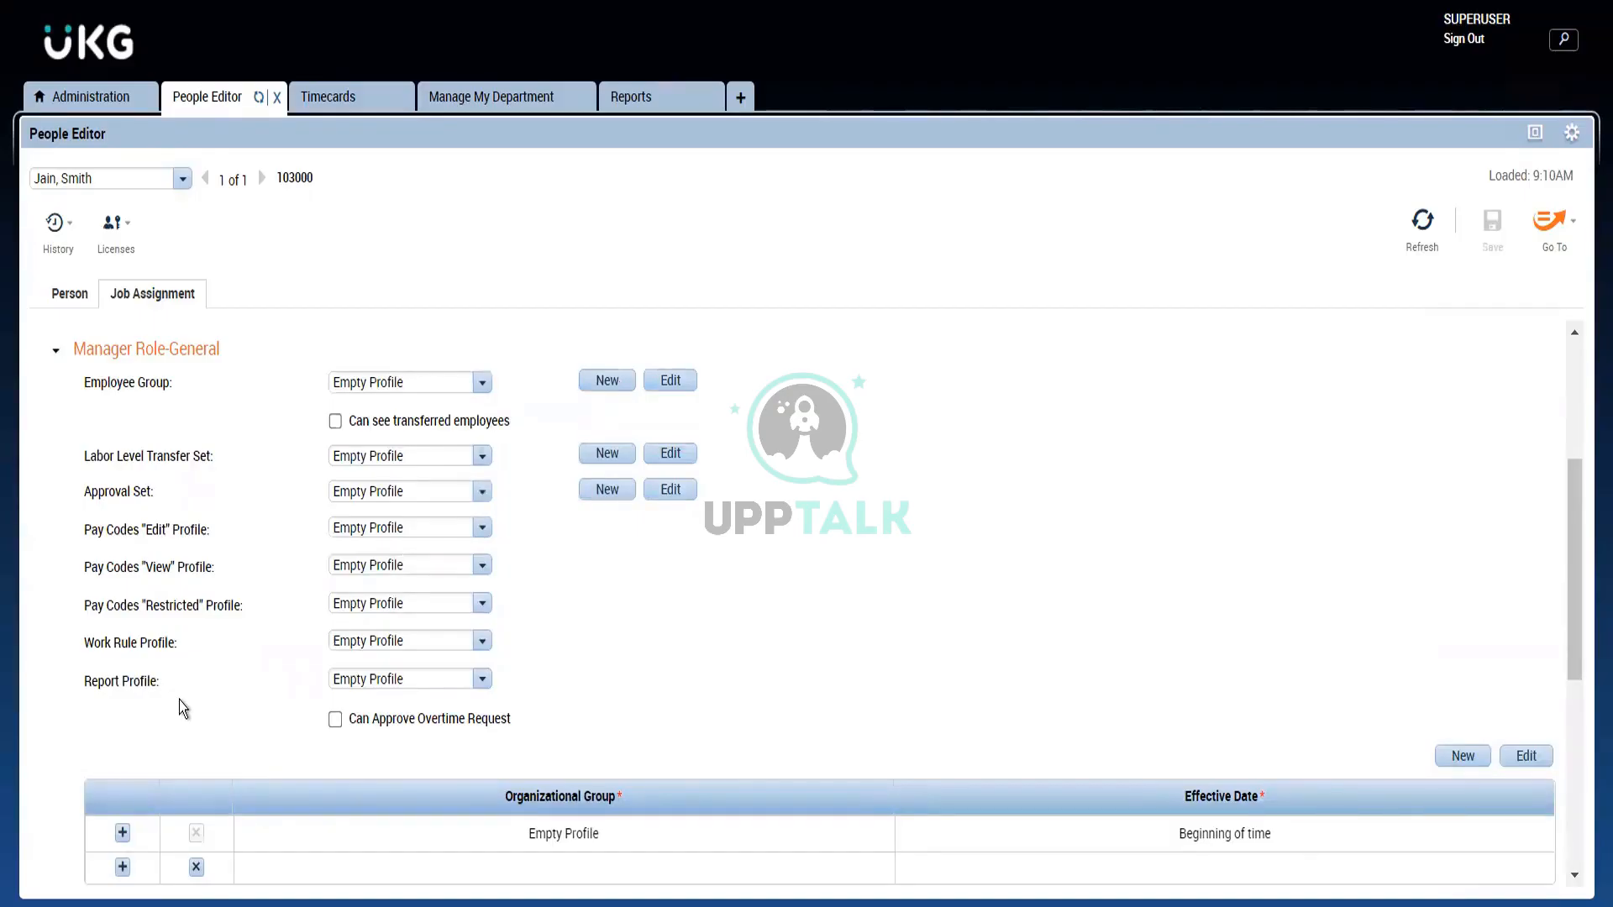
pyautogui.click(360, 680)
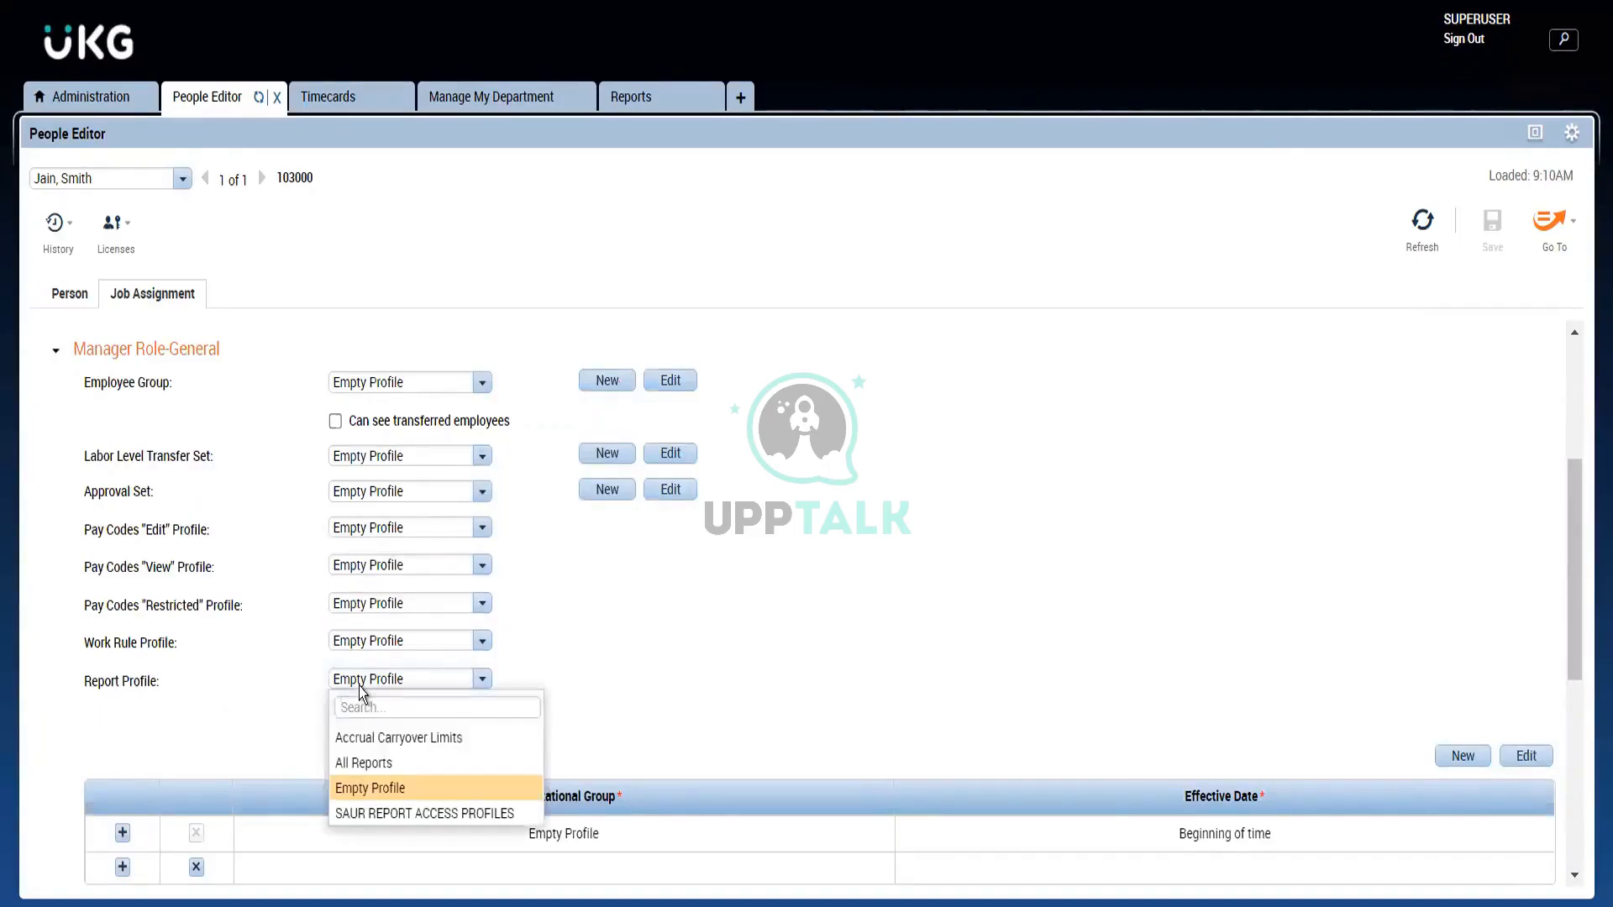
pyautogui.click(359, 687)
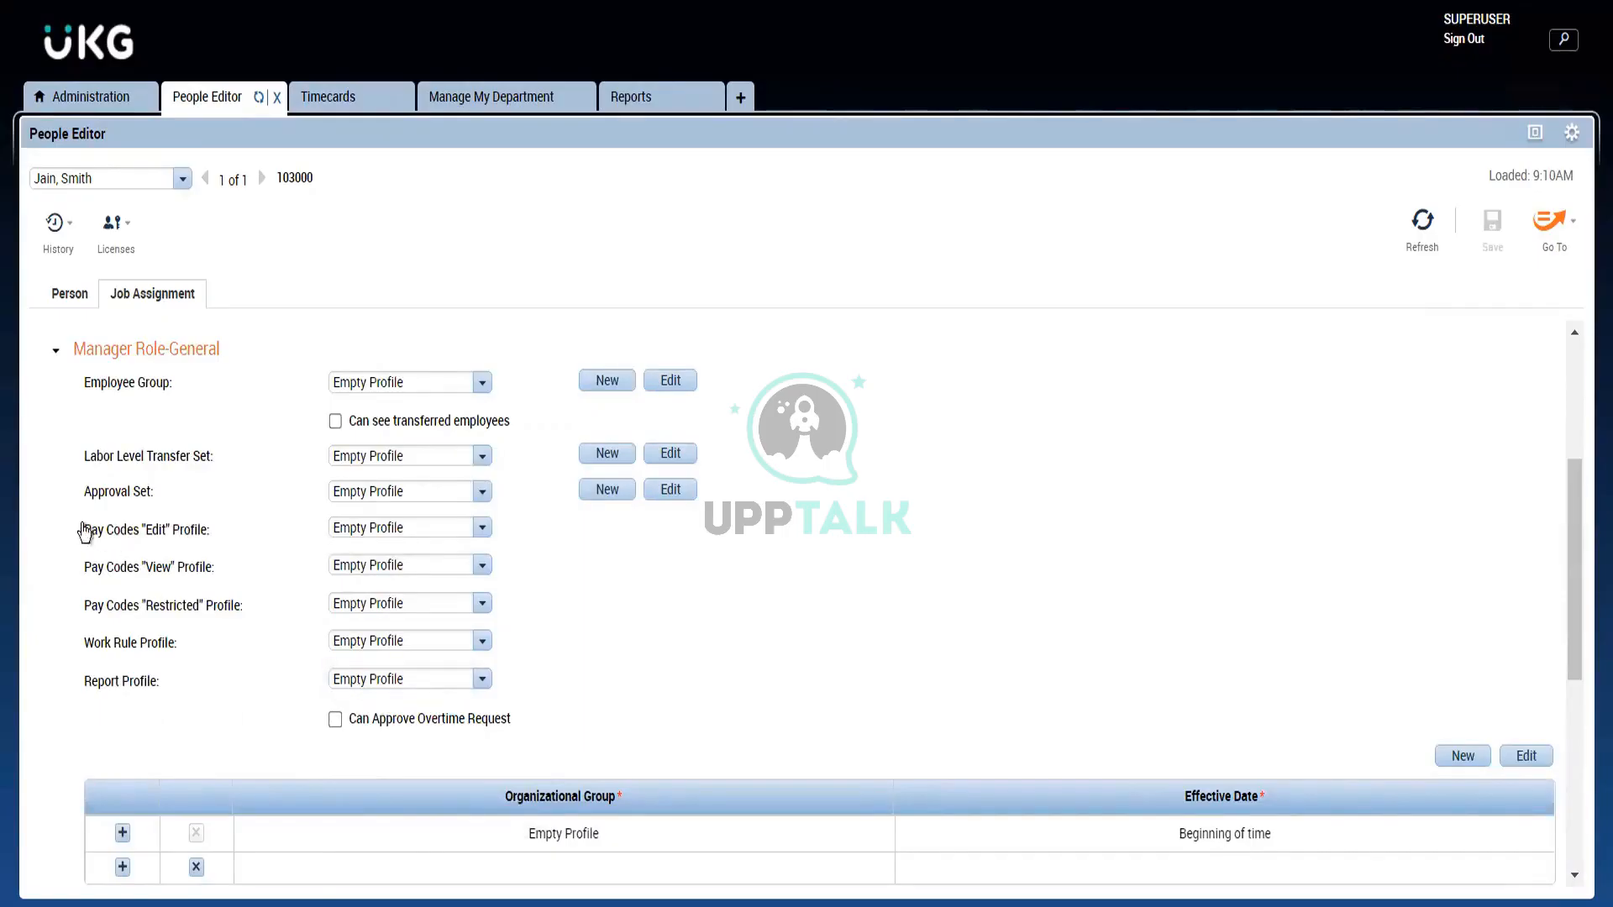
# Step: Review the Pay Codes "Edit", "View" and "Restricted" profile settings, collapse Manager Role-General, and return to the Access Profiles in Setup
pyautogui.moveTo(68, 522); pyautogui.dragTo(242, 605)
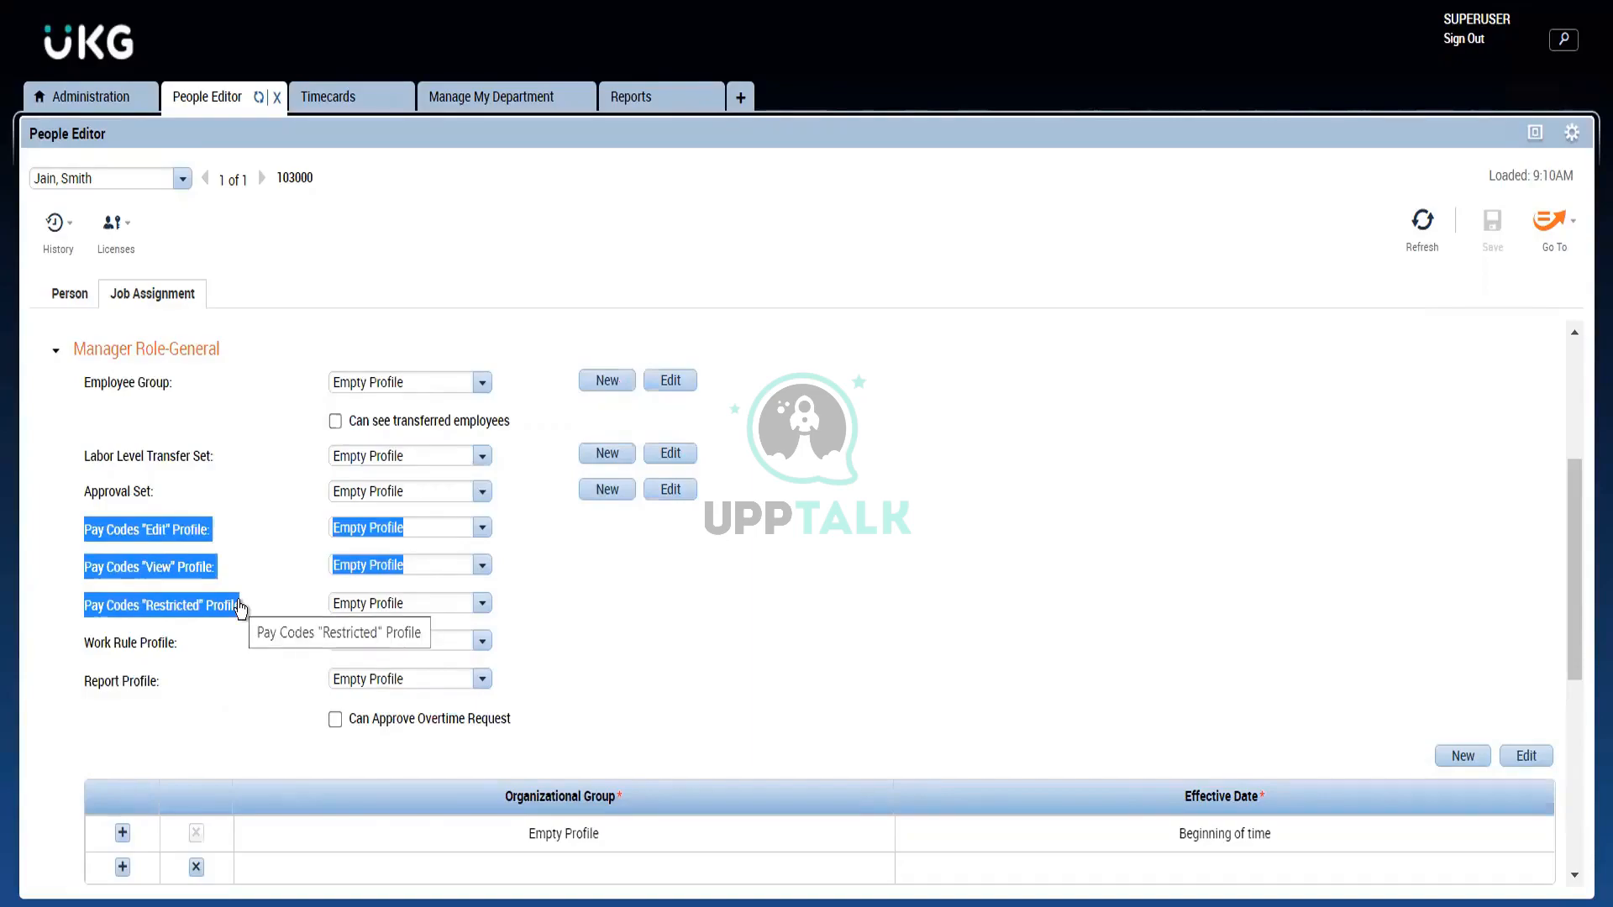
pyautogui.click(240, 607)
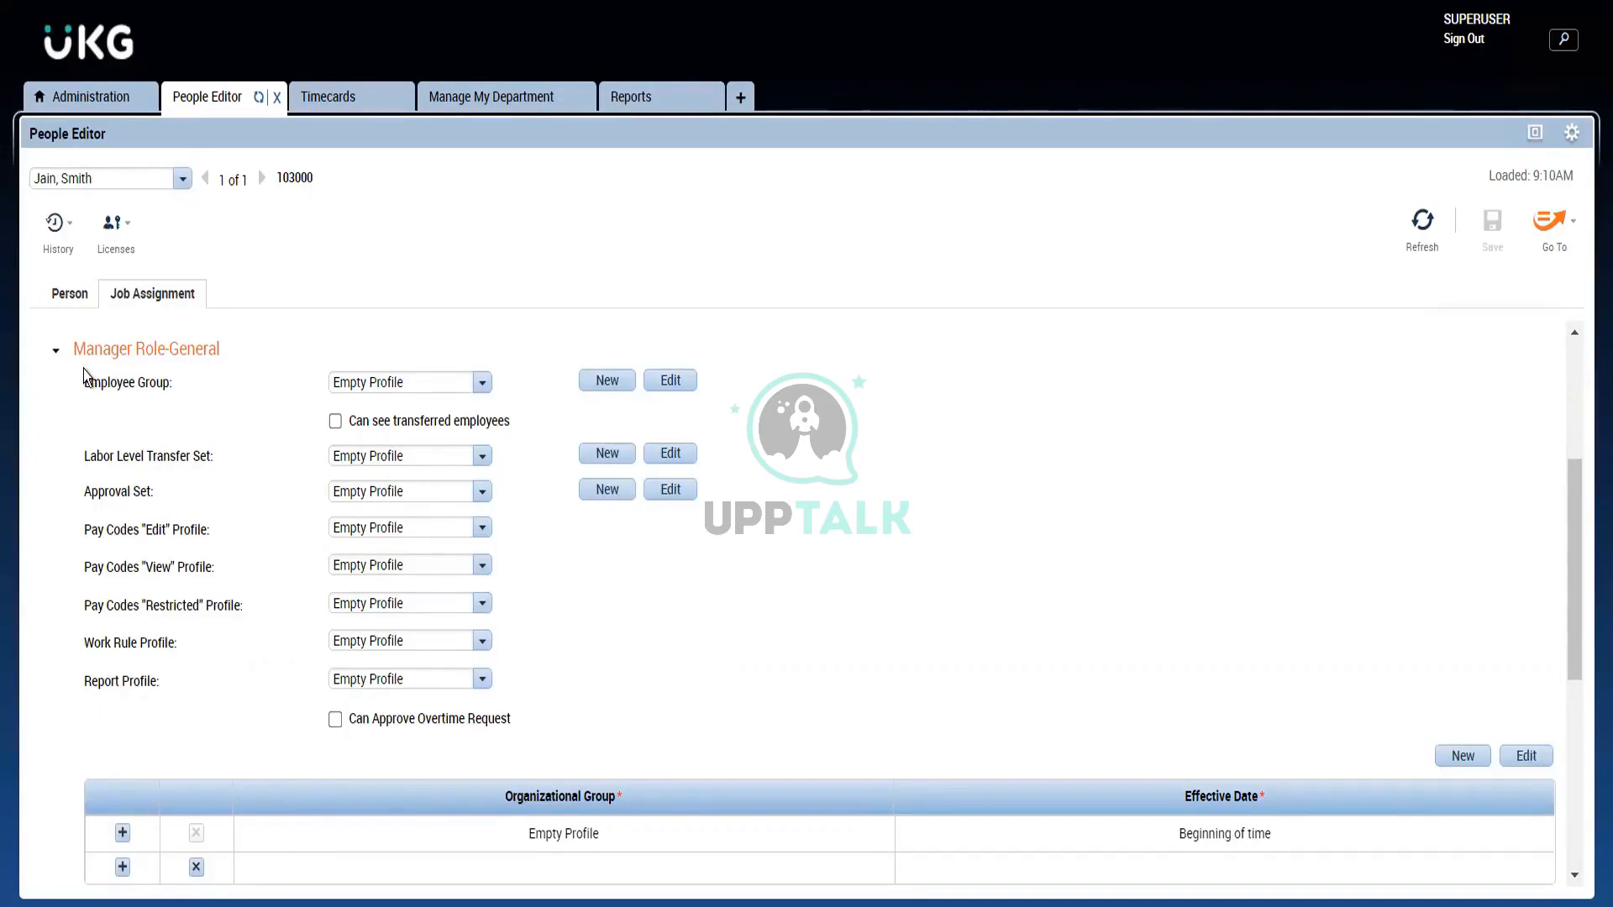
pyautogui.click(105, 357)
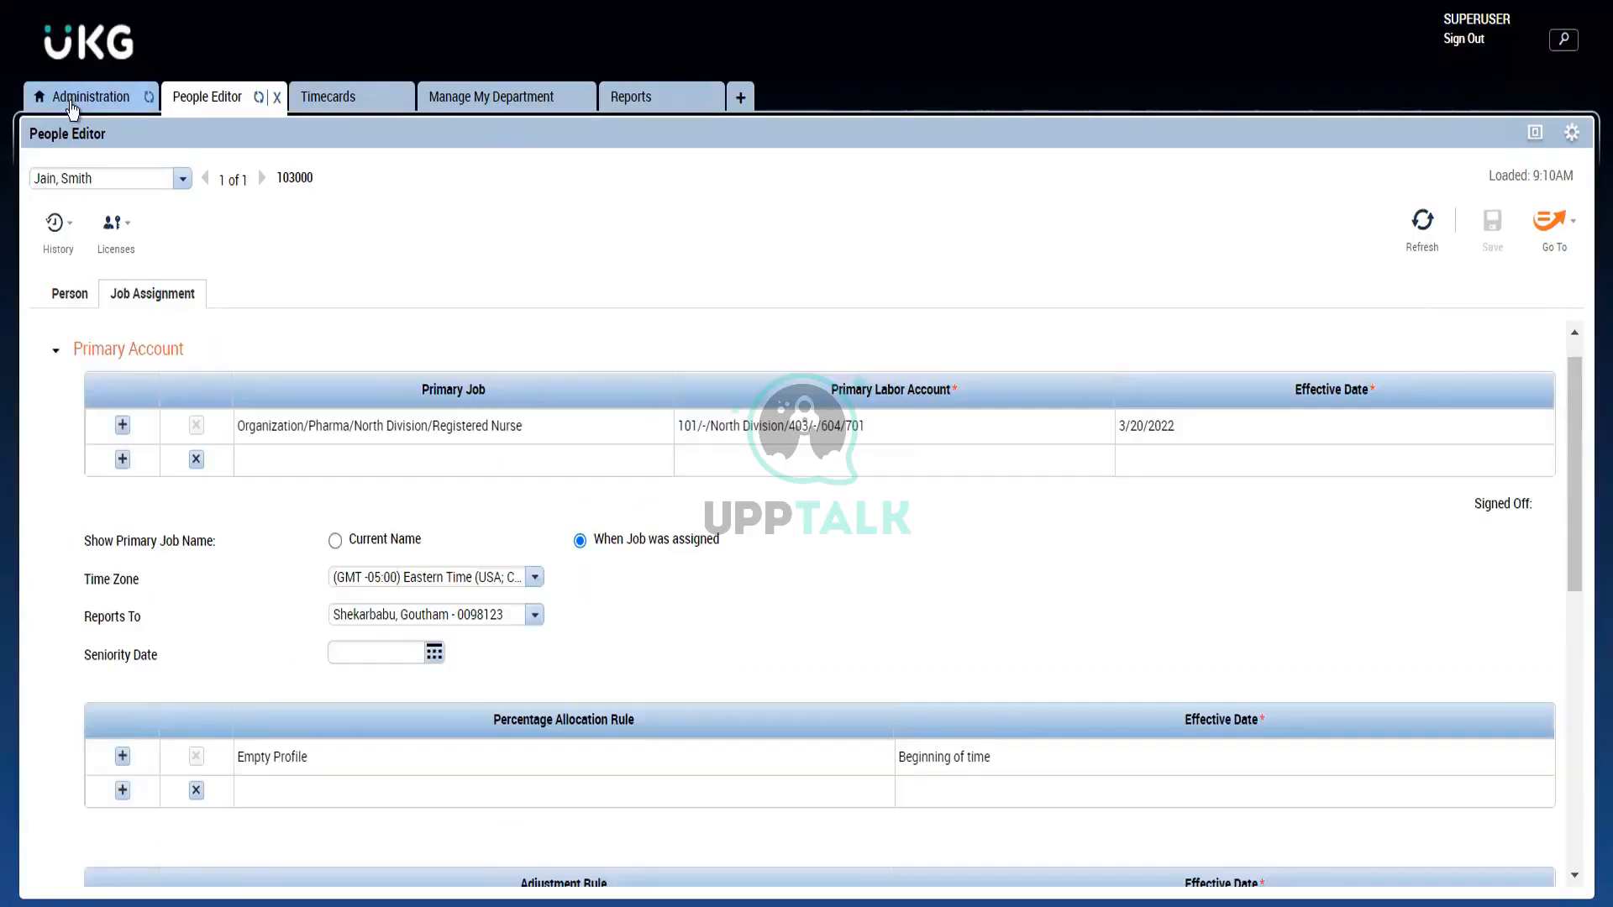
pyautogui.click(75, 105)
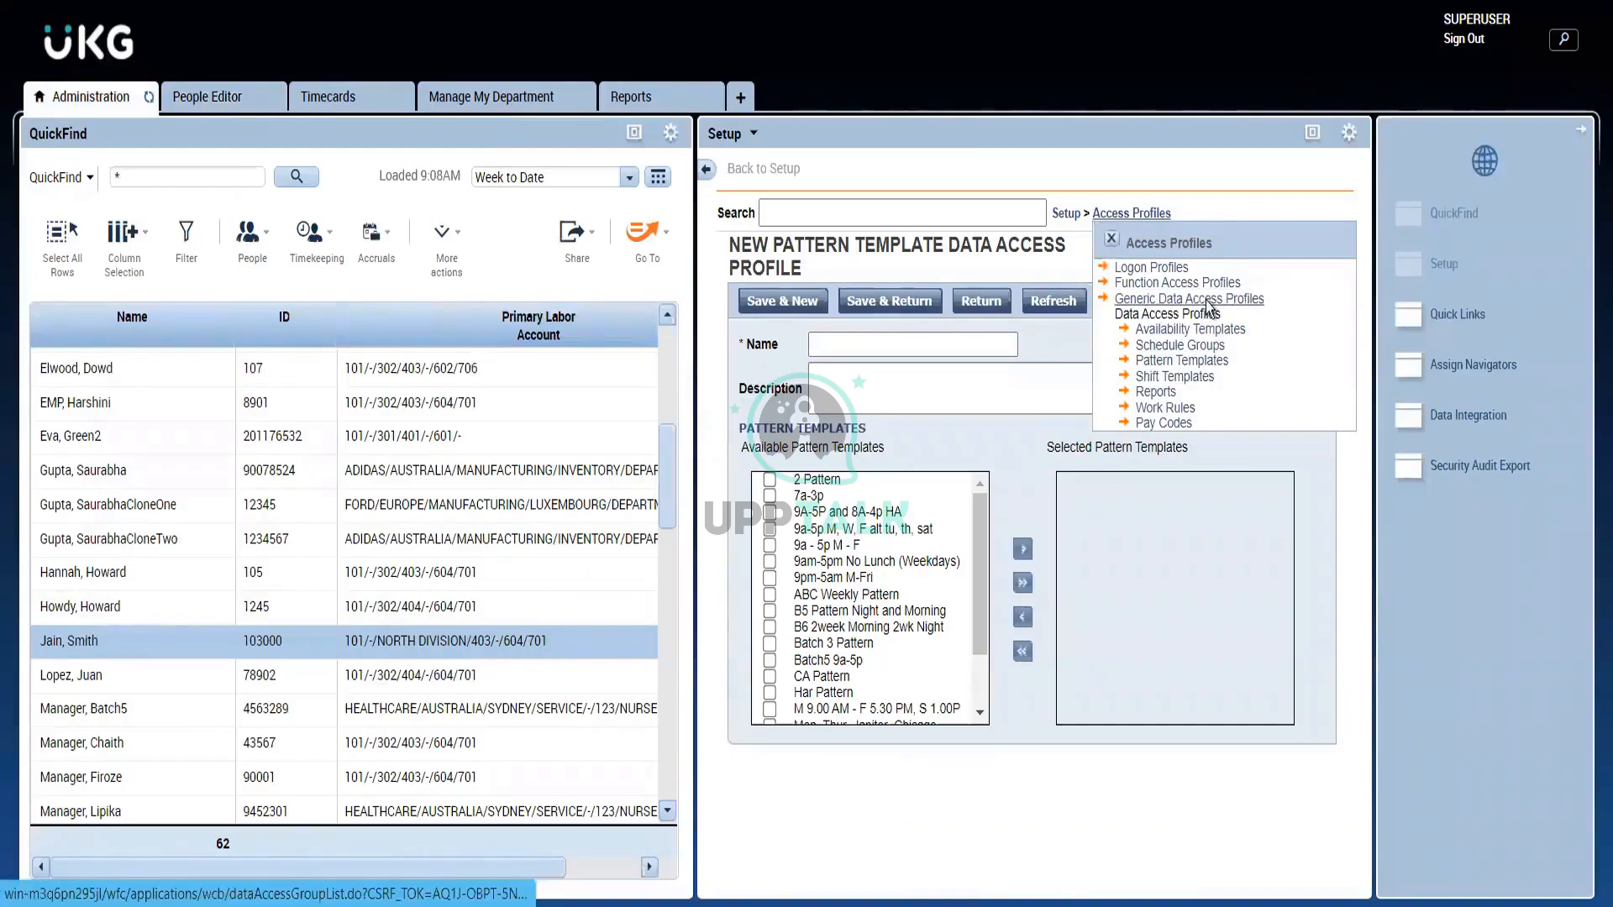
# Step: Show the Generic Data Access Profiles in the enlarged Setup view, examine the "All Access" profile, and return to the profile list
pyautogui.click(1208, 301)
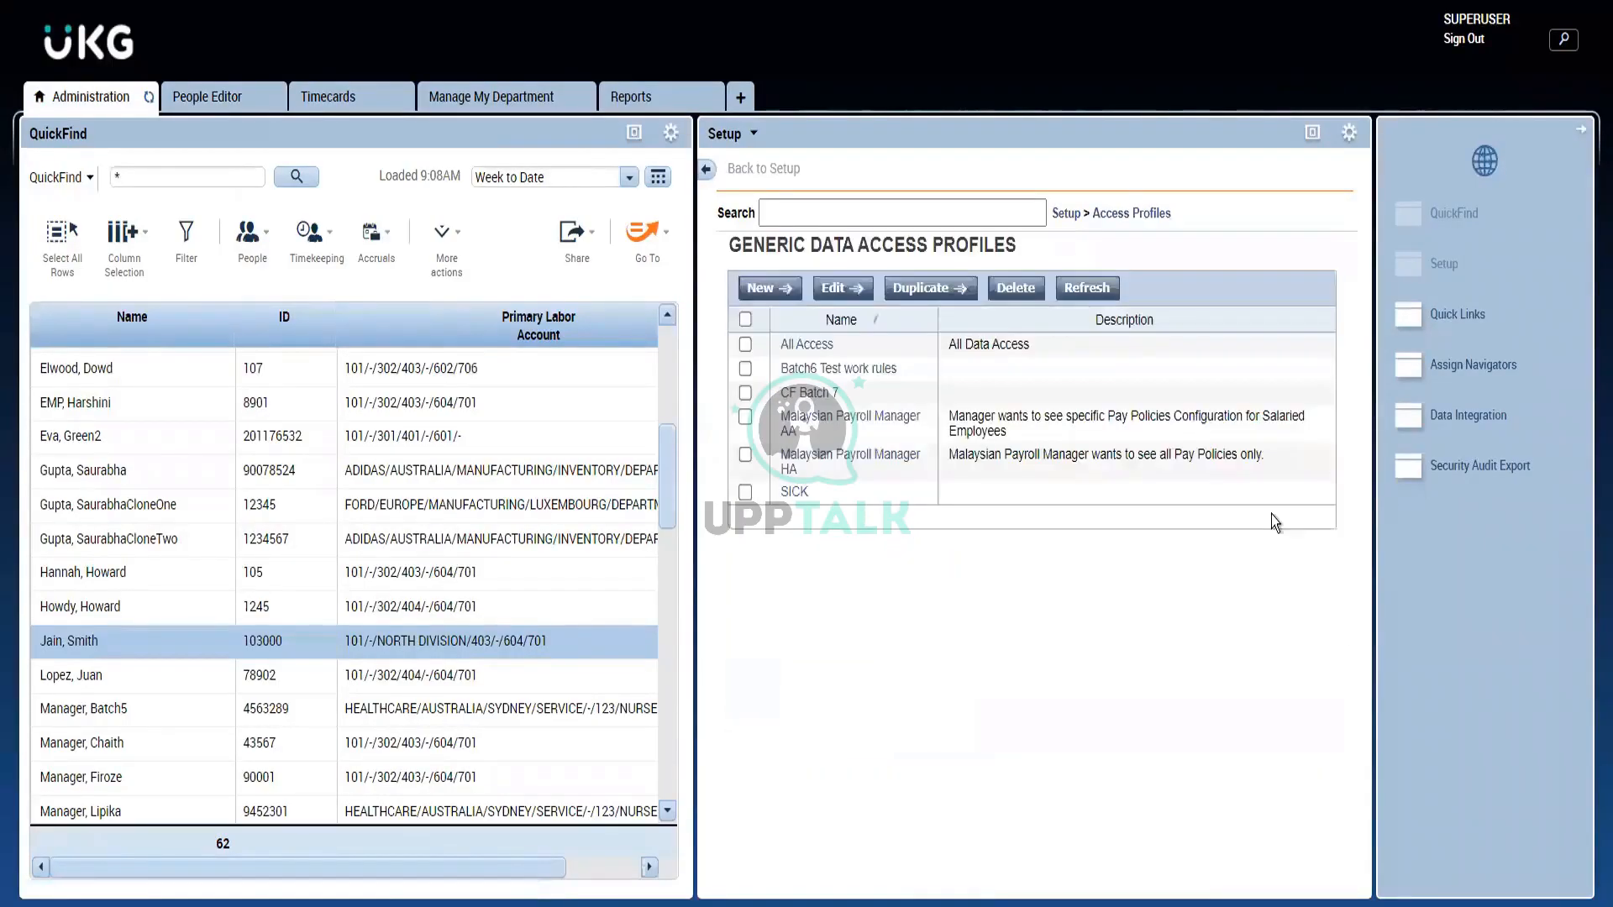
pyautogui.click(1306, 133)
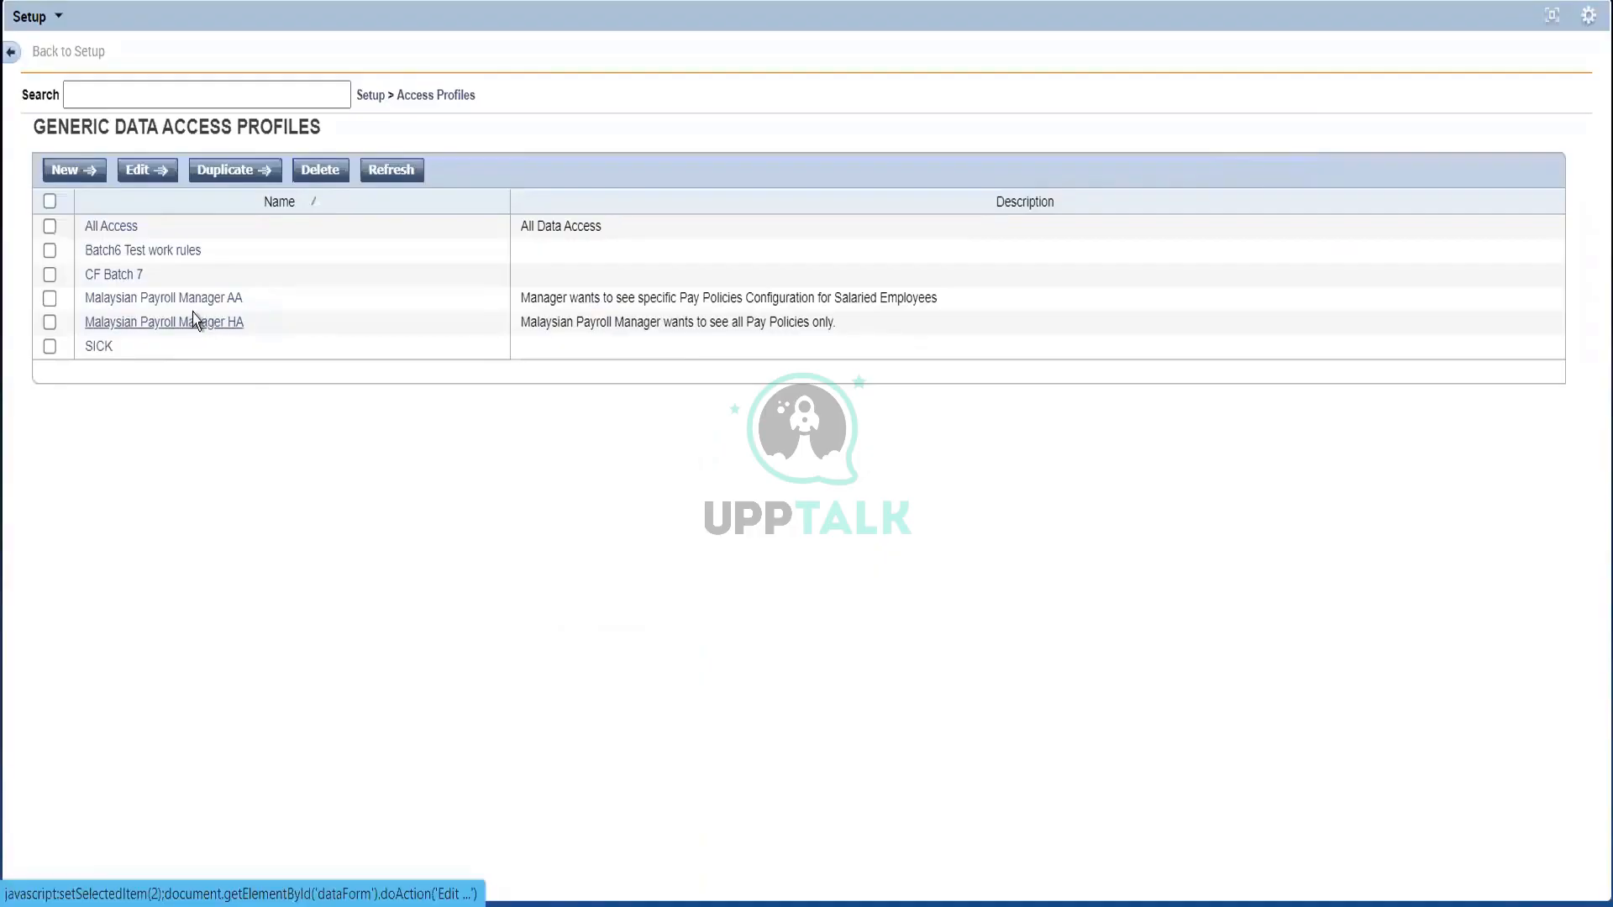
pyautogui.click(114, 224)
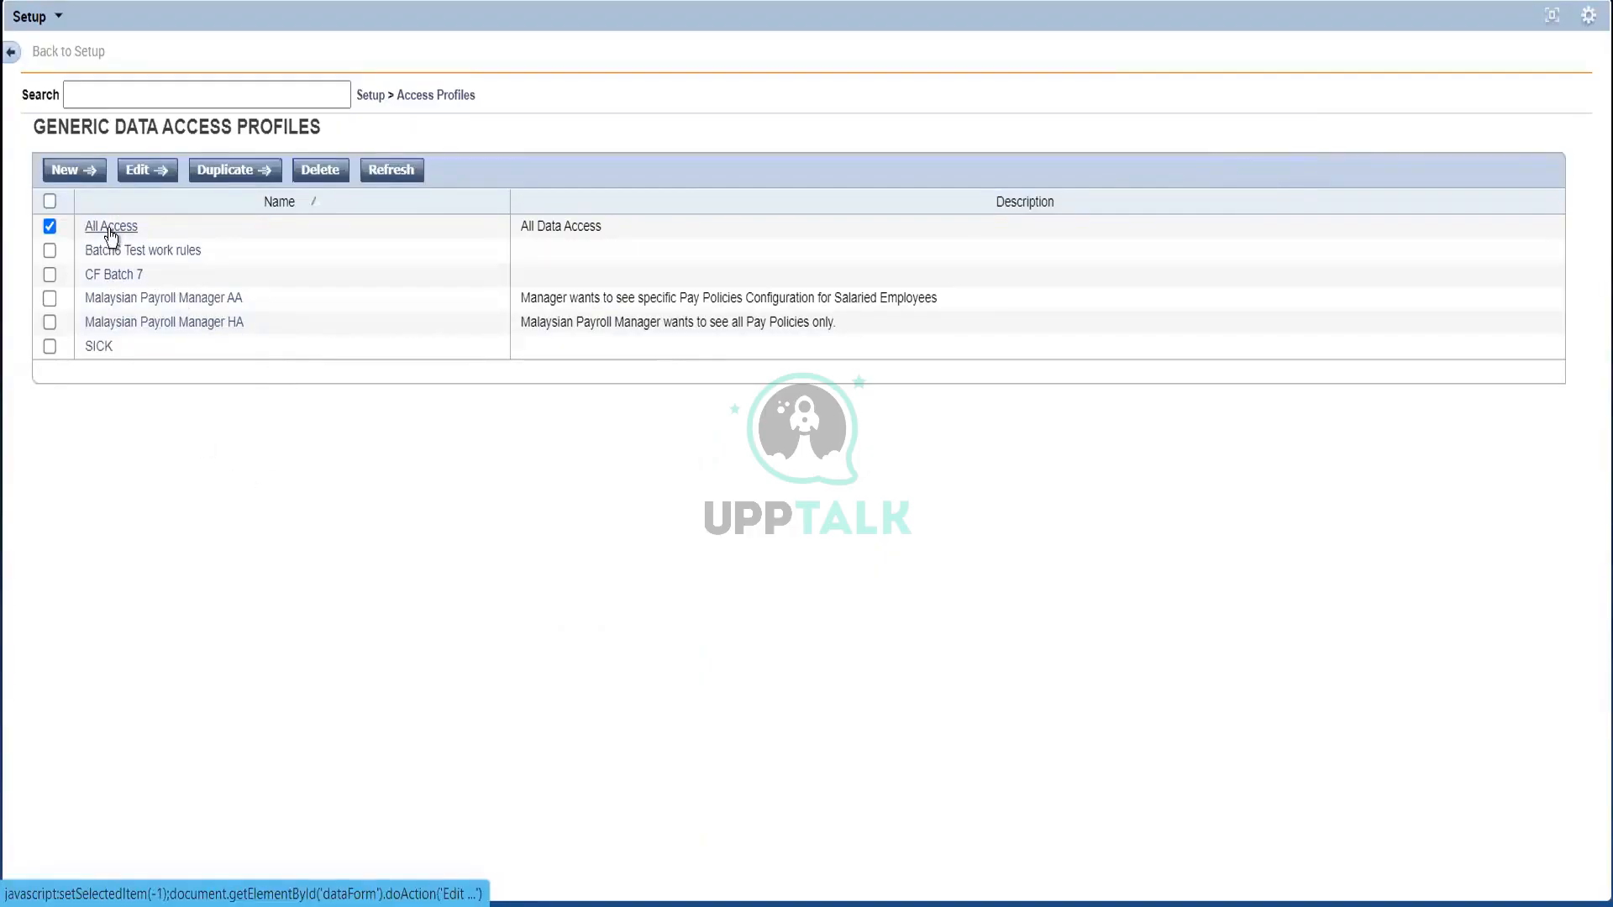
pyautogui.click(108, 226)
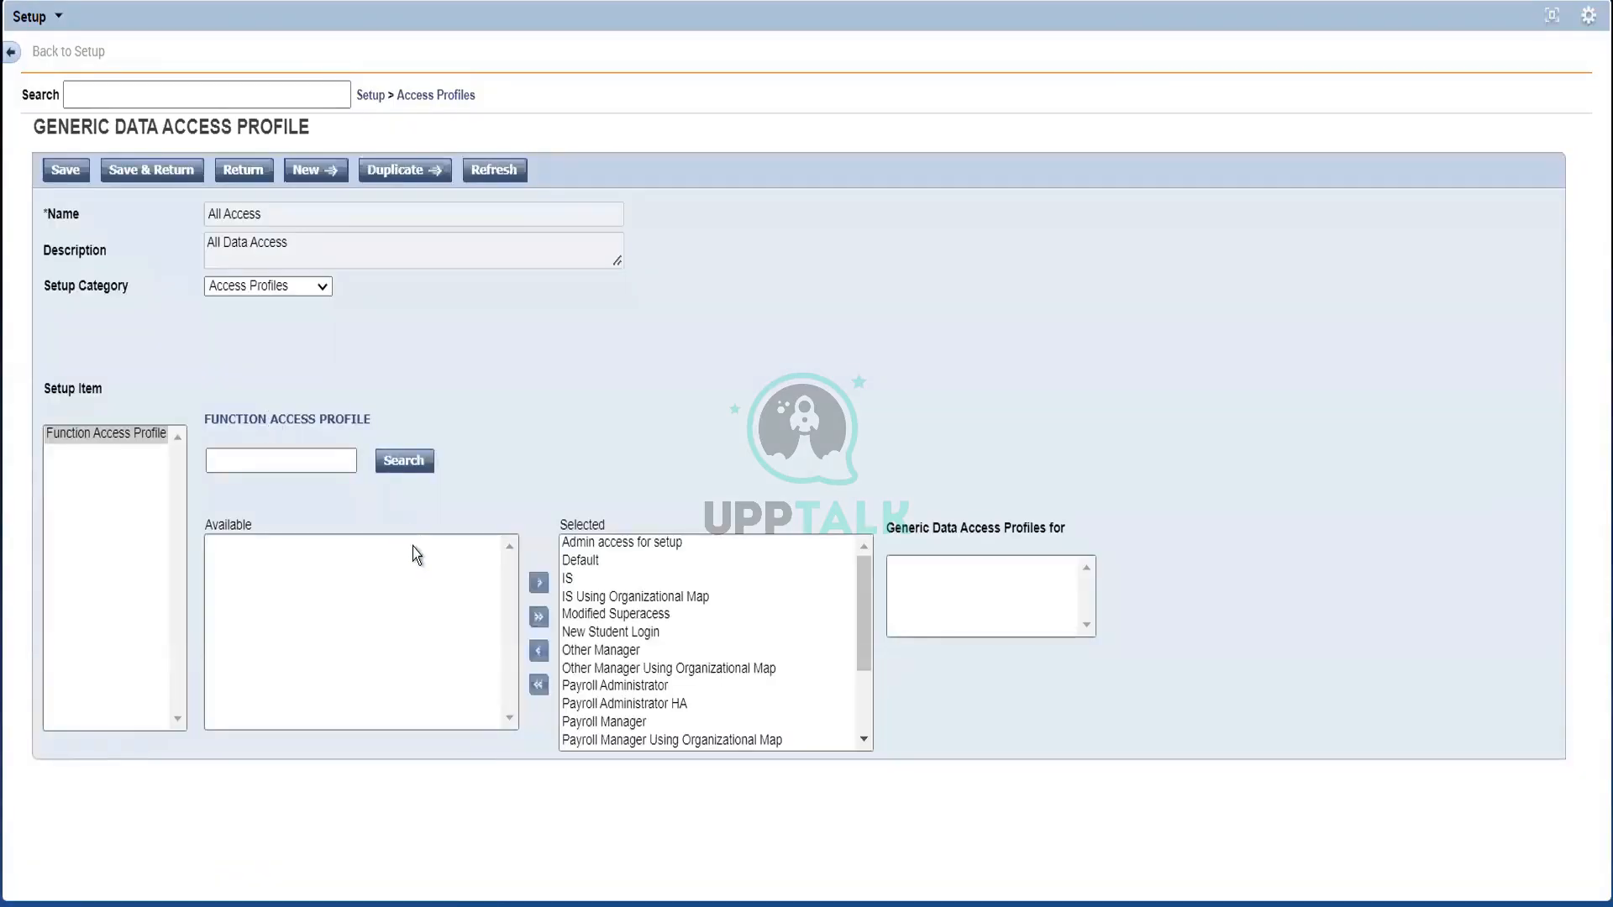
pyautogui.click(423, 100)
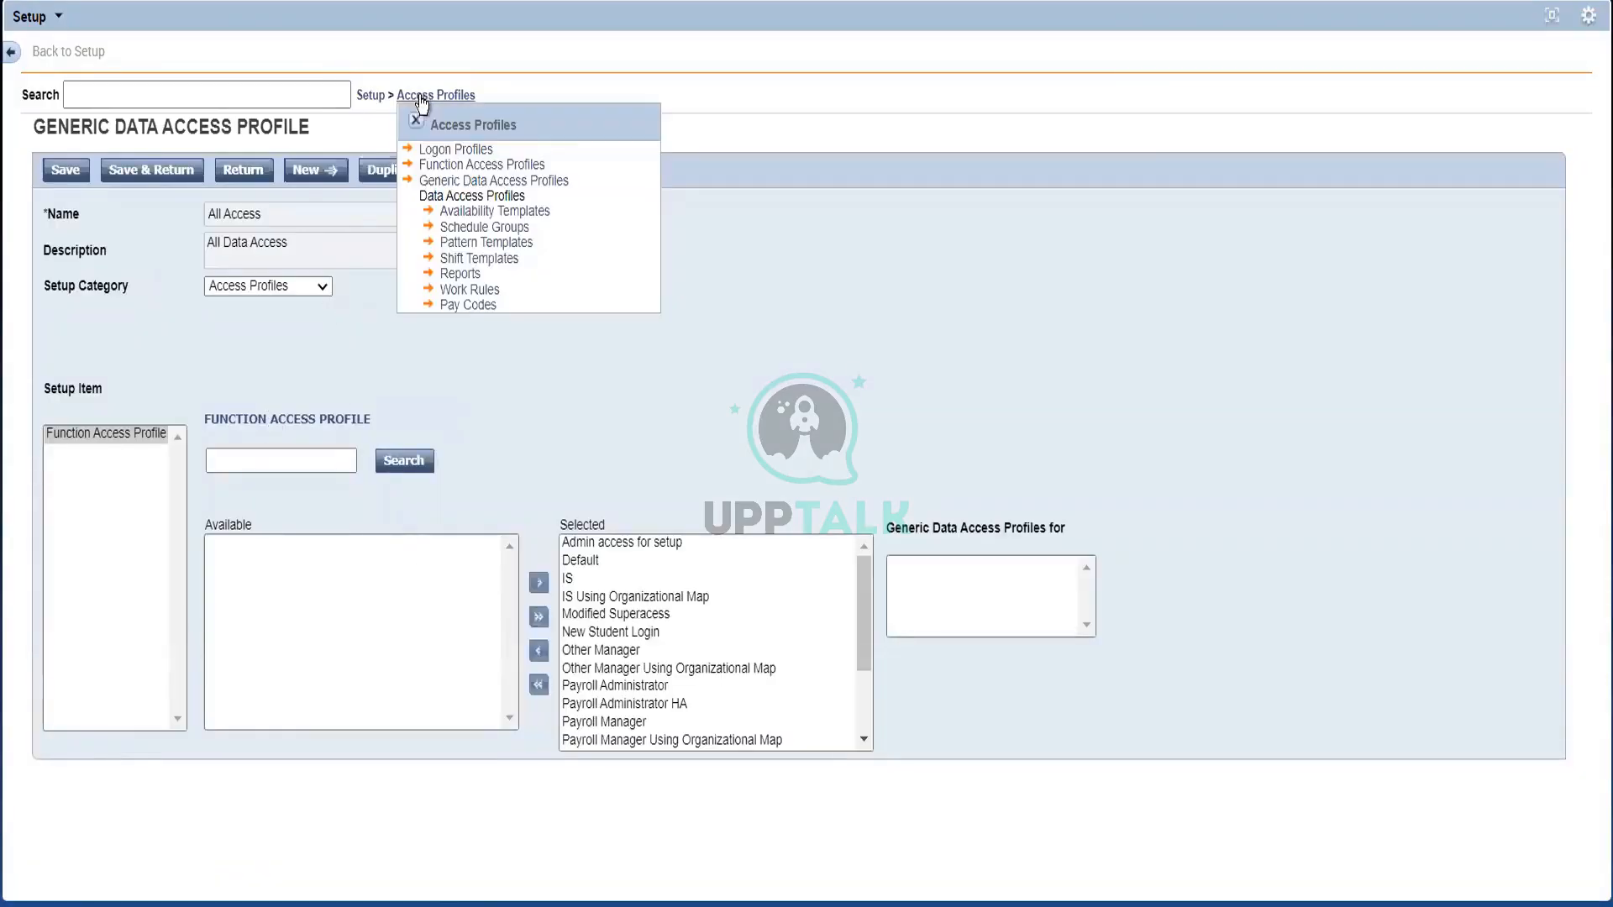
pyautogui.click(472, 181)
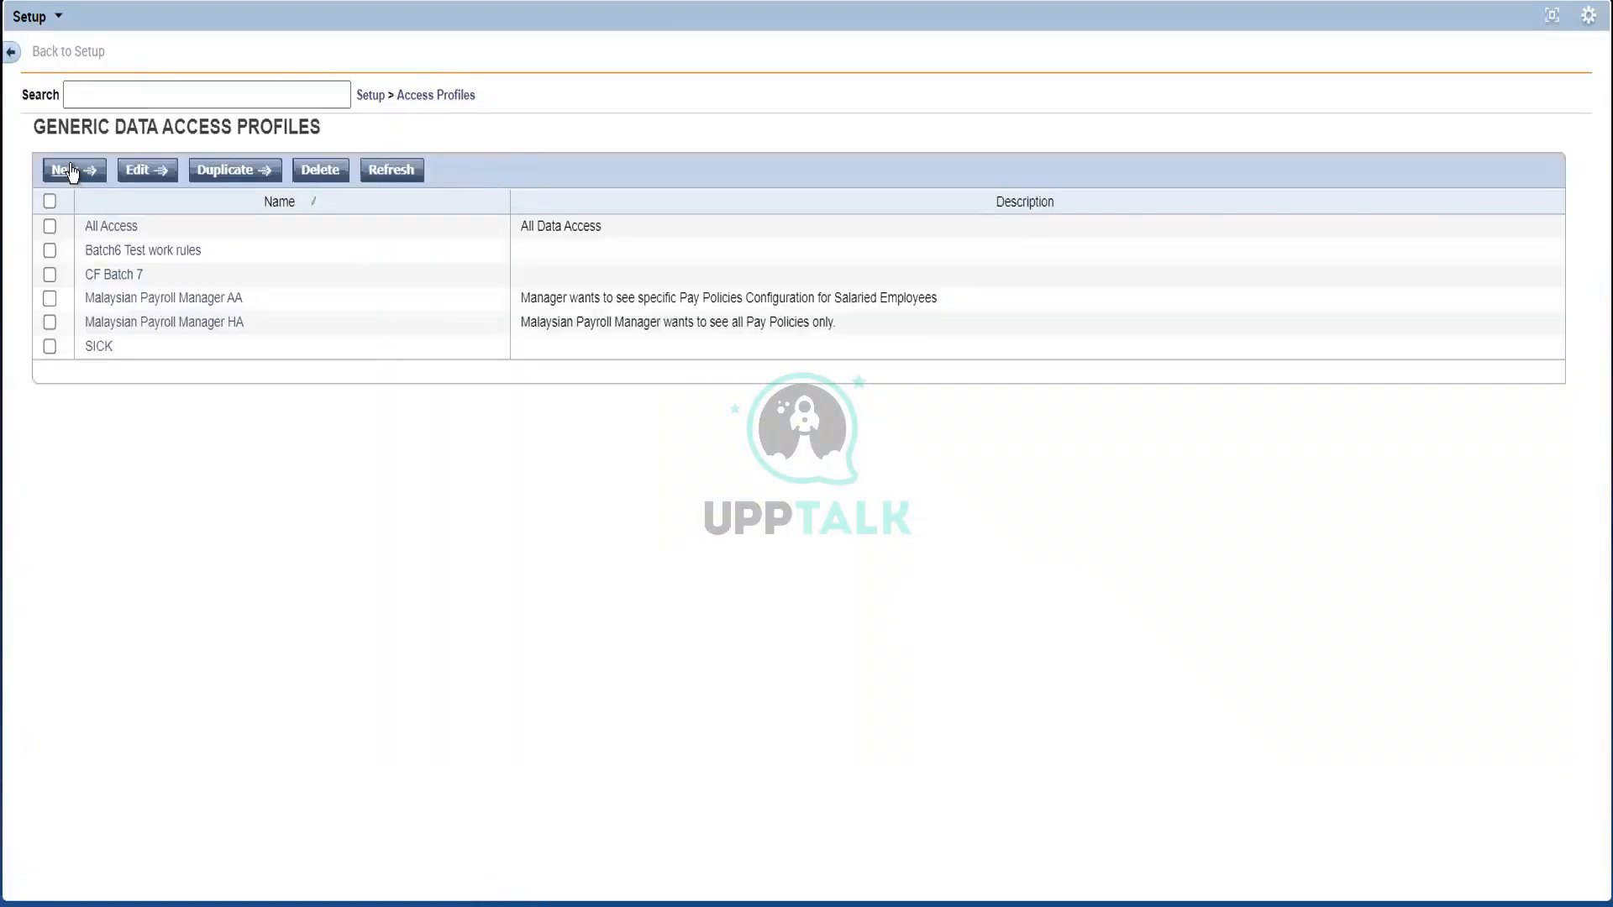
# Step: Open the "Malaysian Payroll Manager AA" generic data access profile and review its Setup Category choices without changing the selection
pyautogui.click(121, 294)
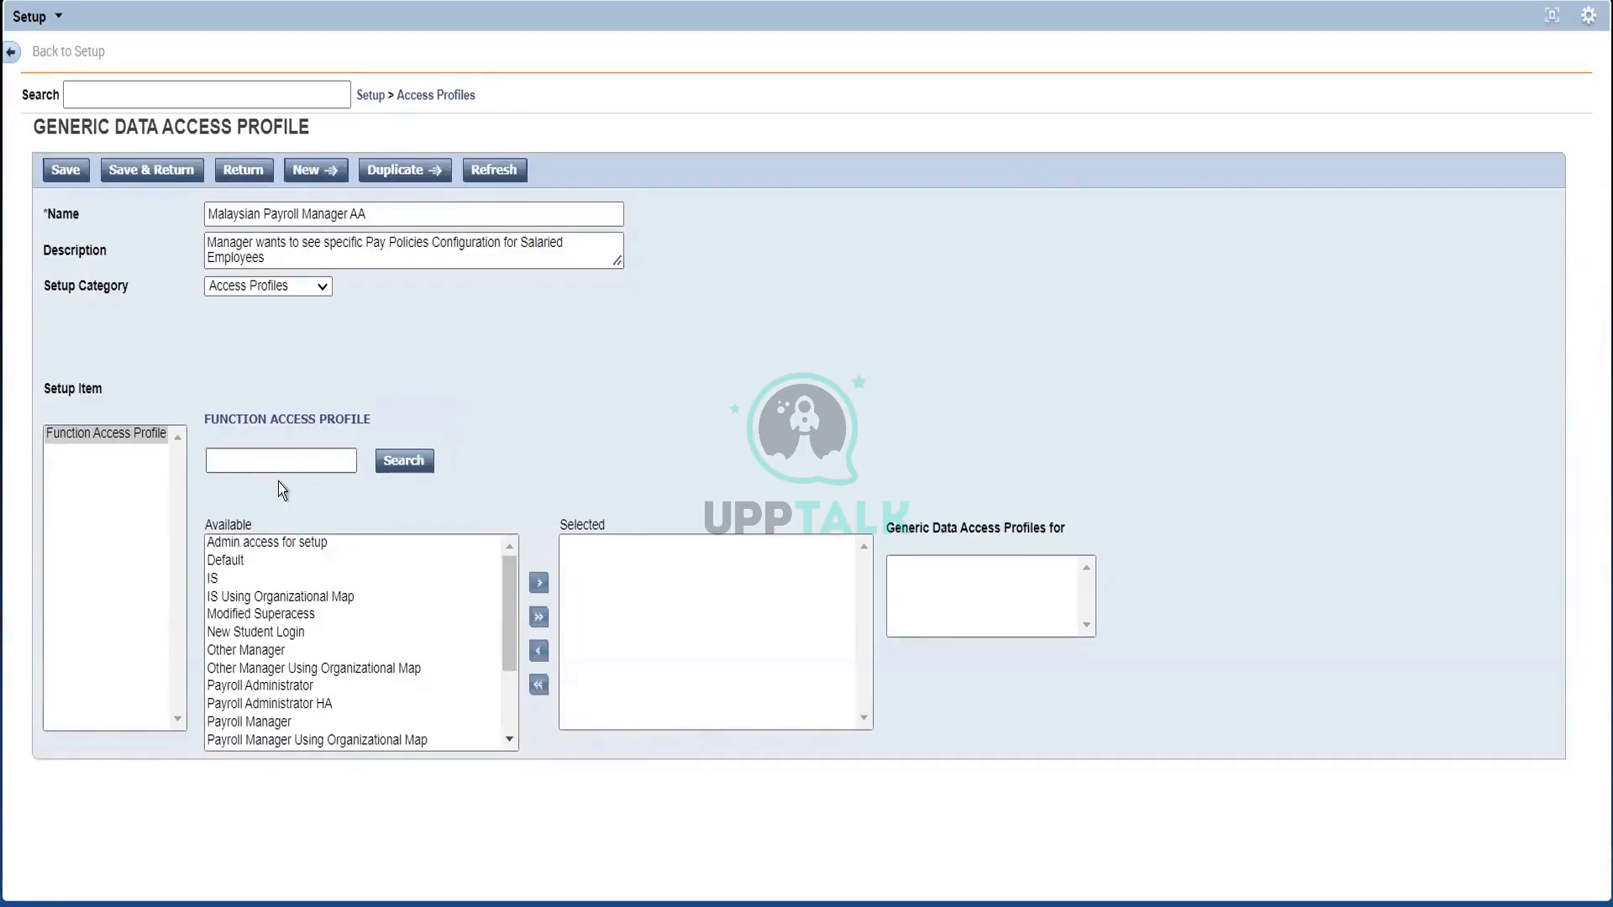
pyautogui.tripleClick(59, 294)
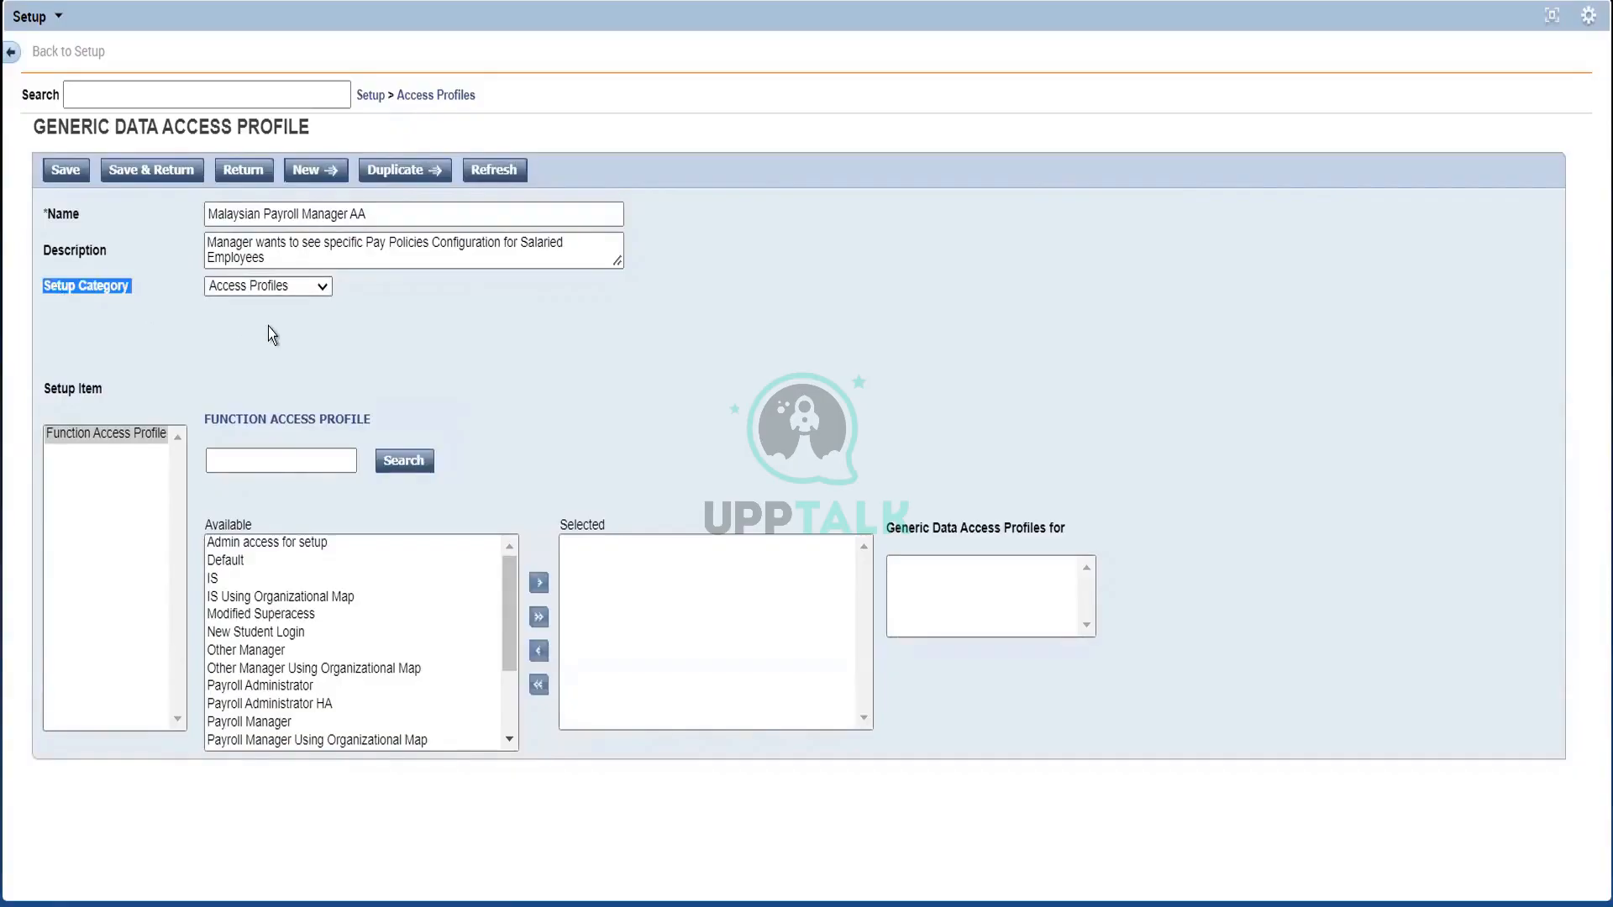
pyautogui.click(296, 293)
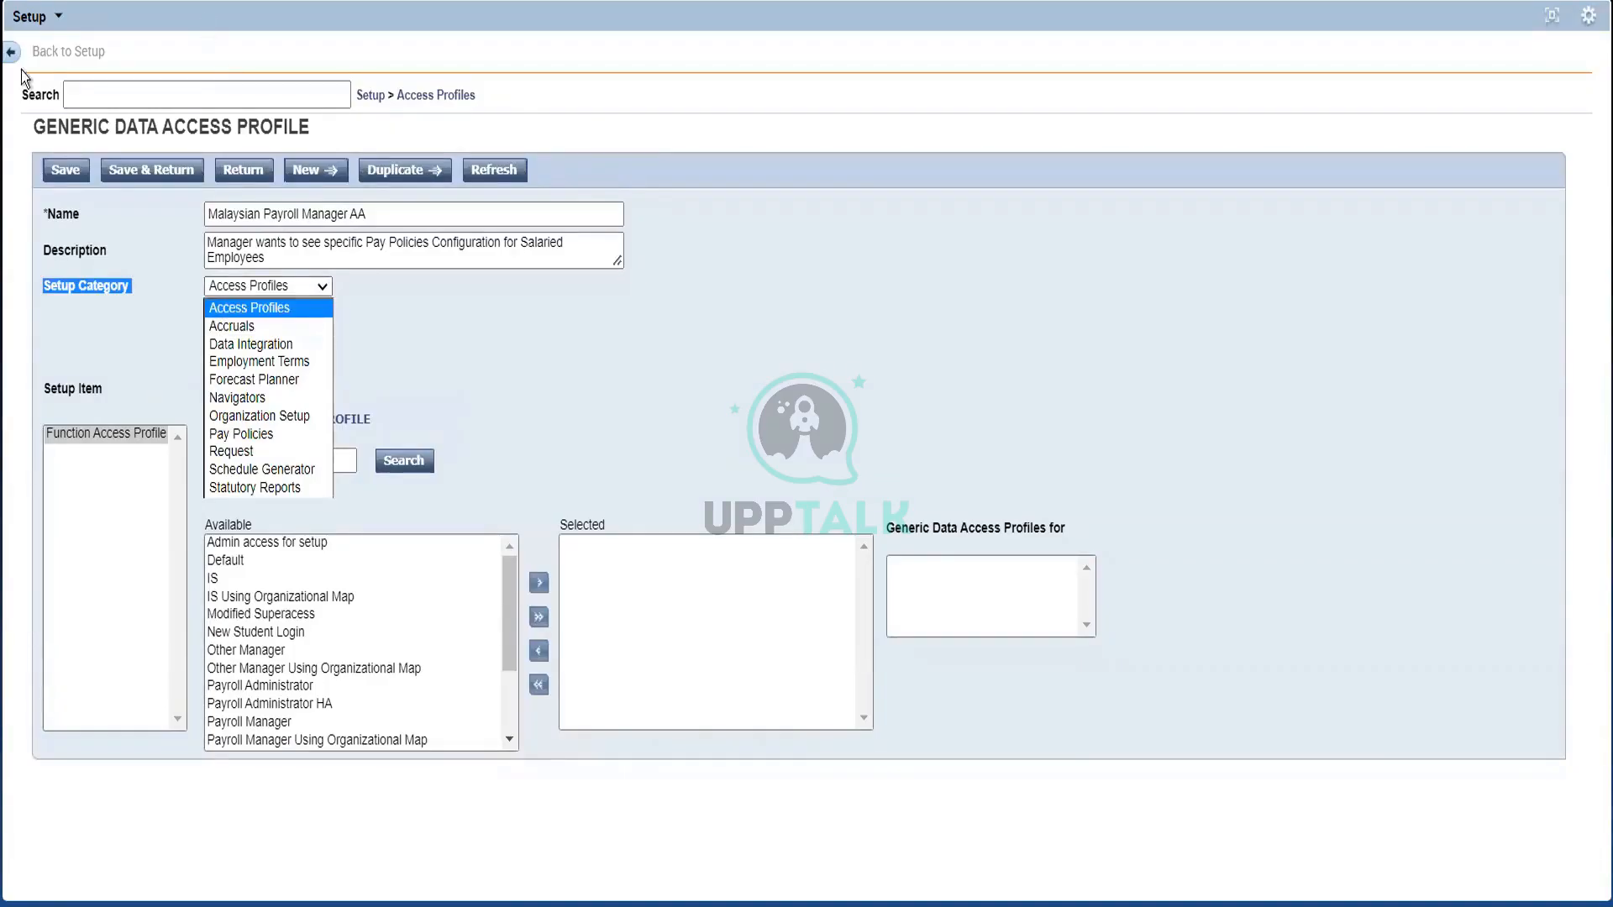
pyautogui.moveTo(106, 56); pyautogui.dragTo(13, 69)
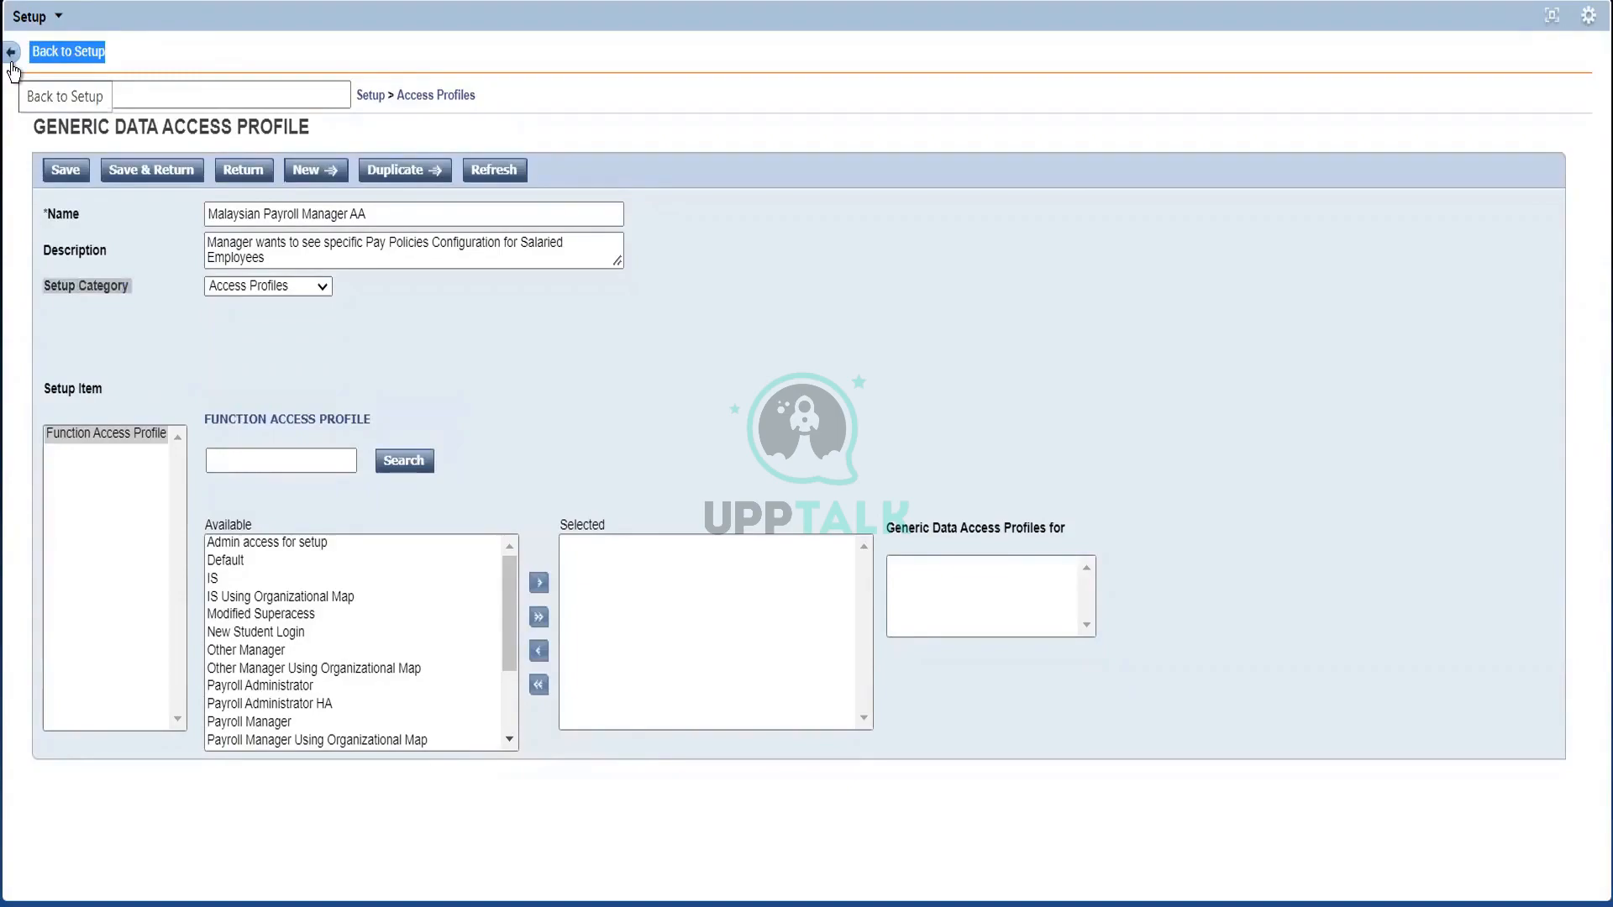
pyautogui.click(158, 296)
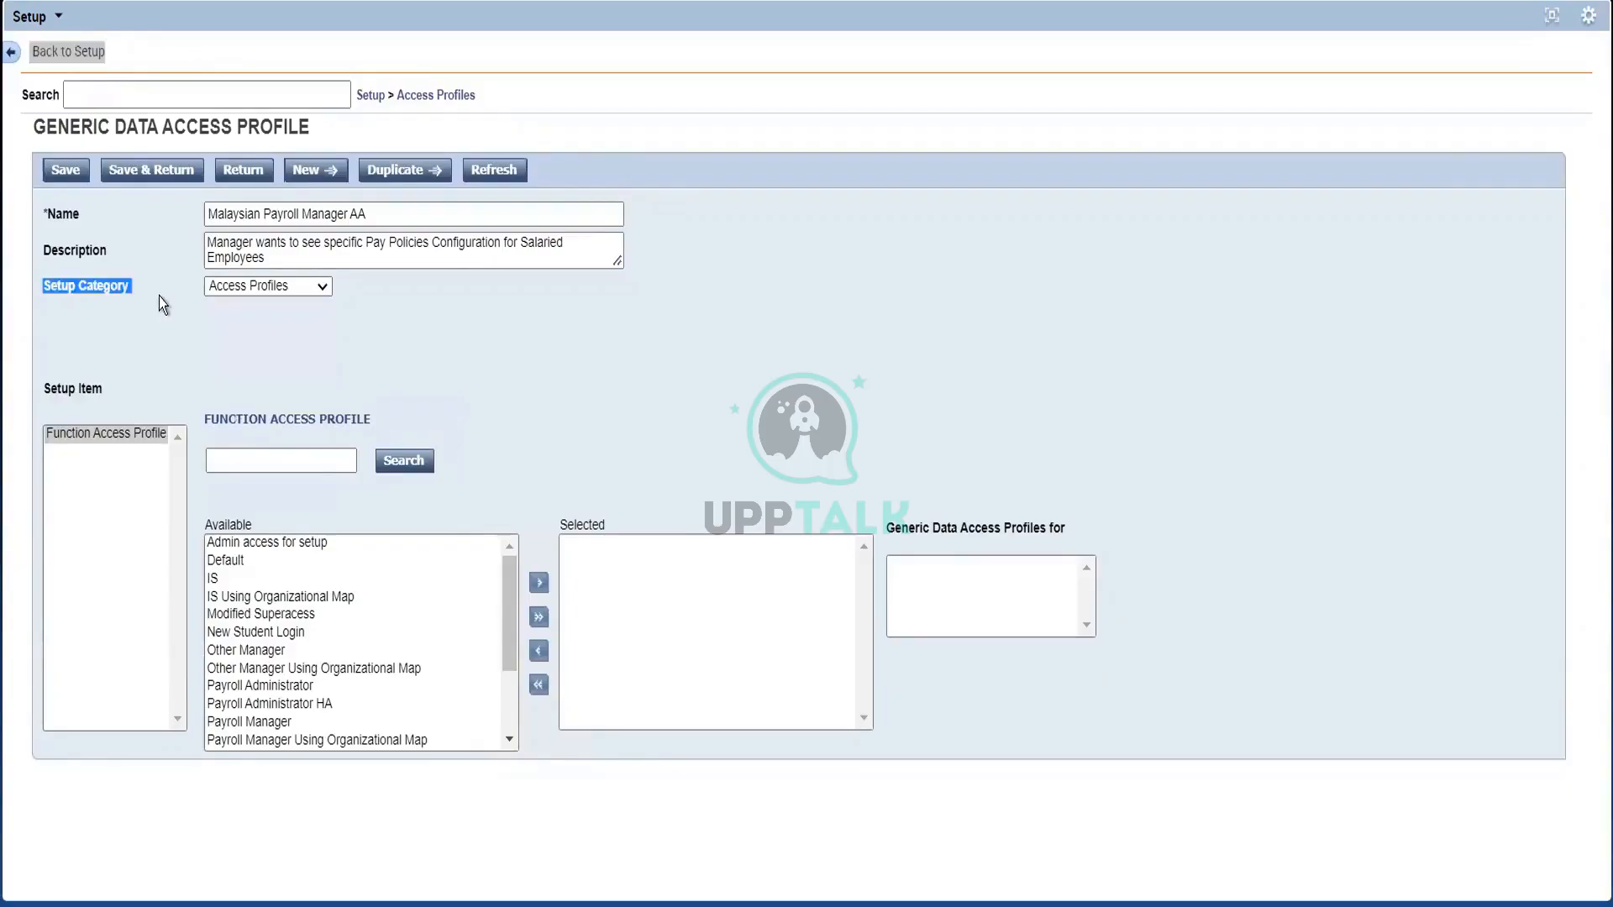
pyautogui.click(260, 292)
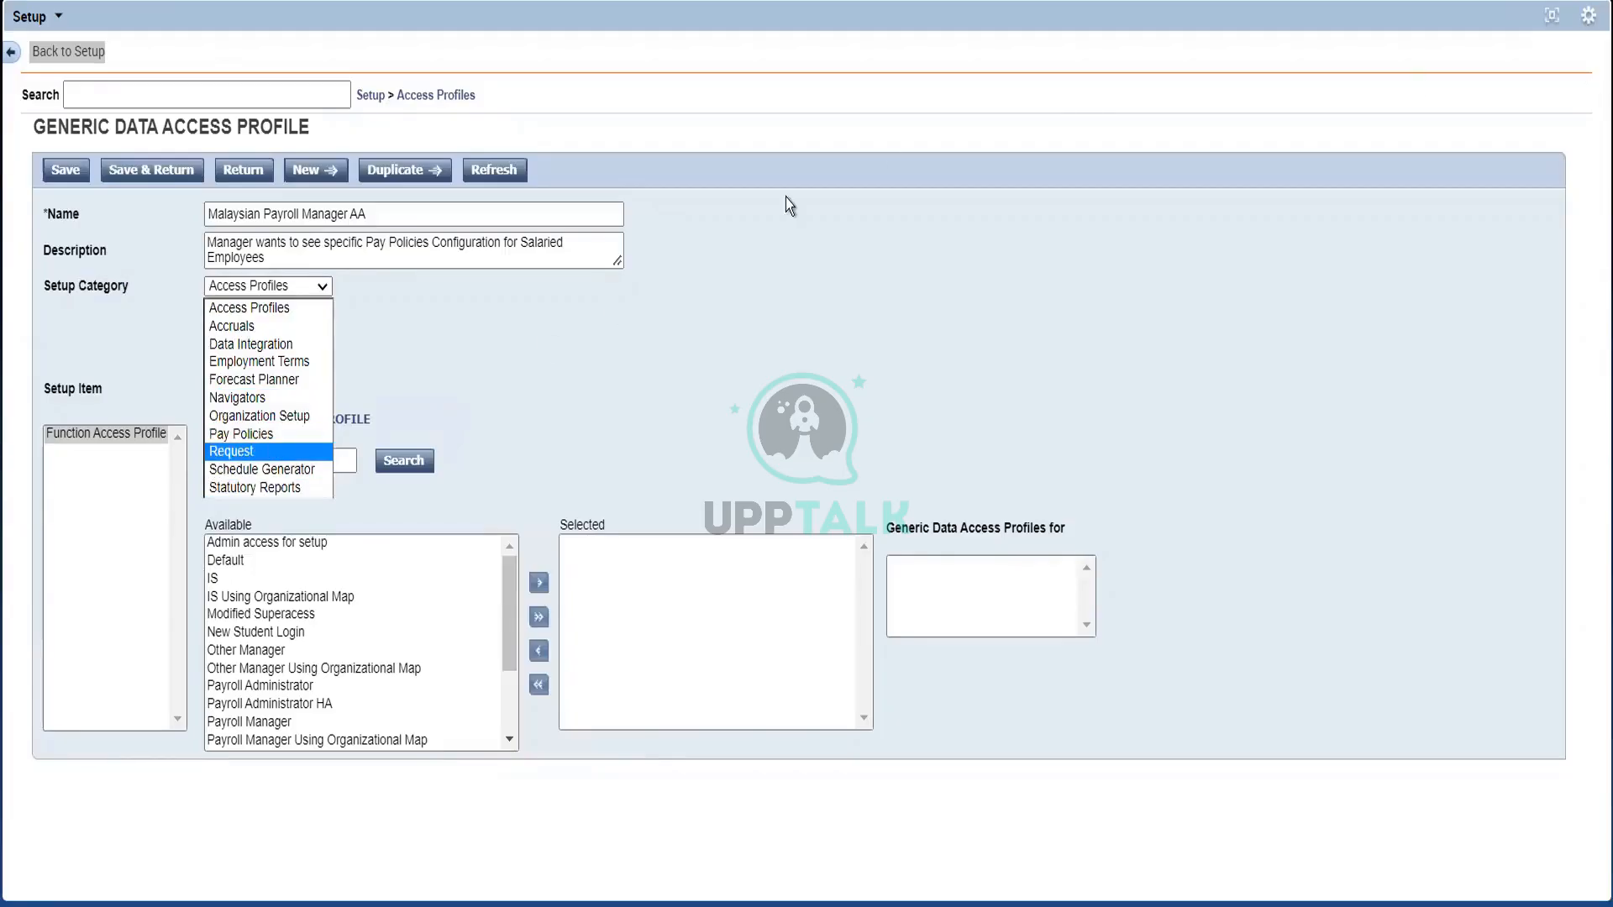
# Step: Return to the main Setup page, examine the items under Accruals, and expand Access Profiles again
pyautogui.click(367, 109)
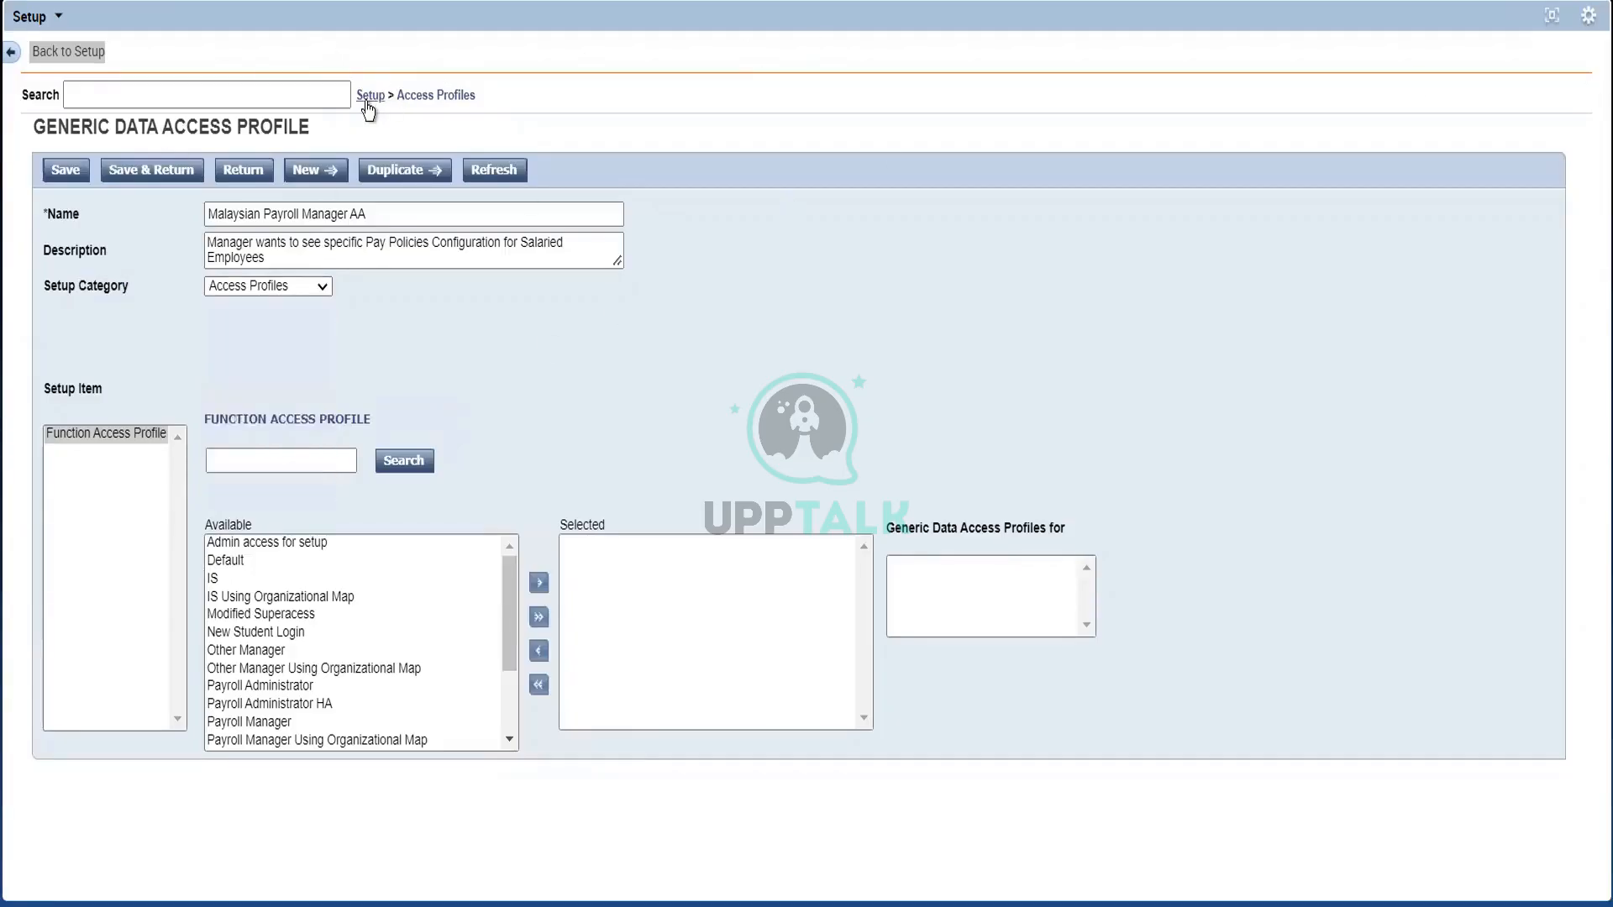
pyautogui.click(367, 100)
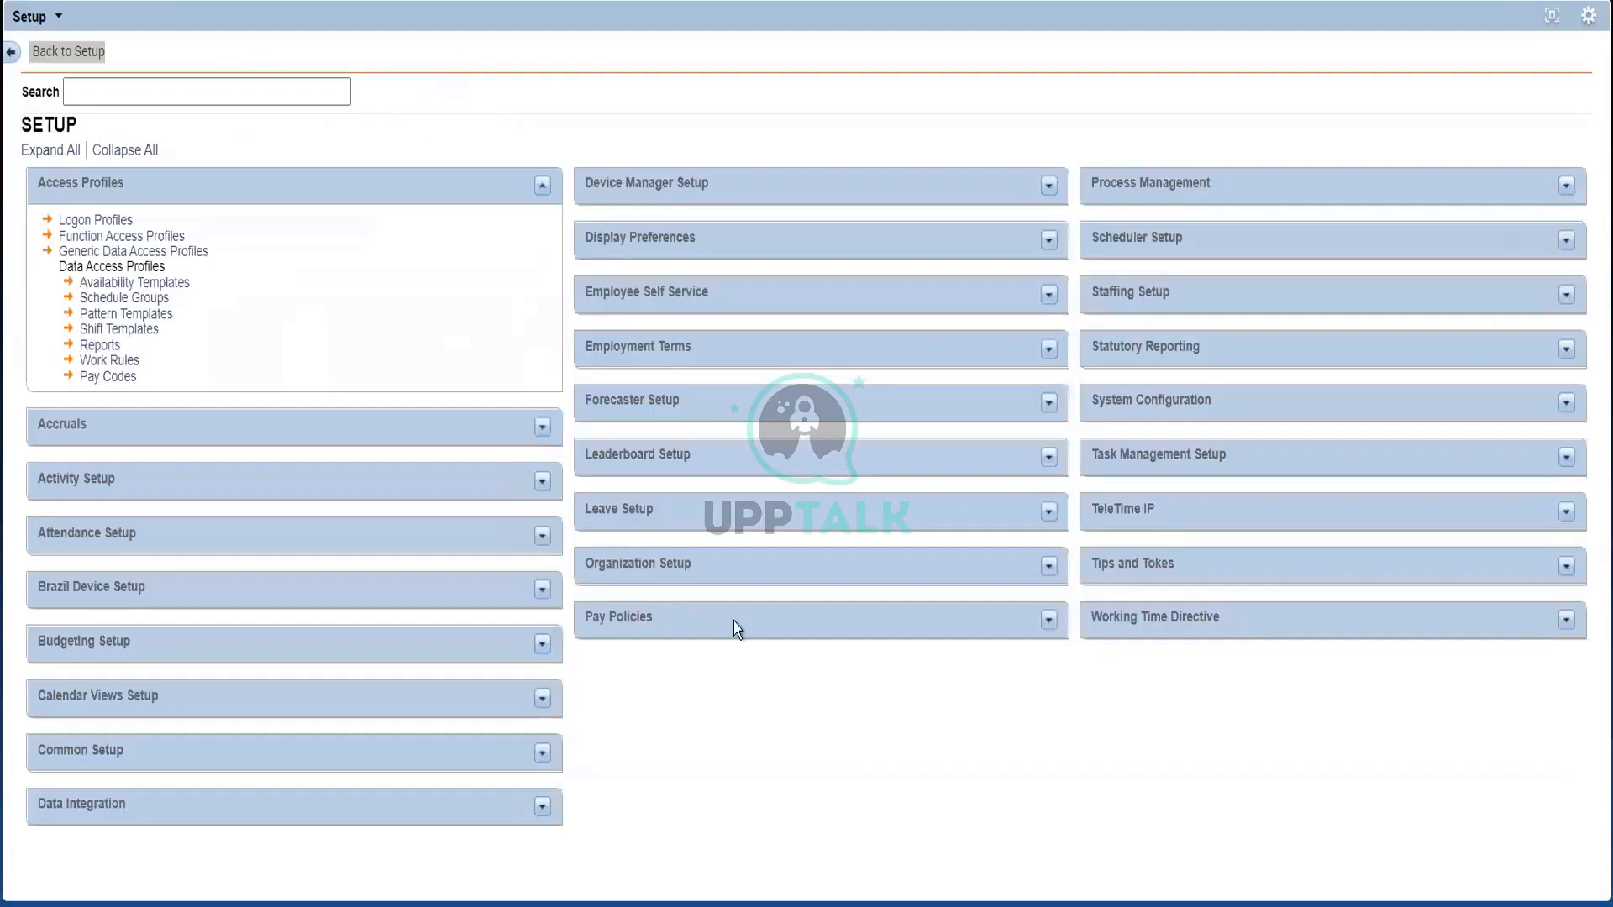
pyautogui.click(542, 186)
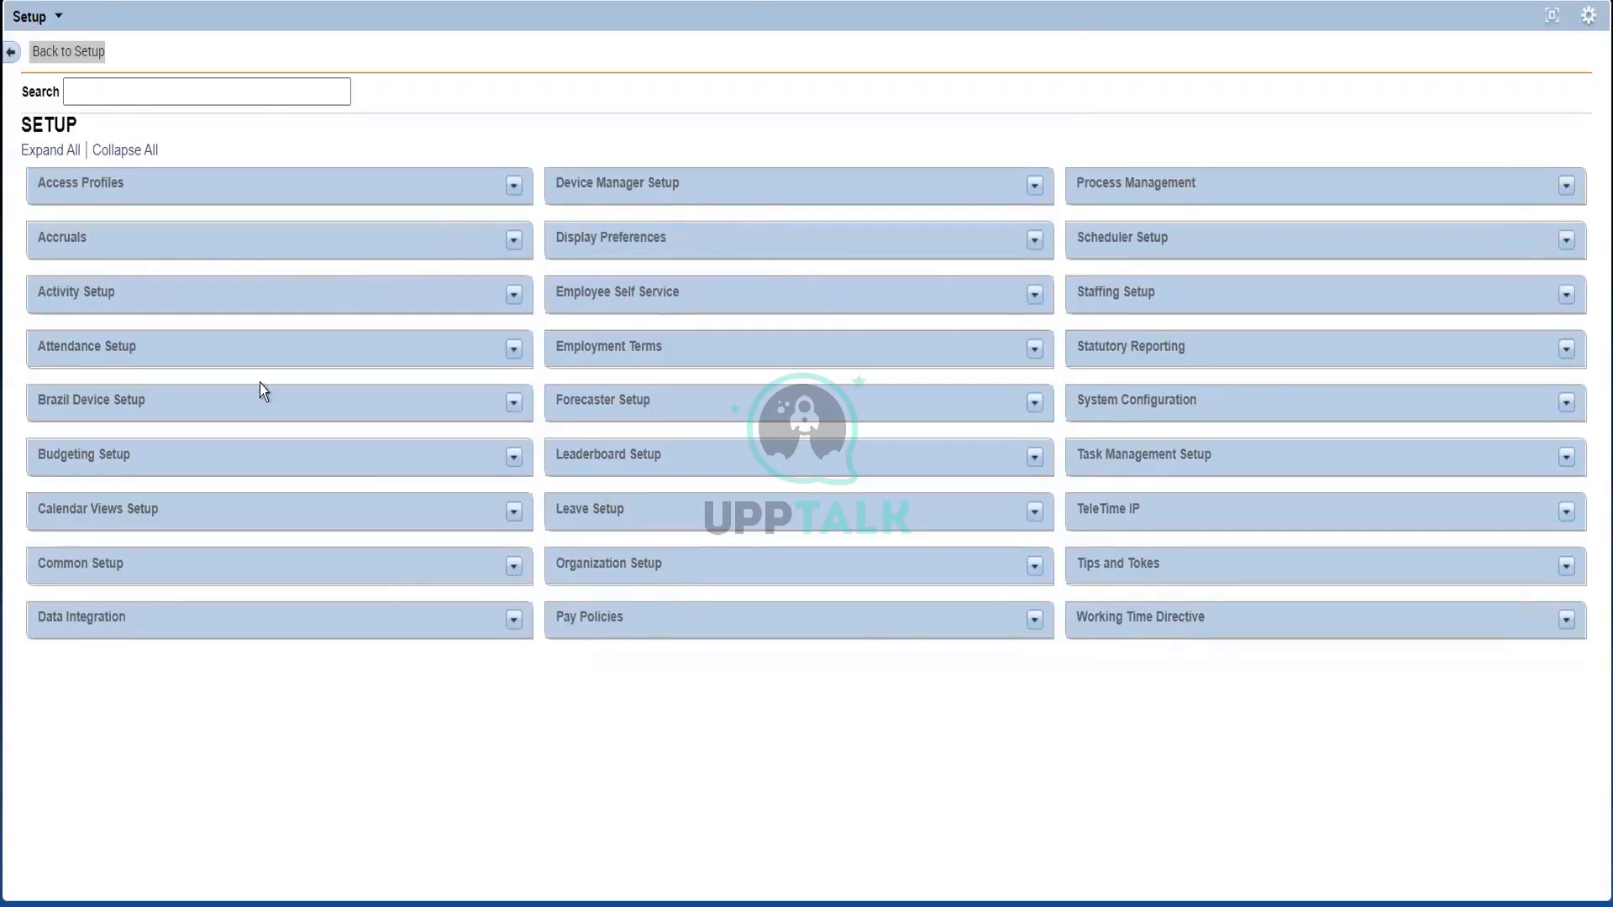
pyautogui.click(512, 240)
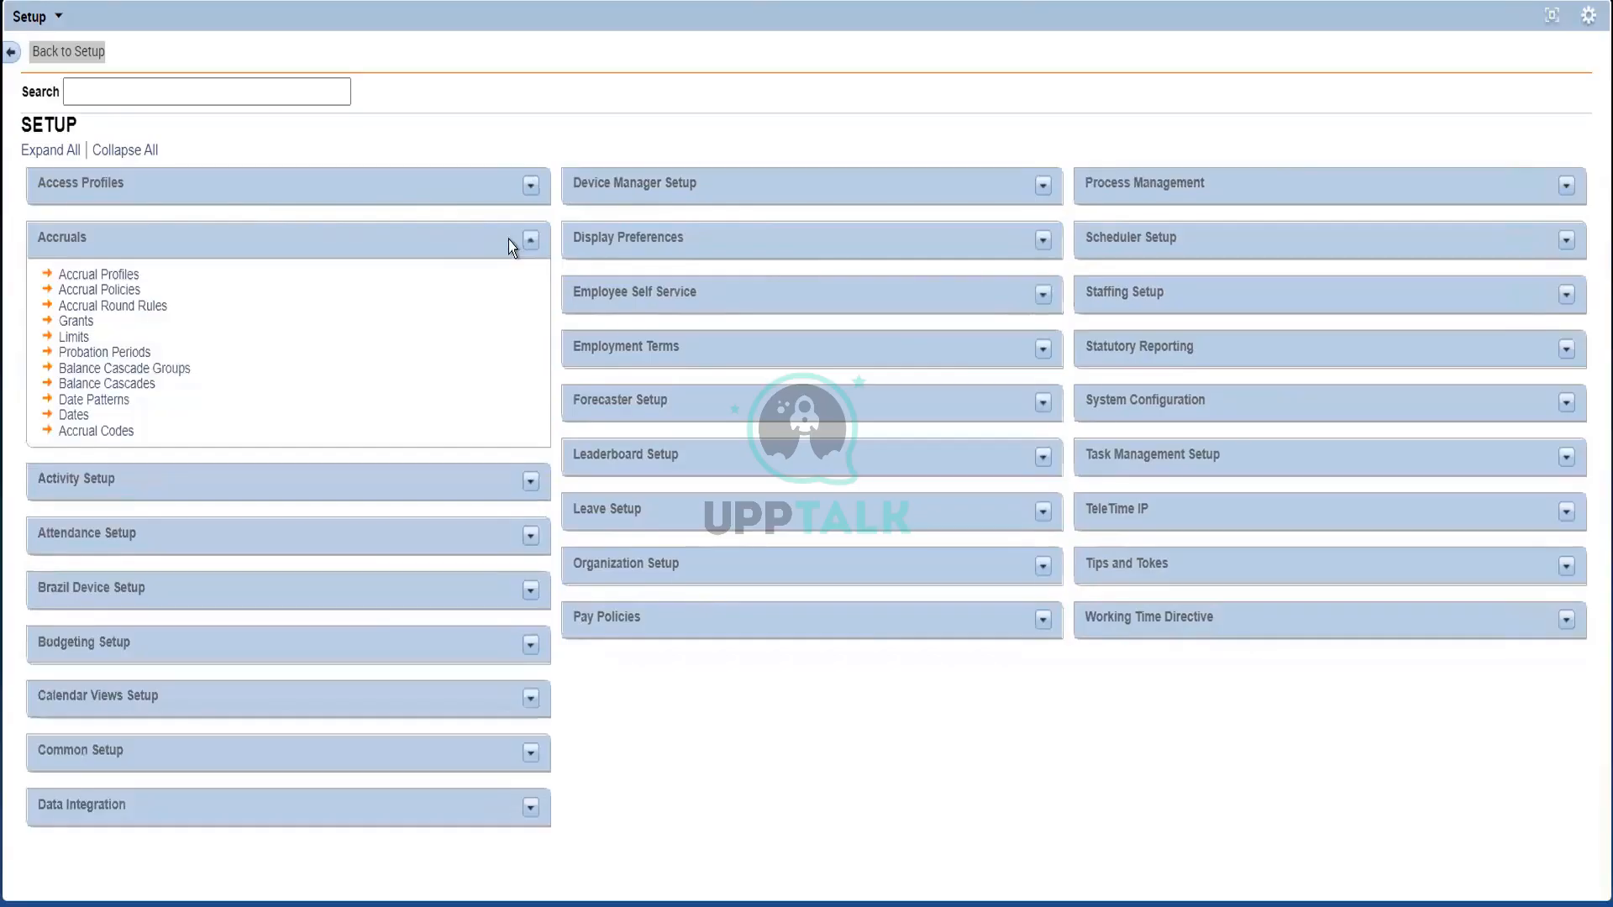
pyautogui.click(529, 241)
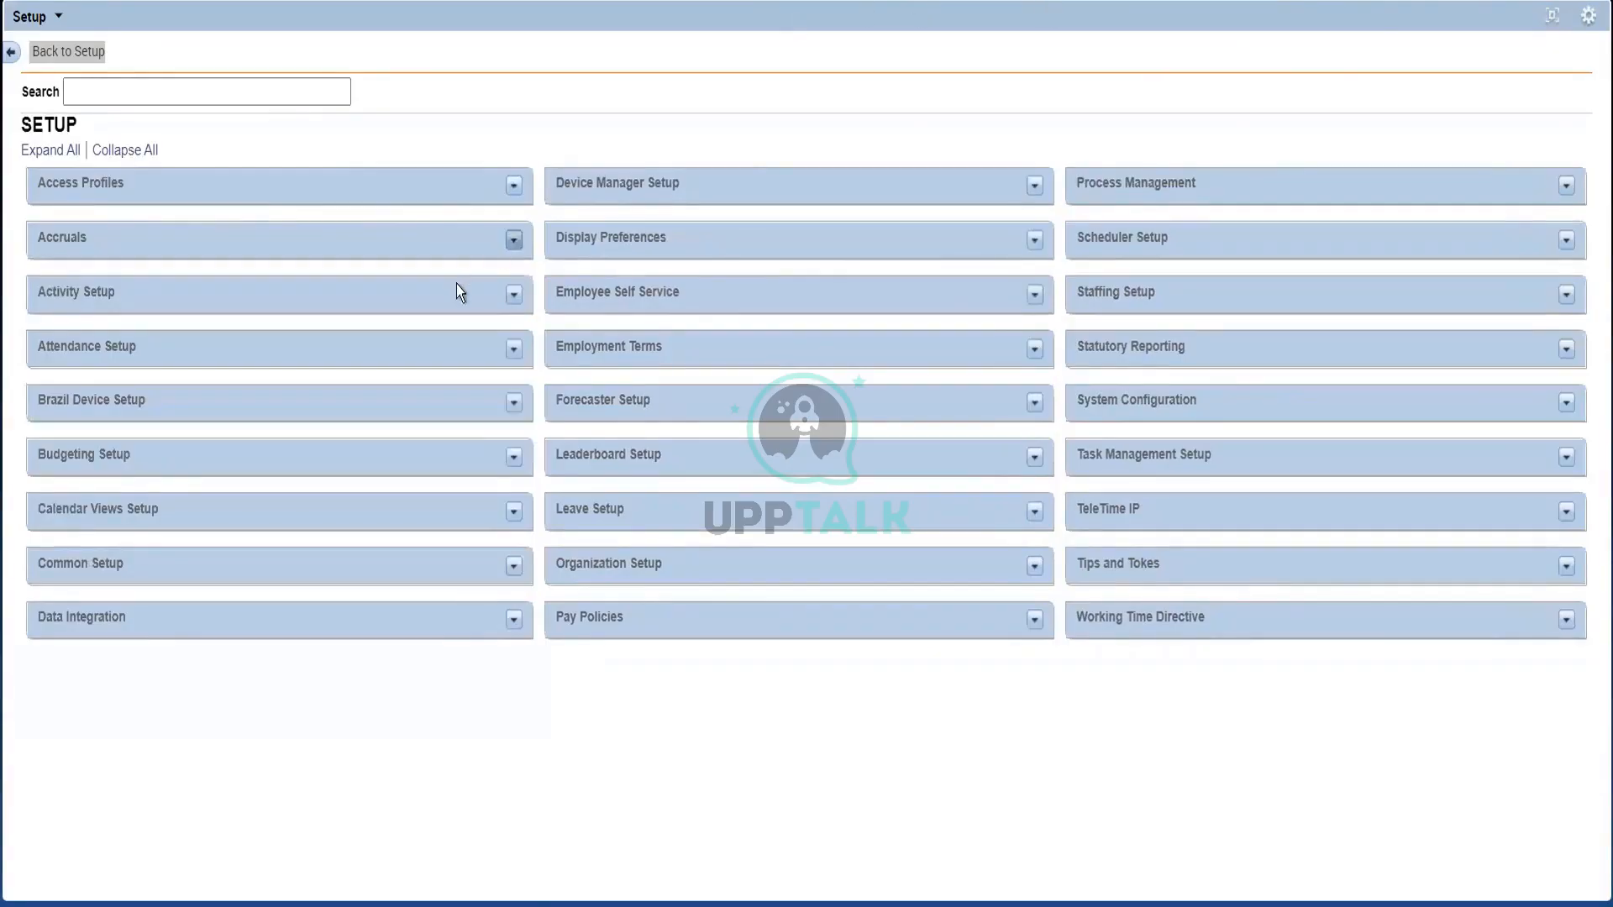
pyautogui.click(513, 189)
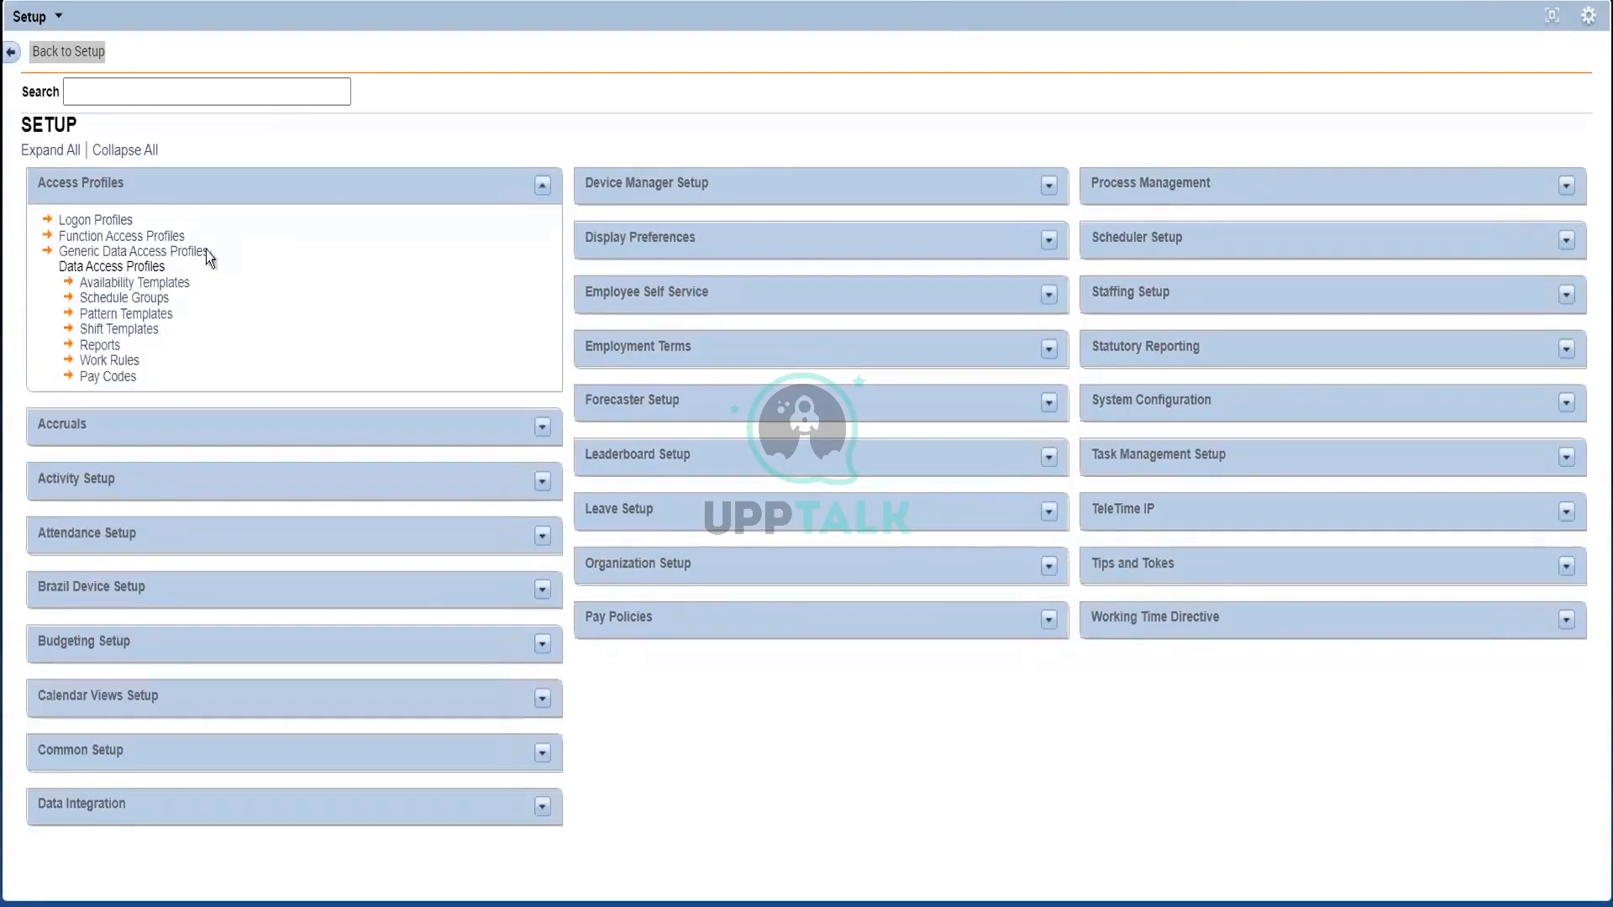
# Step: Reopen the "Malaysian Payroll Manager AA" generic data access profile and switch its Setup Category to Accruals
pyautogui.click(154, 250)
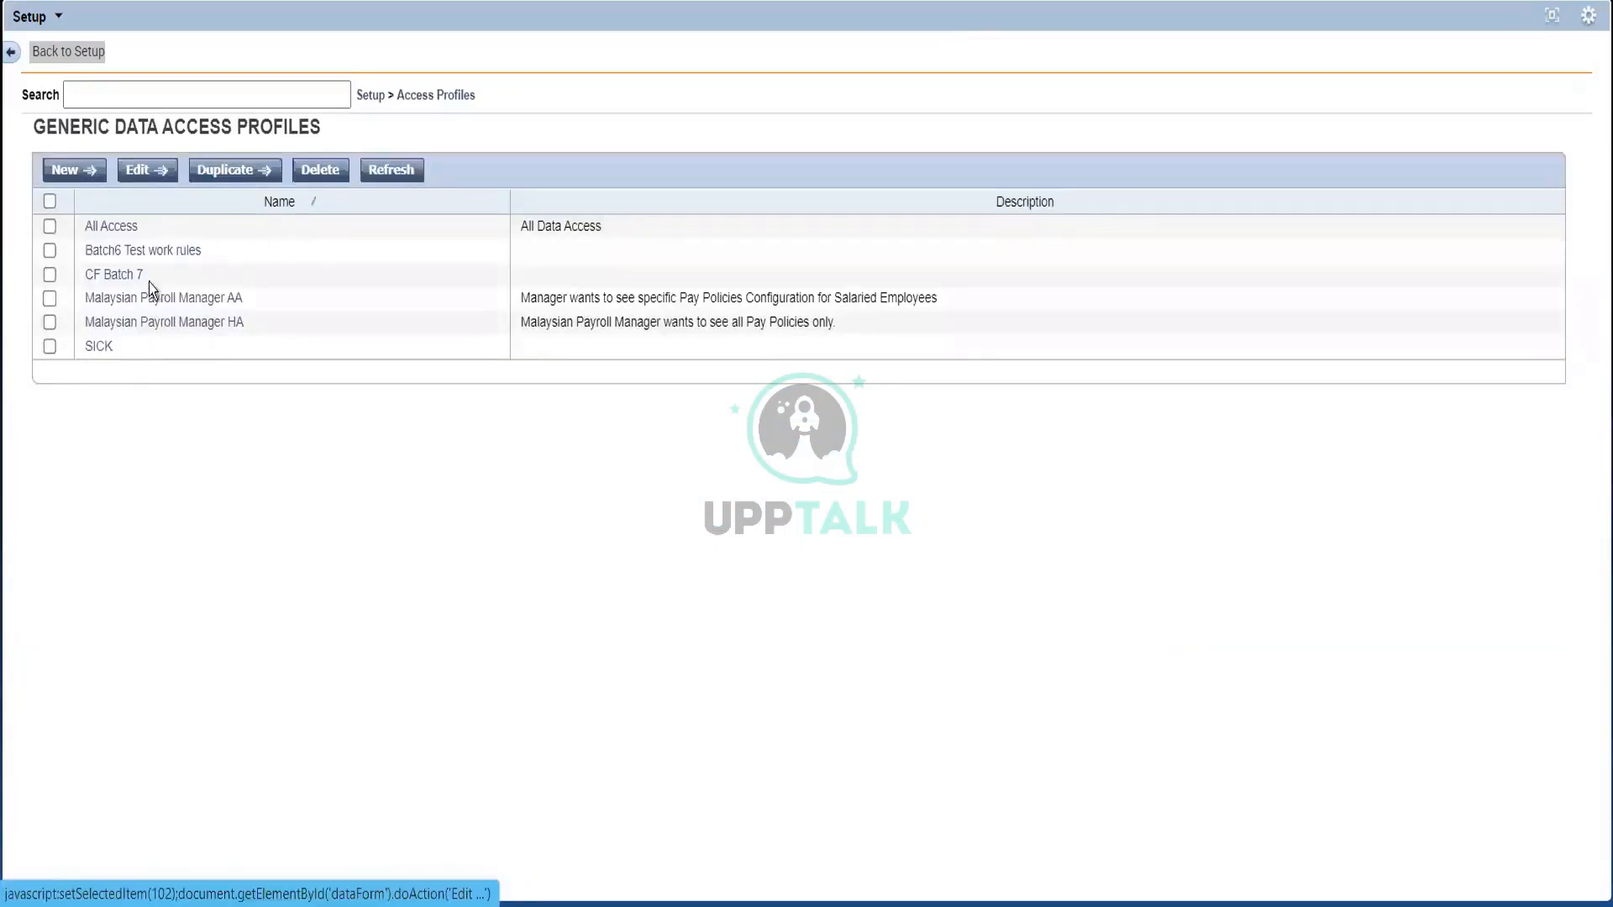
pyautogui.click(158, 301)
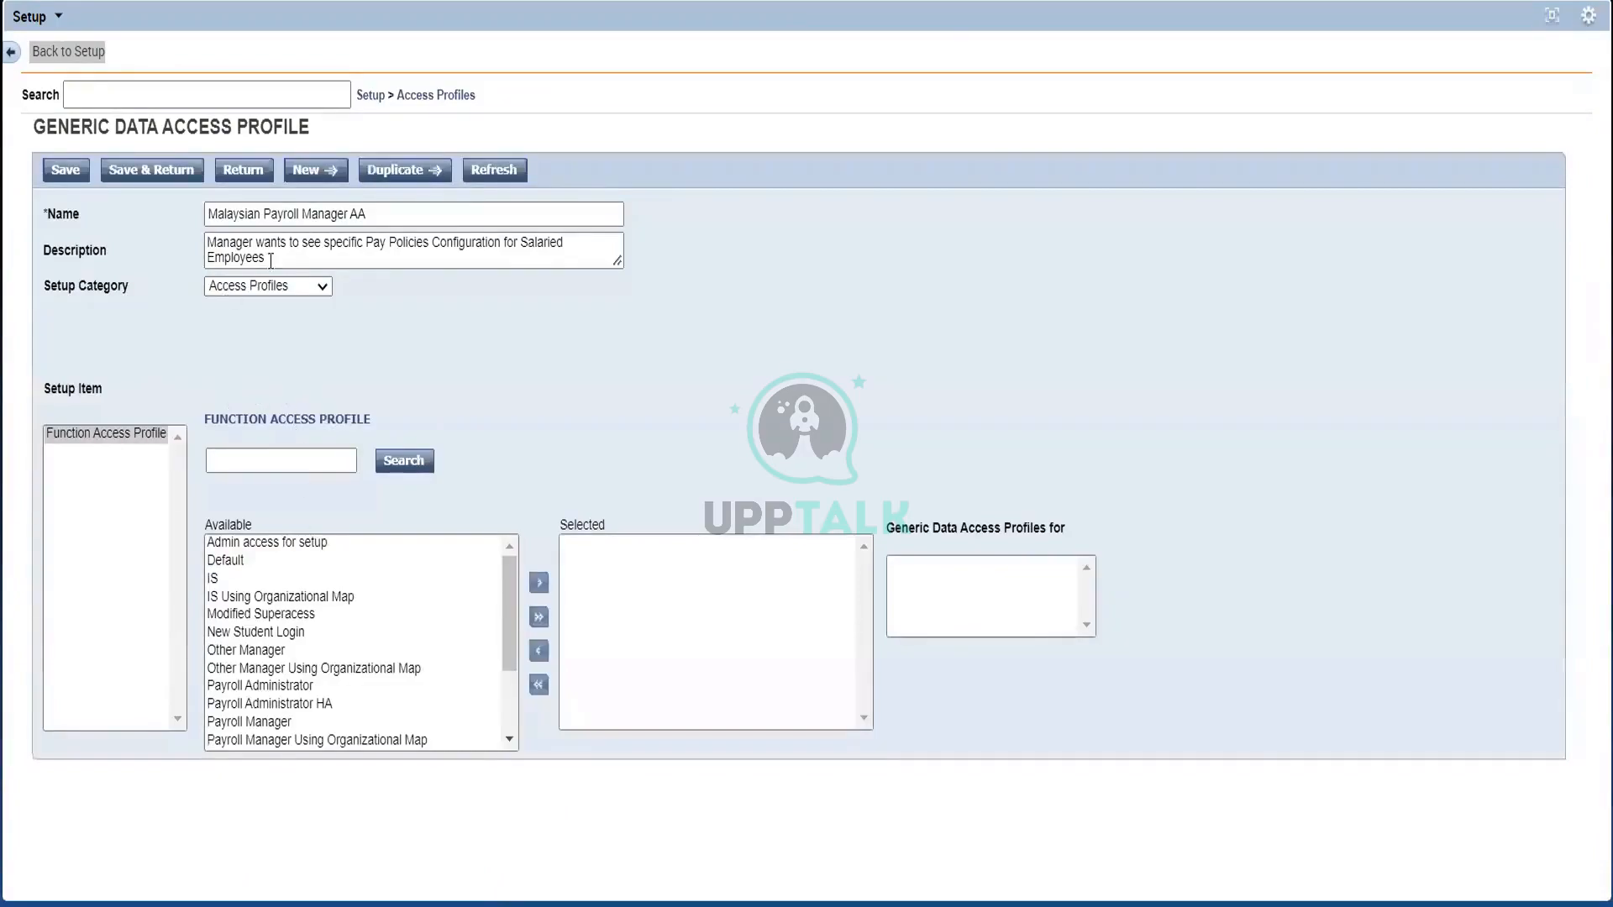
pyautogui.click(259, 289)
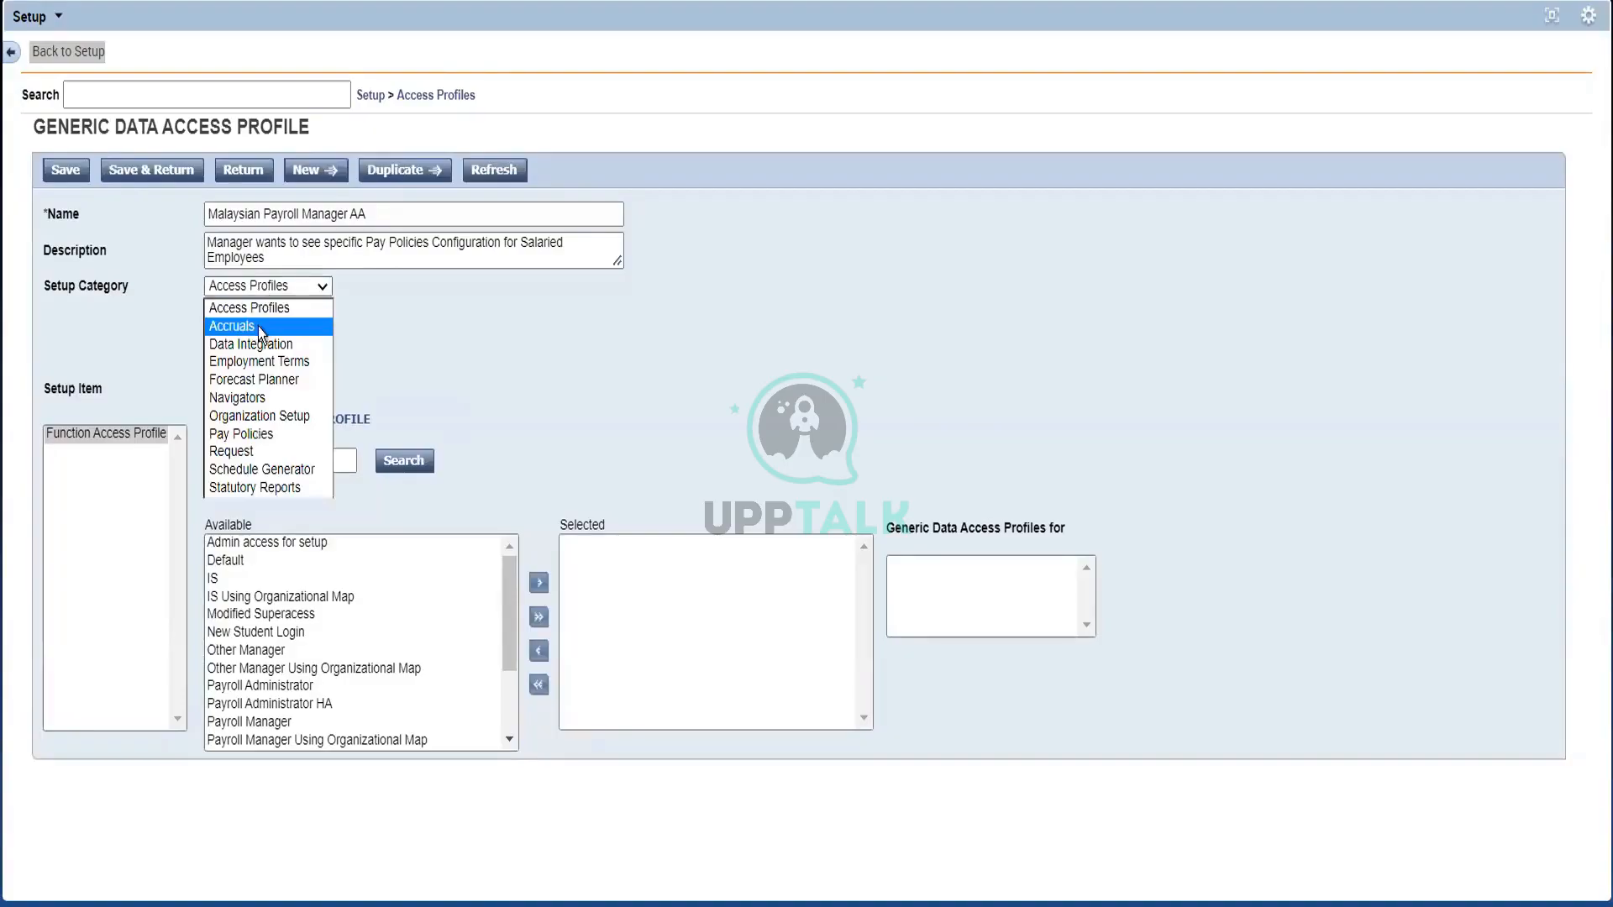
pyautogui.click(259, 326)
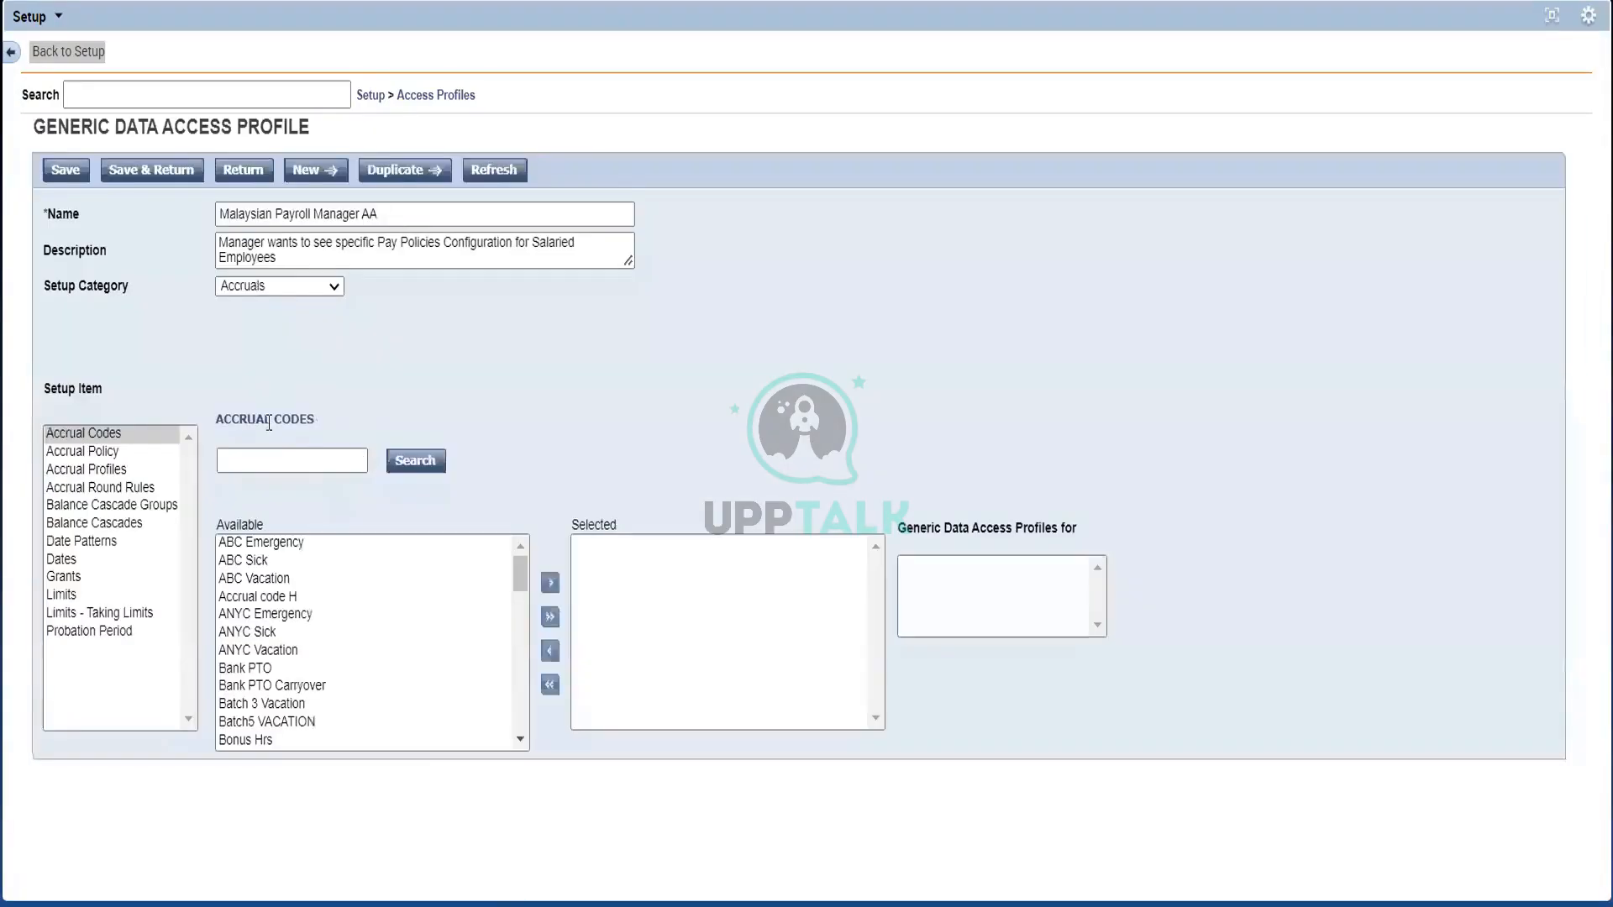
# Step: Look through the full lists of available items for Accrual Codes and Accrual Policy
pyautogui.click(112, 433)
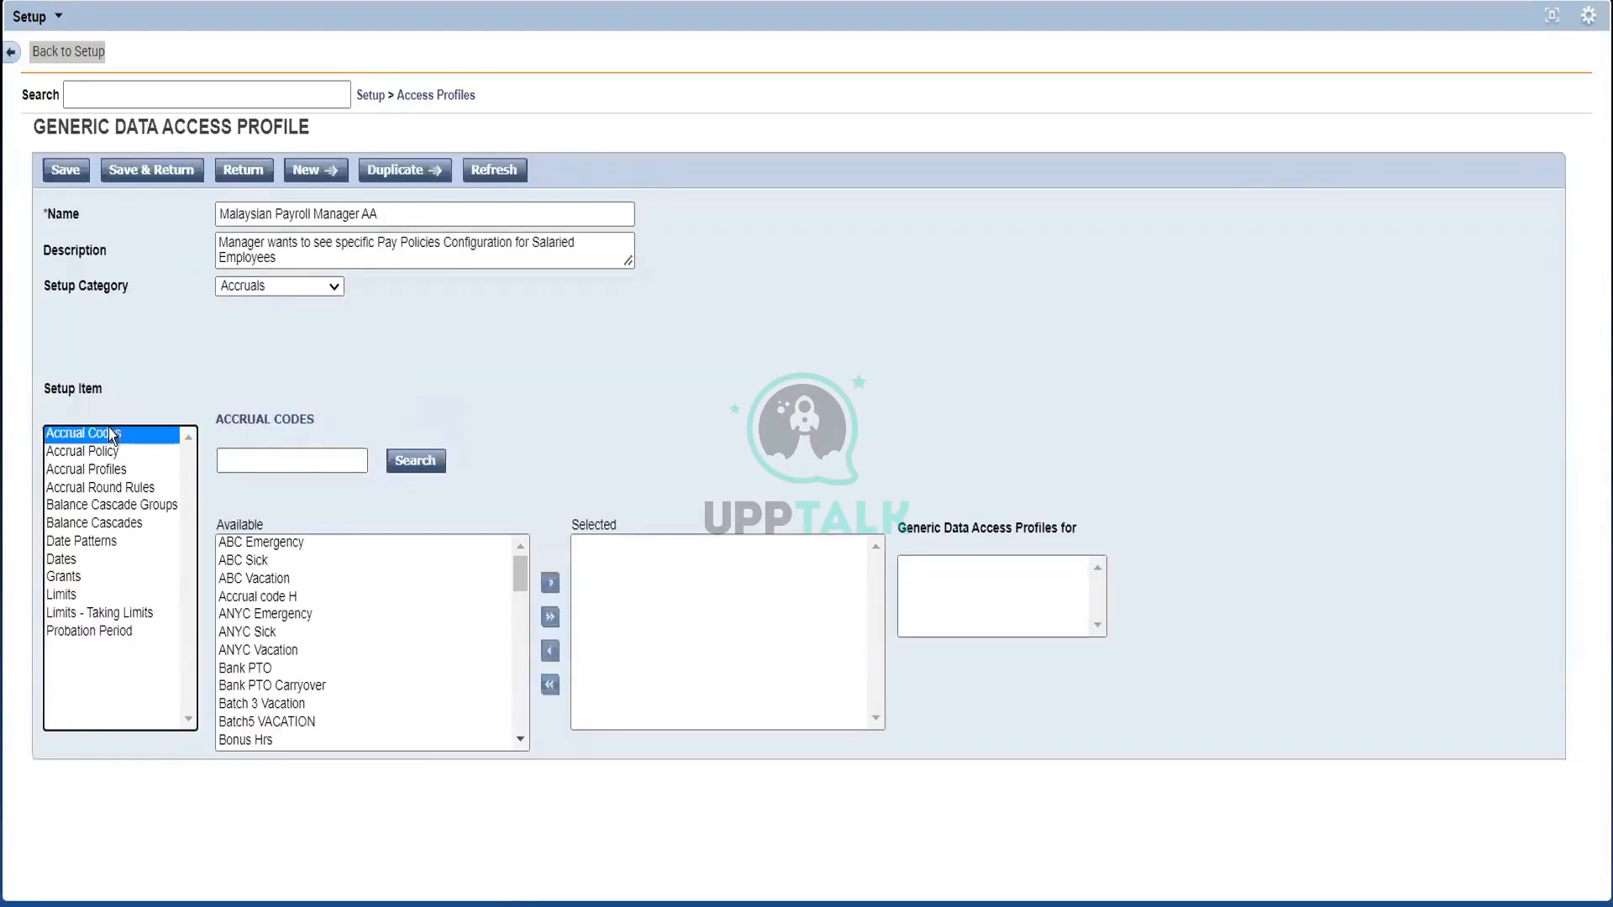
pyautogui.moveTo(518, 575); pyautogui.dragTo(519, 589)
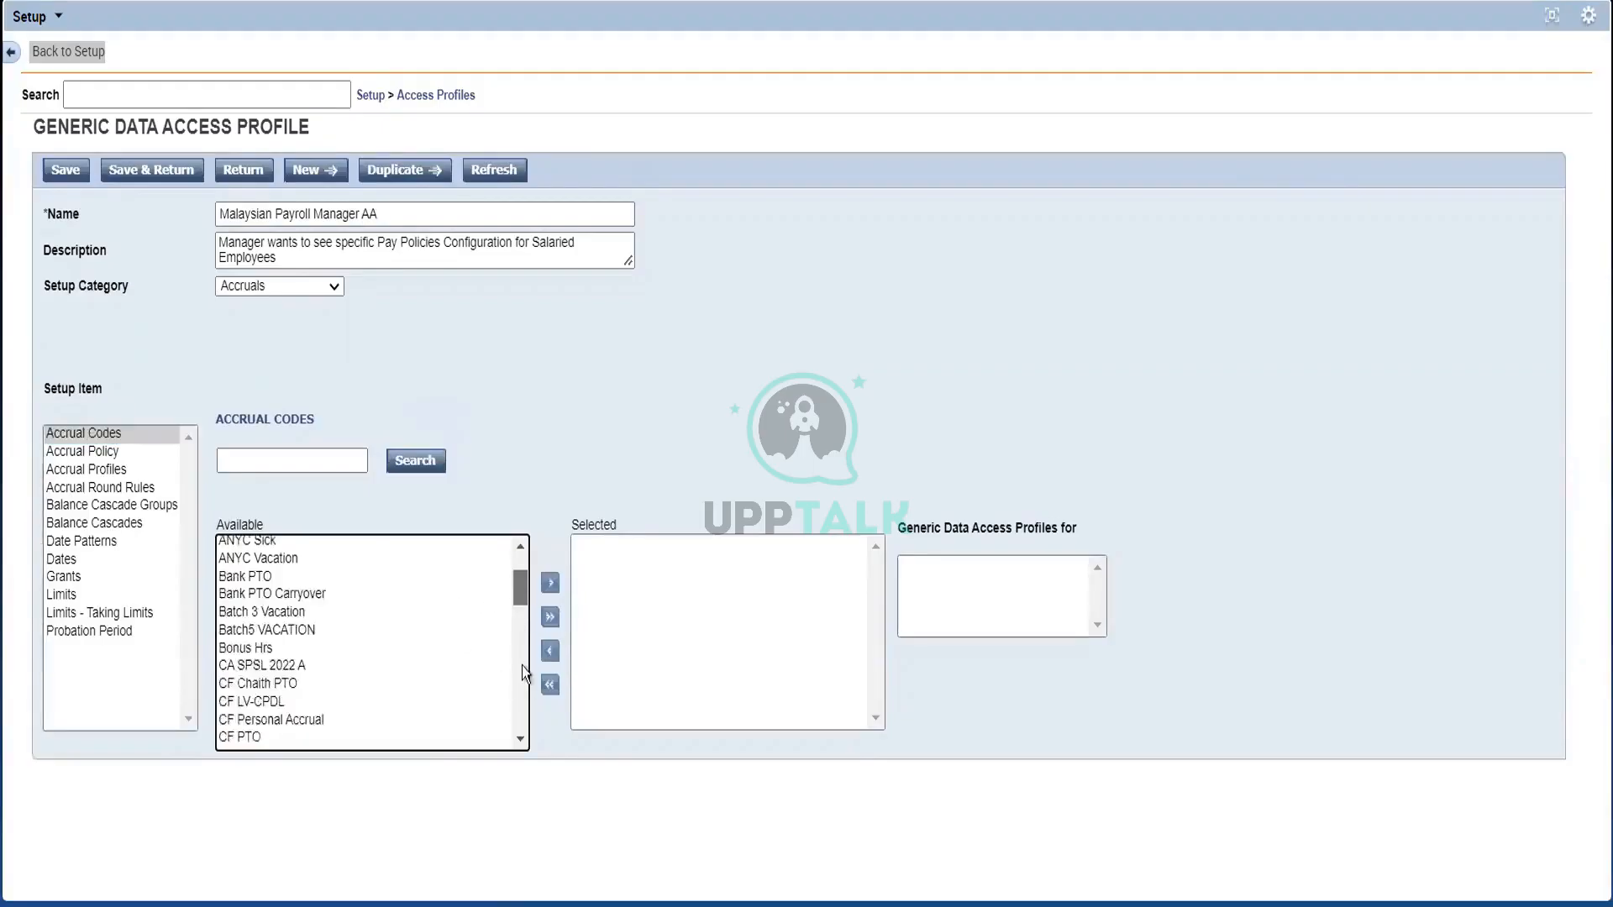
pyautogui.scroll(-12, 523, 687)
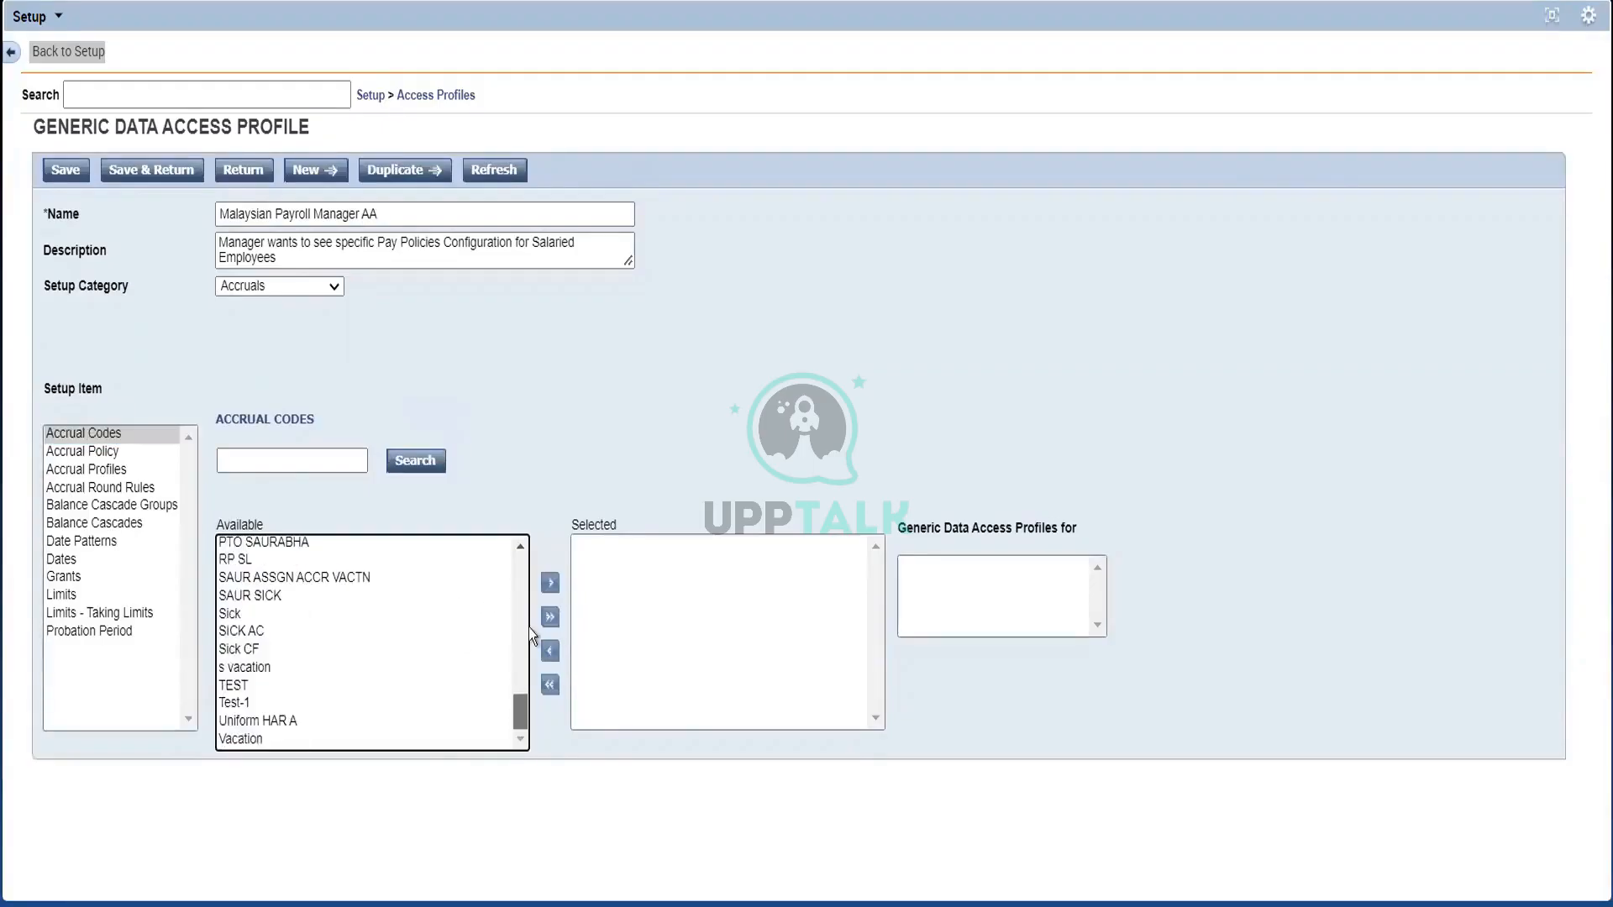
pyautogui.scroll(15, 527, 627)
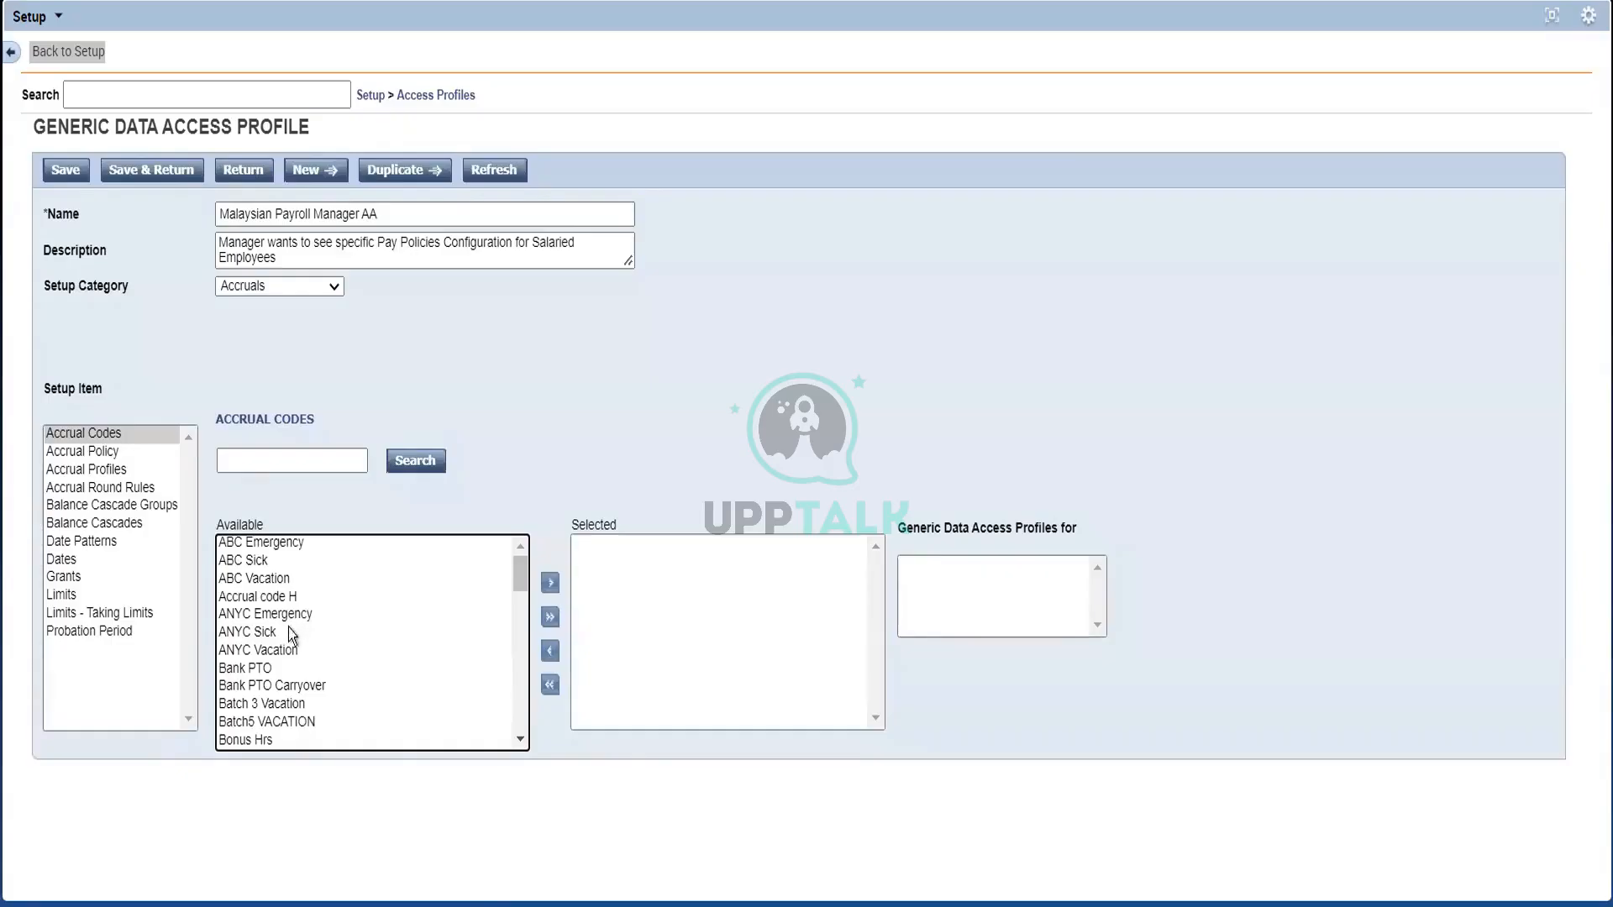
pyautogui.click(68, 449)
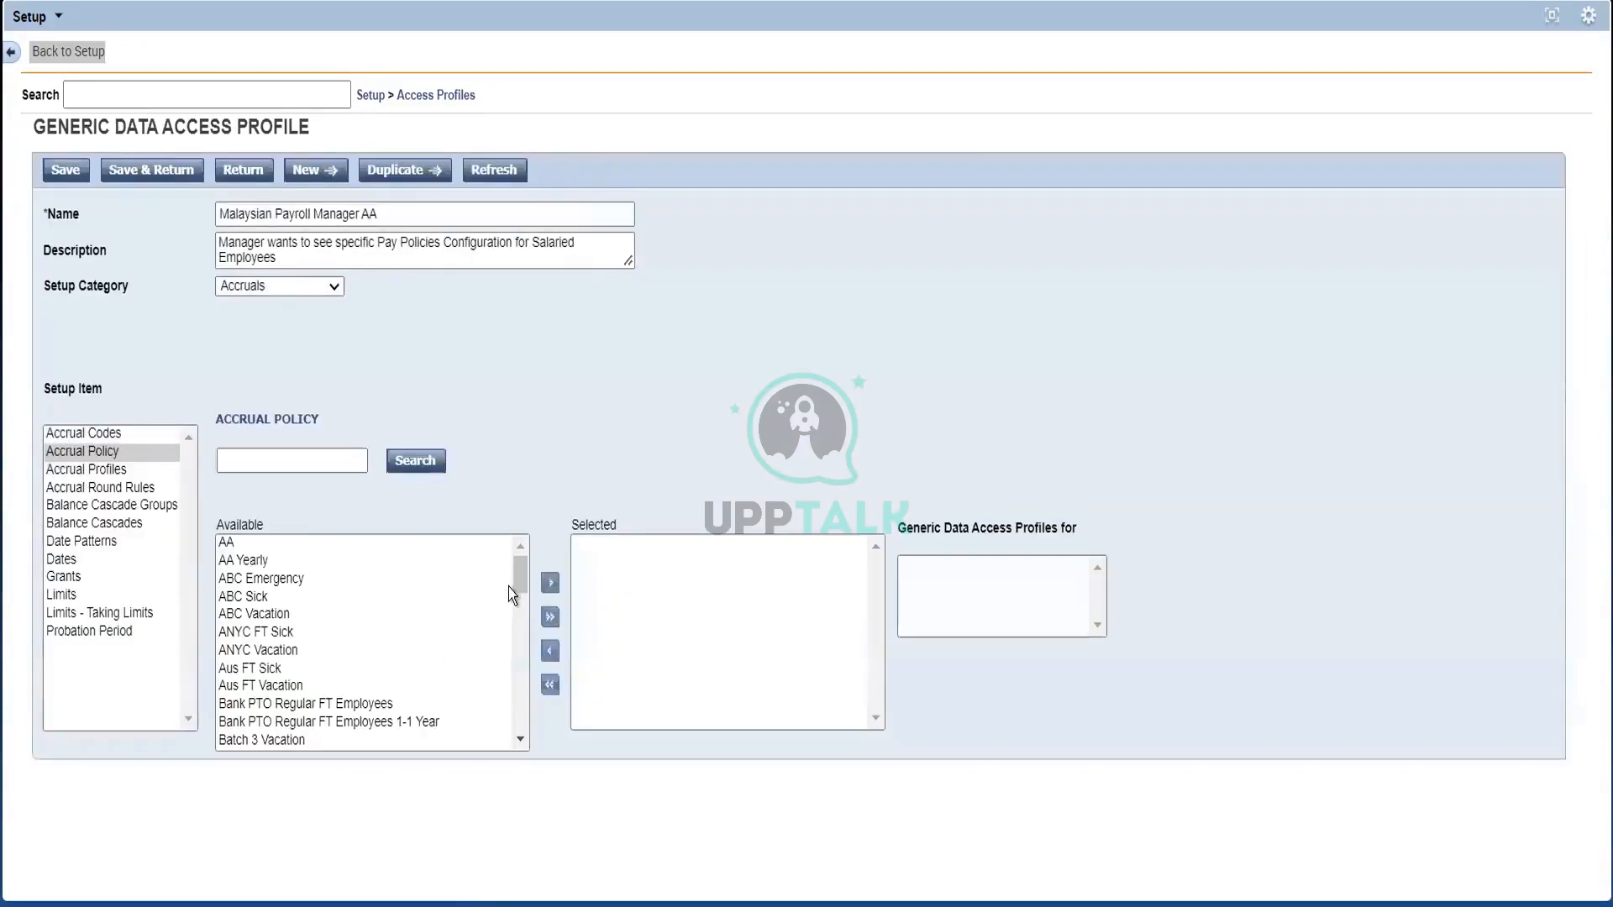
pyautogui.moveTo(522, 583); pyautogui.dragTo(518, 718)
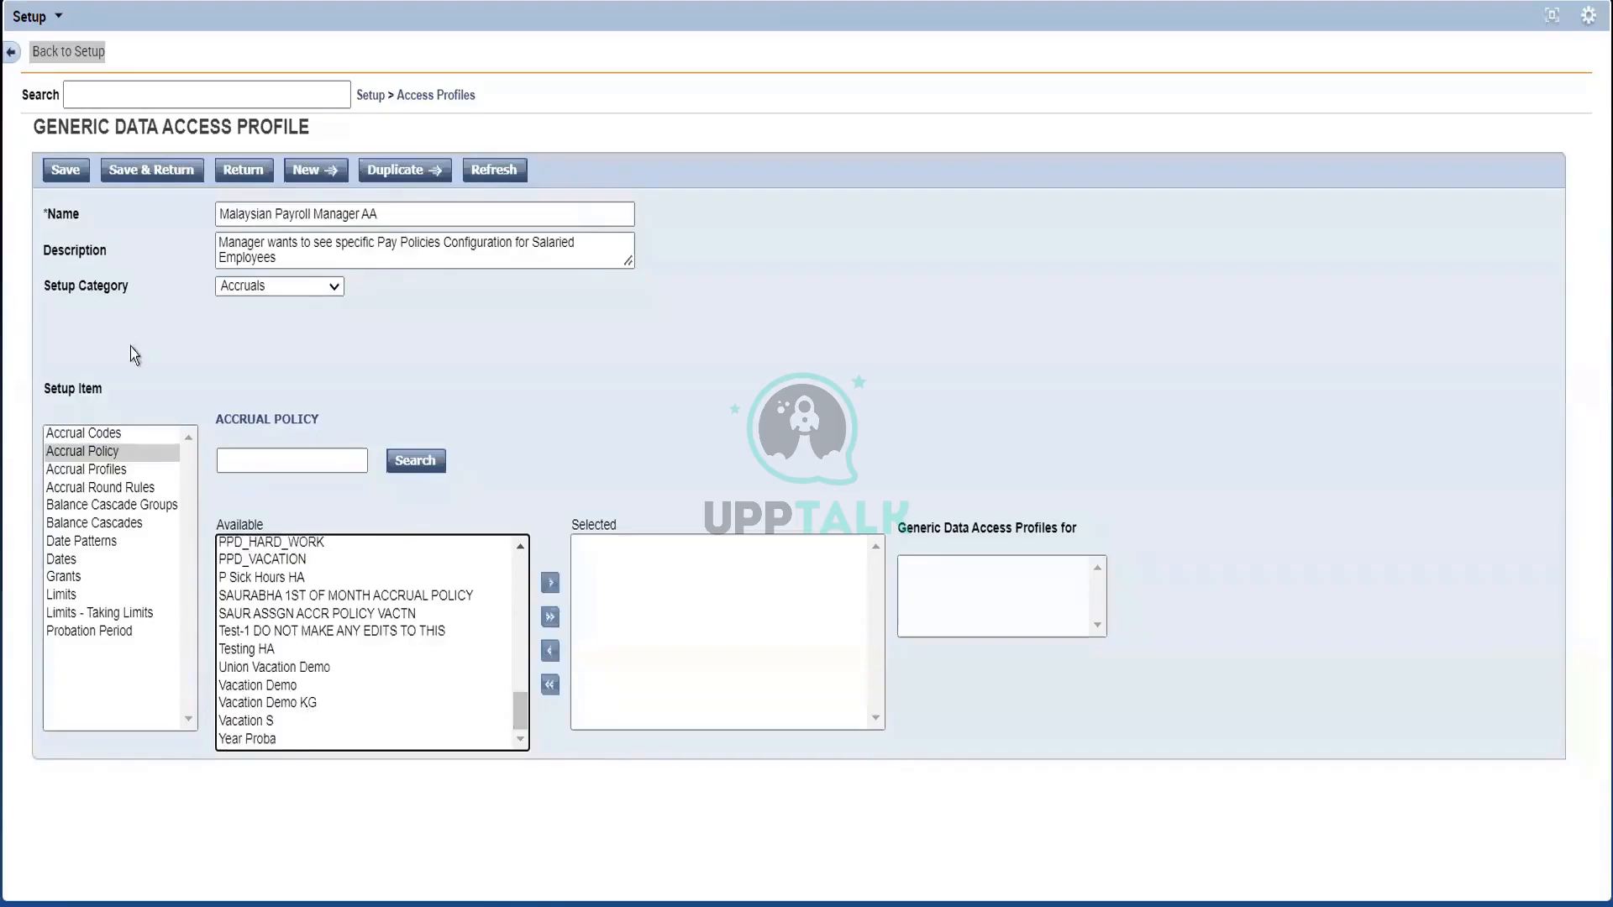
# Step: Examine the available Accrual Profiles, Dates and Grants, and go back over the Accrual Codes and Accrual Policy items
pyautogui.click(96, 469)
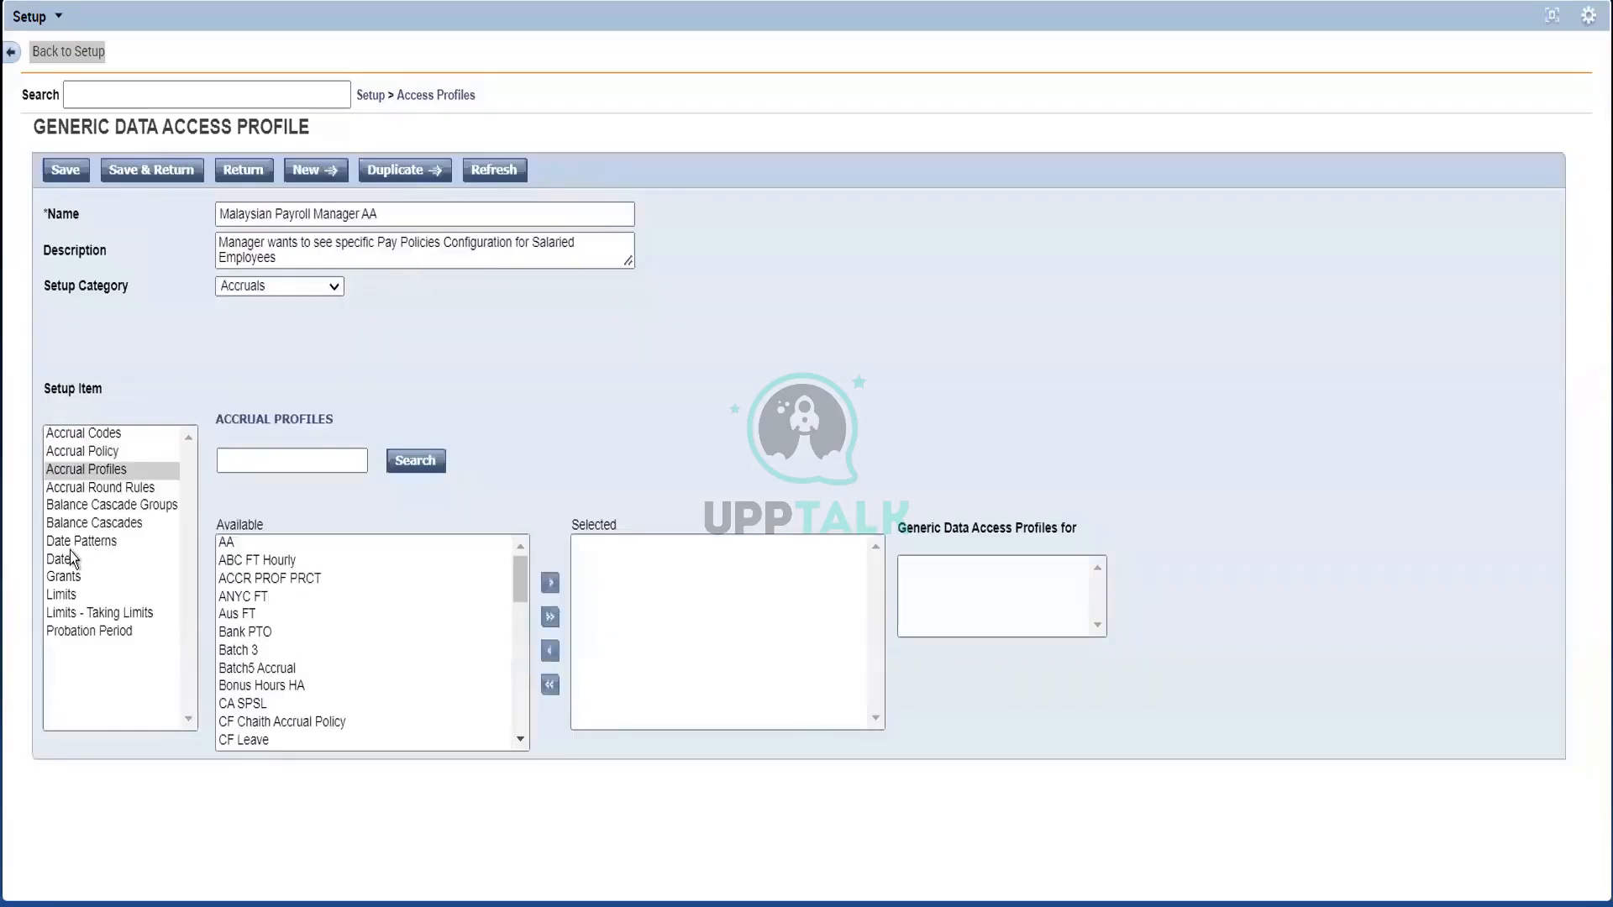
pyautogui.click(68, 558)
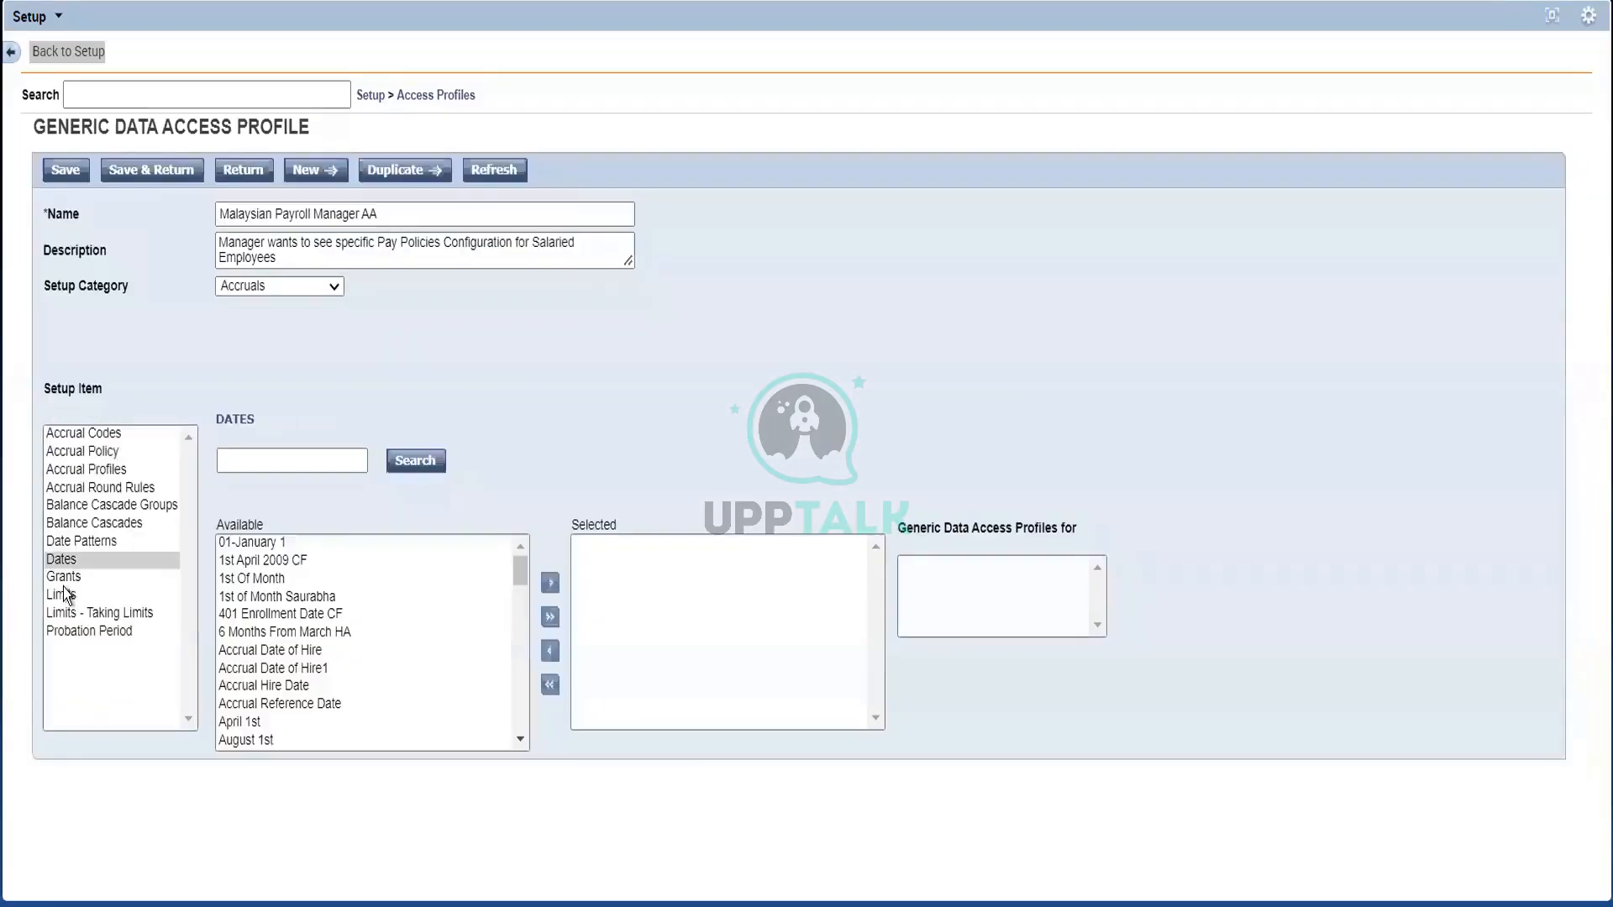
pyautogui.click(63, 583)
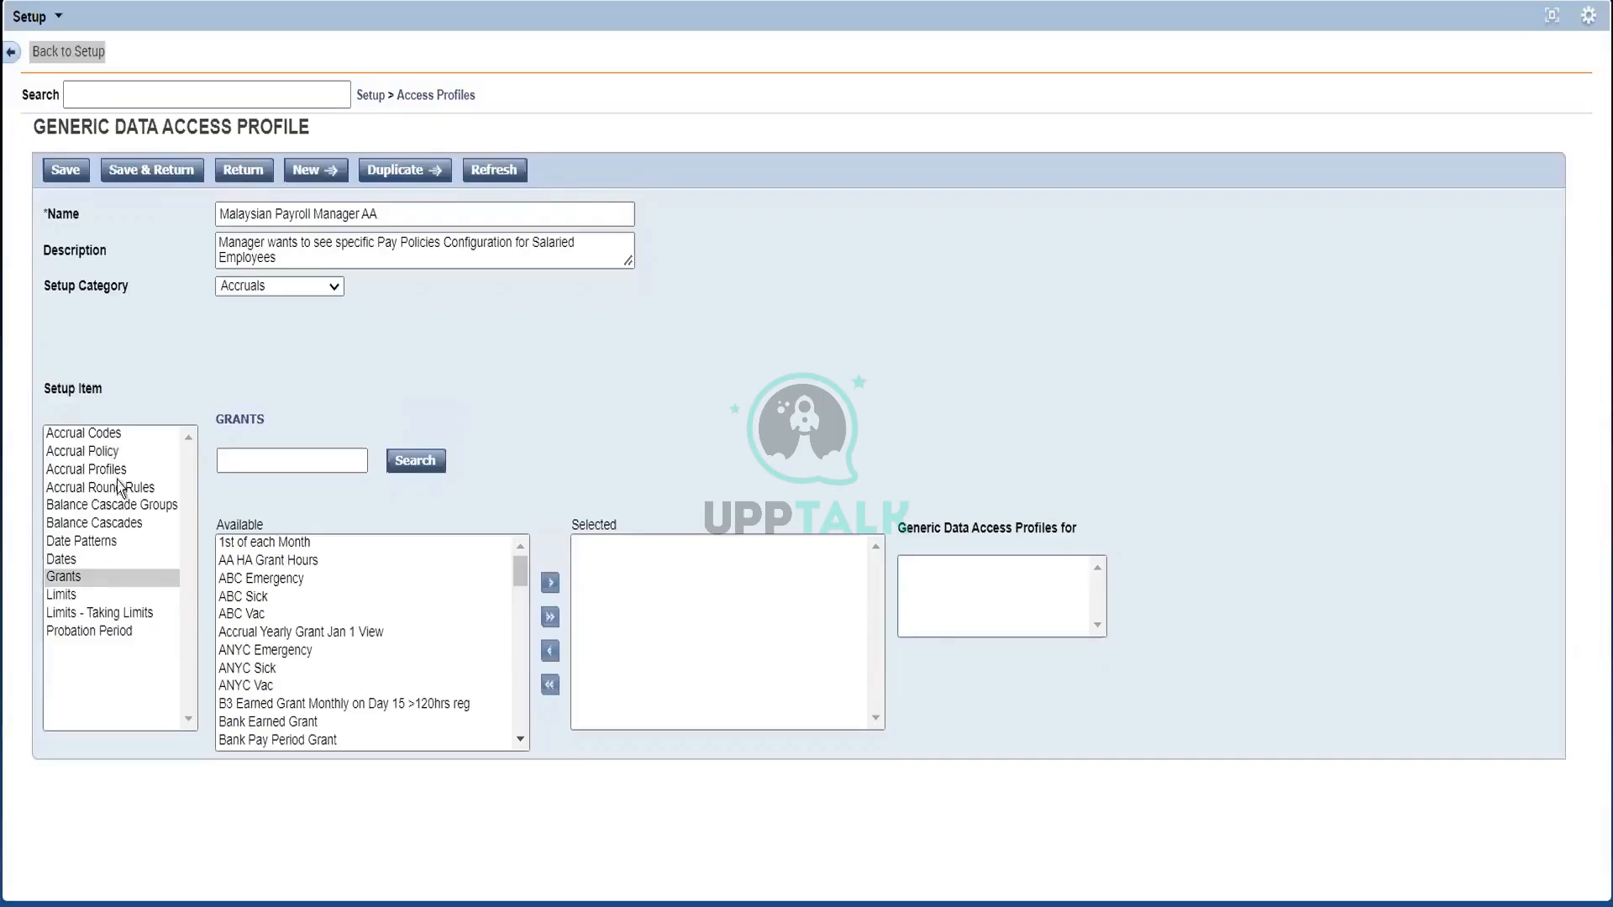
pyautogui.click(112, 435)
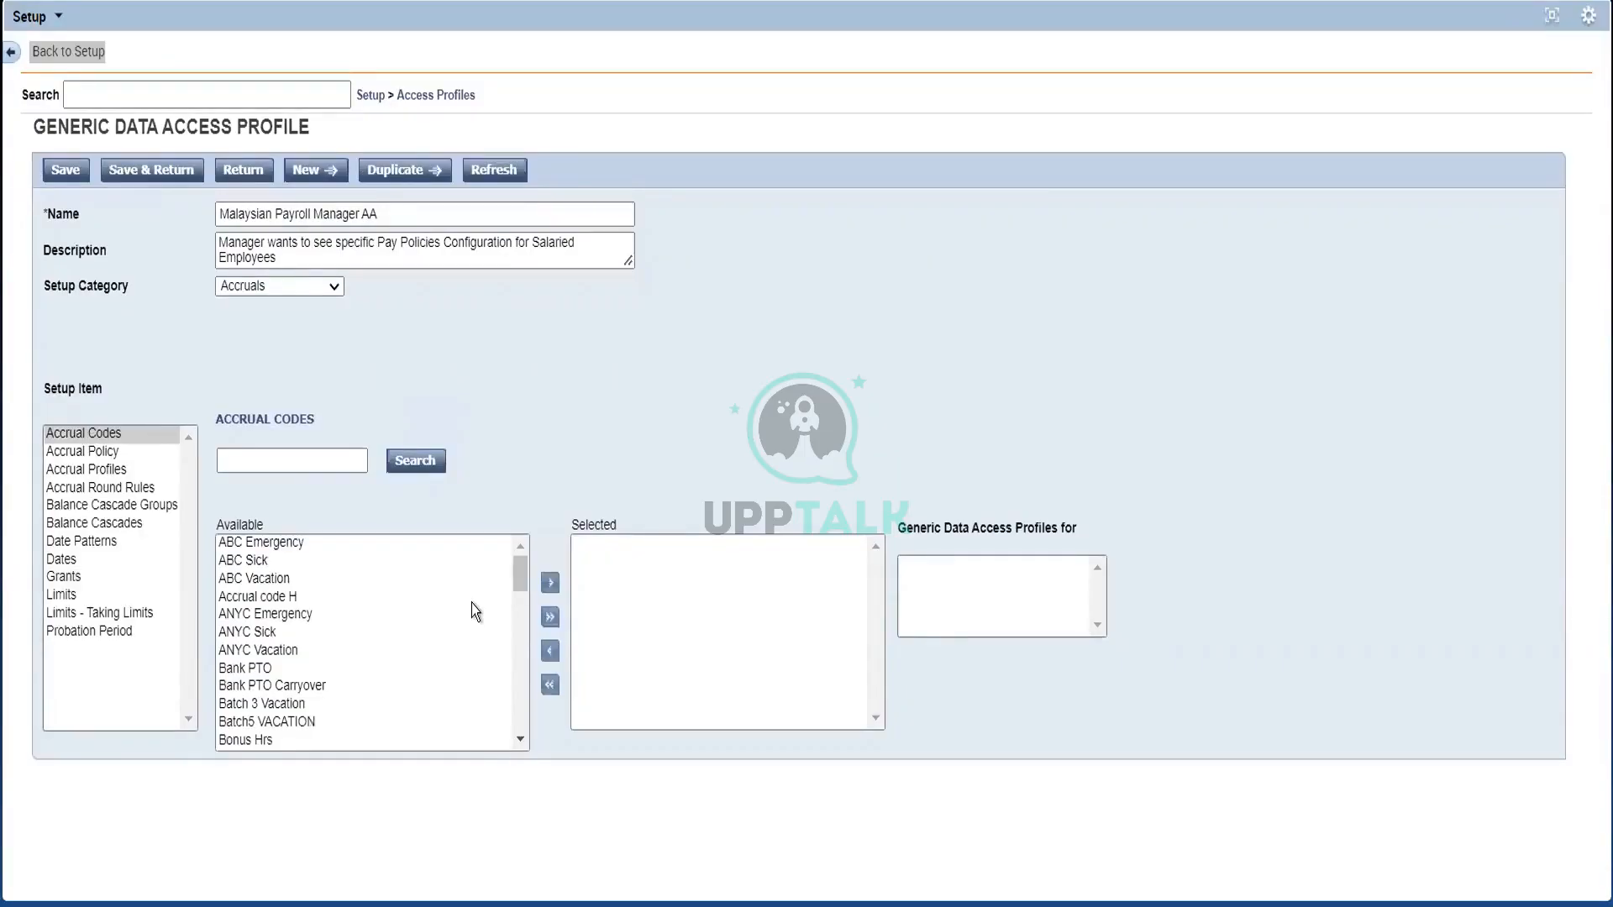
pyautogui.click(114, 454)
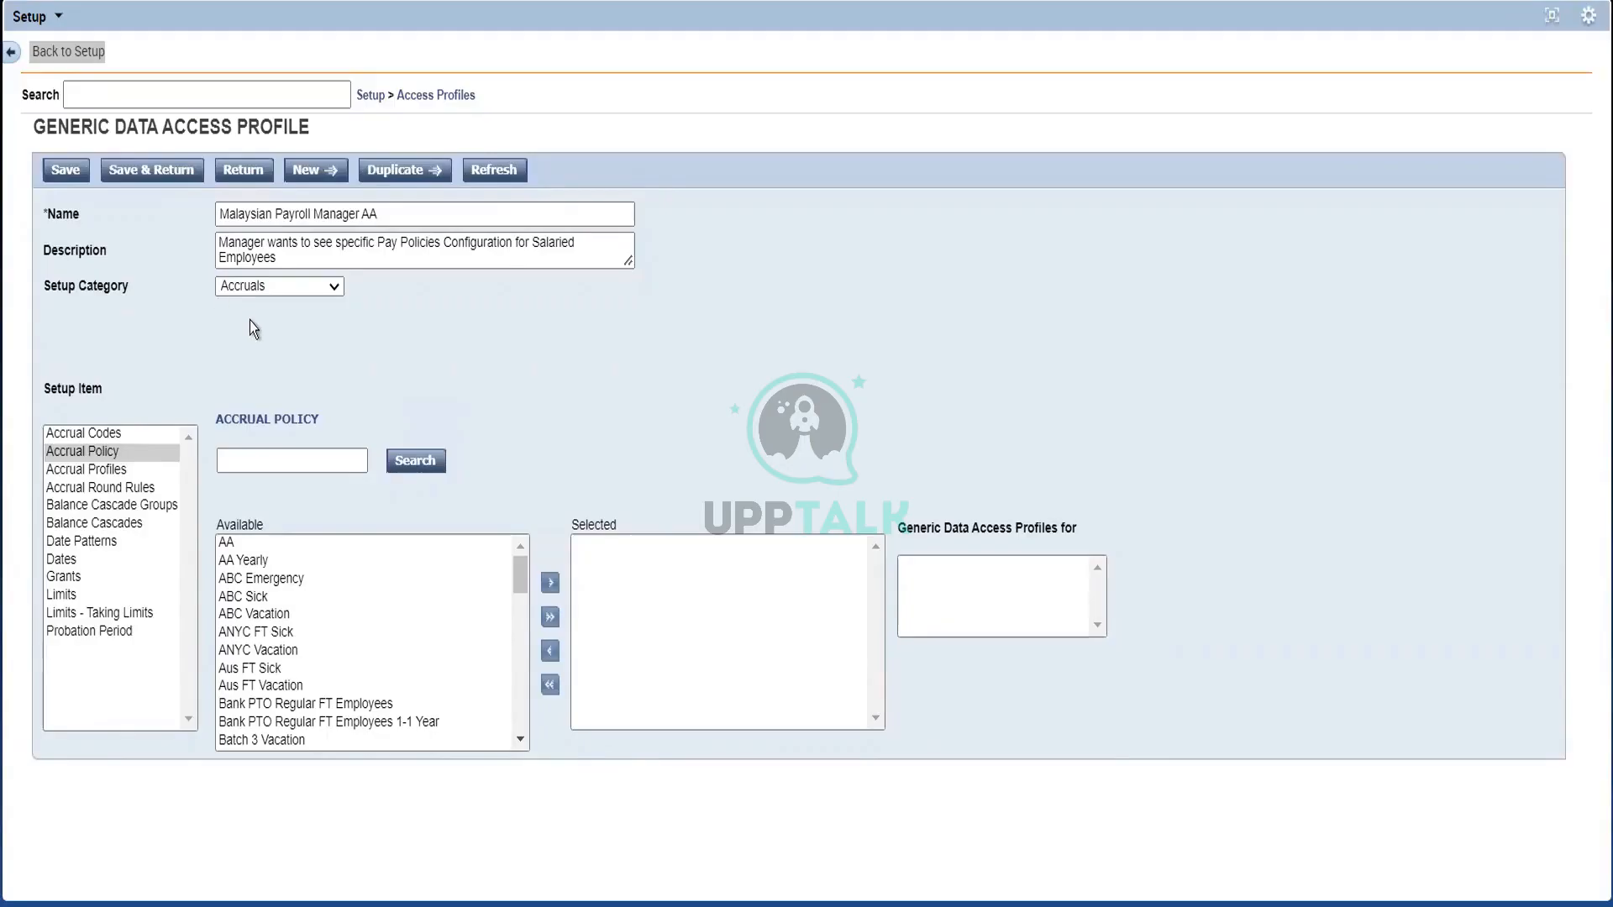
# Step: Switch the profile's Setup Category to Data Integration and examine the available Connections, Interfaces and Lookup Tables
pyautogui.click(279, 287)
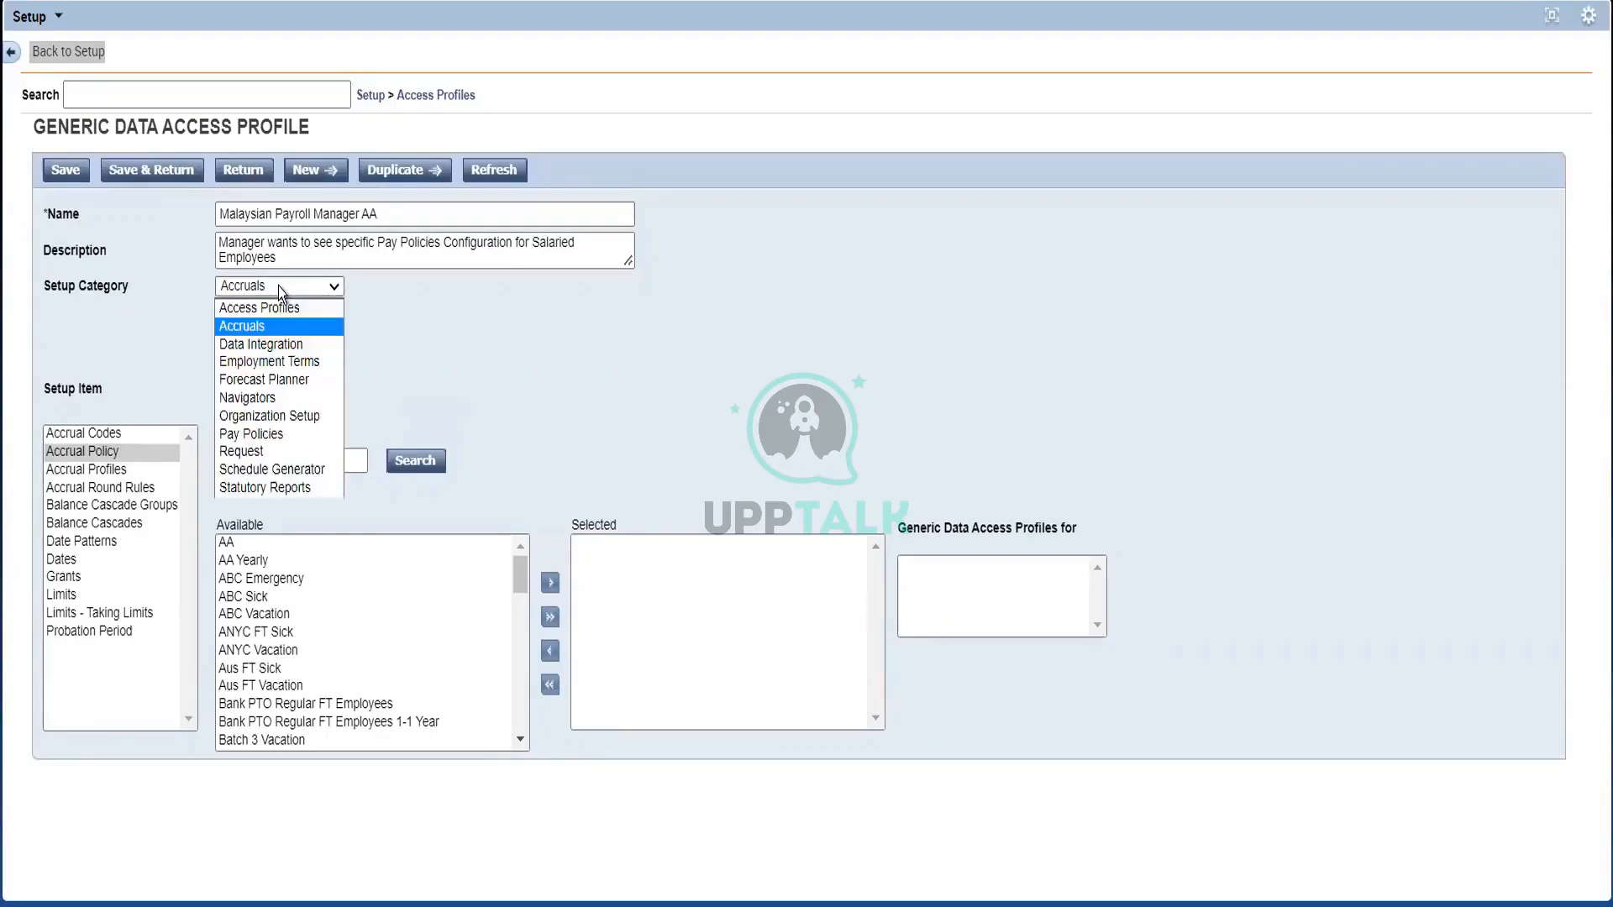
pyautogui.click(299, 346)
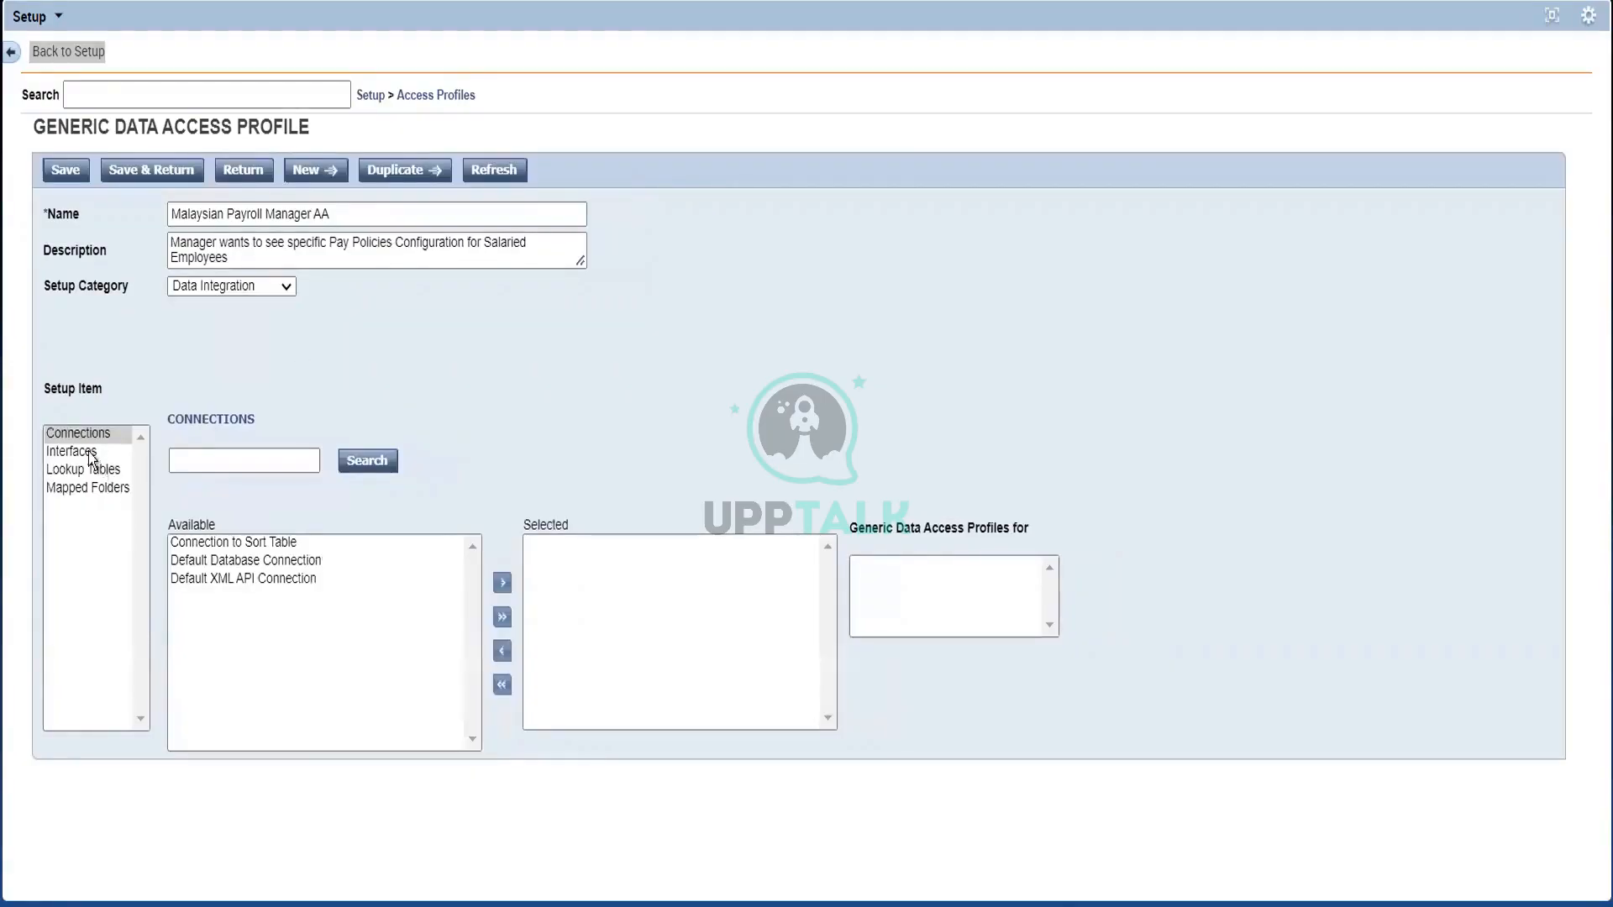
pyautogui.click(89, 456)
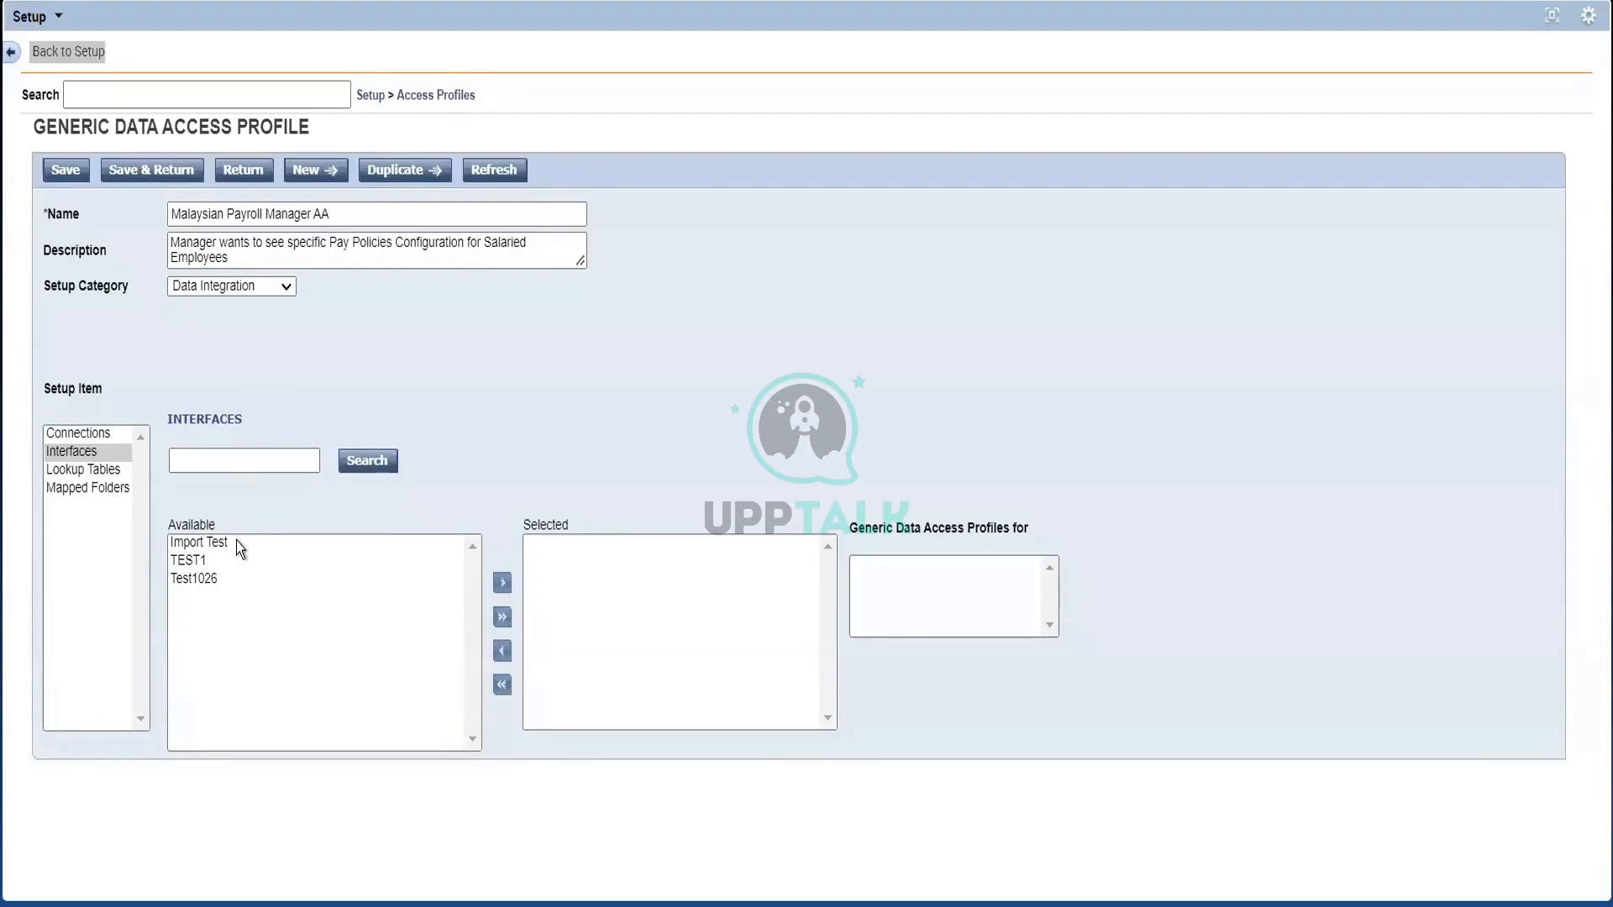
pyautogui.click(100, 470)
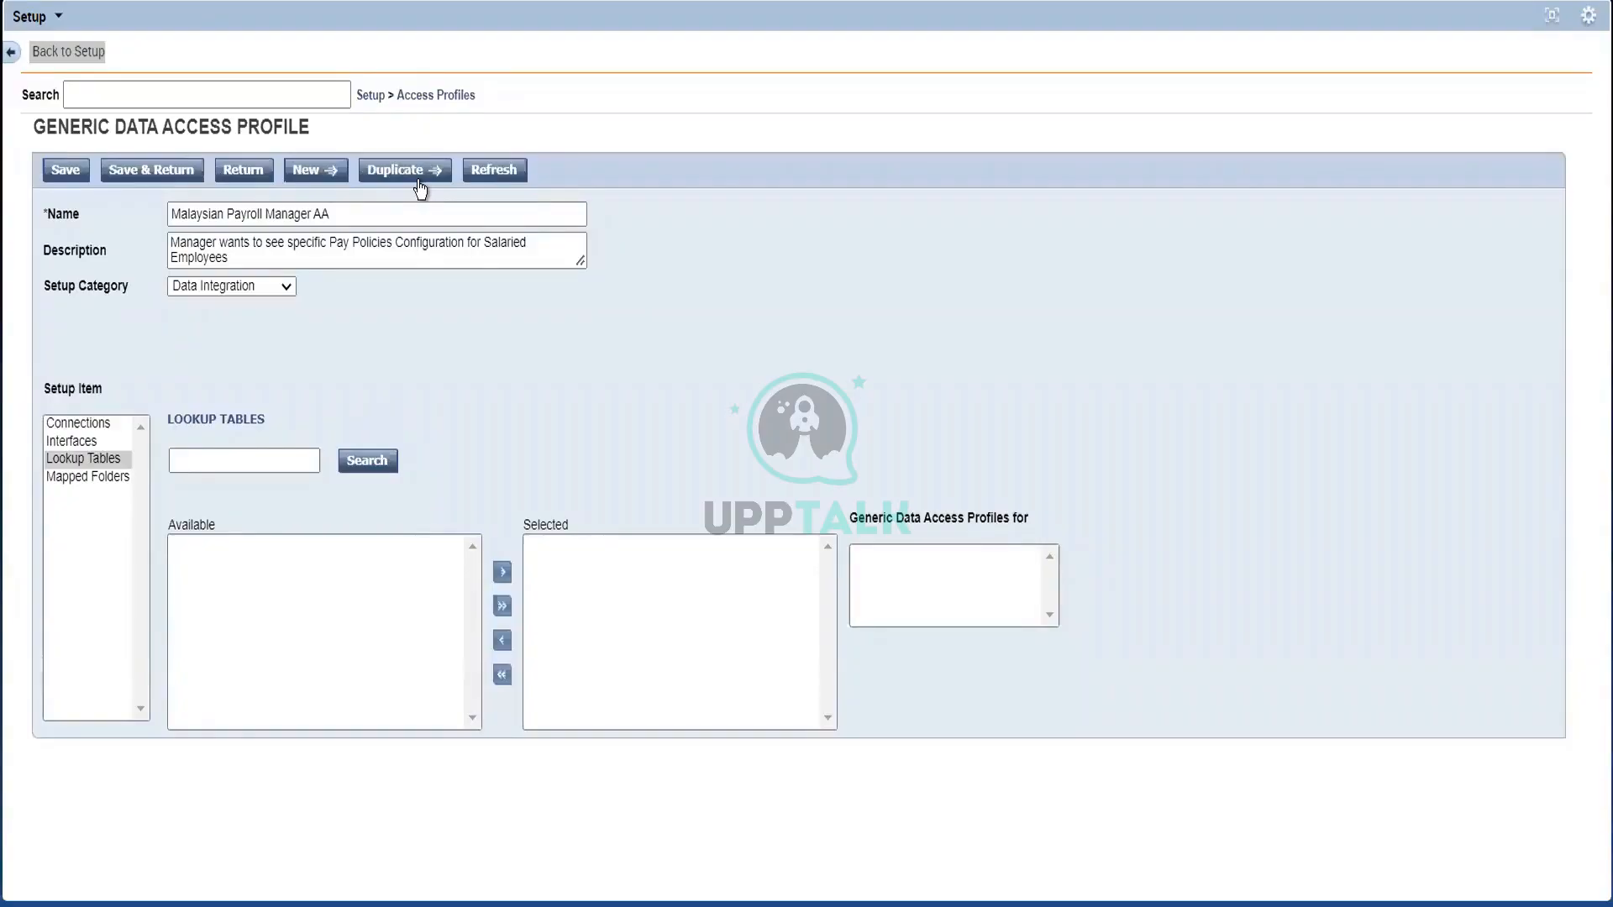
# Step: Switch the Setup Category to Pay Policies and examine the available Adjustment Rules, Combination Rules and Cascading Profiles
pyautogui.click(240, 289)
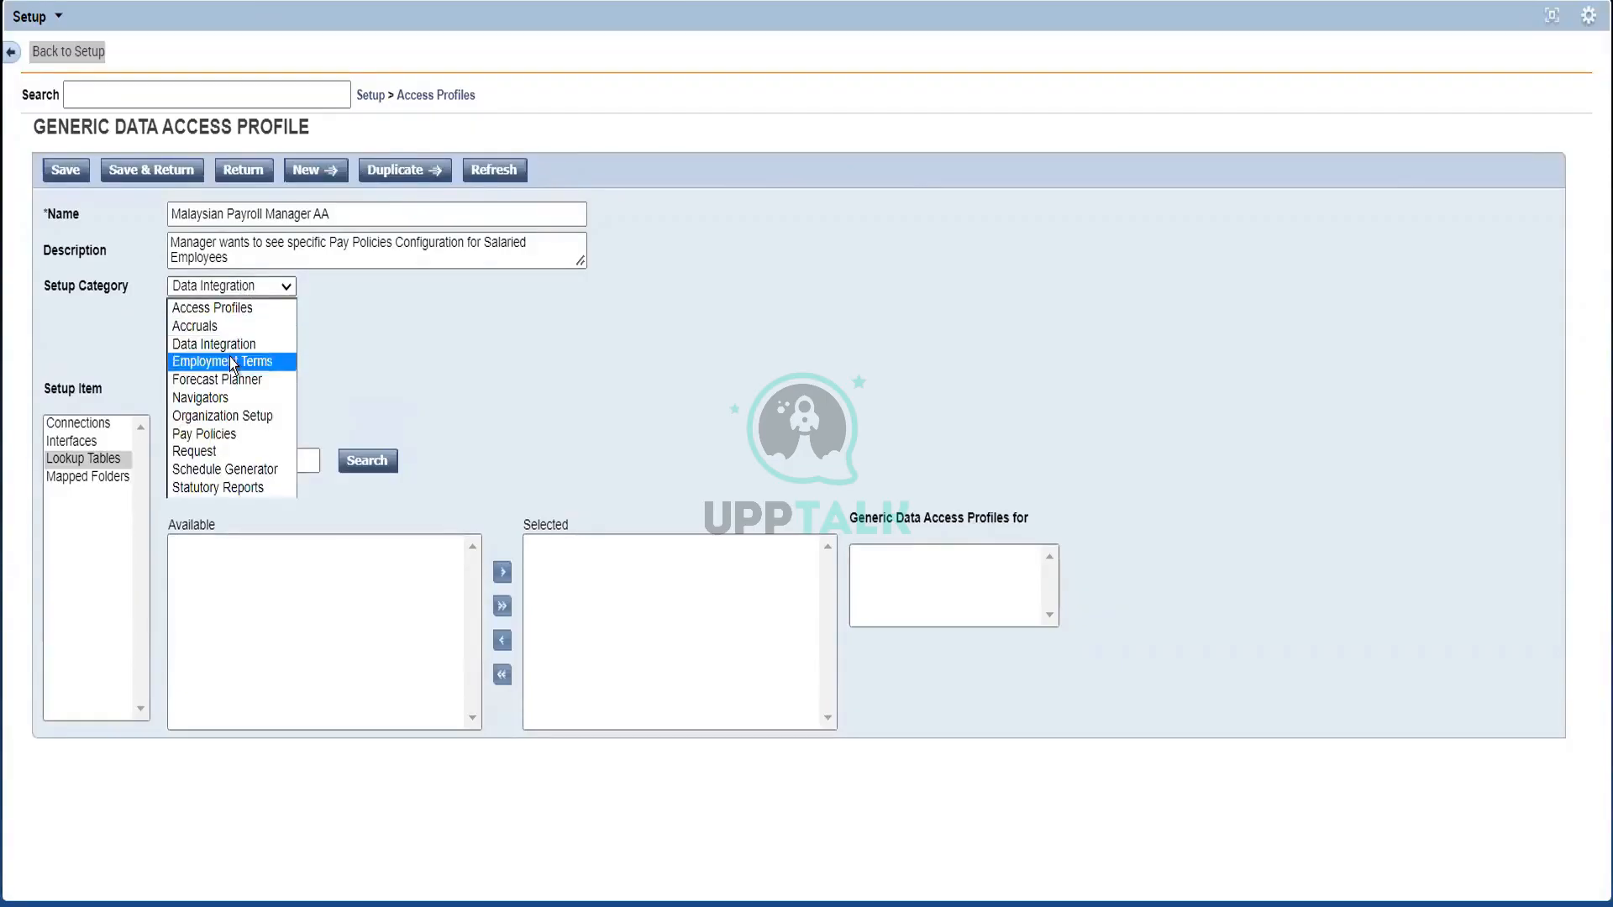
pyautogui.click(210, 437)
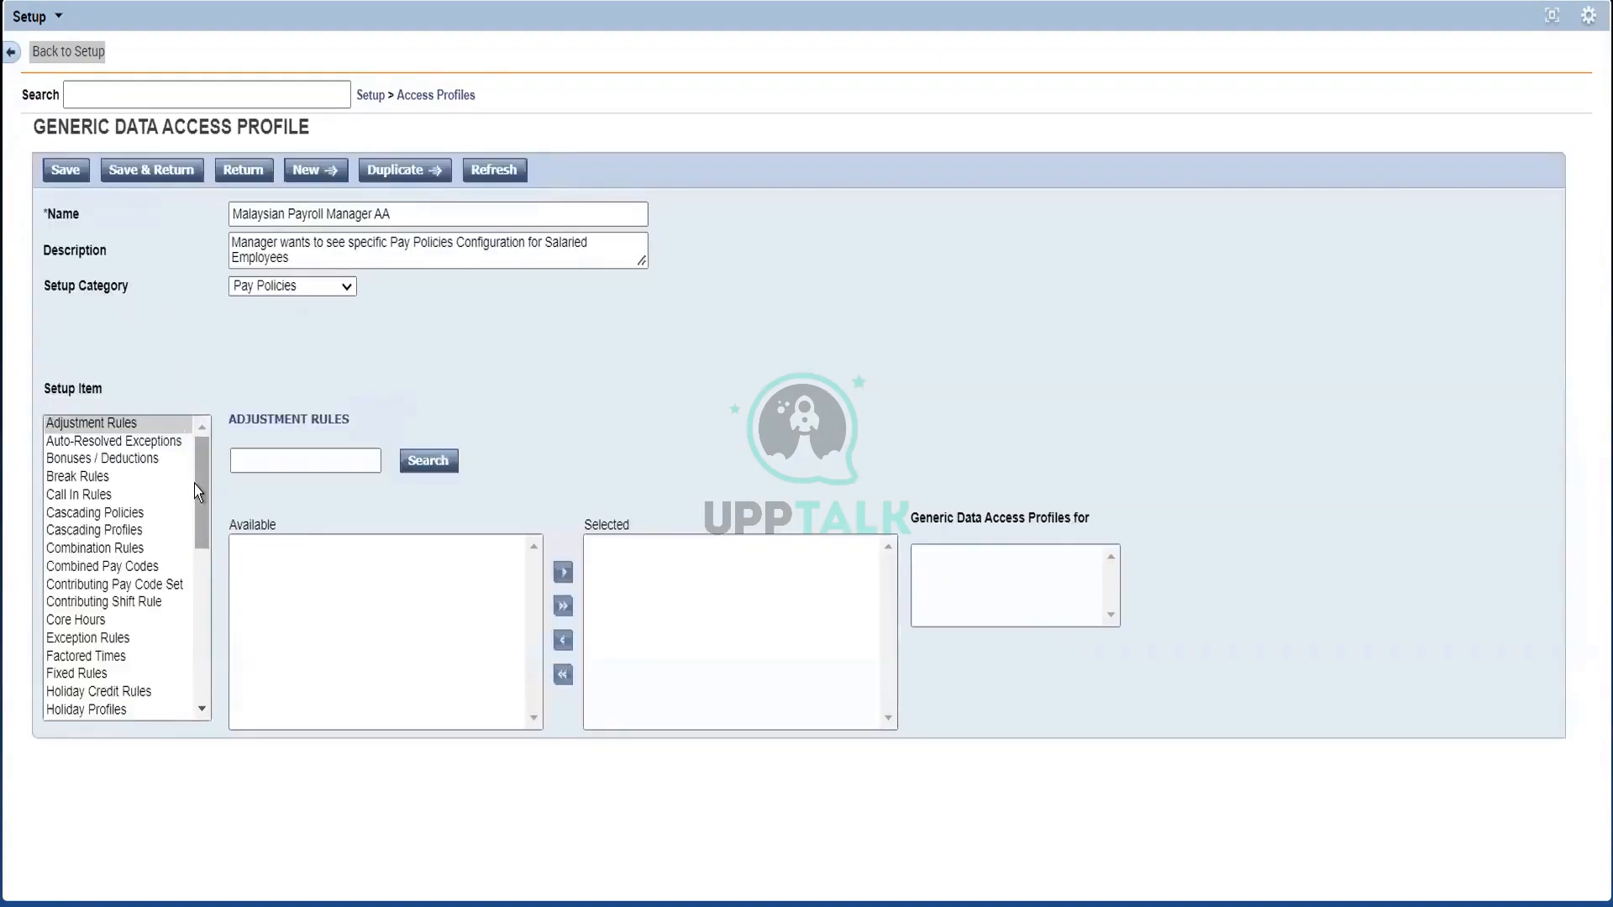
pyautogui.moveTo(194, 484); pyautogui.dragTo(224, 464)
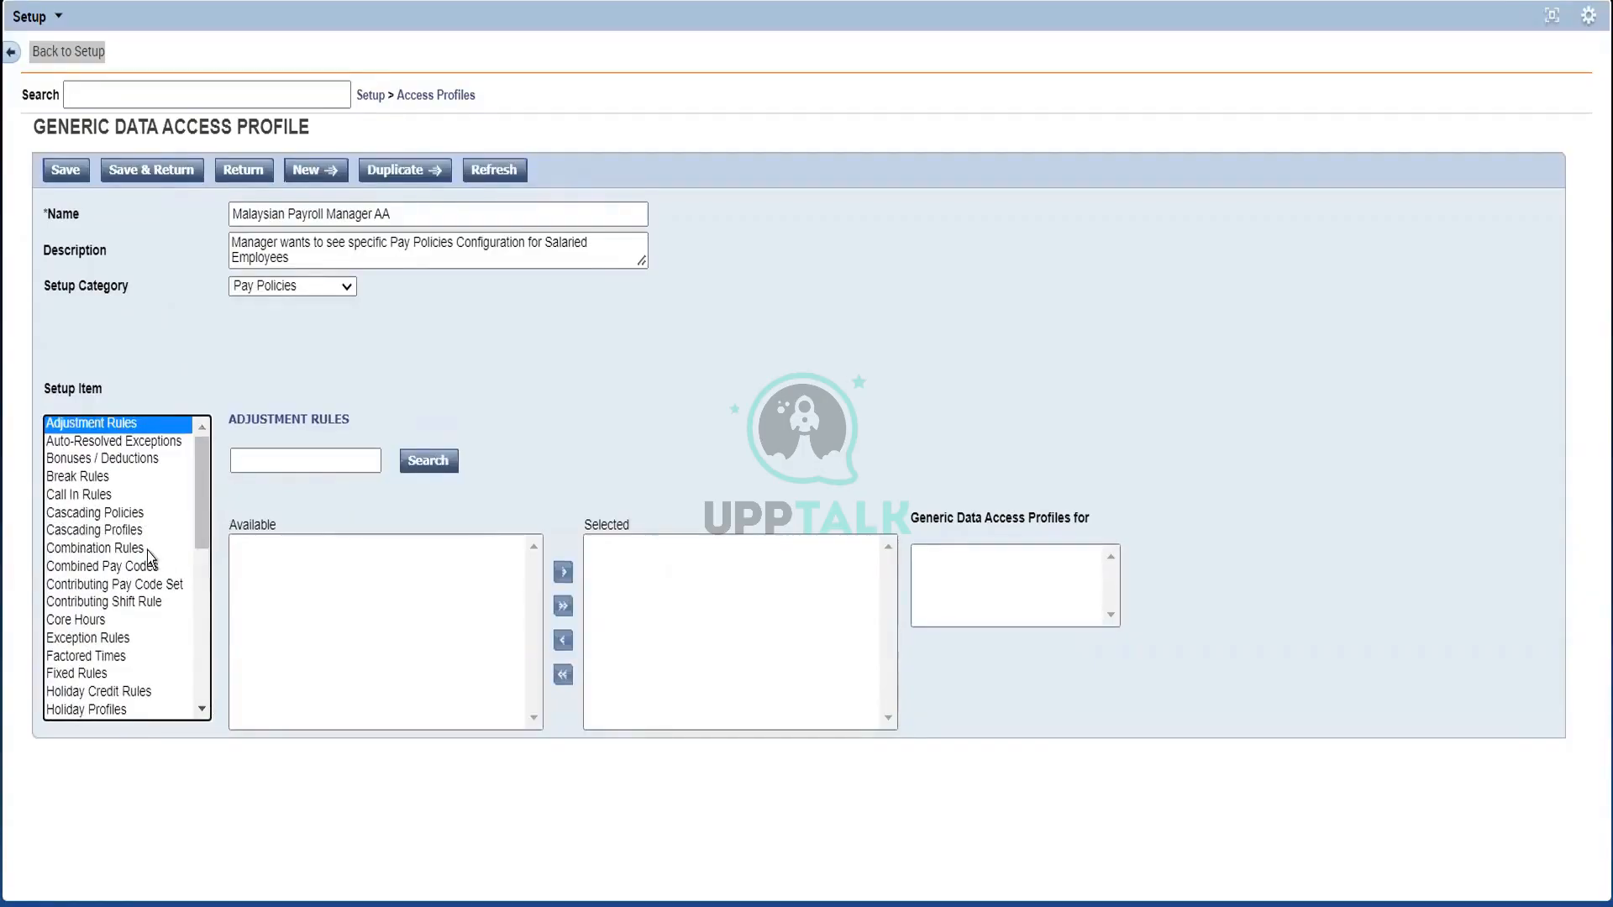
pyautogui.click(168, 547)
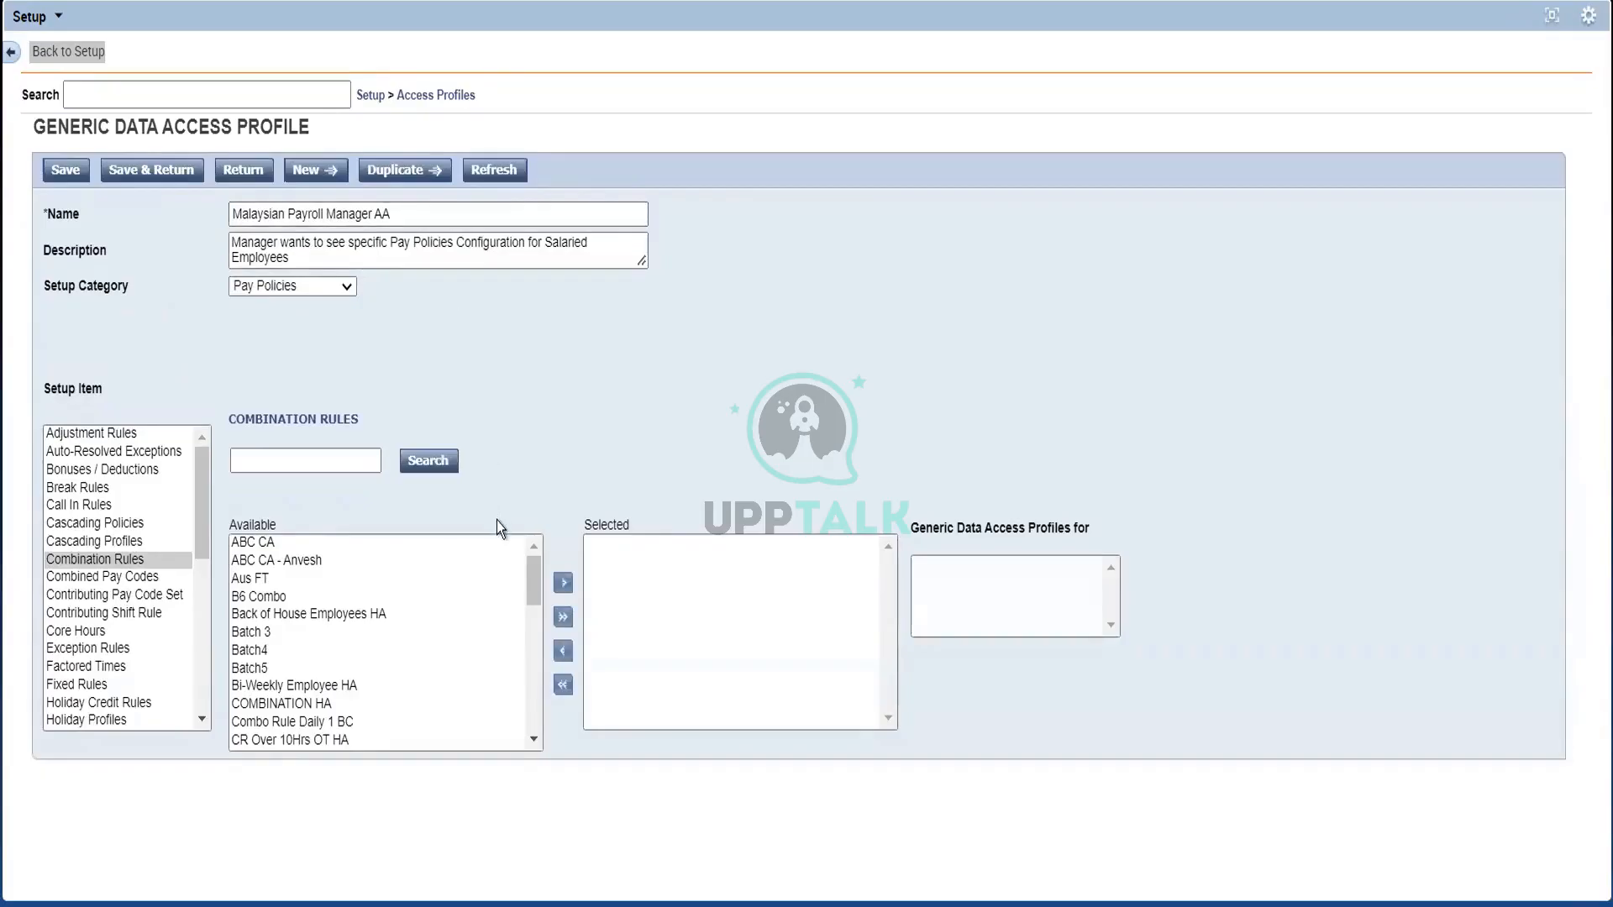
pyautogui.click(84, 434)
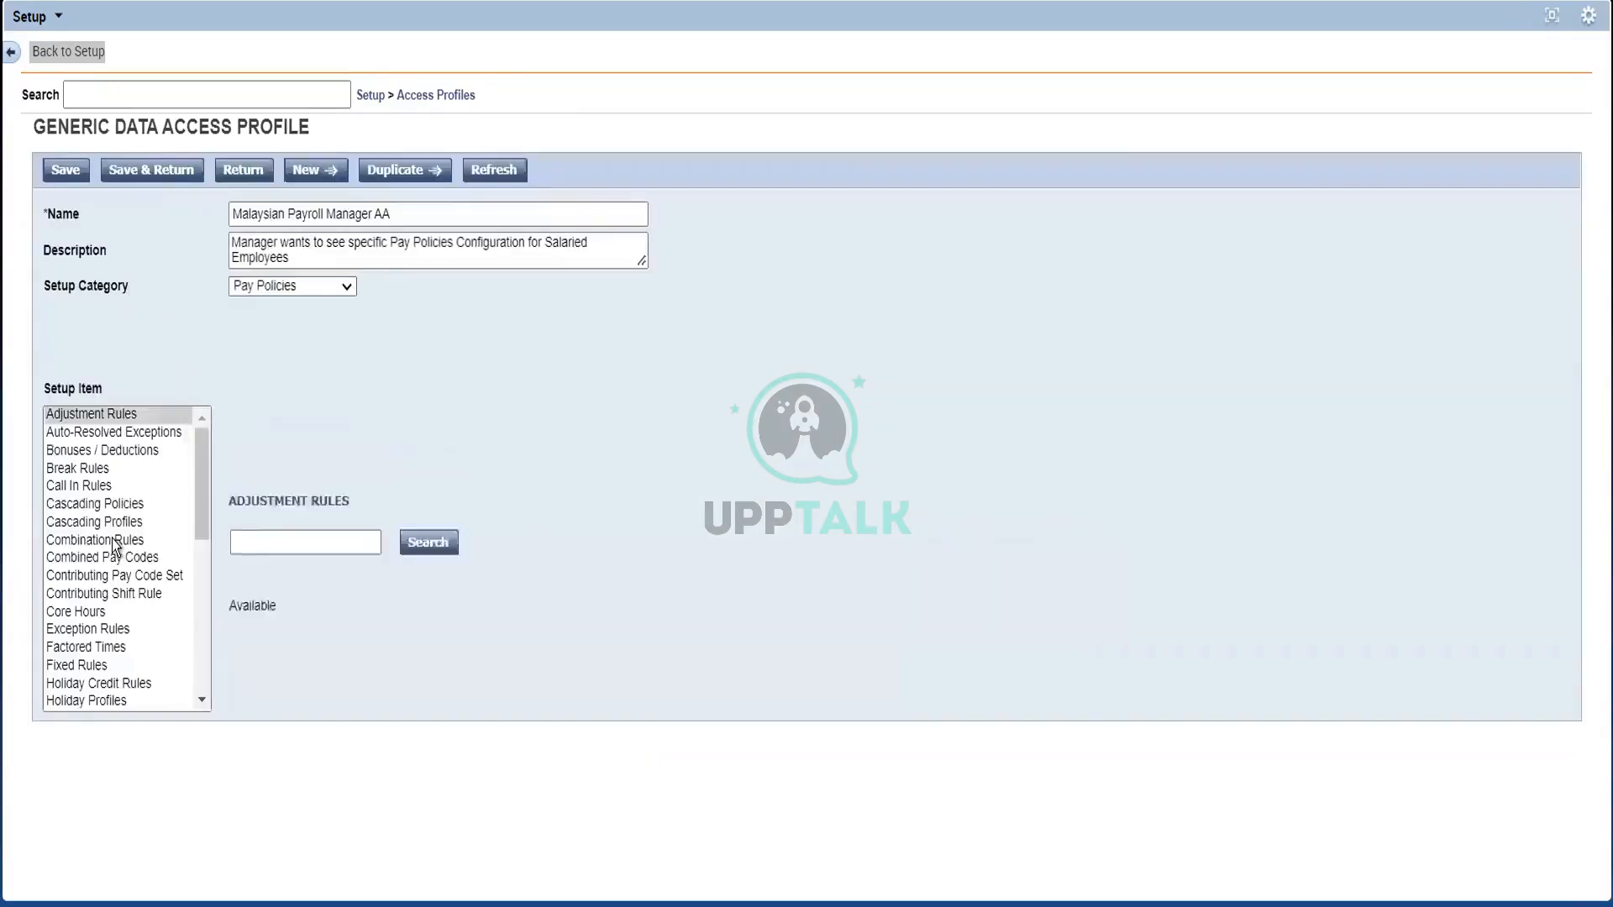
pyautogui.click(113, 538)
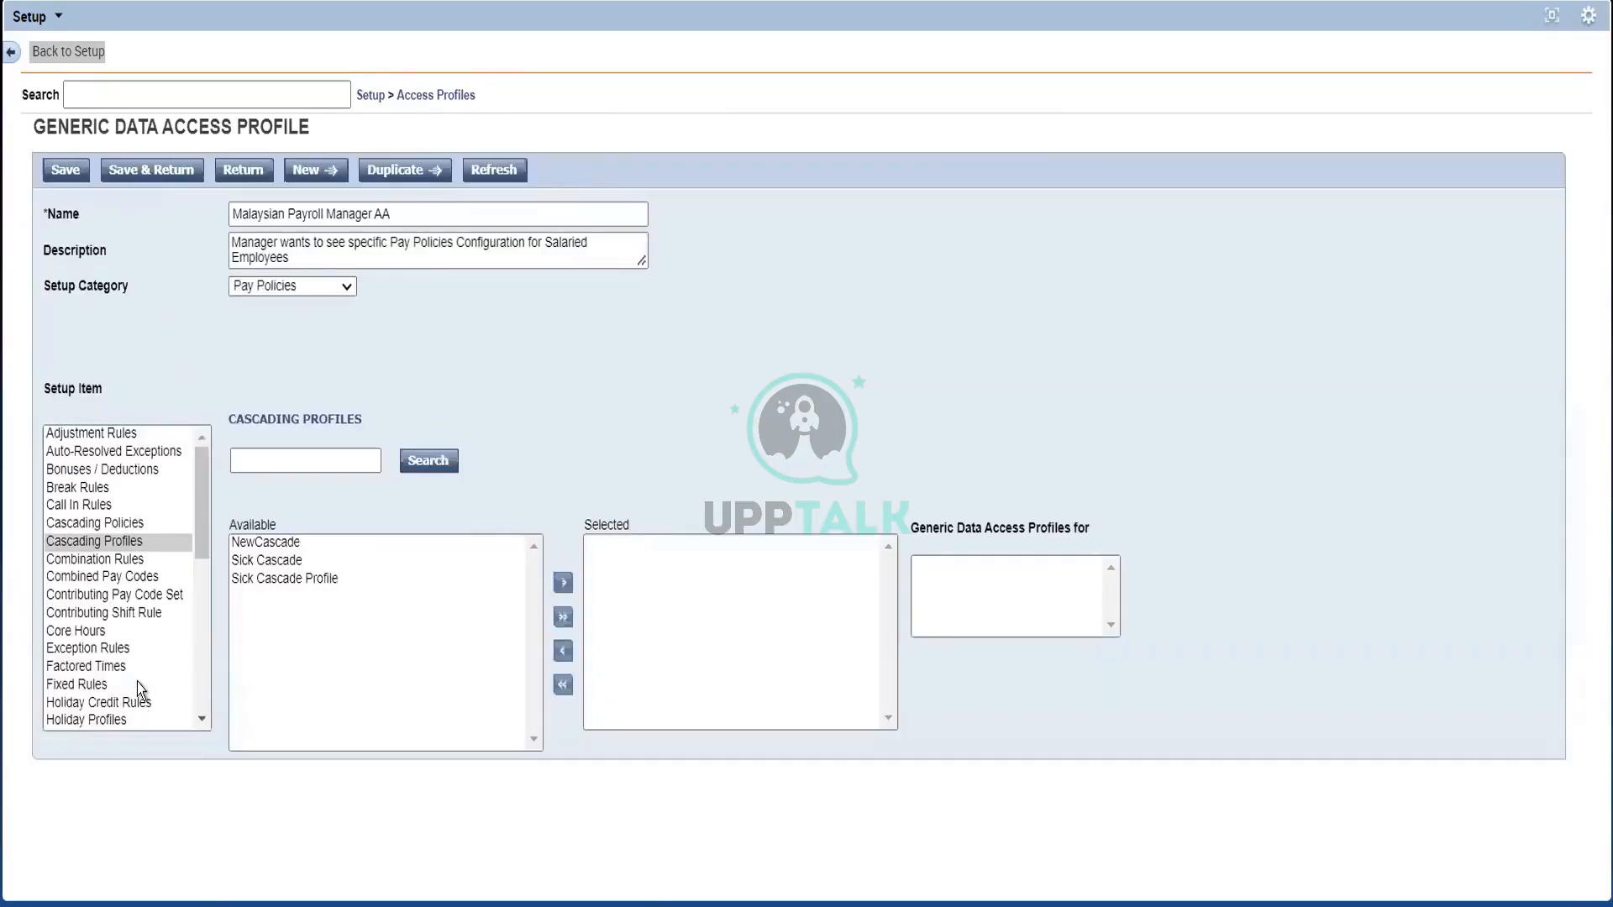
# Step: Examine the available and selected items for Fixed Rules, Holiday Credit Rules, Work Week Divides and Work Rules
pyautogui.click(138, 682)
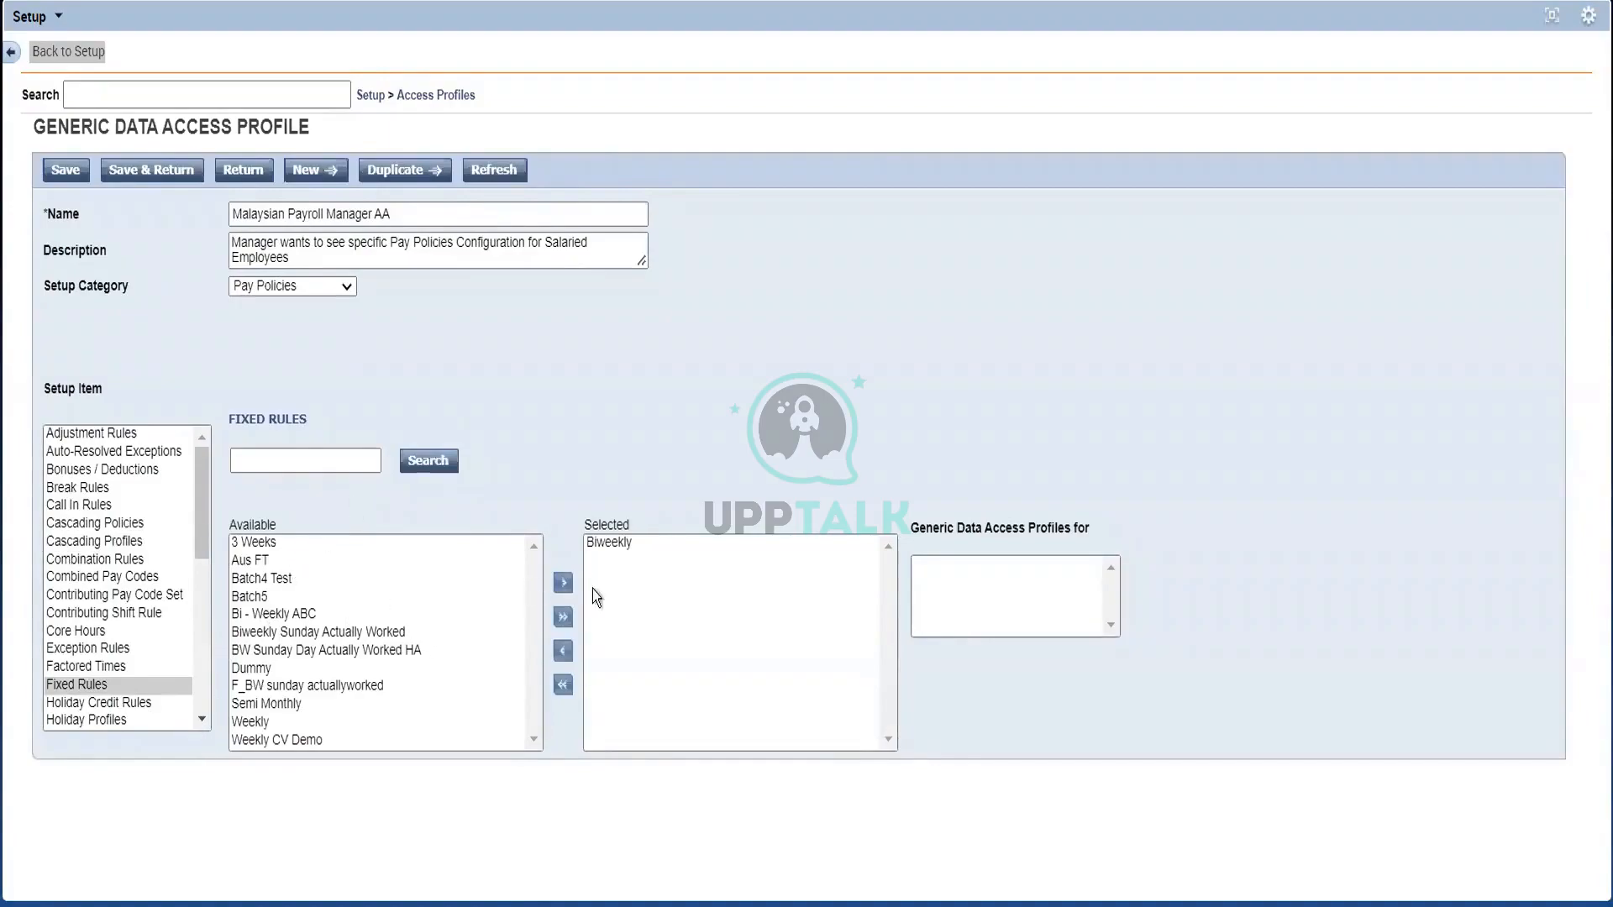
pyautogui.click(143, 708)
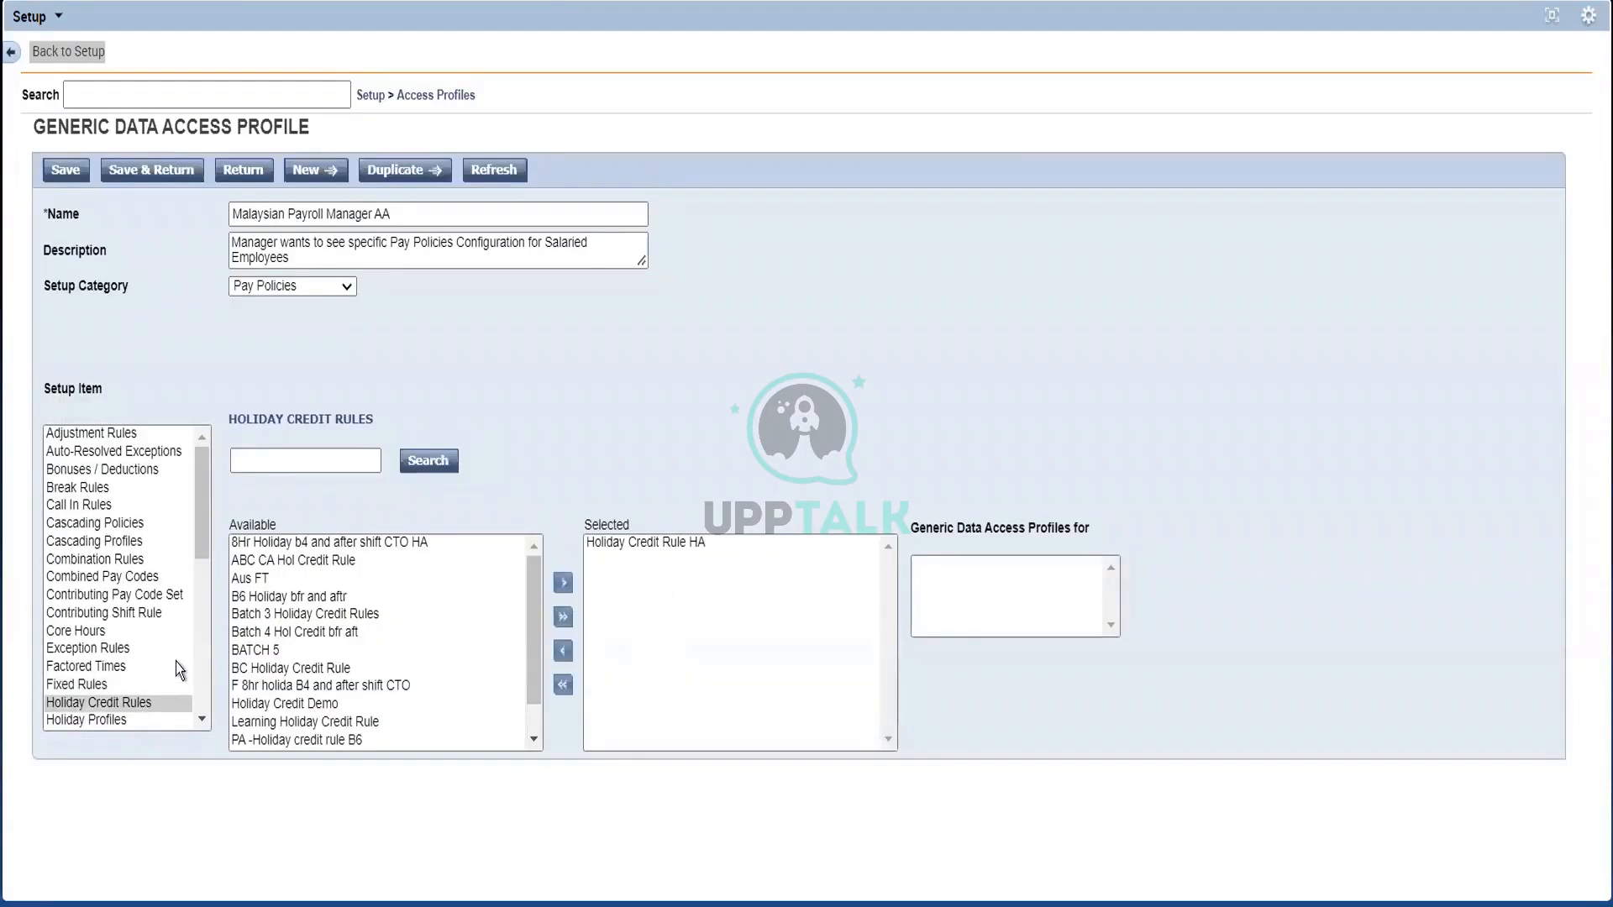
pyautogui.click(199, 677)
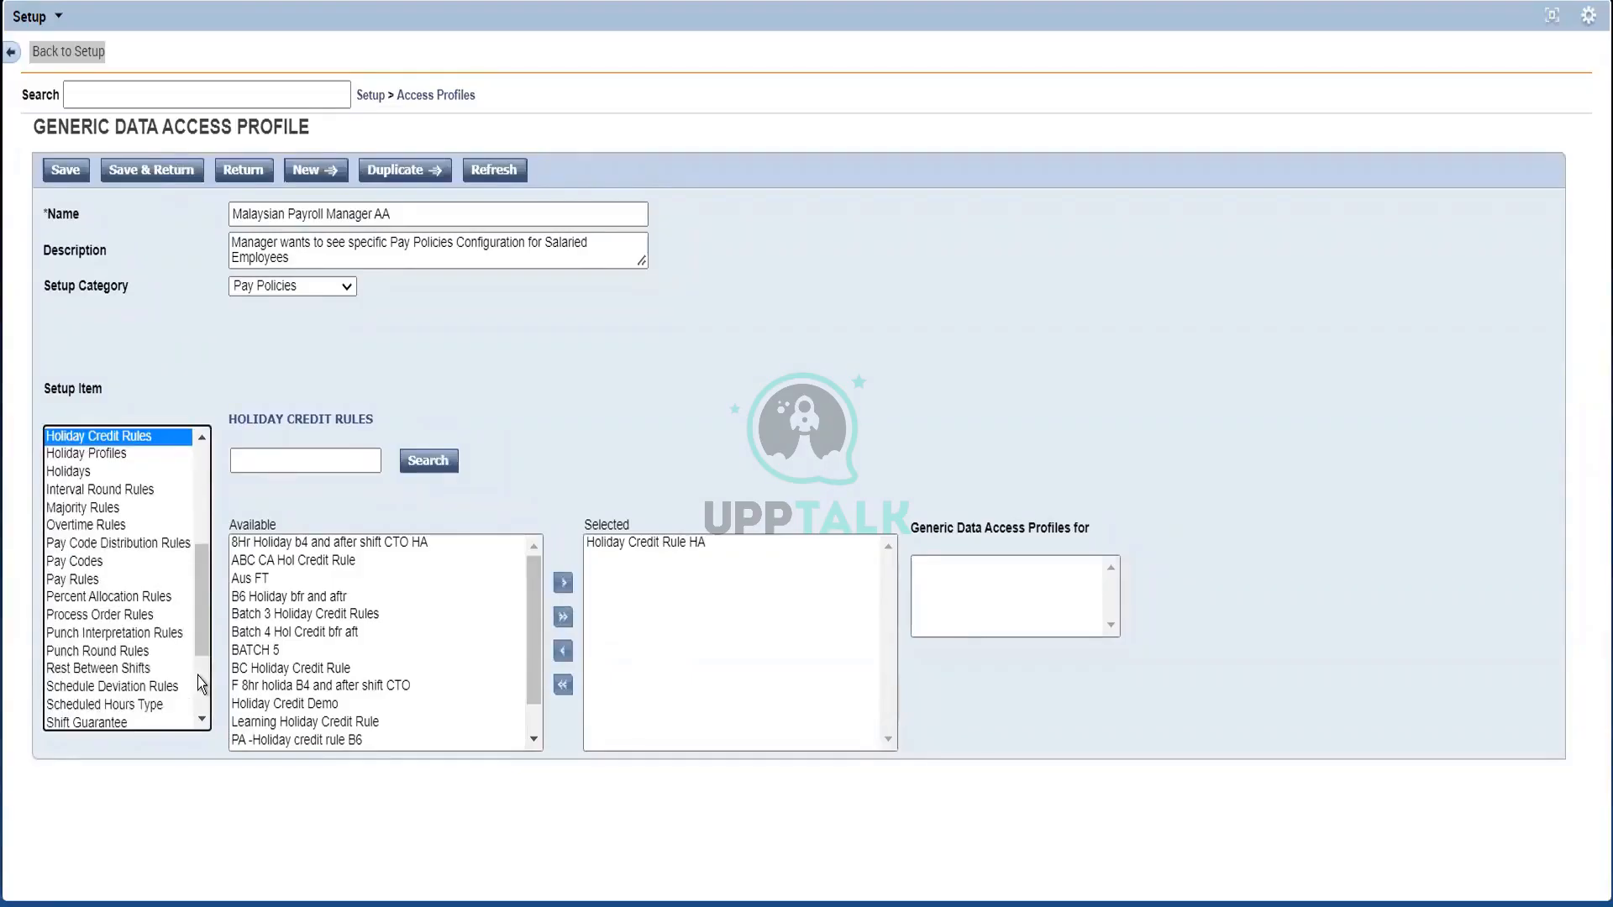
pyautogui.click(198, 677)
pyautogui.click(74, 708)
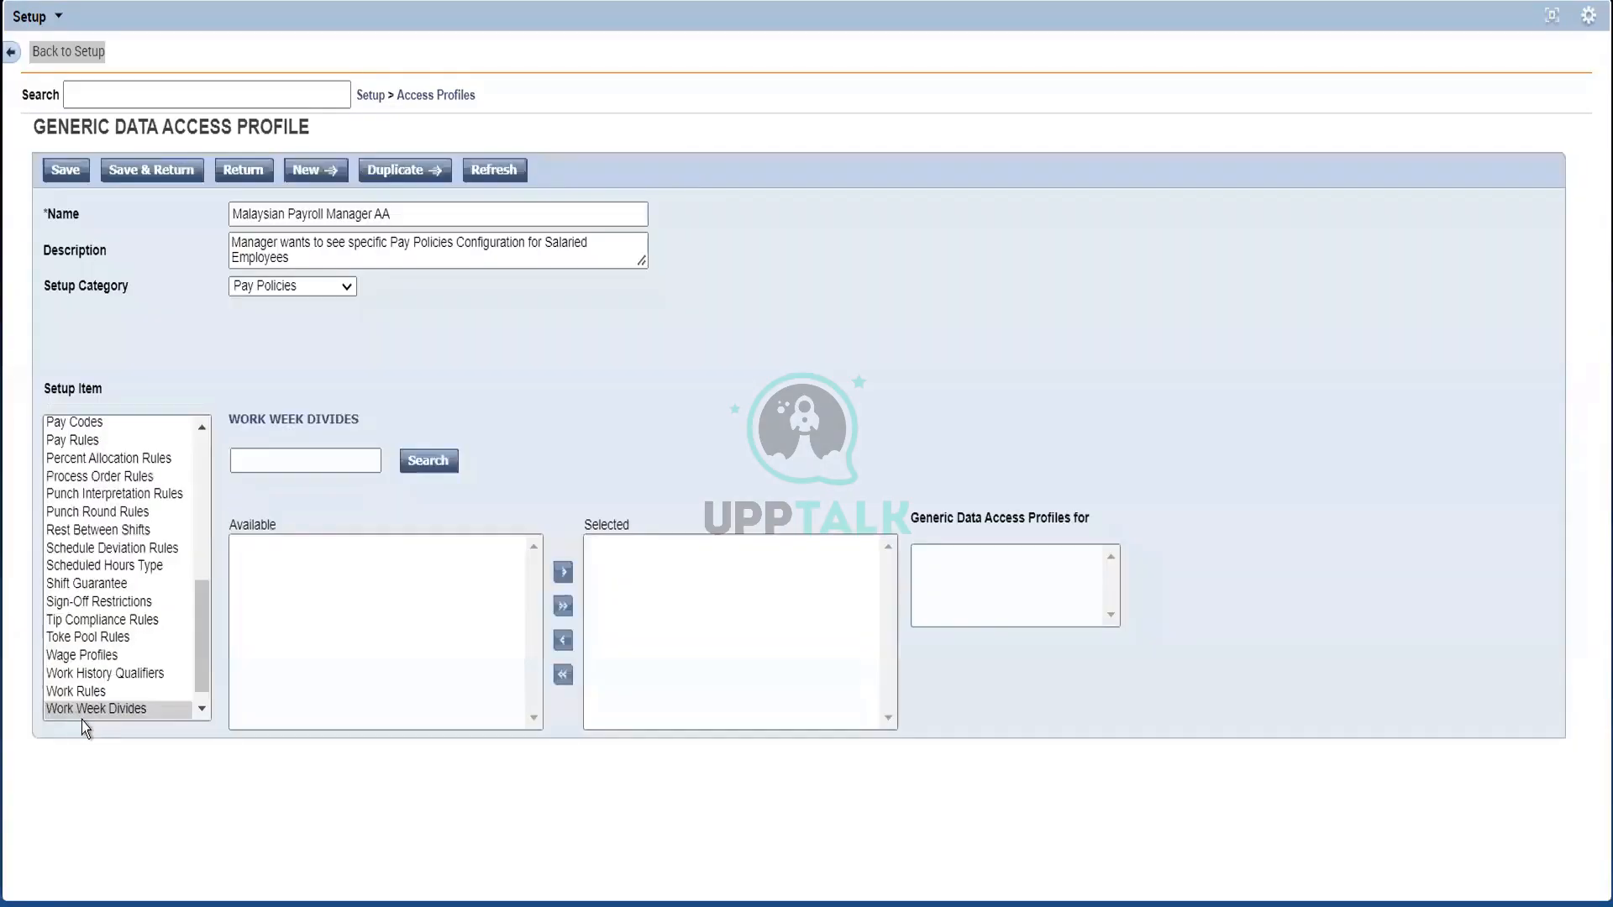
pyautogui.click(83, 720)
pyautogui.click(104, 678)
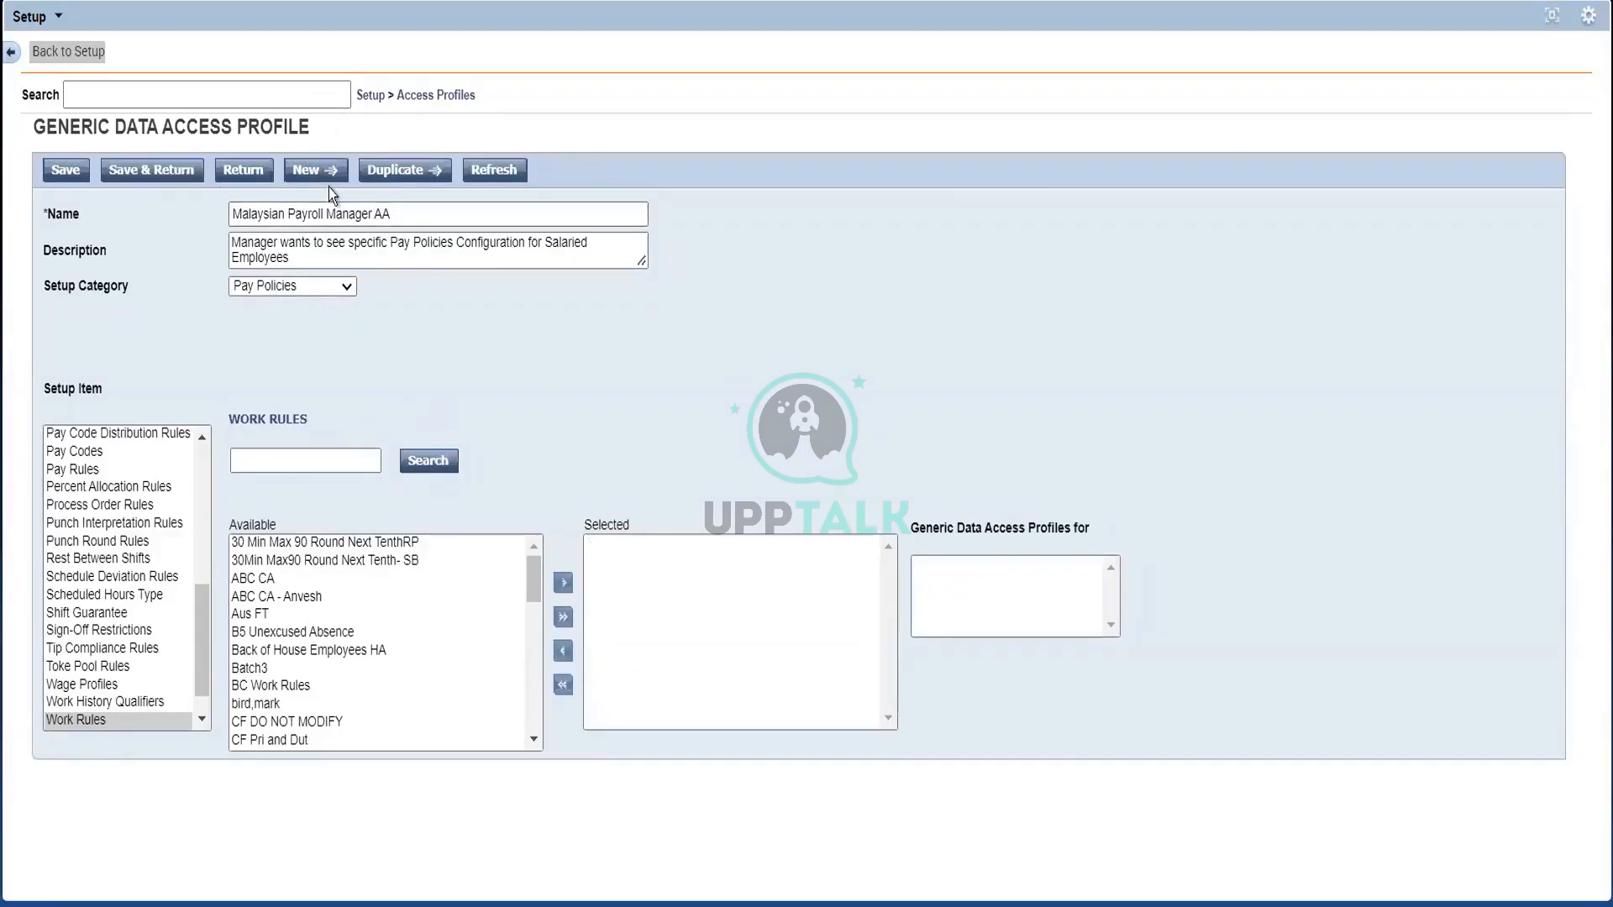
# Step: Switch the Setup Category to Organization Setup and examine the available Labor Level Sets and Organizational Sets
pyautogui.click(292, 289)
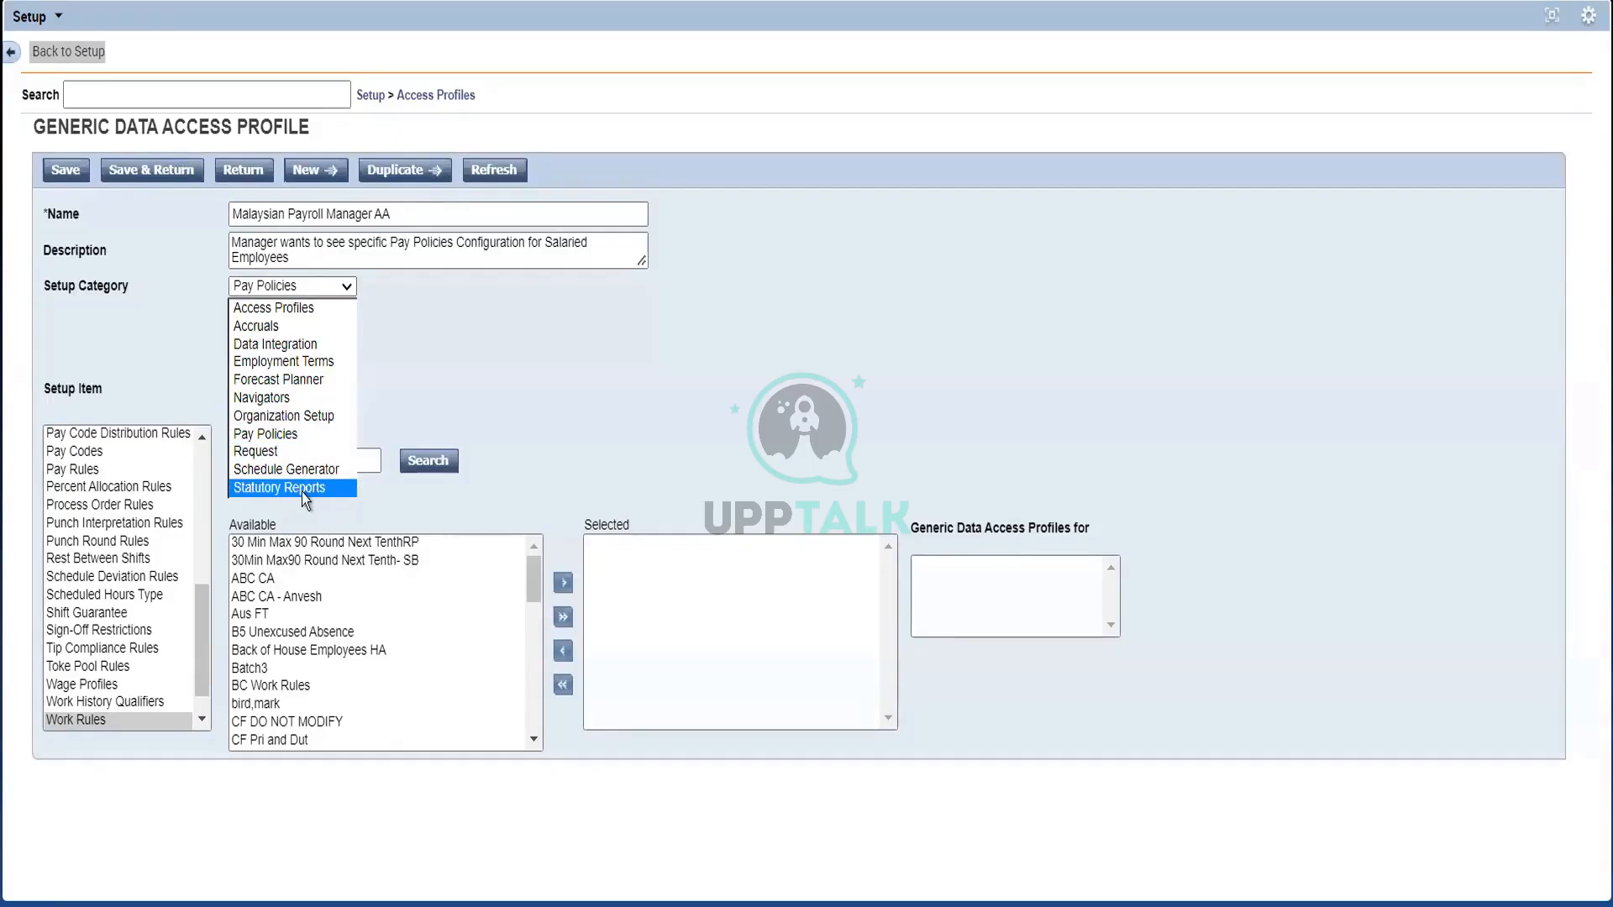
pyautogui.click(304, 415)
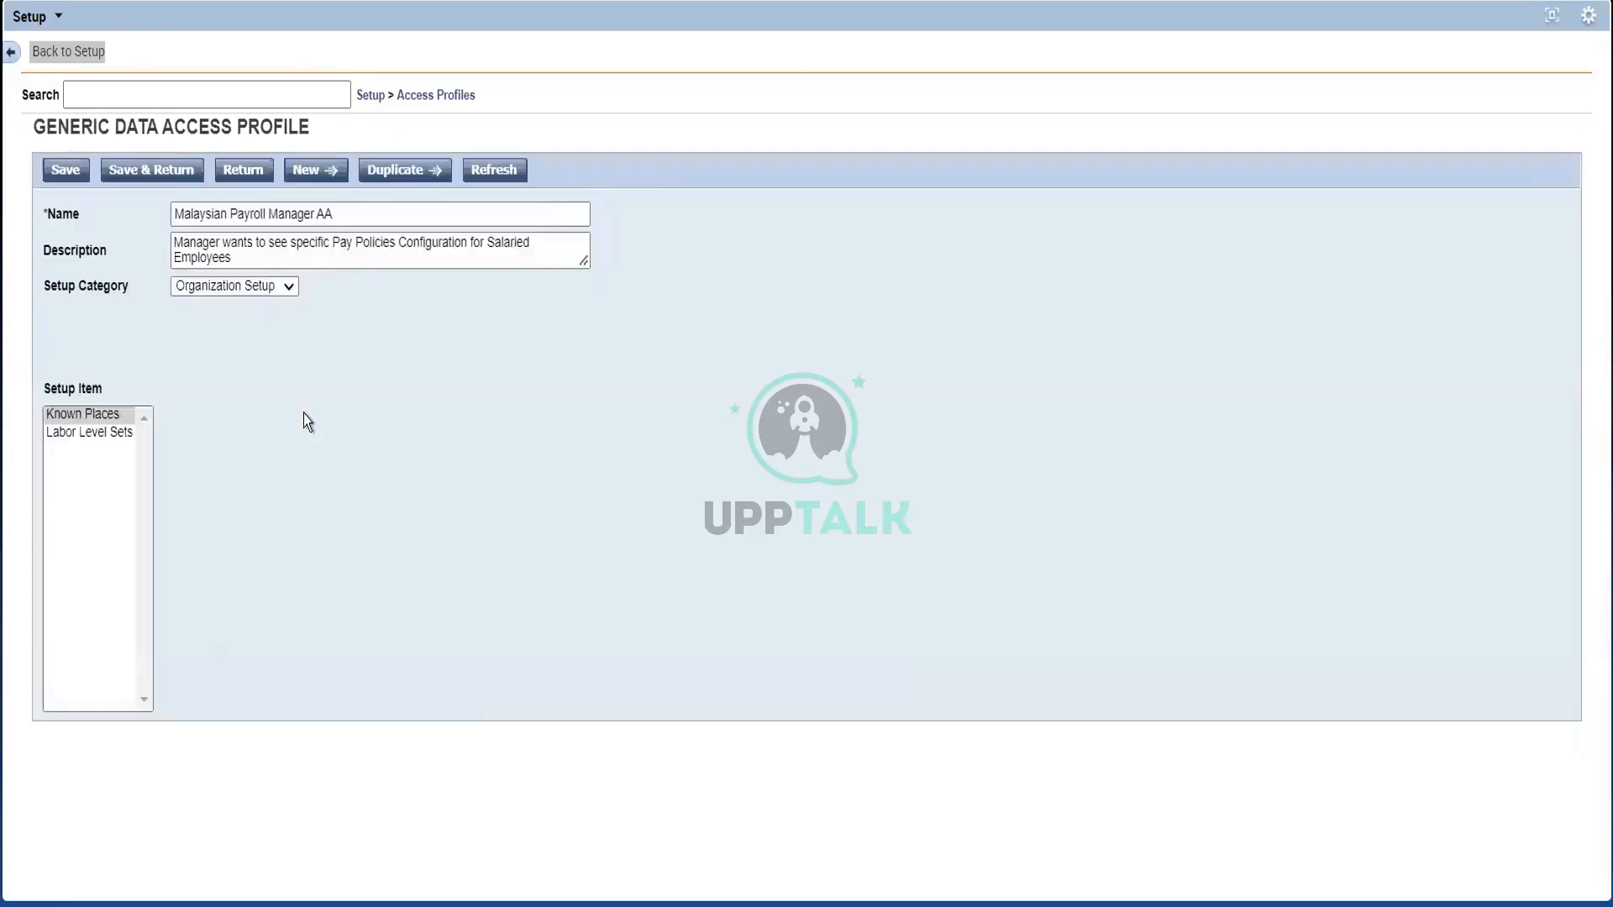
pyautogui.click(92, 442)
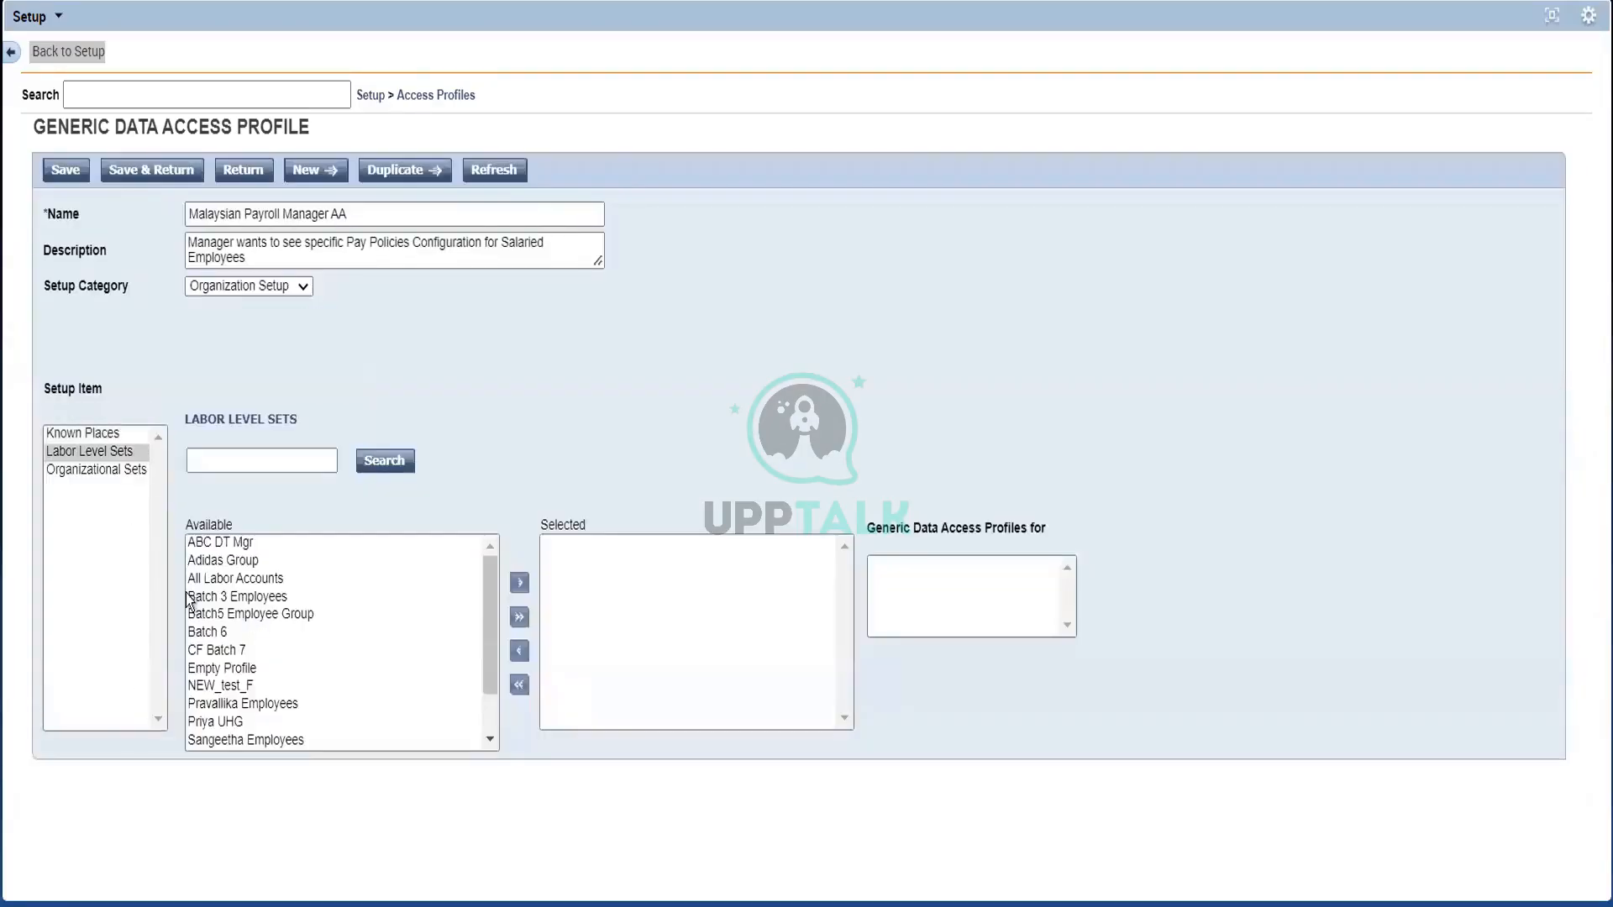
pyautogui.click(99, 468)
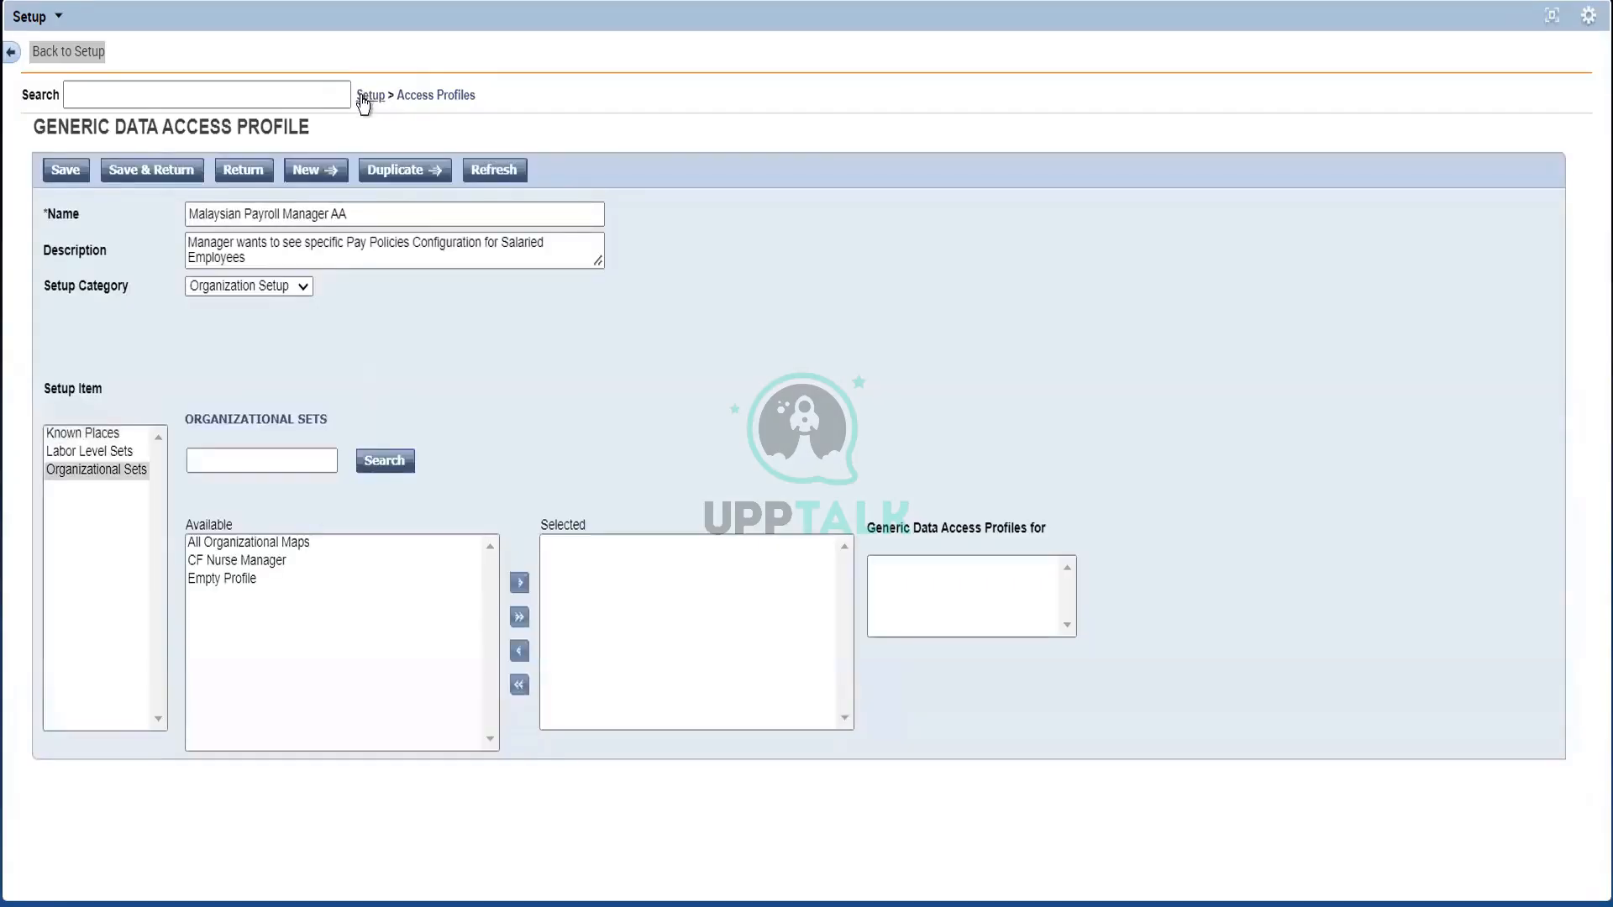
# Step: Open Labor Level Sets under Organization Setup from the main Setup page and highlight the Batch 6 and CF Batch 7 sets
pyautogui.click(363, 97)
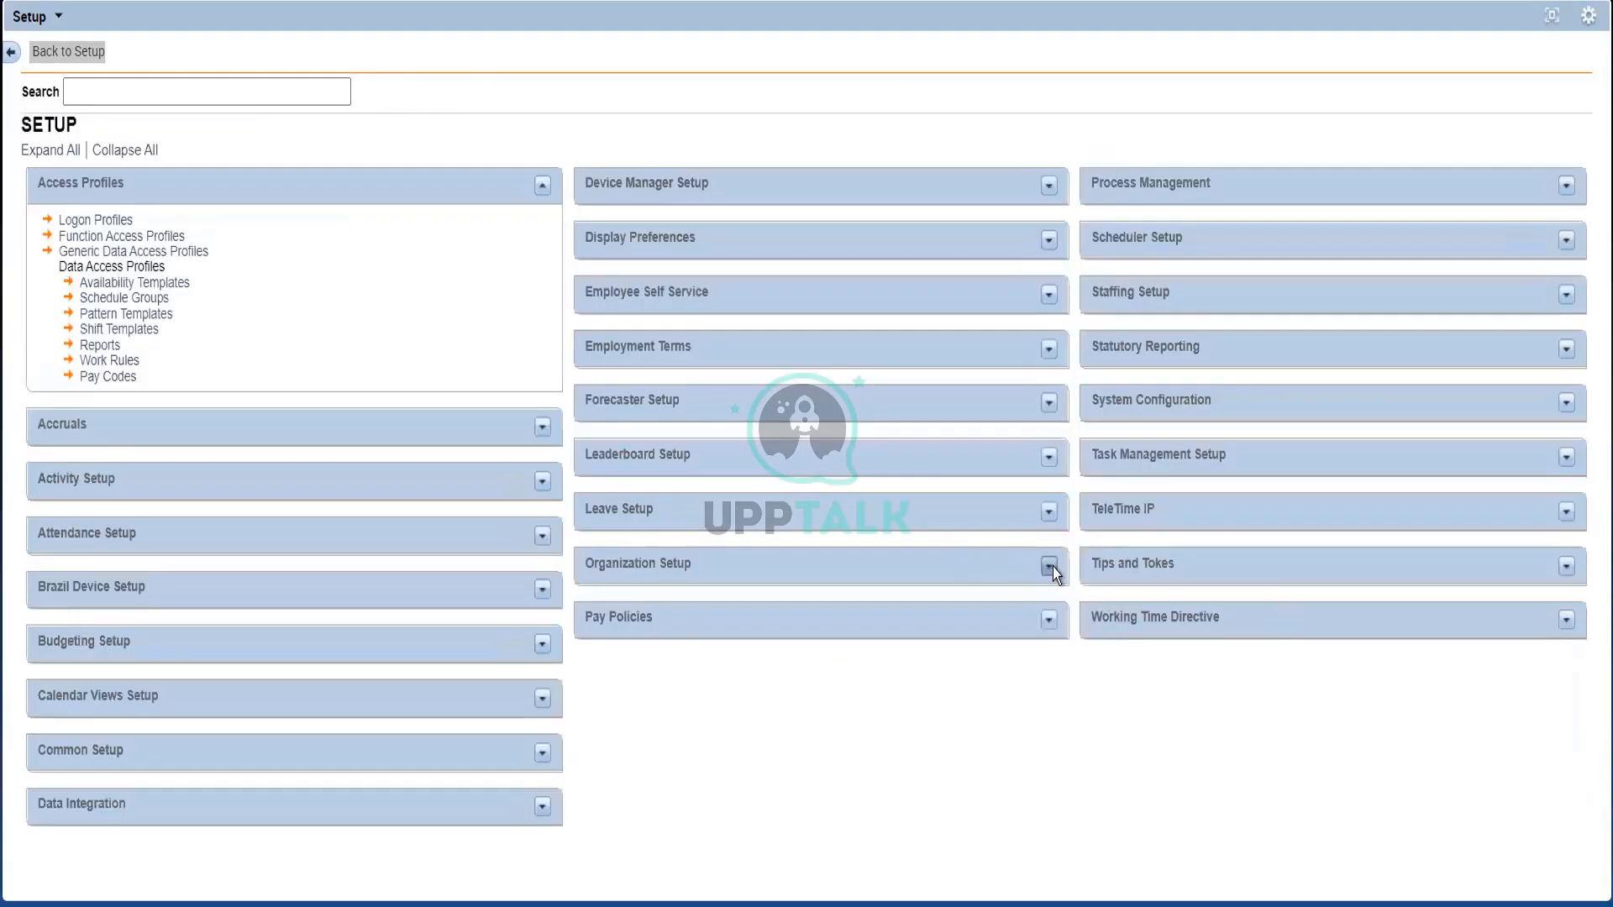
pyautogui.click(1049, 567)
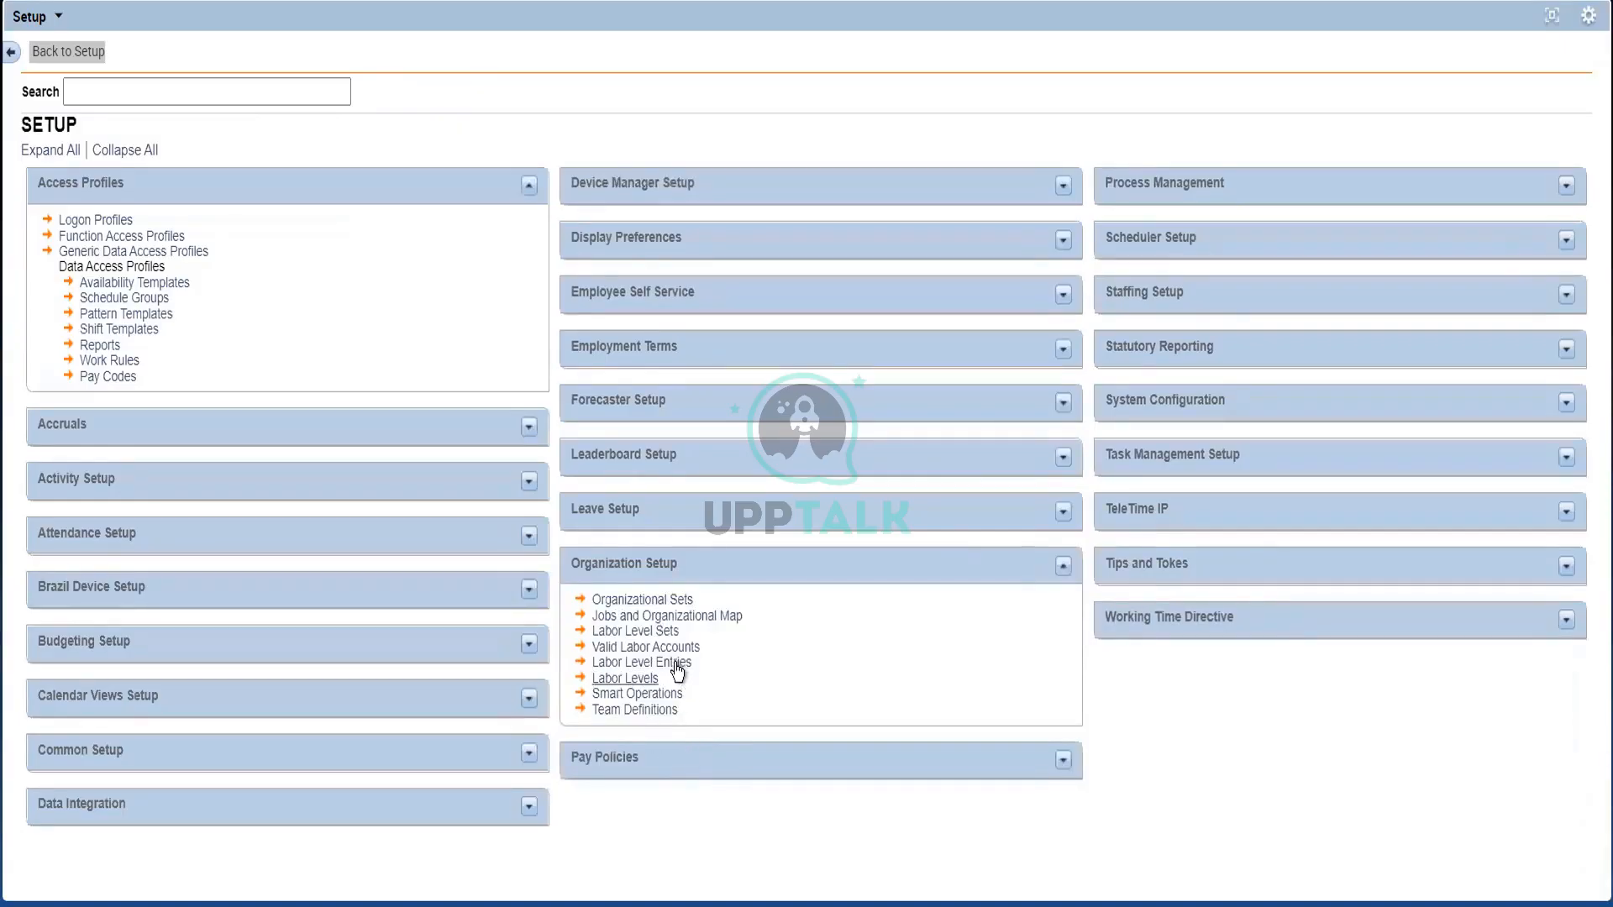
pyautogui.click(645, 634)
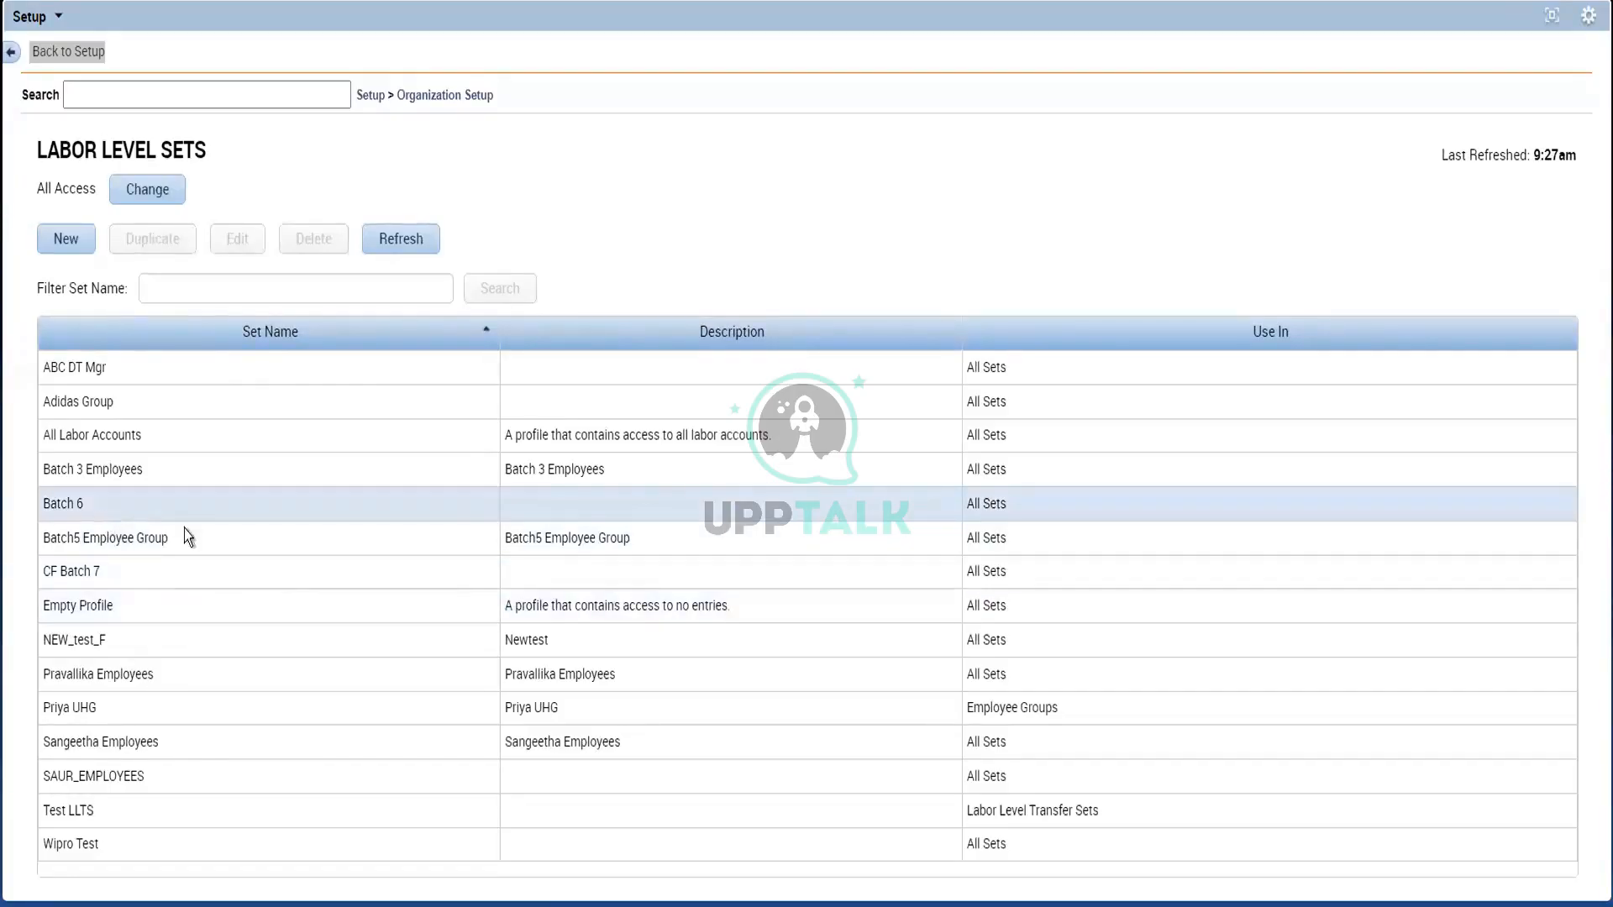
pyautogui.click(123, 507)
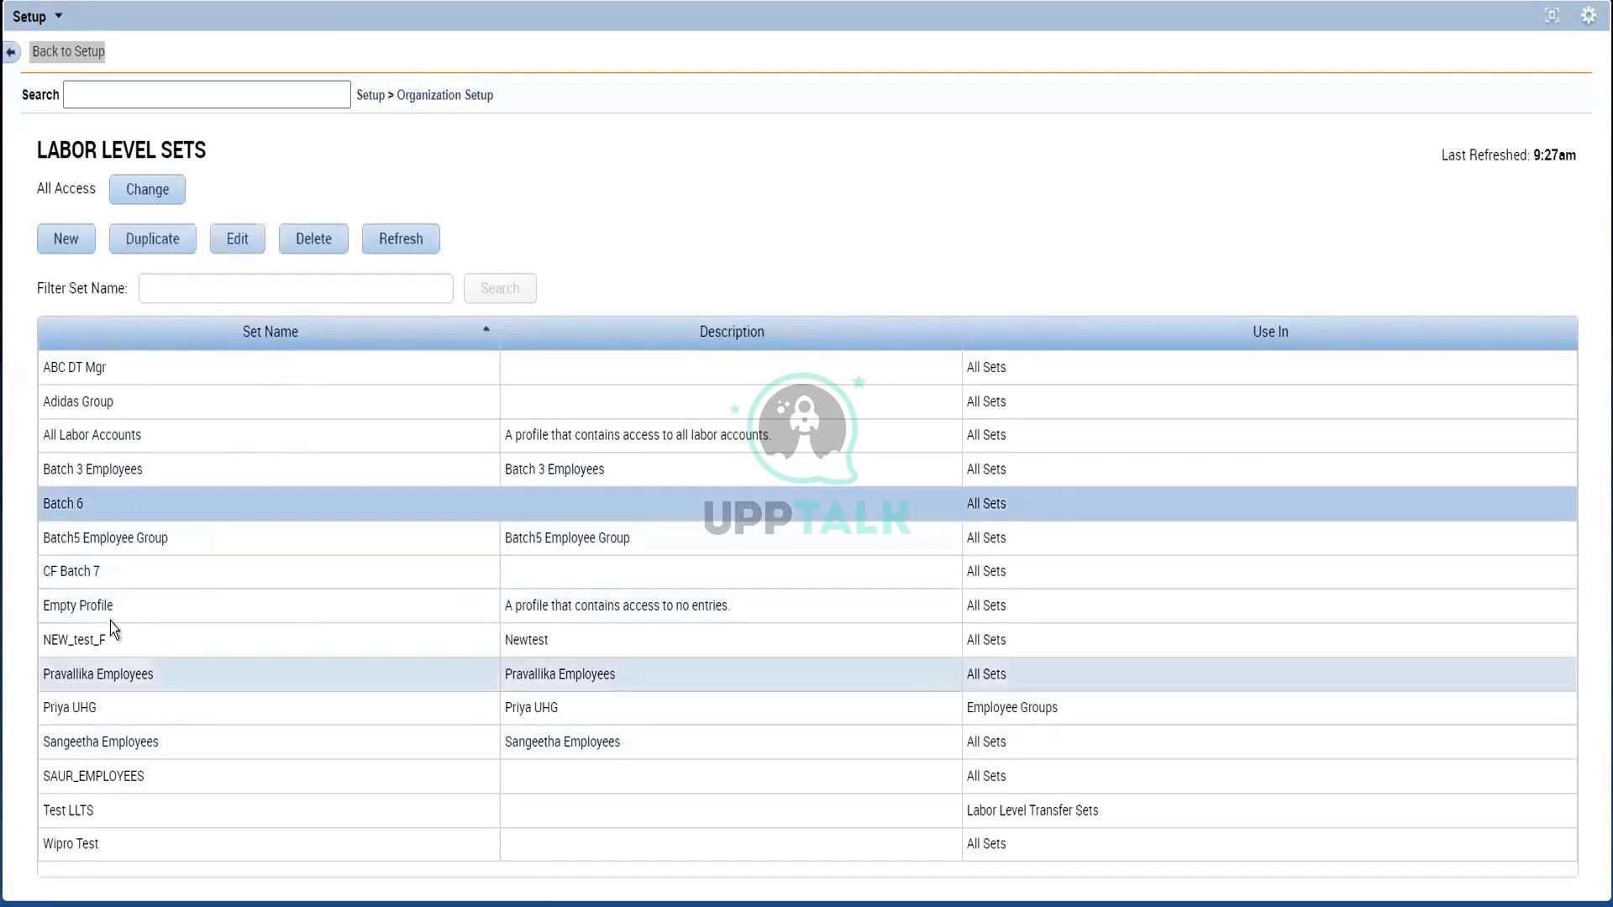
pyautogui.click(109, 581)
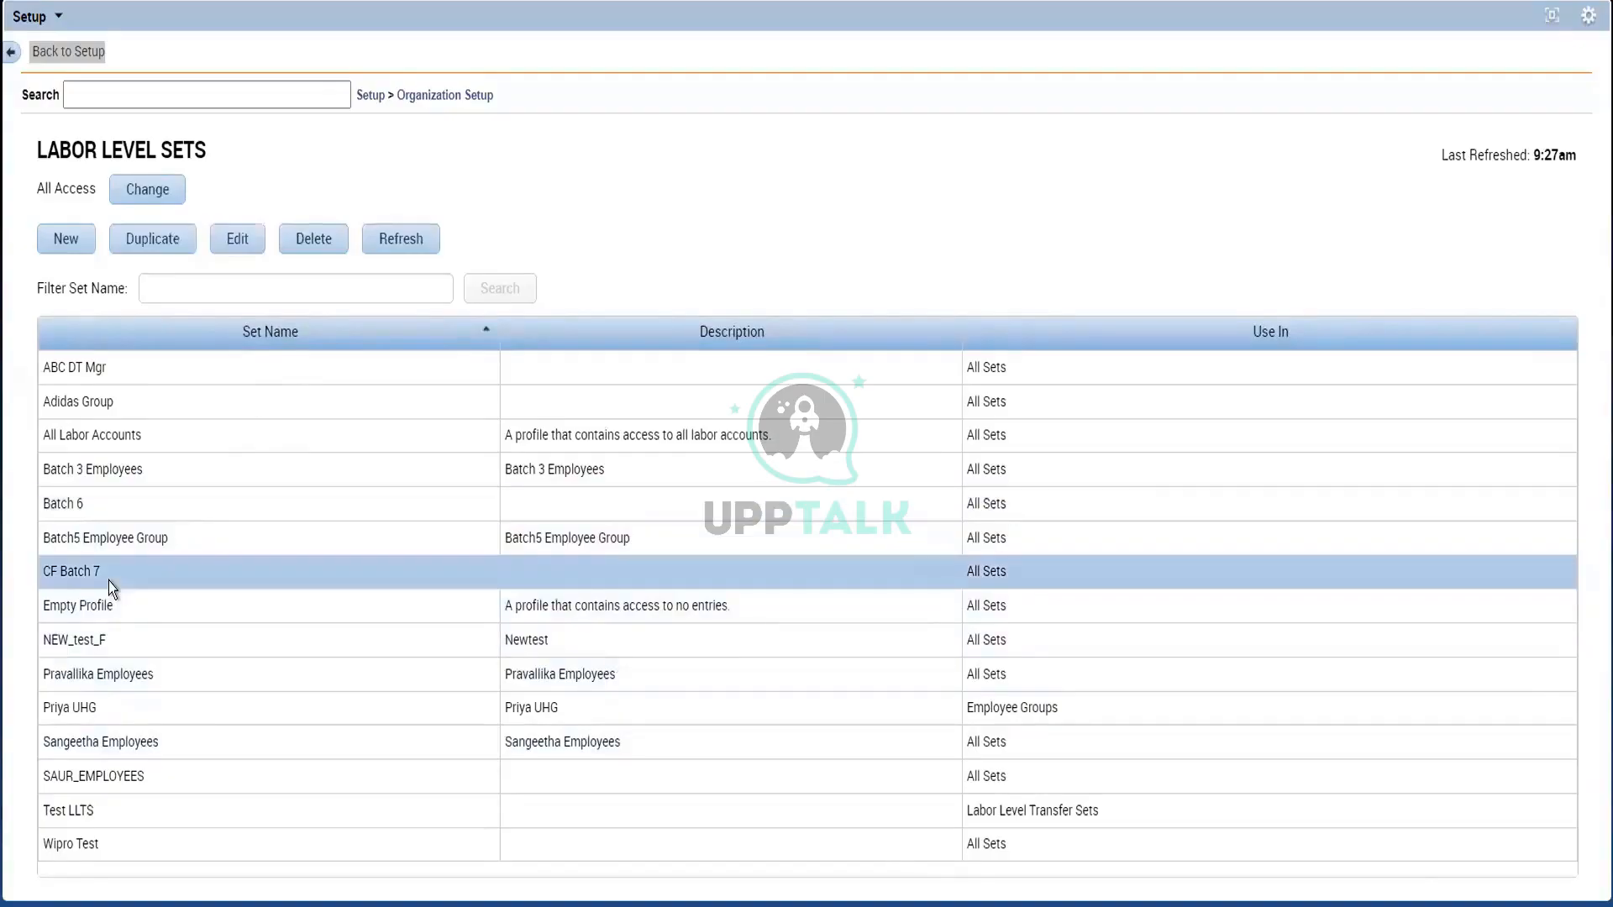
# Step: Reopen the "Malaysian Payroll Manager AA" generic data access profile and examine Auto-Resolved Exceptions in the Pay Policies category
pyautogui.click(371, 97)
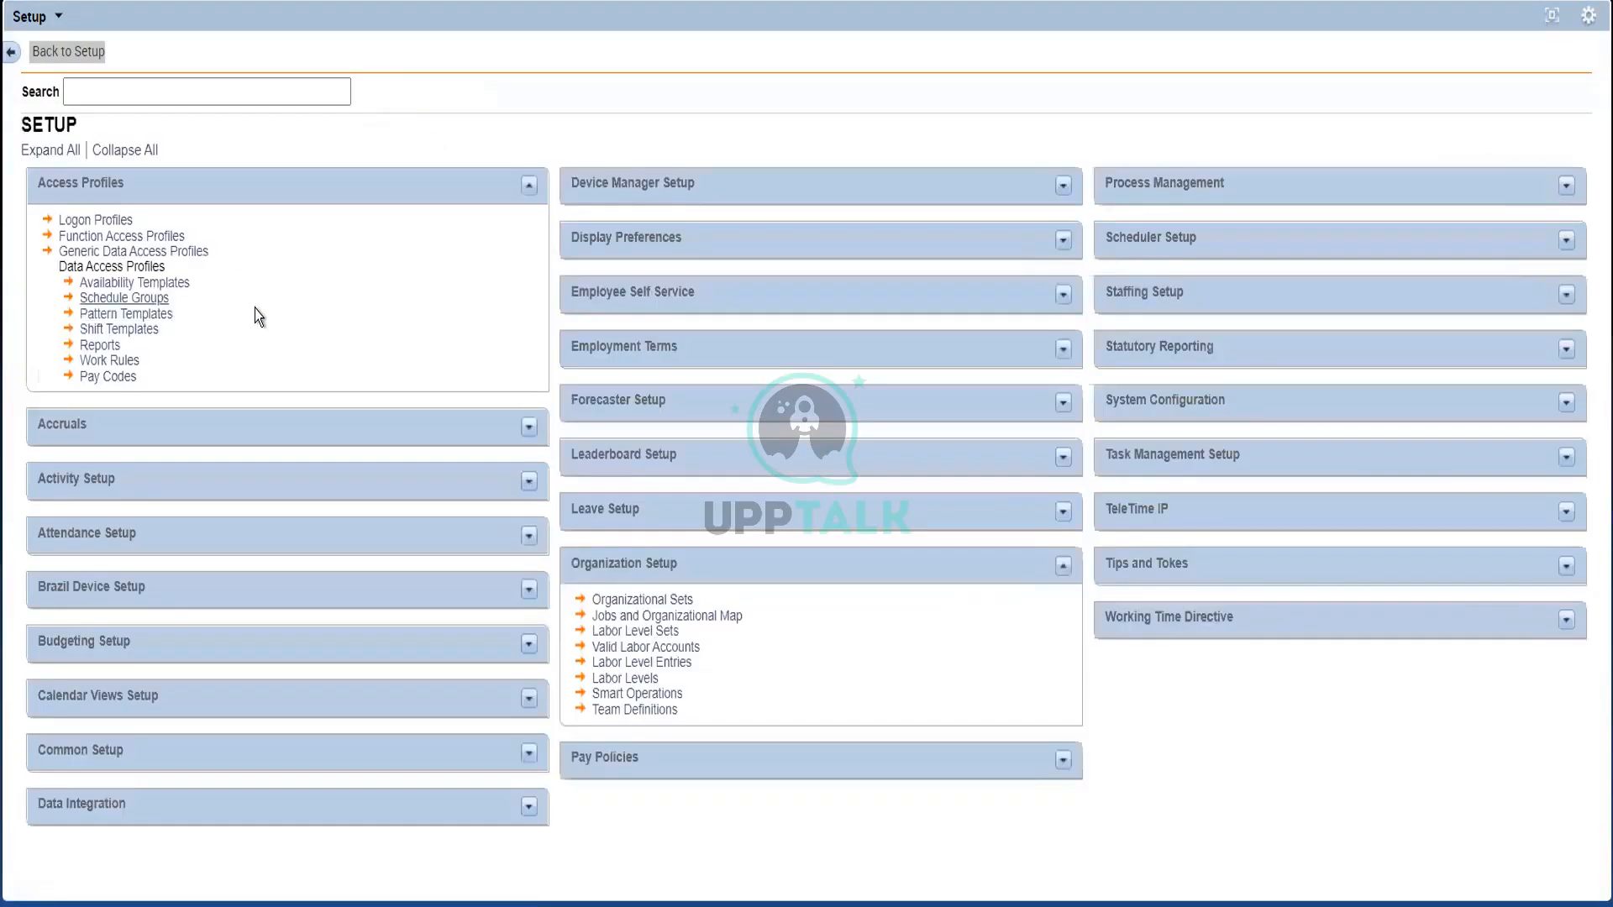
pyautogui.click(109, 254)
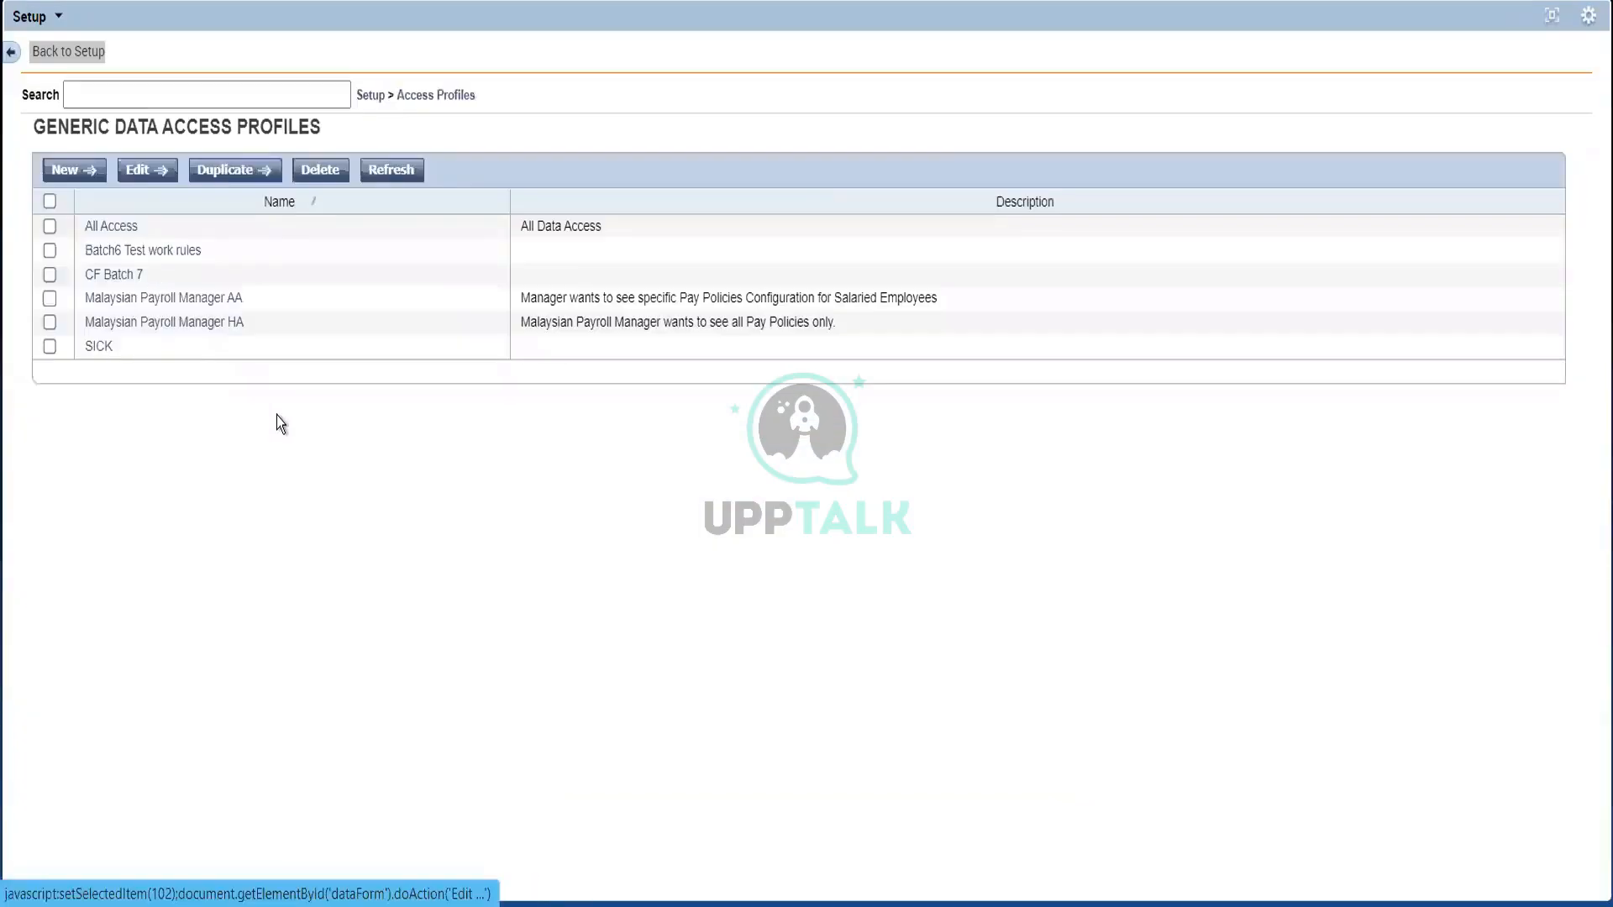
pyautogui.click(138, 298)
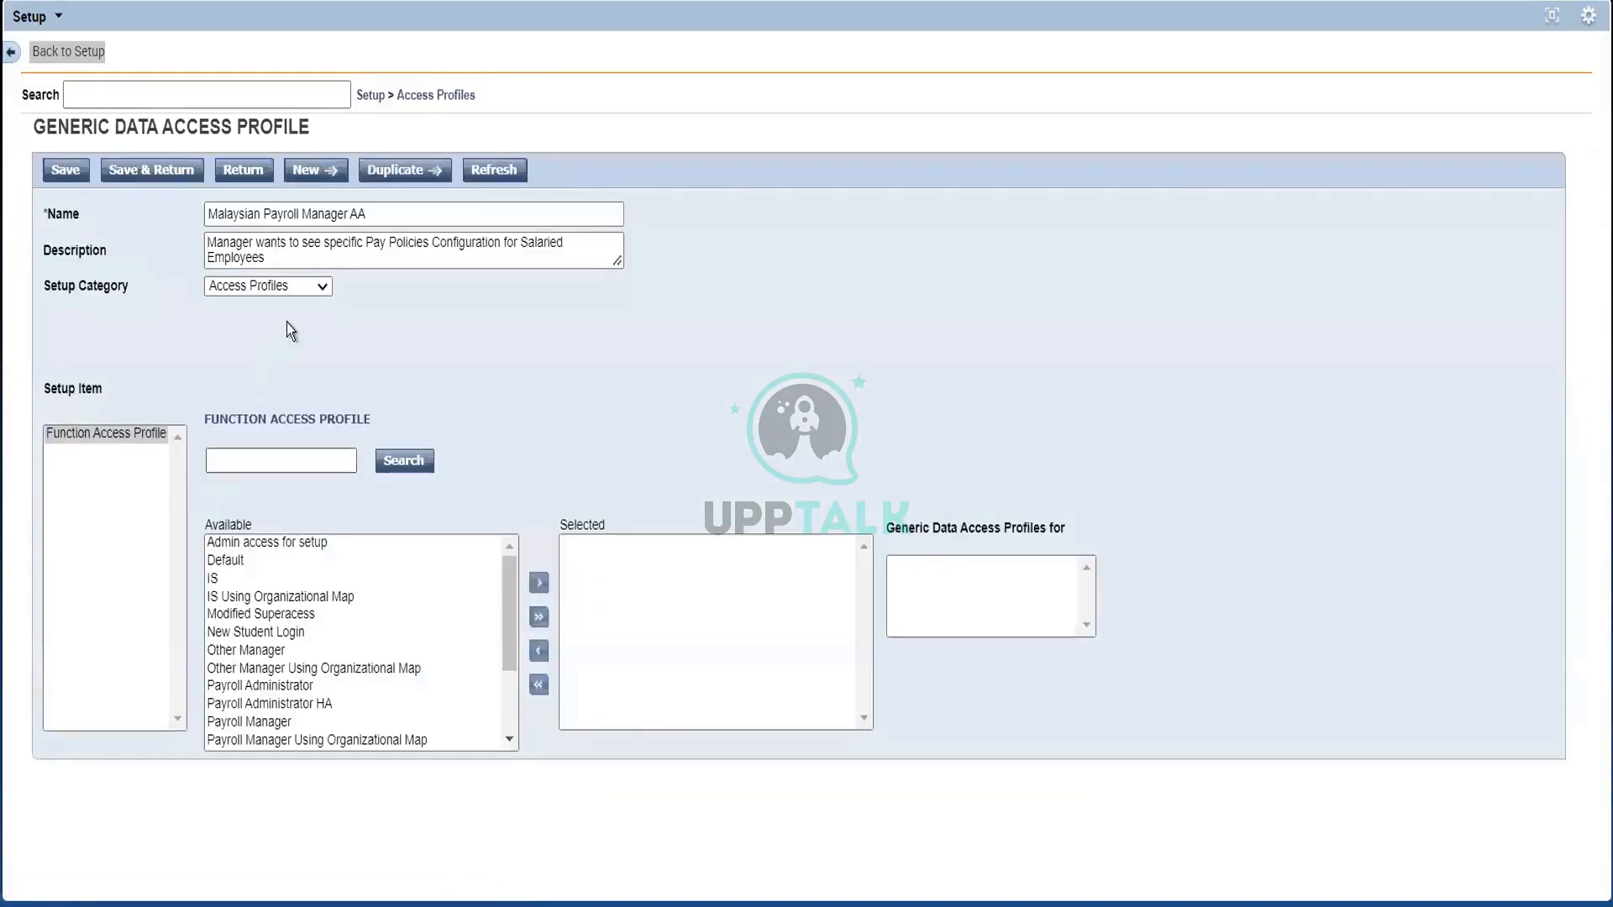
pyautogui.click(305, 287)
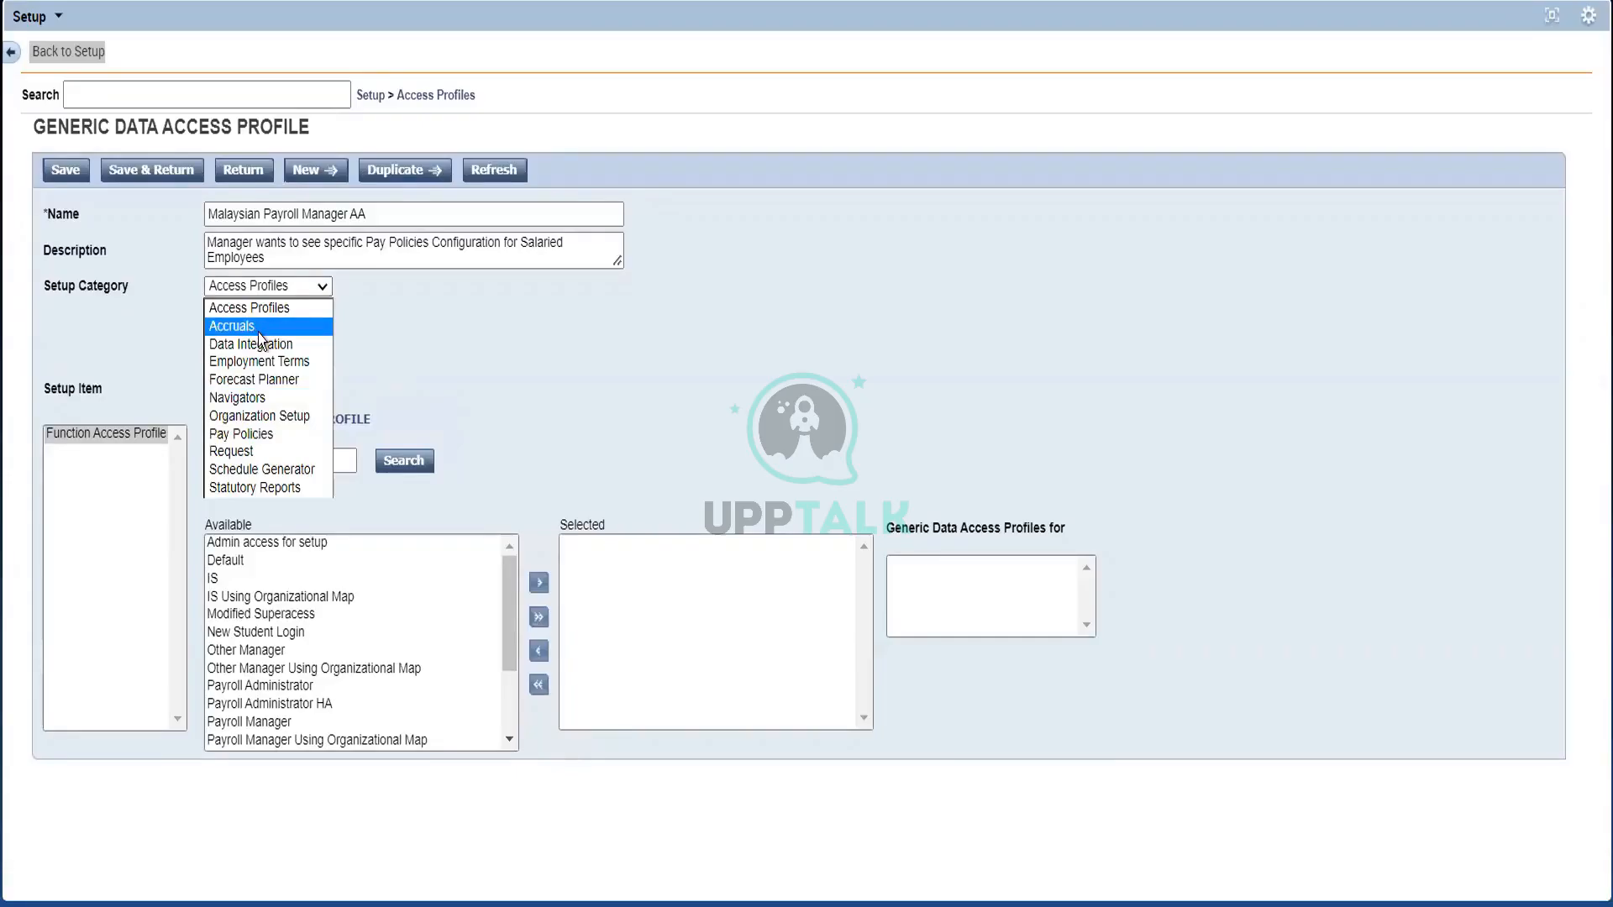
pyautogui.click(259, 440)
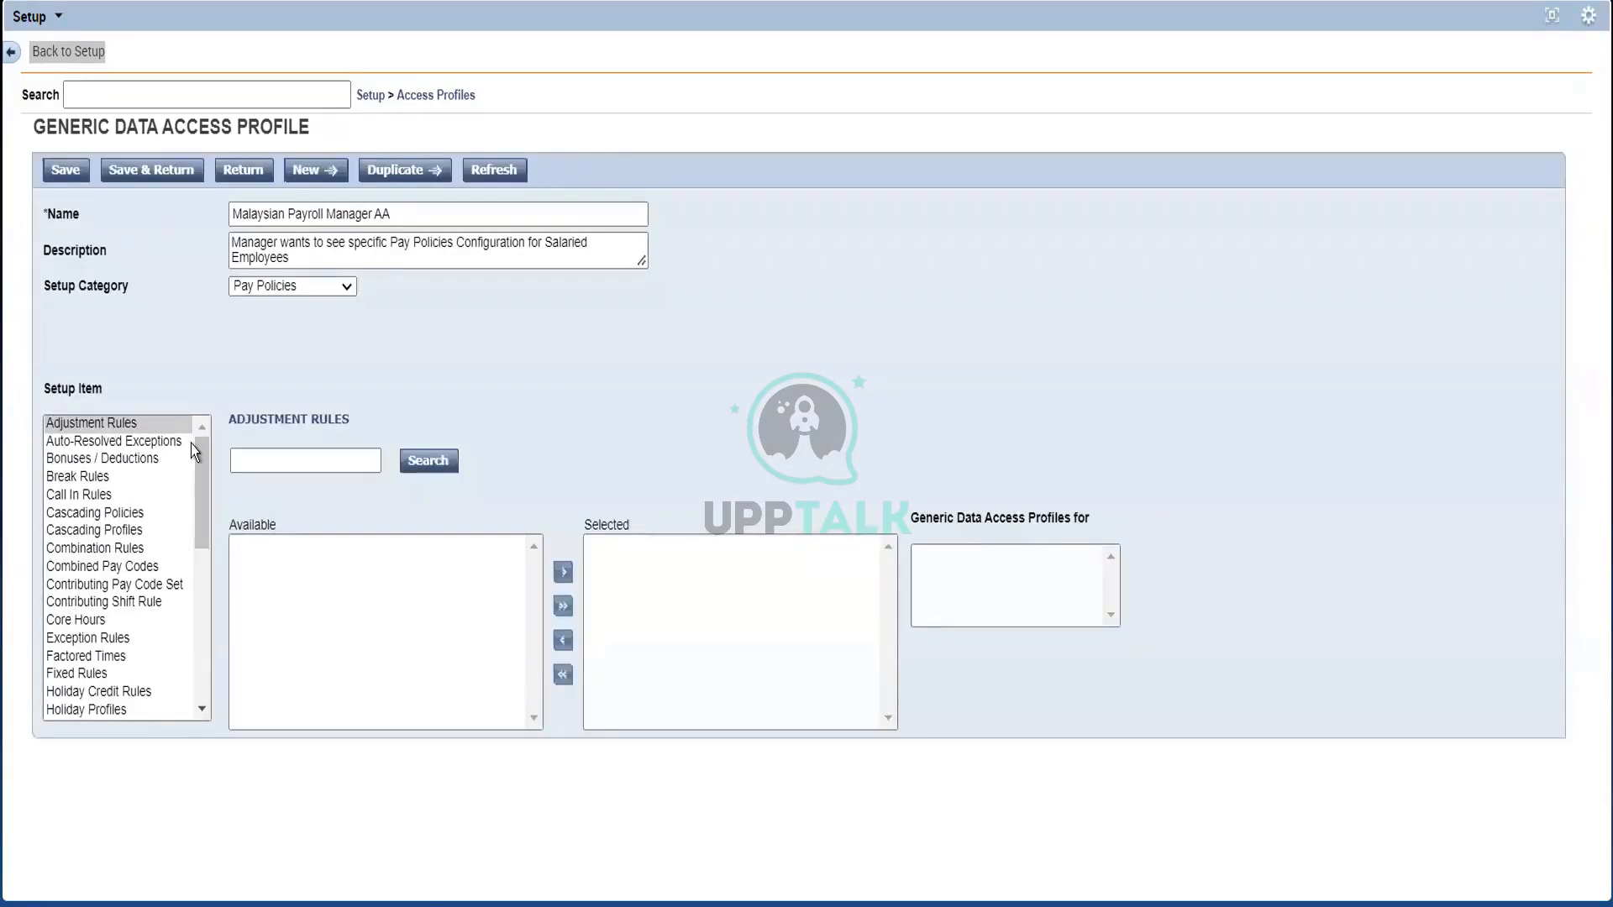
pyautogui.click(145, 445)
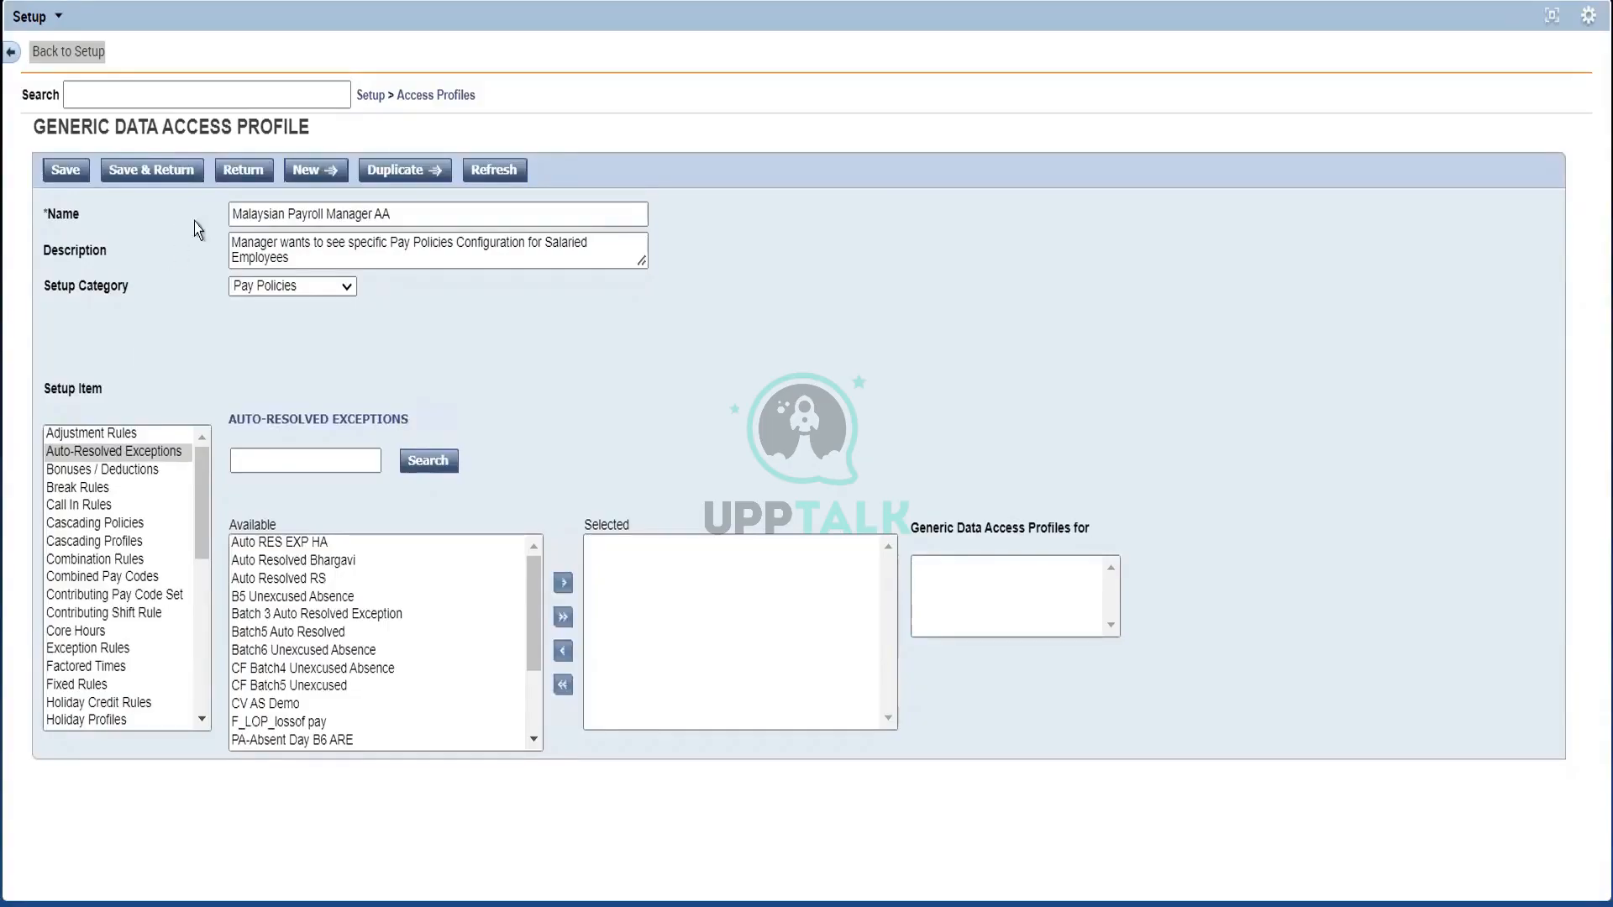
# Step: Switch the Setup Category back to Data Integration, examine the available Interfaces and review the list of setup categories
pyautogui.click(263, 289)
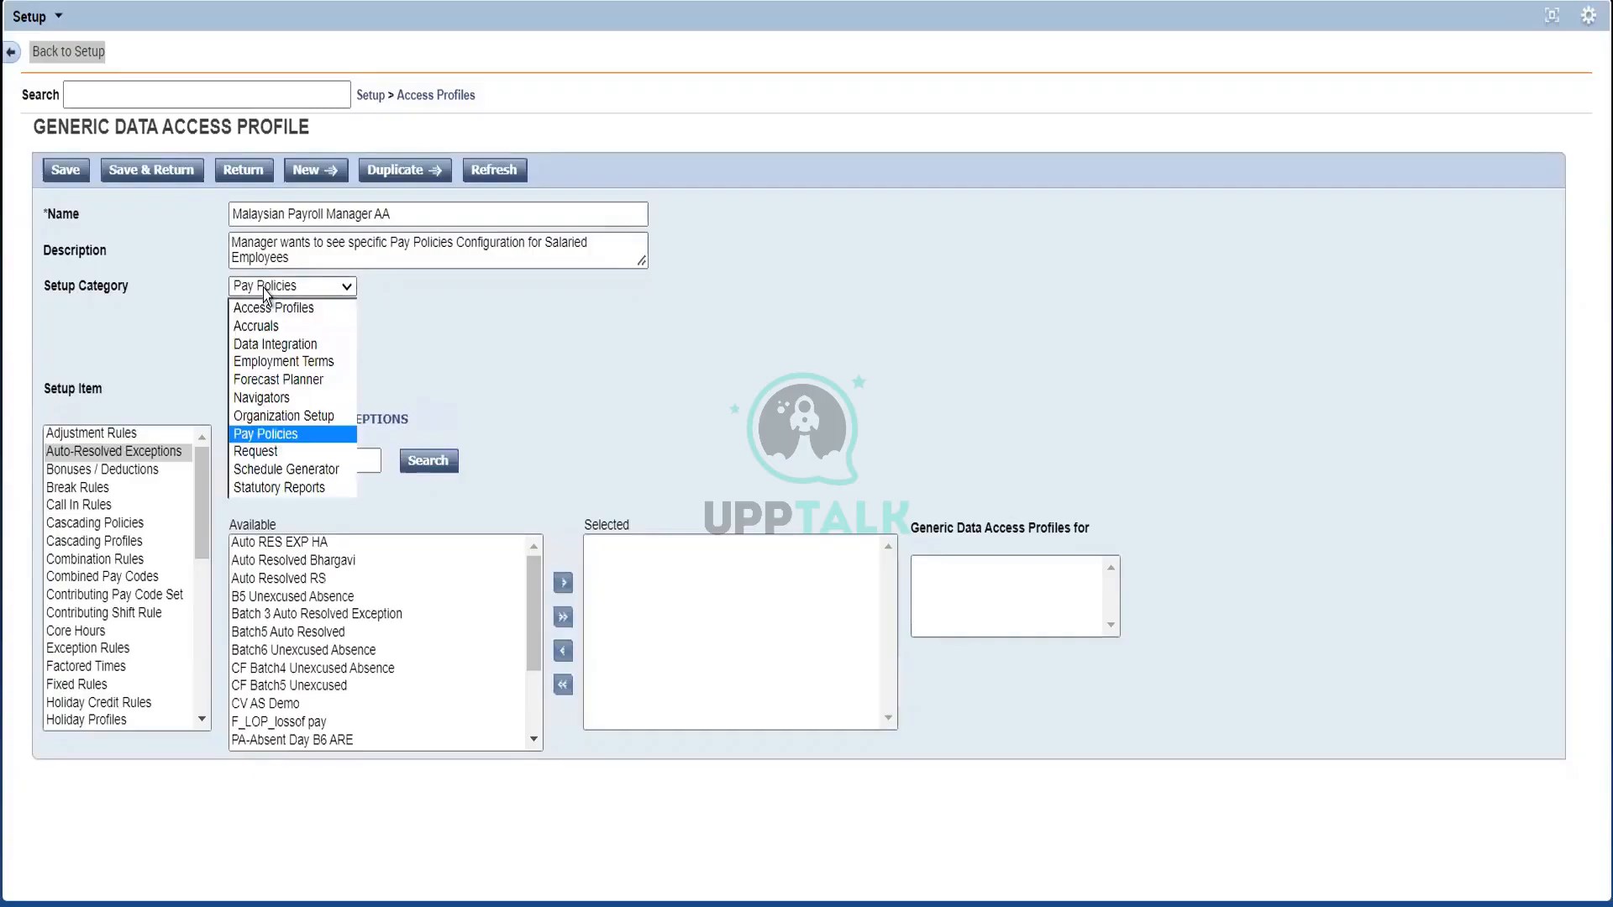
pyautogui.click(270, 344)
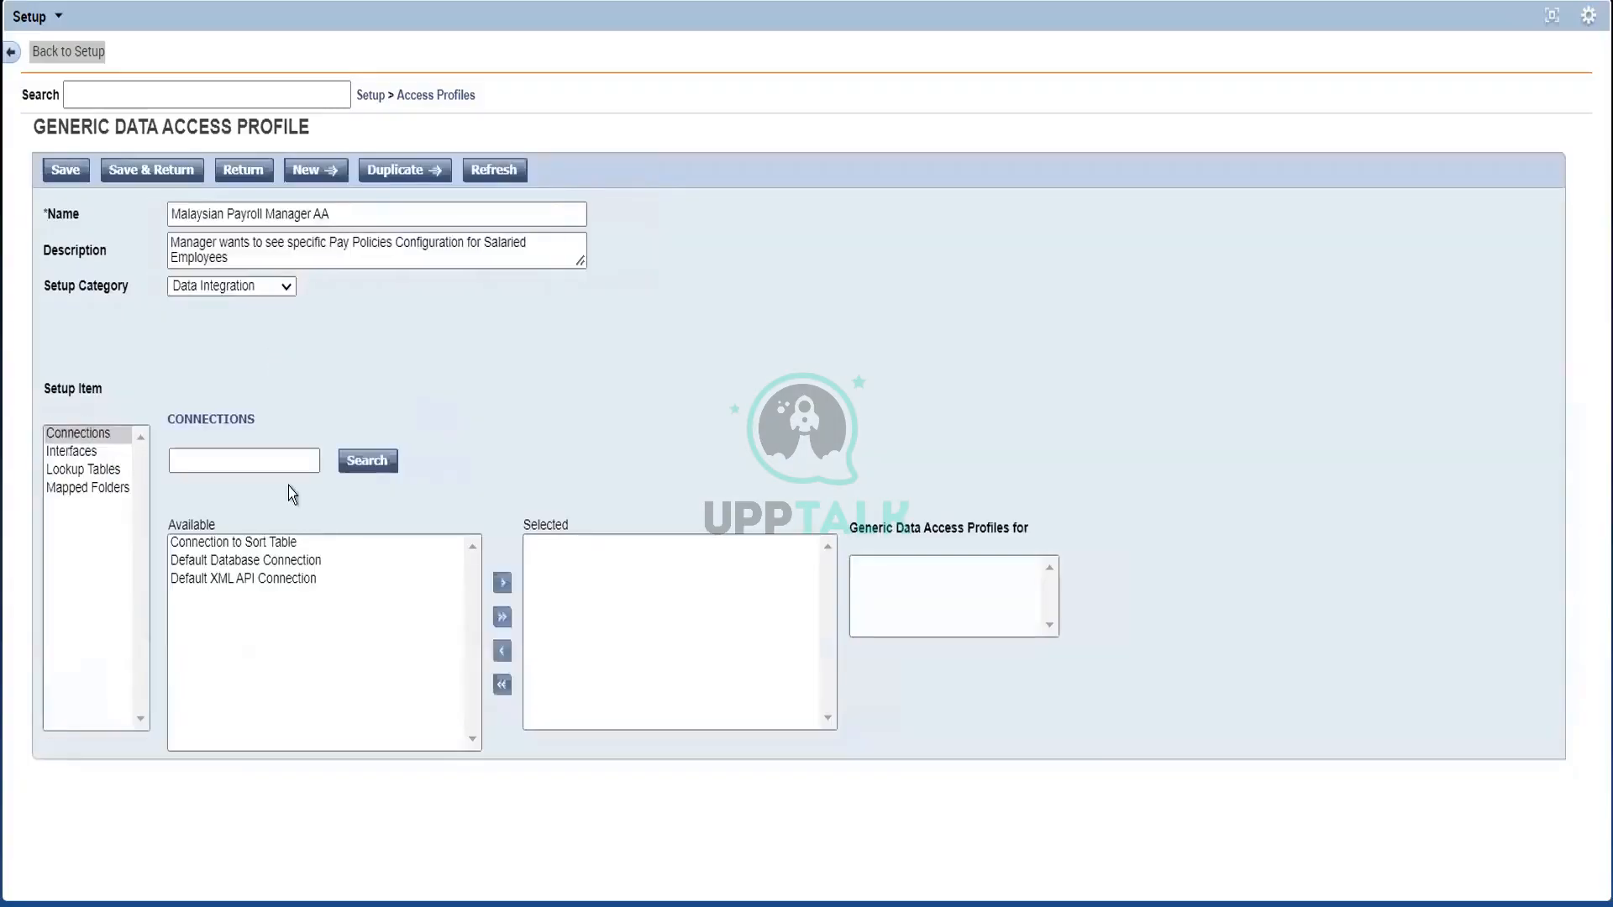
pyautogui.click(74, 452)
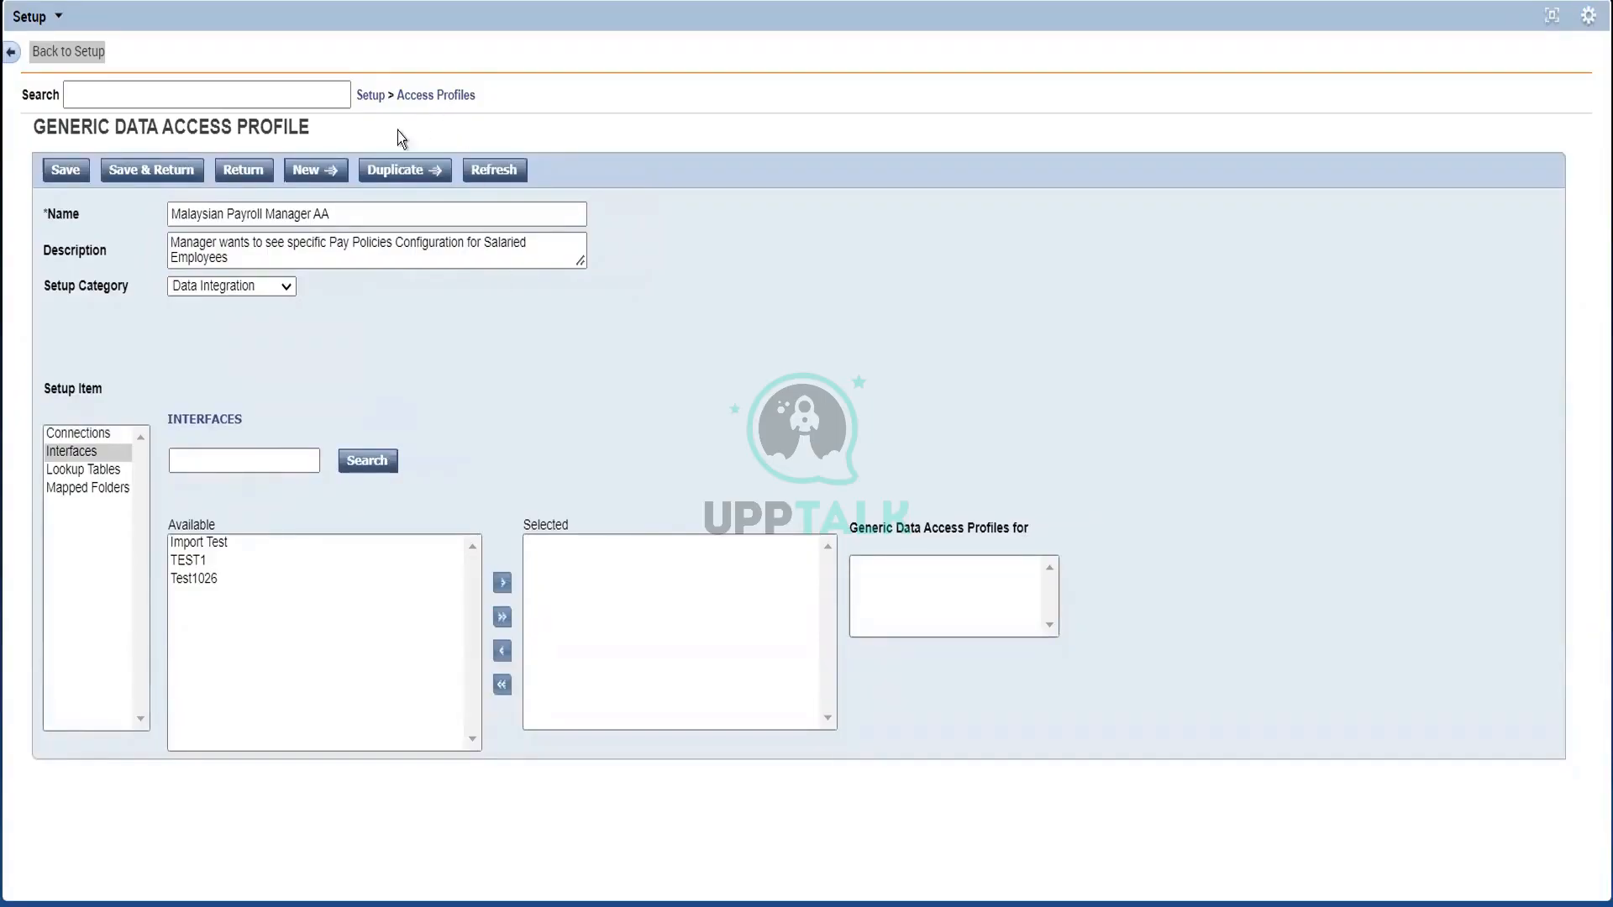
pyautogui.click(269, 290)
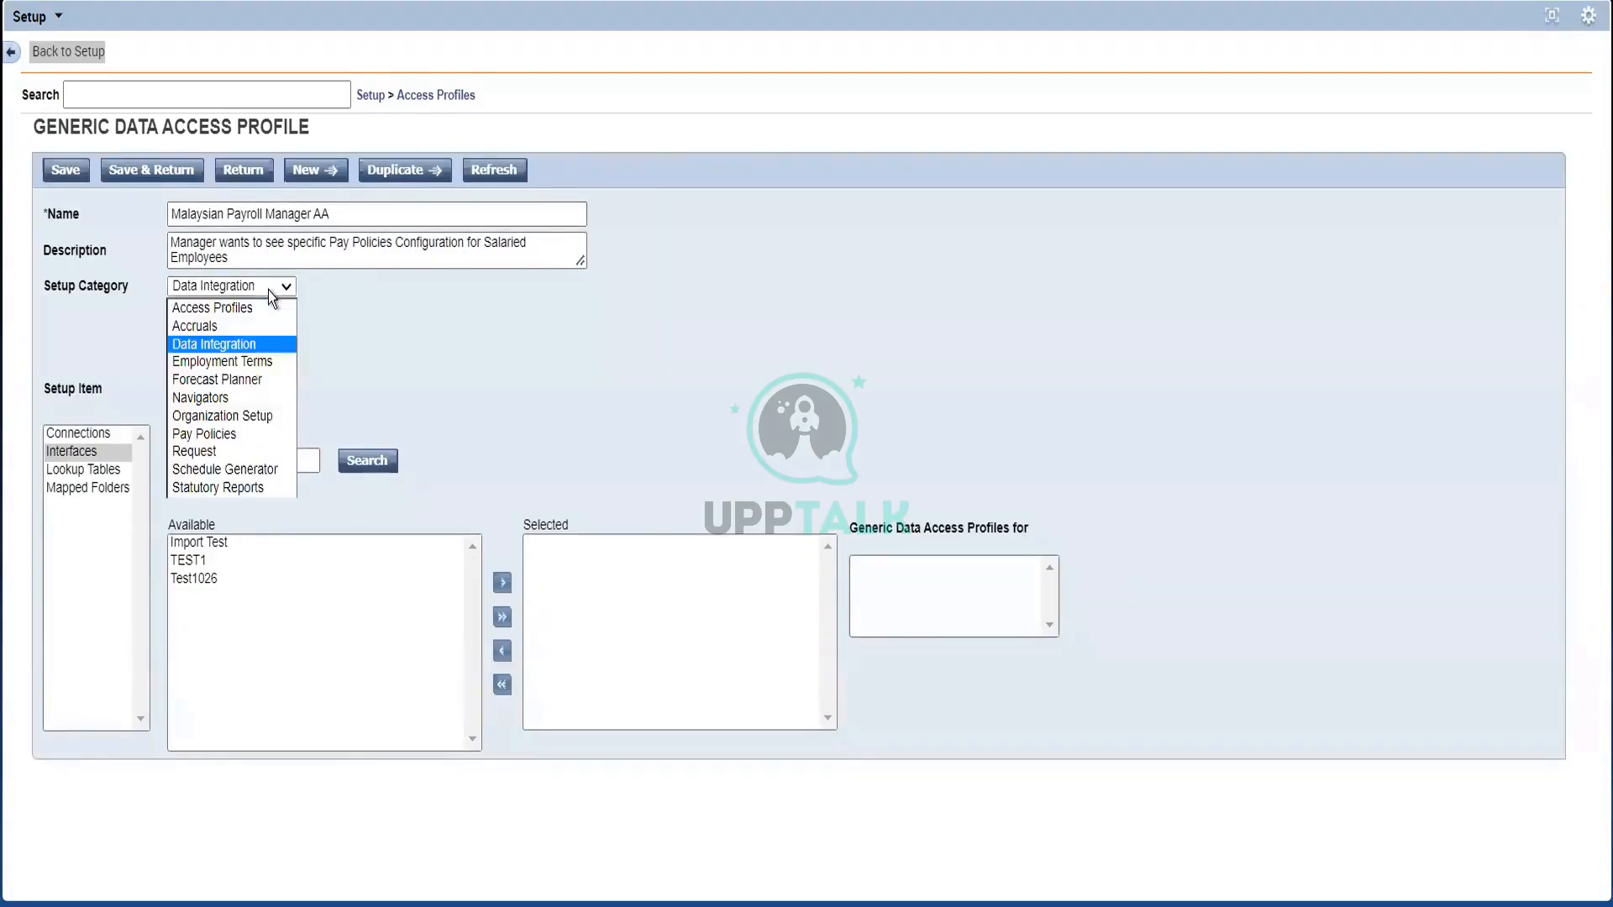
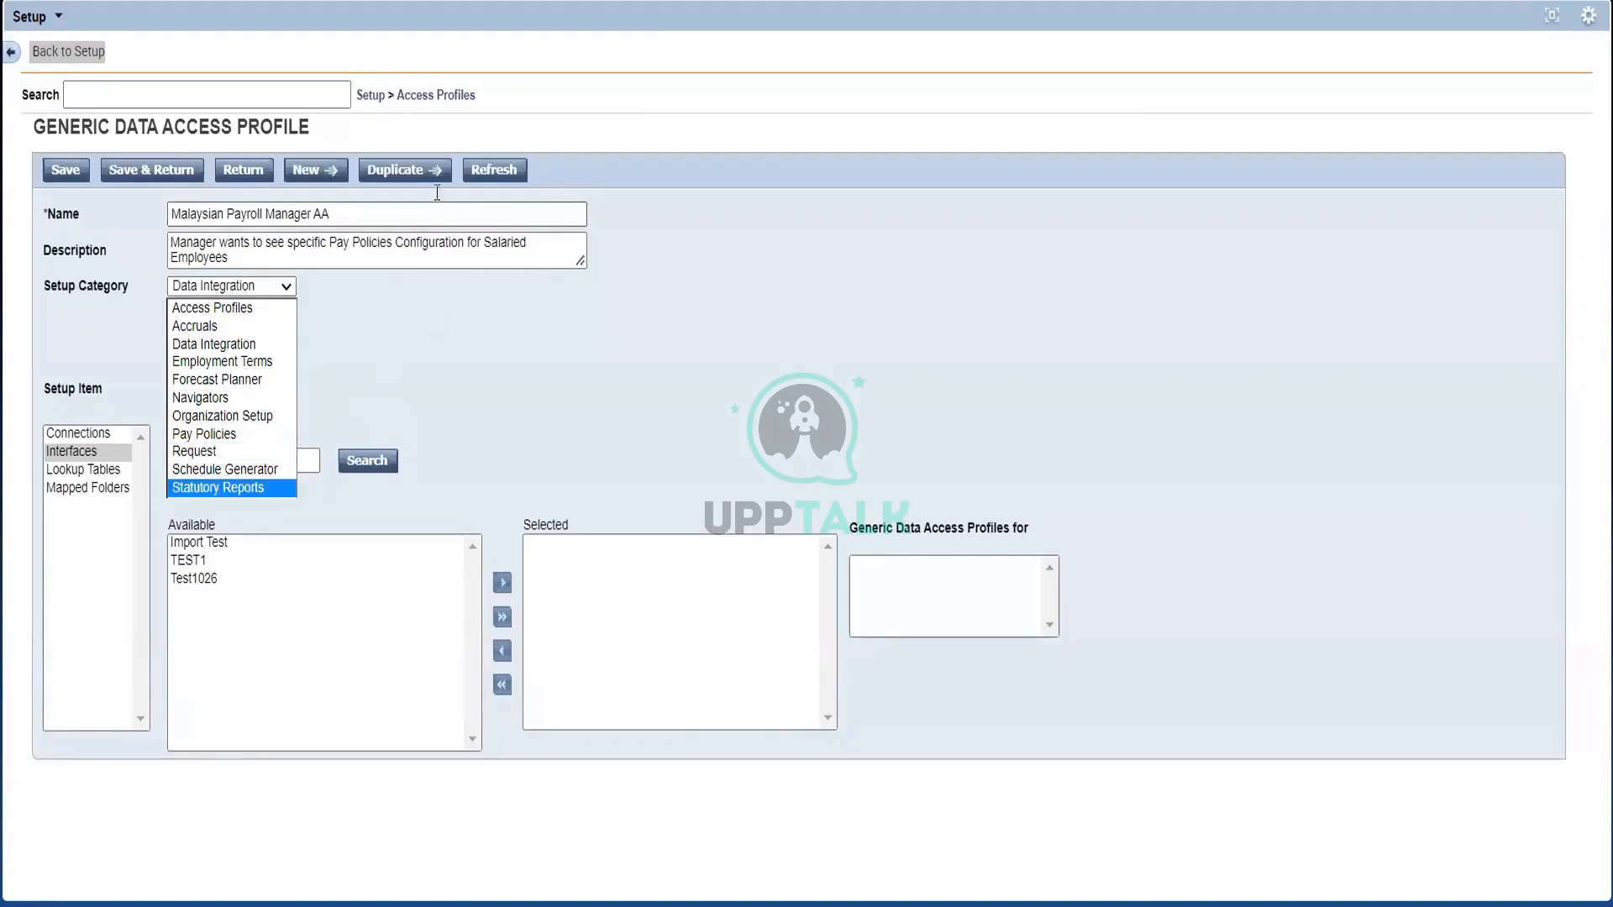
# Step: Look over the Access Profiles items and the employee's job assignment, and highlight Logon Profiles on the main Setup page
pyautogui.click(442, 104)
pyautogui.click(442, 98)
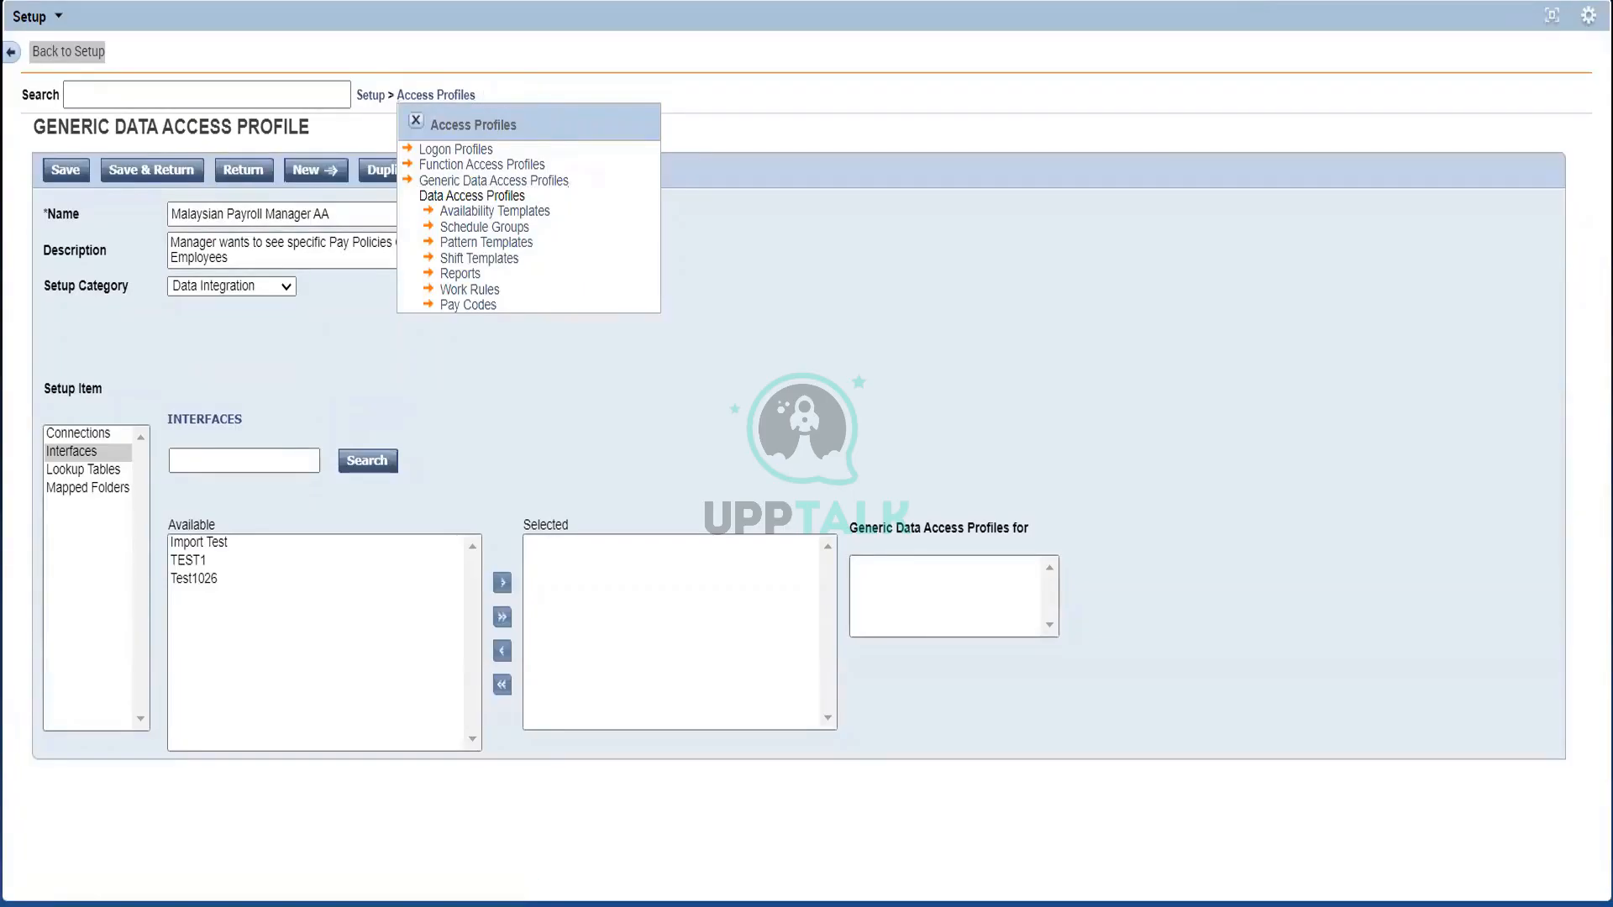
pyautogui.click(1552, 14)
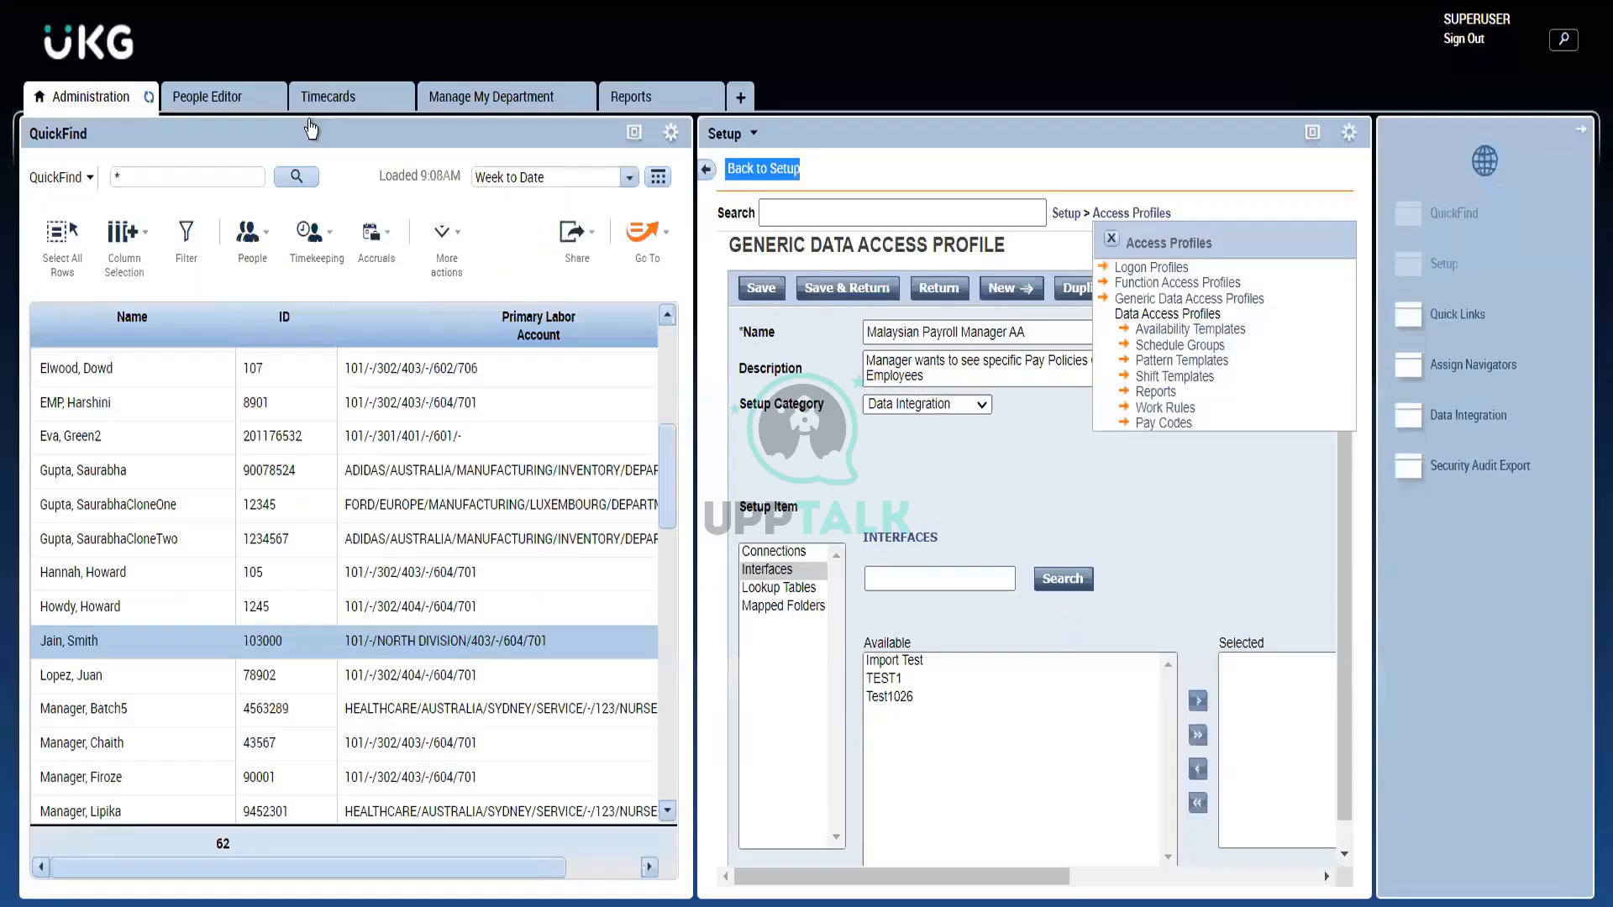
pyautogui.click(221, 102)
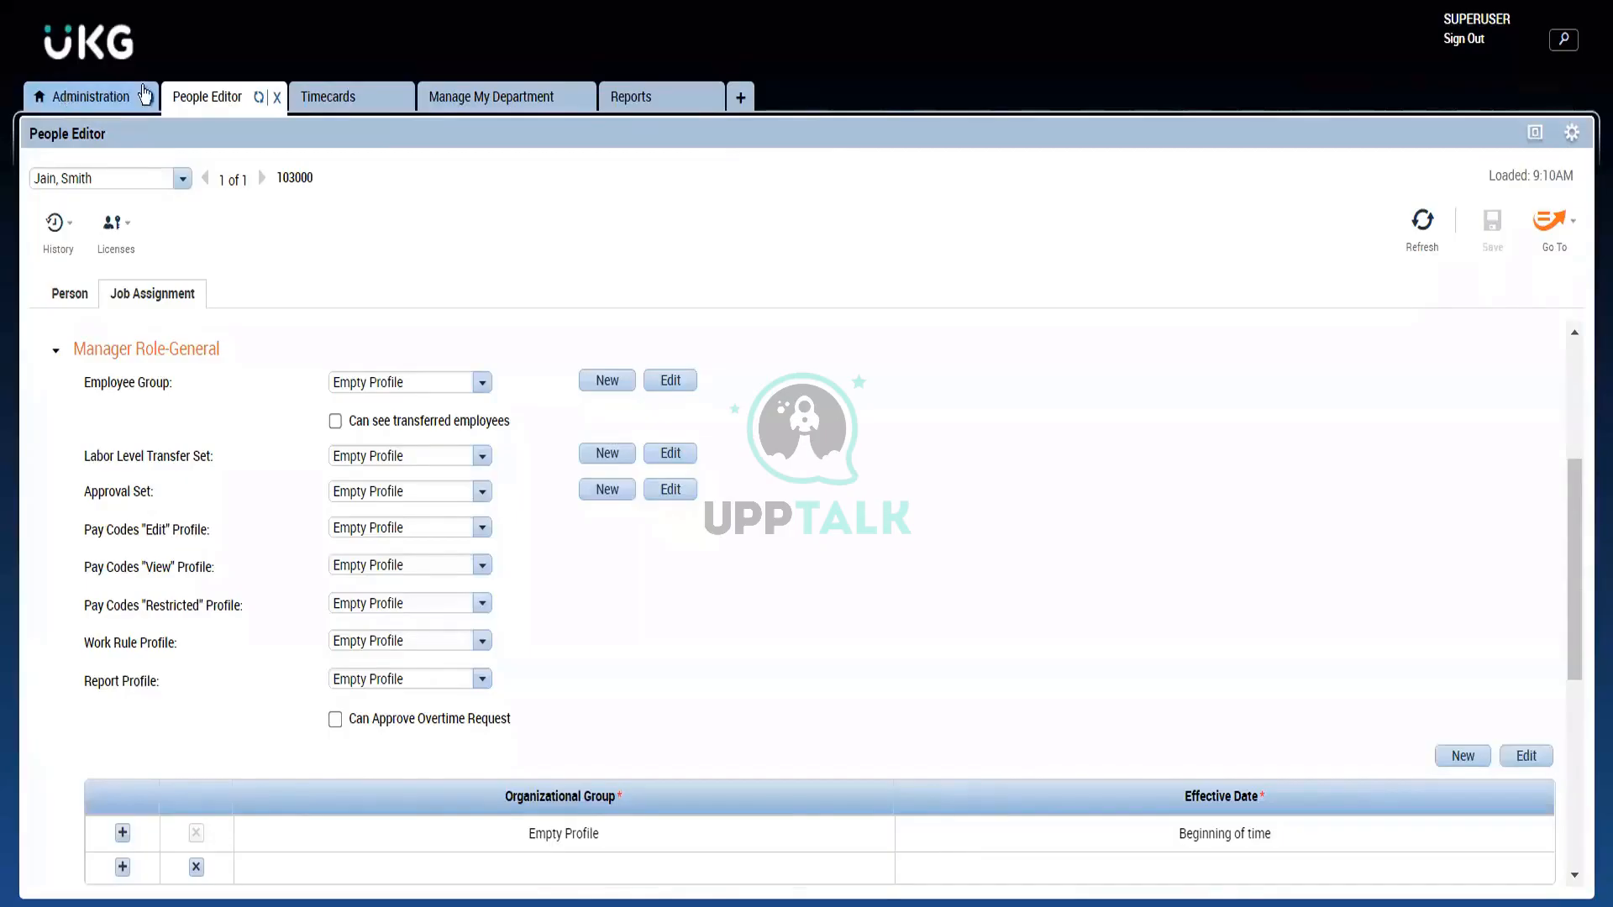
pyautogui.click(67, 99)
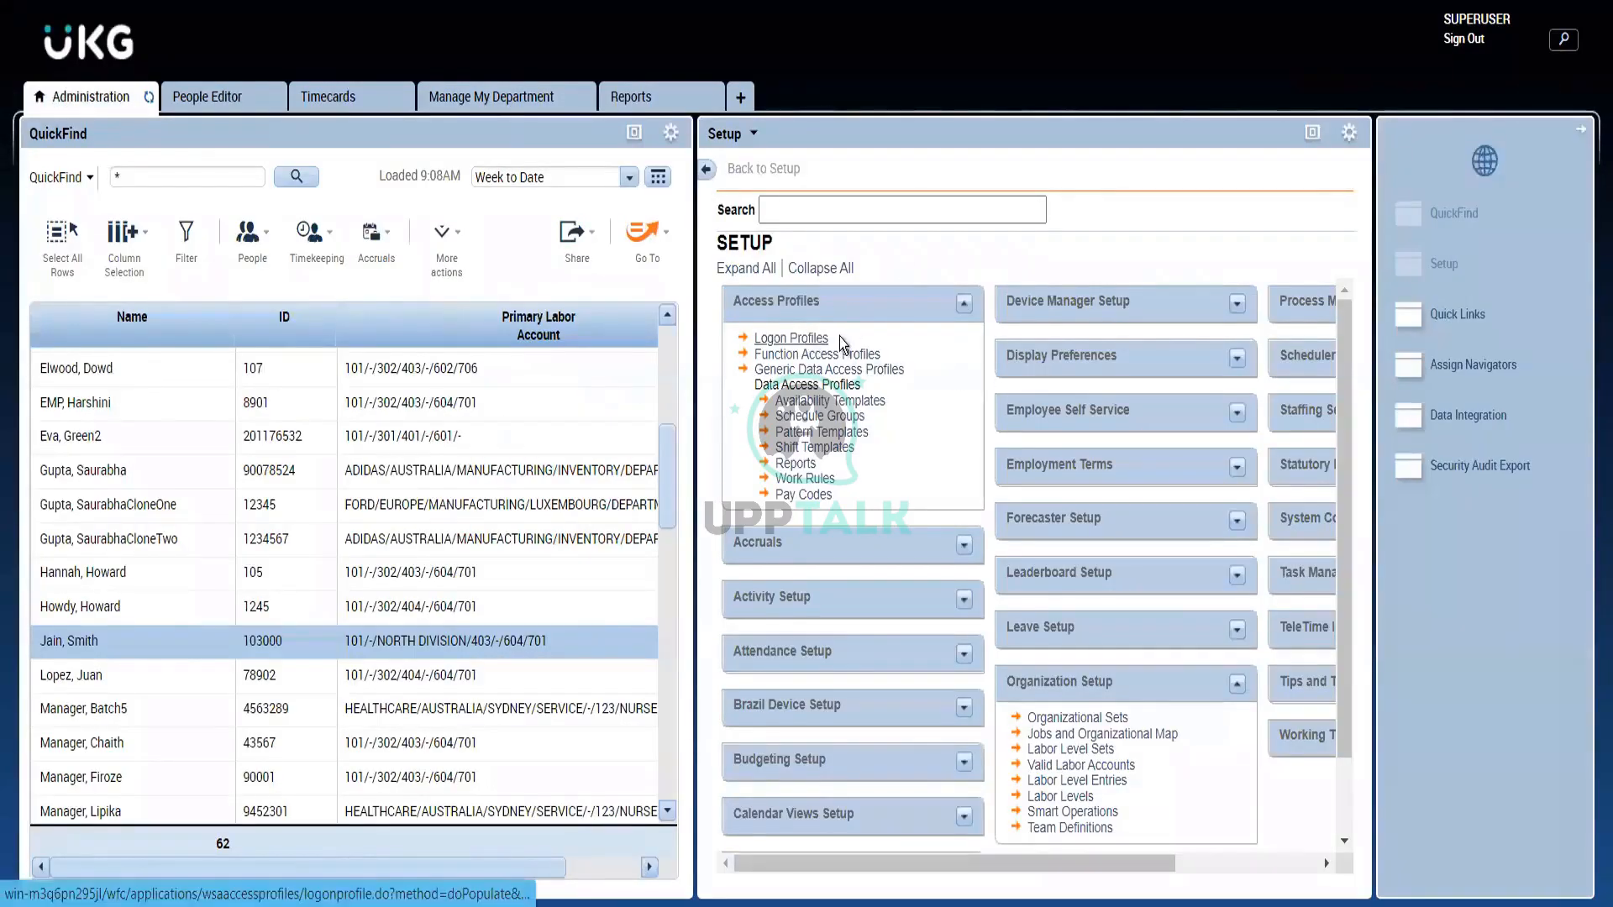
pyautogui.moveTo(837, 337); pyautogui.dragTo(753, 337)
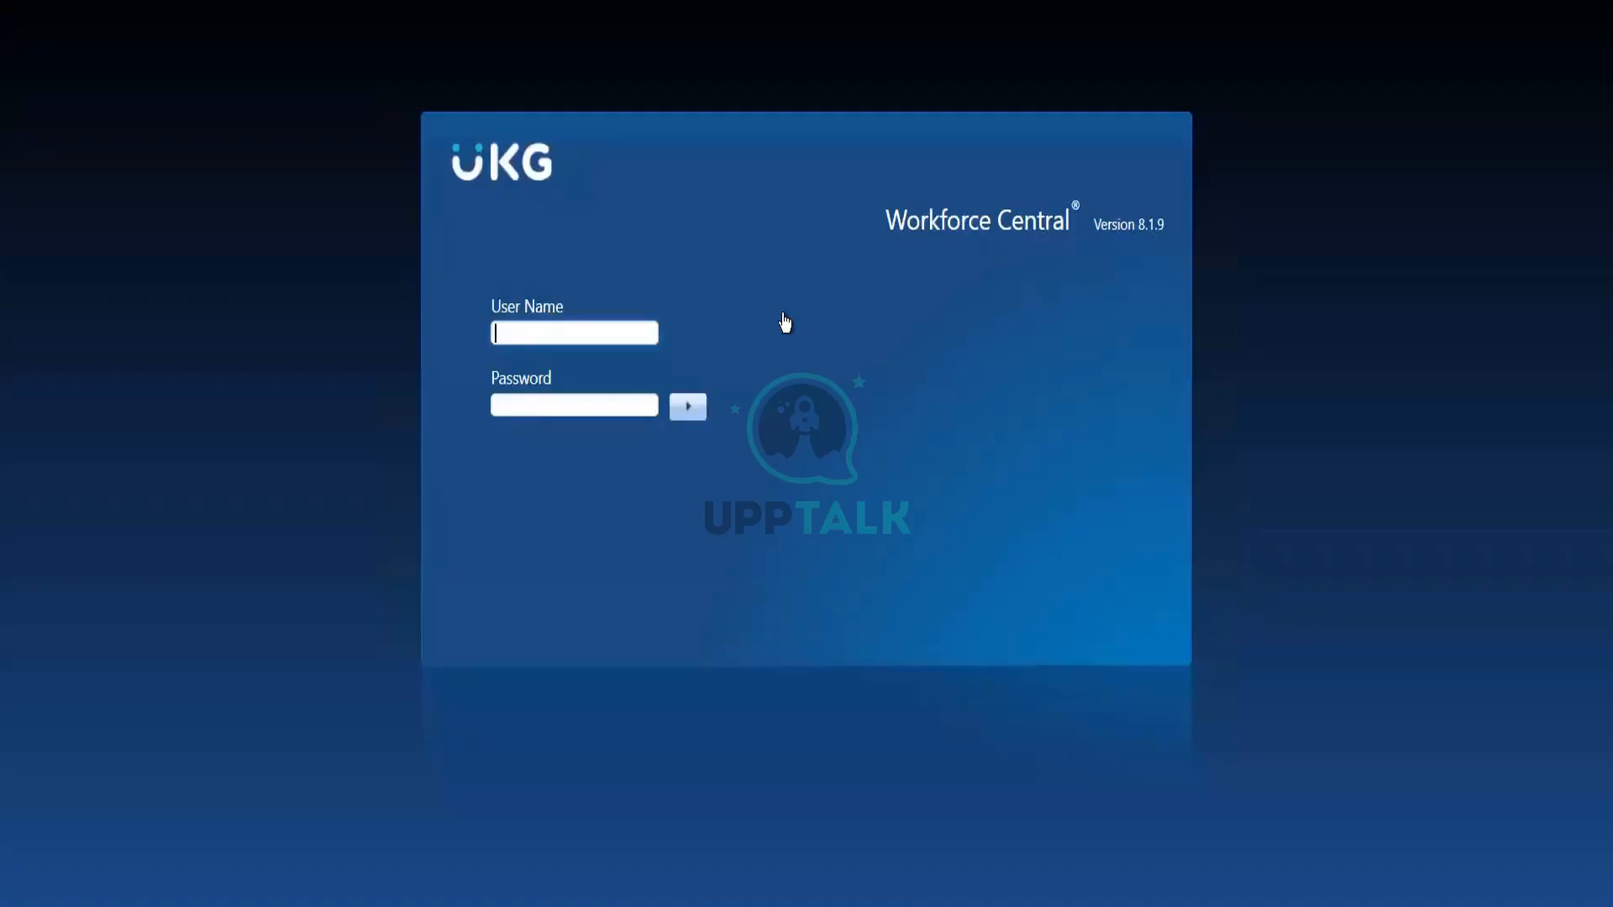
# Step: Switch to the Workforce Central sign-in page and examine its User Name and Password fields
pyautogui.click(609, 336)
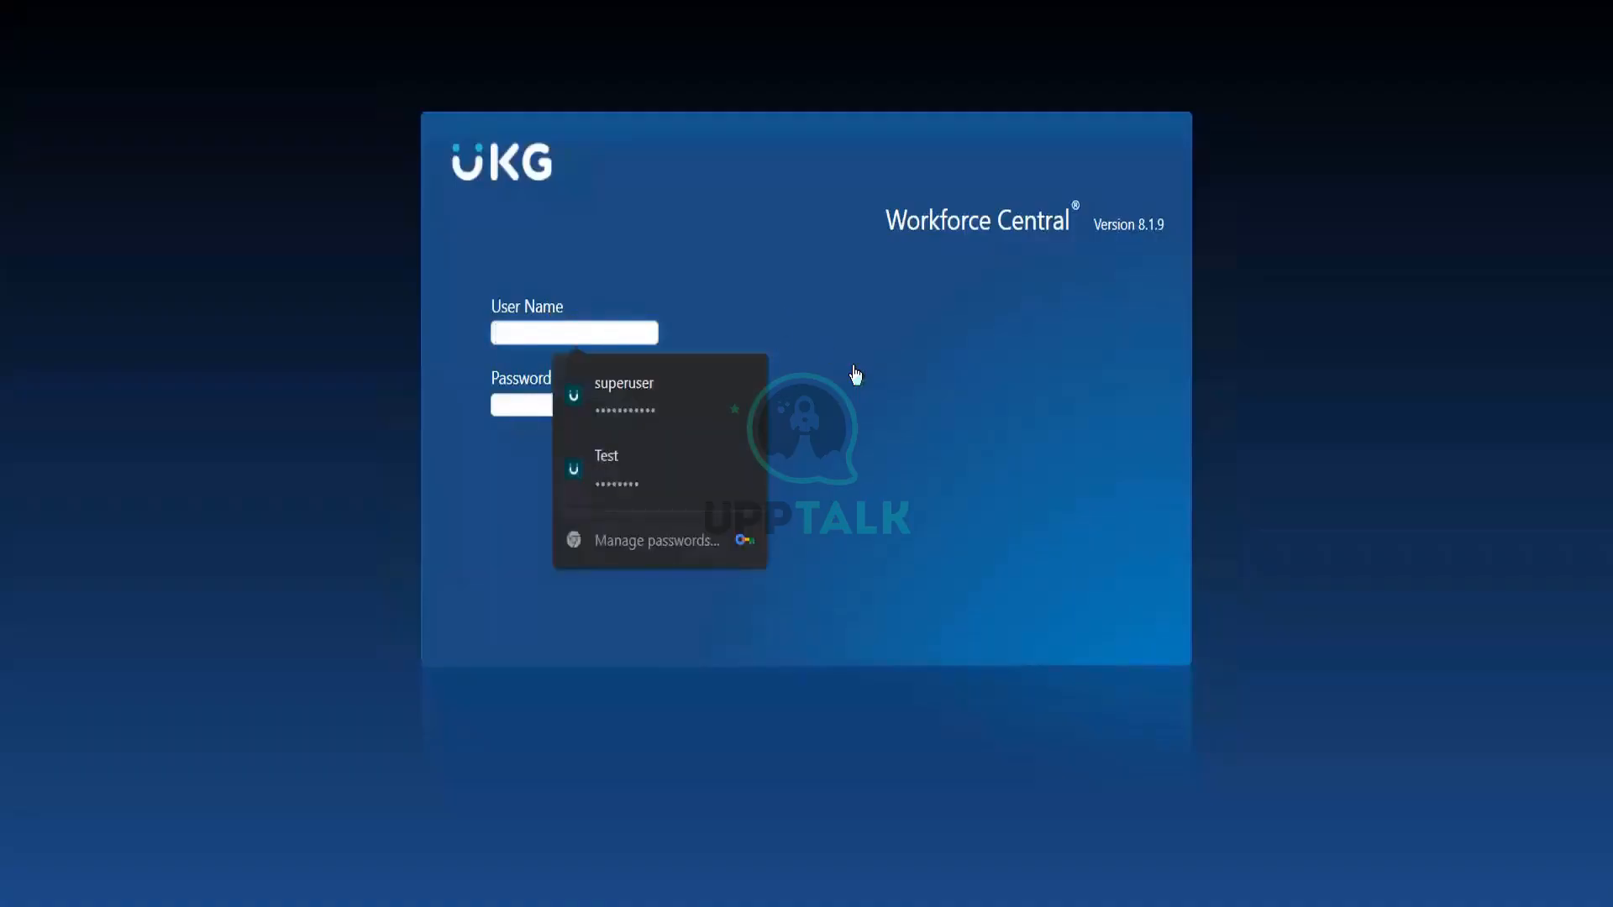
pyautogui.press('Tab')
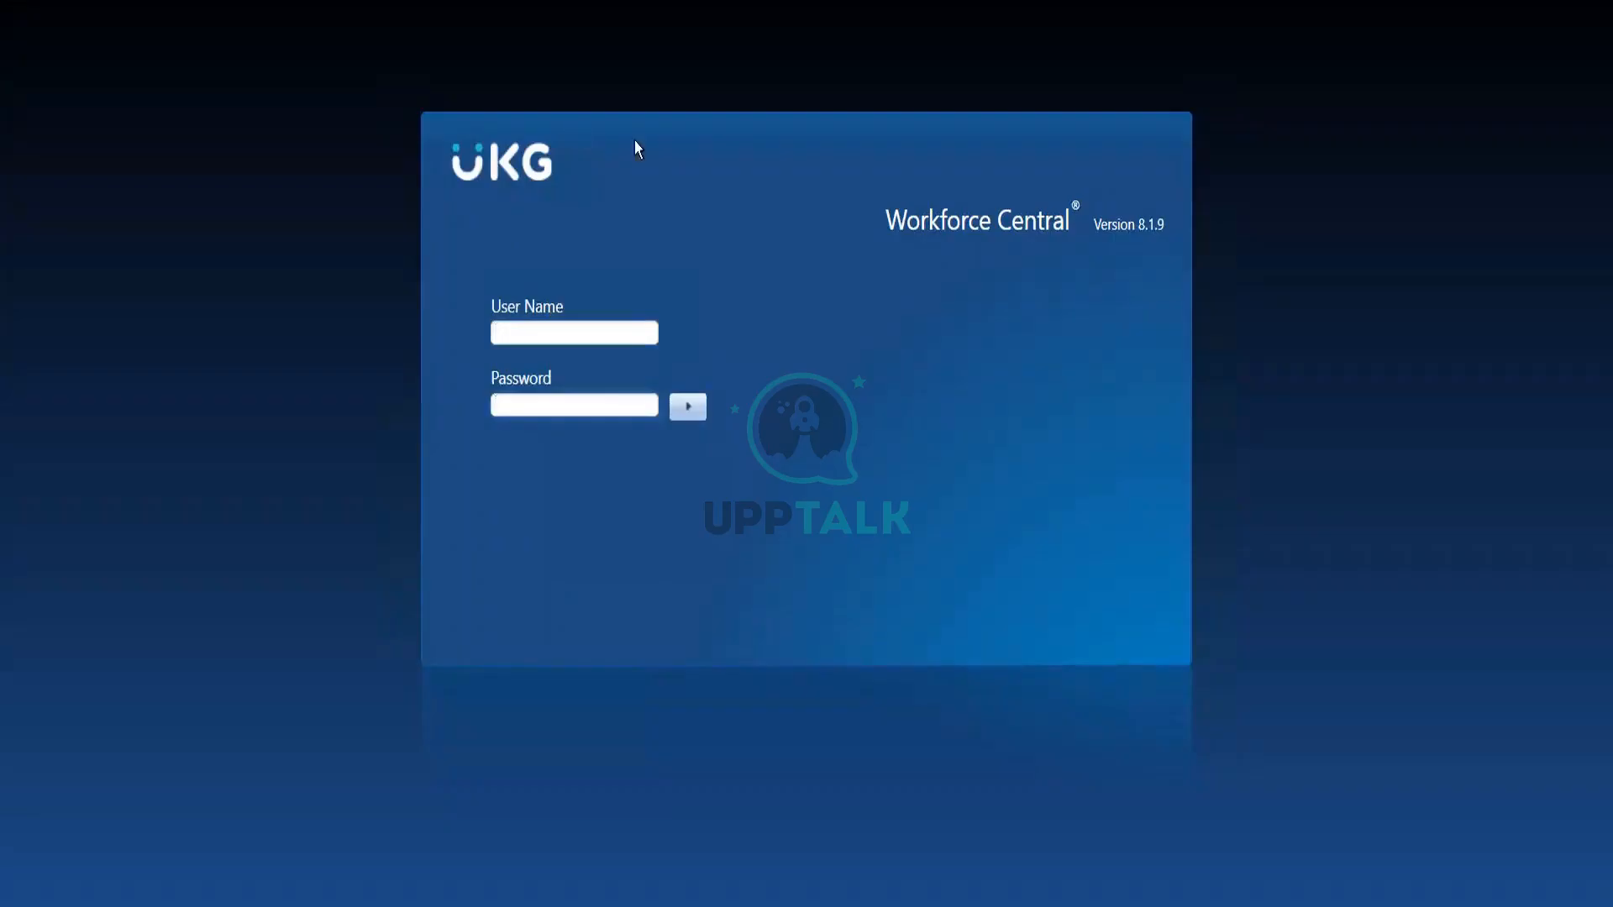
pyautogui.click(607, 332)
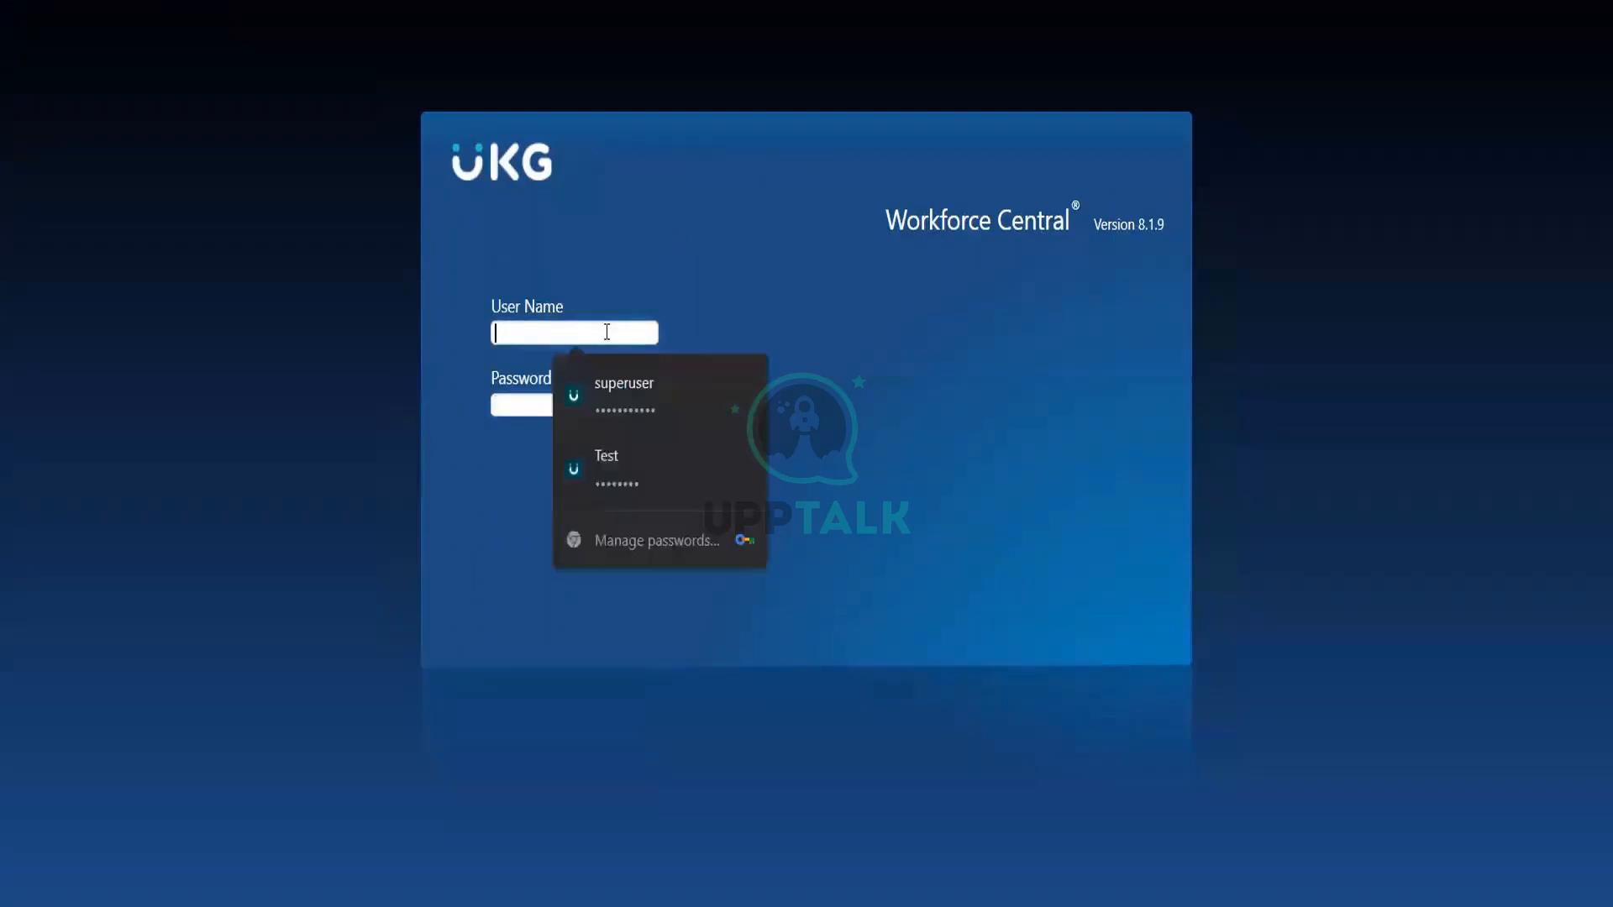
pyautogui.click(801, 289)
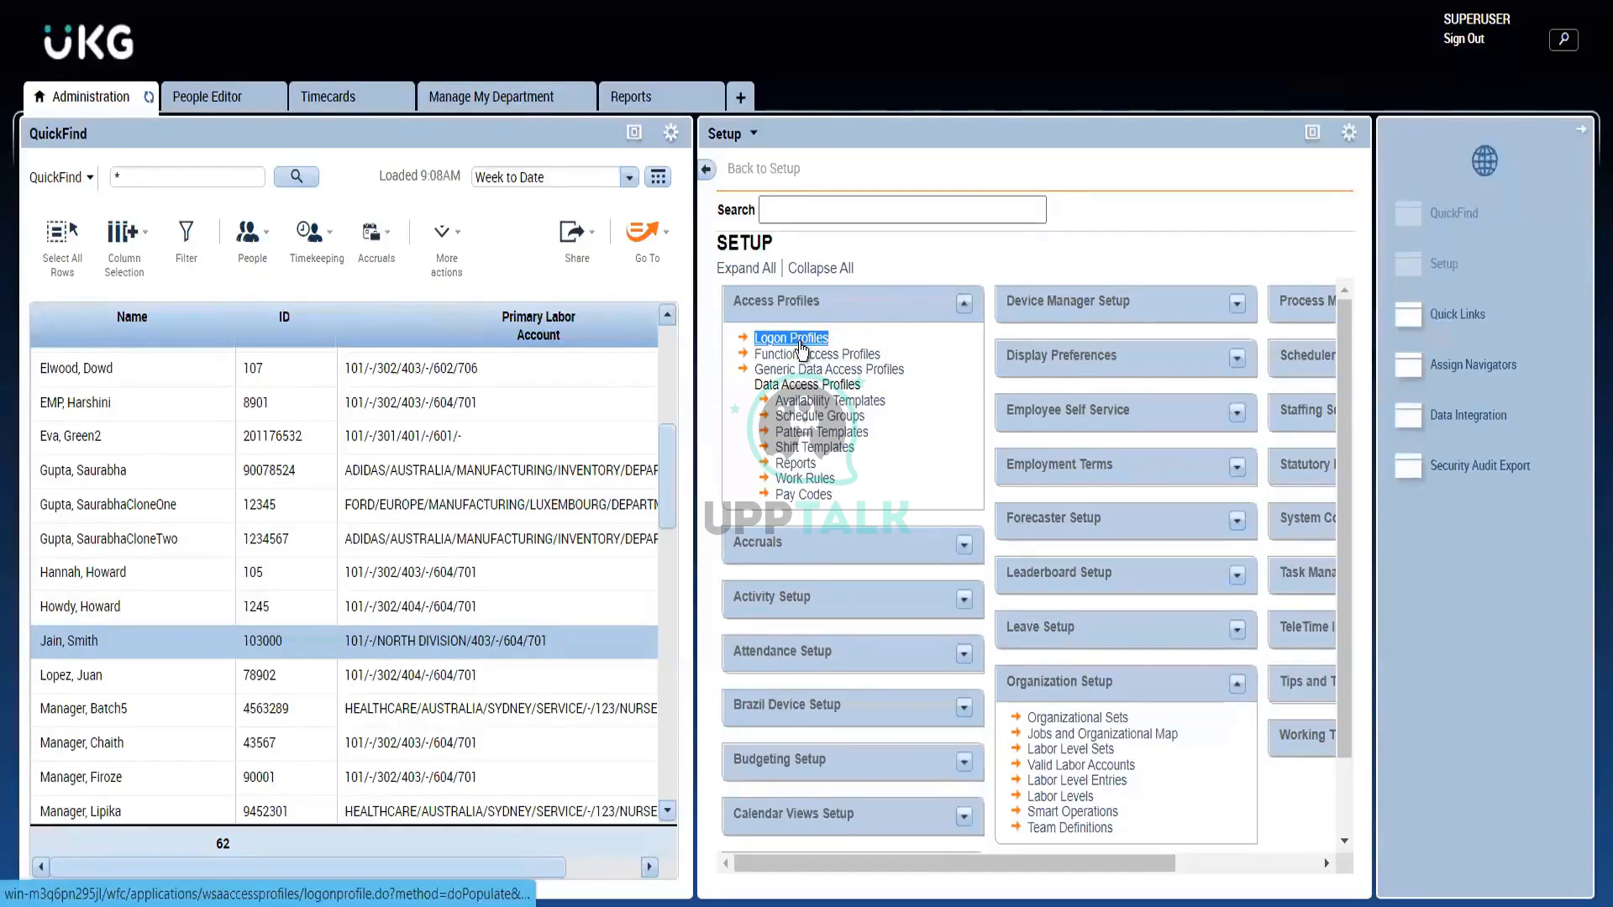
# Step: Open Logon Profiles and start a new logon profile to examine its password settings
pyautogui.click(794, 339)
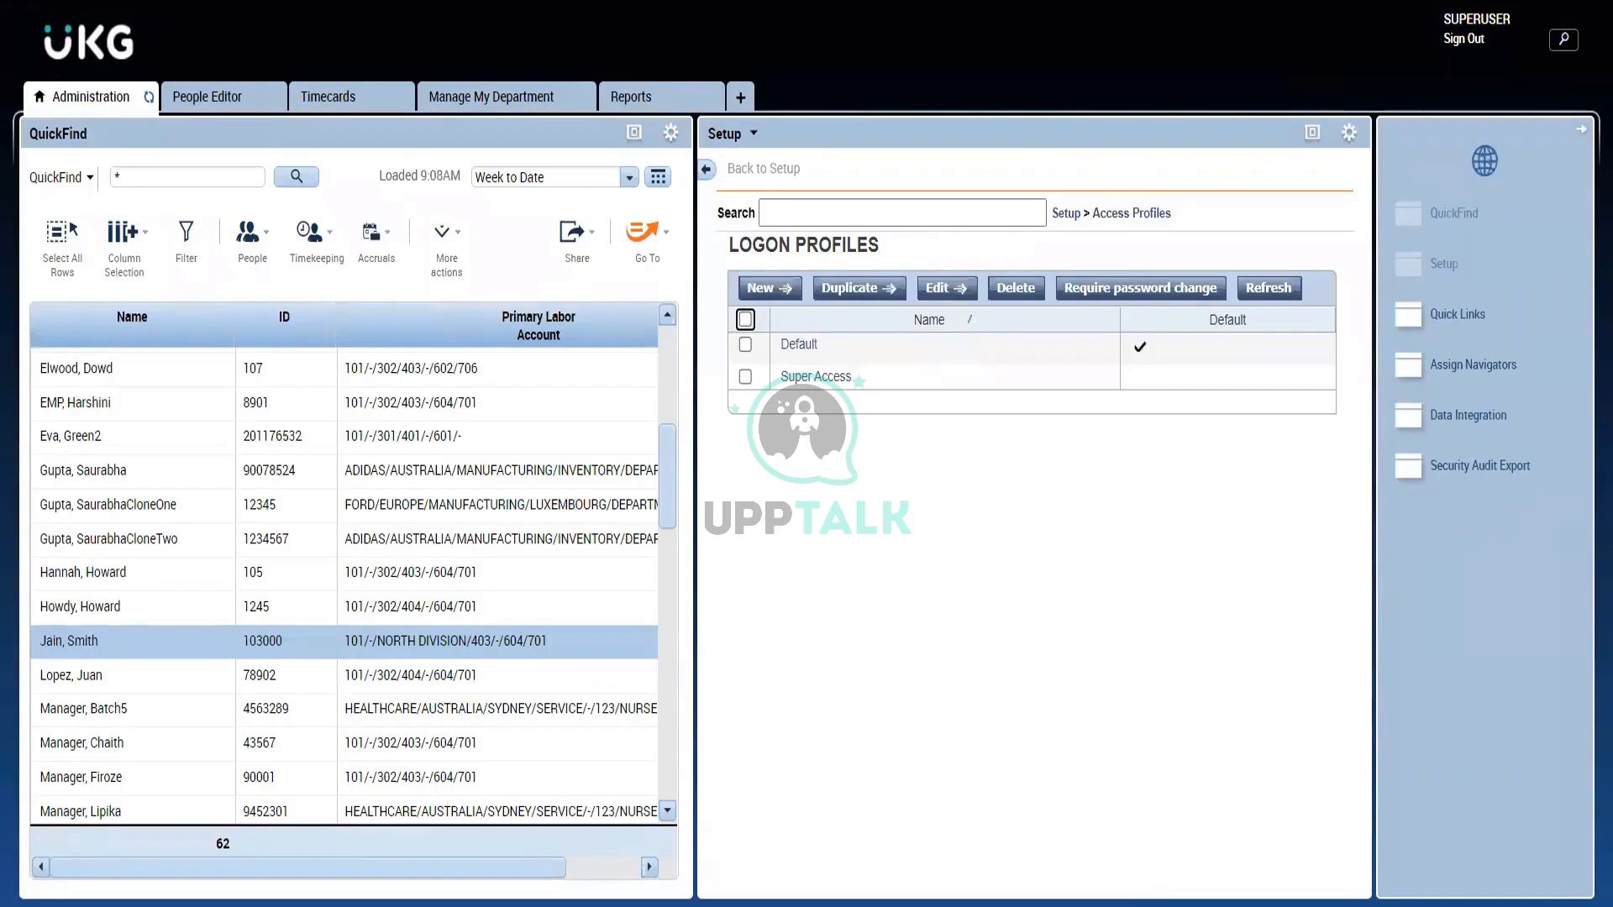
pyautogui.click(1312, 131)
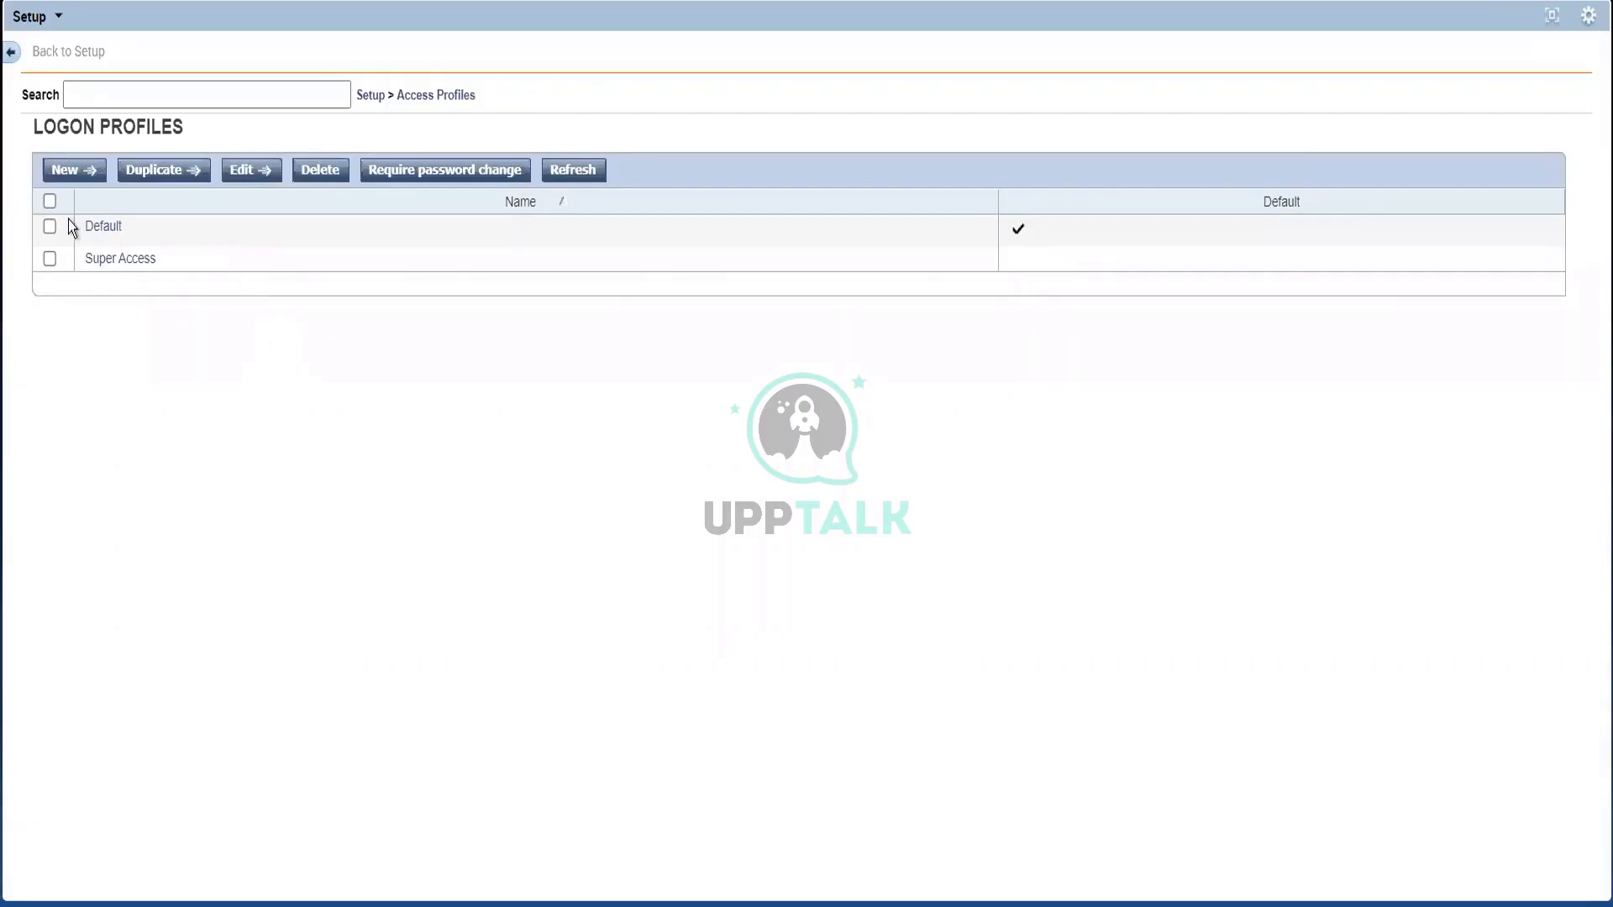
pyautogui.click(66, 172)
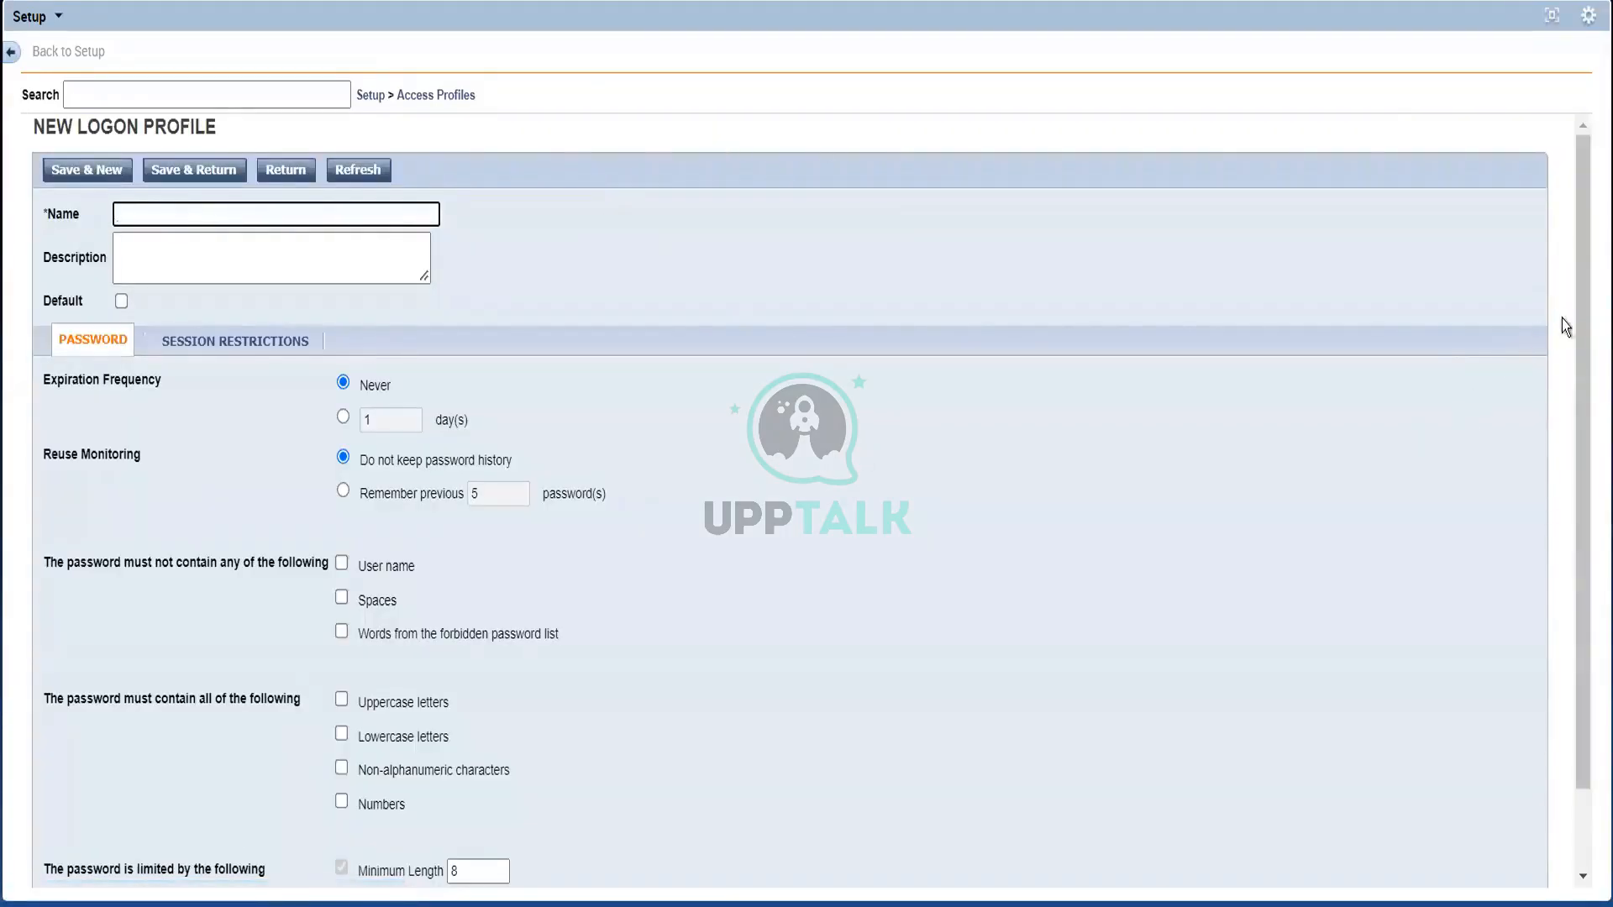
pyautogui.moveTo(1580, 330); pyautogui.dragTo(1589, 479)
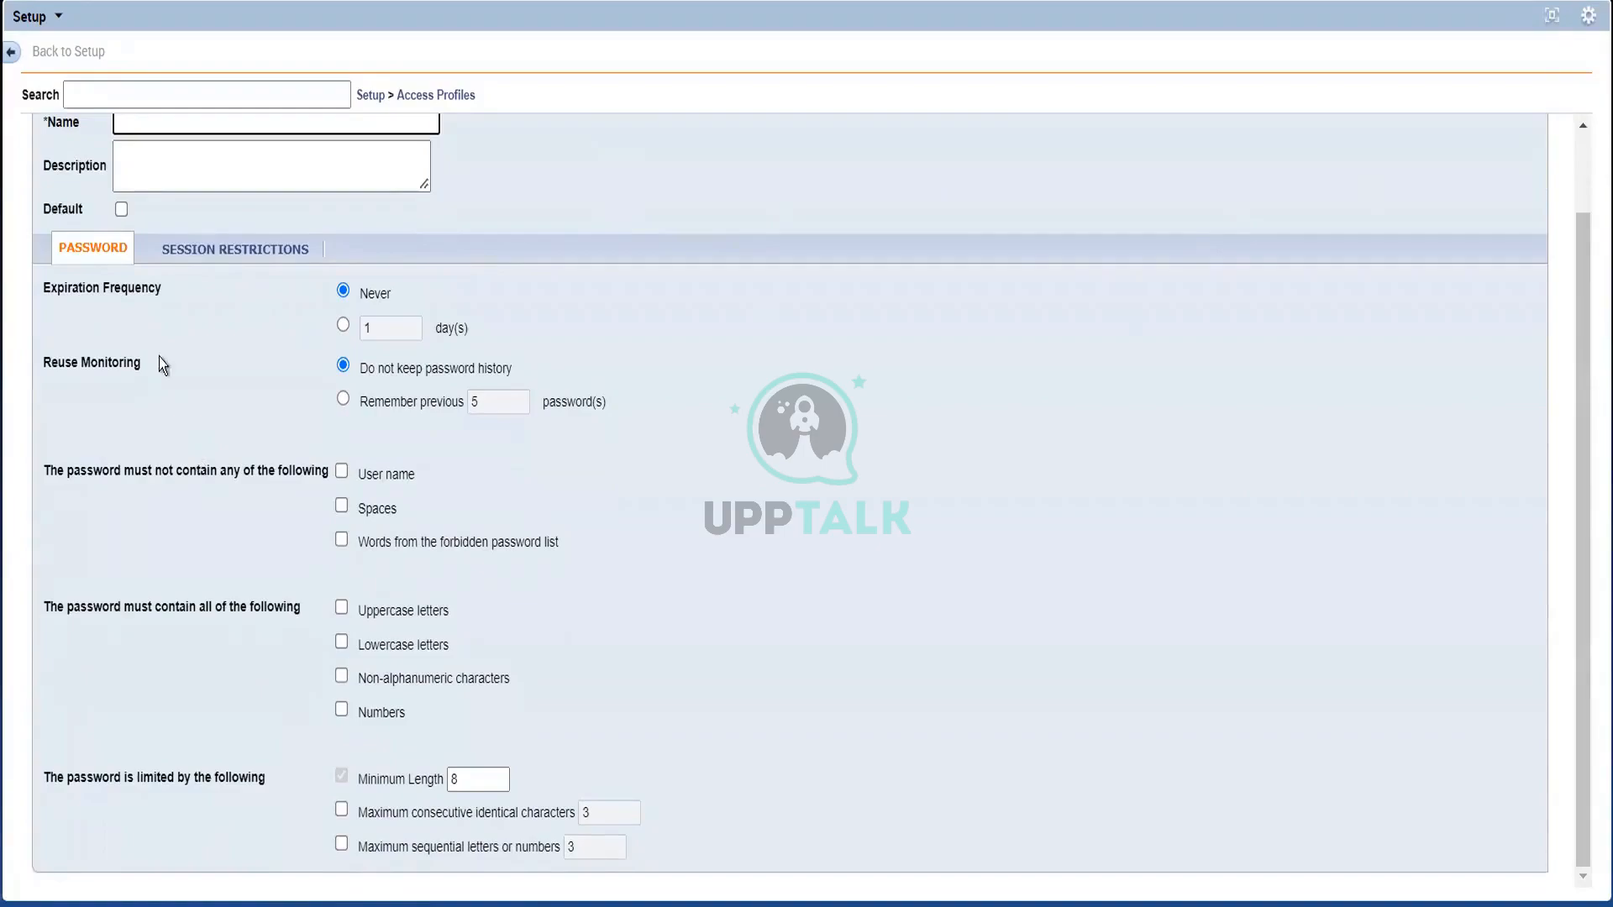
# Step: Try an Expiration Frequency of 1 day in the new logon profile and restore it to Never
pyautogui.click(138, 299)
pyautogui.tripleClick(138, 299)
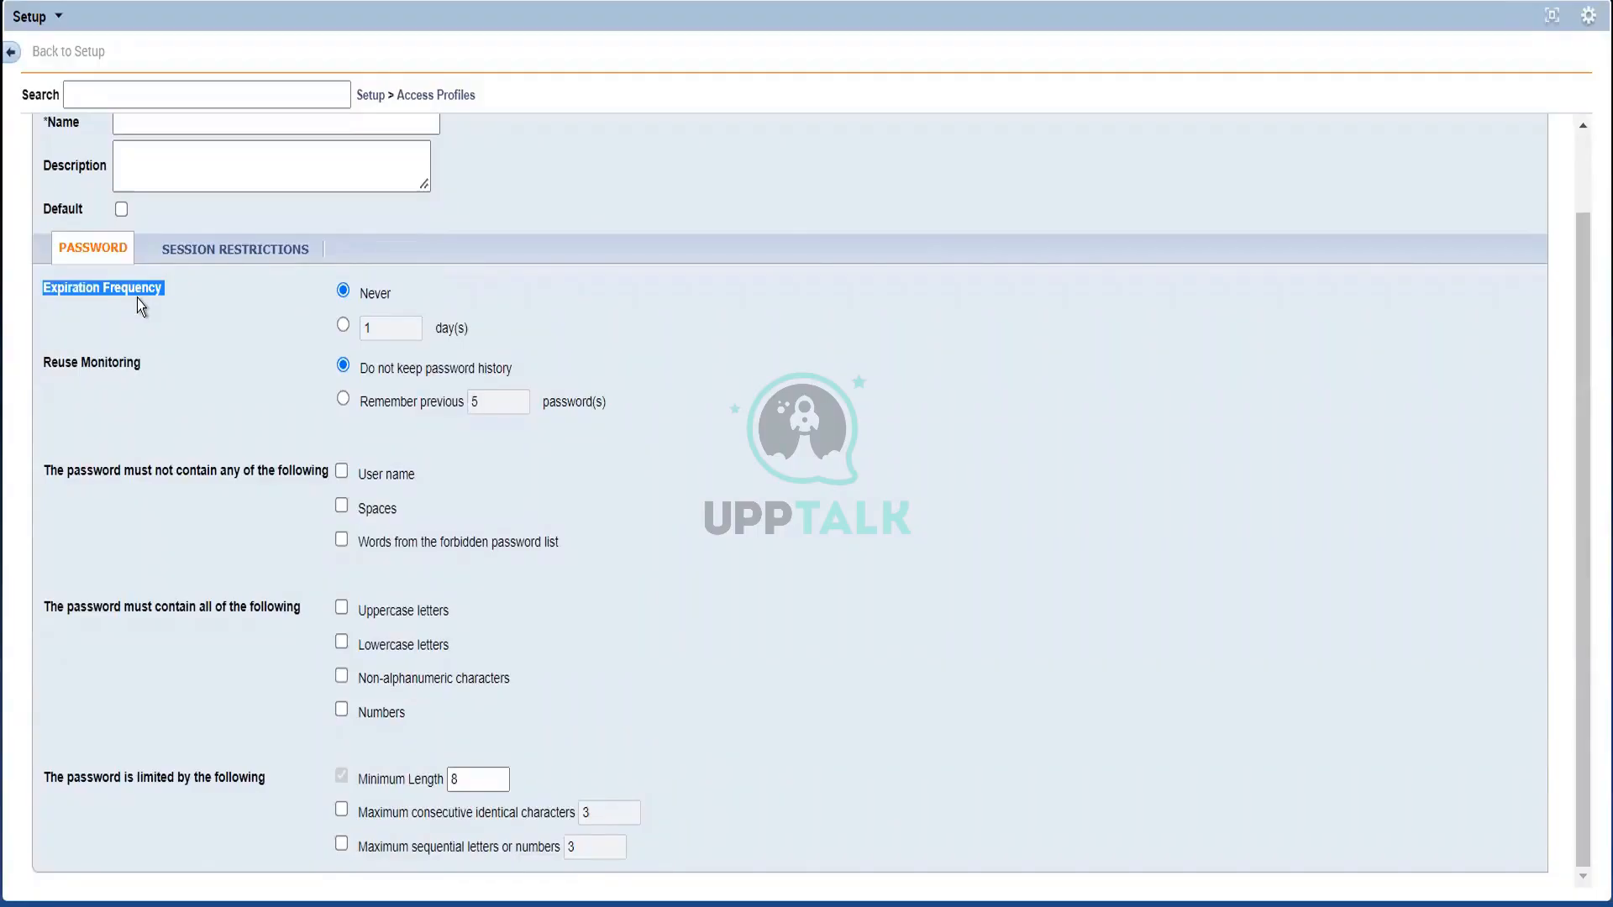
pyautogui.click(194, 285)
pyautogui.click(344, 325)
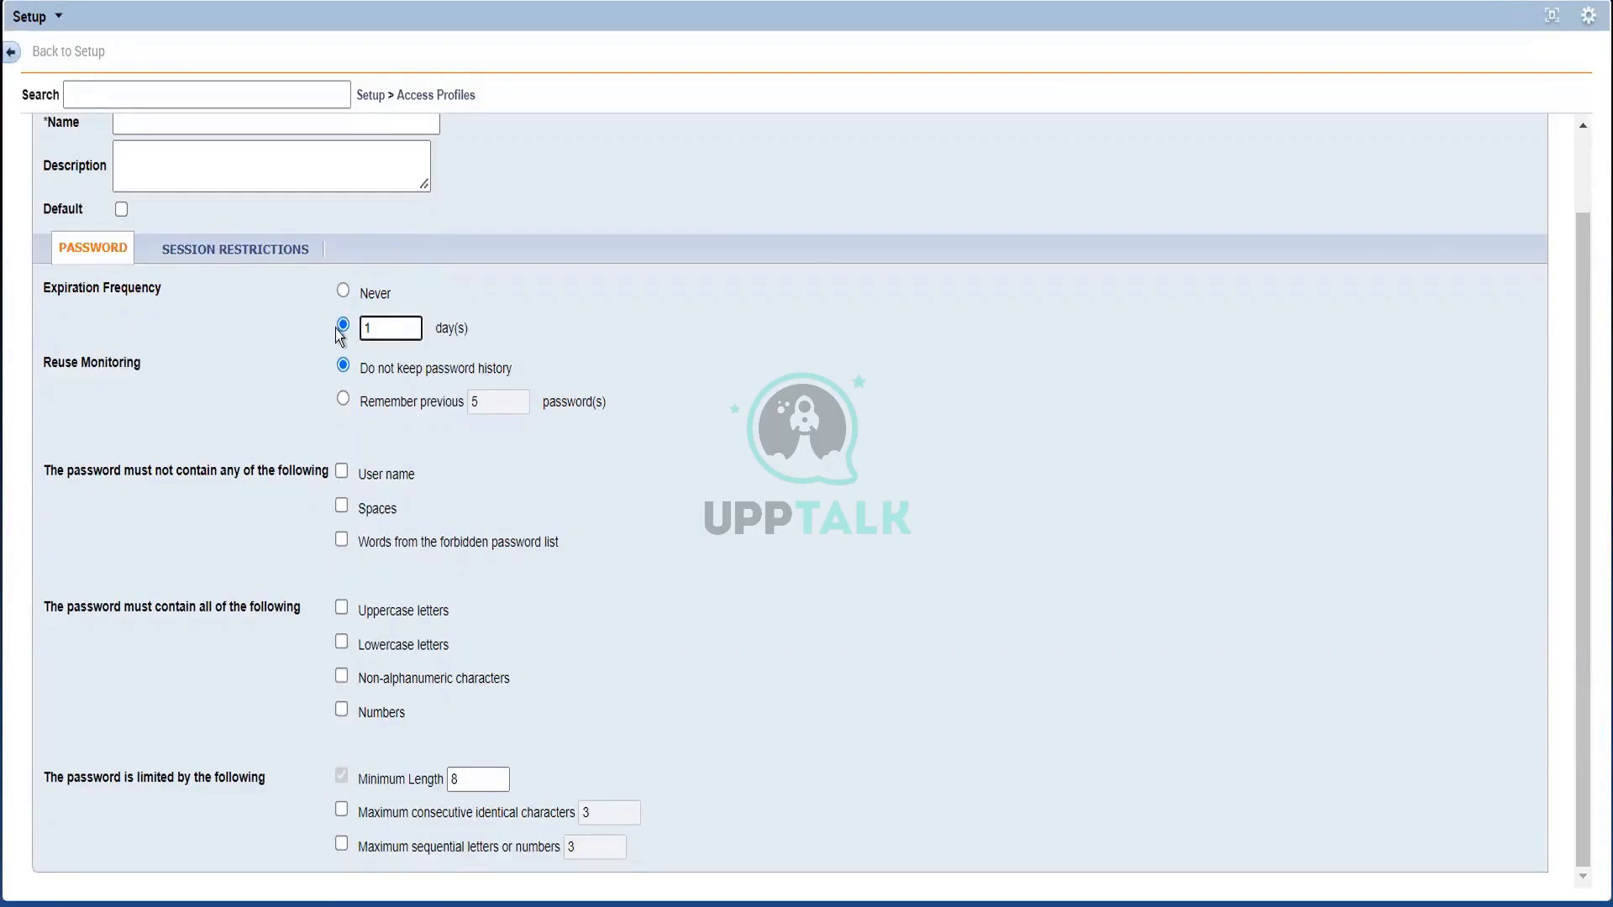
pyautogui.click(344, 291)
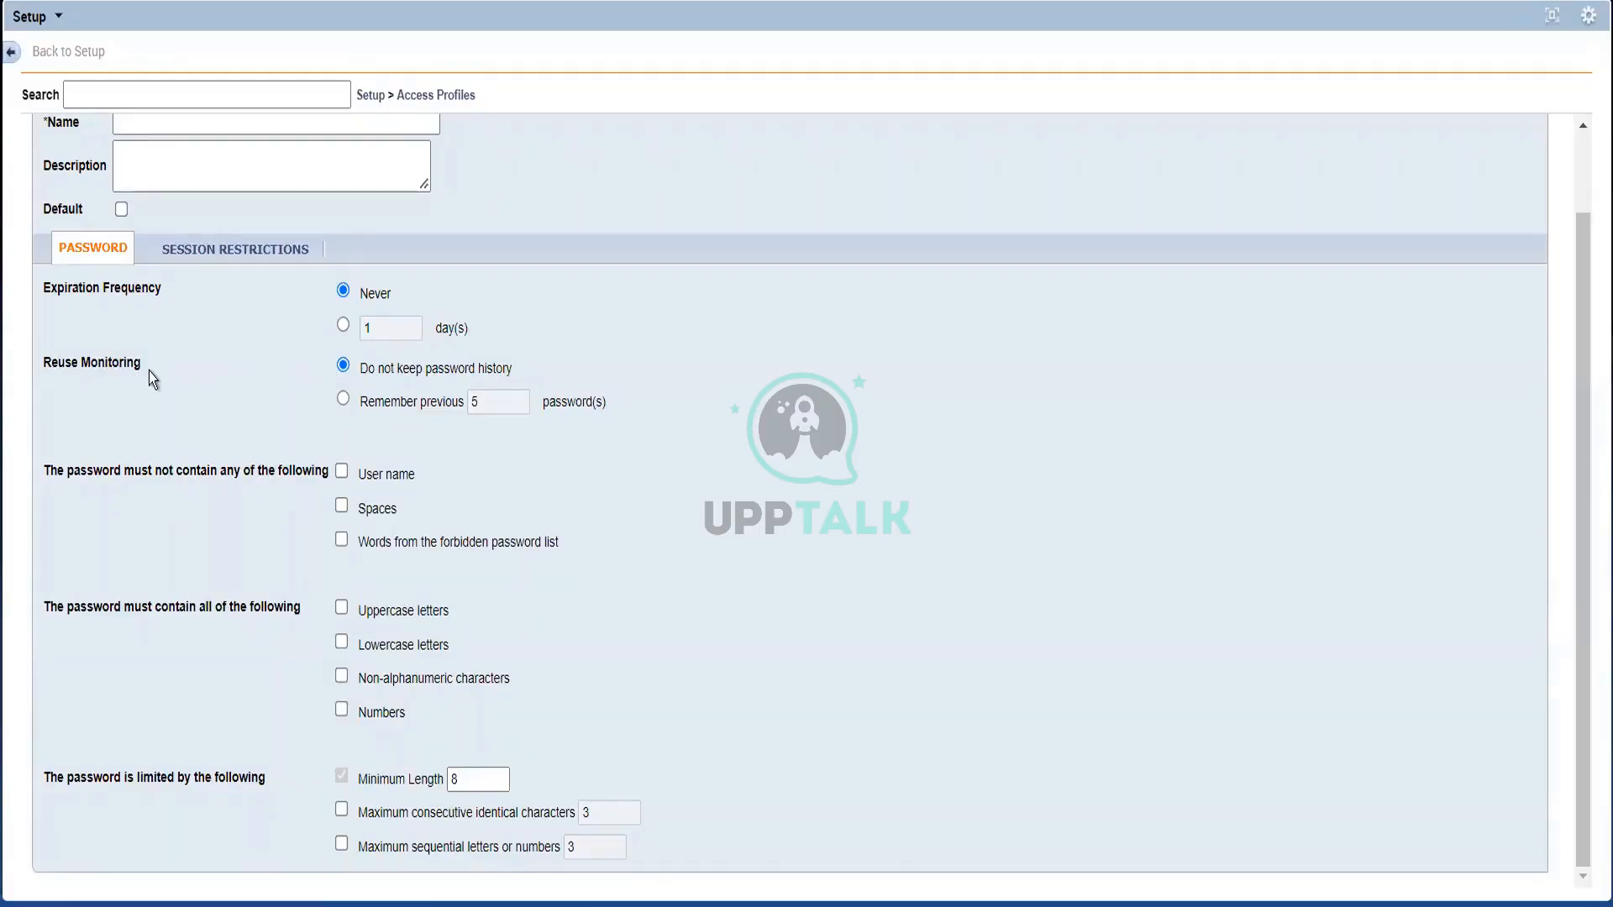
# Step: Try remembering the previous 5 passwords under Reuse Monitoring and restore "Do not keep password history"
pyautogui.moveTo(144, 371); pyautogui.dragTo(395, 380)
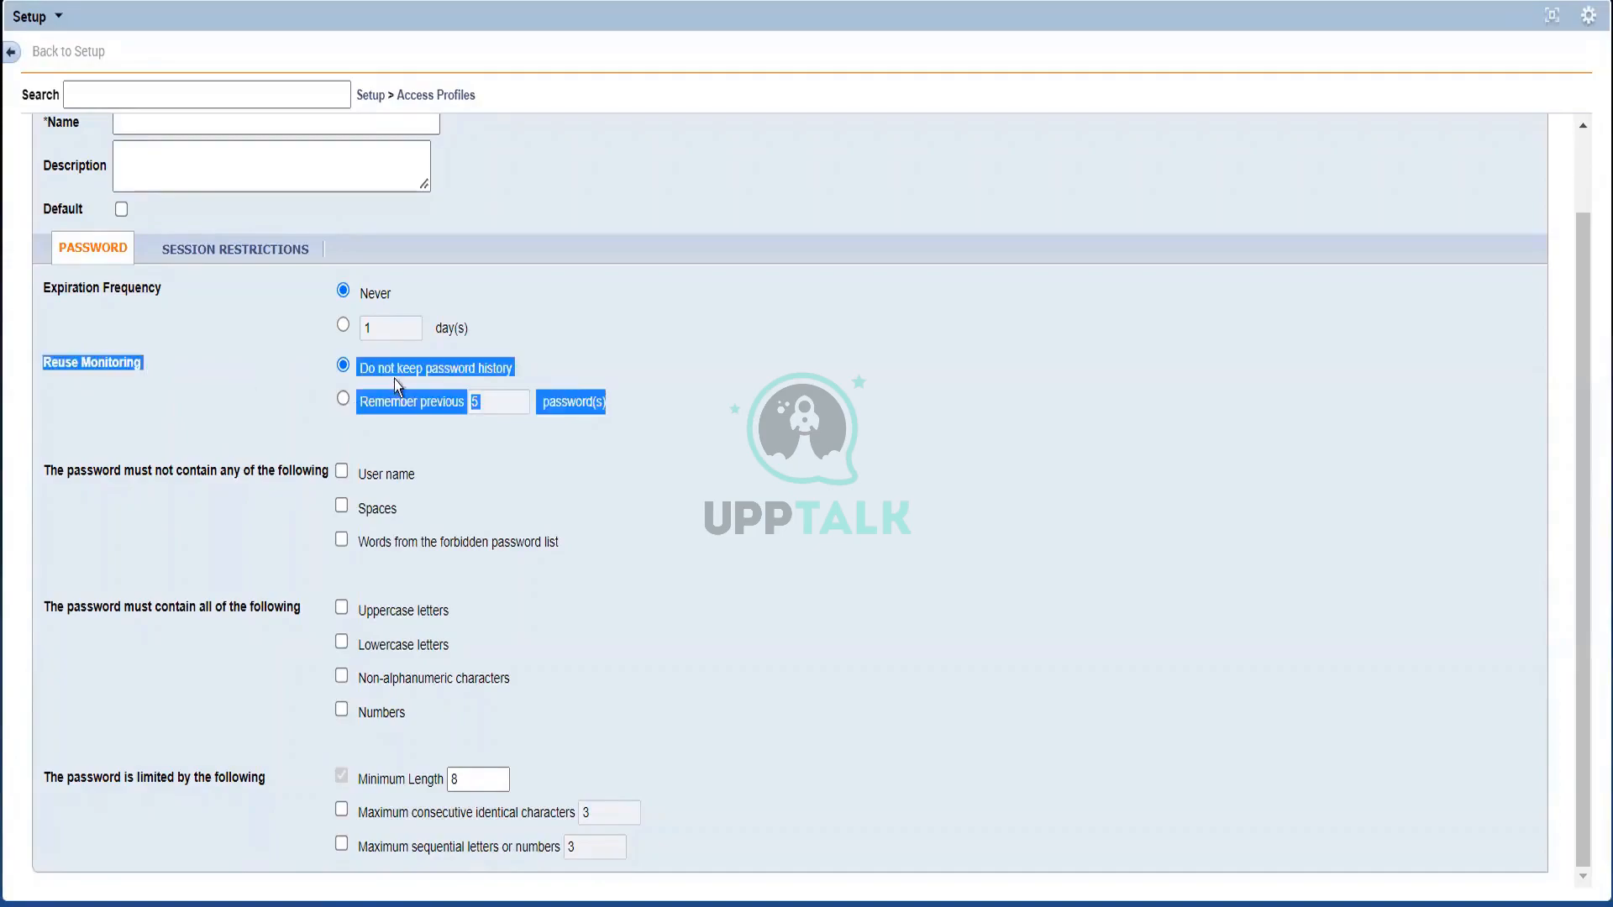
pyautogui.click(396, 376)
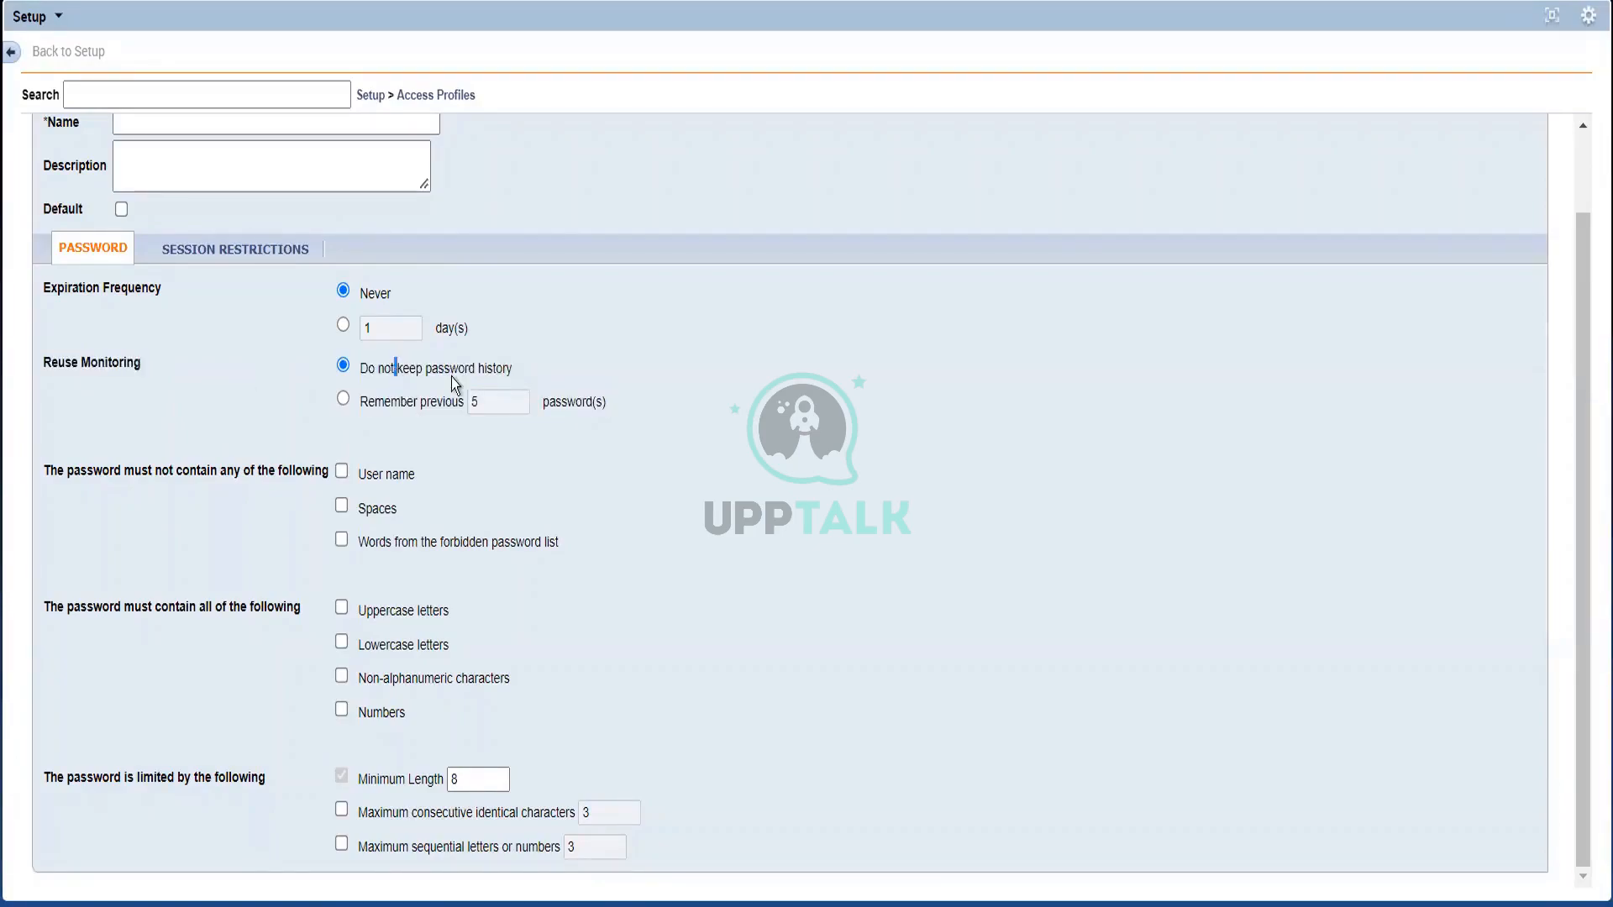
pyautogui.doubleClick(451, 374)
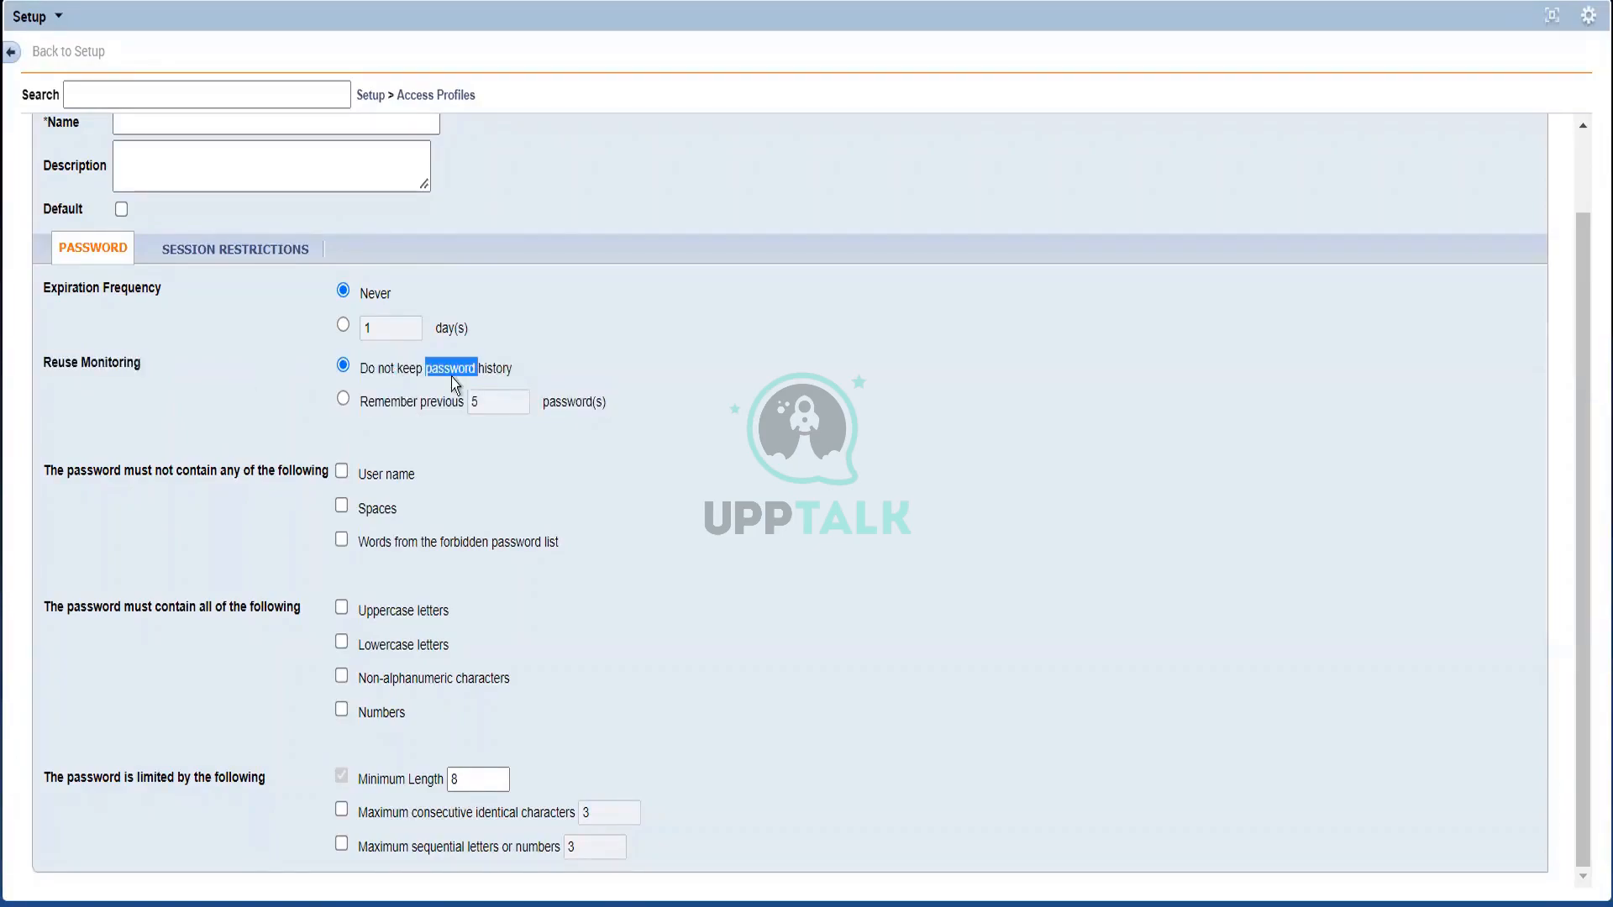
pyautogui.click(344, 400)
pyautogui.click(504, 401)
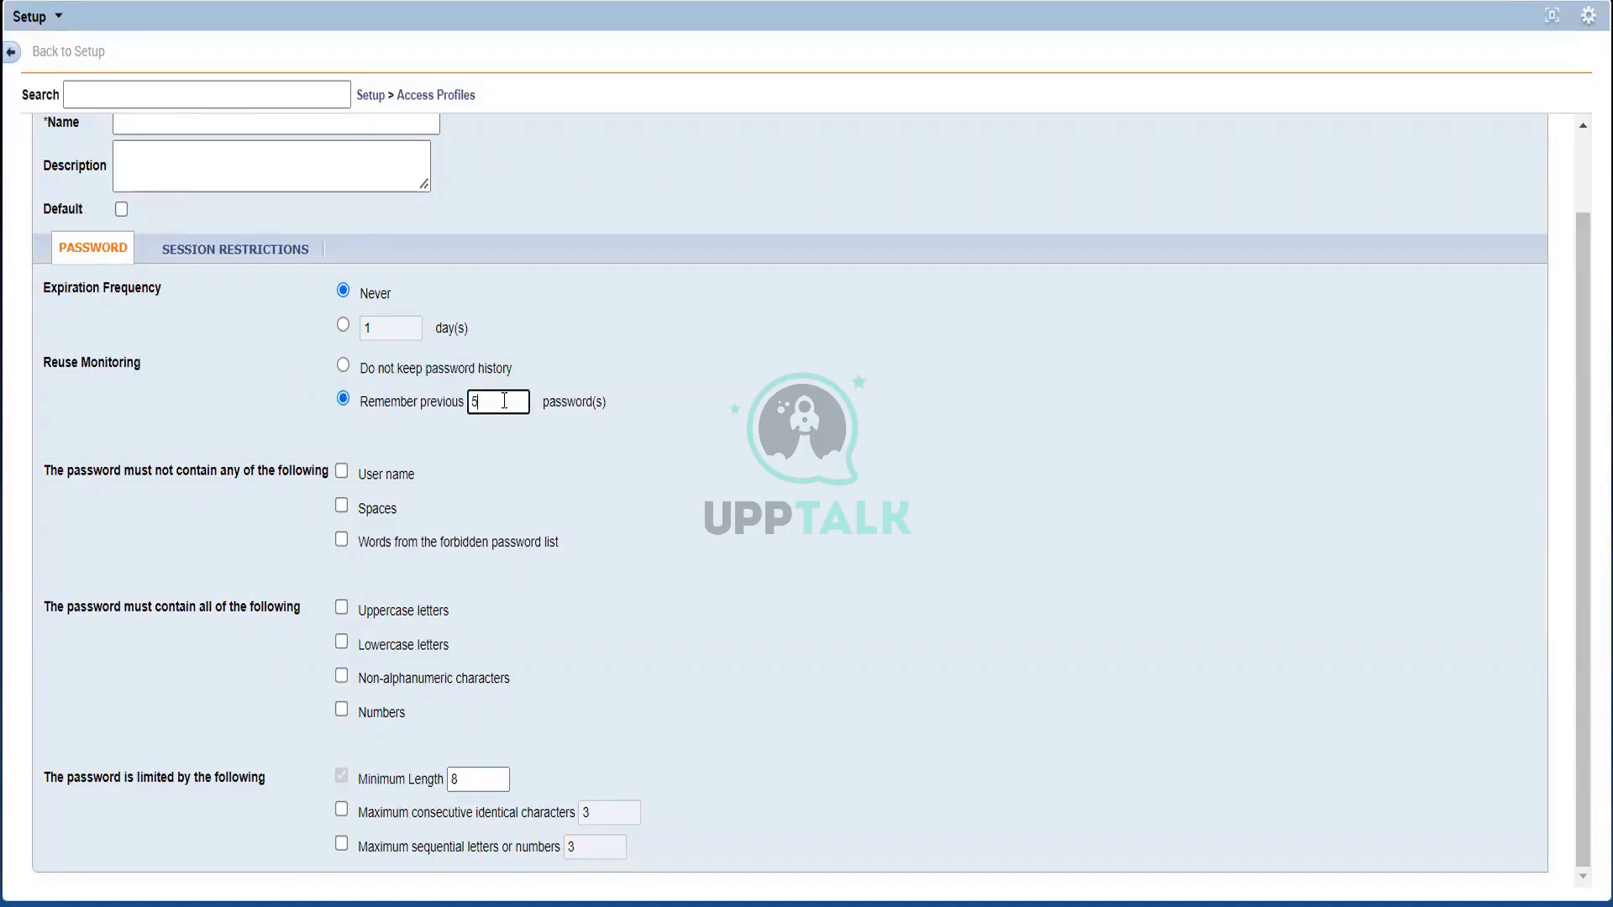
pyautogui.click(343, 367)
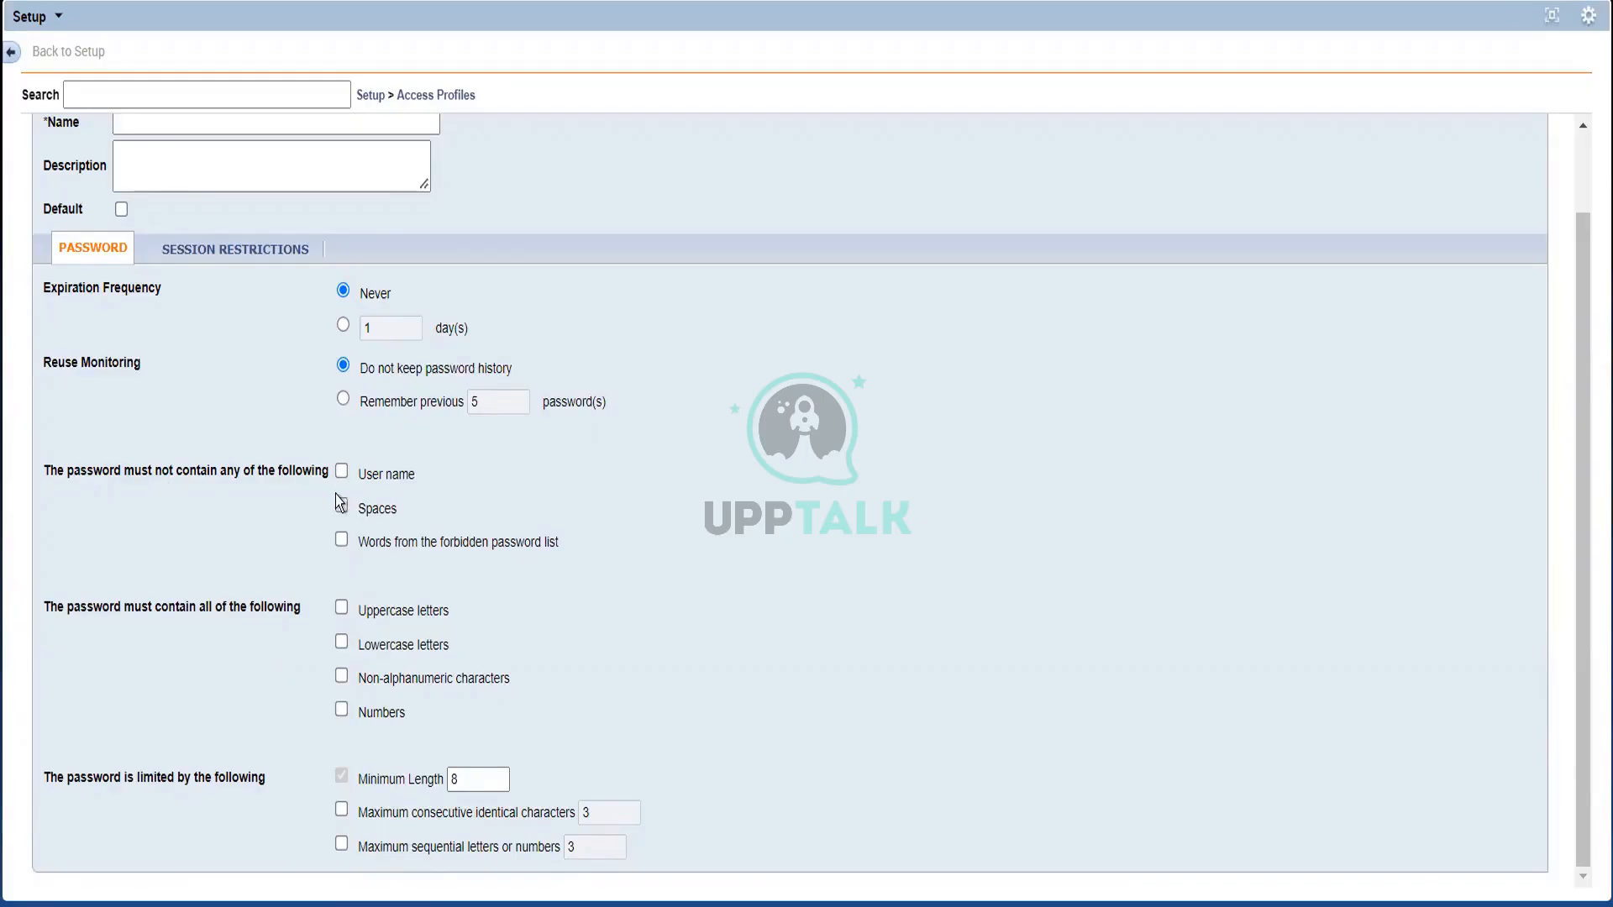
# Step: Try the rule that bars words from the forbidden password list and clear it again
pyautogui.click(342, 542)
pyautogui.click(342, 540)
pyautogui.click(296, 332)
# Step: Open the new logon profile's Session Restrictions and examine the failed logon attempts and lockout duration settings
pyautogui.click(231, 252)
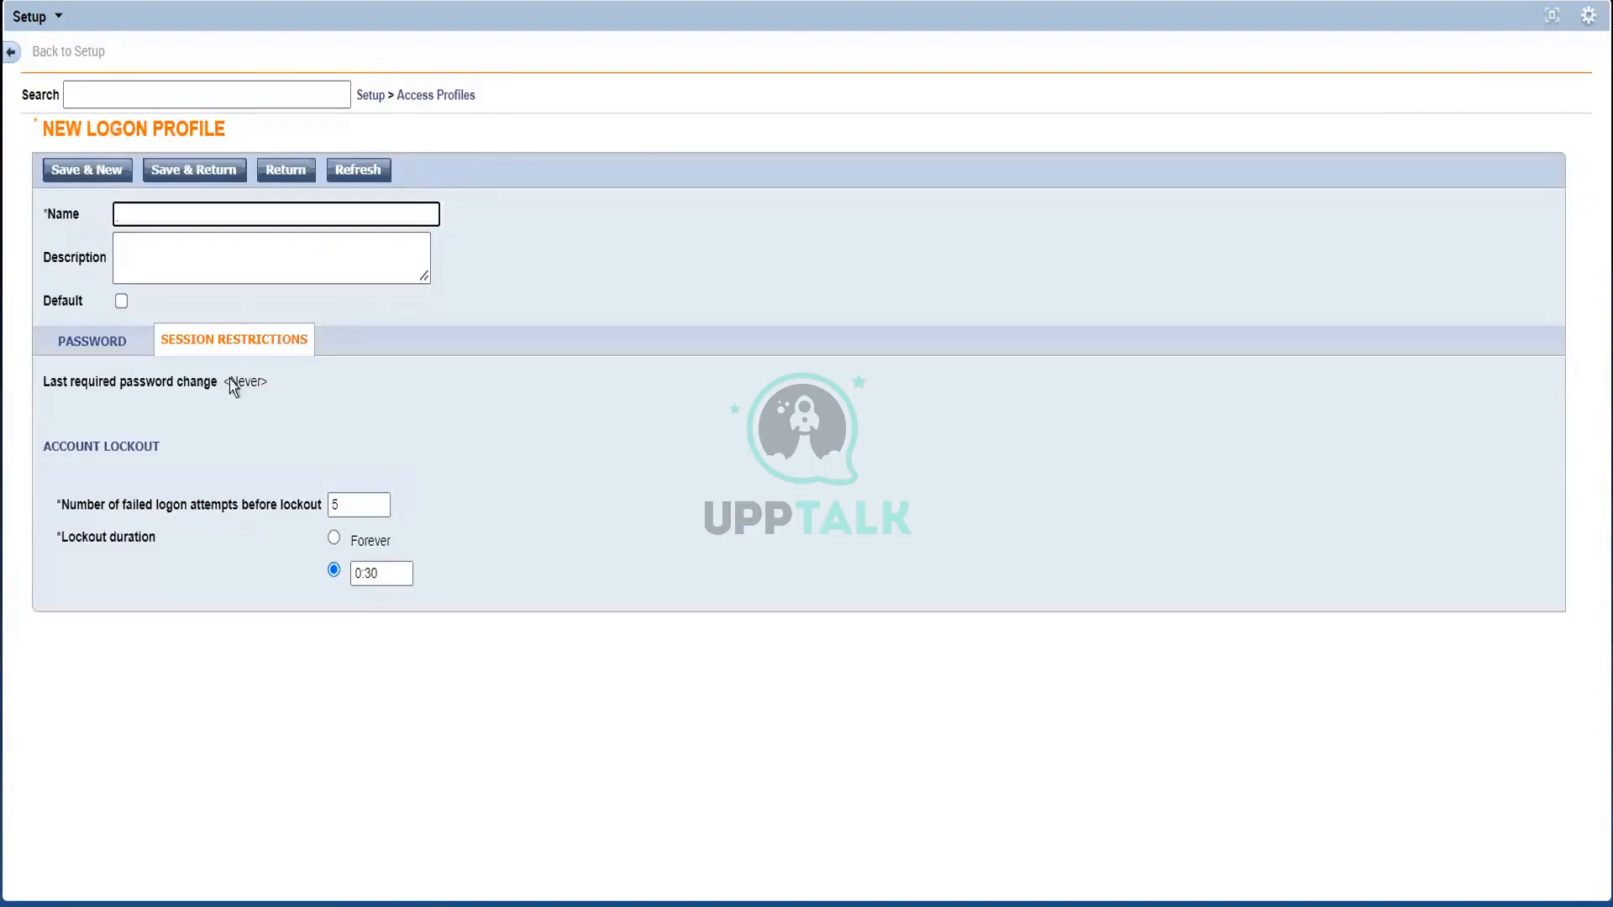
pyautogui.click(231, 408)
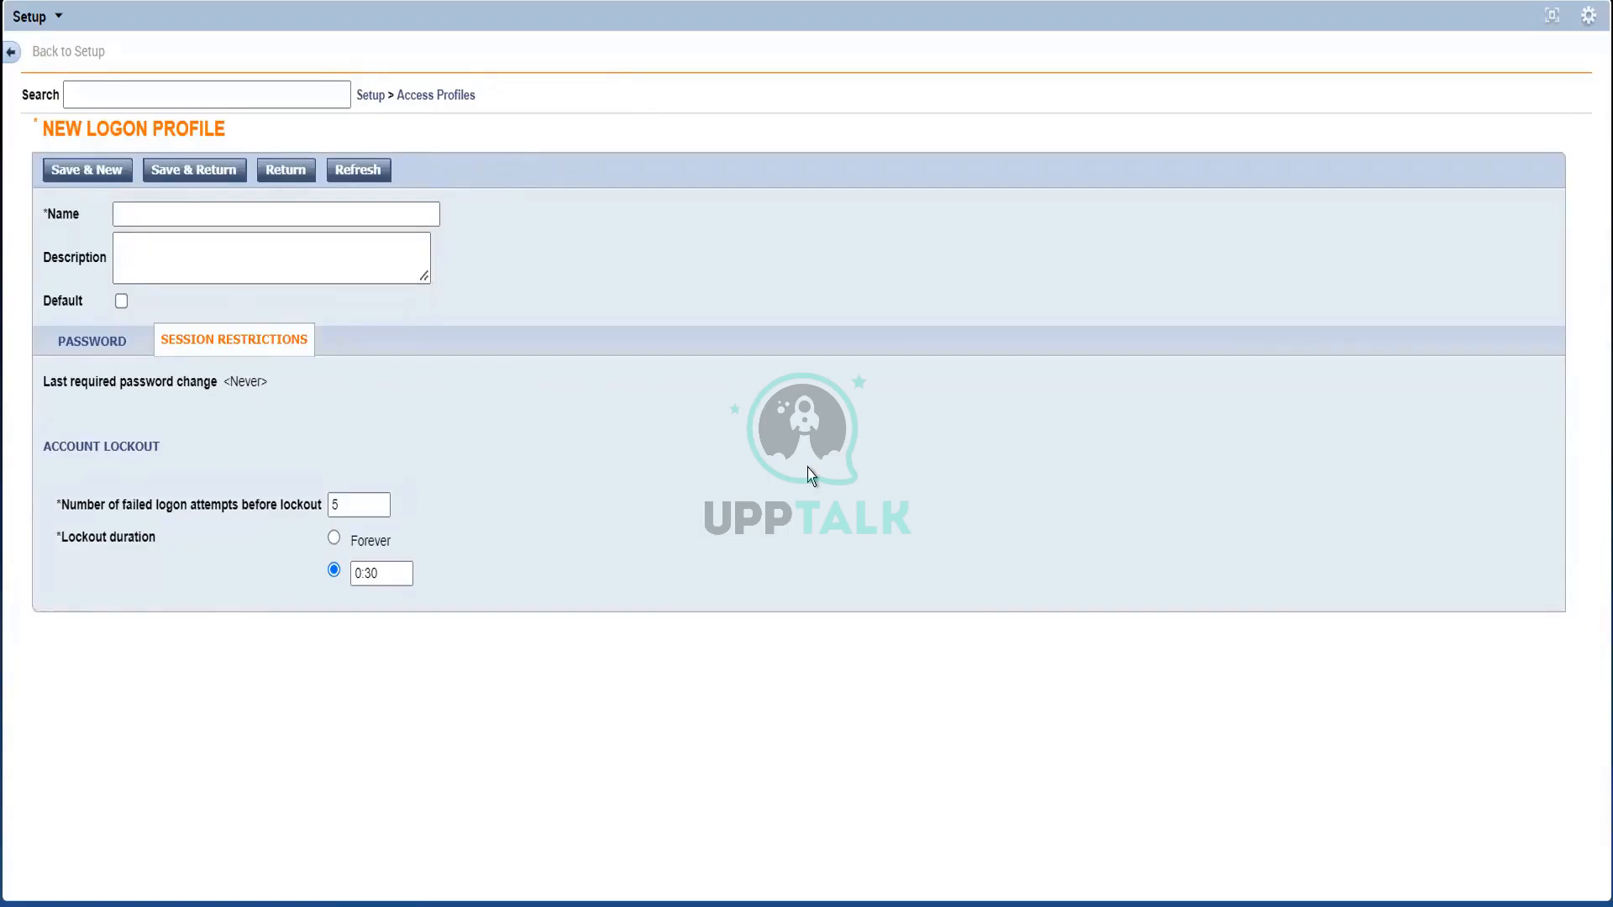
pyautogui.click(361, 504)
pyautogui.click(436, 514)
pyautogui.moveTo(359, 574); pyautogui.dragTo(386, 574)
pyautogui.click(522, 574)
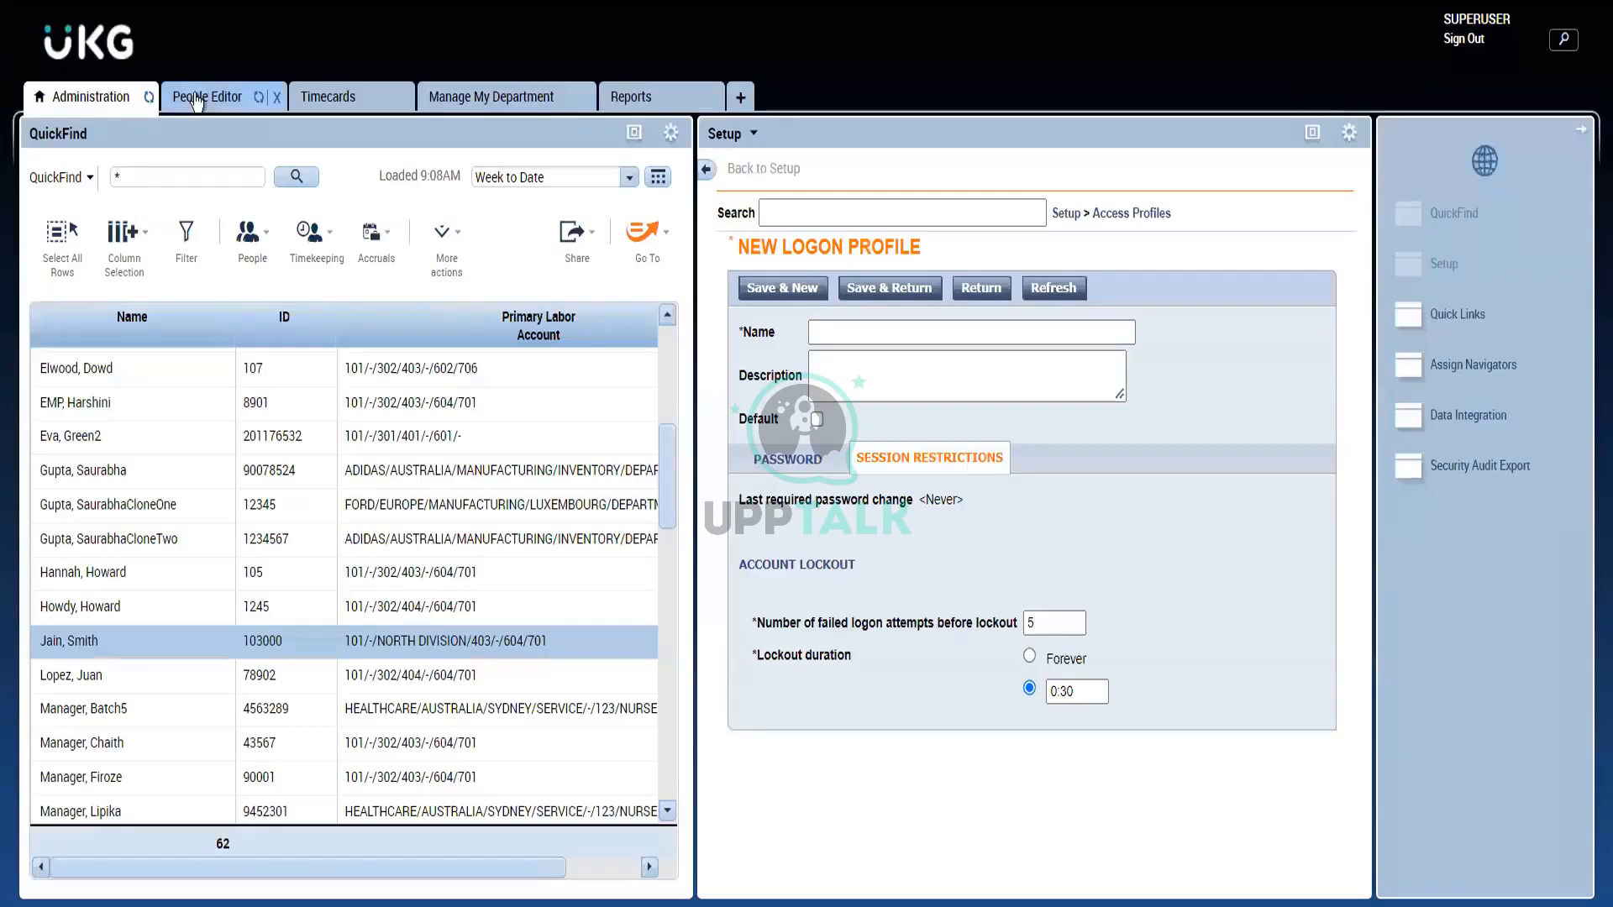
# Step: Open the employee's Person details in People Editor and try the "Account locked" option for the logon
pyautogui.click(196, 99)
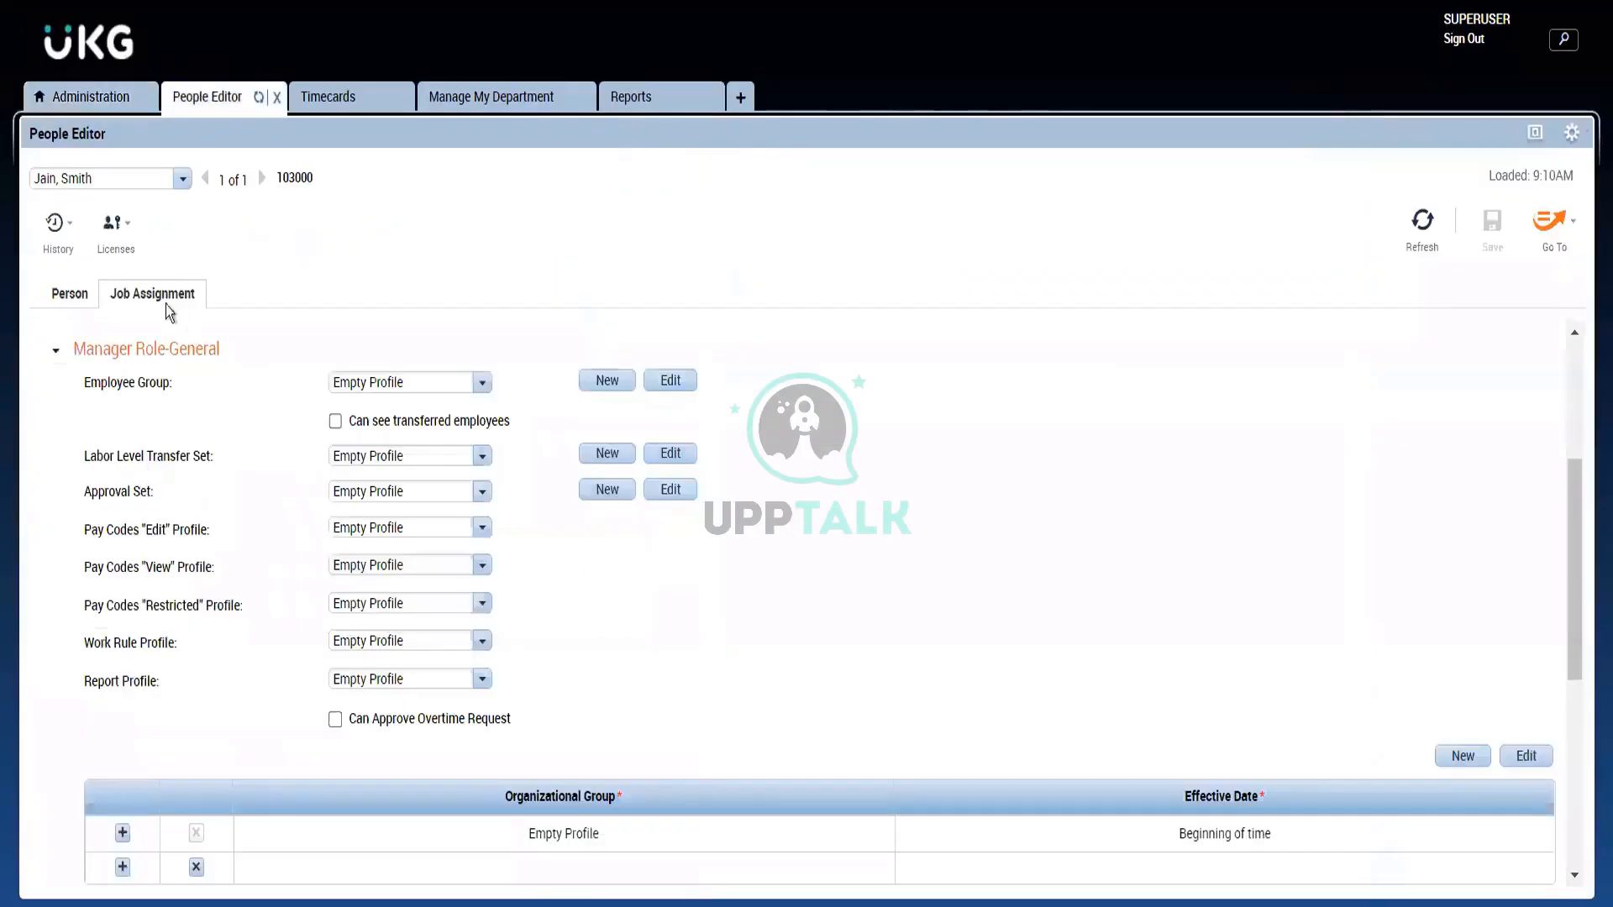
pyautogui.click(56, 307)
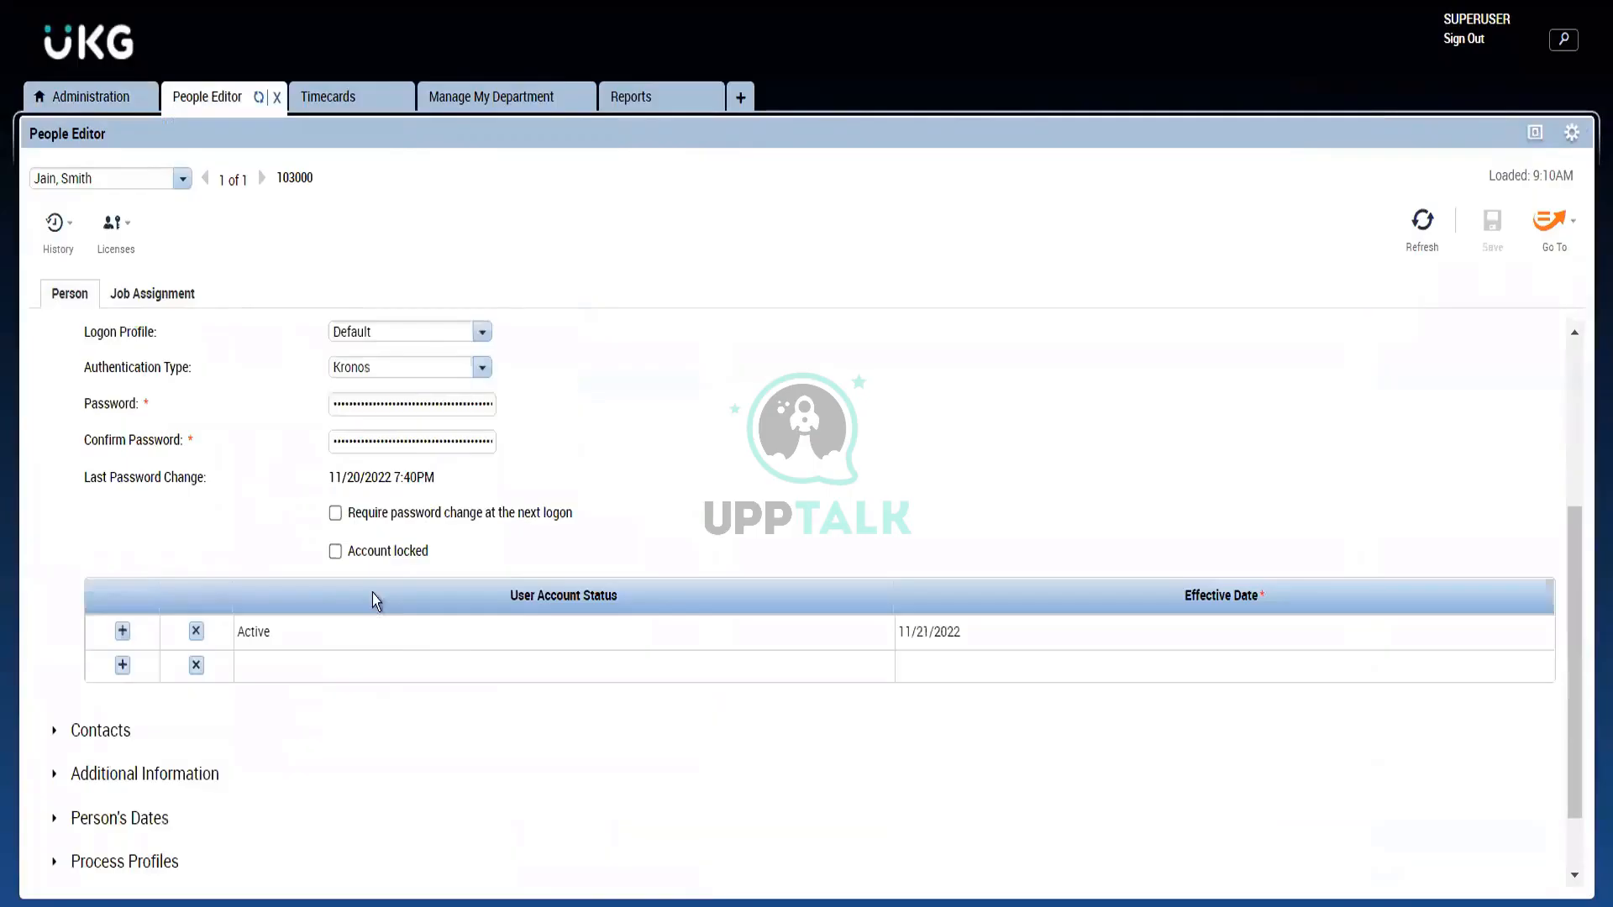
pyautogui.click(336, 553)
pyautogui.click(335, 553)
pyautogui.click(335, 553)
pyautogui.click(335, 553)
pyautogui.moveTo(1136, 352); pyautogui.dragTo(111, 126)
# Step: Discard the unsaved new logon profile and open the Default logon profile to examine its password settings
pyautogui.click(100, 104)
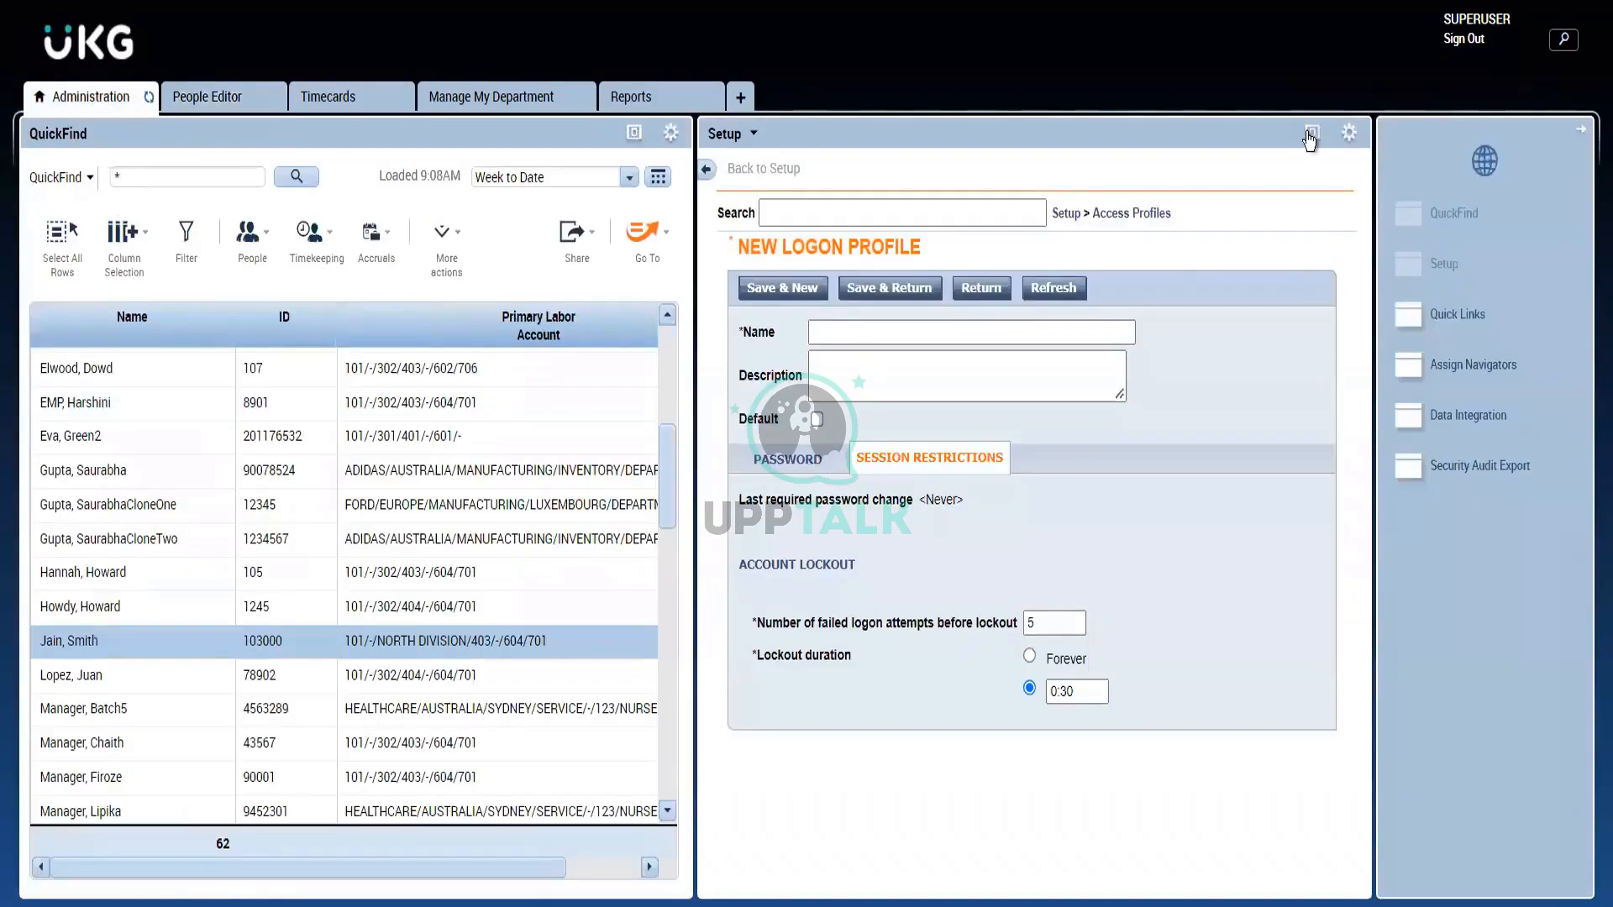
pyautogui.click(1311, 135)
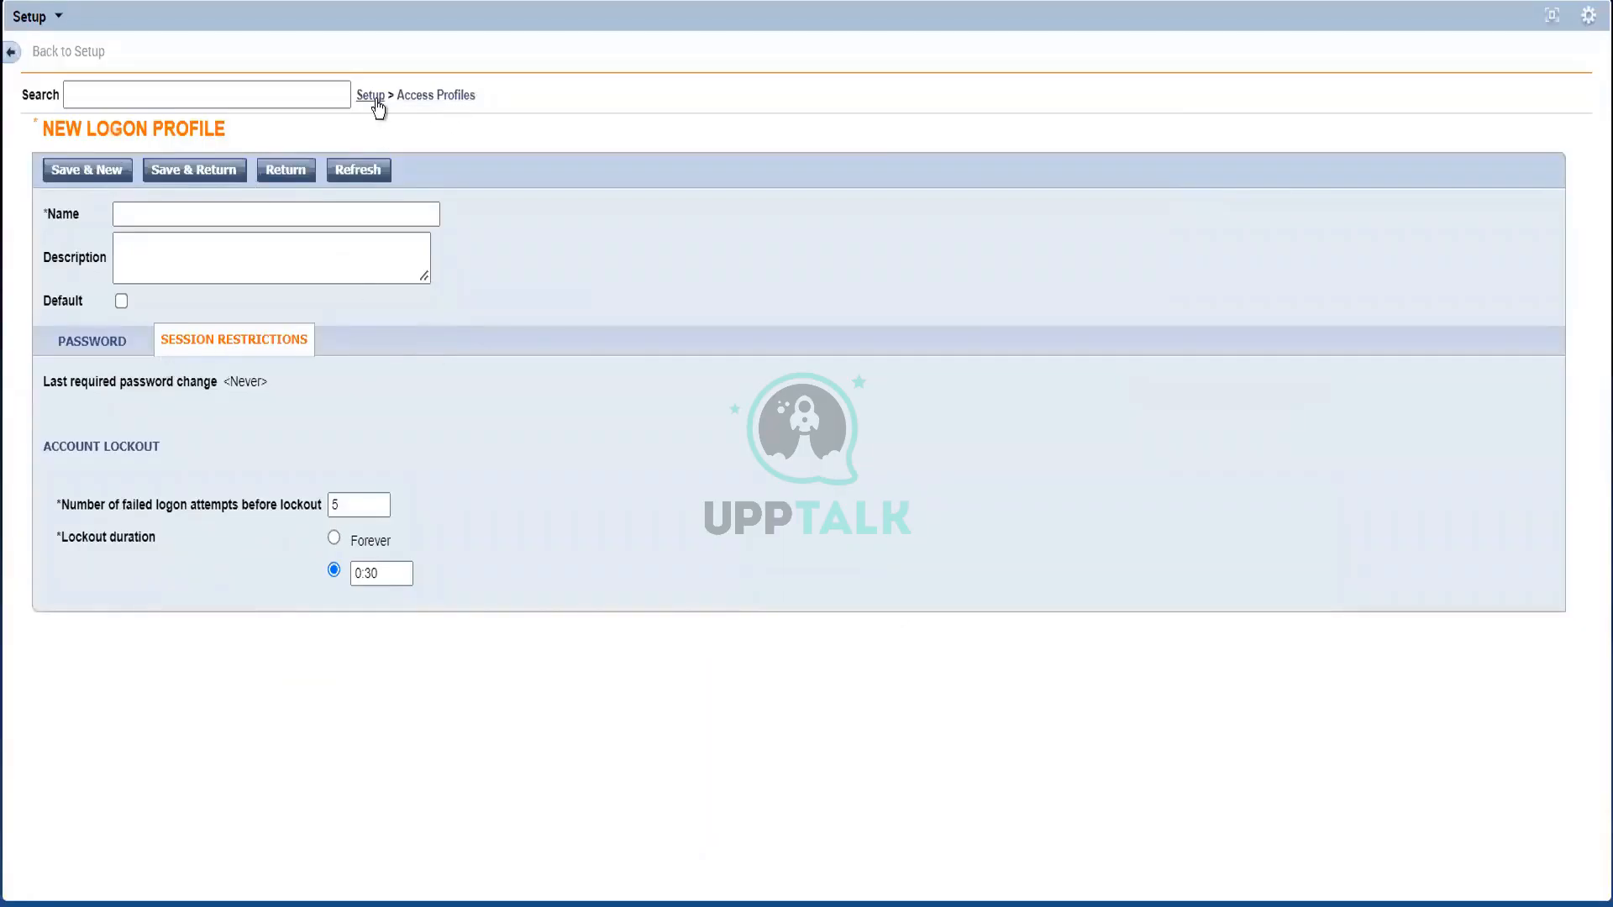
pyautogui.click(421, 100)
pyautogui.click(445, 150)
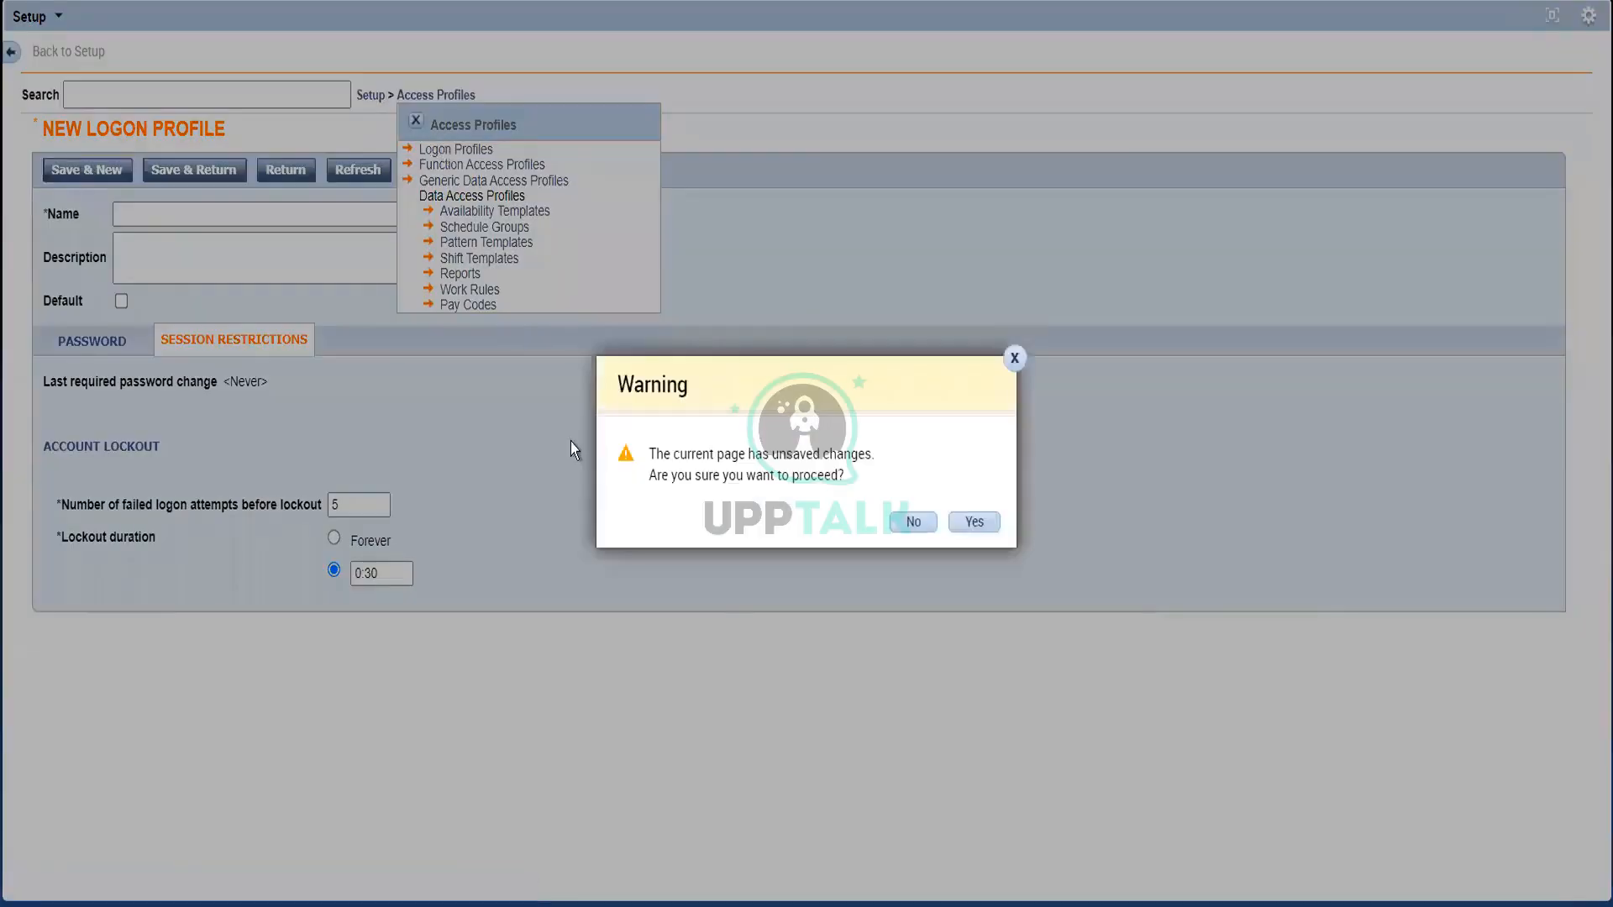
pyautogui.click(968, 524)
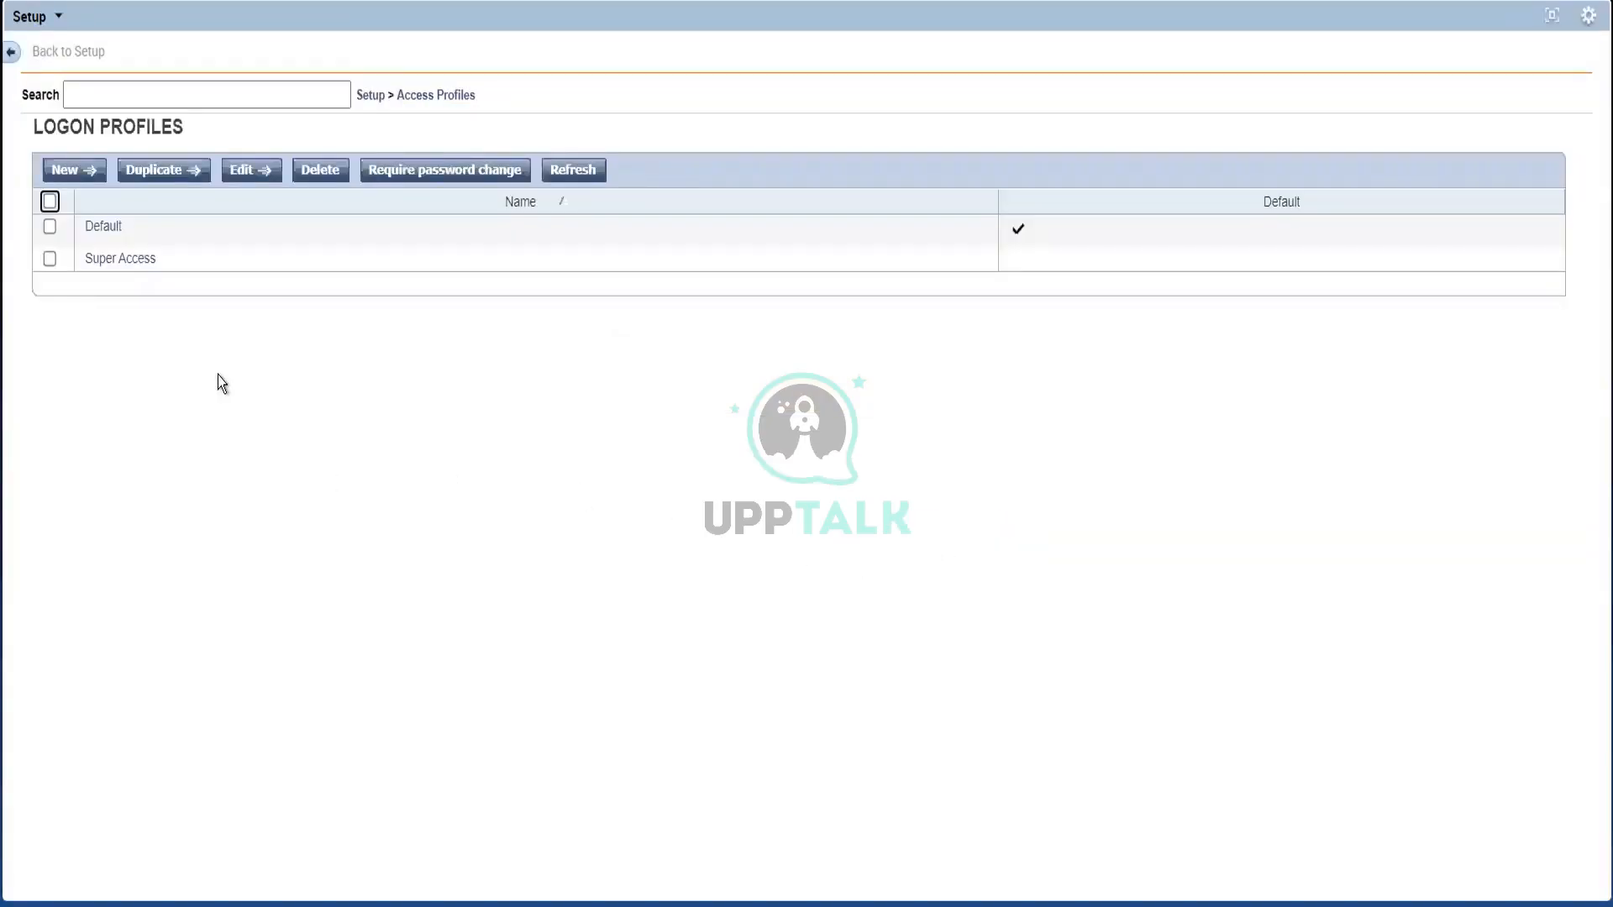
pyautogui.click(104, 234)
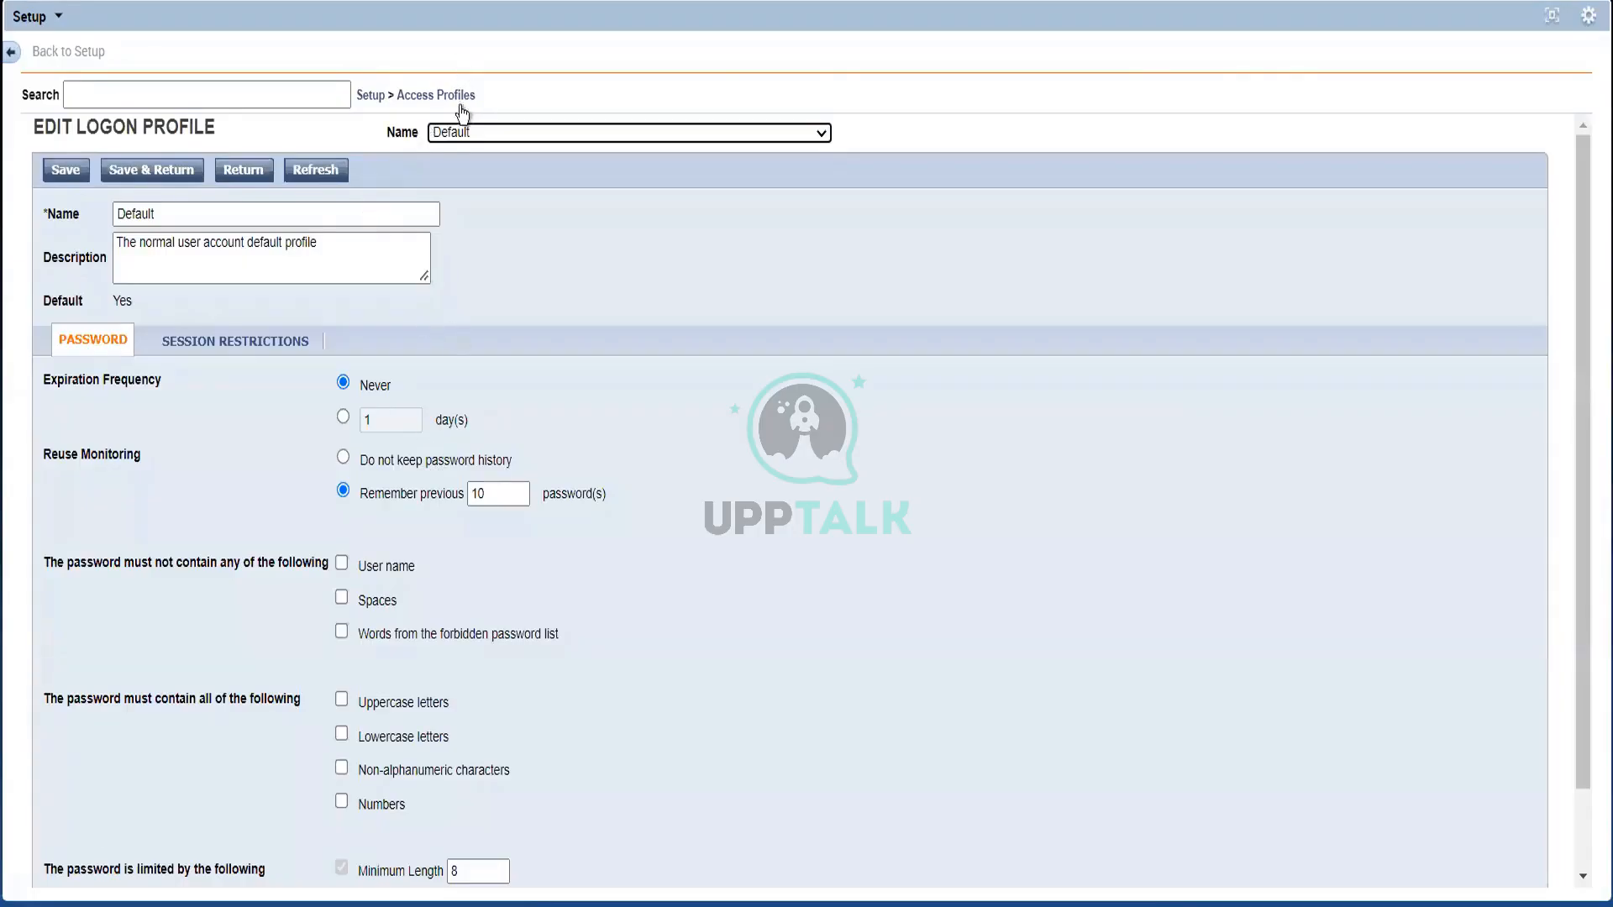
# Step: Open the "Time Stamp and Hourly Employee" function access profile and expand "Workforce Manager - System Configuration"
pyautogui.click(407, 91)
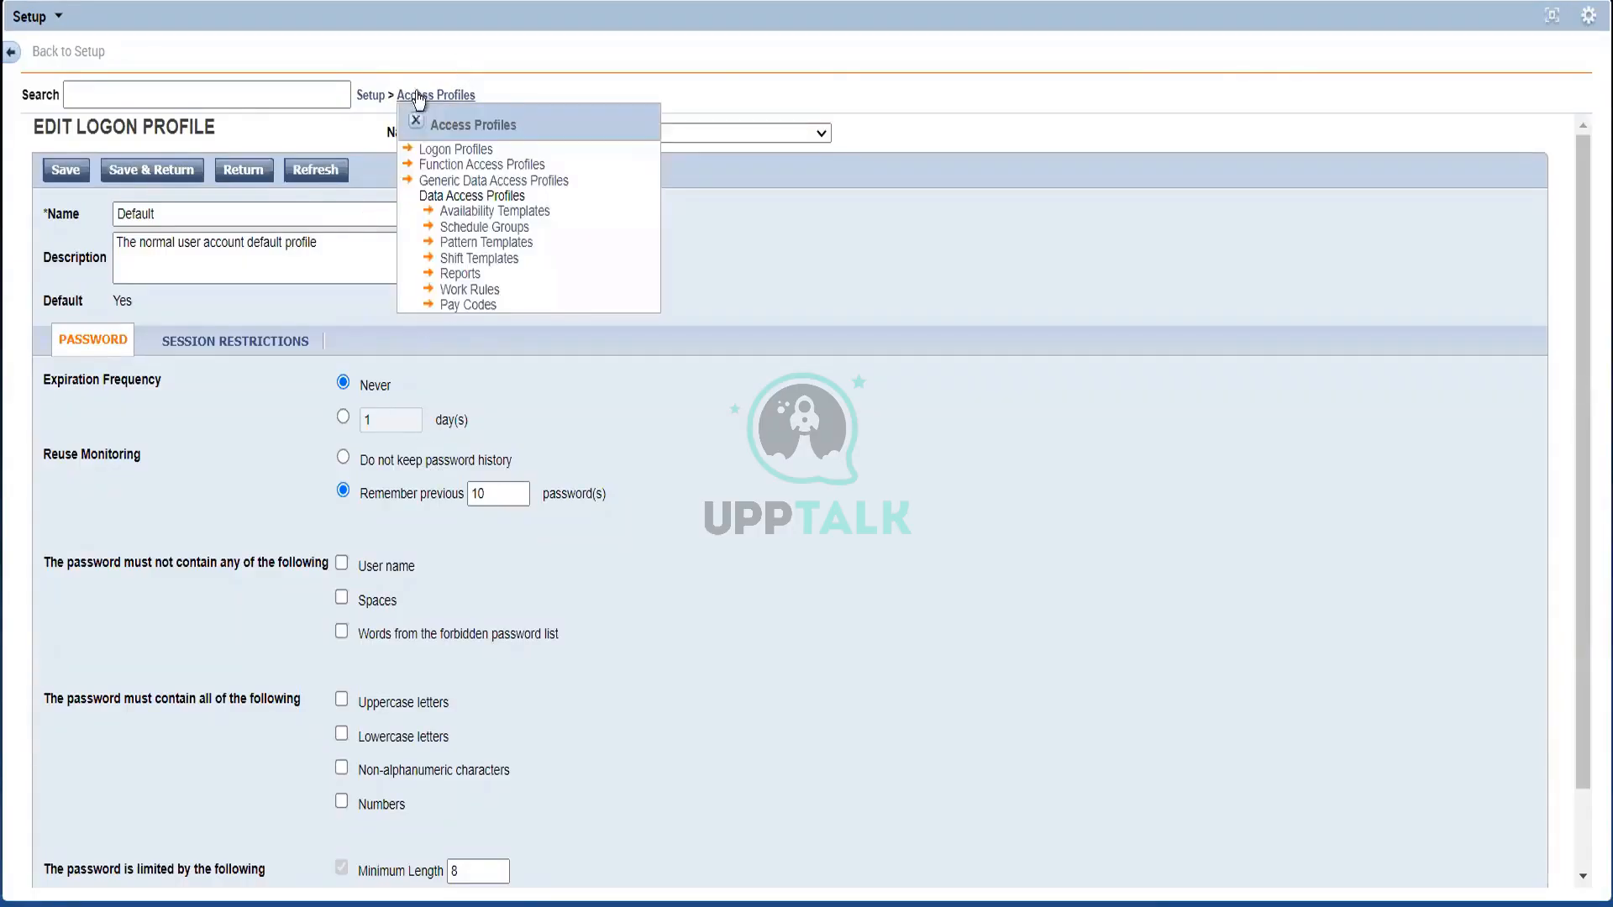
pyautogui.click(528, 165)
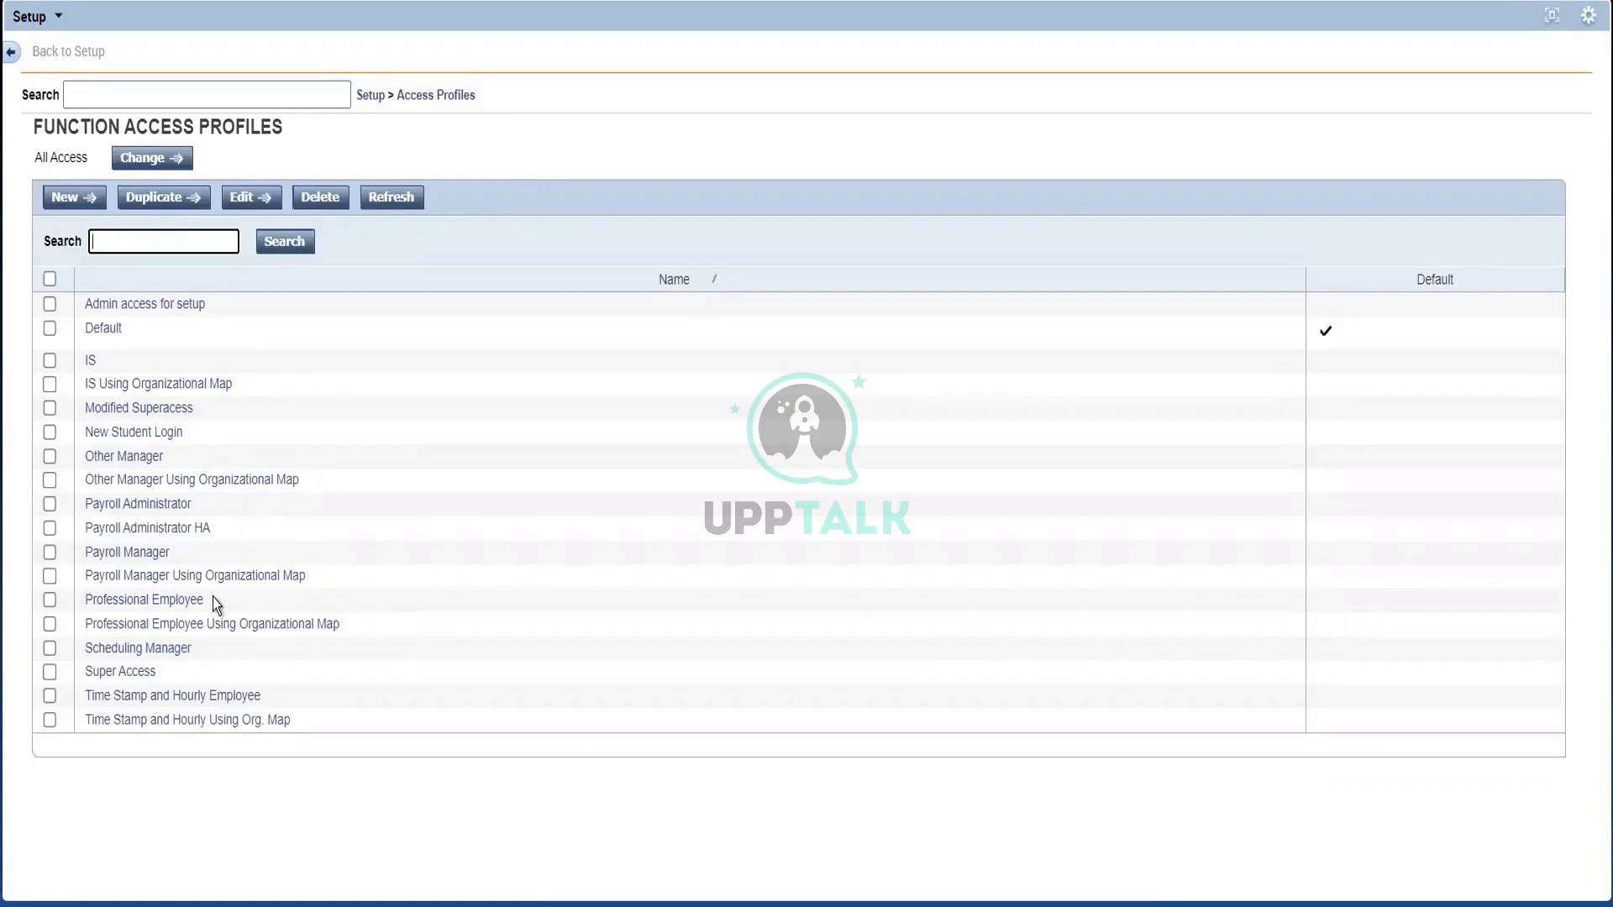
pyautogui.click(234, 697)
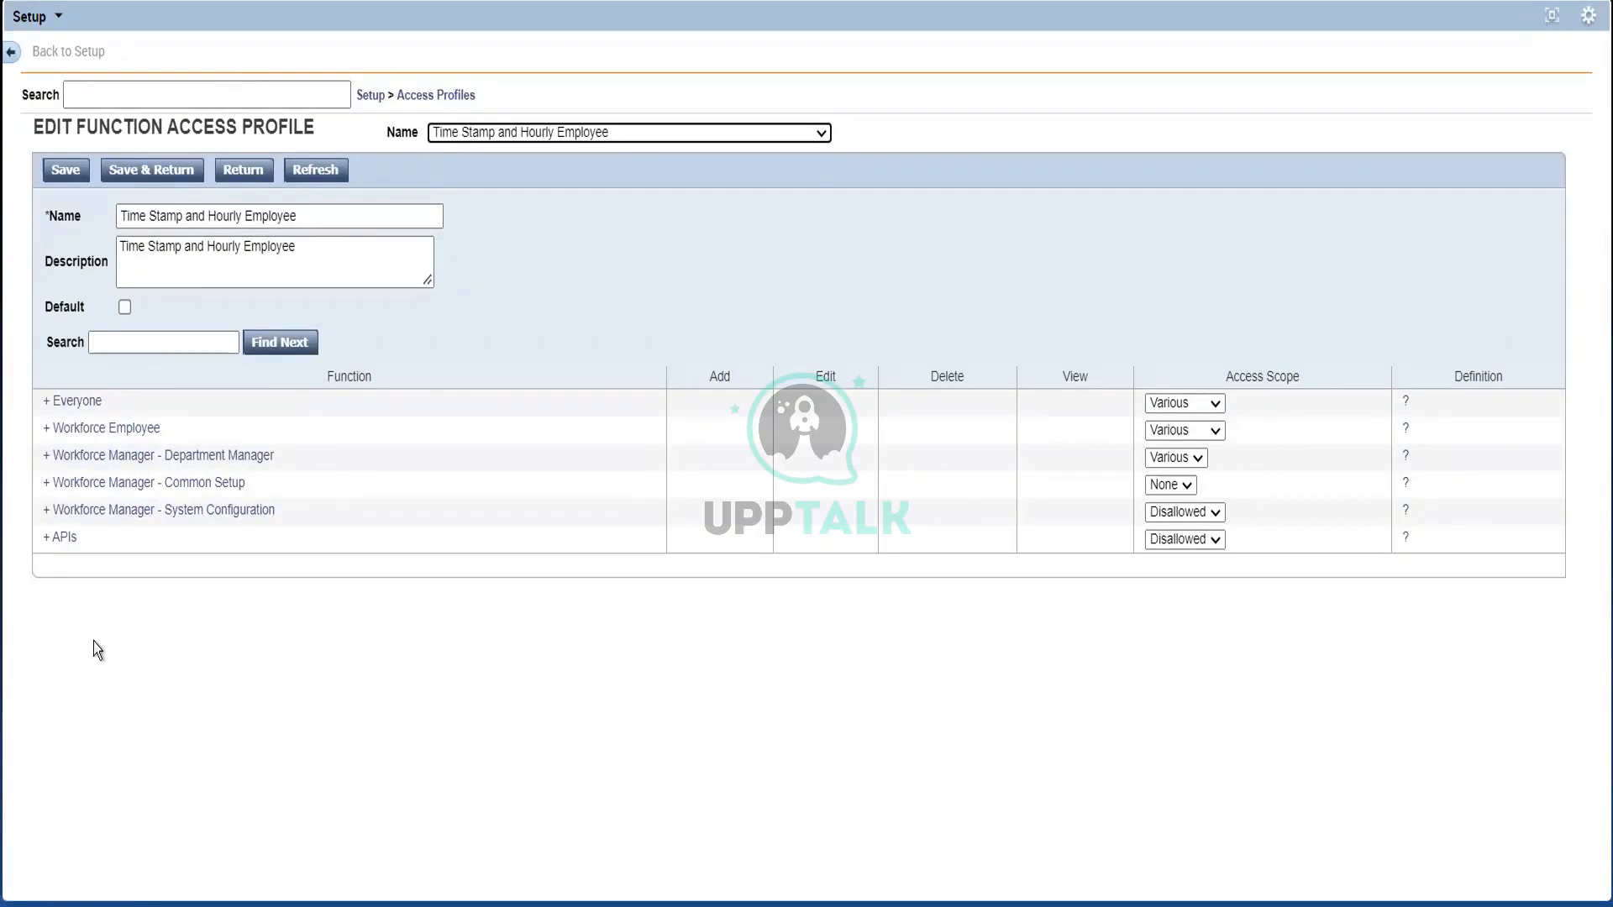
pyautogui.click(47, 513)
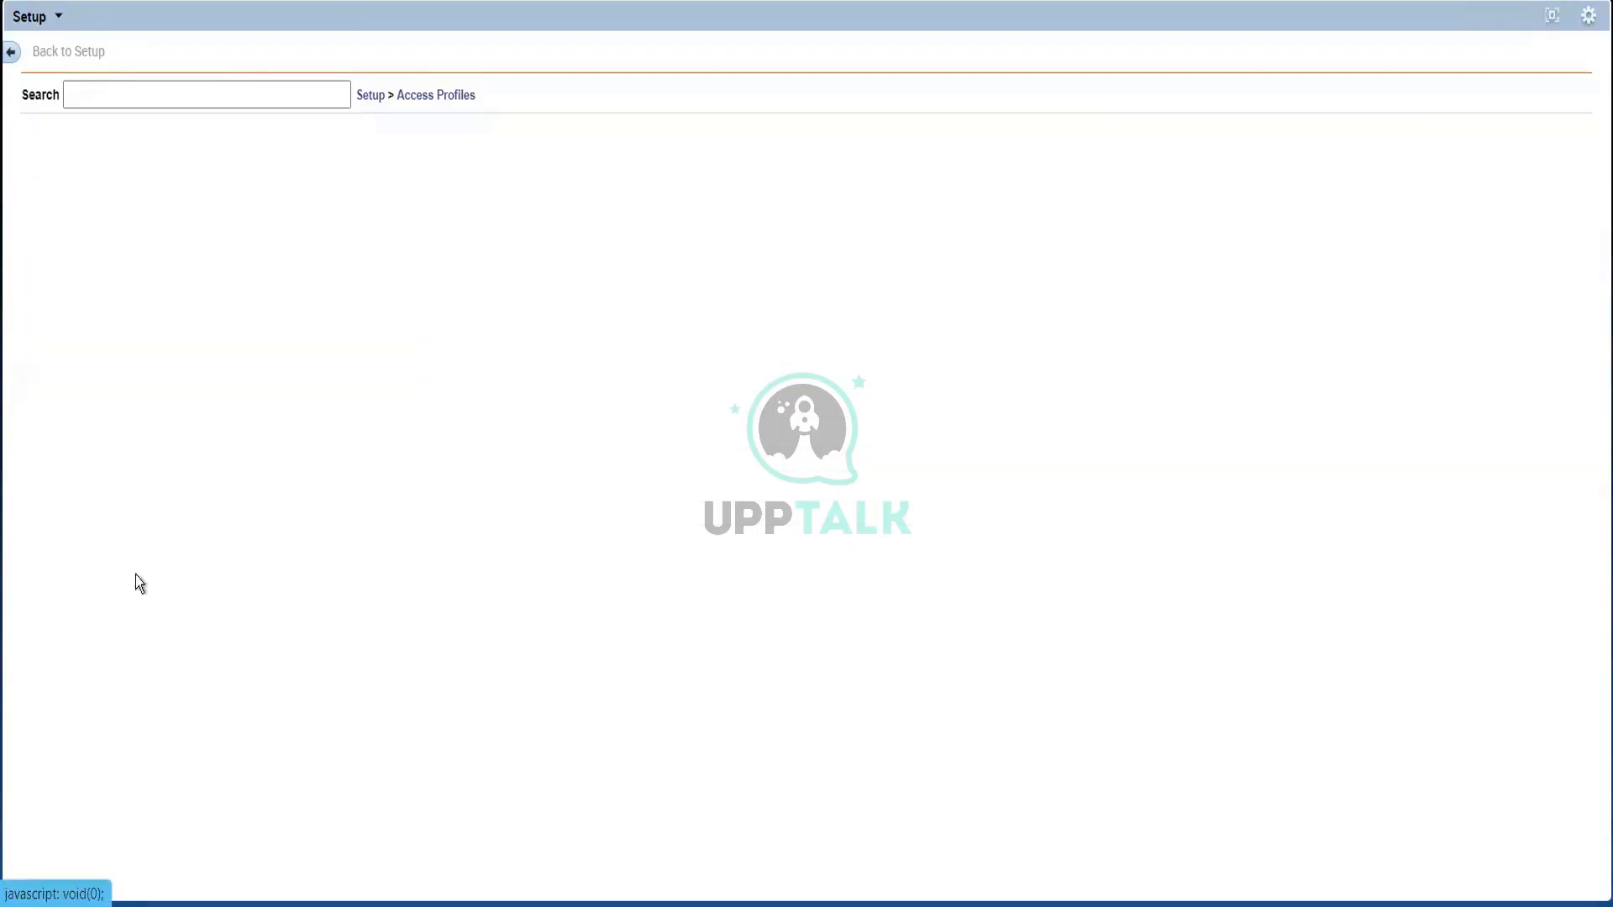
# Step: Review the System Configuration permissions and expand "Workforce Manager - Common Setup" to locate the People Editor function
pyautogui.scroll(-3, 403, 643)
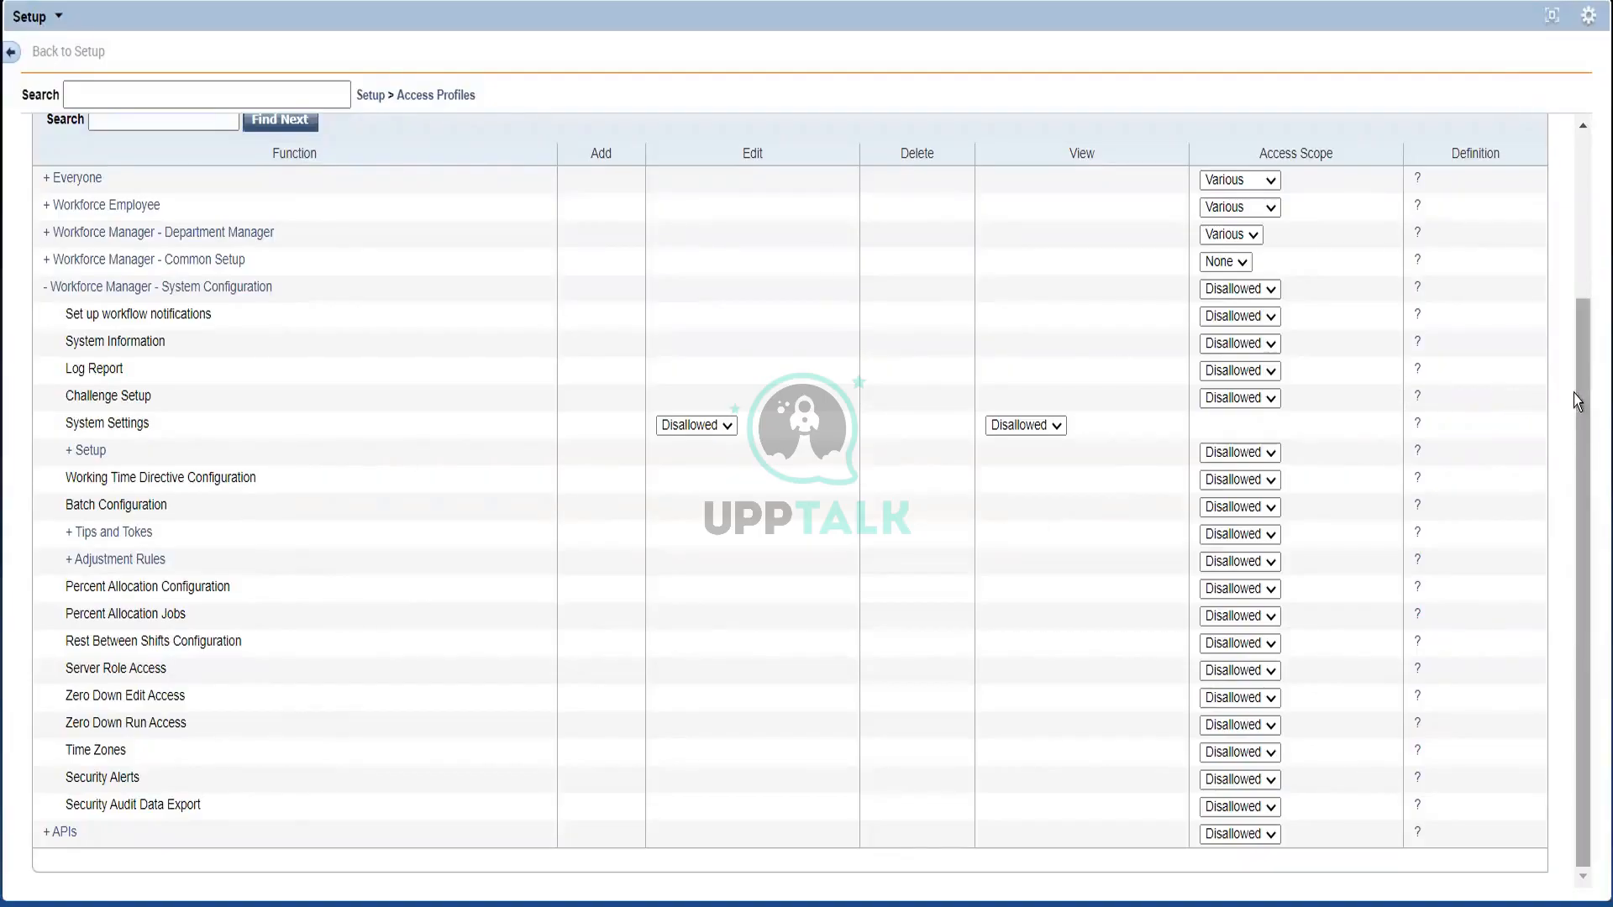
pyautogui.moveTo(1574, 393); pyautogui.dragTo(1576, 346)
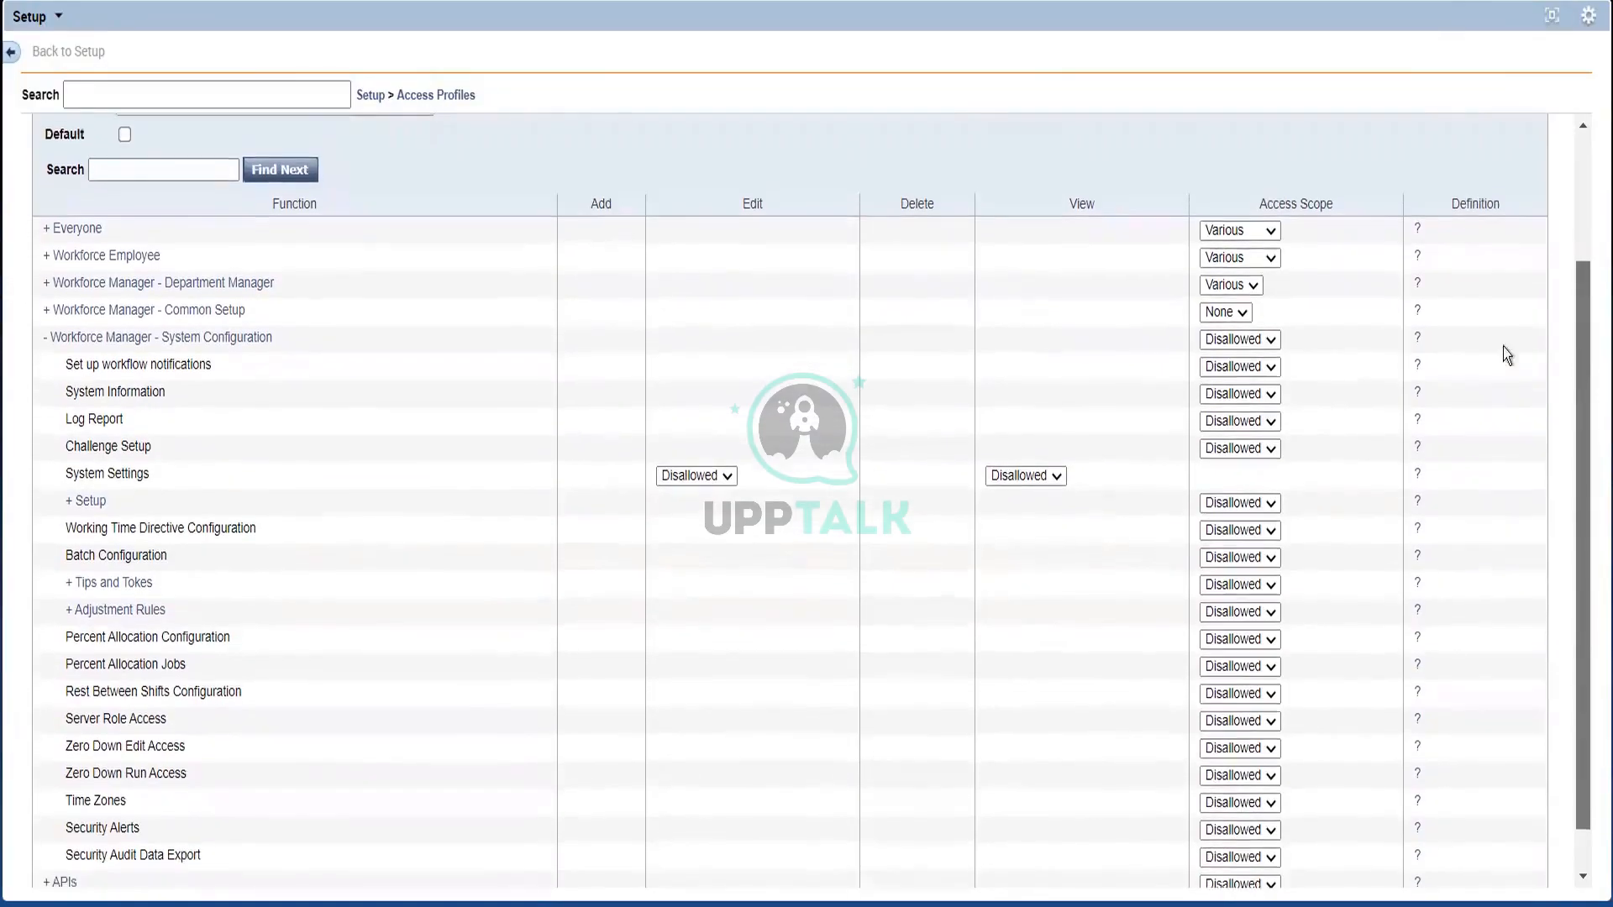
pyautogui.click(43, 302)
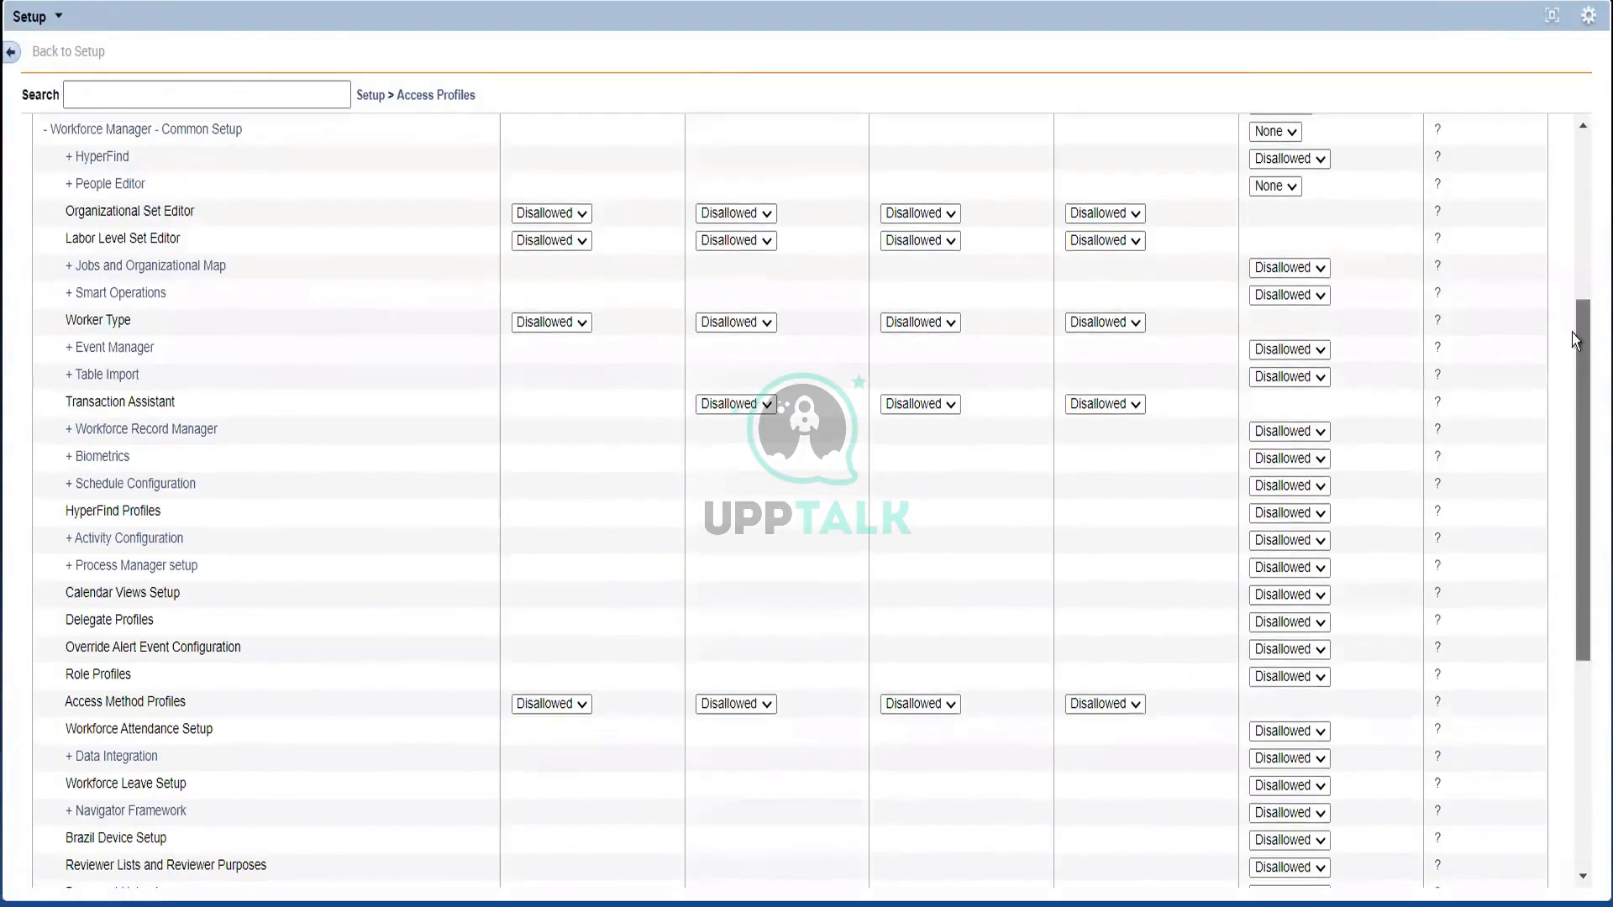
pyautogui.scroll(3, 248, 326)
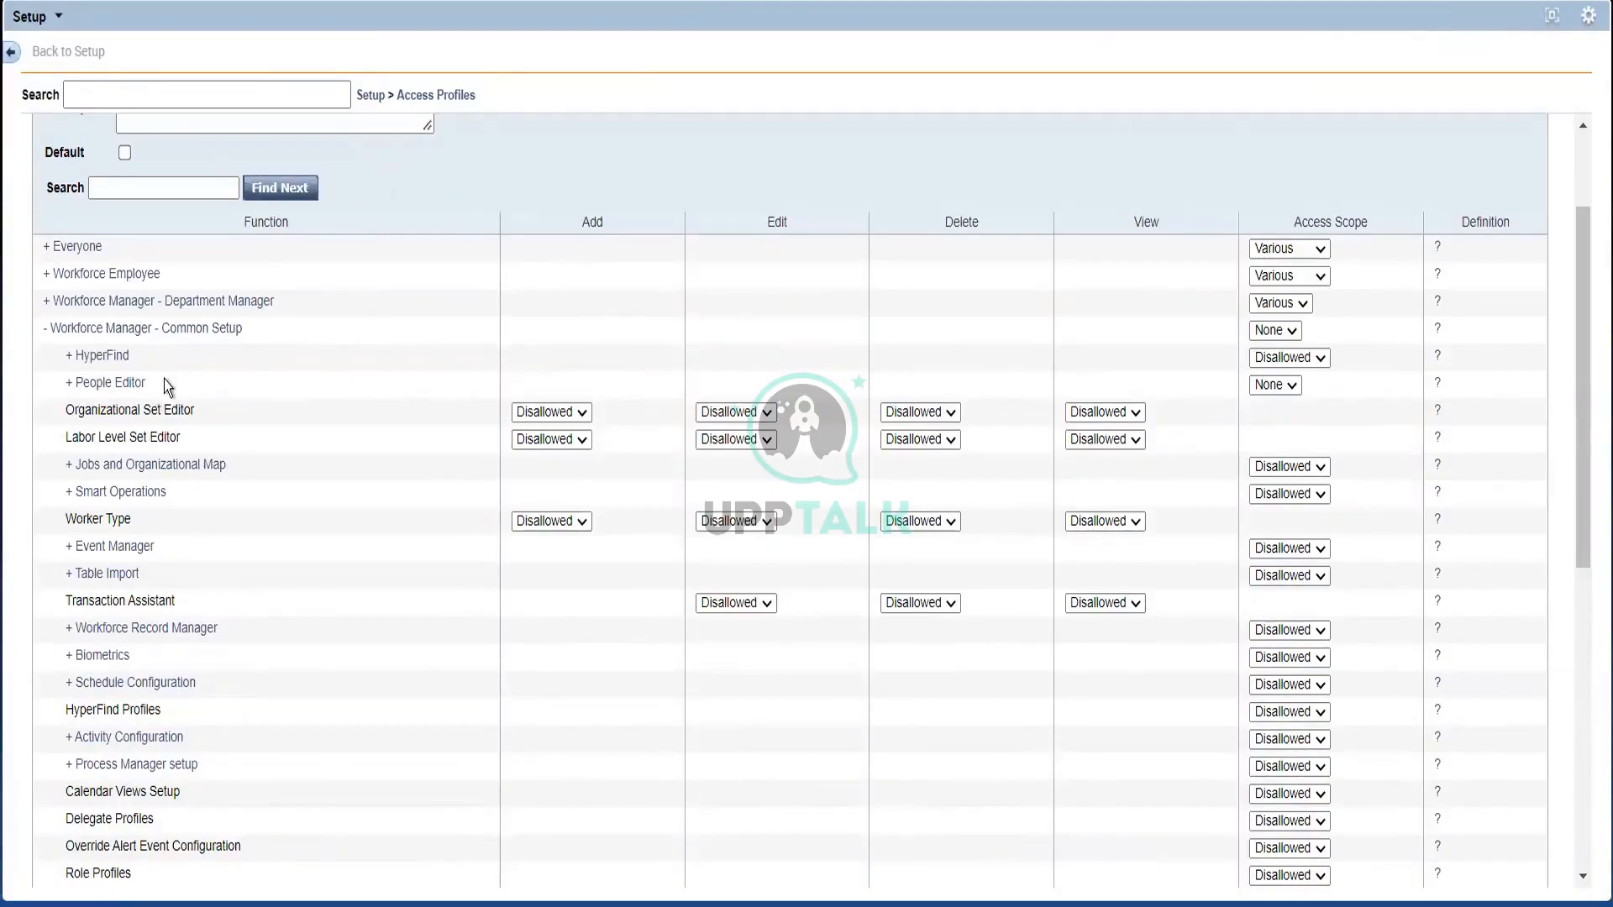
pyautogui.tripleClick(87, 382)
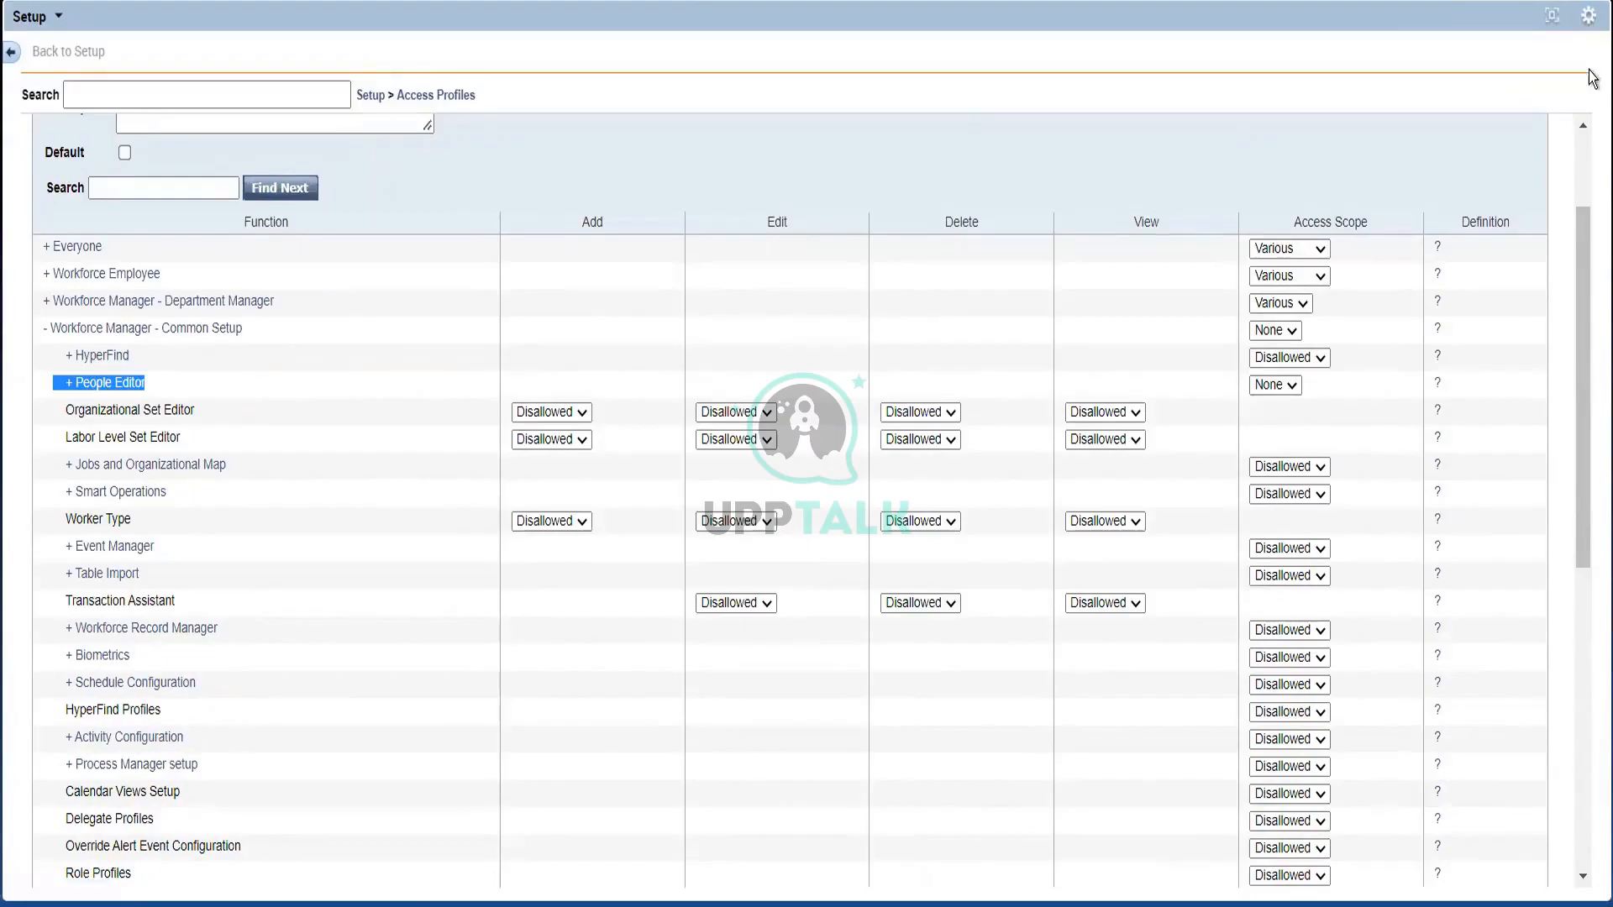
# Step: Compare the employee's People Editor page with the People Editor access scope options in the function access profile
pyautogui.click(1553, 15)
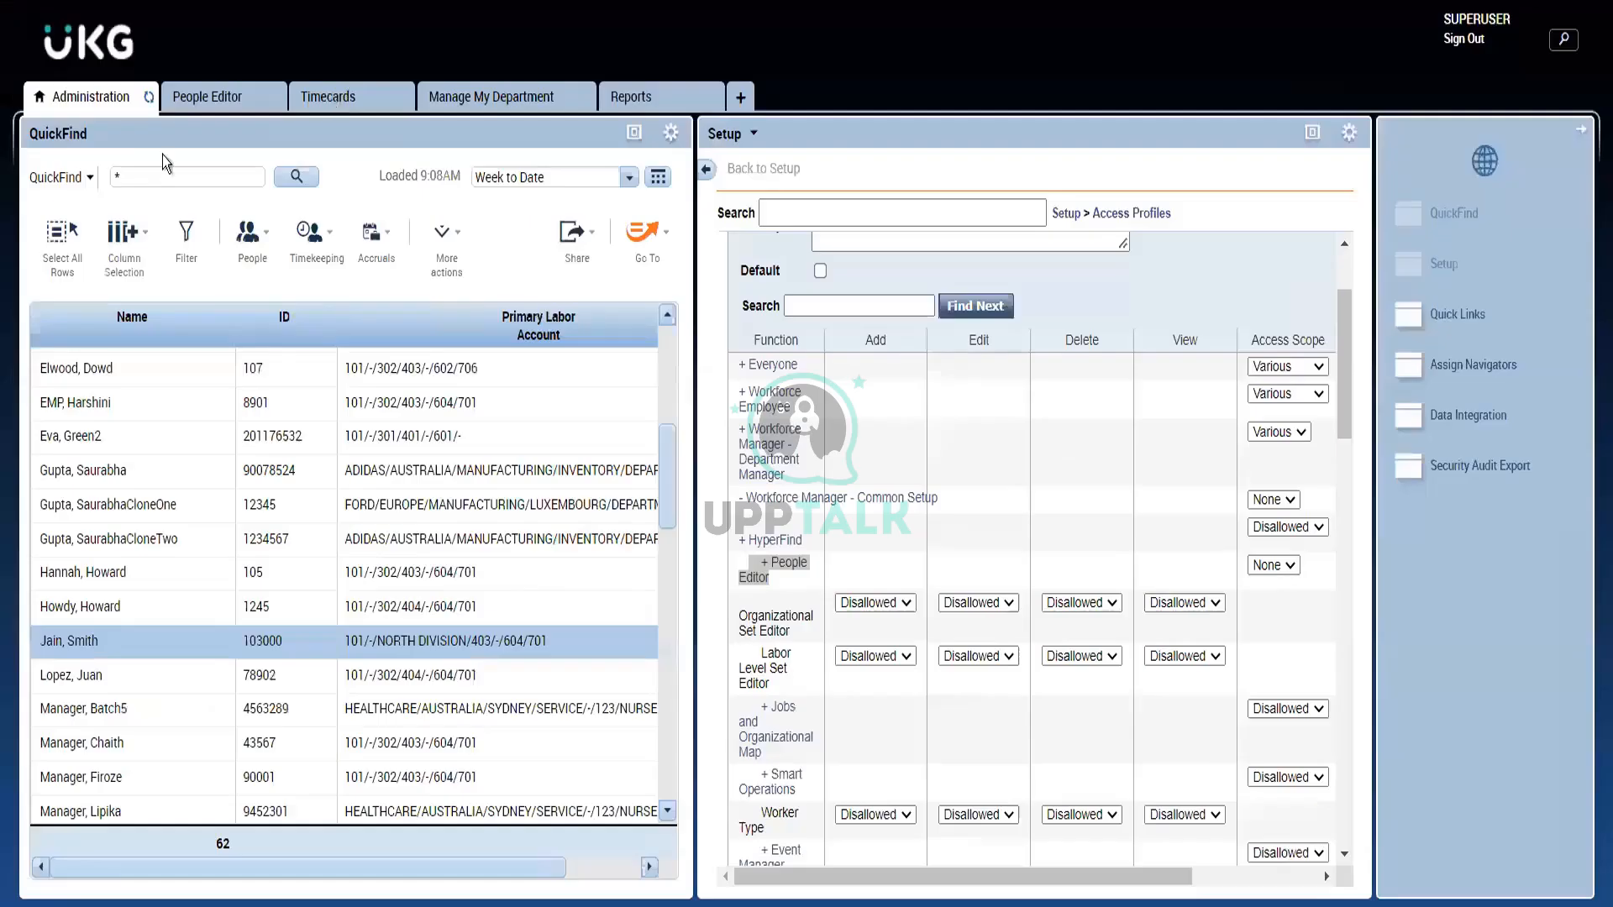
pyautogui.click(200, 103)
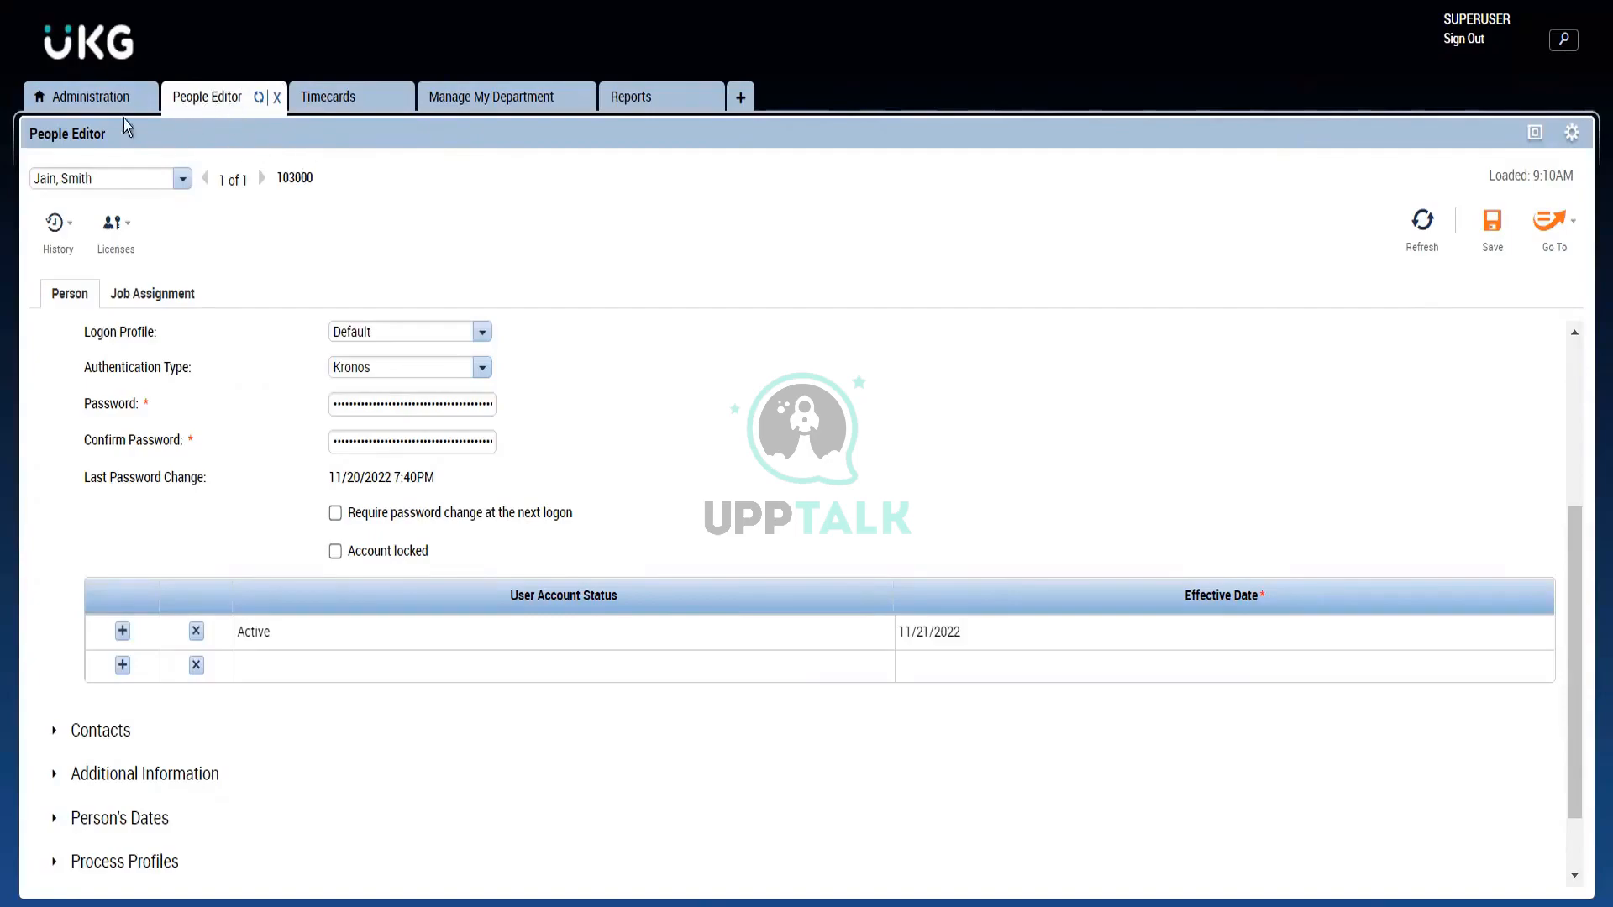
pyautogui.click(89, 99)
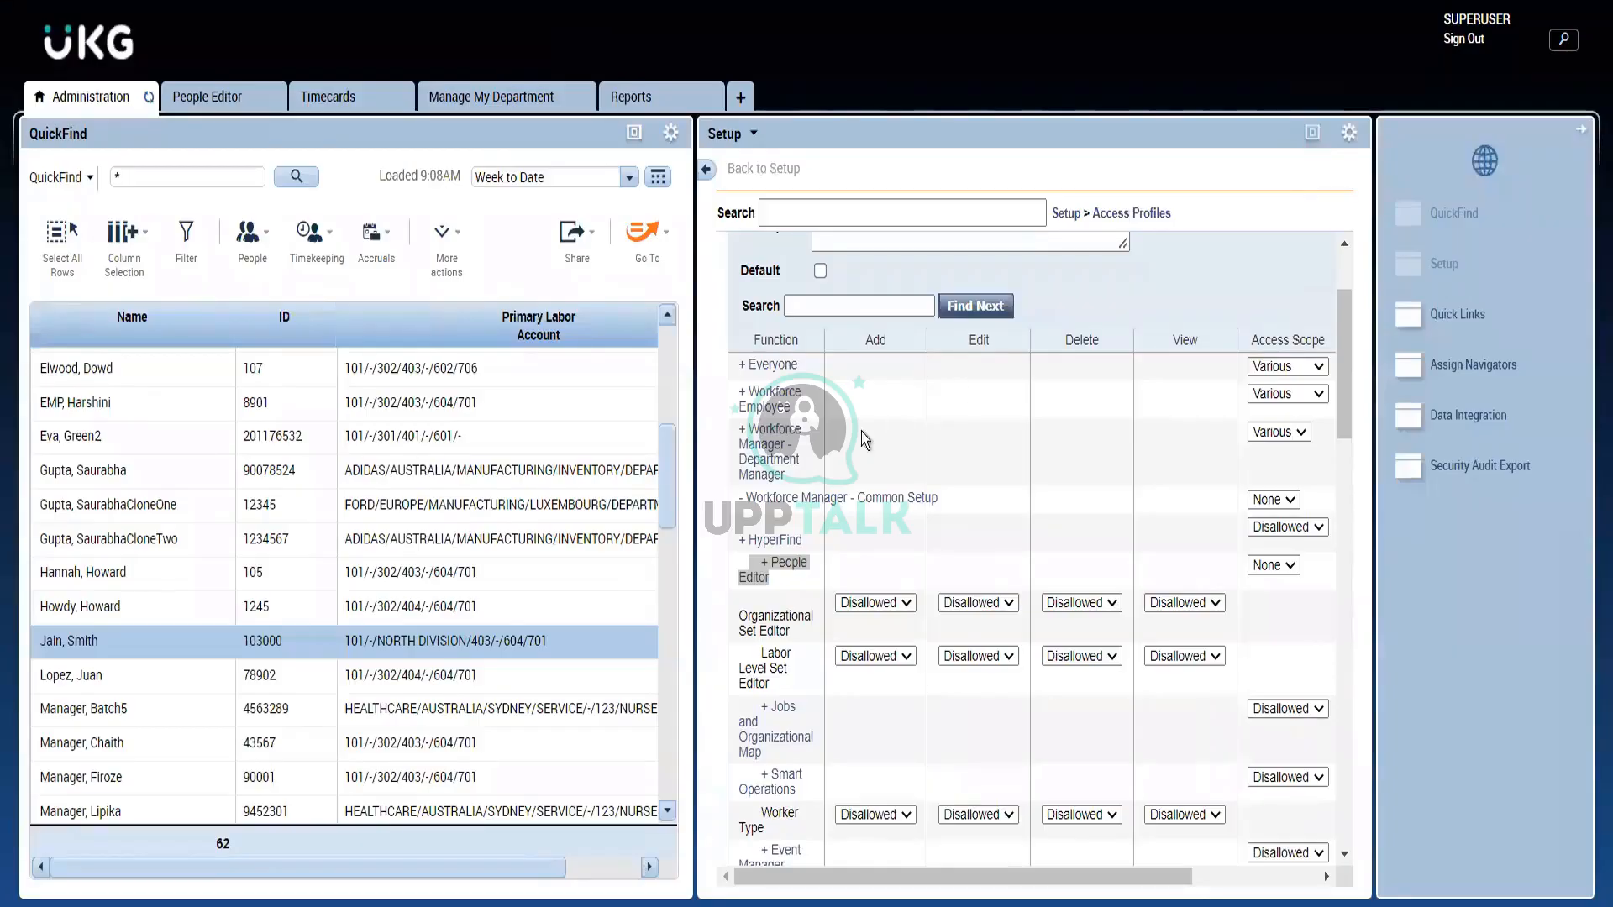
pyautogui.click(1311, 135)
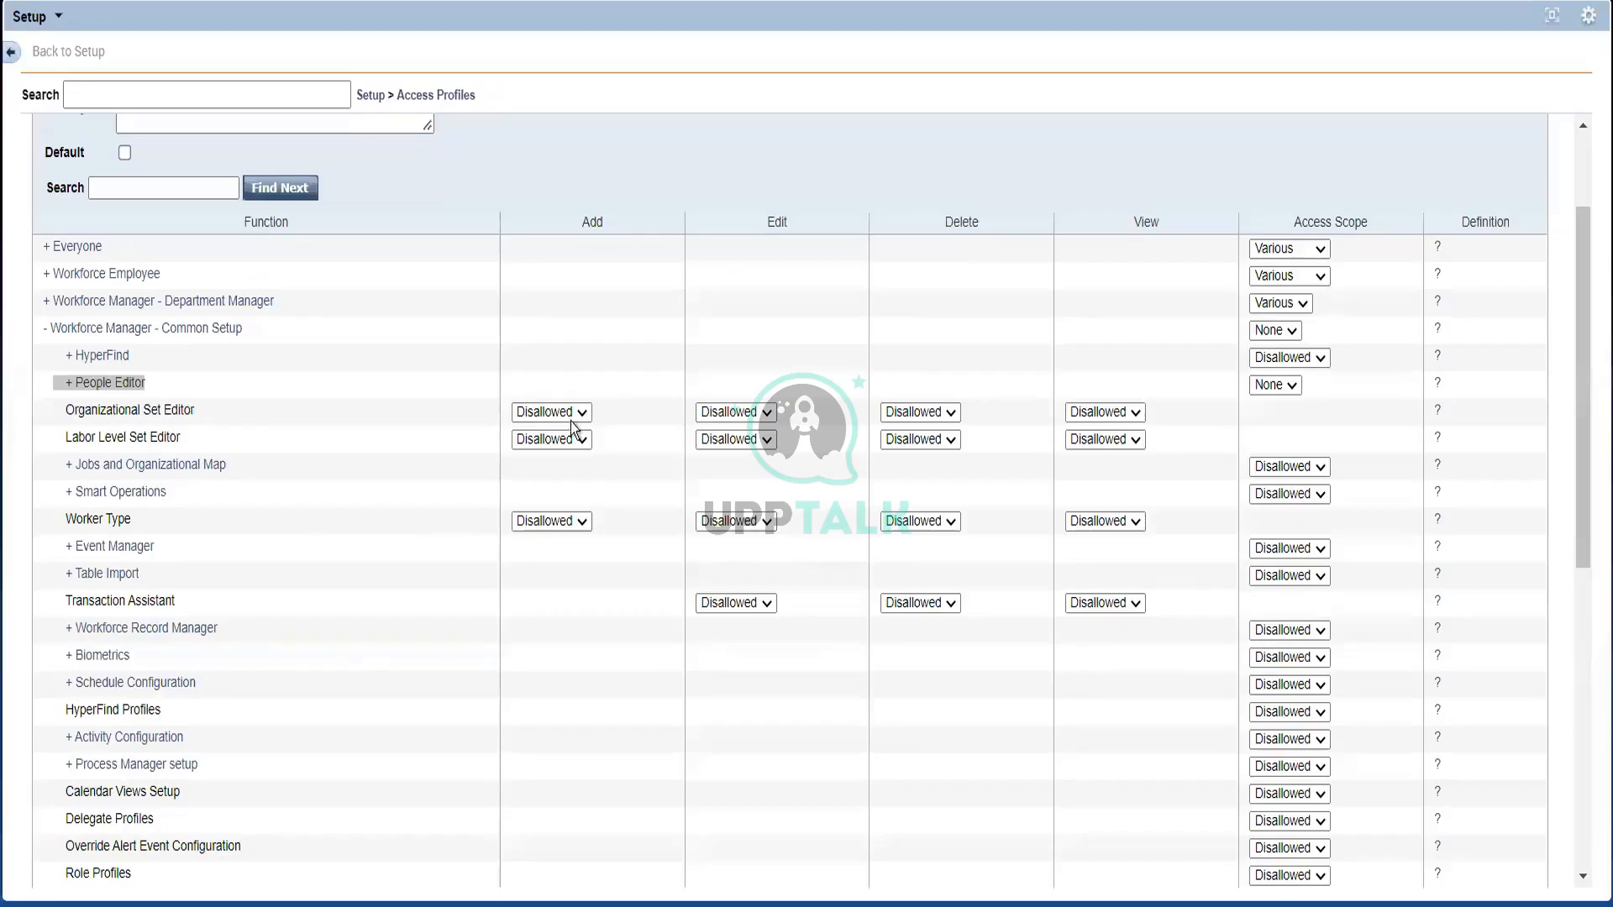
pyautogui.click(1273, 385)
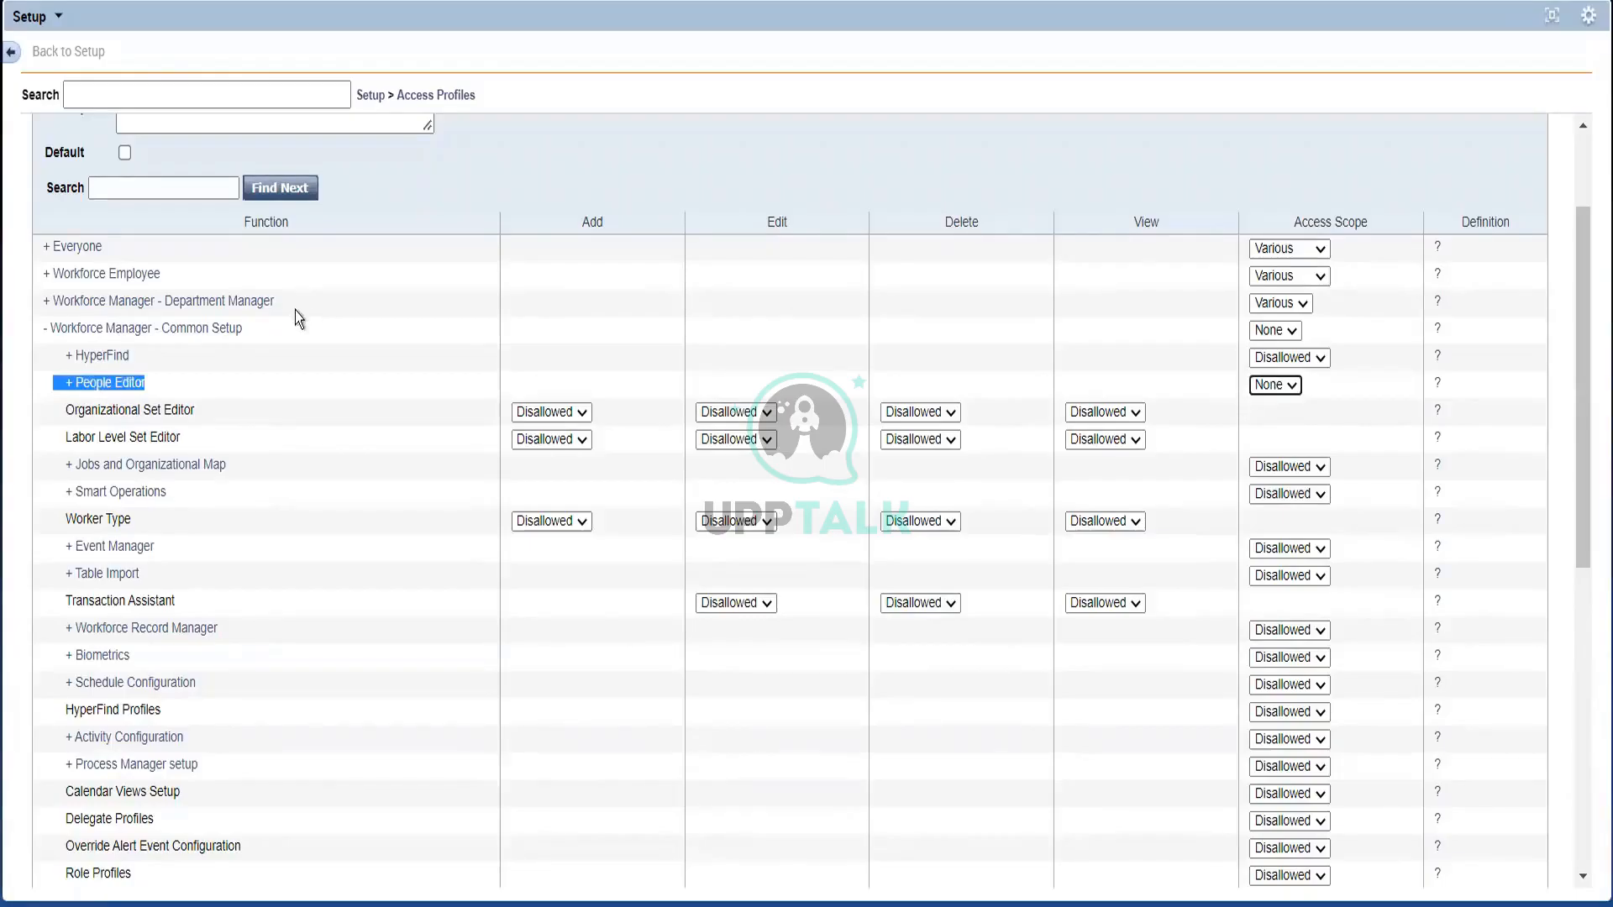
# Step: Expand the profile's People Editor function to examine its Person, Delete, Person Tab and Job Assignment Tab permissions
pyautogui.click(66, 385)
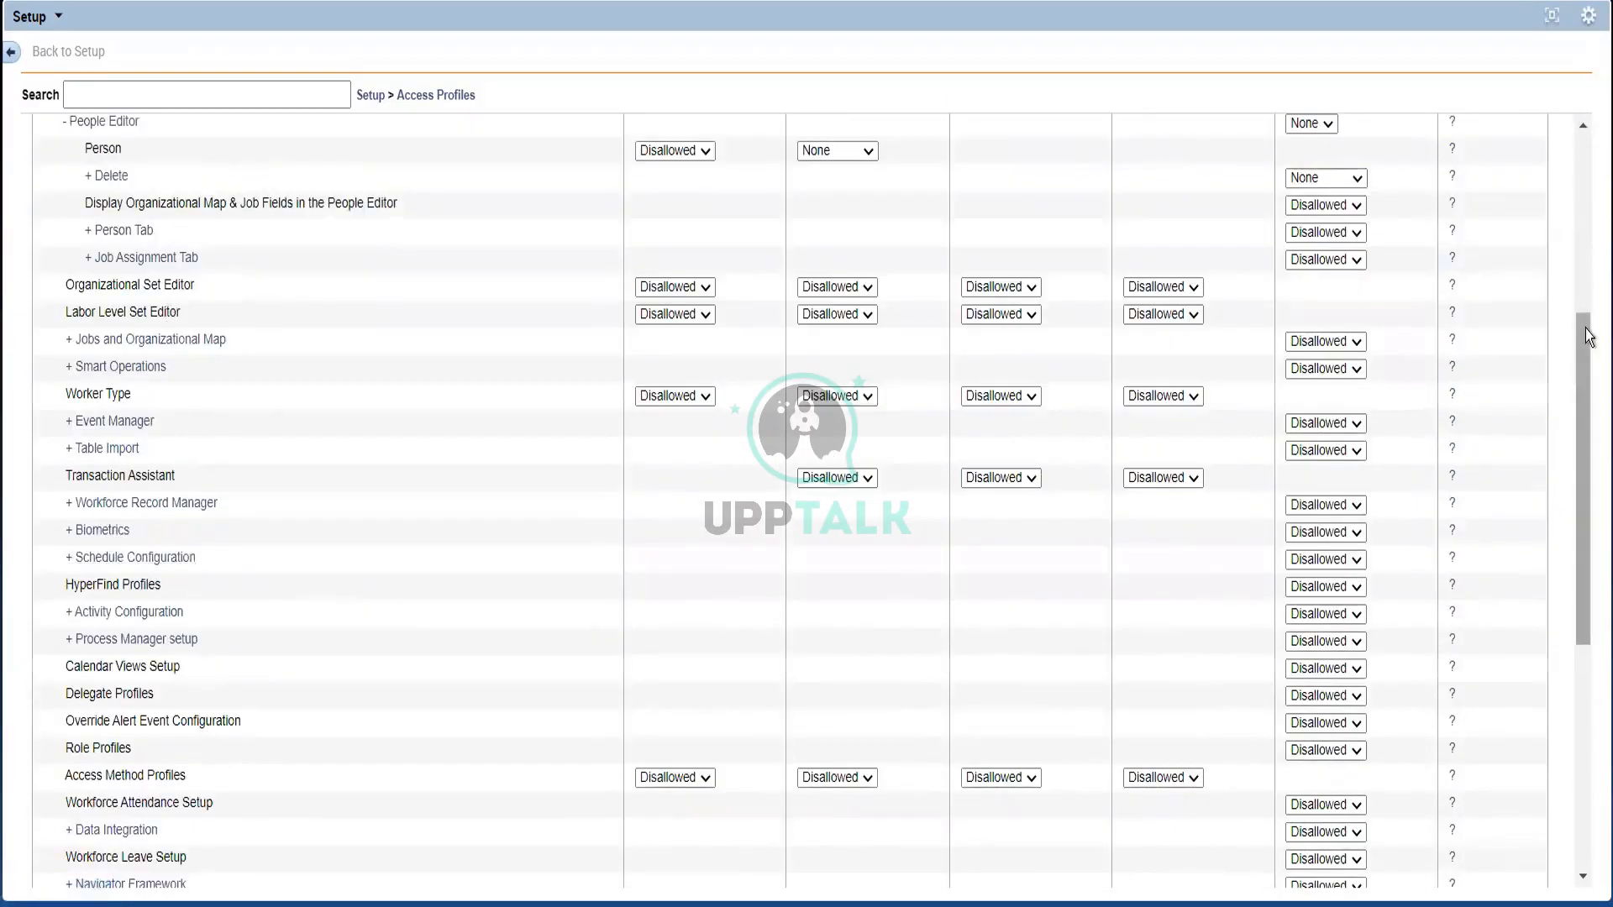
pyautogui.moveTo(1586, 329); pyautogui.dragTo(1578, 281)
pyautogui.scroll(2, 1579, 289)
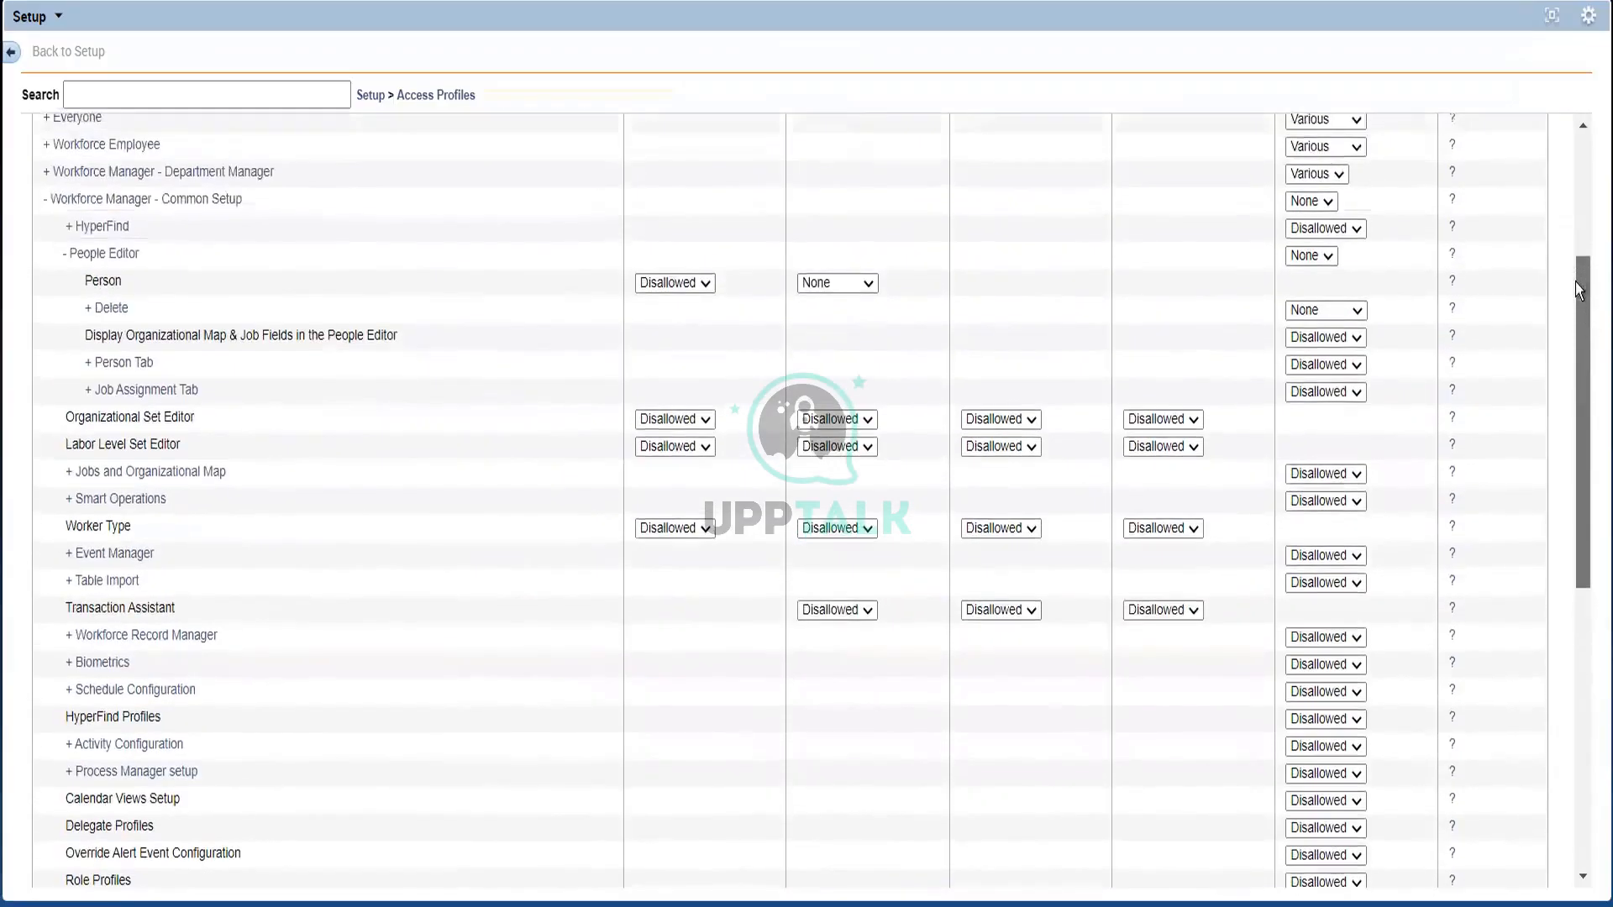
pyautogui.scroll(-1, 1579, 294)
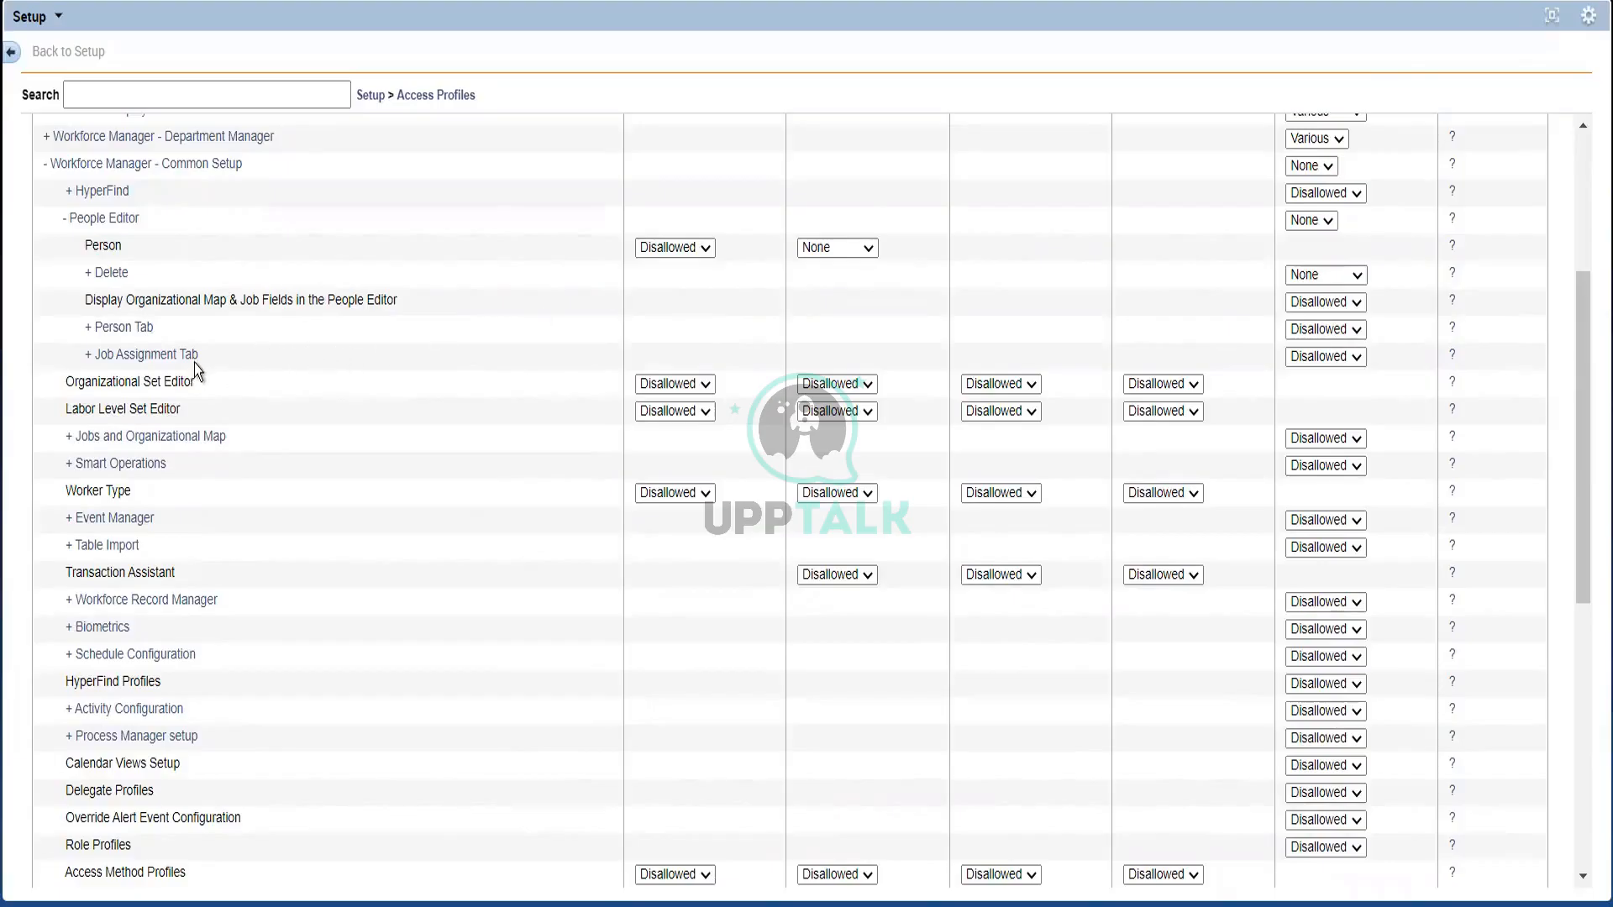
# Step: View the Person and Job Assignment areas in People Editor and check the profile's access scope options for Person Tab
pyautogui.click(1552, 22)
pyautogui.click(183, 100)
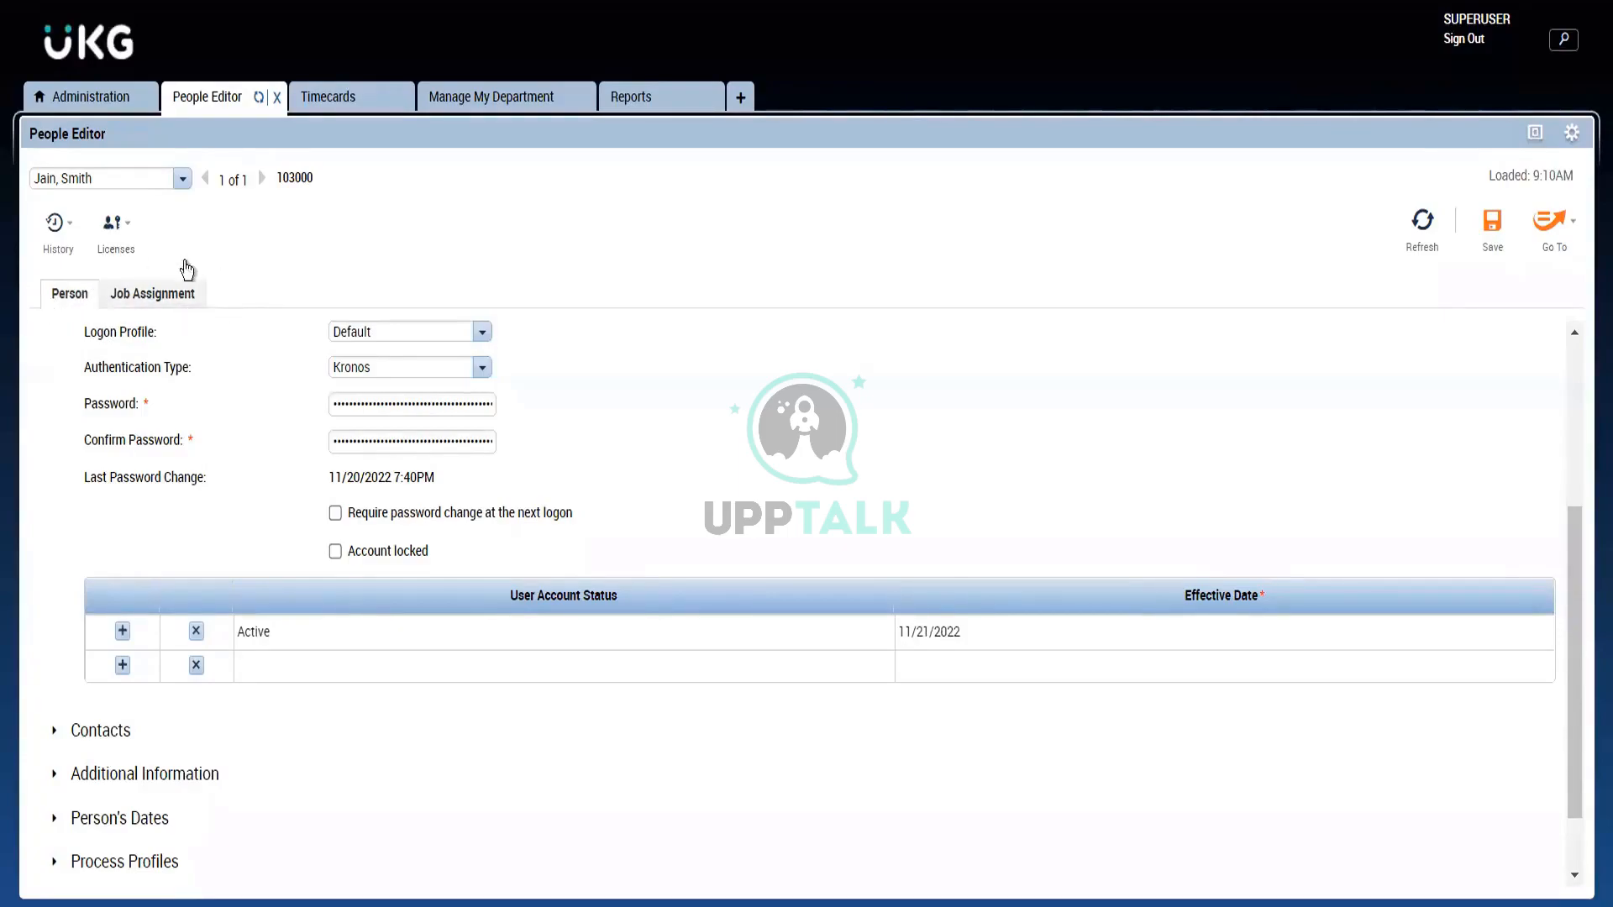
pyautogui.click(94, 112)
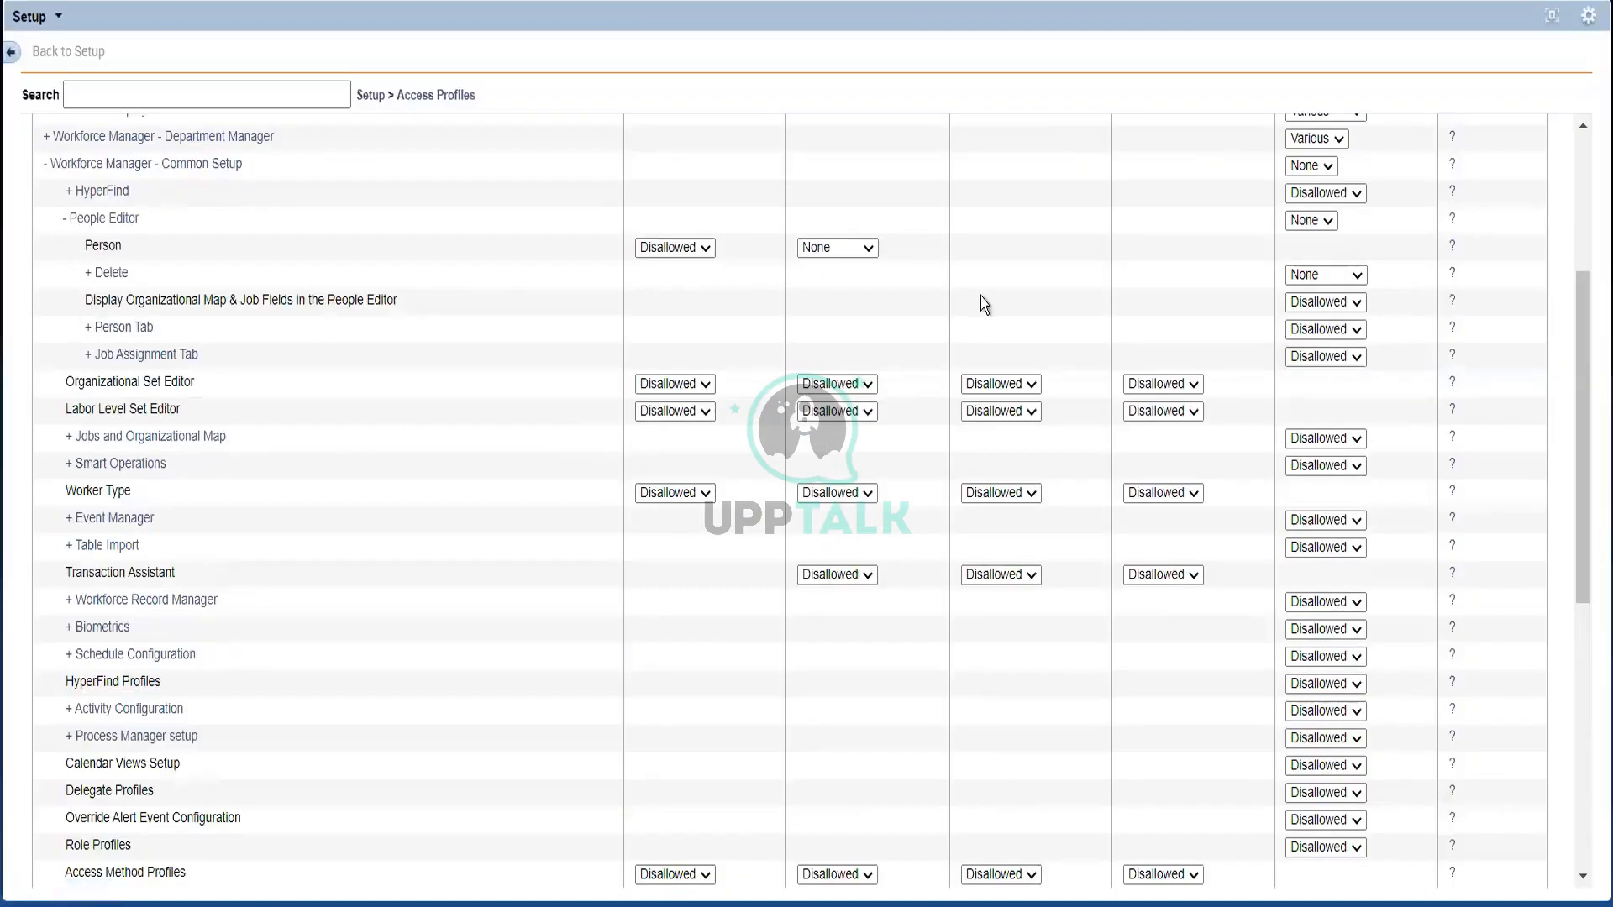
pyautogui.click(1347, 332)
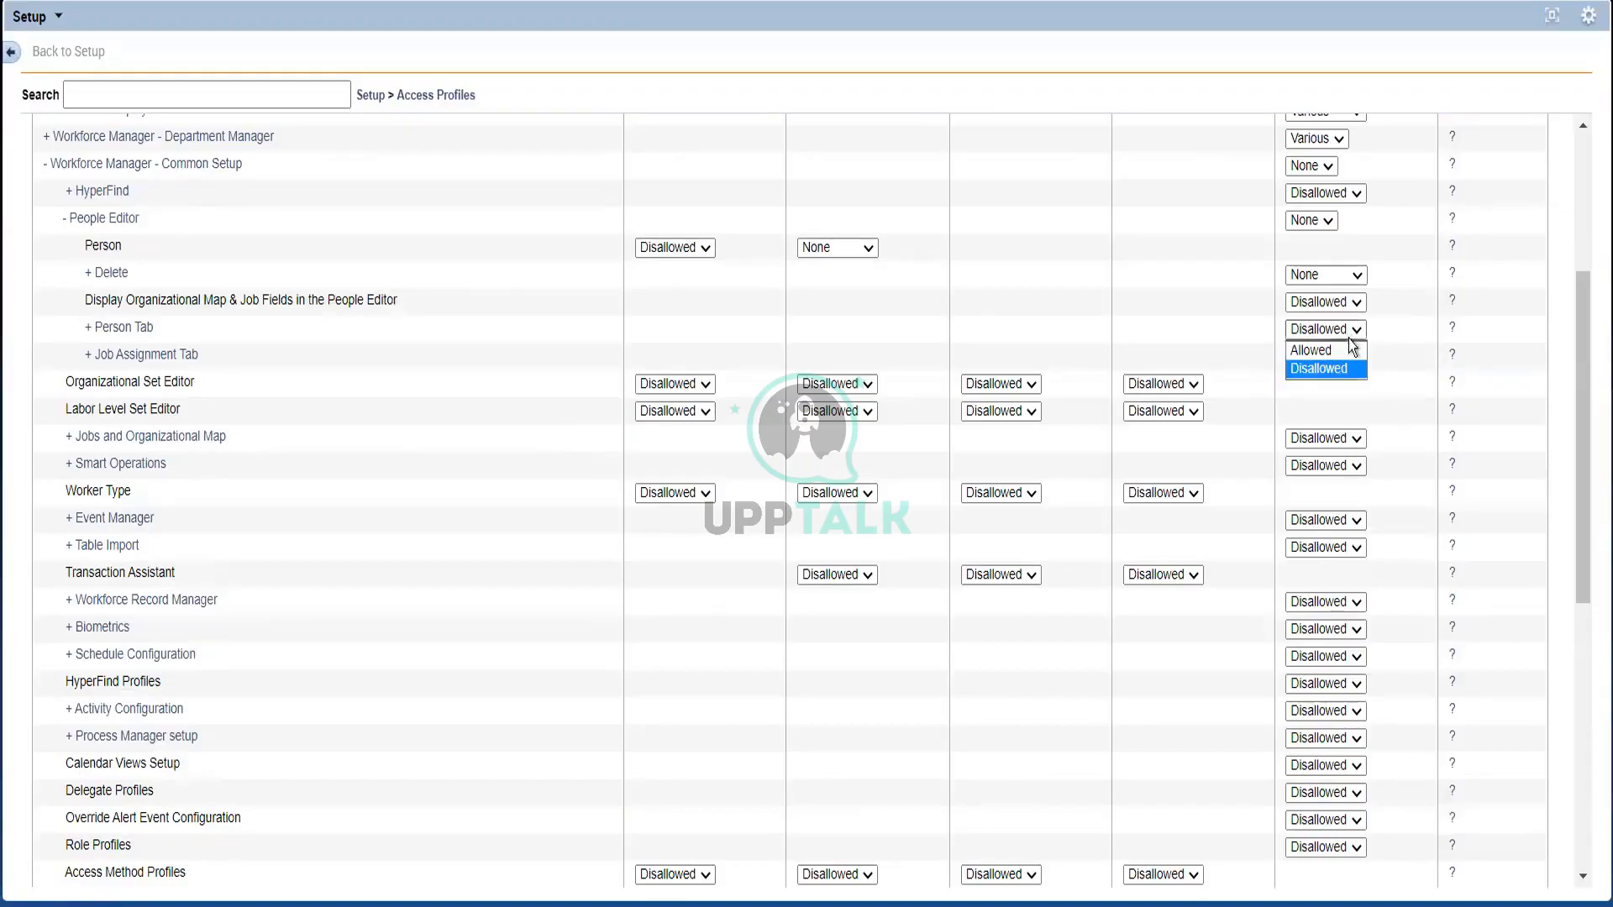
pyautogui.click(1152, 328)
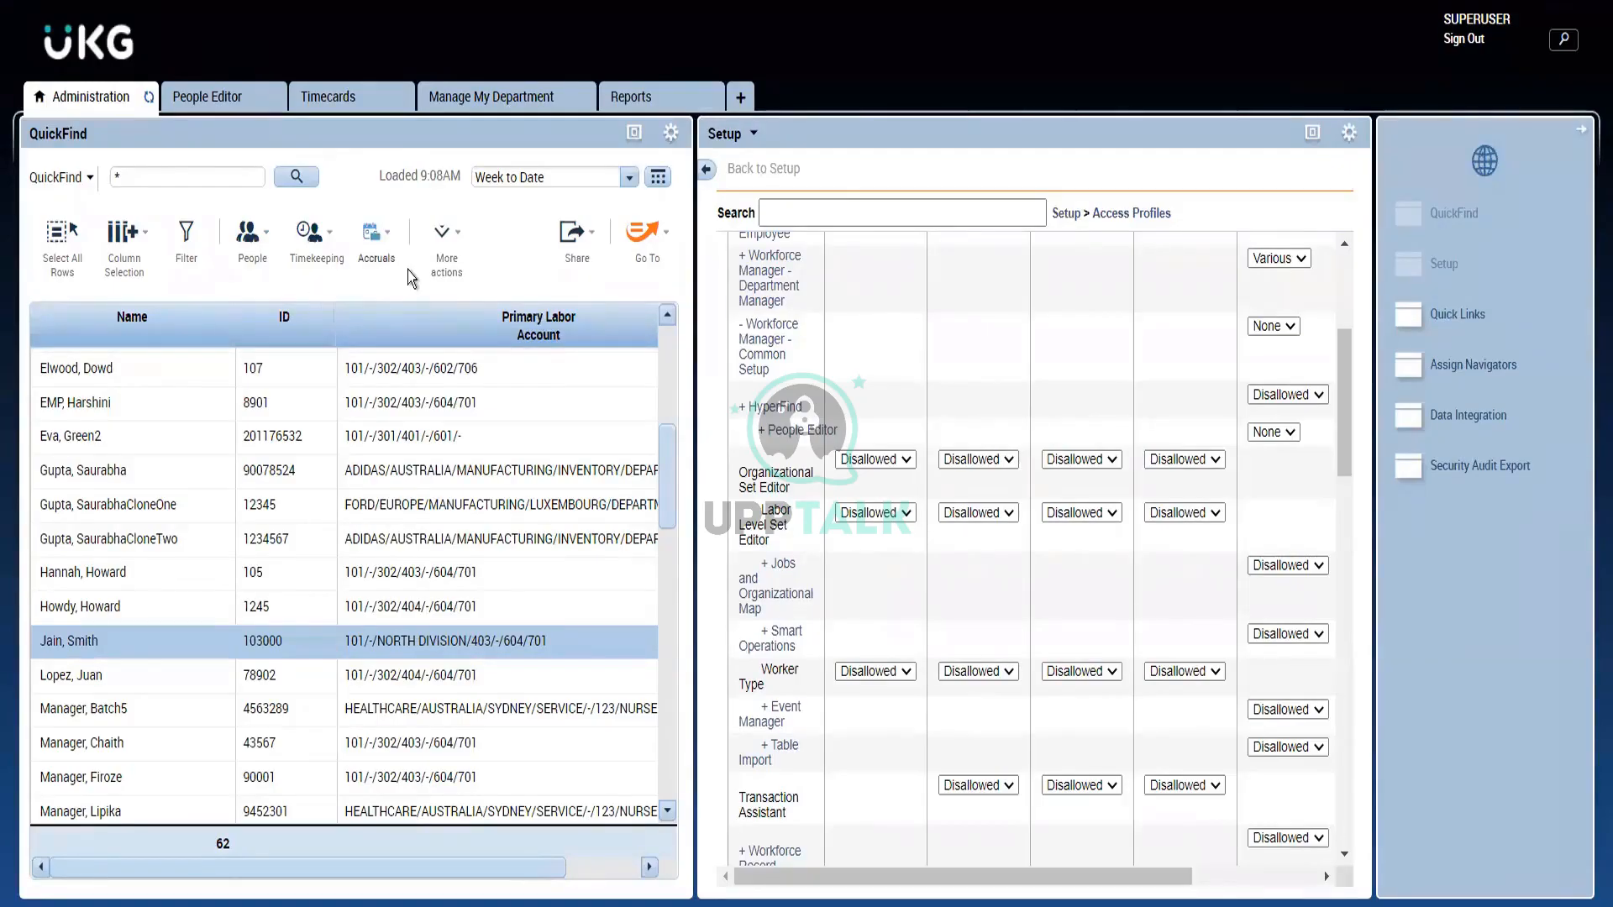
# Step: Look at the extra QuickFind actions and the employee's People Editor page, and return to the profile's Common Setup functions
pyautogui.click(451, 247)
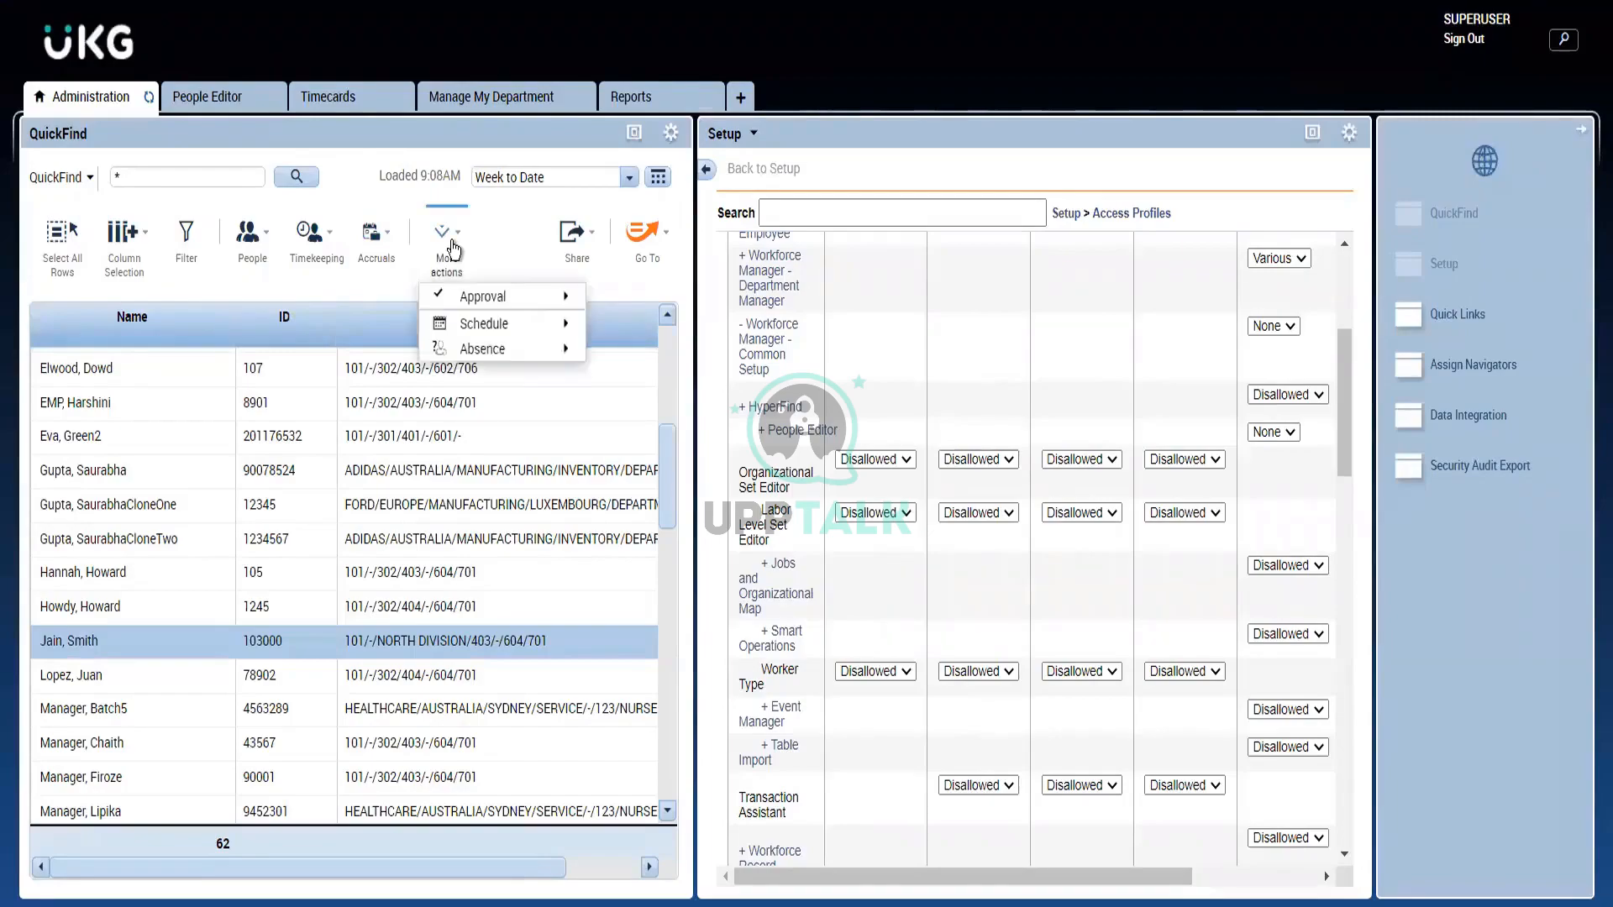
pyautogui.click(232, 106)
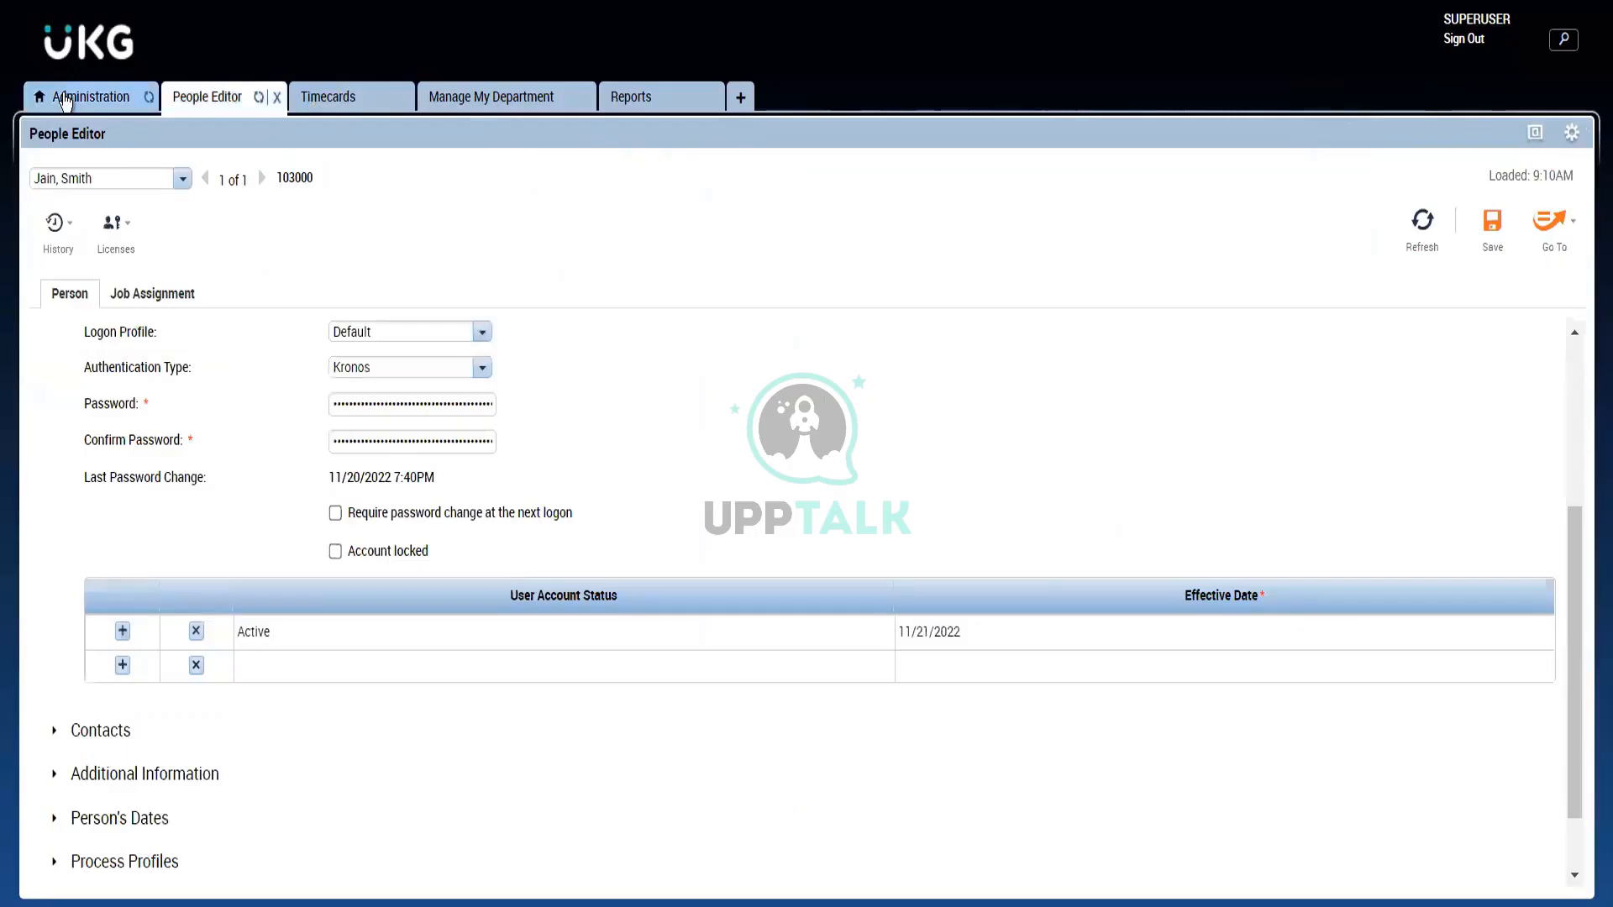
pyautogui.click(66, 99)
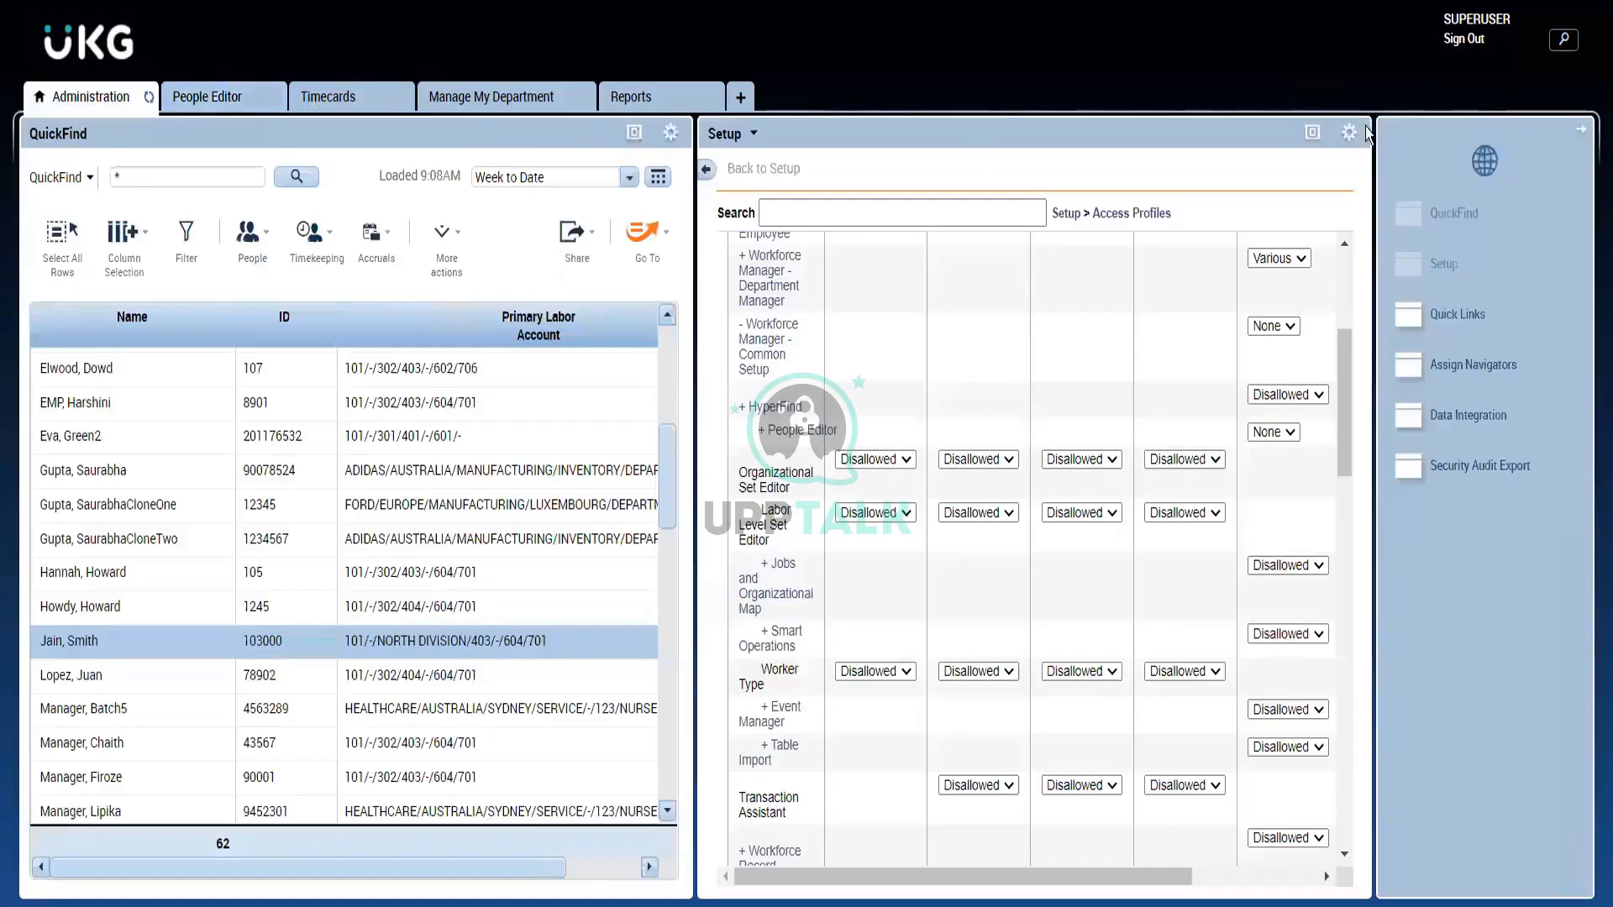
pyautogui.click(1315, 133)
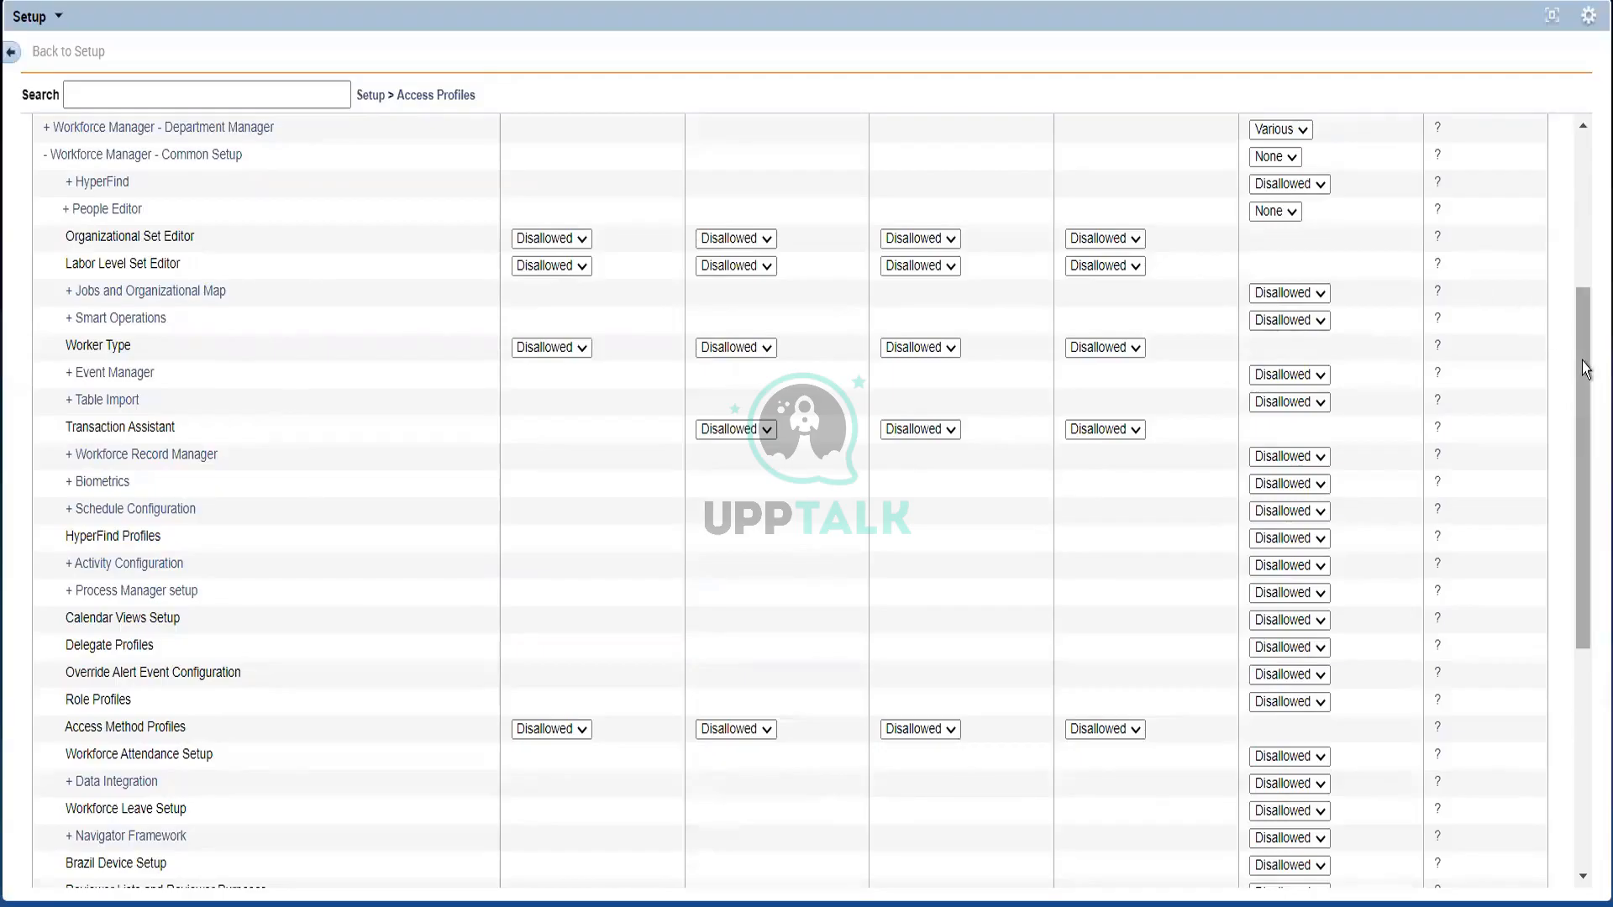
pyautogui.moveTo(1581, 361); pyautogui.dragTo(1583, 281)
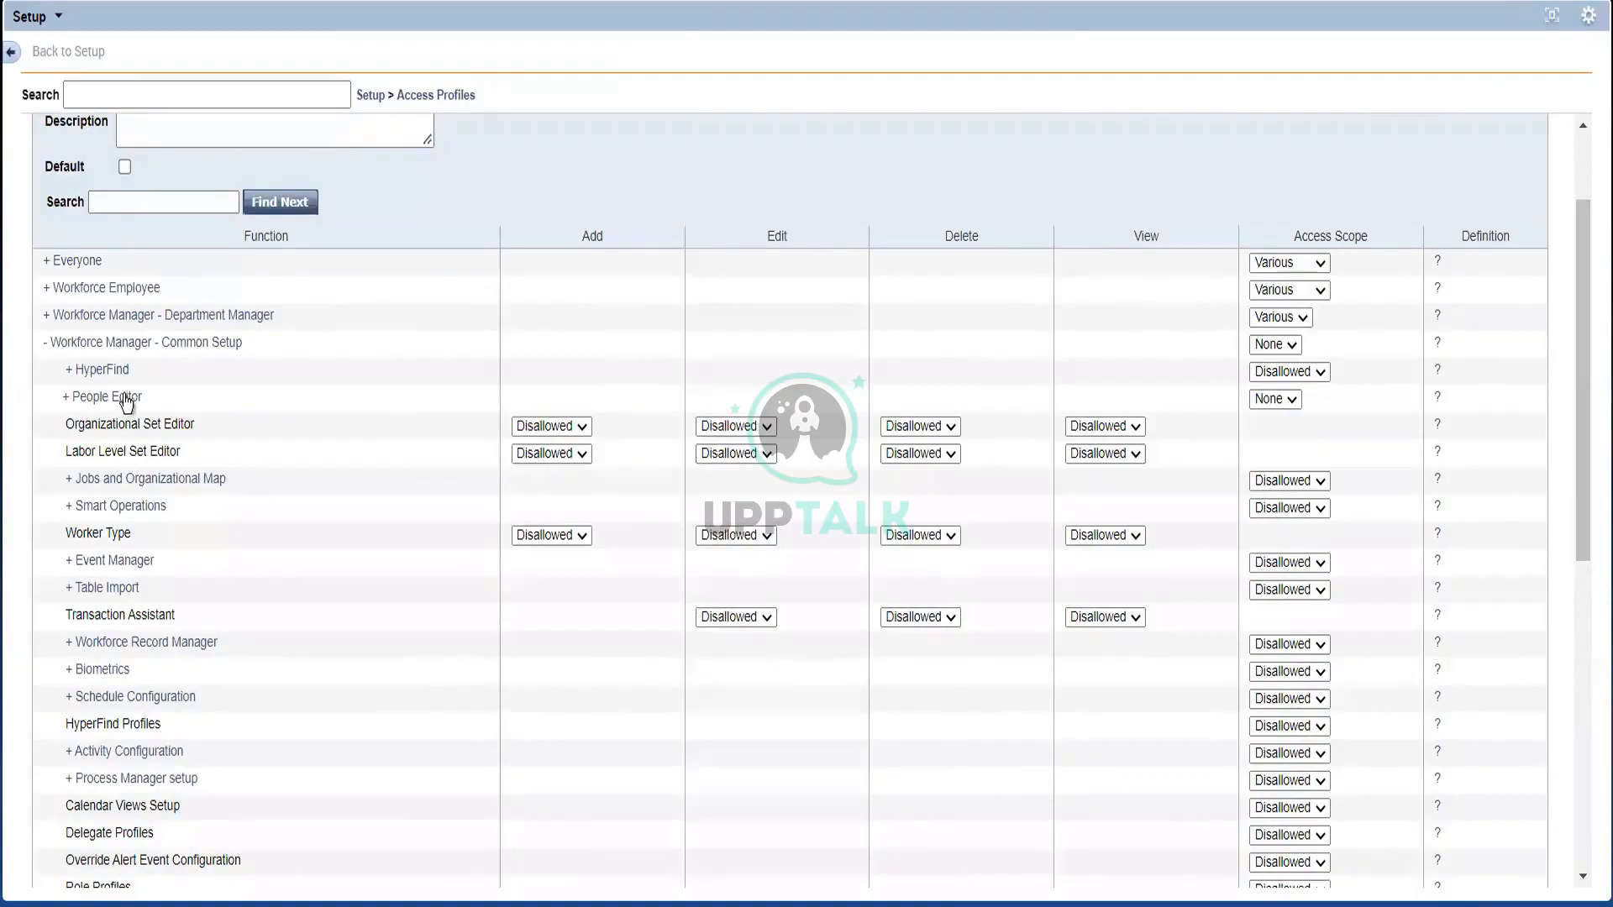
# Step: Switch the QuickFind view to "Total hours Roll Up Genie HA" and look through its available Hyperfinds
pyautogui.click(1552, 16)
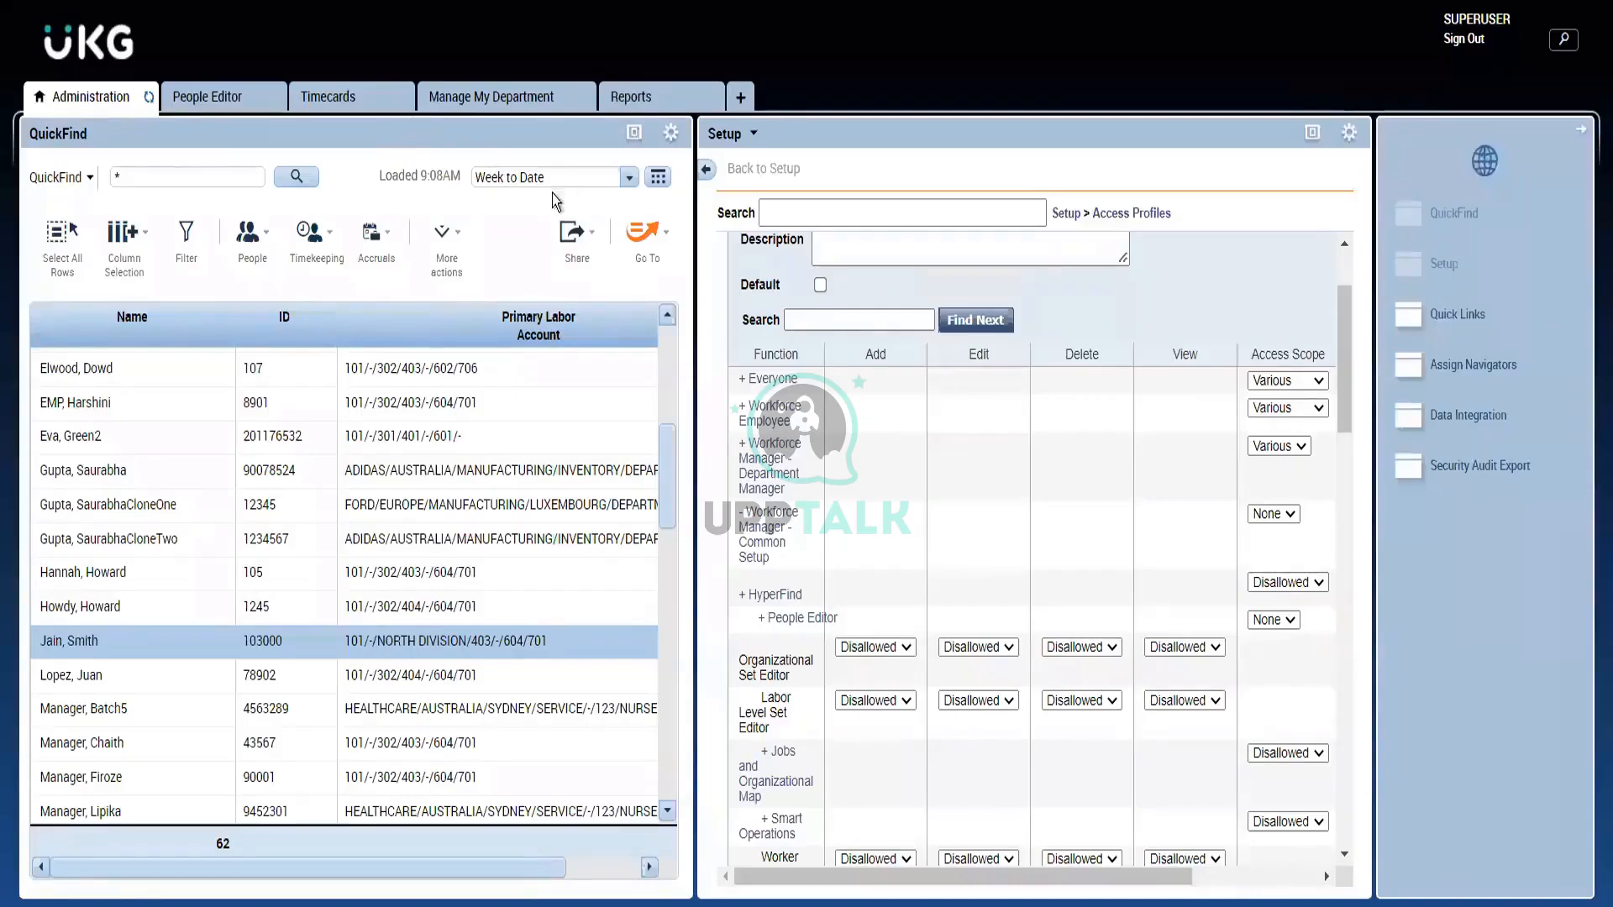
pyautogui.click(84, 180)
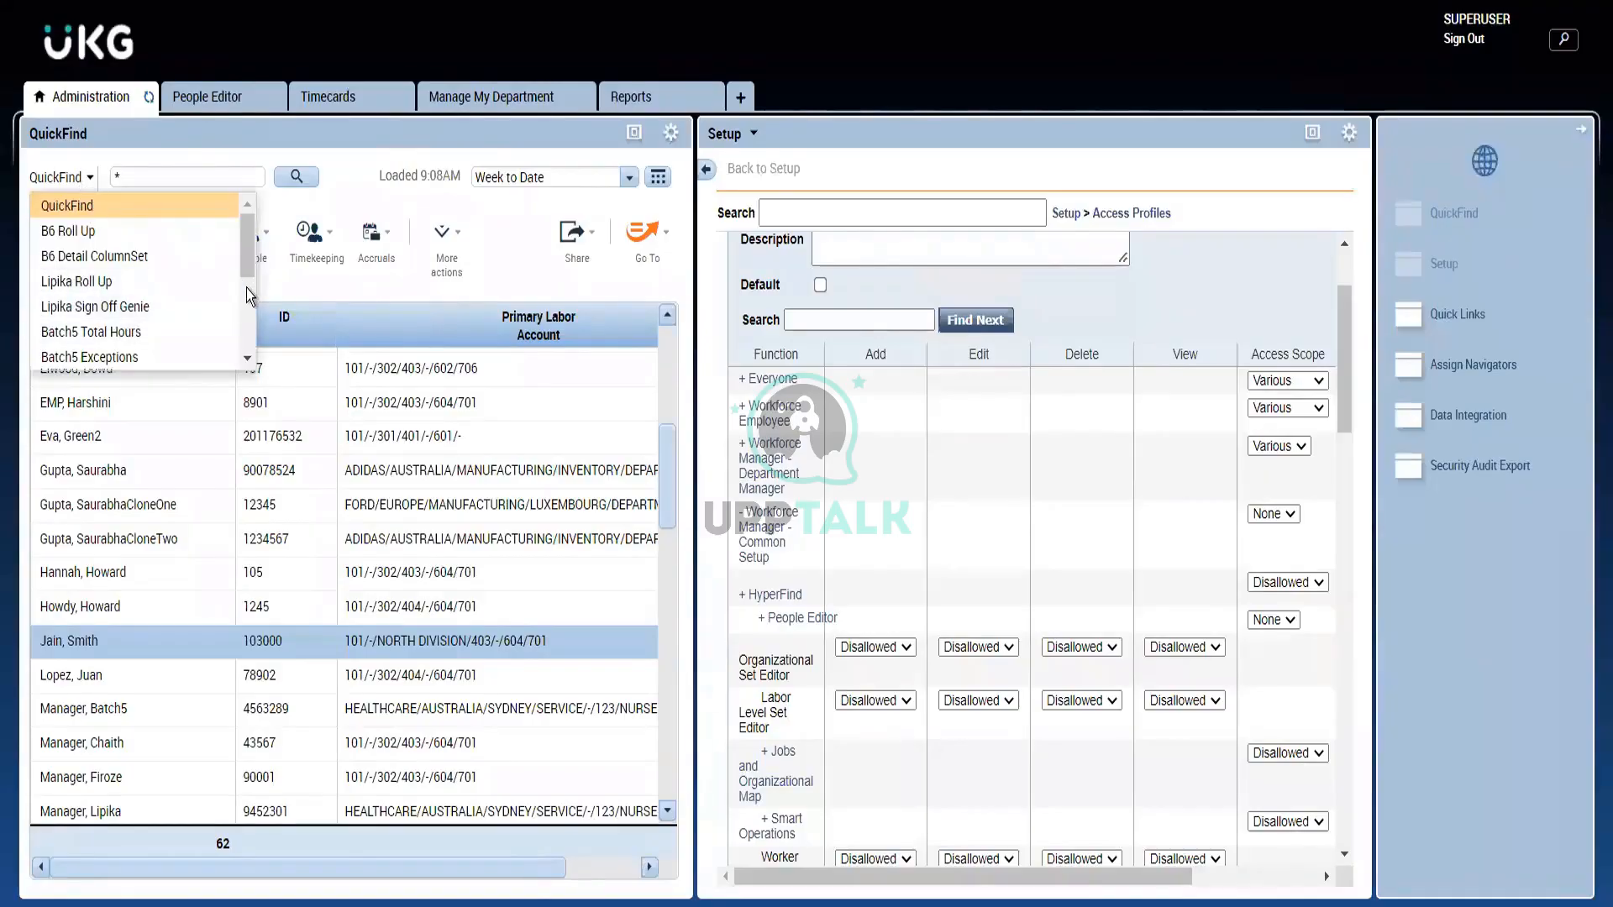
pyautogui.click(246, 289)
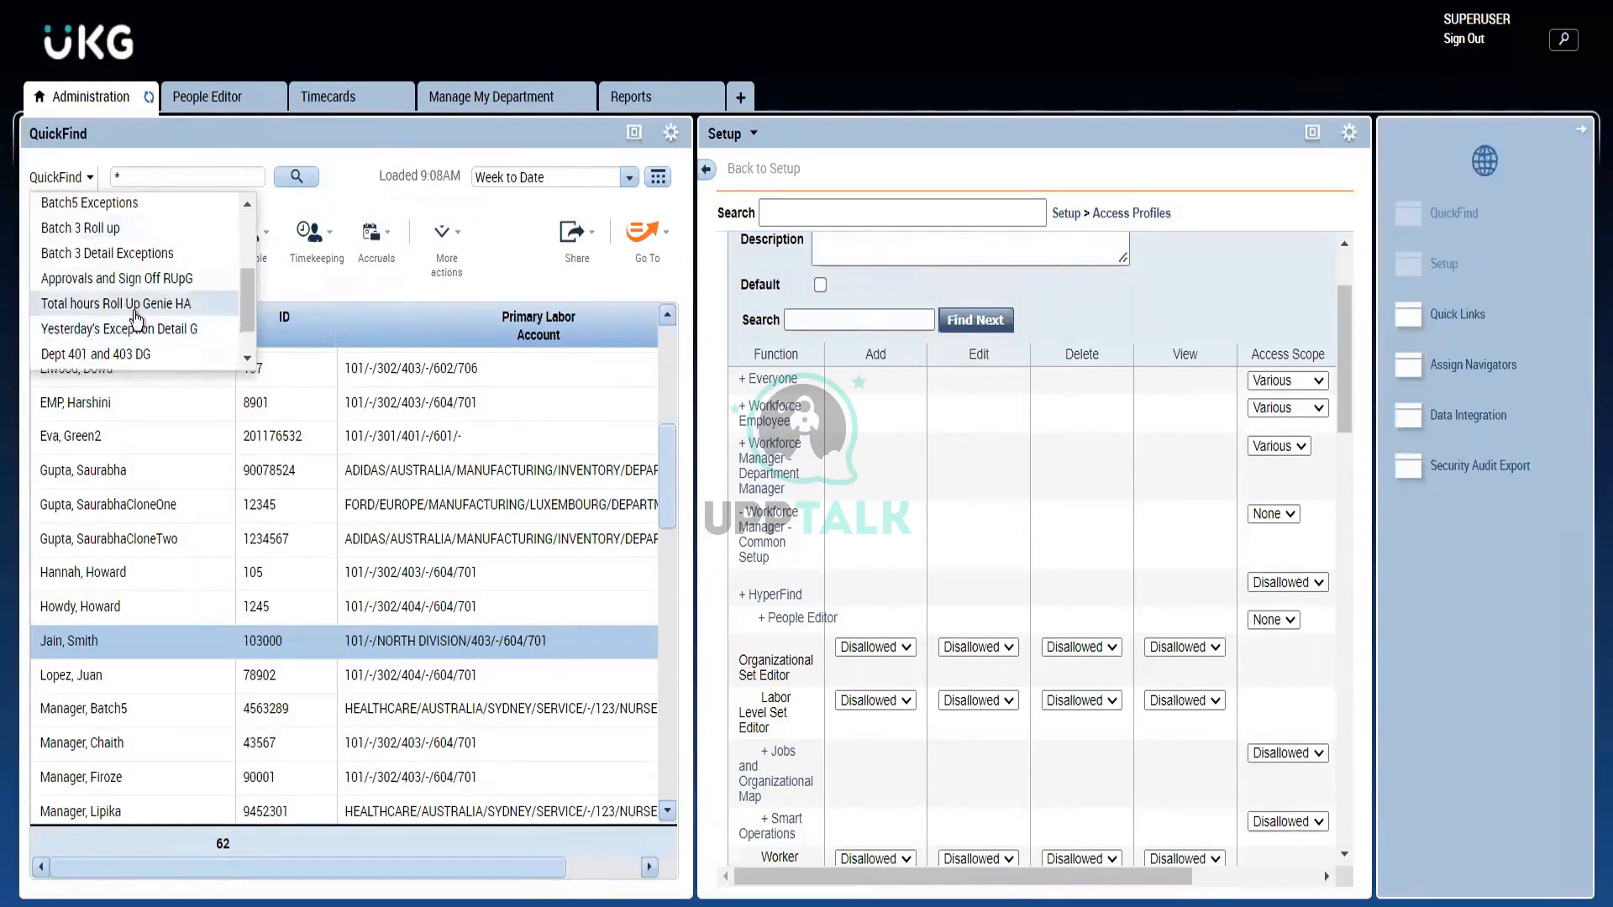
pyautogui.click(210, 303)
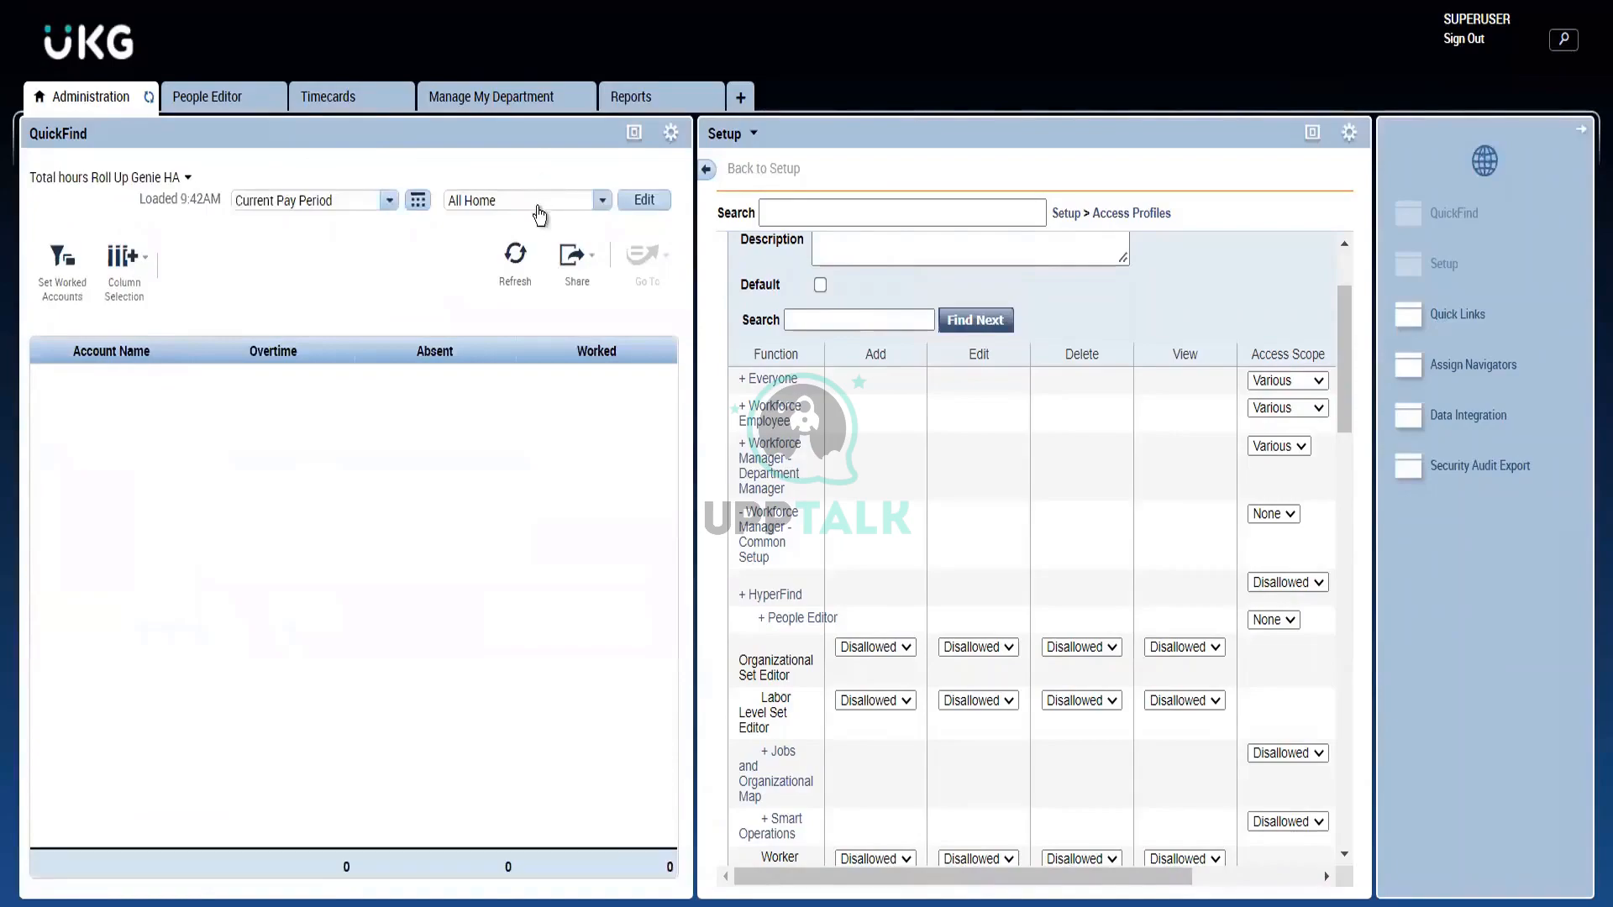
pyautogui.click(539, 206)
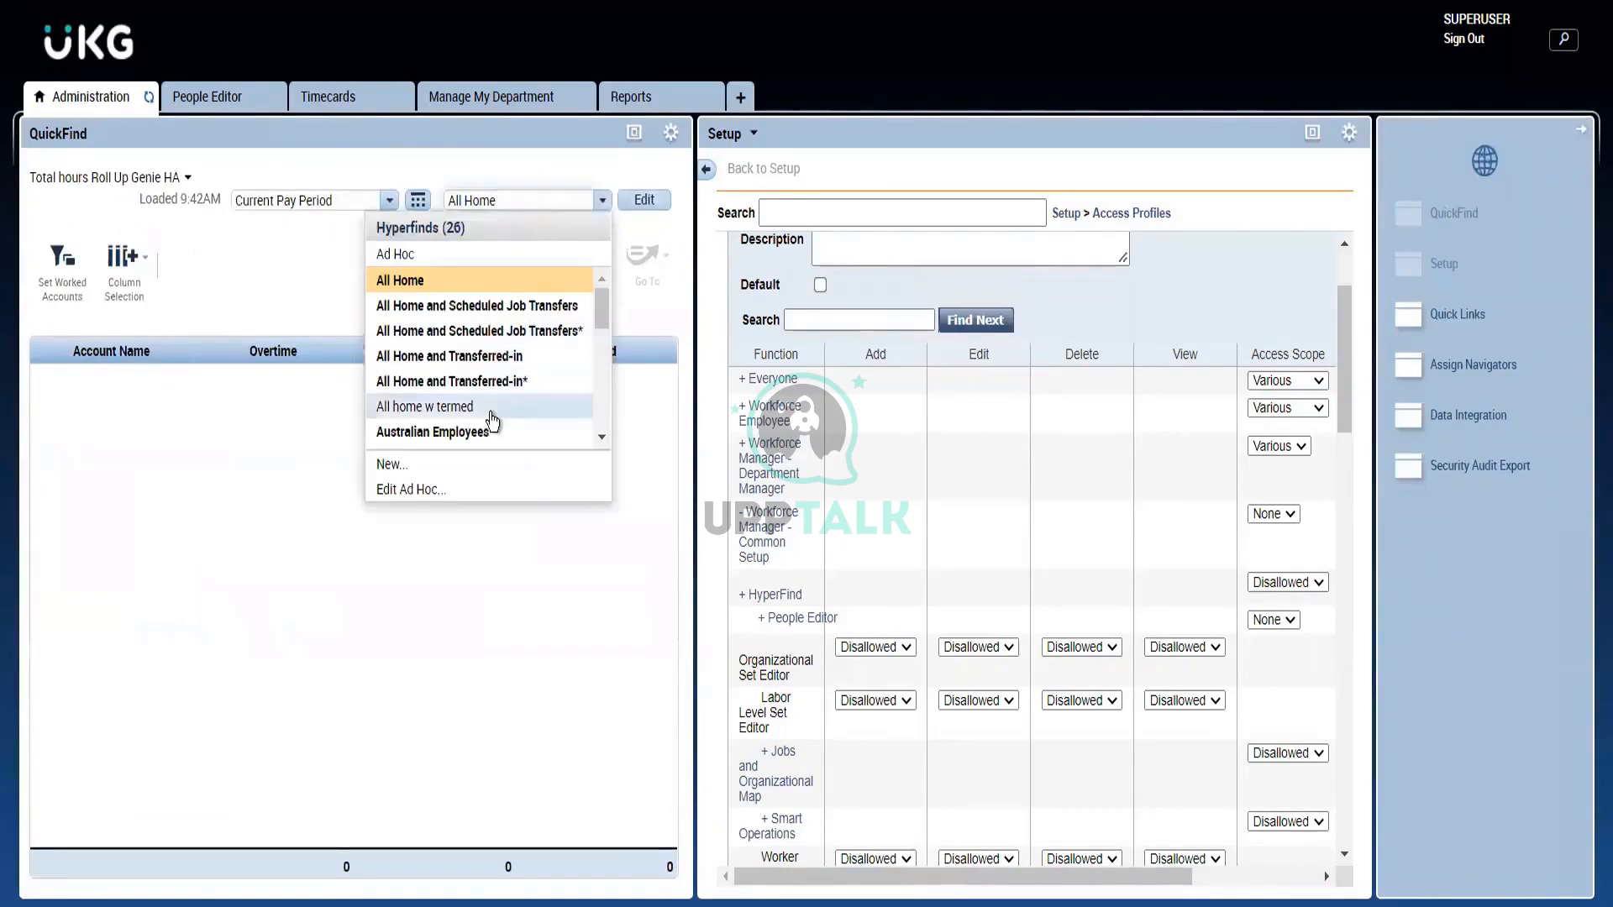
pyautogui.click(235, 322)
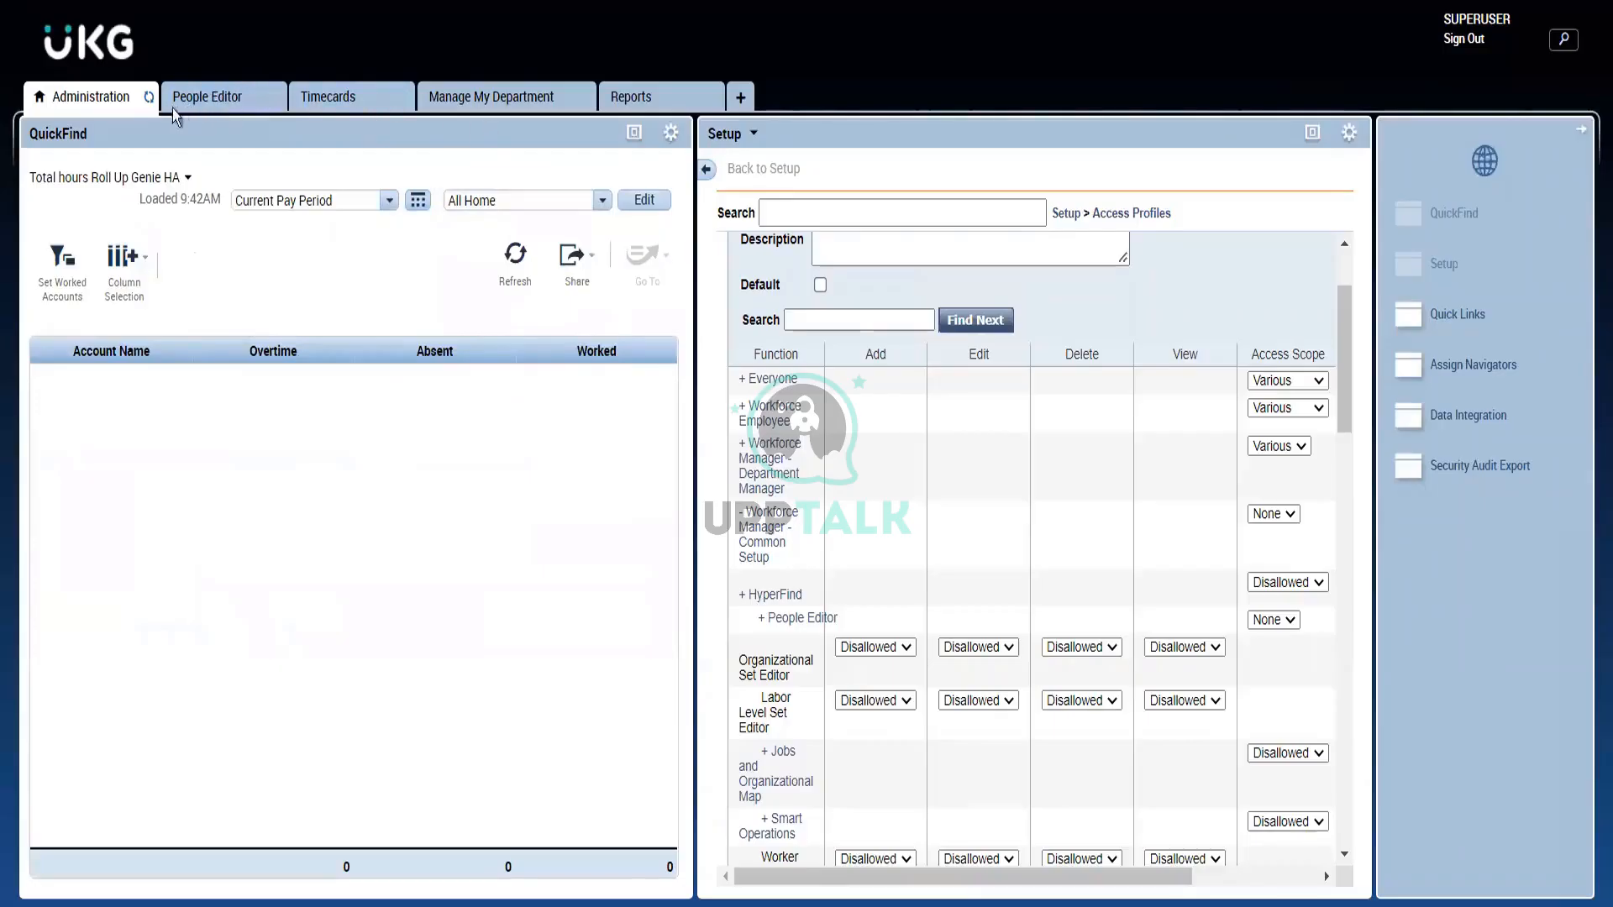
# Step: Expand HyperFind in the function access profile and examine the categories under Query conditions
pyautogui.click(1312, 133)
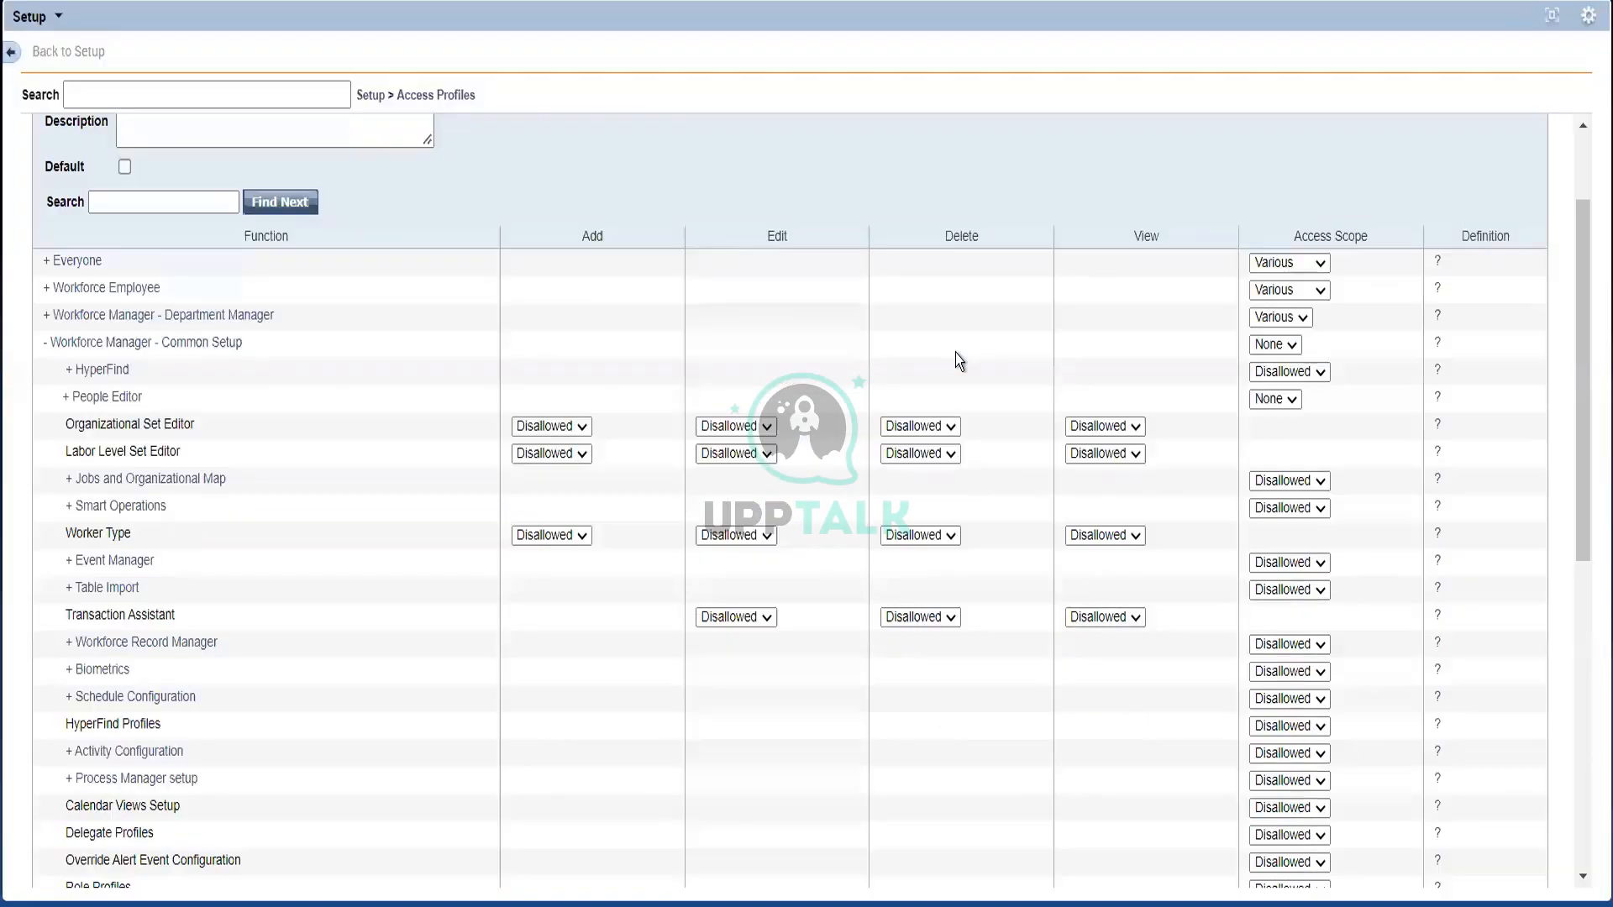
pyautogui.click(100, 375)
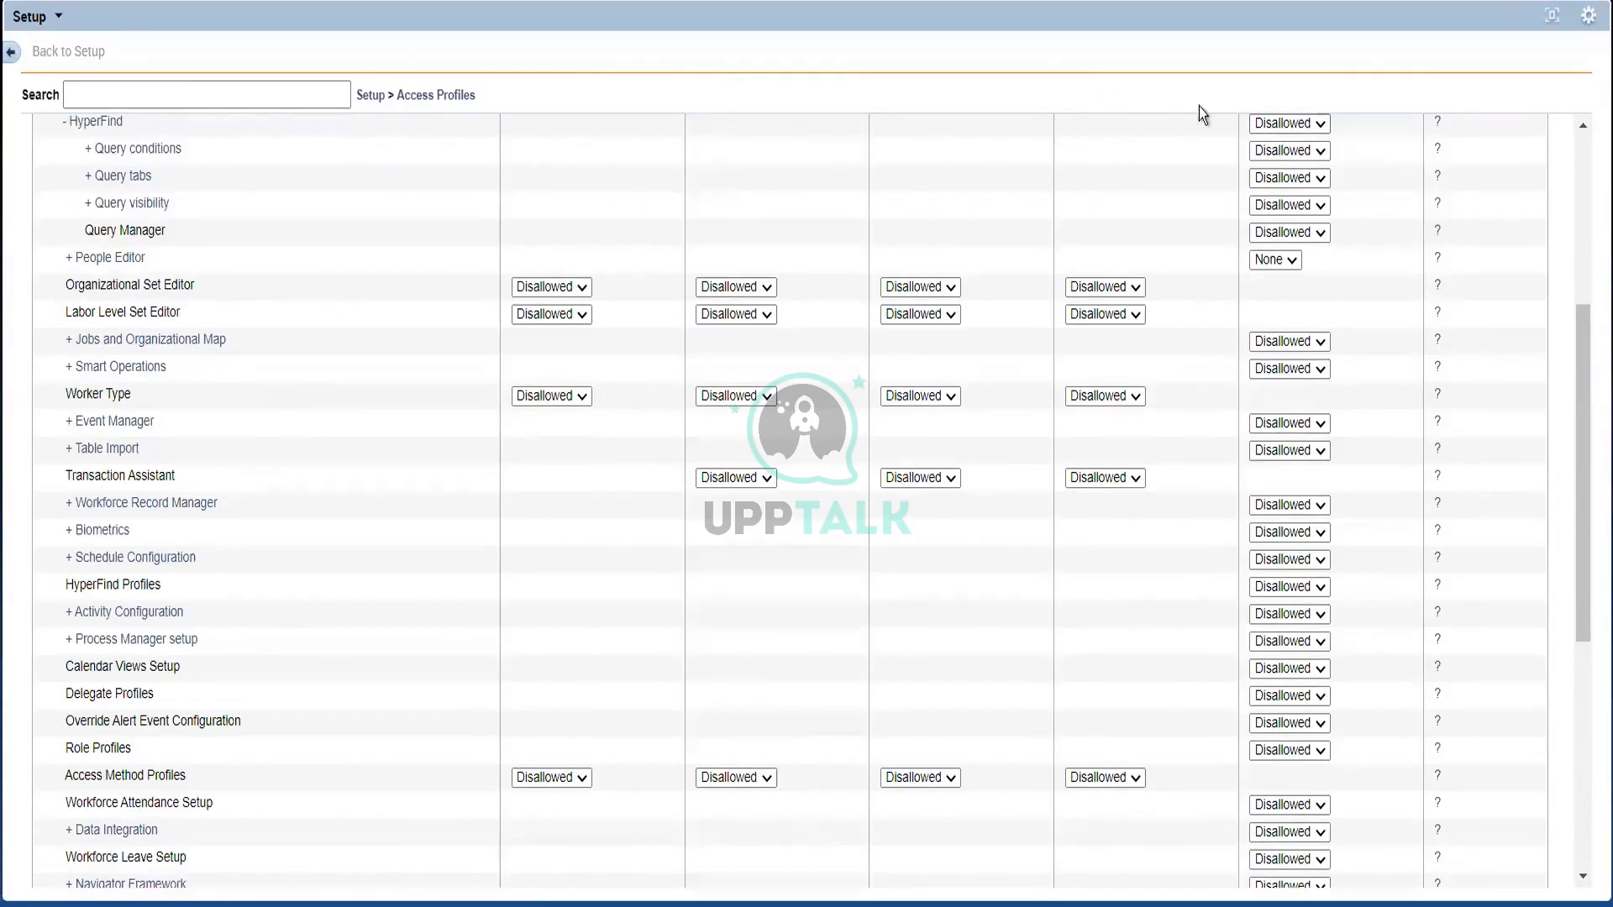
pyautogui.click(109, 150)
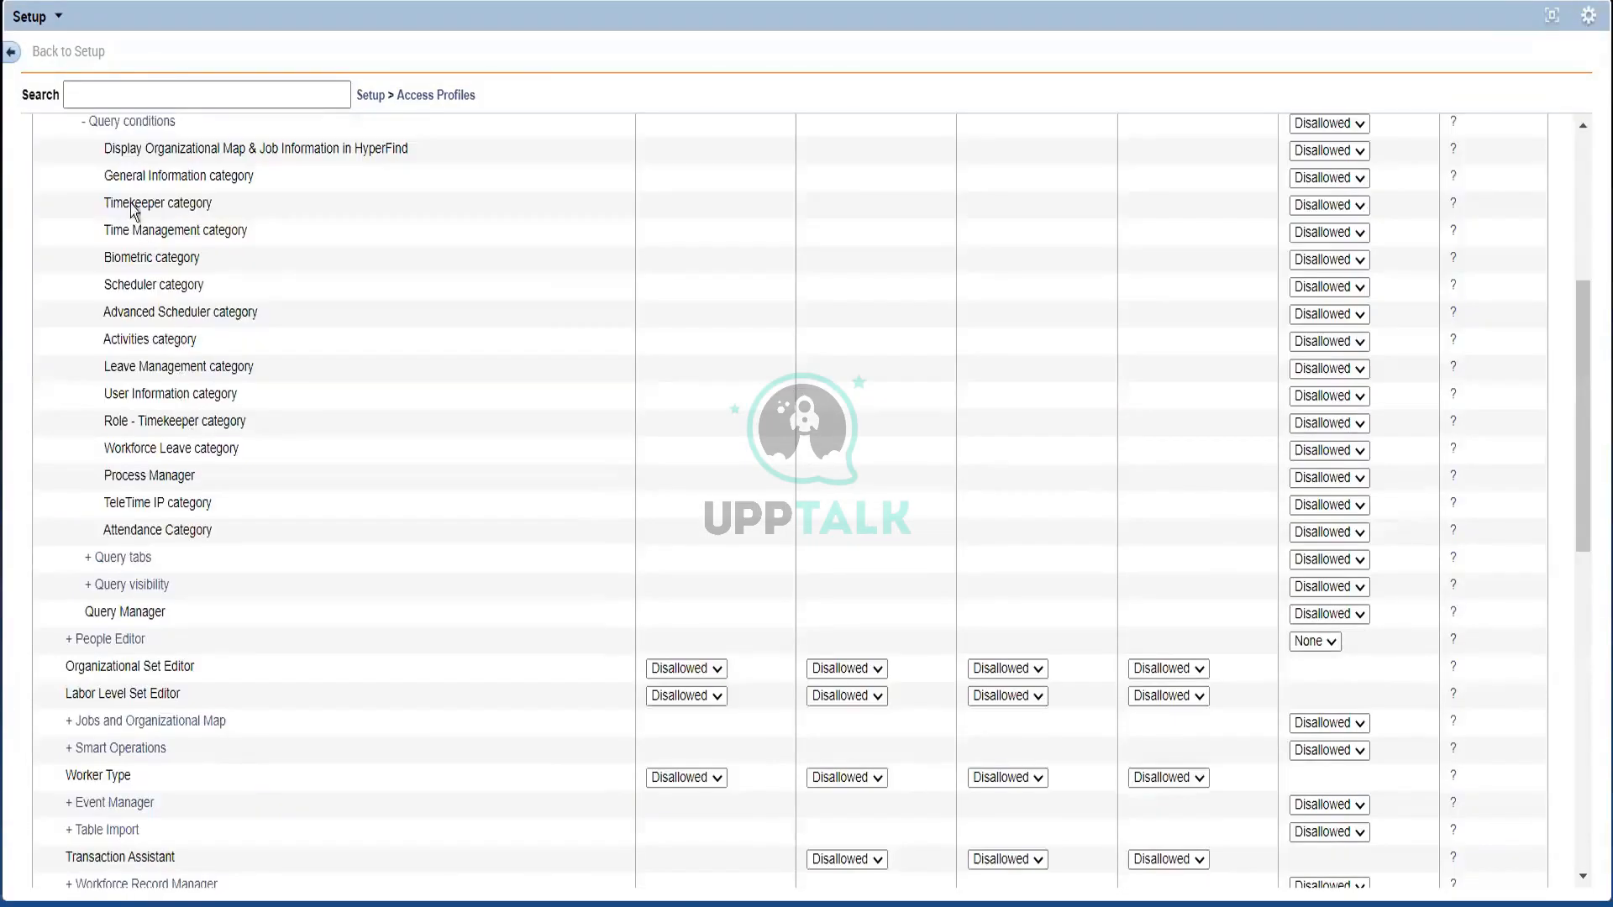
pyautogui.click(128, 126)
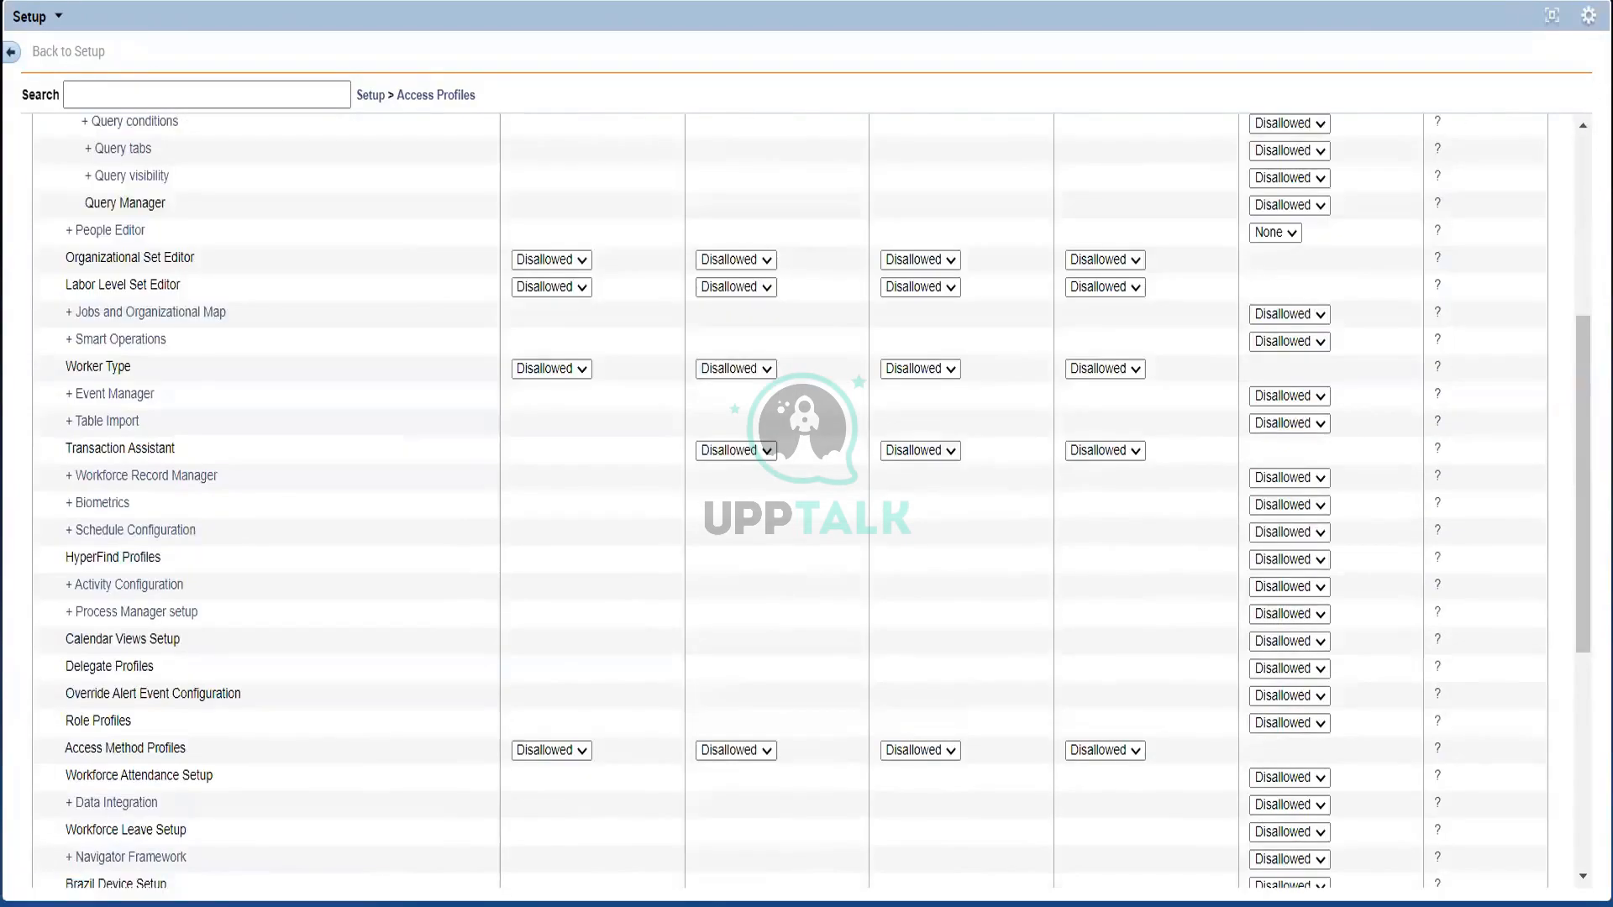
# Step: Select the Australian Employees Hyperfind in the genie and open its query to examine the conditions, closing it without changes
pyautogui.click(1553, 18)
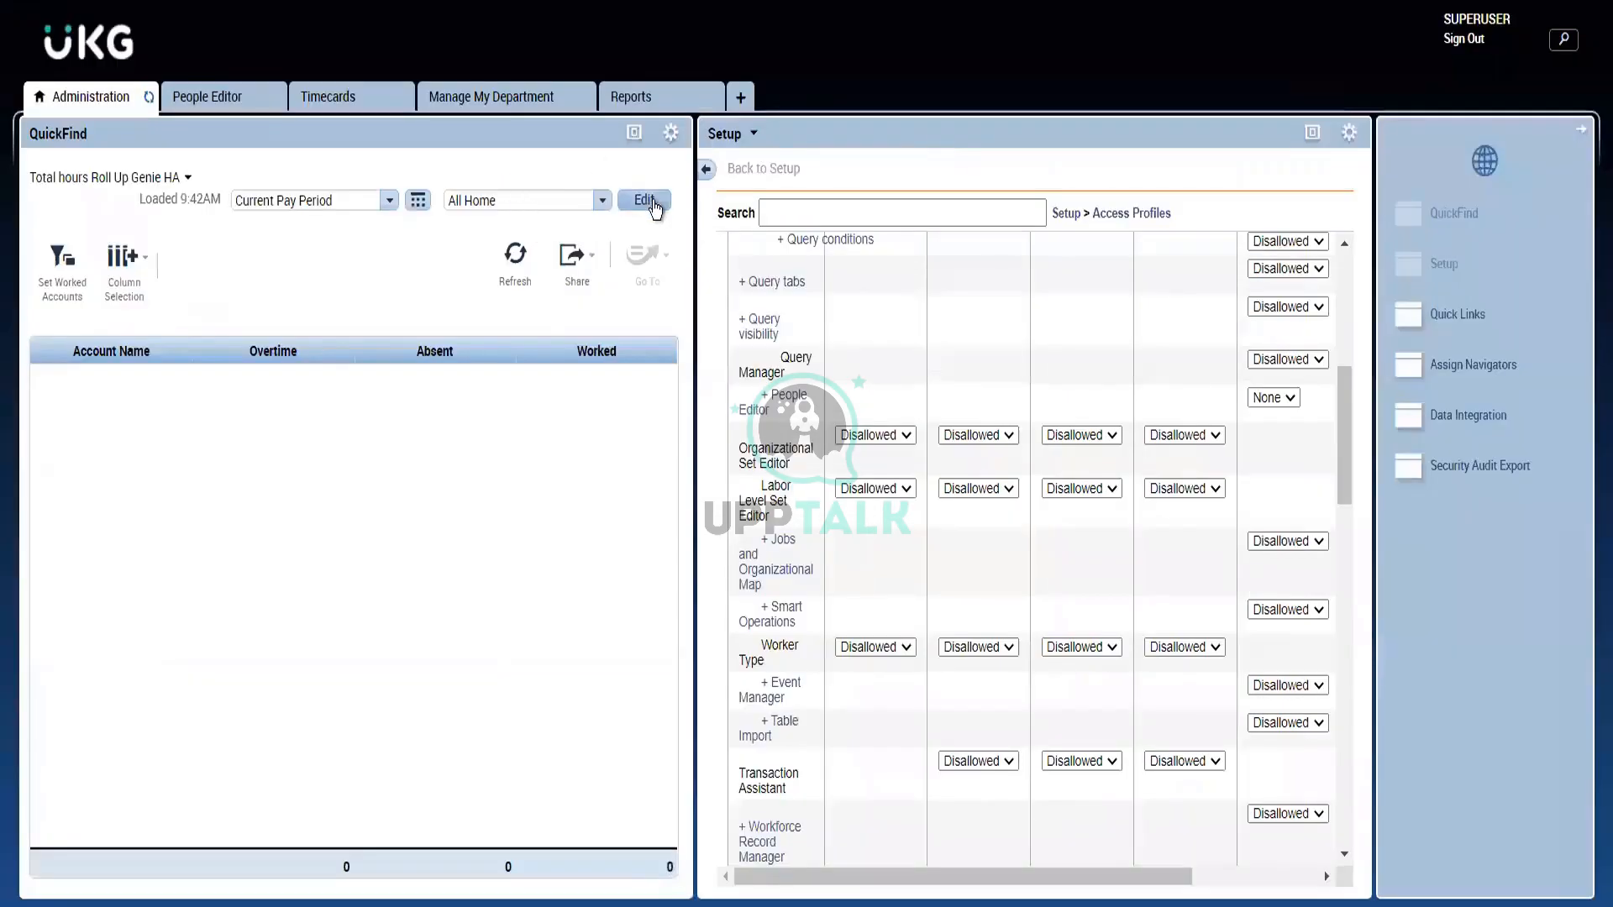
pyautogui.click(570, 216)
pyautogui.click(445, 429)
pyautogui.click(643, 207)
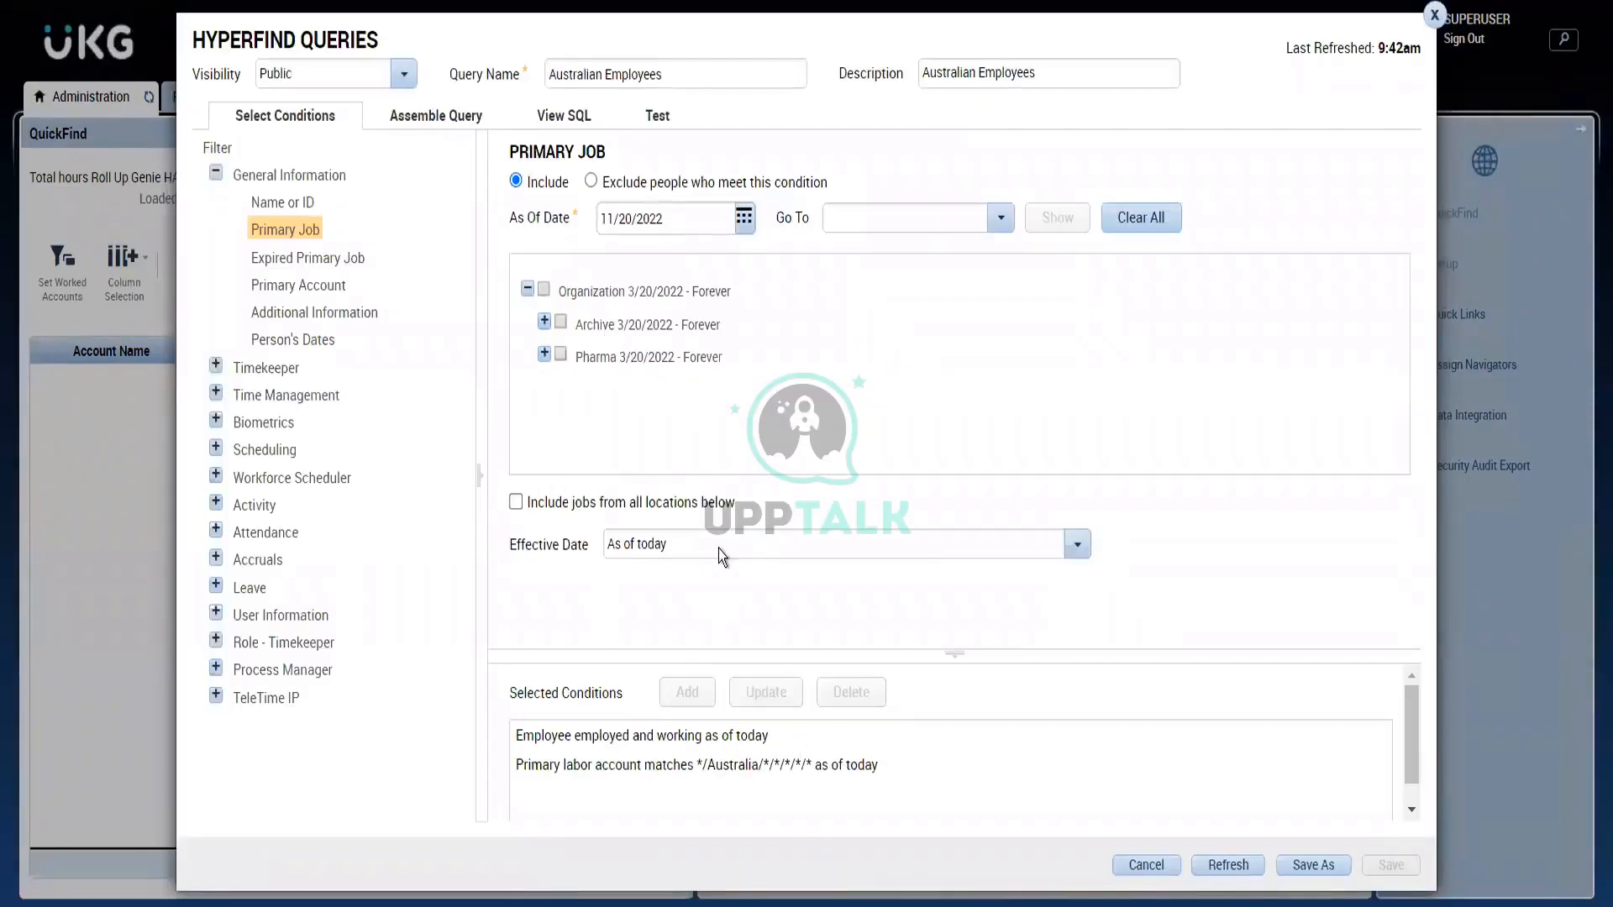
pyautogui.click(1435, 16)
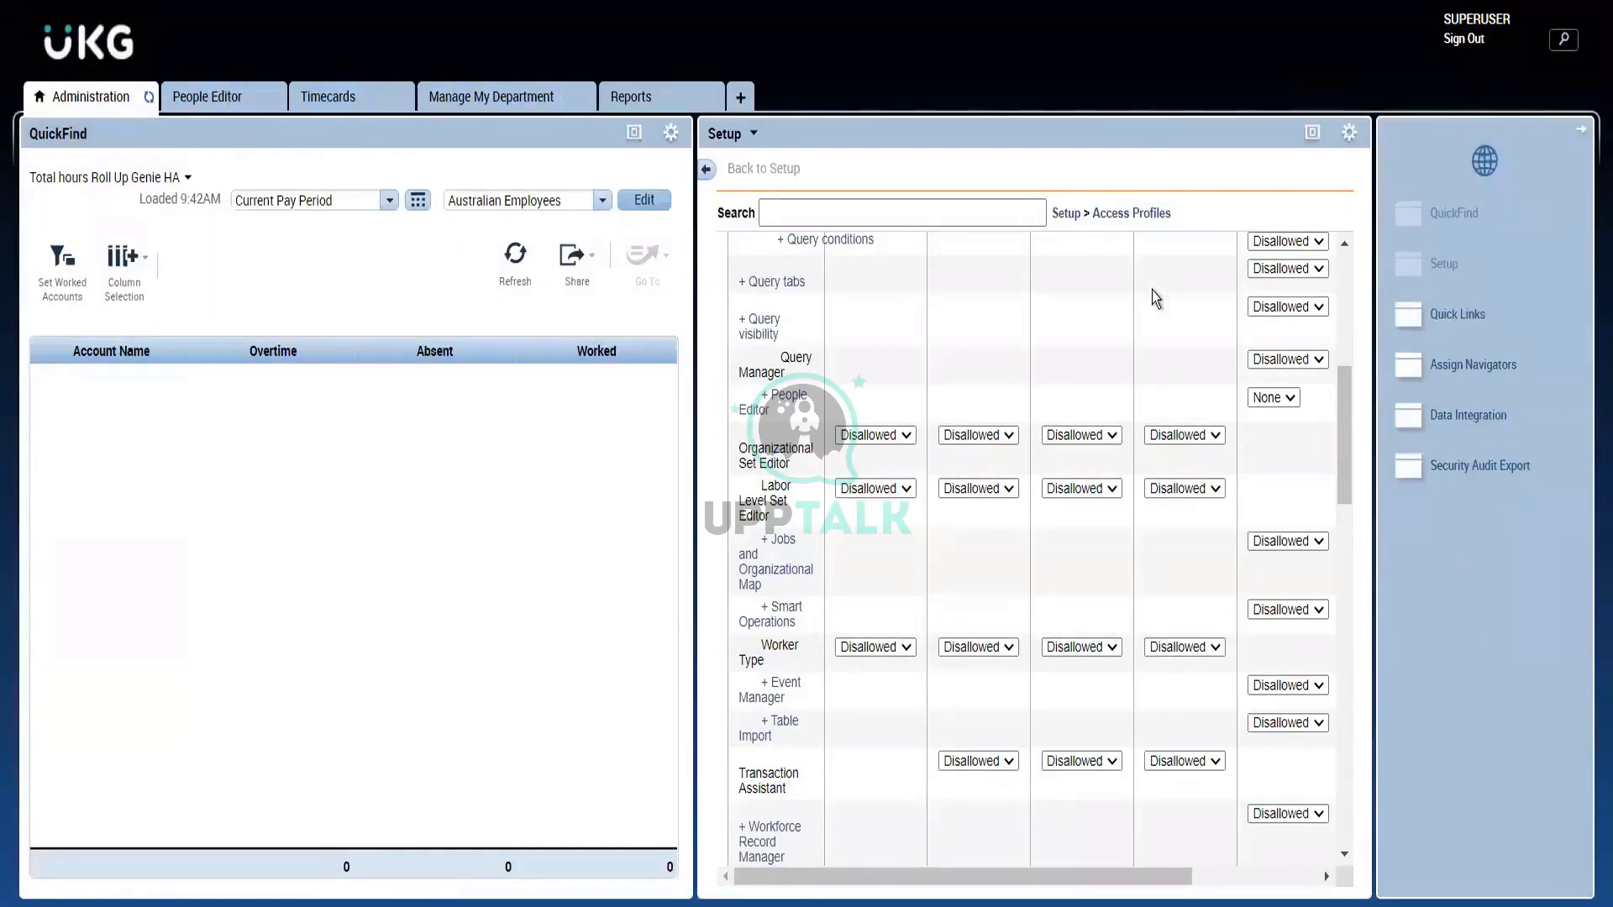
# Step: Enlarge the Setup view and look through the functions of the Time Stamp and Hourly Employee function access profile
pyautogui.click(1313, 134)
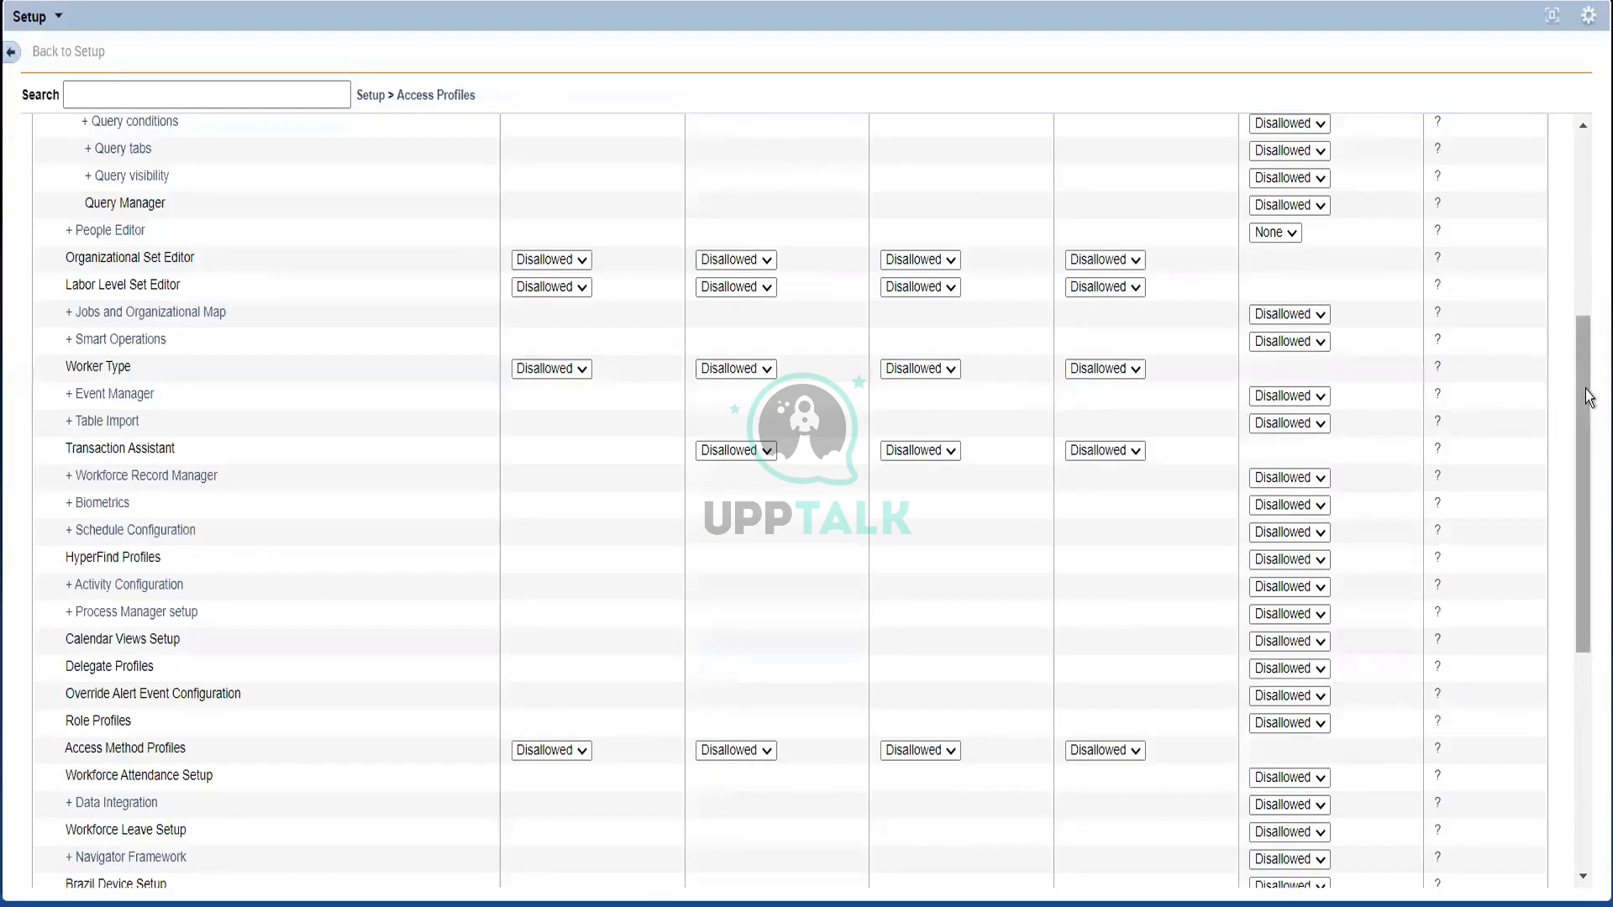
pyautogui.moveTo(1585, 390); pyautogui.dragTo(1585, 225)
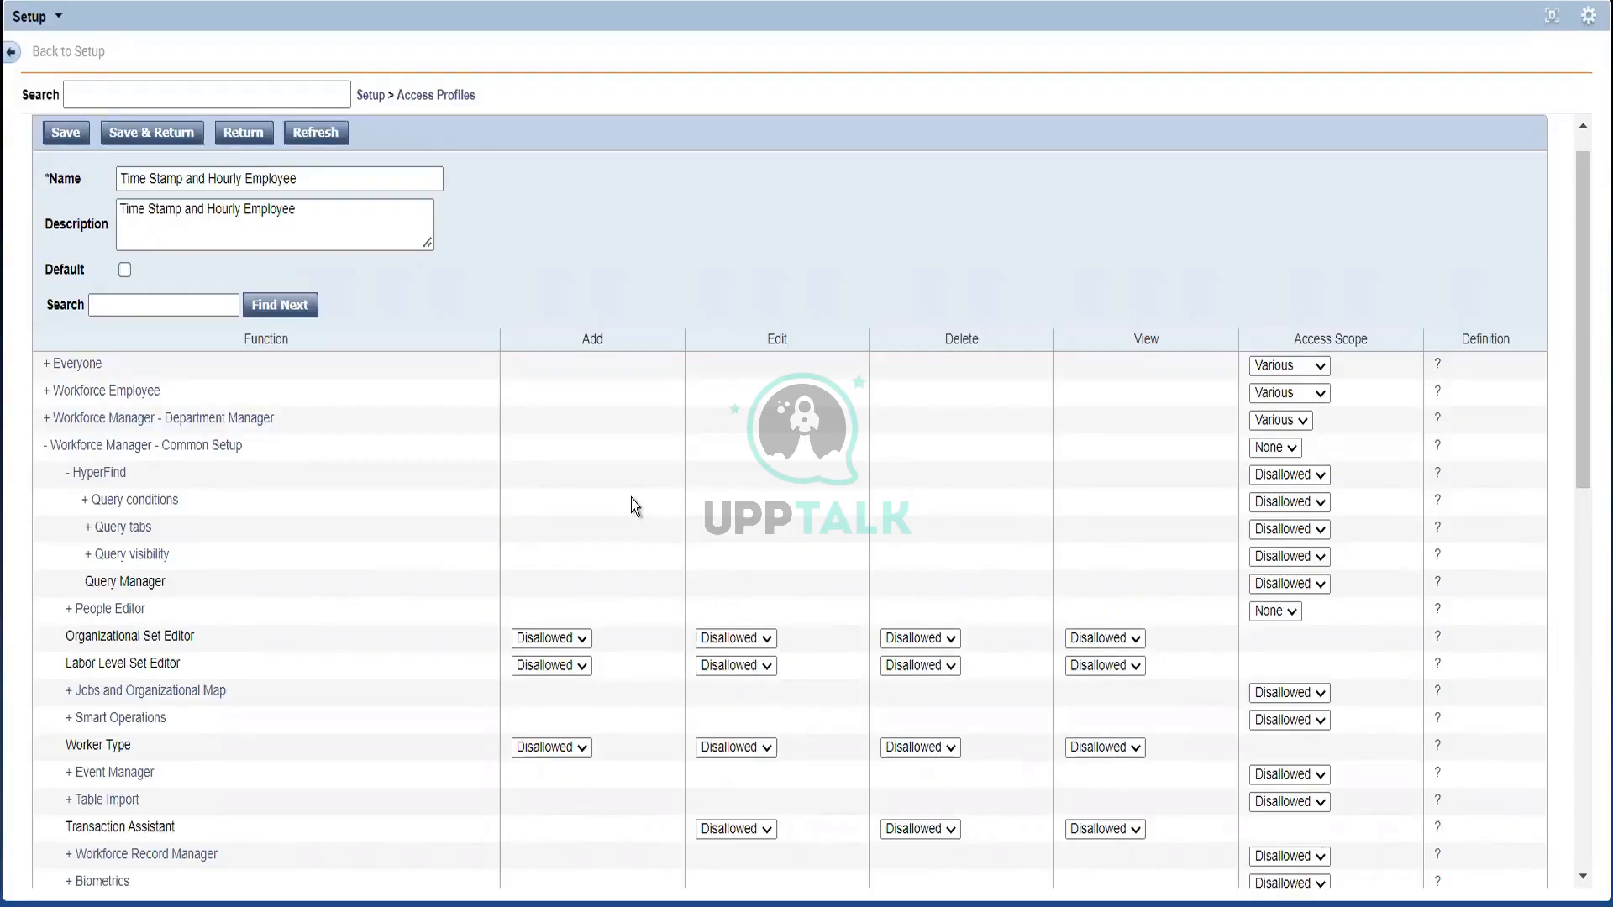
pyautogui.moveTo(1576, 451); pyautogui.dragTo(1578, 832)
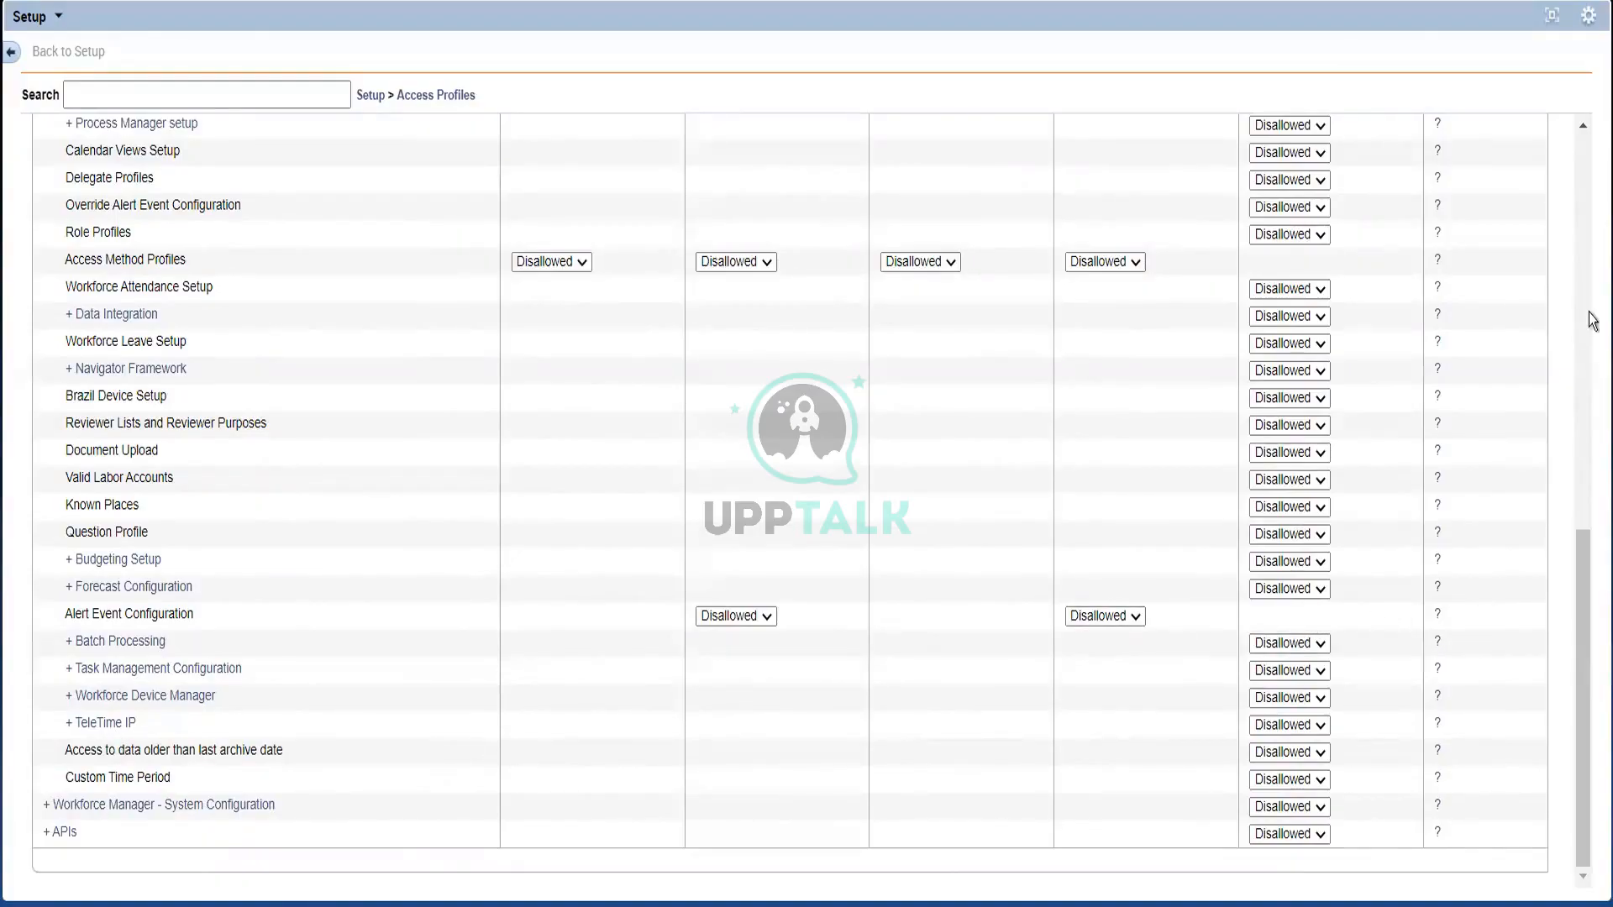
pyautogui.scroll(10, 1586, 159)
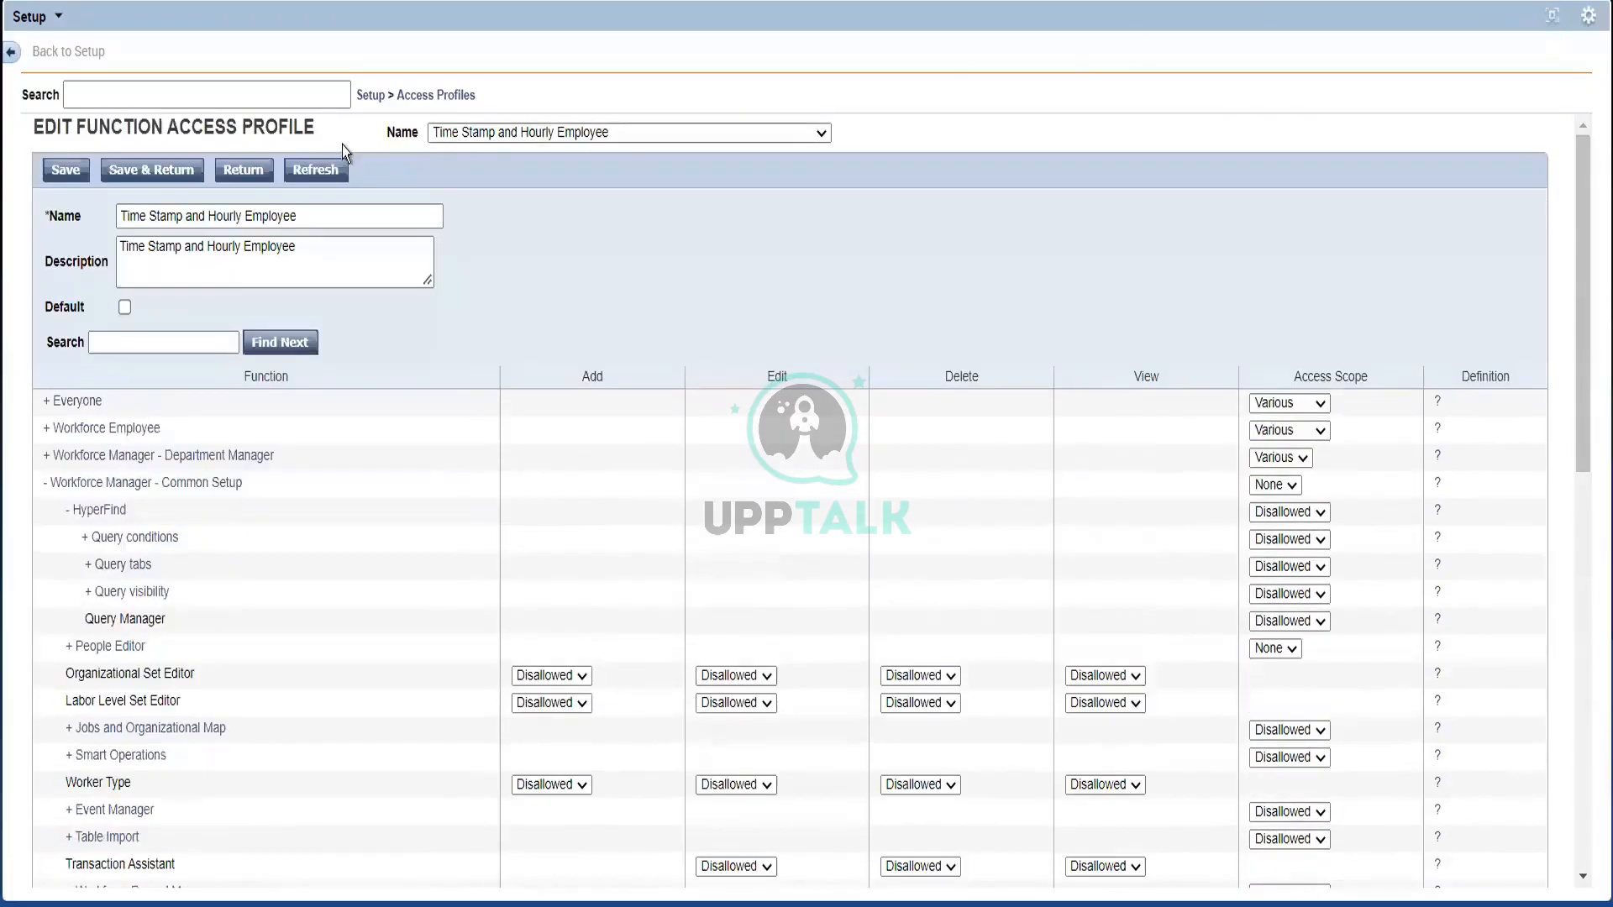
# Step: Open the Super Access function access profile and examine its Workforce Manager - Department Manager functions, collapsing the category when done
pyautogui.click(415, 103)
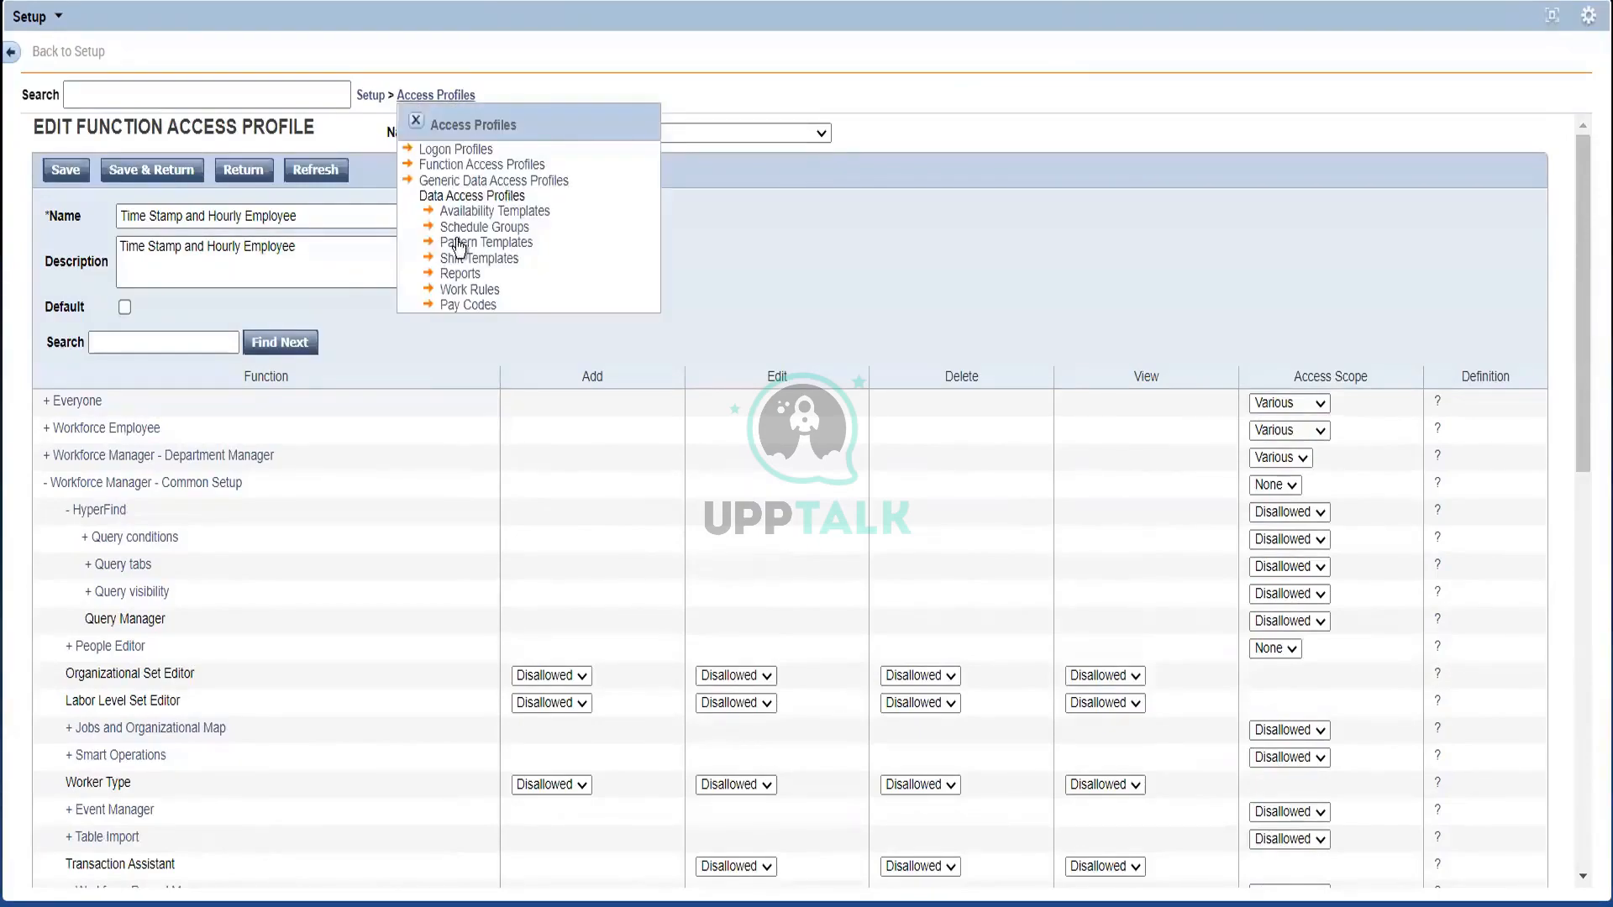
pyautogui.click(496, 165)
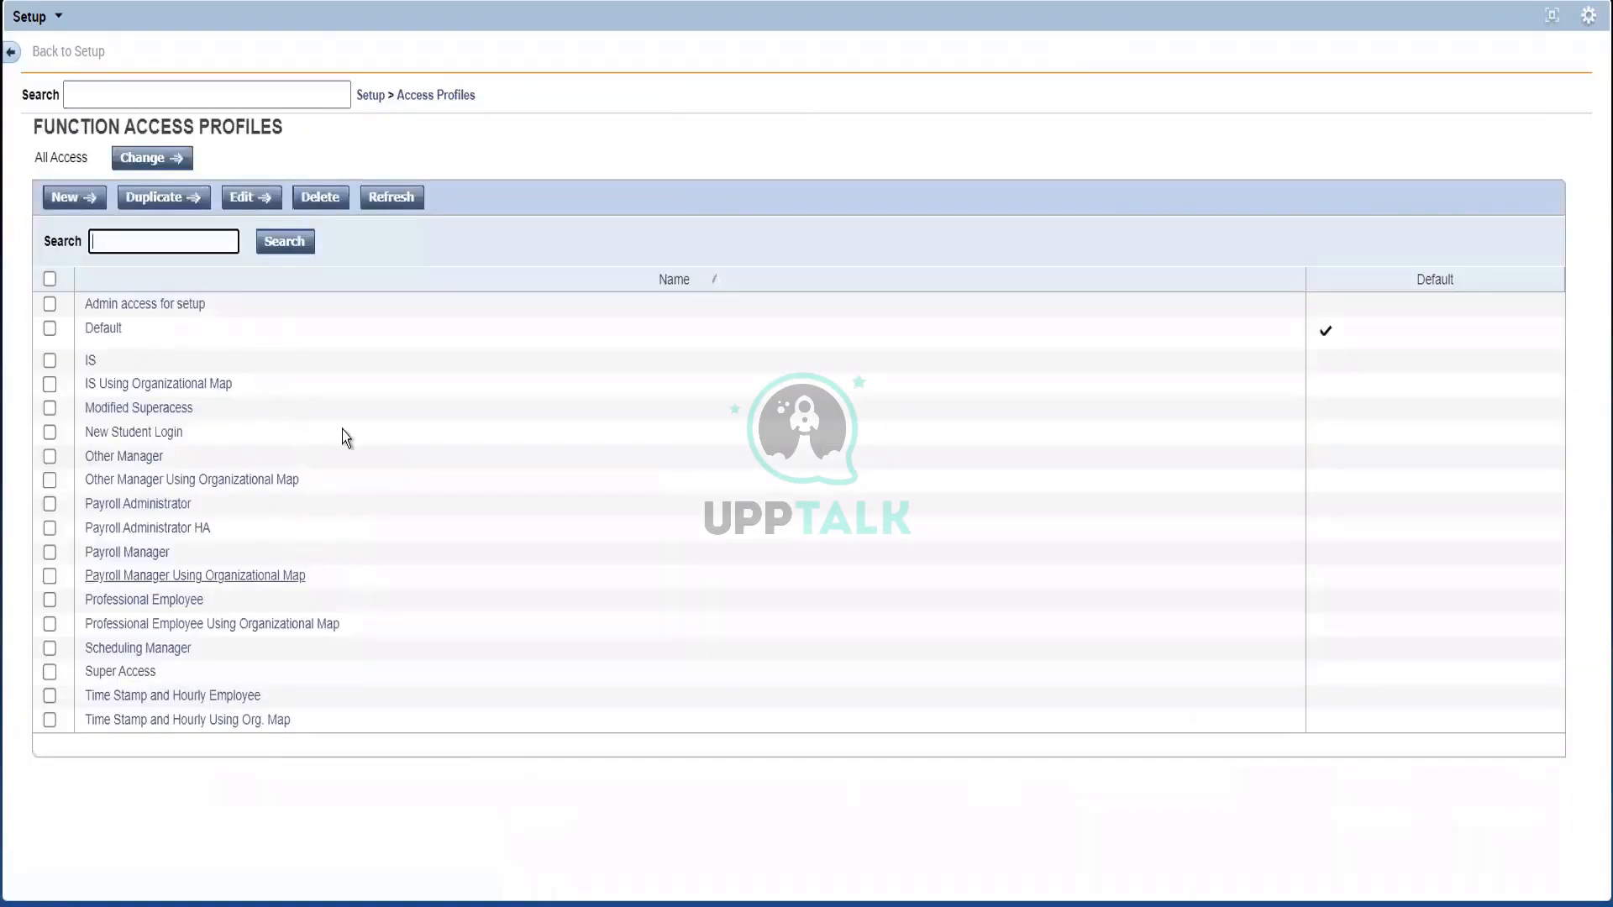
pyautogui.click(115, 671)
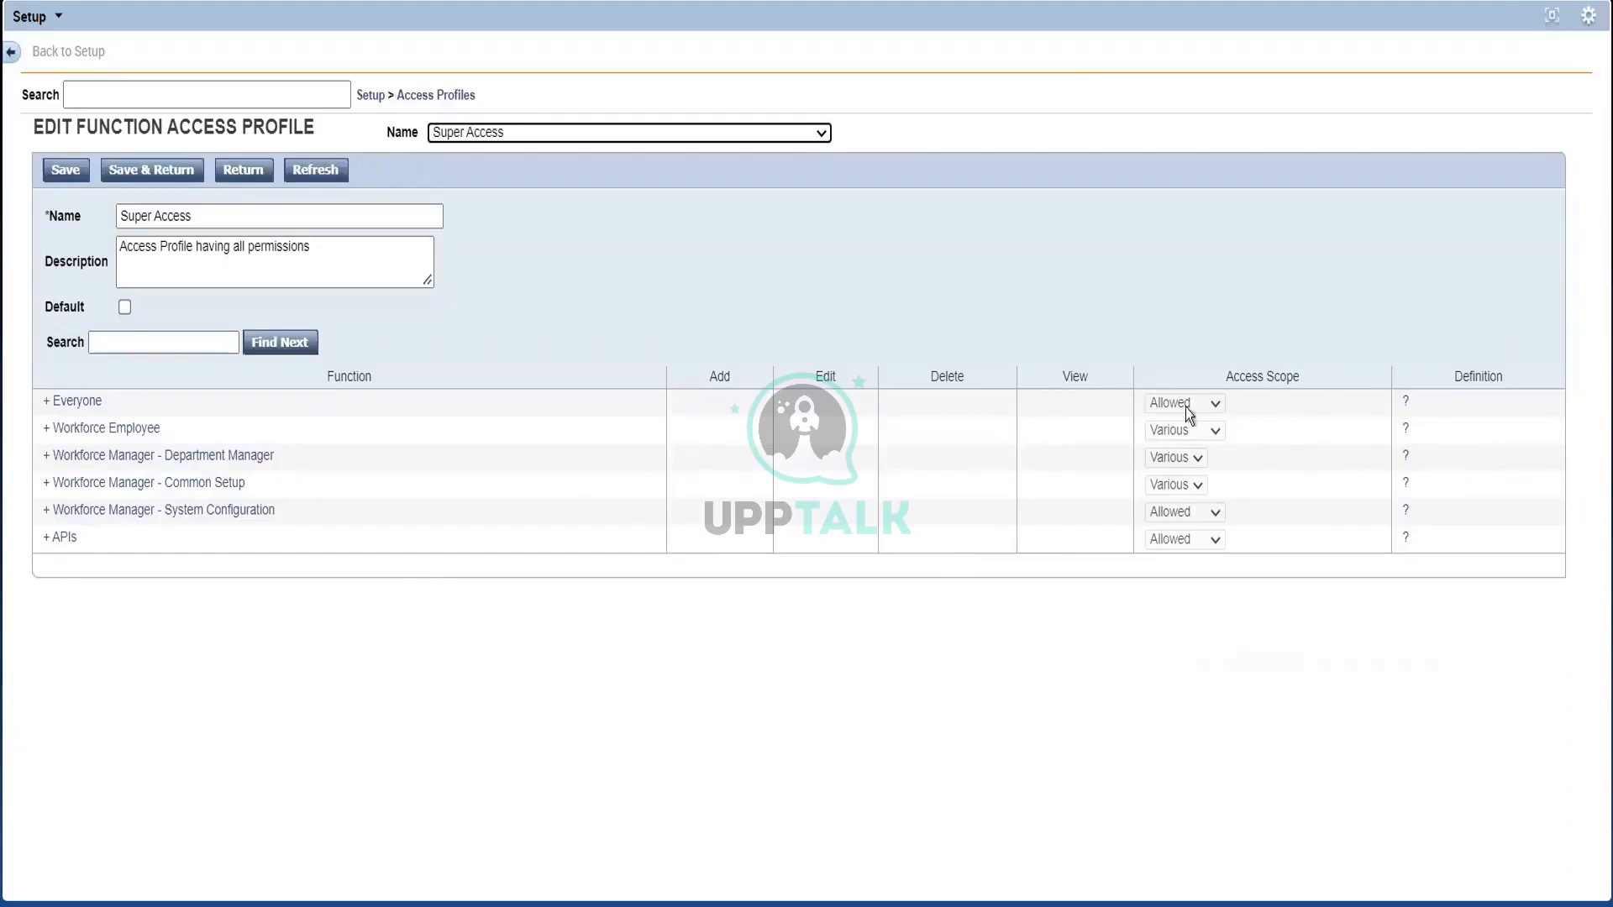
pyautogui.click(72, 454)
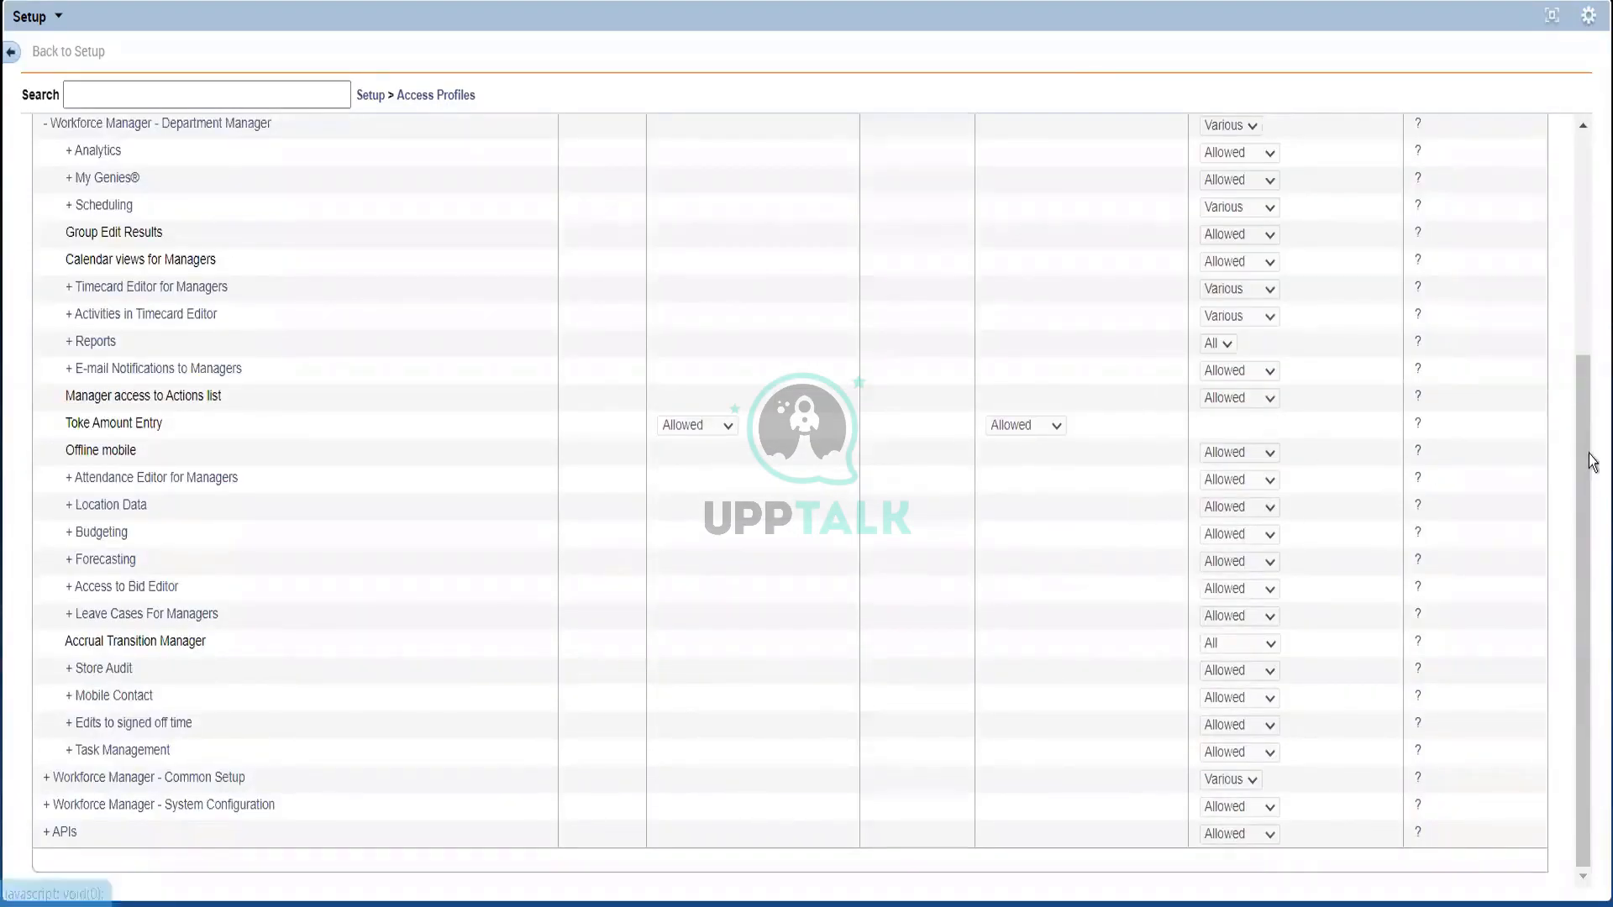
pyautogui.click(1583, 278)
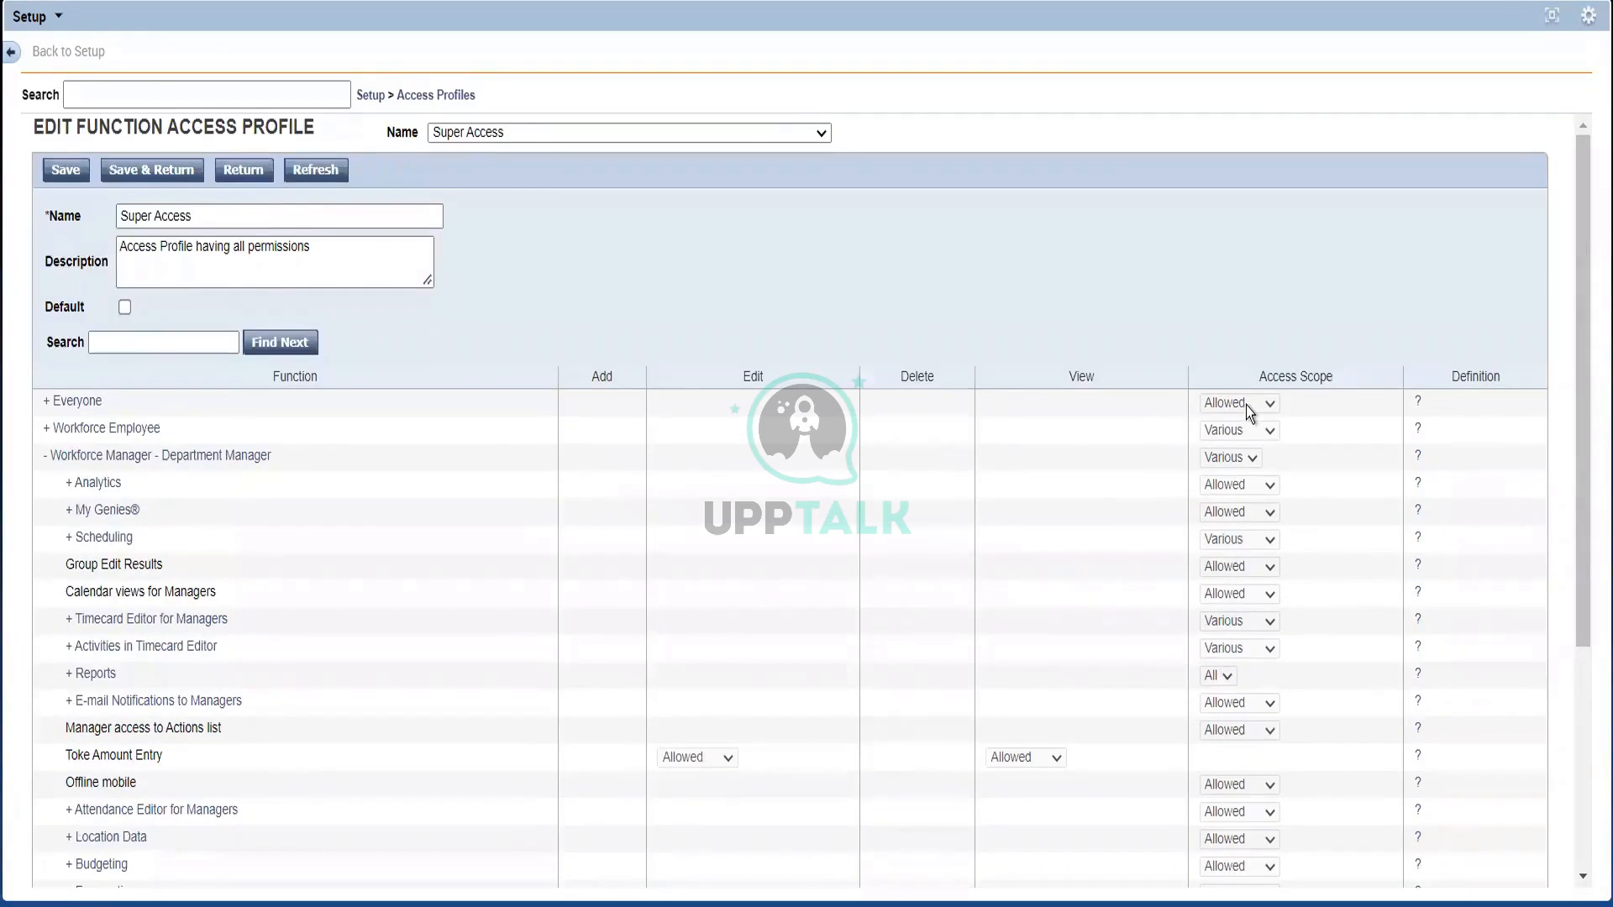
pyautogui.click(132, 438)
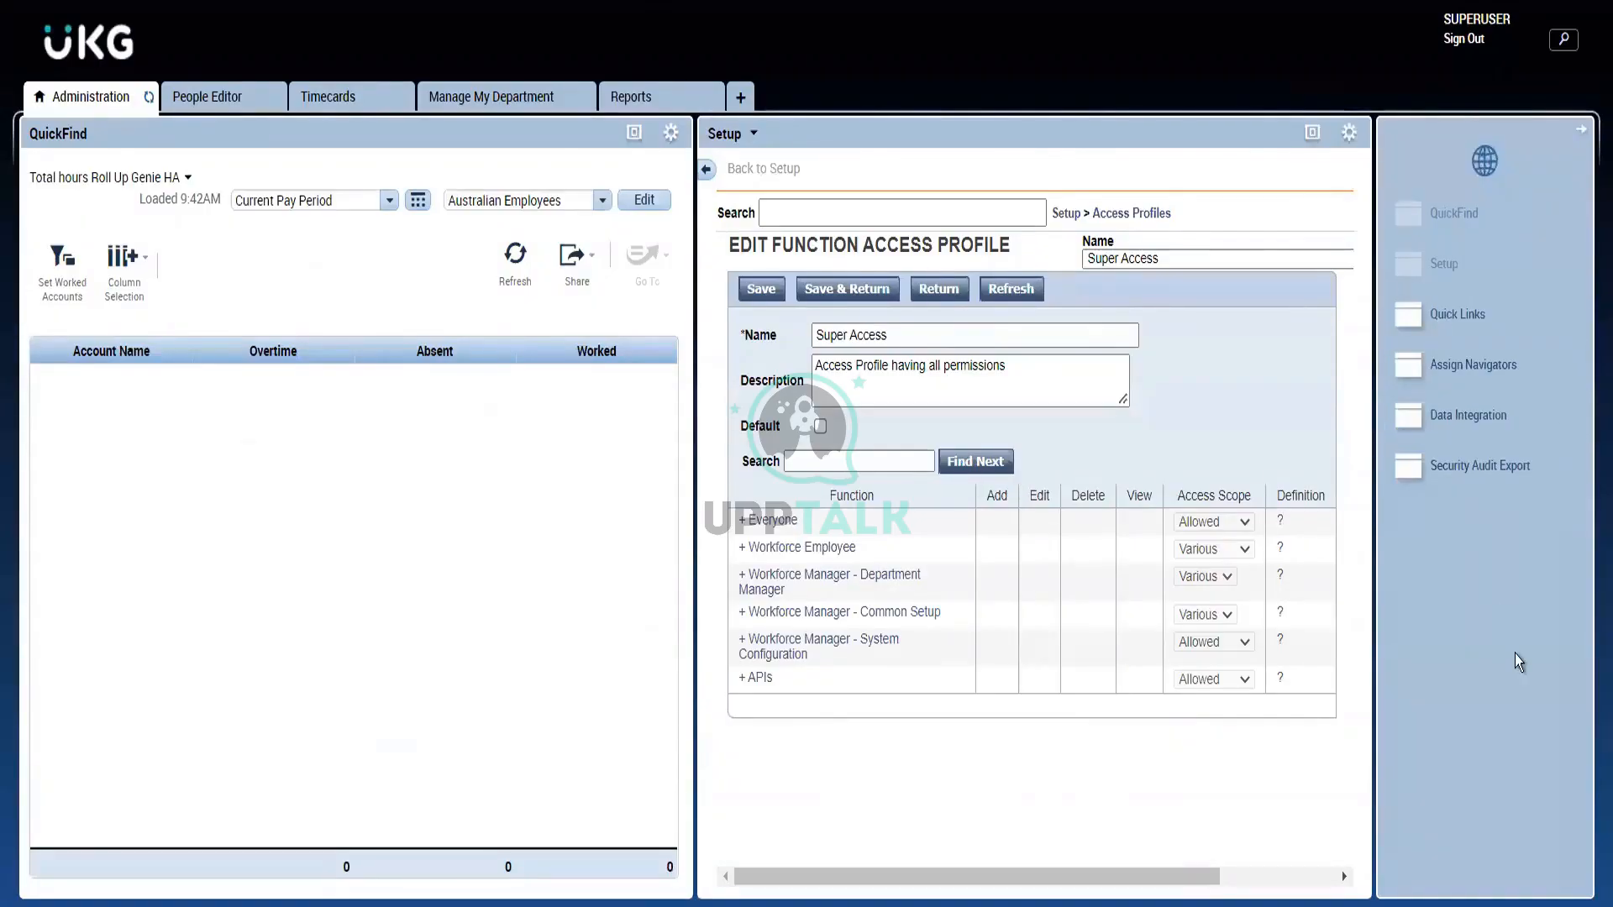
# Step: Expand Workforce Employee in the enlarged Super Access profile, look through its functions and restore the normal view size
pyautogui.click(1309, 135)
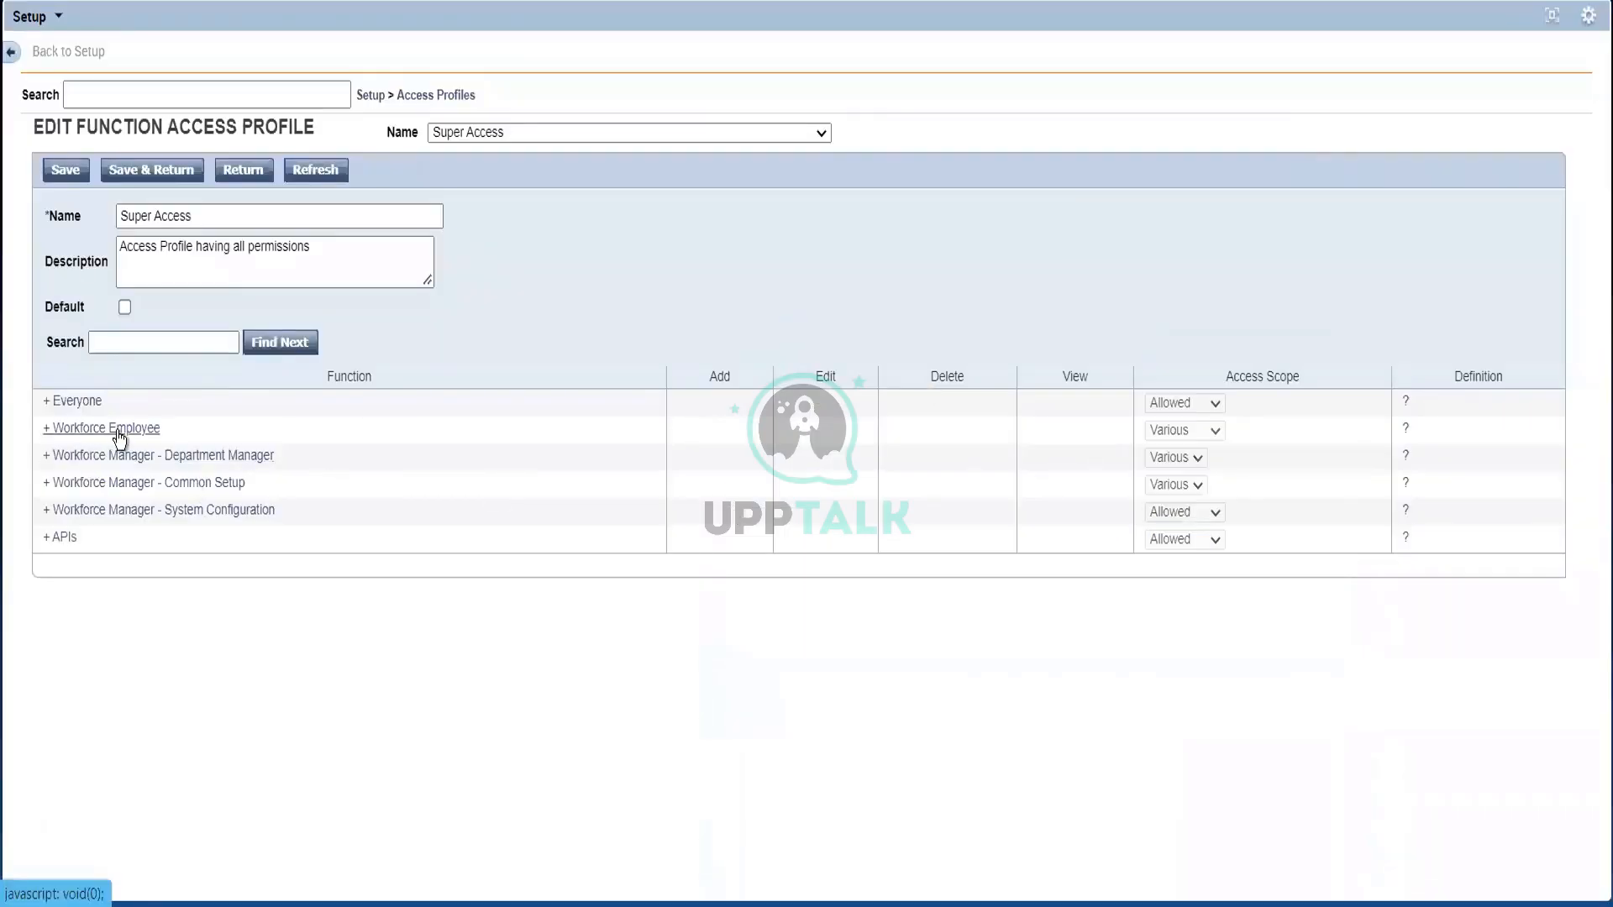
pyautogui.click(47, 432)
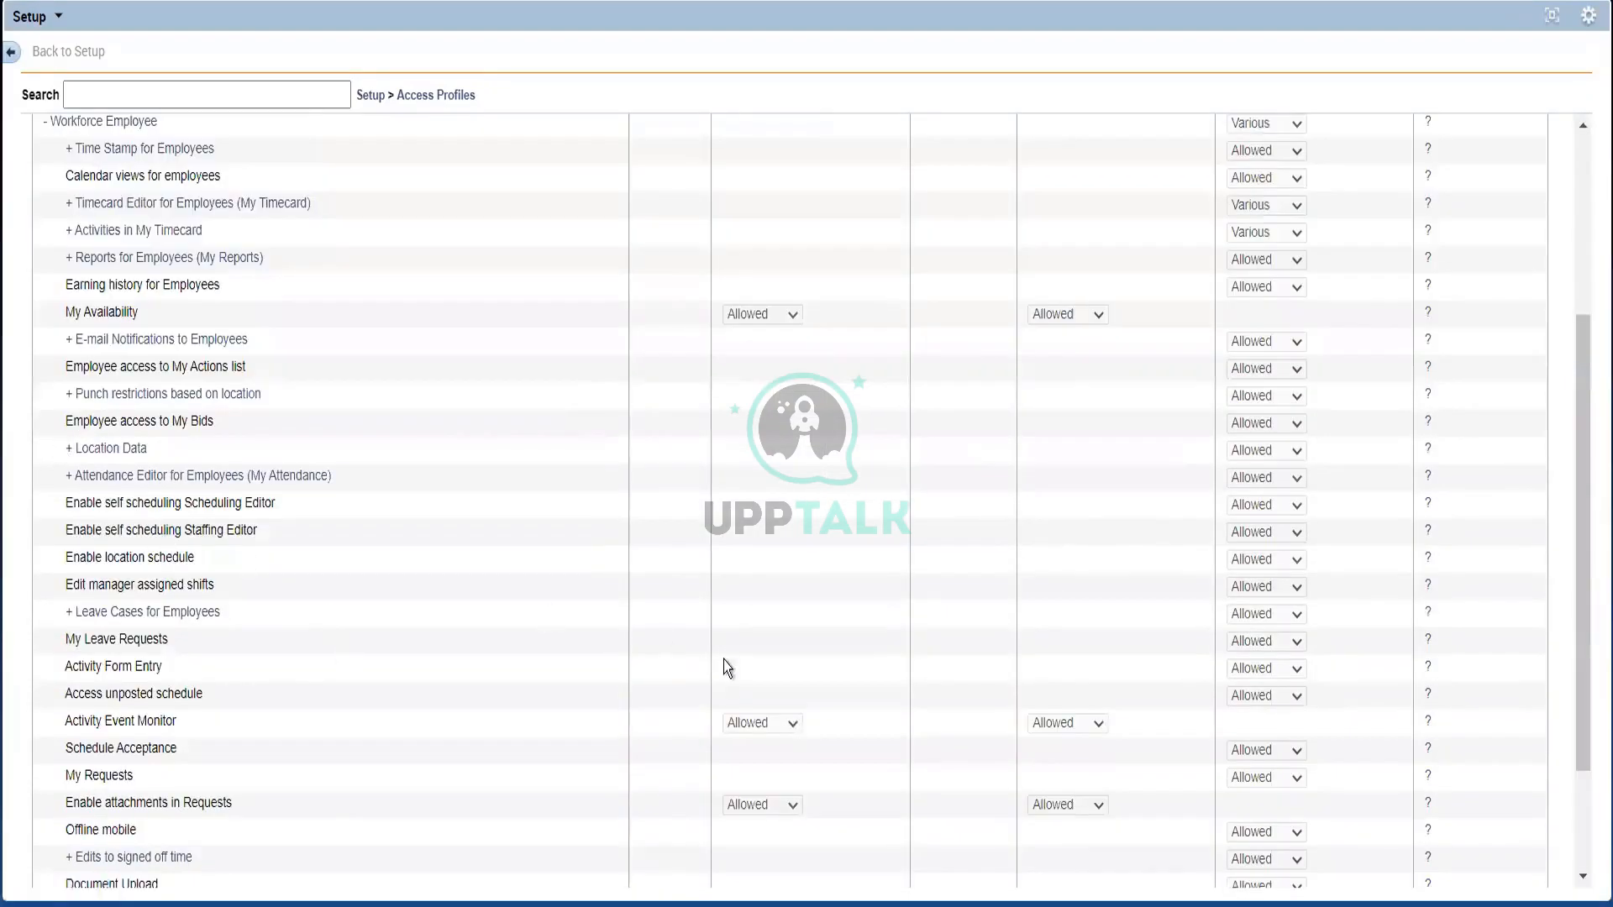
pyautogui.click(1582, 216)
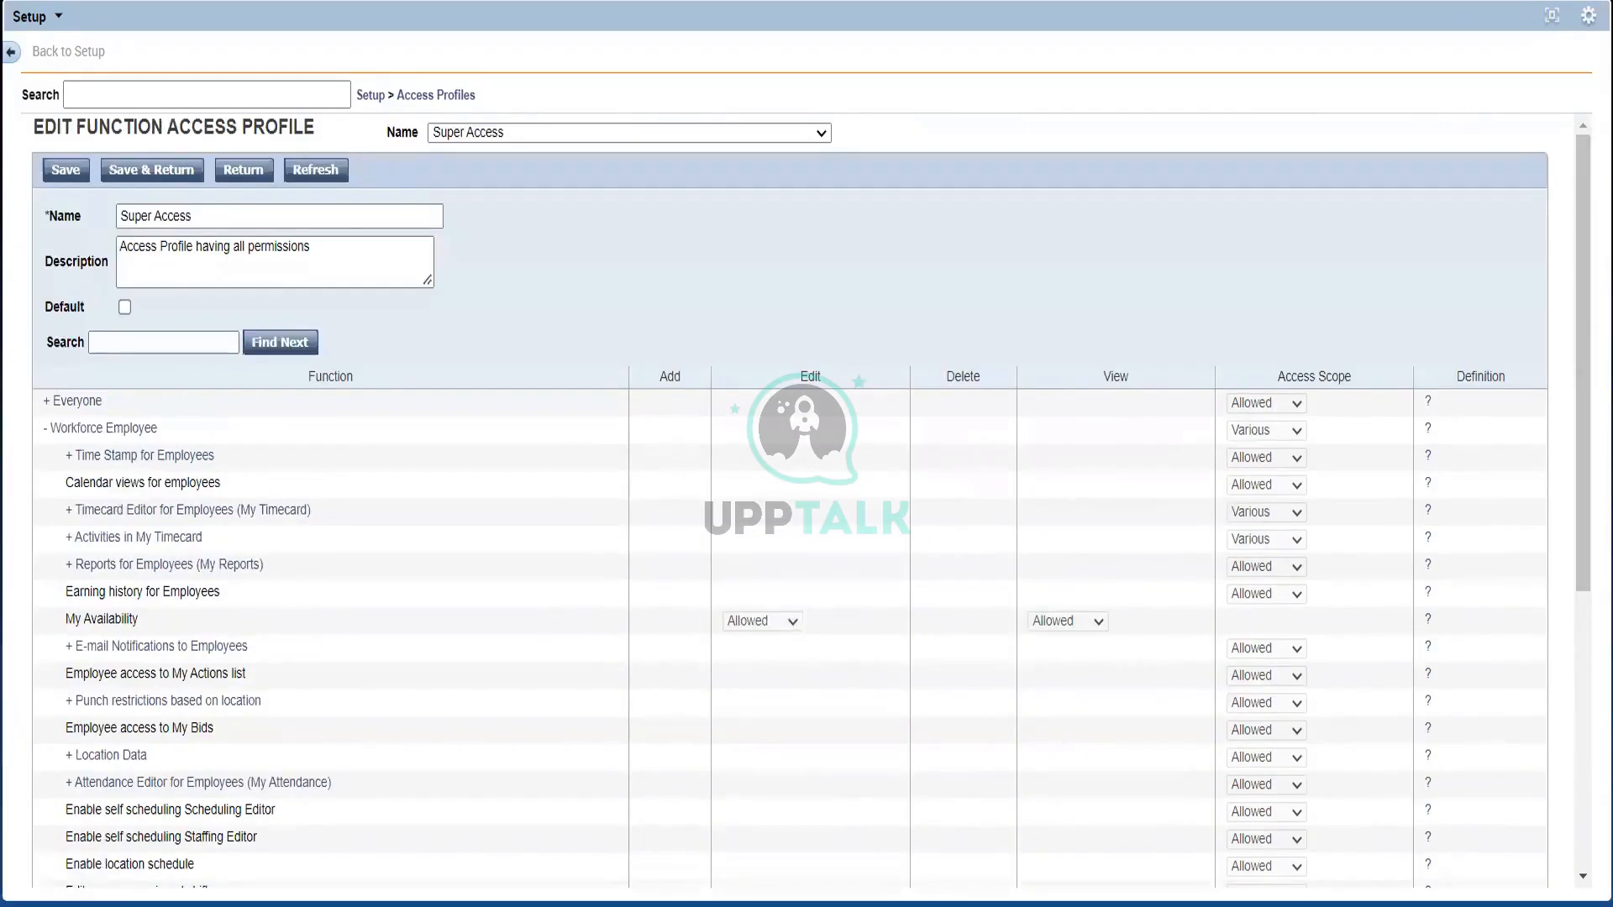
pyautogui.click(1553, 17)
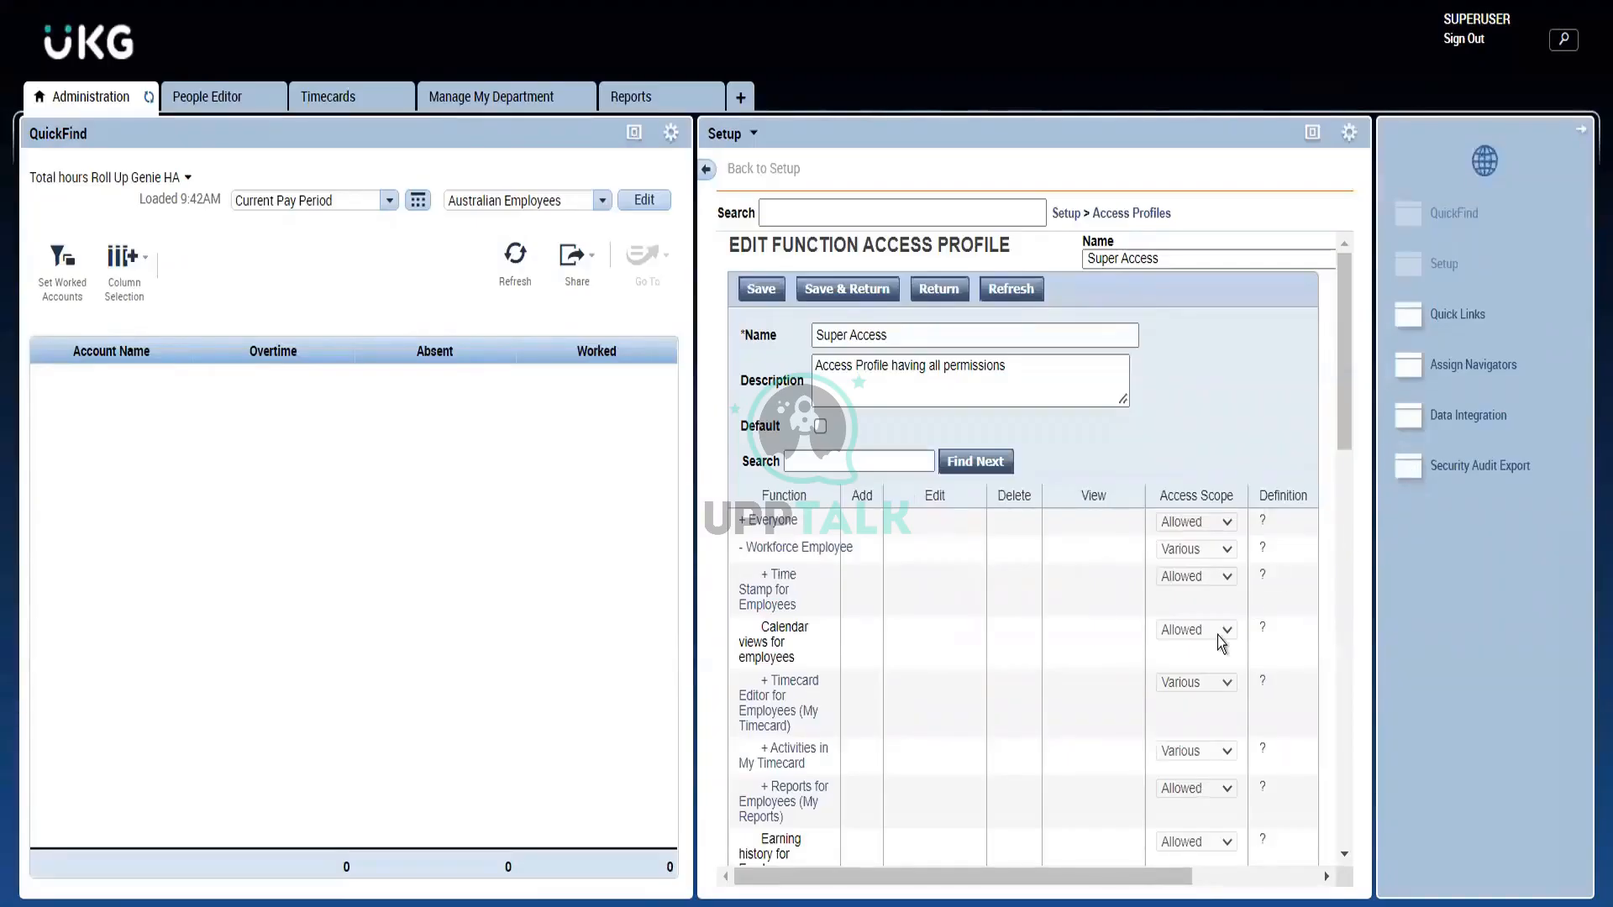
# Step: Expand Time Stamp for Employees in the Super Access profile and examine its punch and mobile functions, ending in the enlarged view
pyautogui.click(766, 582)
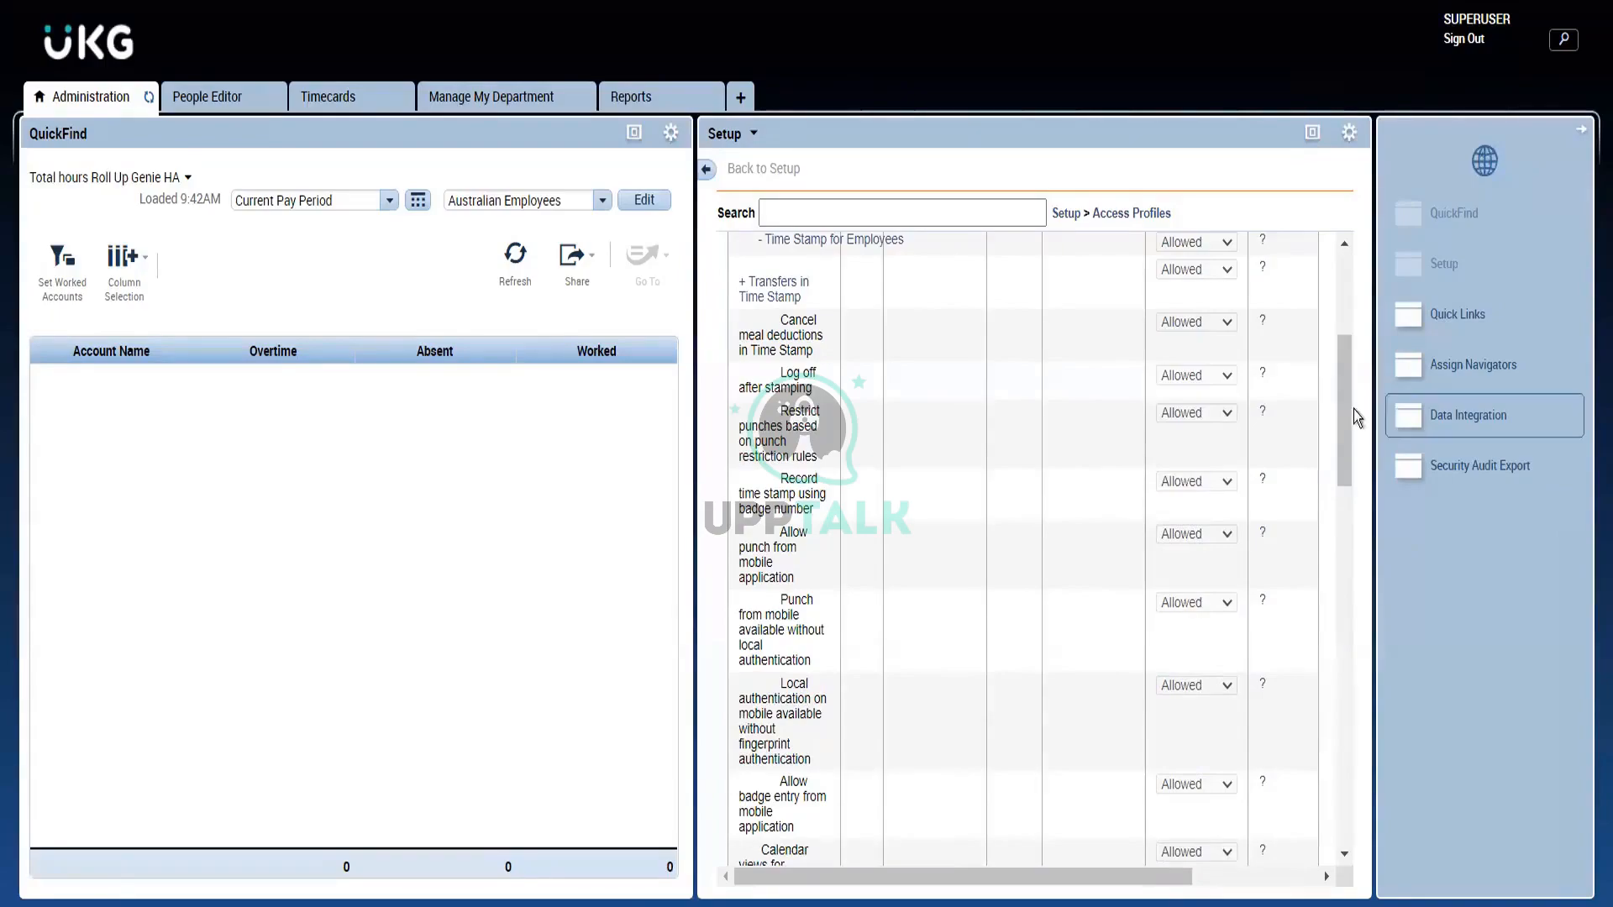
pyautogui.moveTo(1340, 395)
pyautogui.mouseDown()
pyautogui.moveTo(1340, 421)
pyautogui.moveTo(1339, 402)
pyautogui.mouseUp()
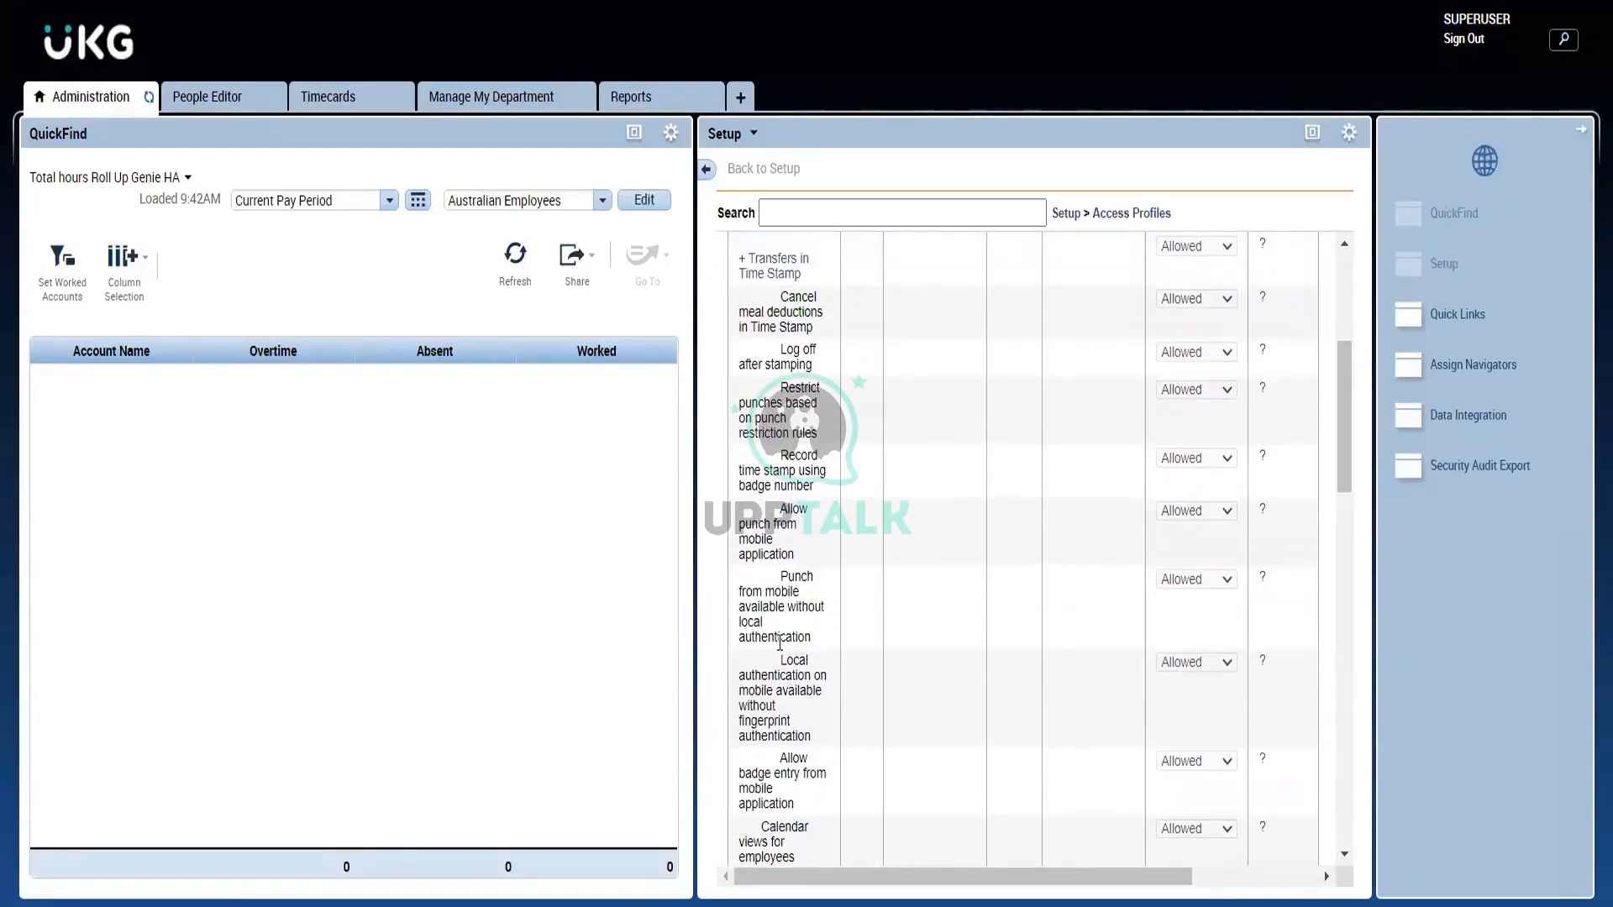
pyautogui.moveTo(780, 575); pyautogui.dragTo(840, 631)
pyautogui.click(1337, 285)
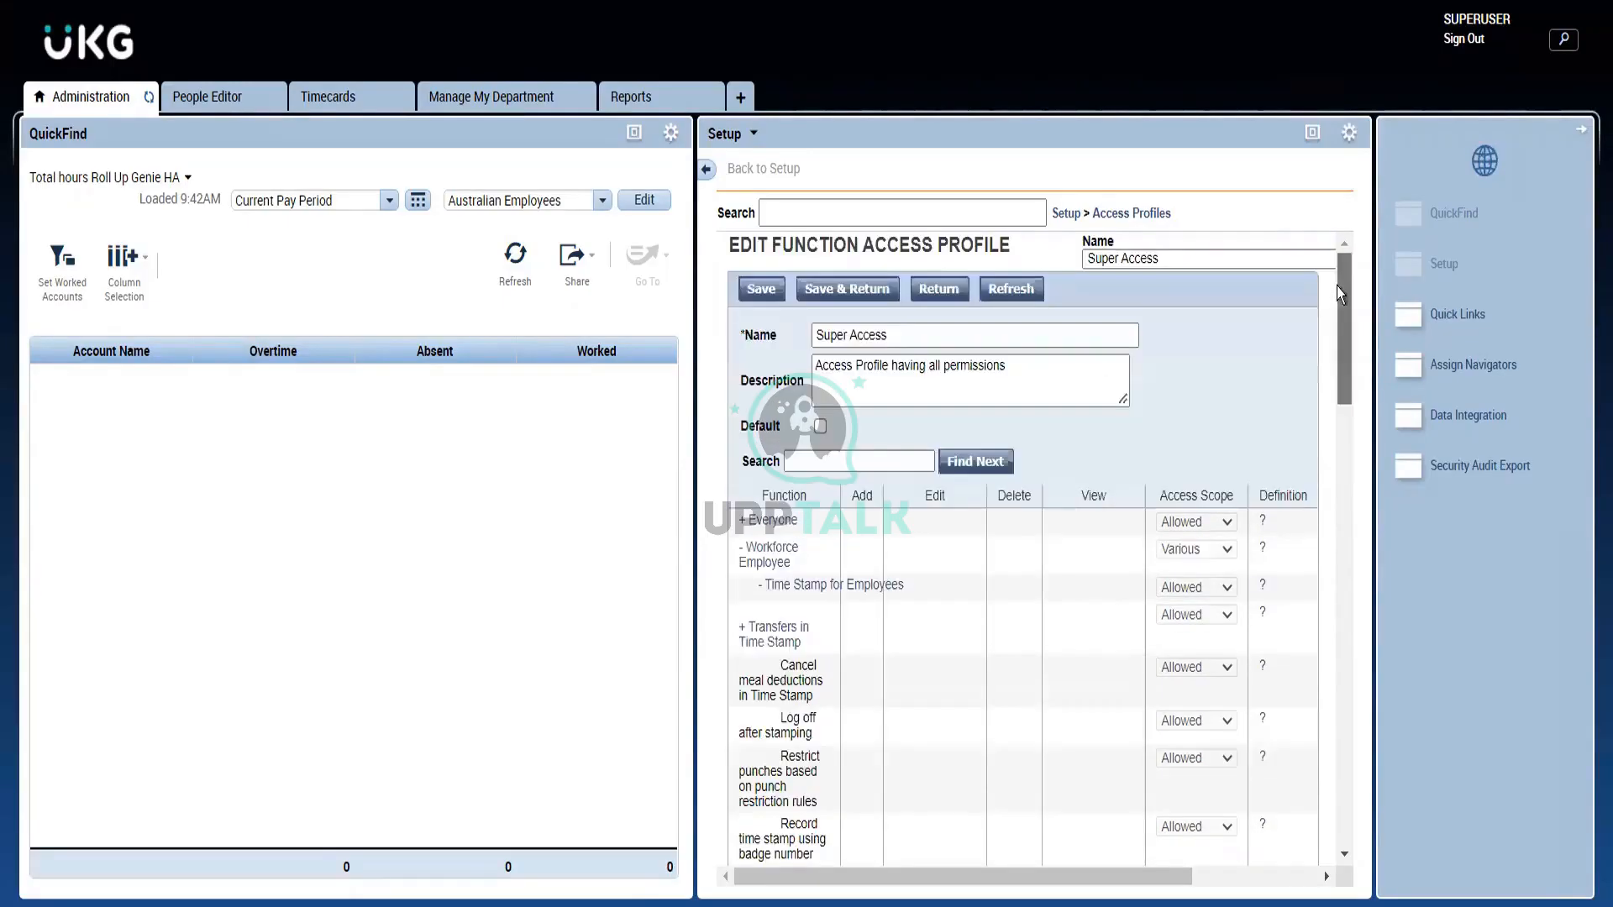
pyautogui.click(1315, 130)
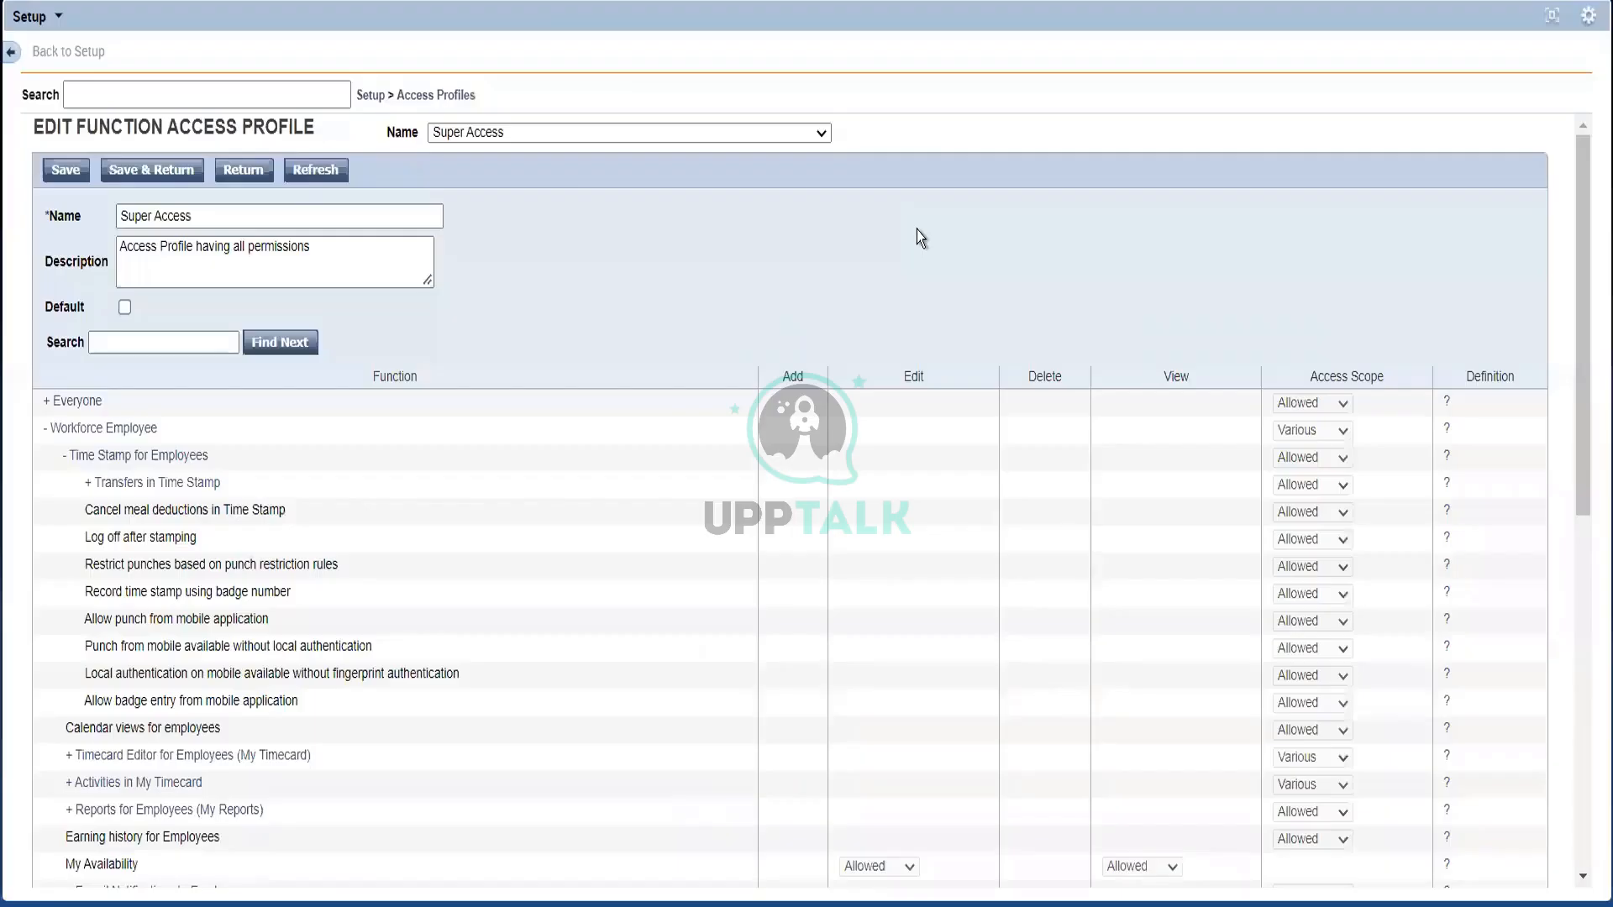
# Step: Return to the Setup overview and highlight the Generic Data Access Profiles, Logon Profiles and Function Access Profiles entries in turn
pyautogui.click(370, 96)
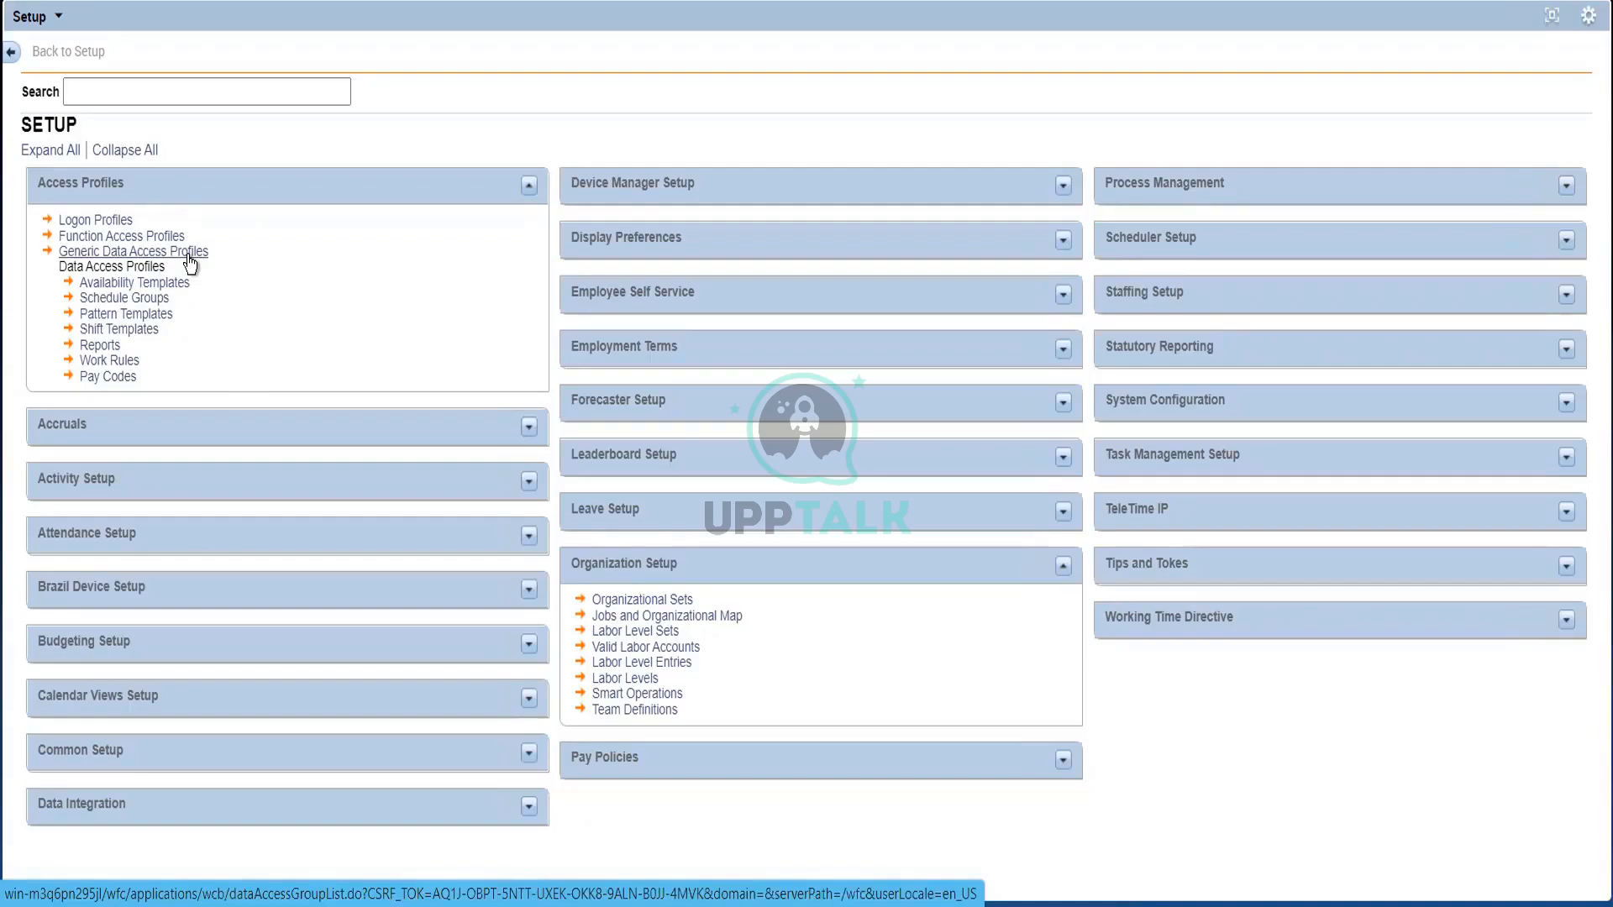
pyautogui.moveTo(215, 254); pyautogui.dragTo(57, 249)
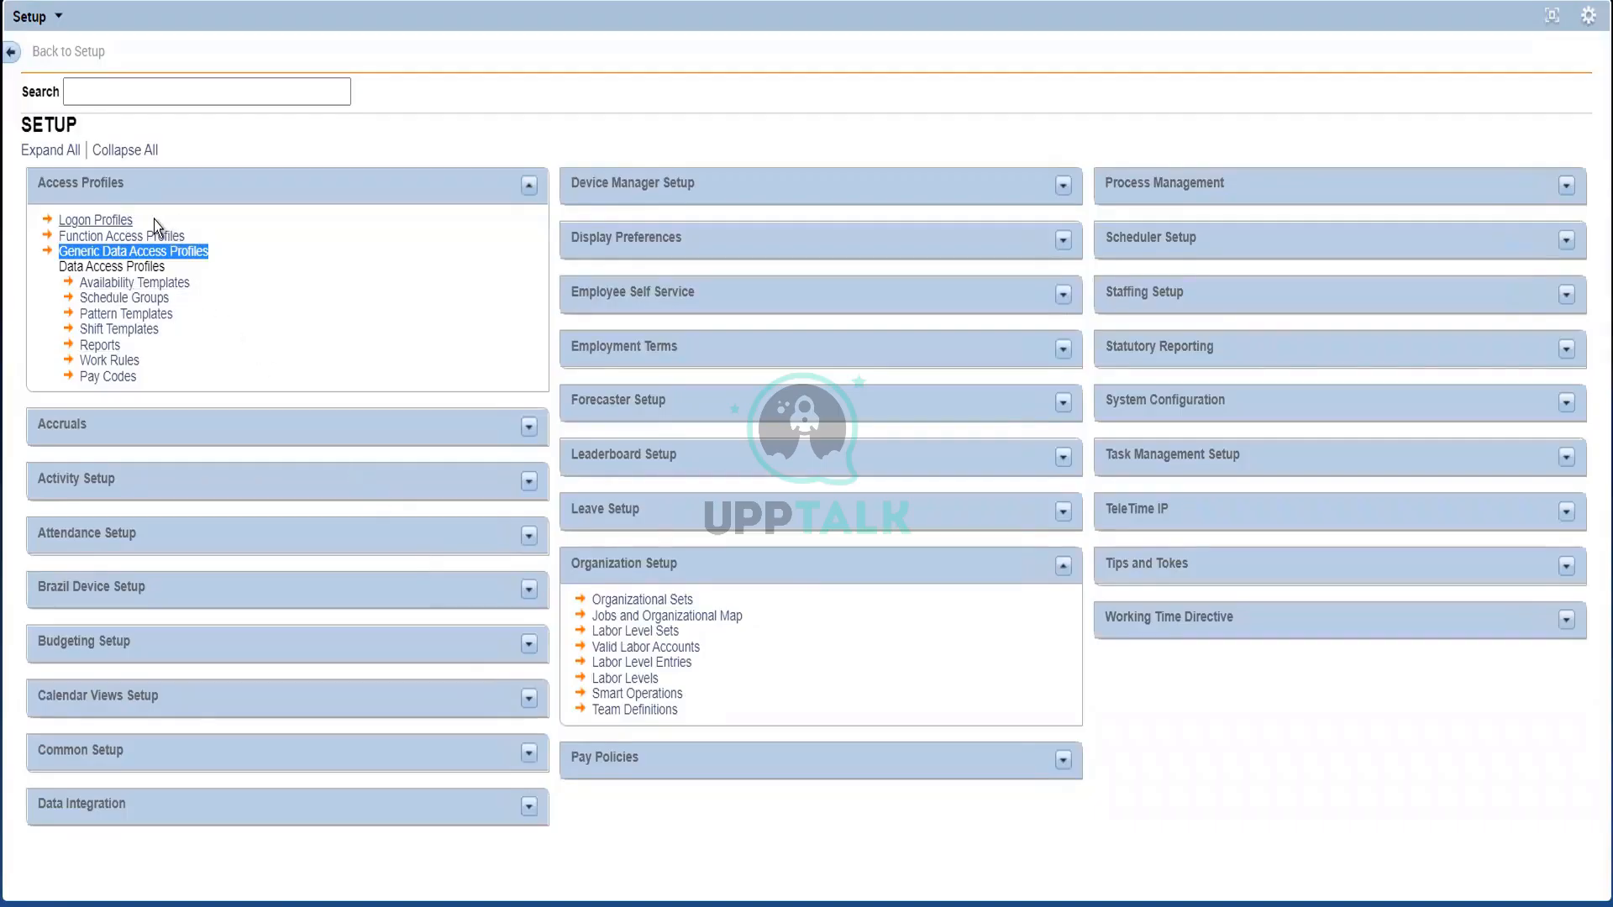
pyautogui.moveTo(153, 219); pyautogui.dragTo(43, 217)
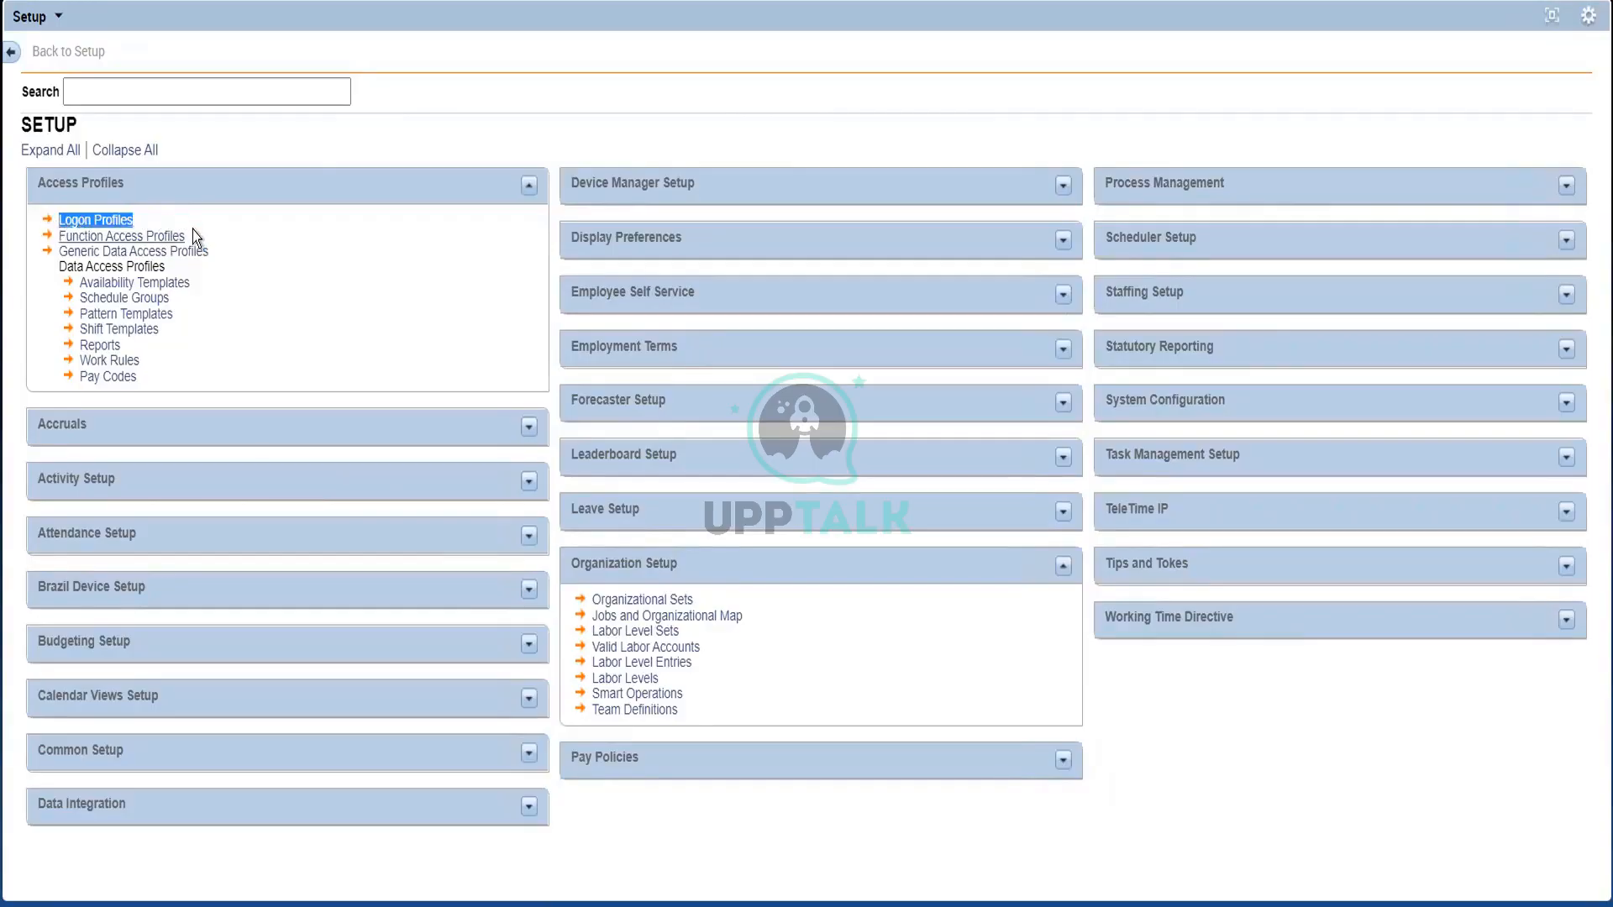
pyautogui.moveTo(191, 235); pyautogui.dragTo(54, 242)
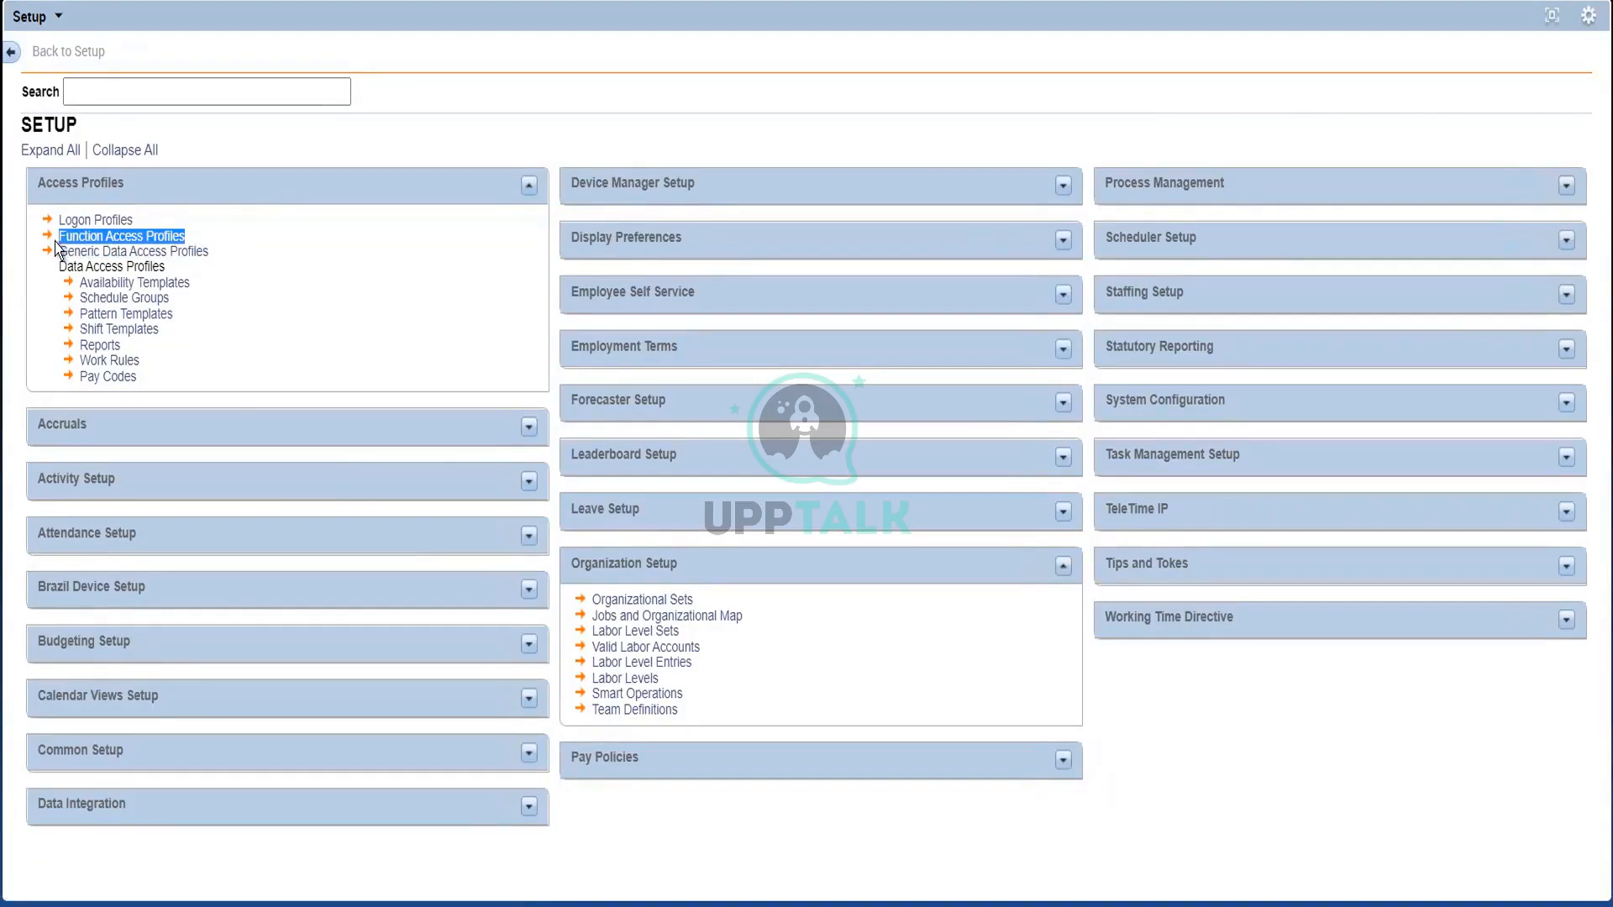